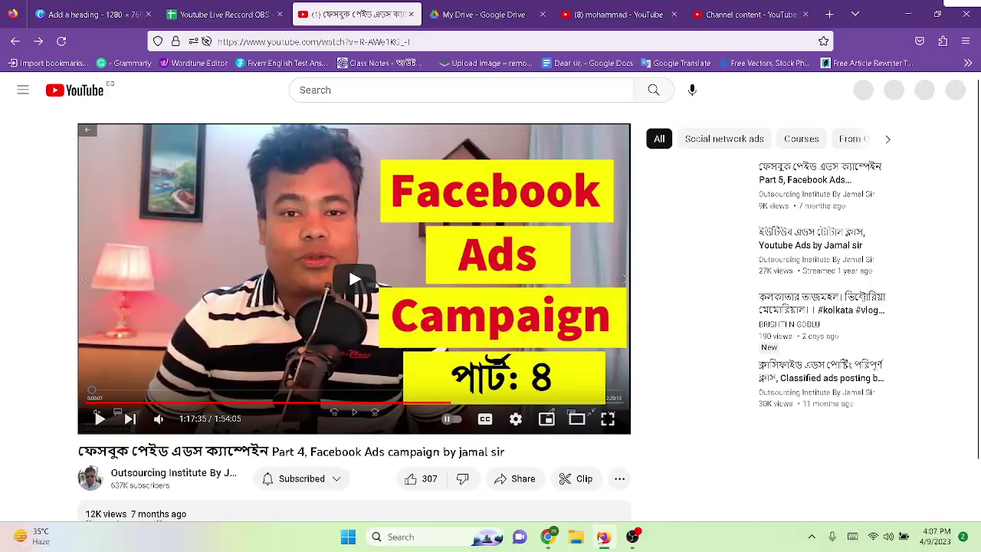
Play the Facebook Ads campaign Part 4 lesson and check the progress of the folder uploads in Google Drive
left_click(398, 249)
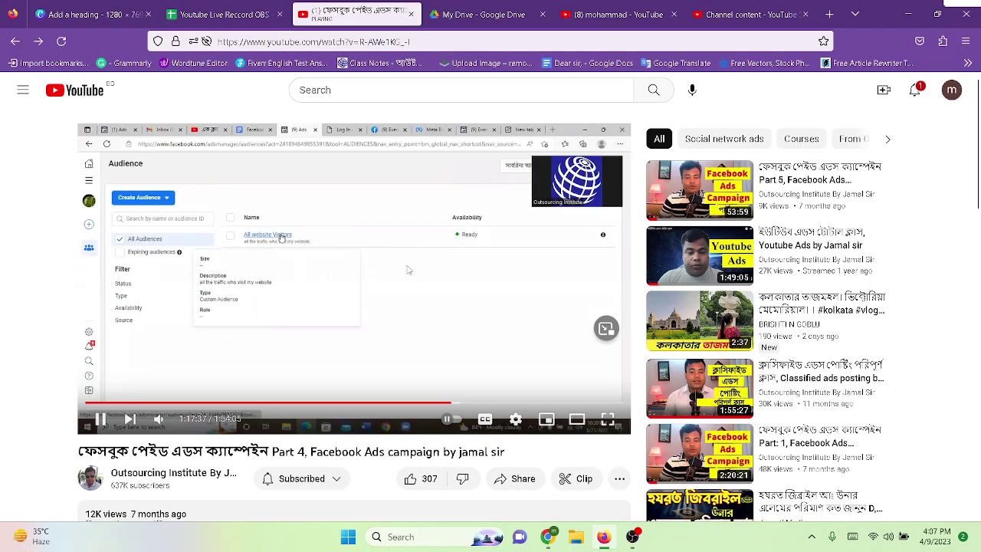
left_click(442, 9)
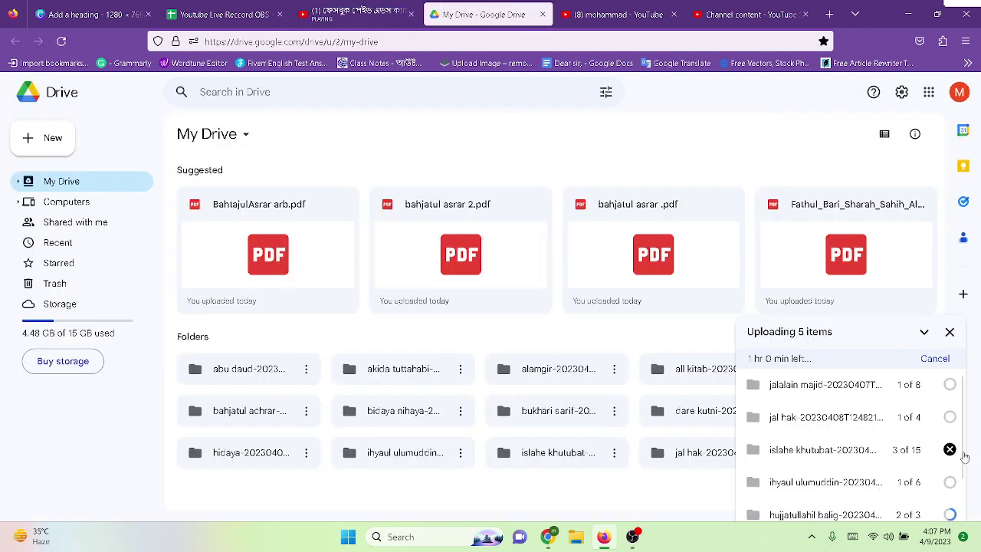
scroll(950, 460, "down", 1)
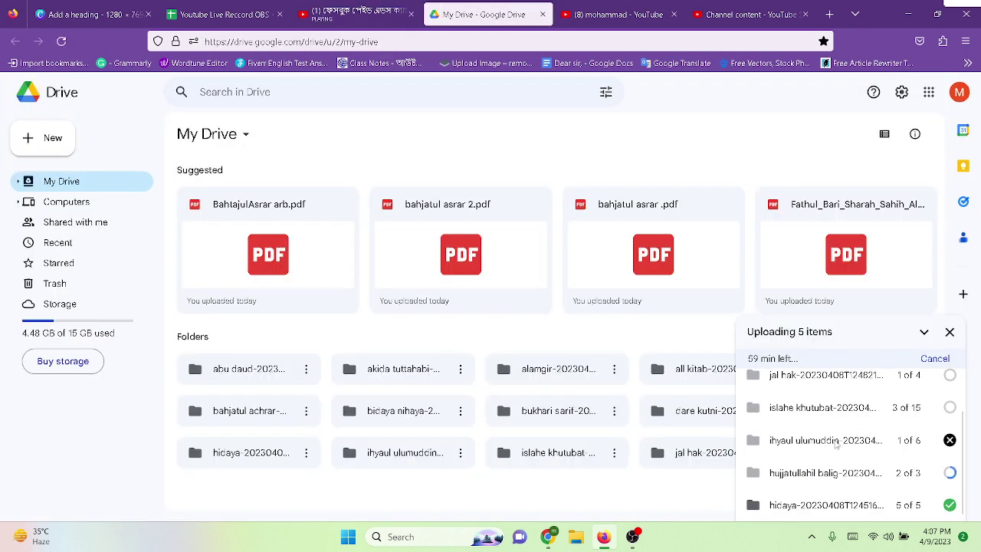
scroll(843, 455, "up", 1)
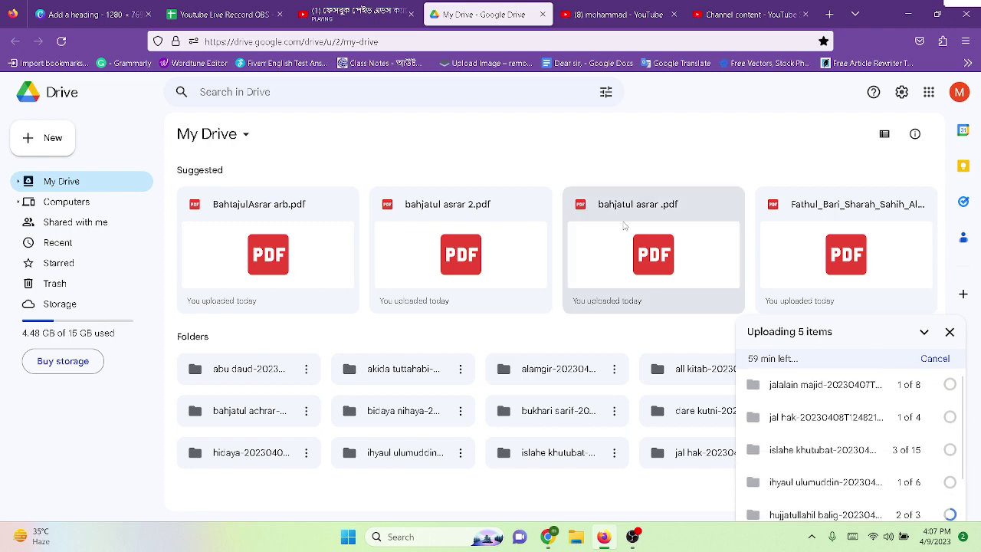
Recheck the Google Drive uploads, and return to the Facebook Ads lesson to watch it in full screen
left_click(419, 14)
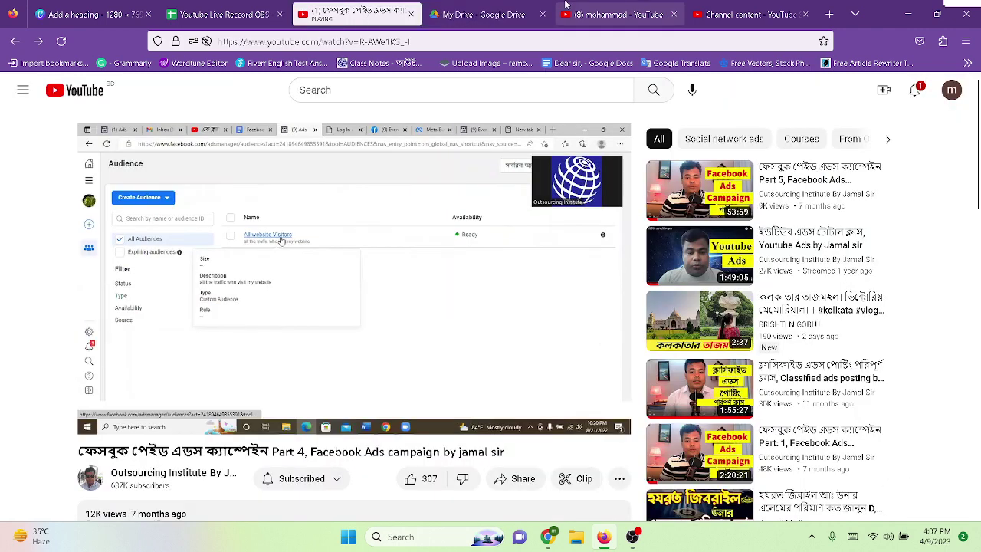
left_click(524, 10)
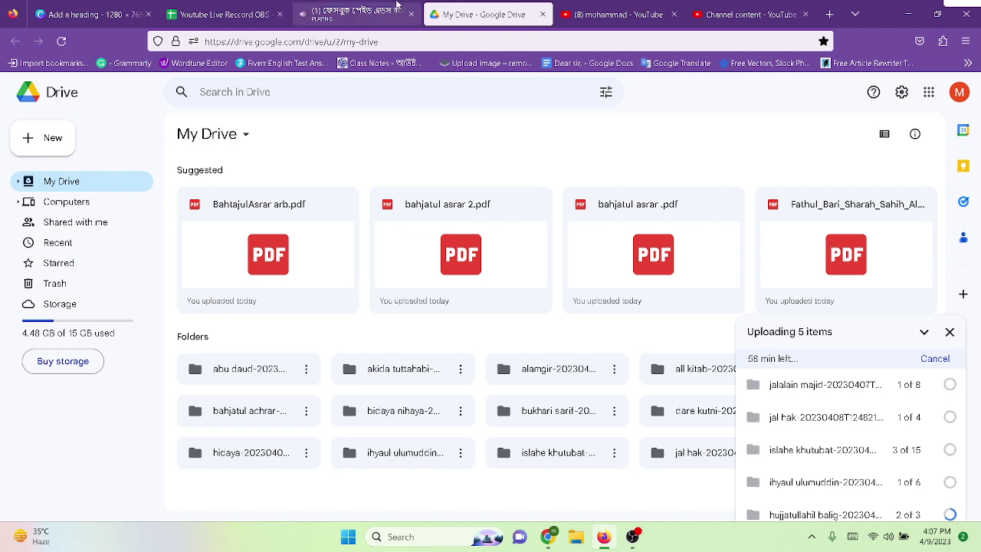
left_click(353, 11)
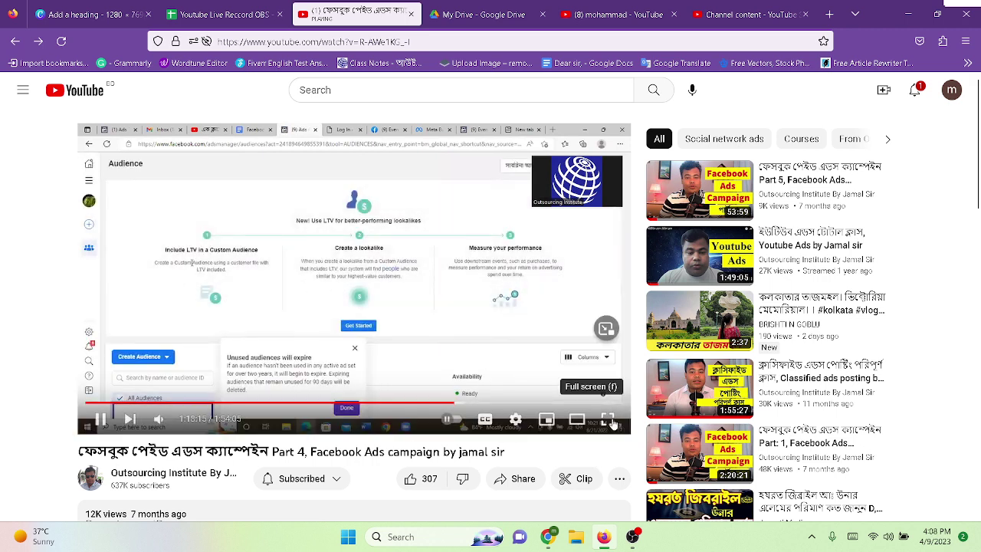
left_click(611, 421)
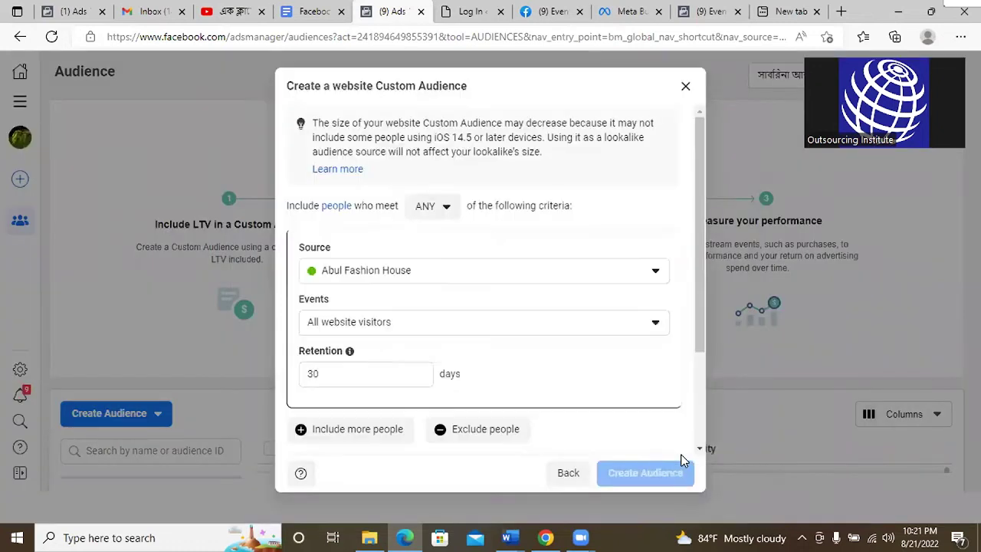
left_click(496, 283)
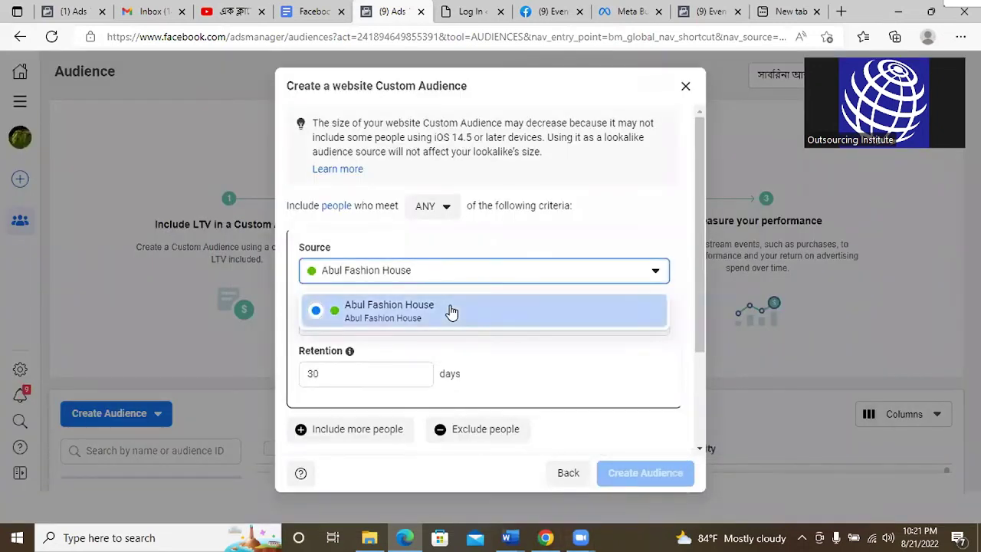
left_click(452, 311)
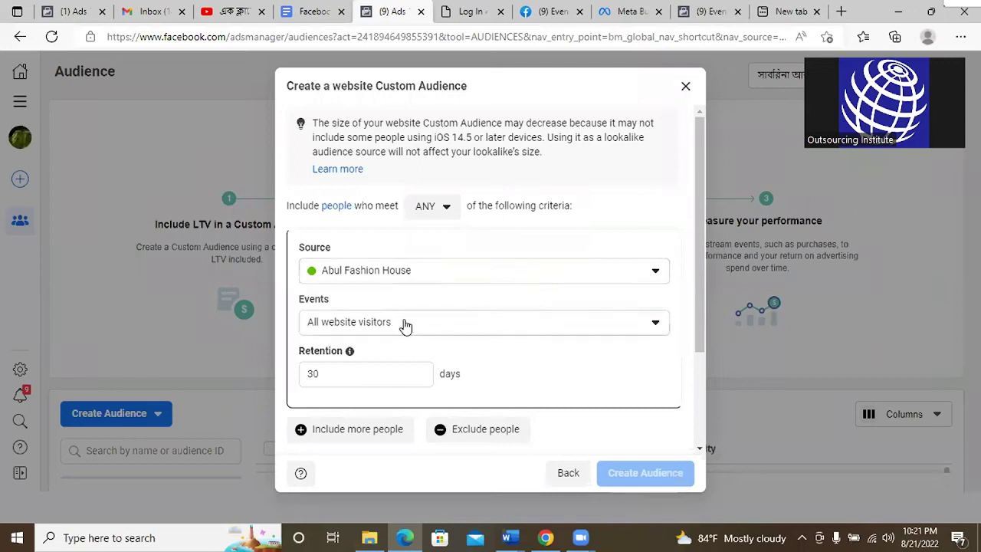
left_click(383, 326)
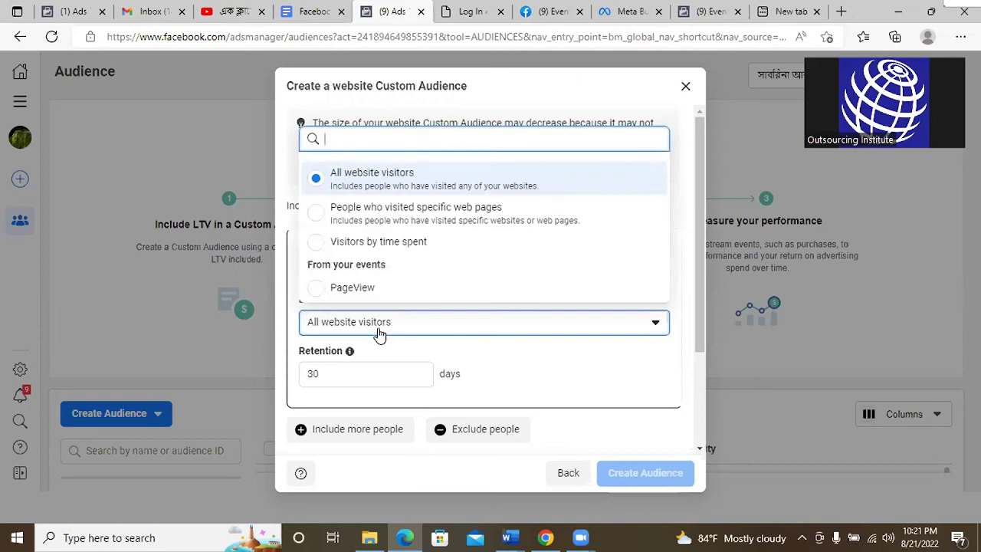
left_click(389, 219)
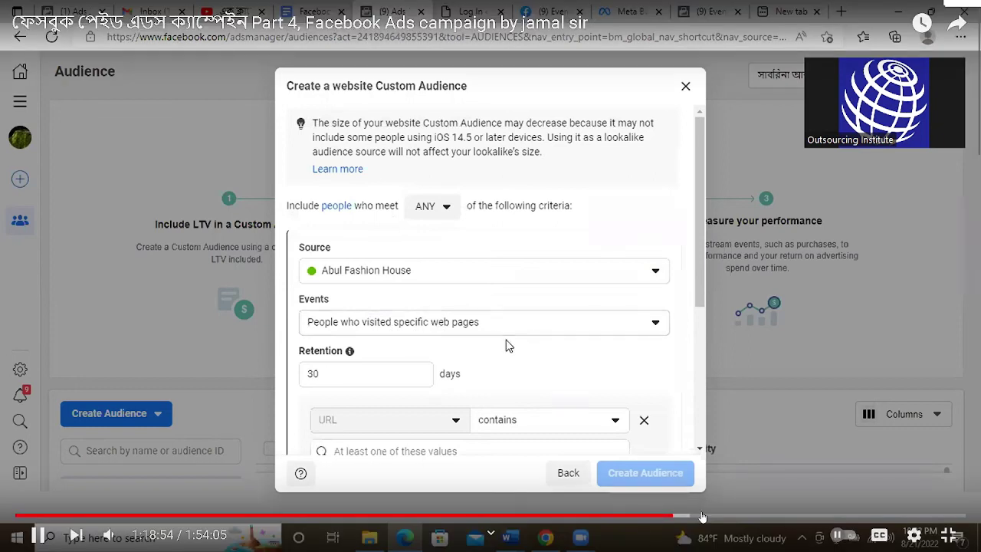
Skip forward a little in the full-screen Facebook Ads lesson video
left_click(682, 519)
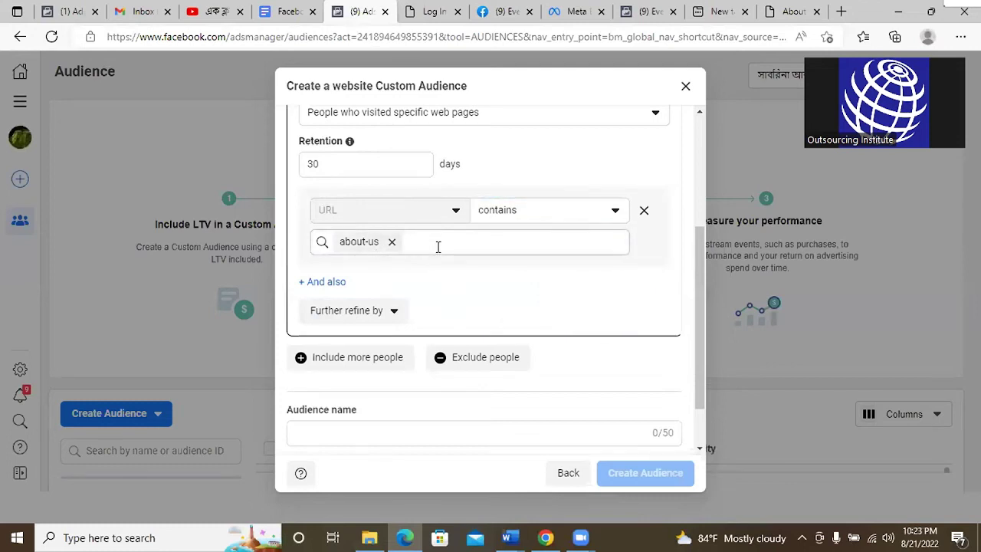
left_click(794, 12)
key("shift+Left")
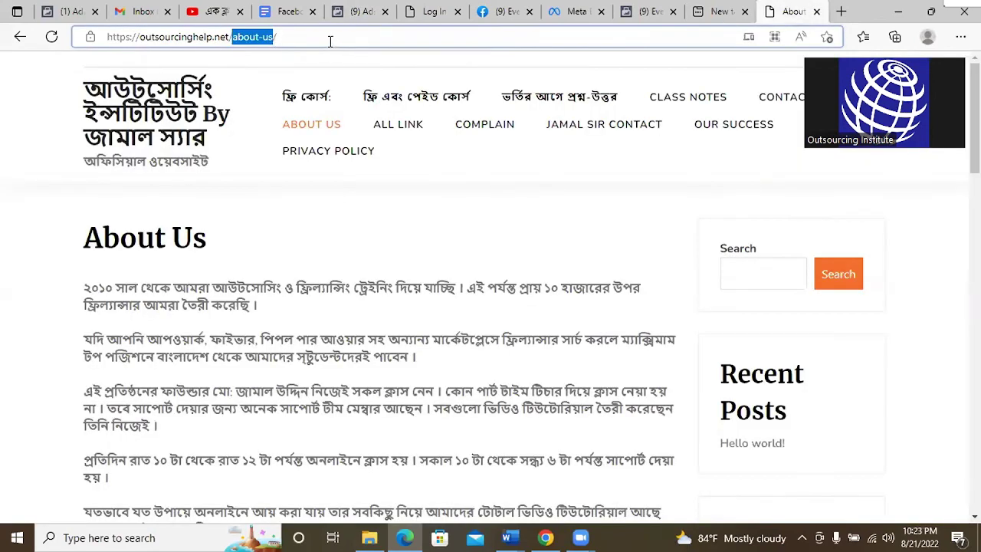
left_click(360, 11)
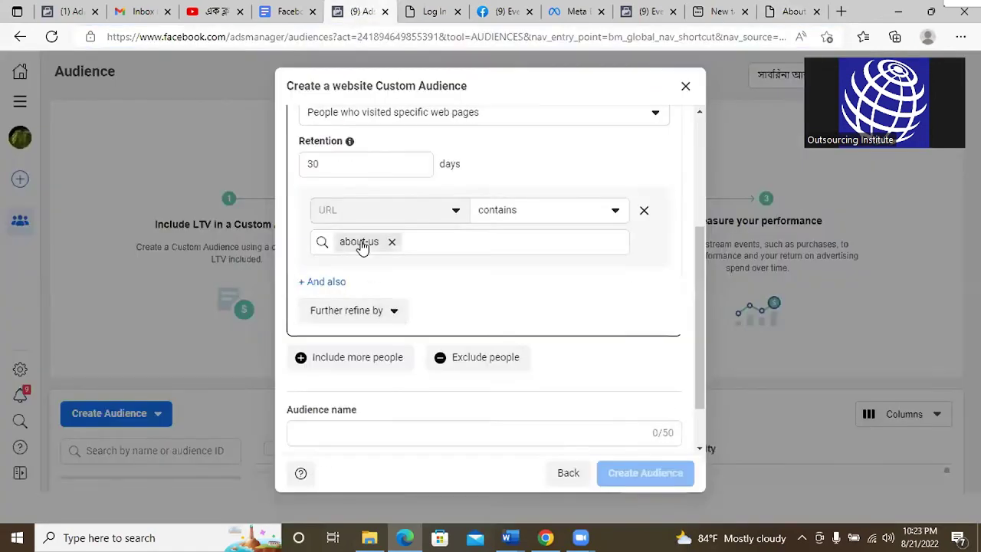
scroll(388, 222, "up", 1)
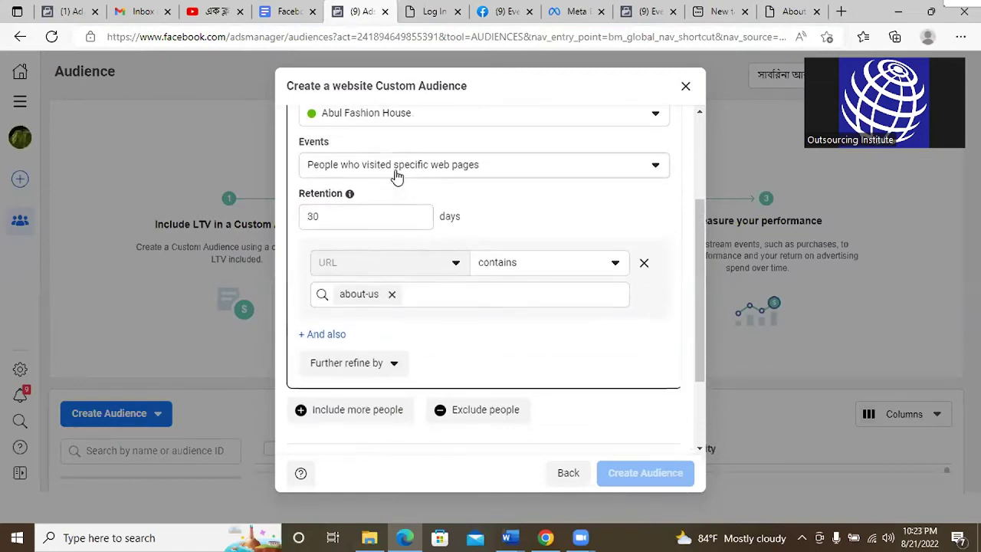
scroll(446, 292, "down", 2)
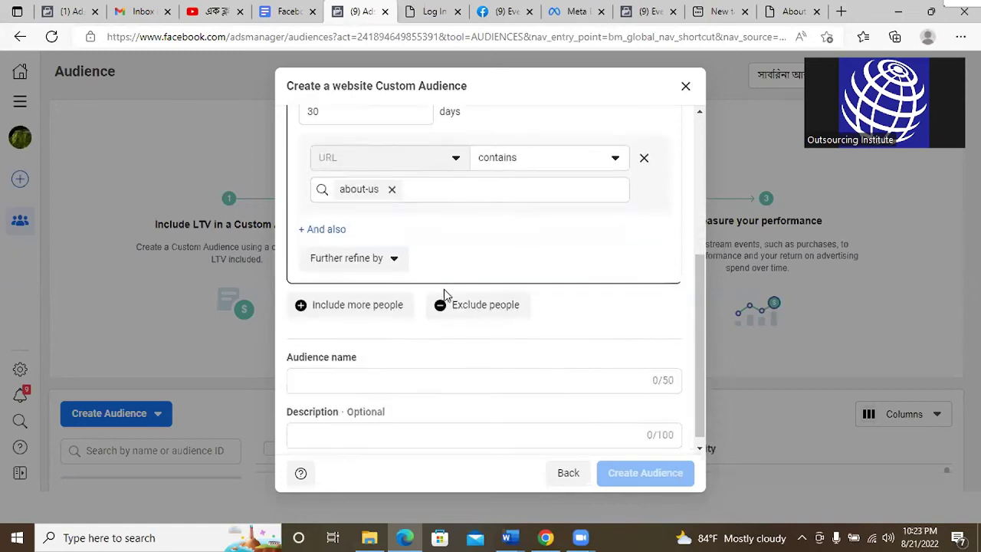
left_click(394, 261)
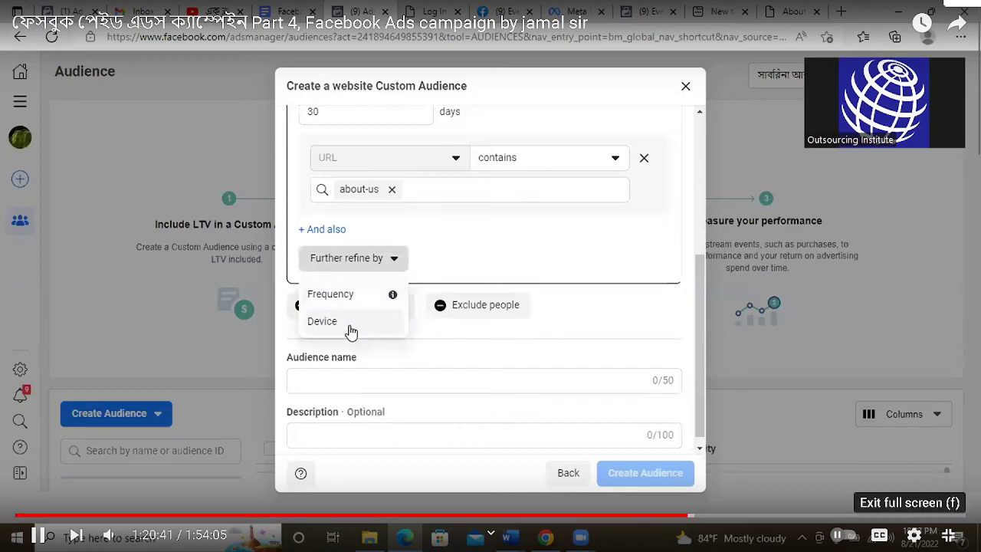
Leave full-screen playback, look at the clip log in the Youtube Live Reccord OBS spreadsheet, and return to the lesson
left_click(948, 535)
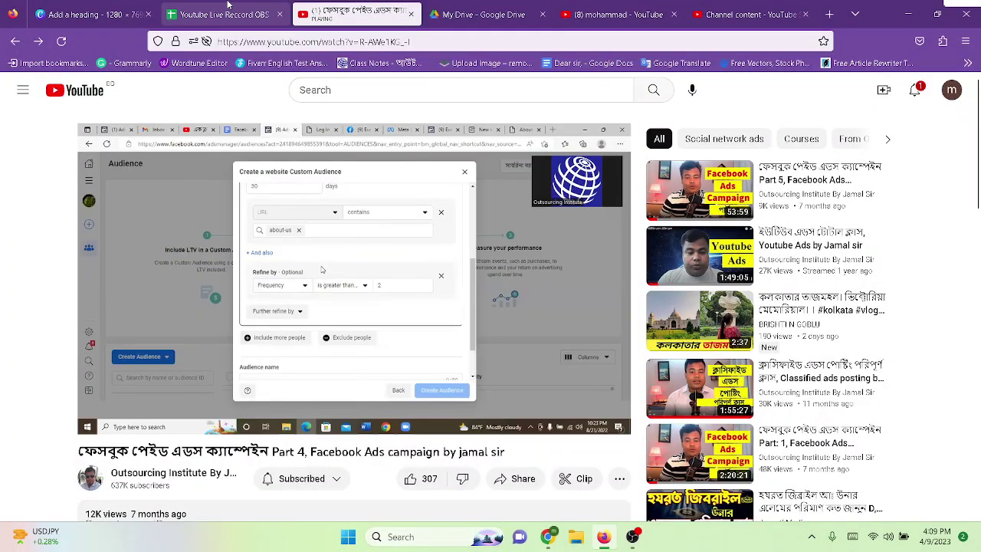
left_click(218, 10)
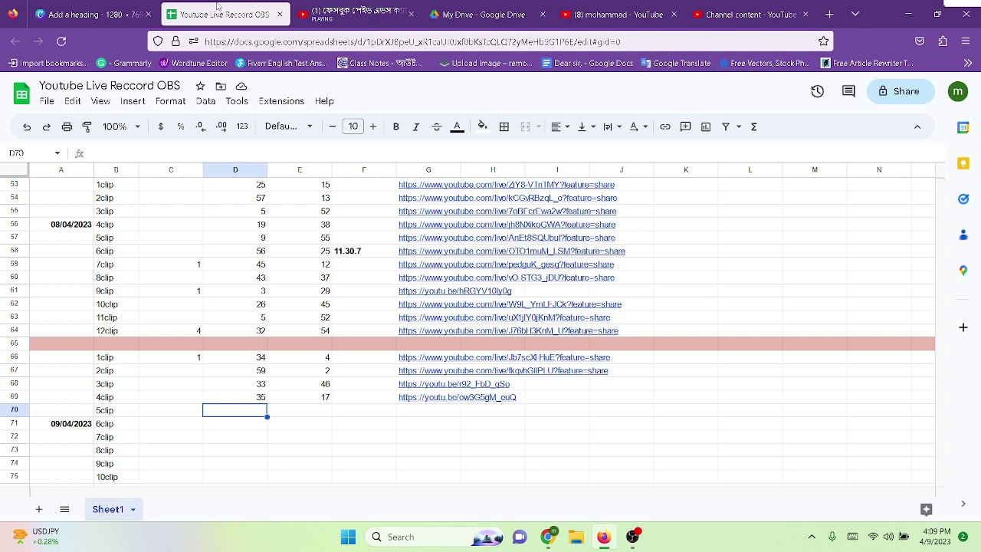
left_click(355, 17)
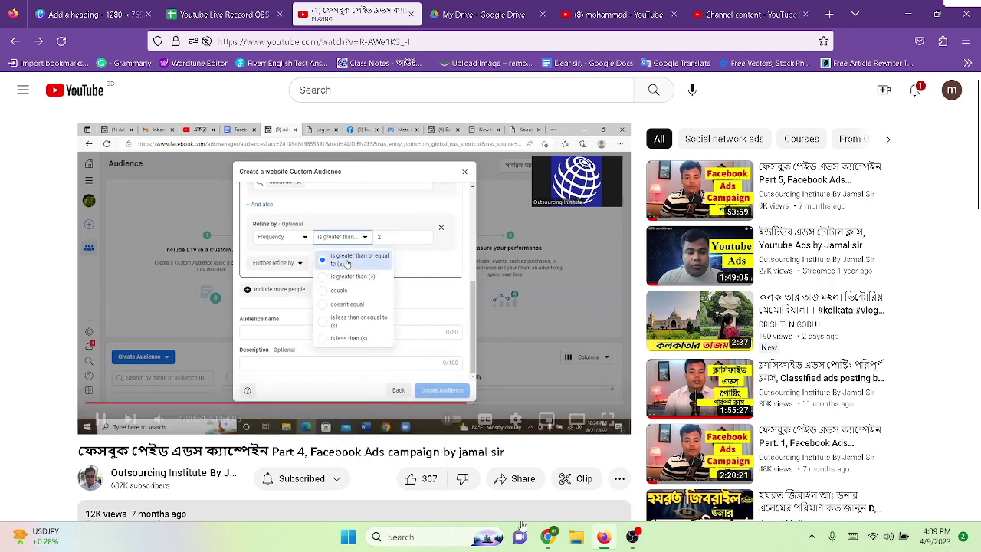
Check the running recording in OBS, minimize its window, and pause the lesson video
left_click(633, 537)
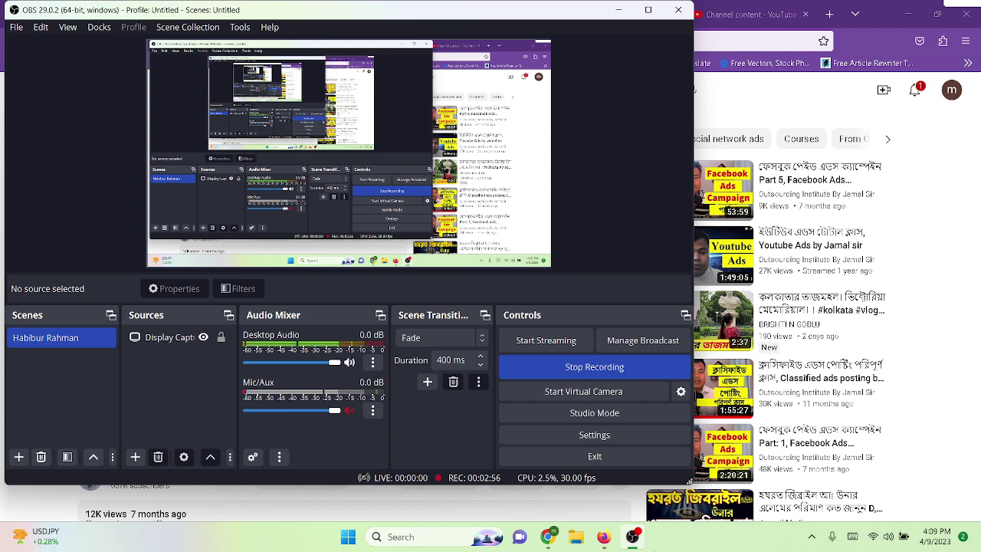
left_click(614, 9)
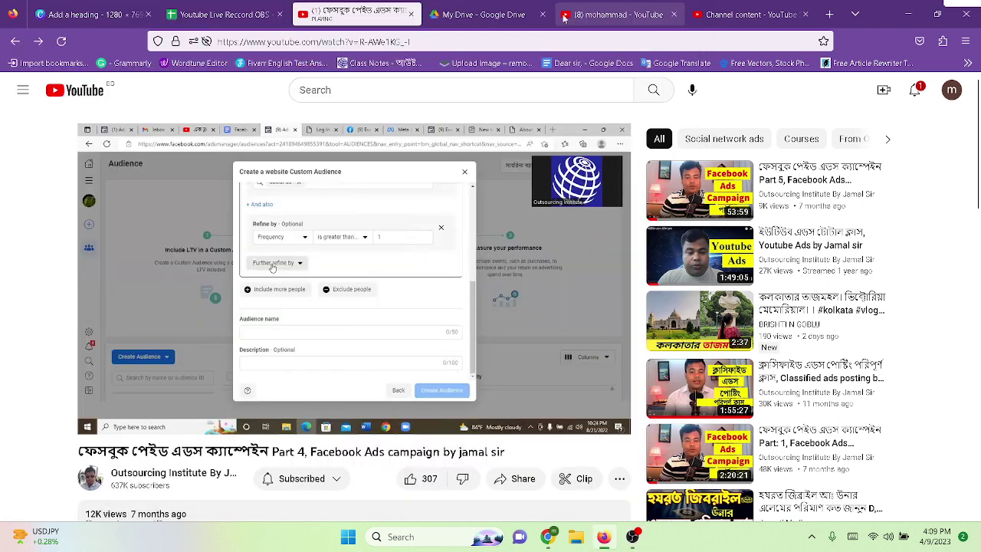
left_click(368, 320)
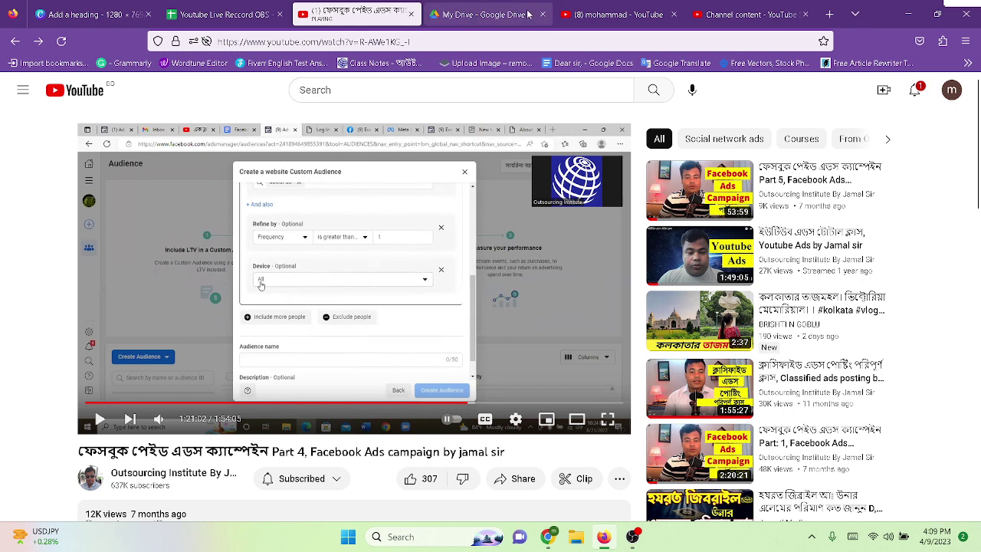
Refresh the channel's live streams page and copy the share link of the 2:08:01 stream
left_click(588, 16)
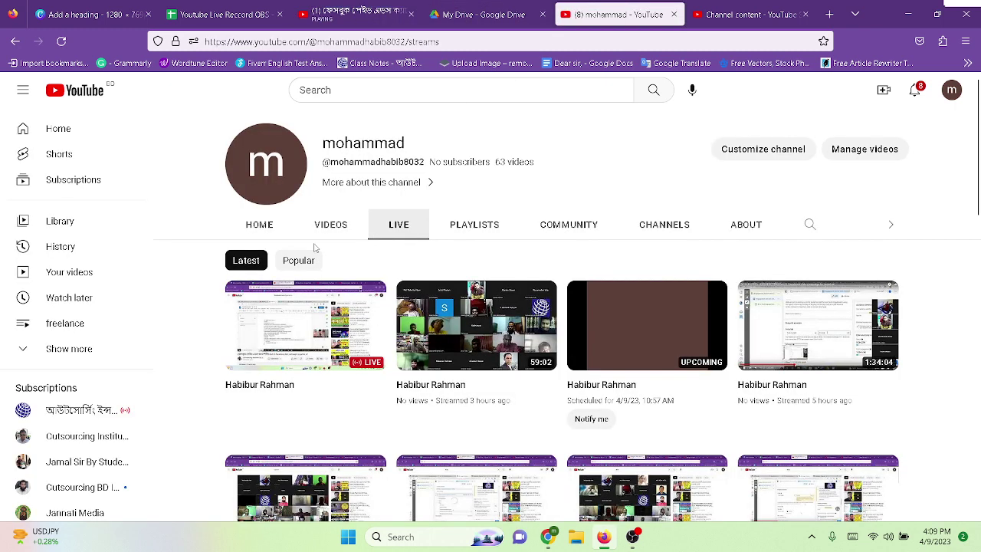
left_click(61, 41)
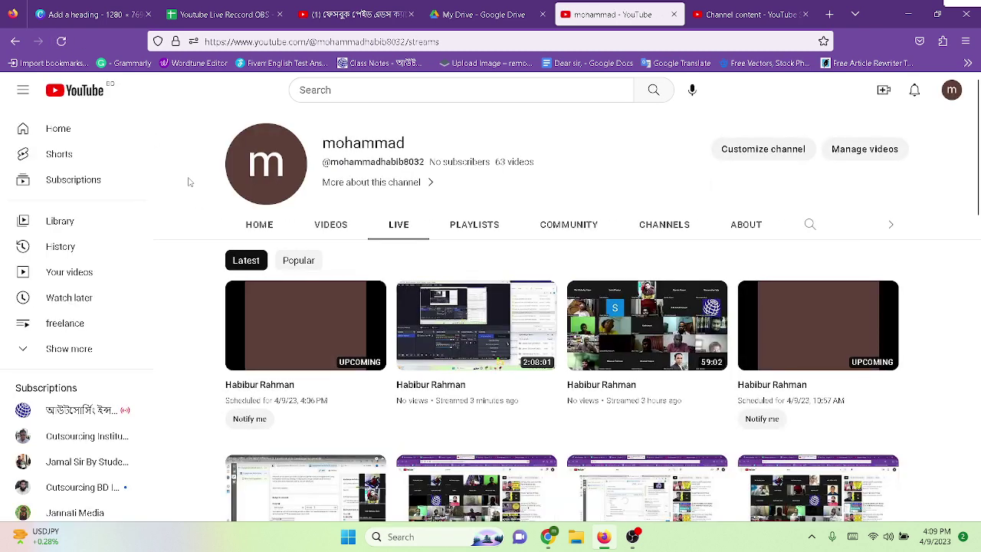
mouse_move(516, 408)
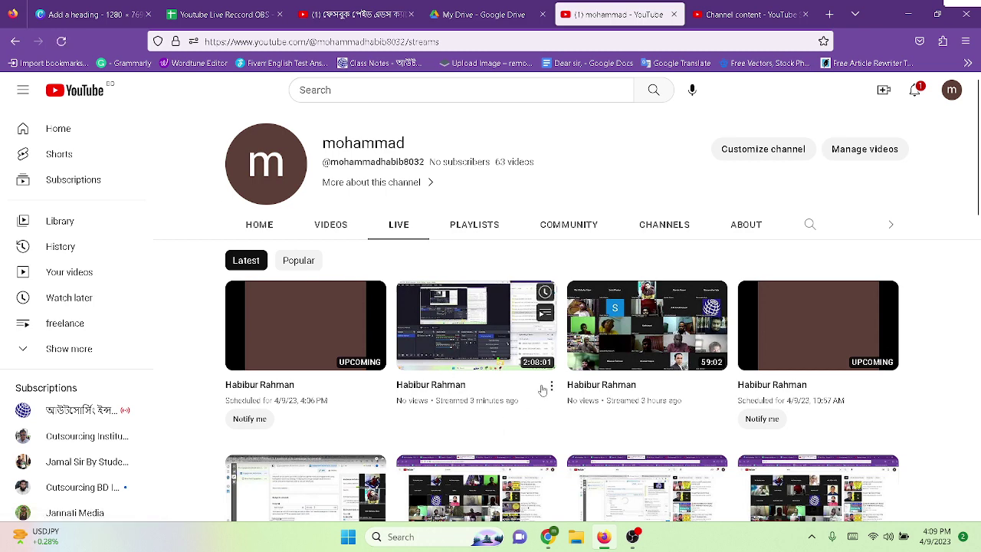
left_click(550, 386)
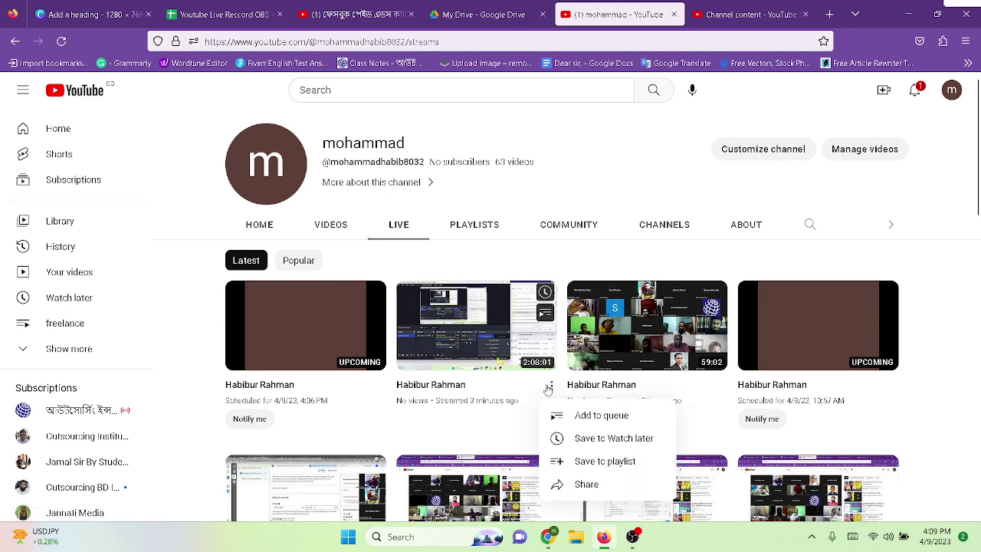
left_click(589, 484)
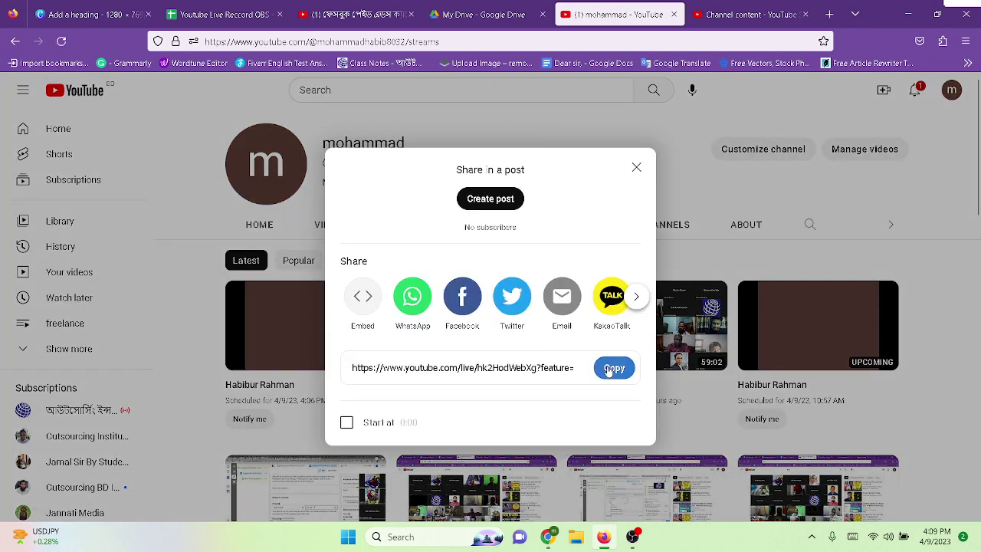
left_click(609, 368)
left_click(156, 187)
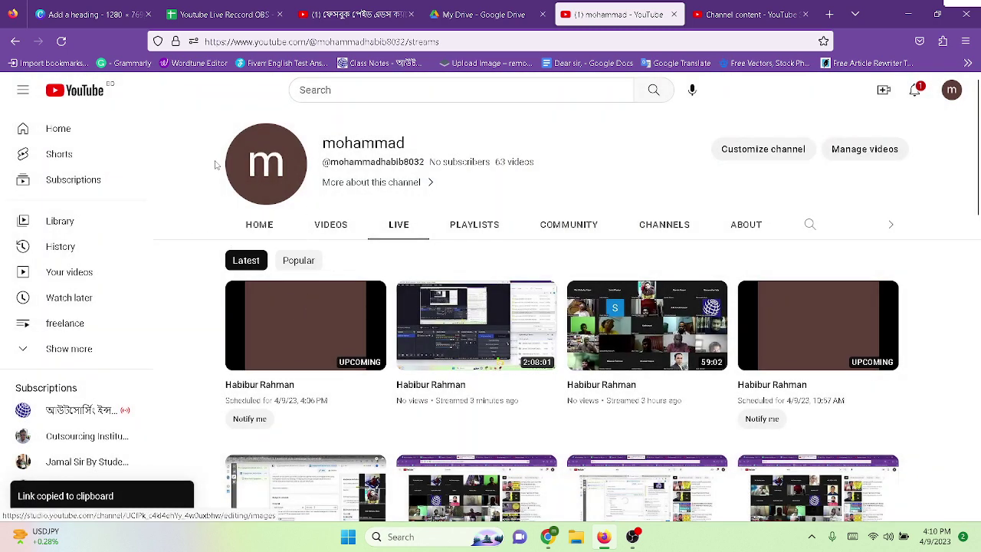
In the Youtube Live Reccord OBS spreadsheet, enter the 5clip duration in row 70 as 2, 8 and 1 in columns C to E
left_click(234, 17)
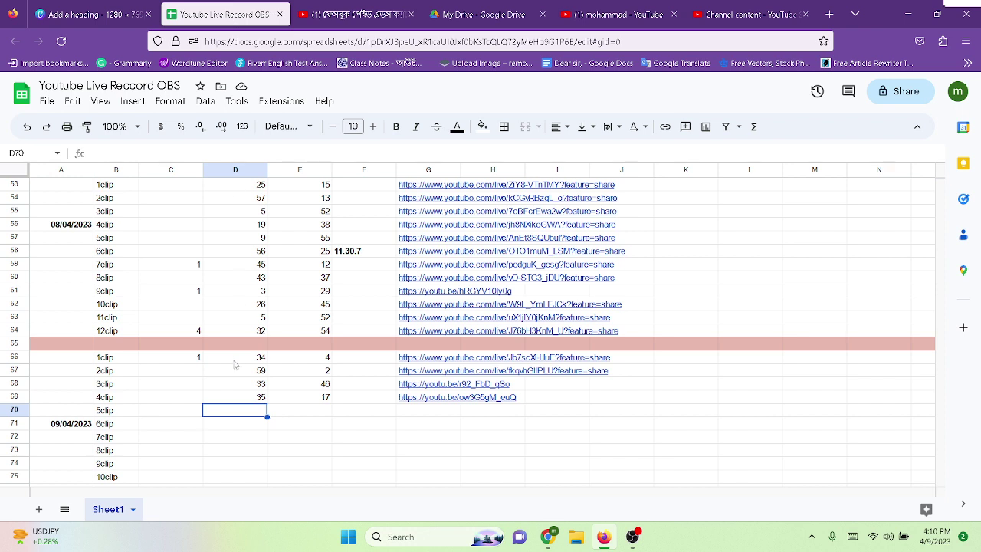
left_click(172, 411)
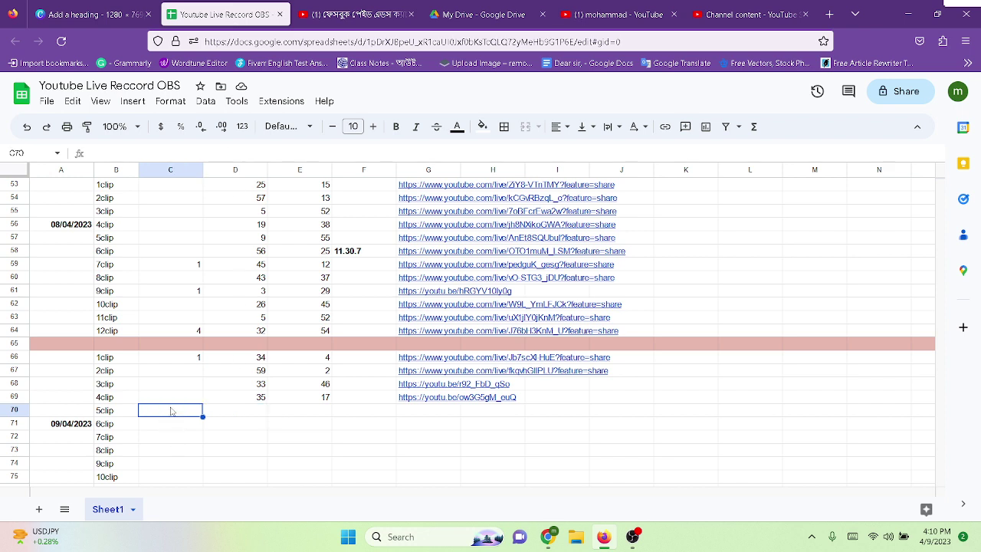
type("2")
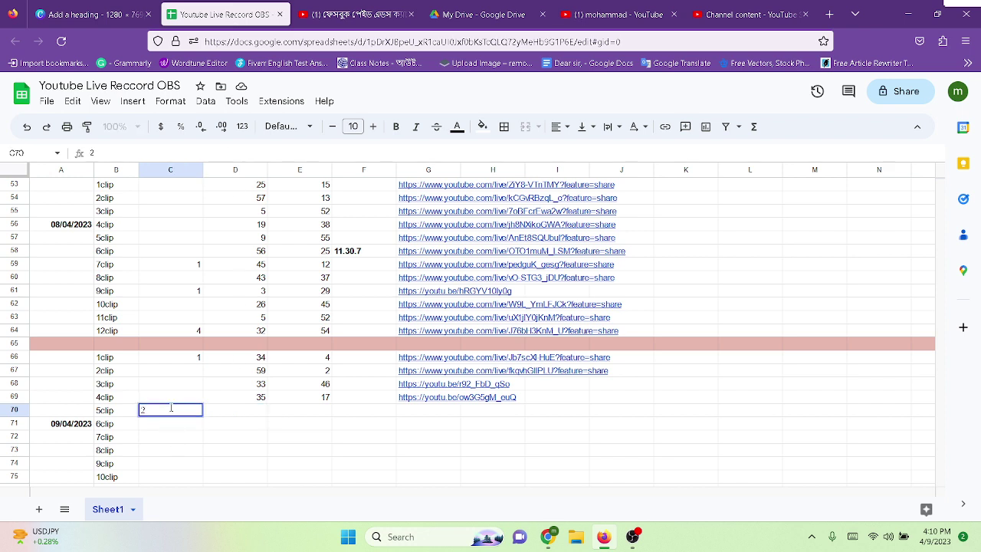
left_click(234, 412)
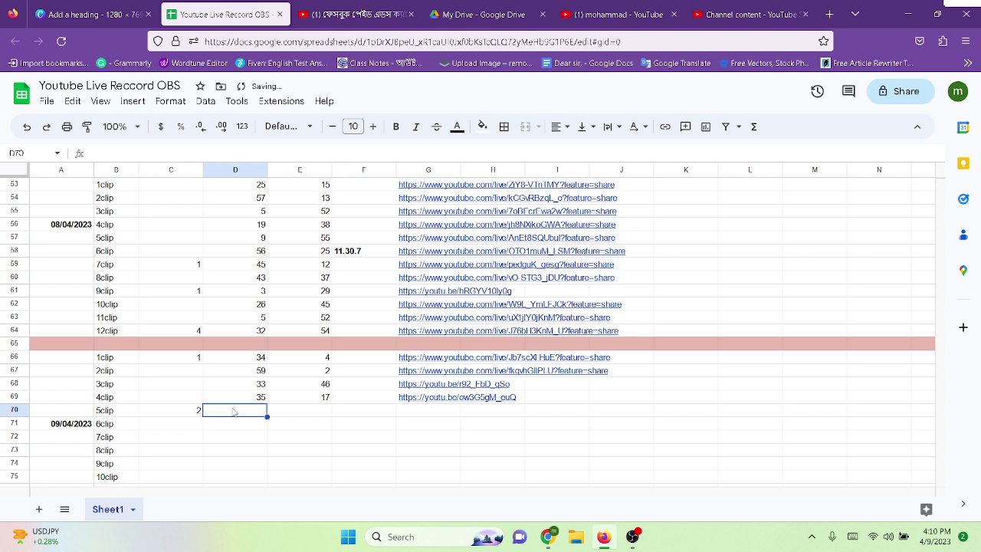
type("8")
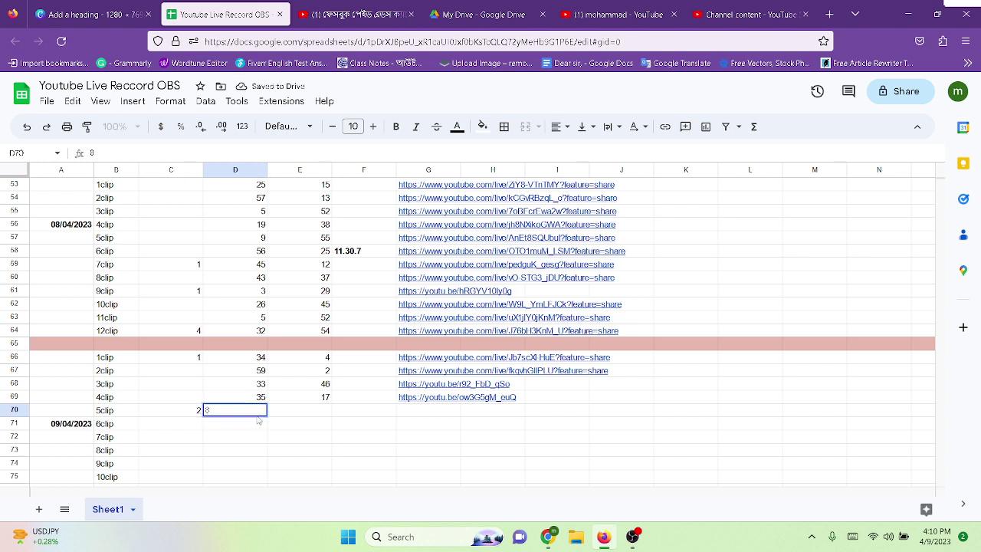
left_click(292, 415)
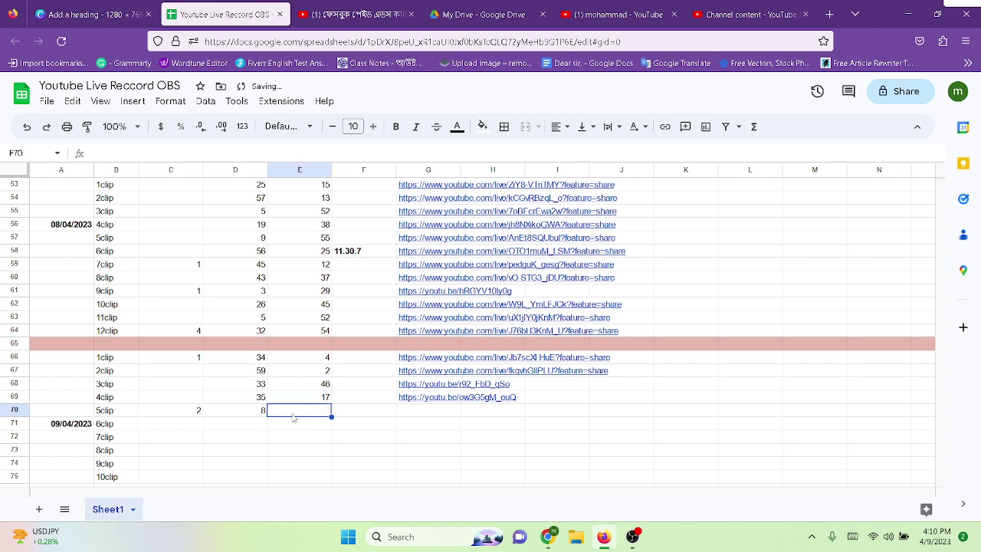
type("1")
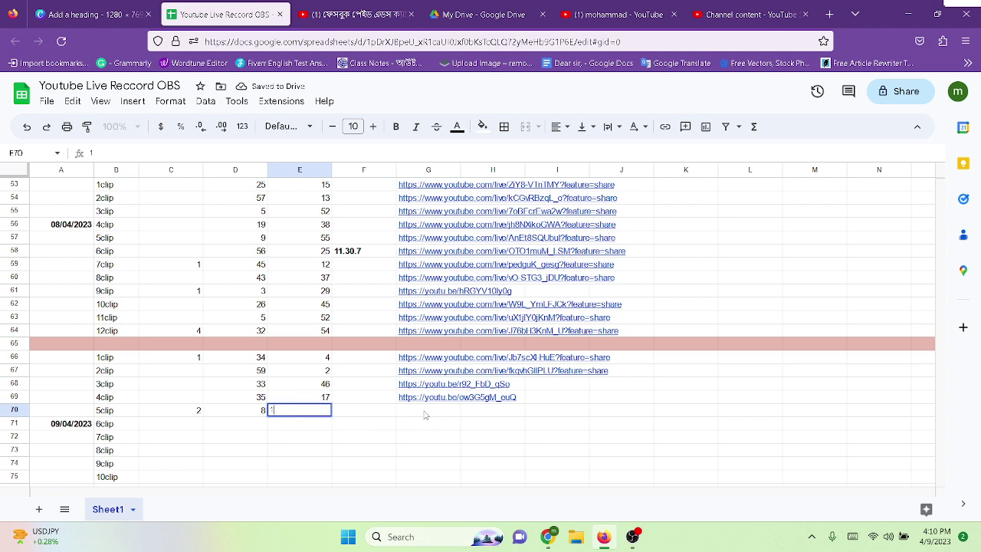
Paste the copied stream share link into column G of the 5clip row
left_click(425, 410)
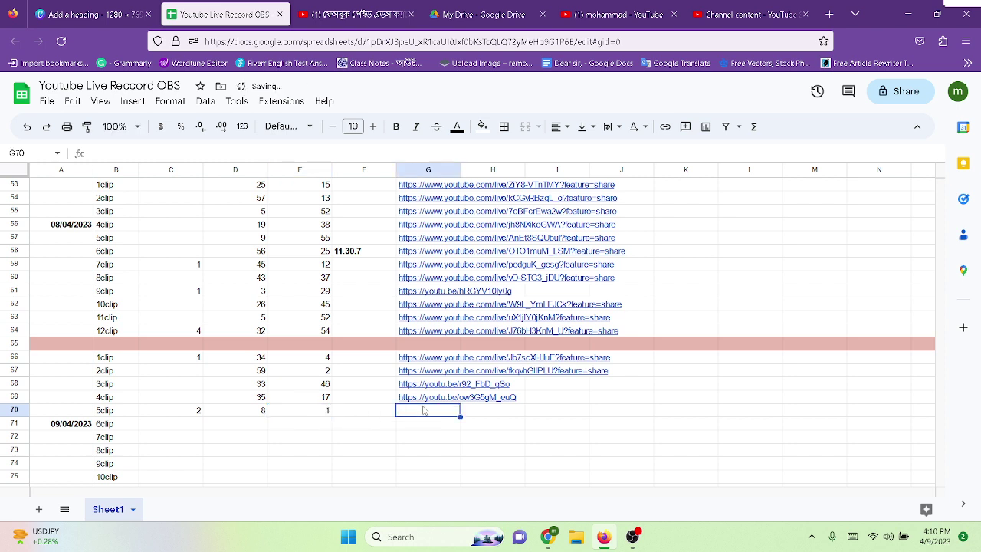
key("ctrl+v")
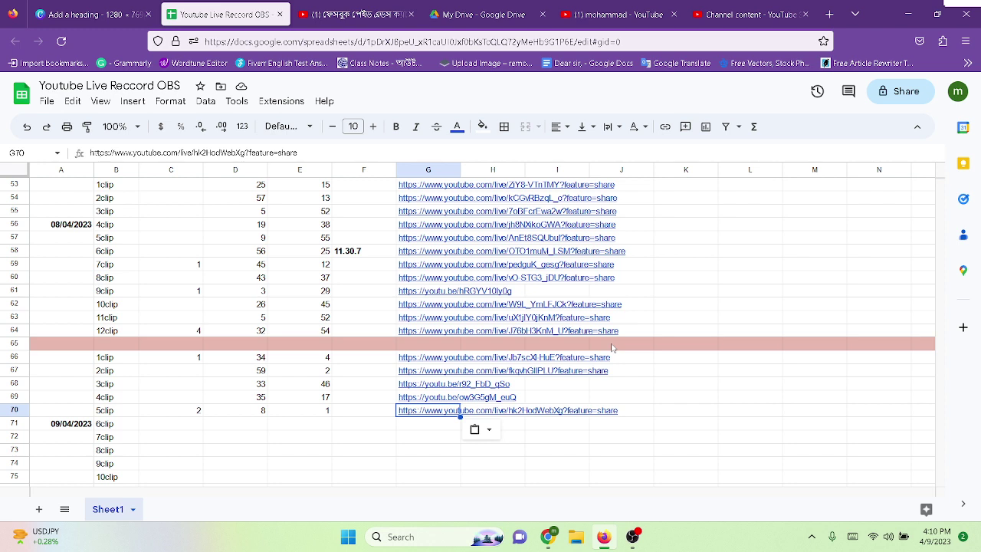
left_click(612, 347)
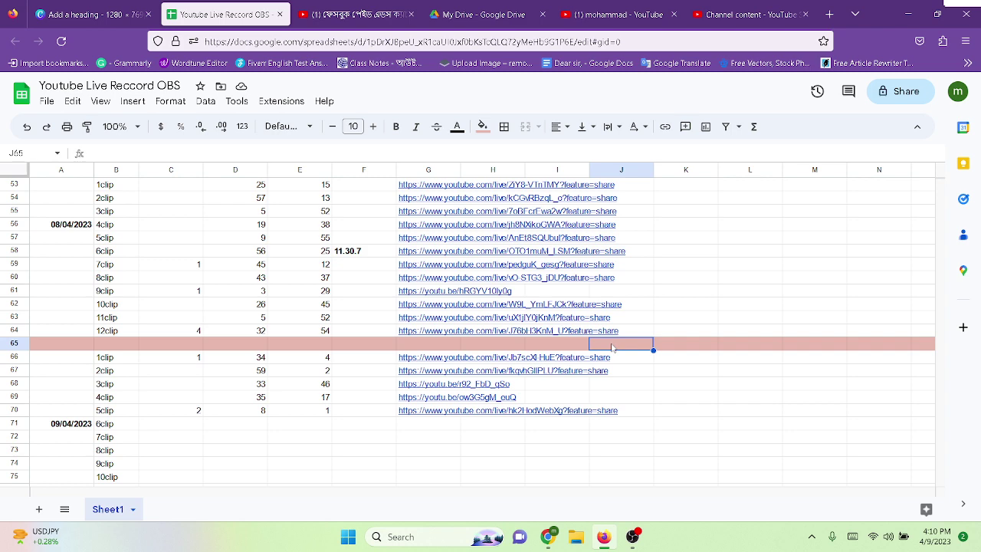
Switch to the other open windows, minimize the Fiverr browser window, check the OBS recording and minimize OBS
key("alt+Tab")
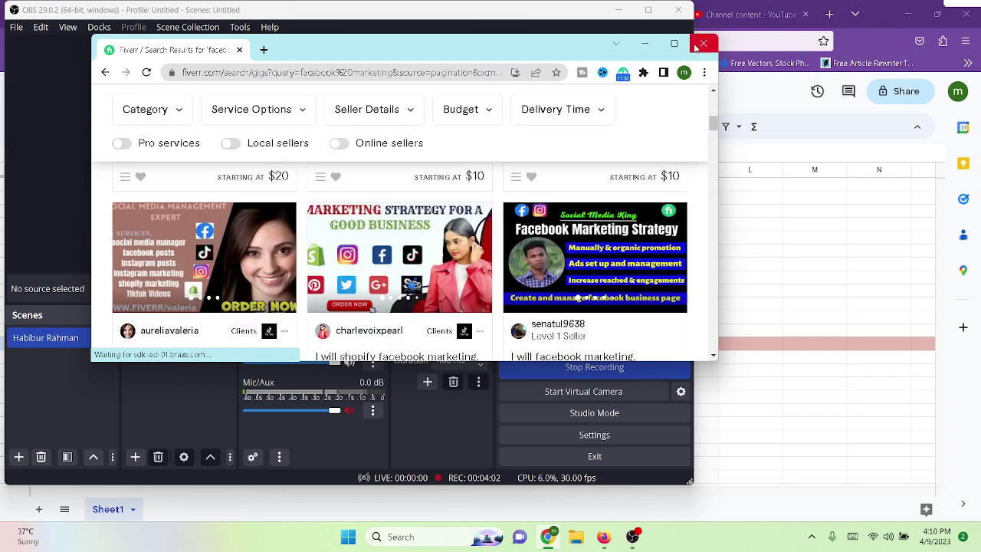
left_click(645, 46)
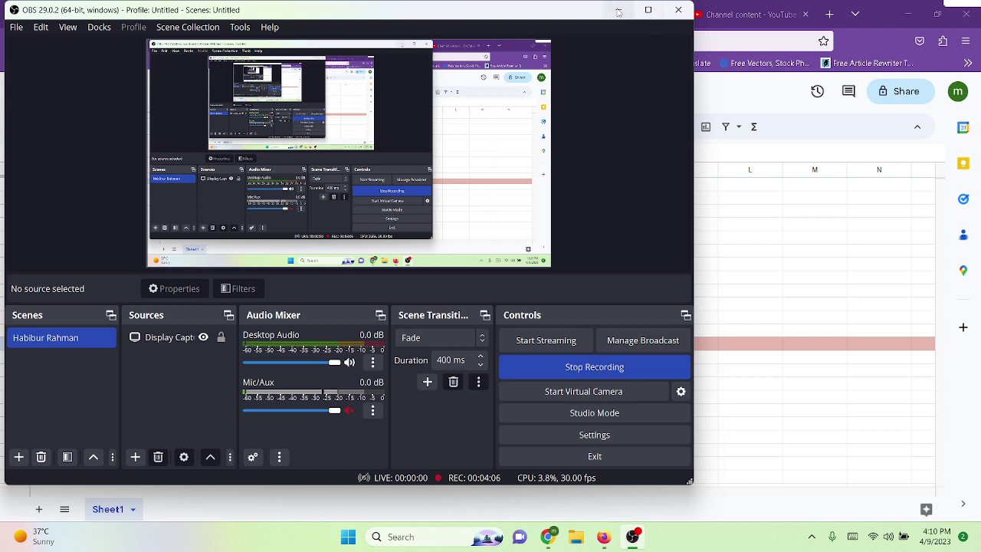
left_click(619, 11)
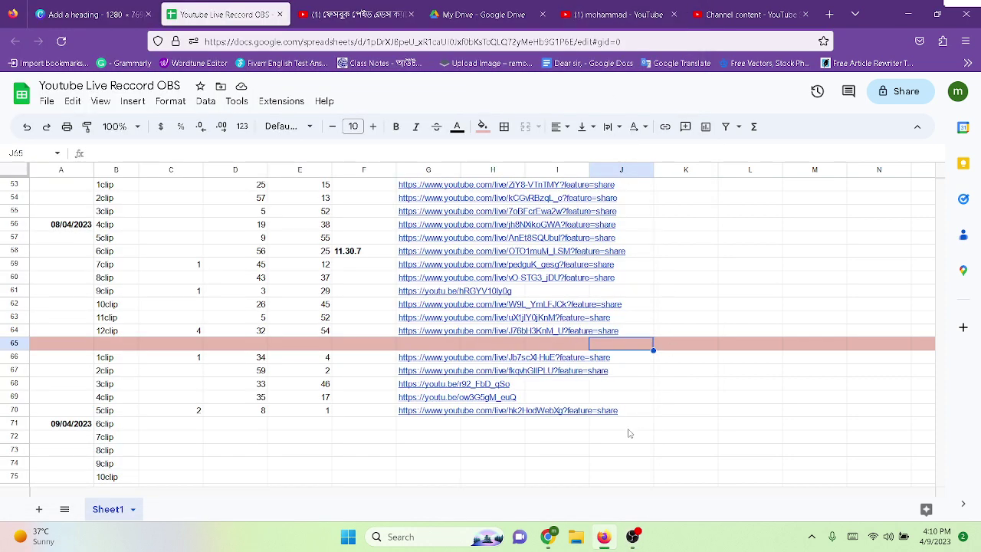
Look at the upload progress in My Drive, return to the Facebook Ads lesson, and resume the video in full screen
left_click(191, 426)
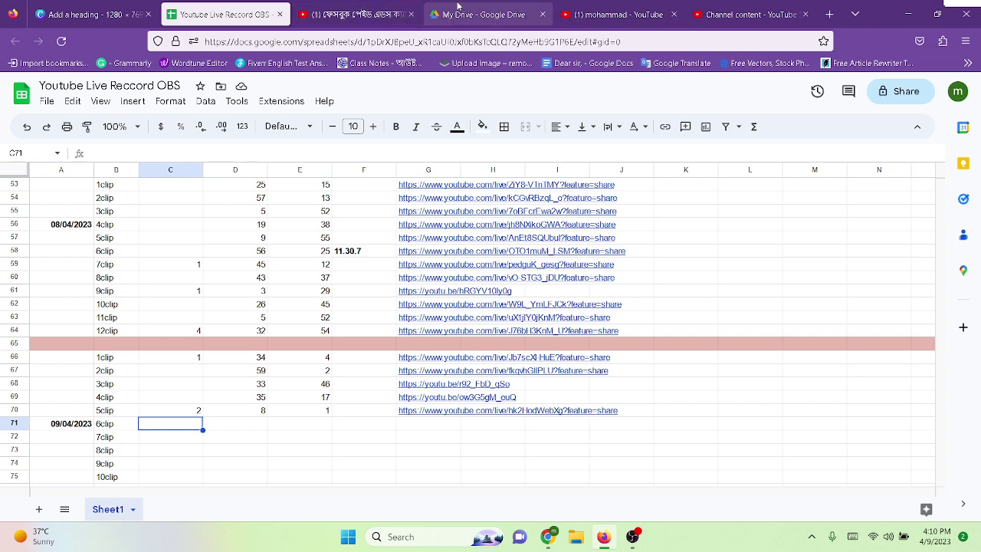
left_click(458, 16)
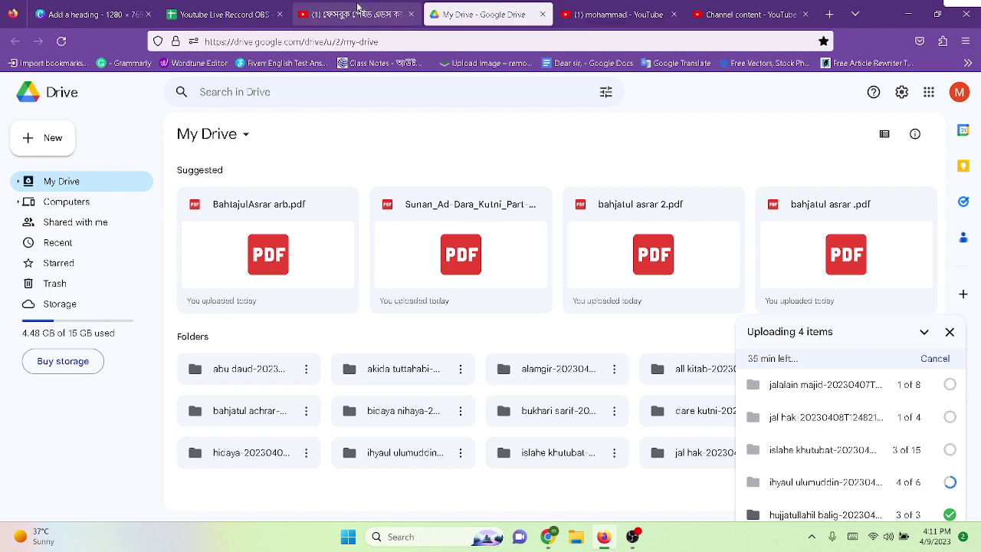
left_click(360, 8)
key("space")
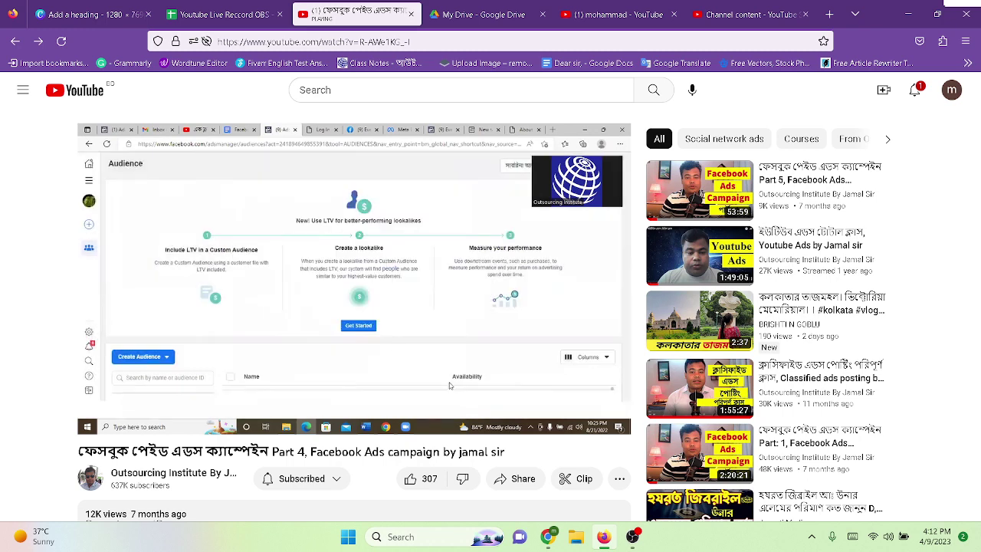
left_click(611, 426)
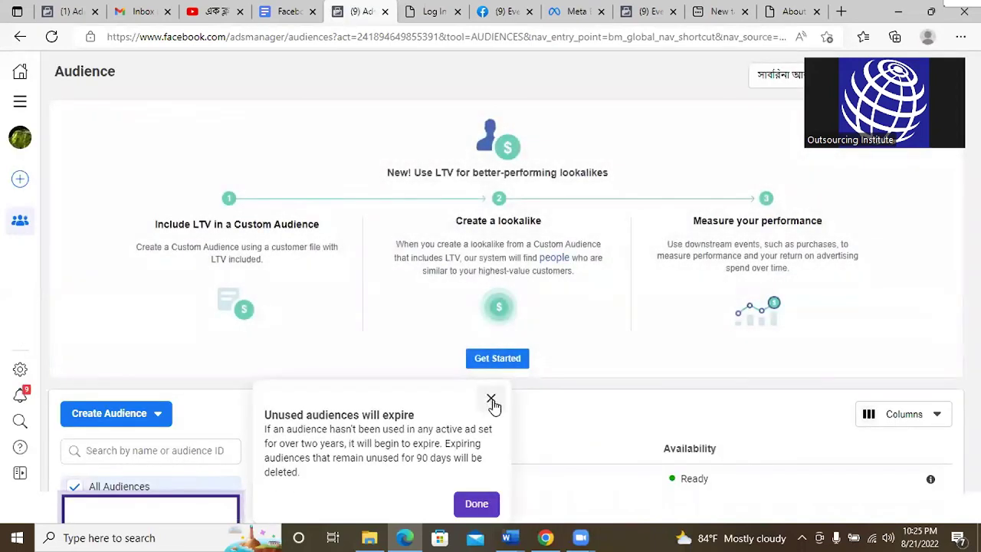
Dismiss the notice about unused audiences expiring and open Audiences from the list of all tools
left_click(491, 401)
mouse_move(306, 479)
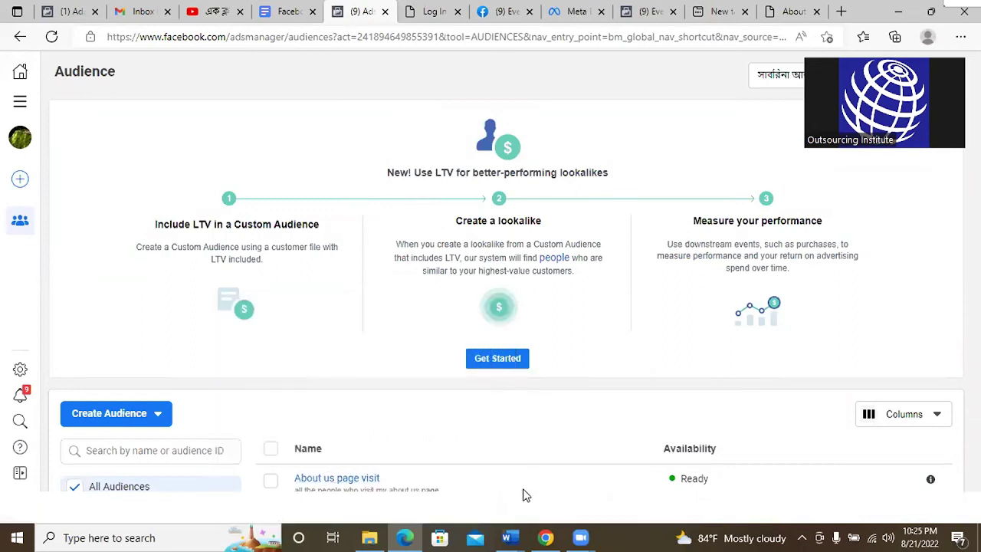
left_click(19, 103)
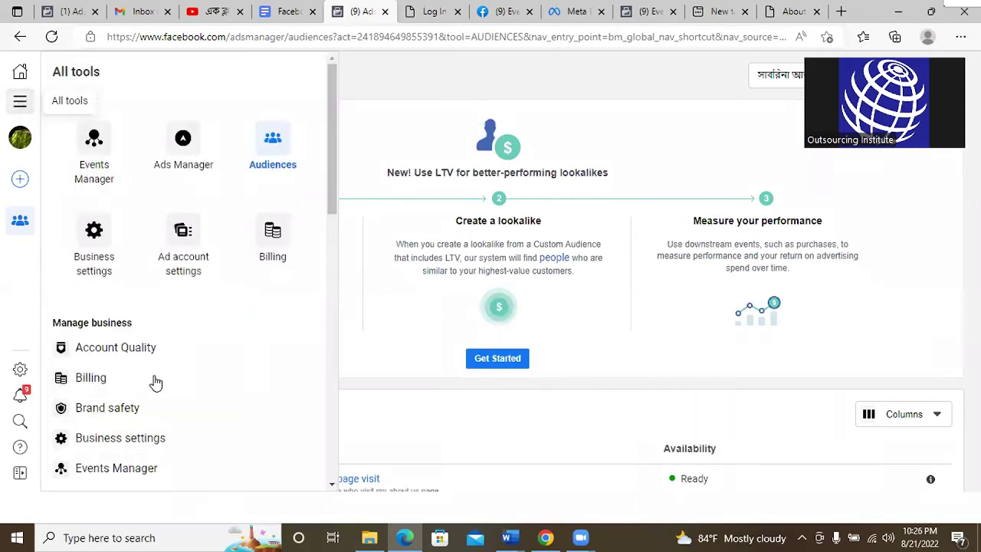
scroll(138, 460, "down", 4)
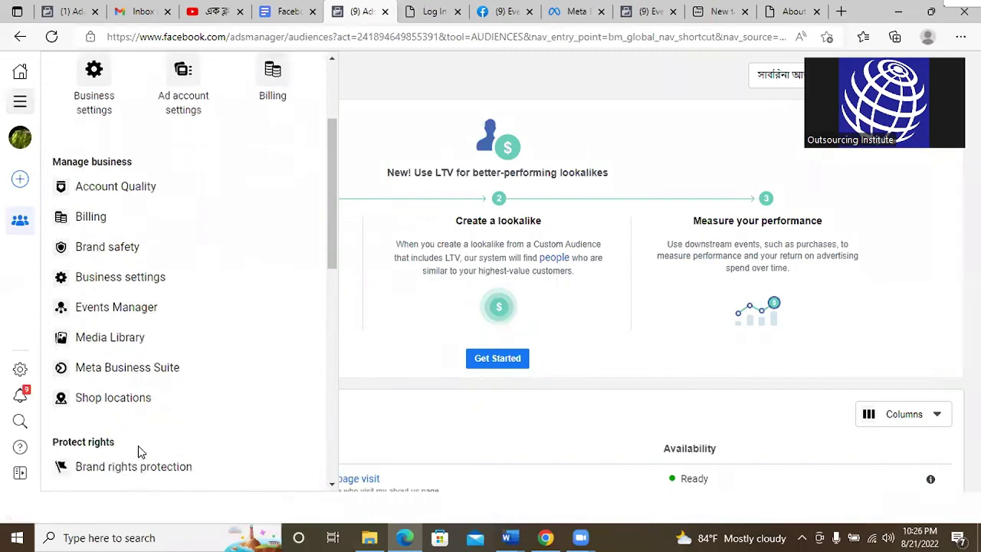
scroll(138, 452, "down", 2)
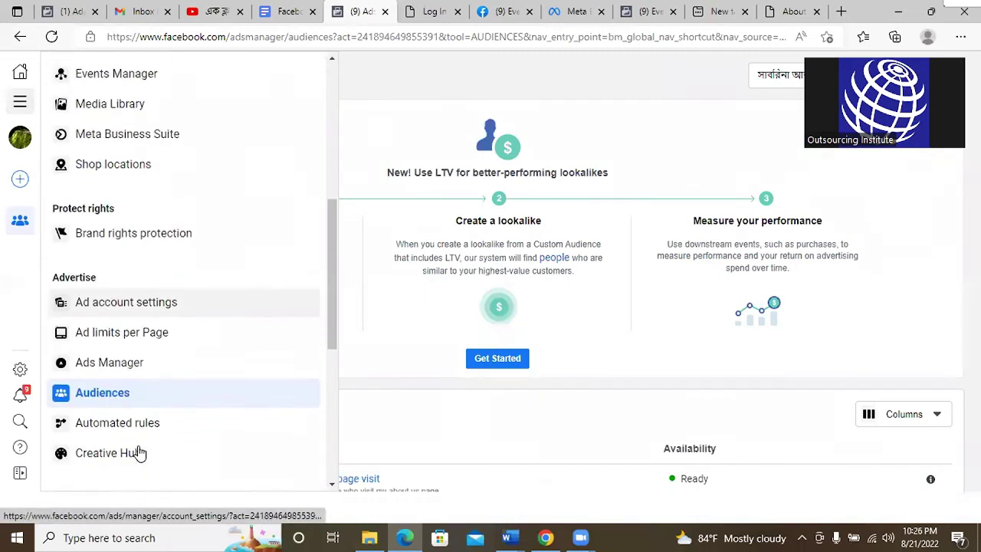
left_click(119, 394)
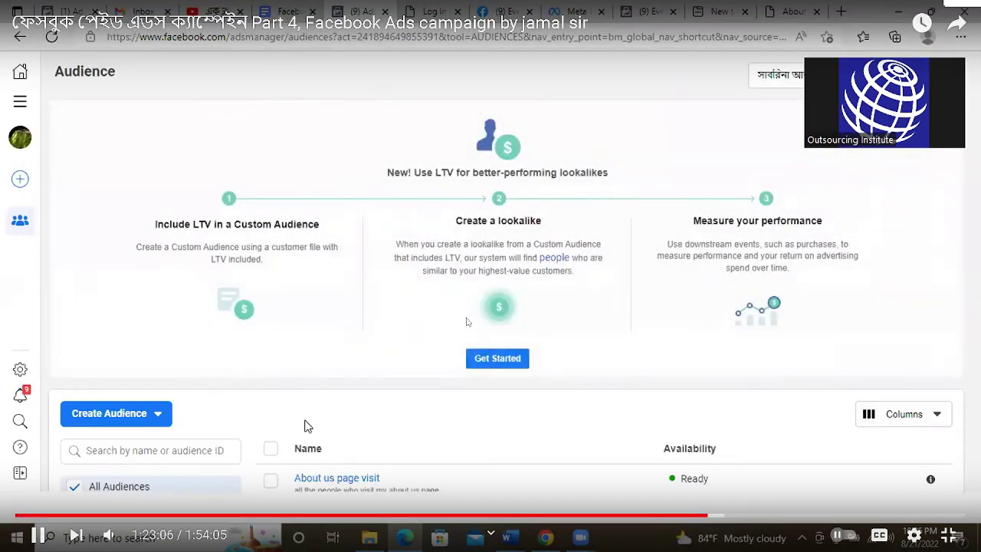
Start creating a Custom Audience with Website as its source
left_click(151, 414)
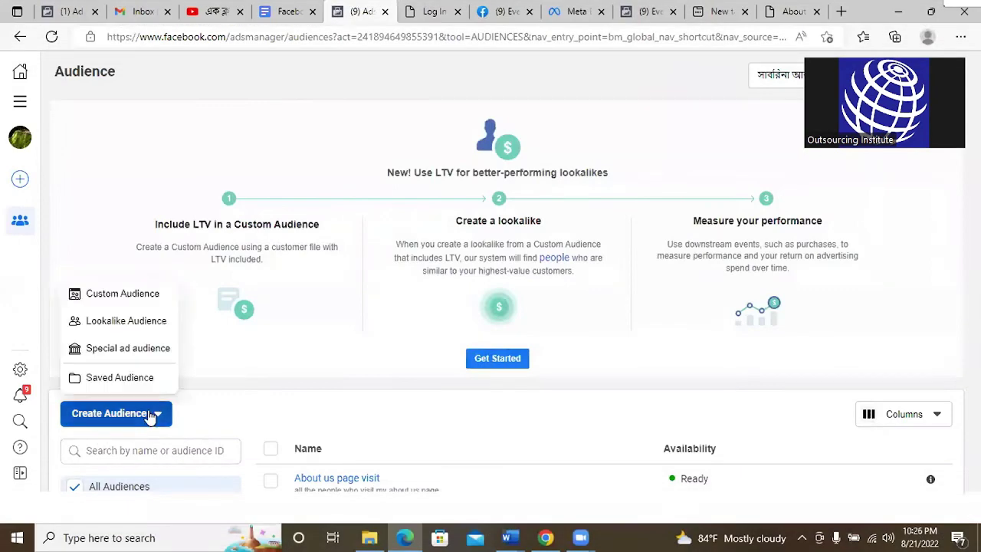
left_click(126, 295)
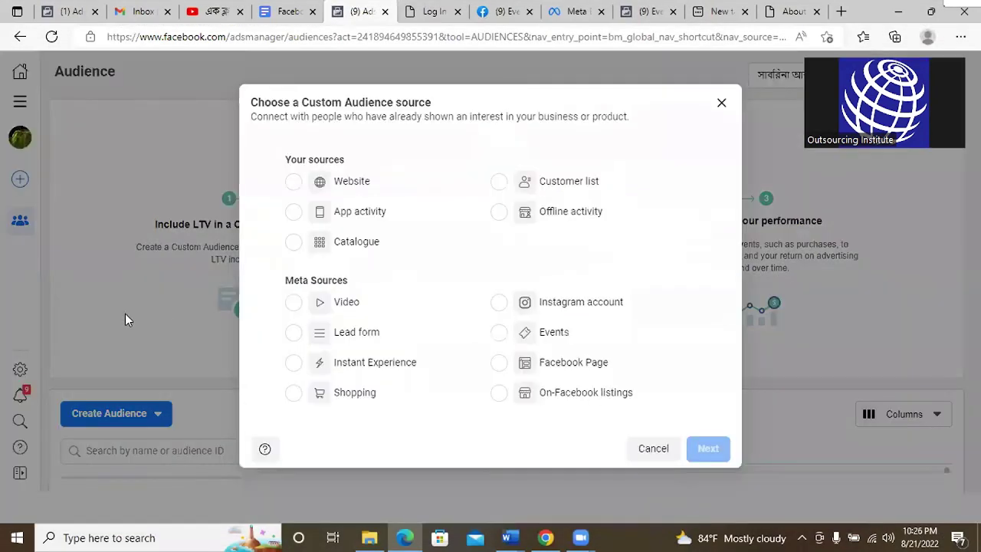
left_click(299, 181)
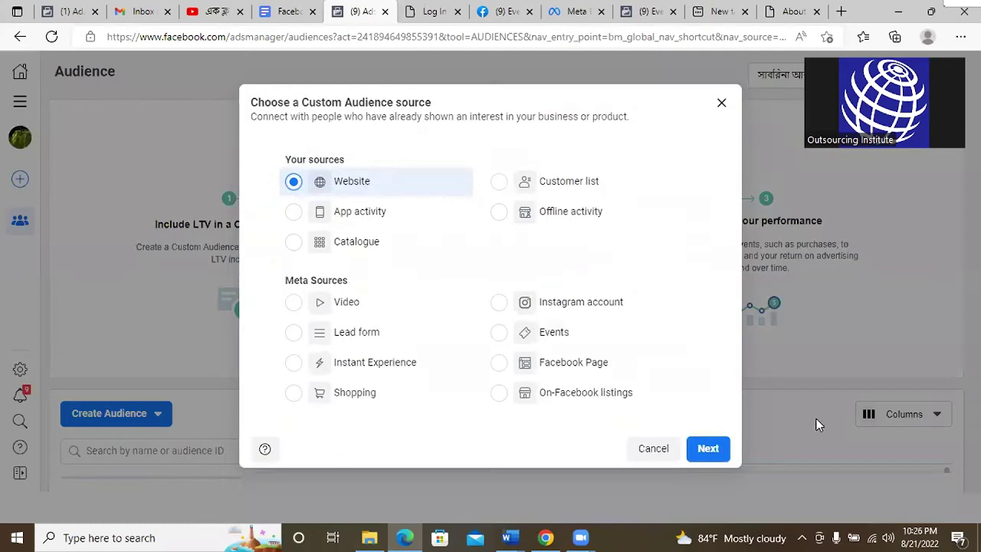
left_click(708, 449)
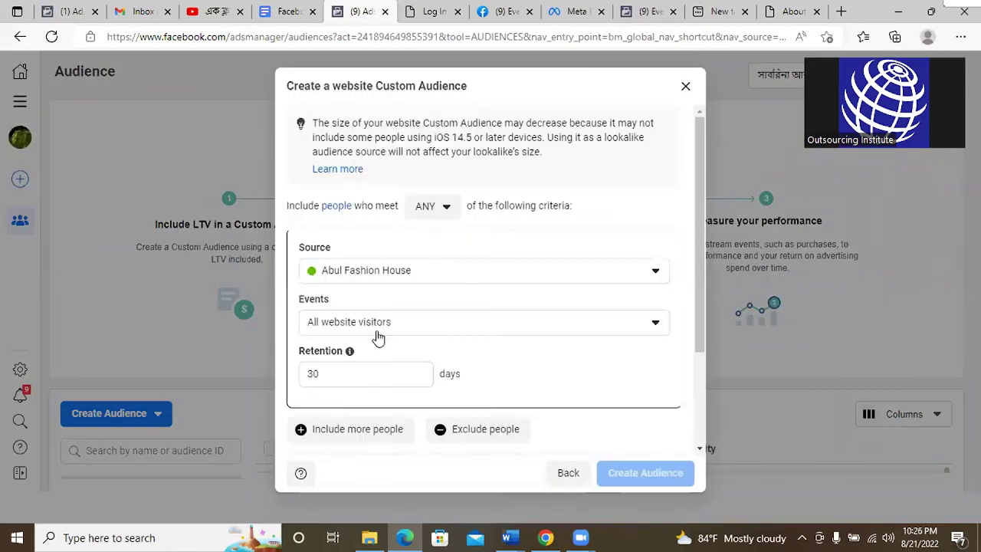
Set the audience event to People who visited specific web pages and activate the value field for the URL contains rule
scroll(432, 339, "down", 2)
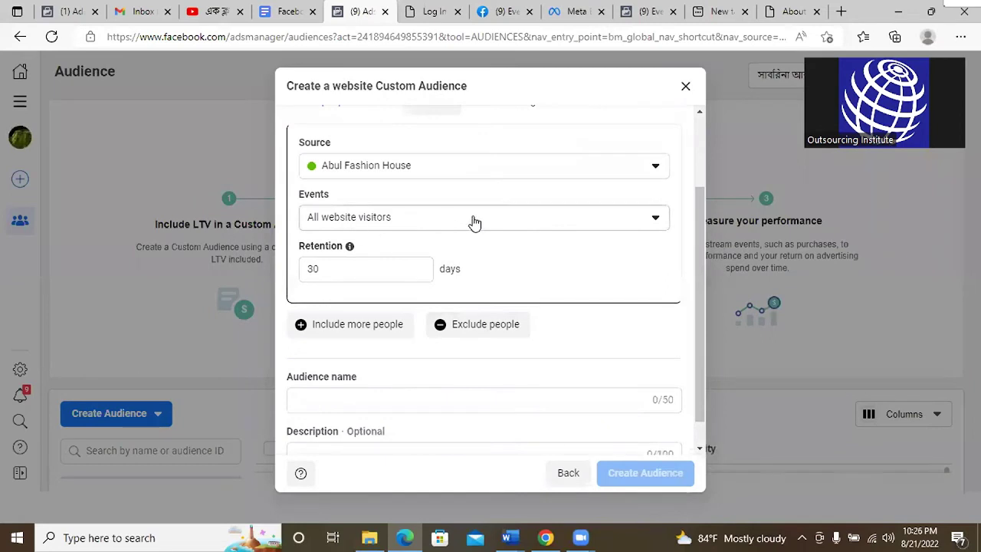
left_click(401, 226)
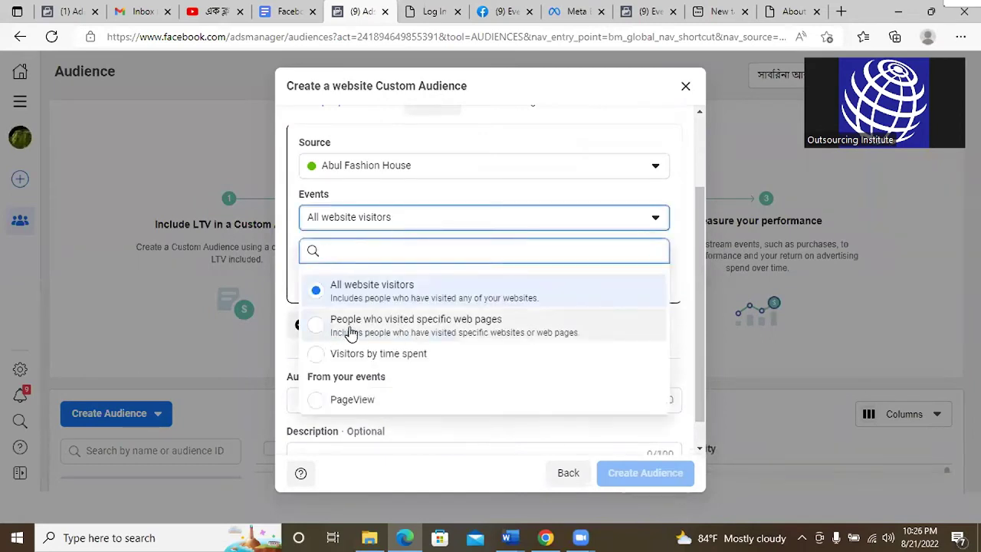
left_click(456, 327)
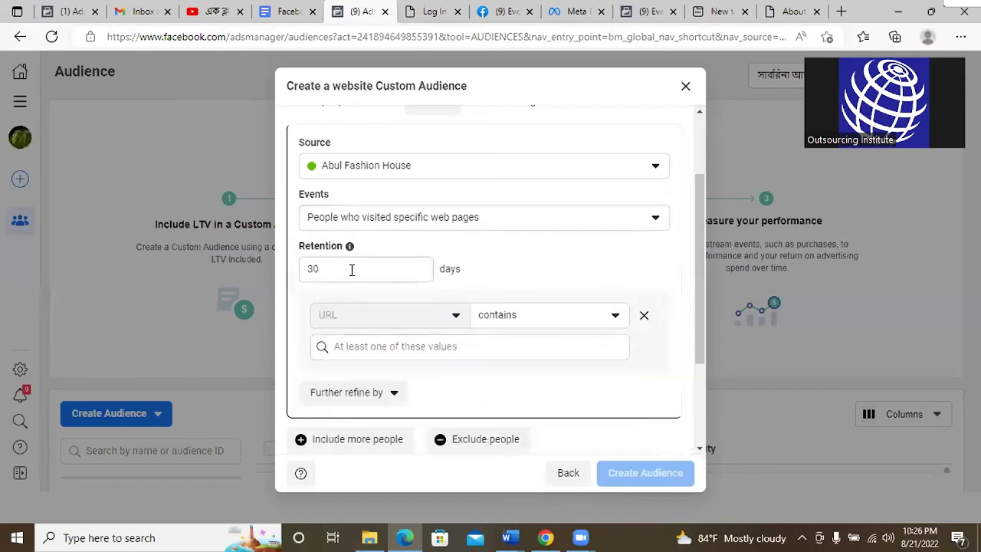
left_click(434, 346)
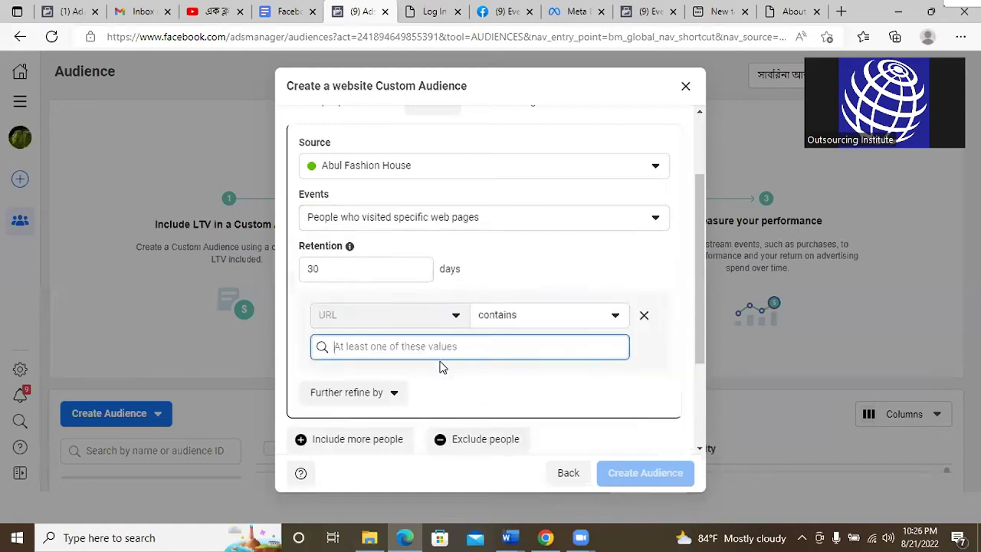
Open the Our Success page of the outsourcinghelp.net site and copy the our-success part of its web address
left_click(793, 11)
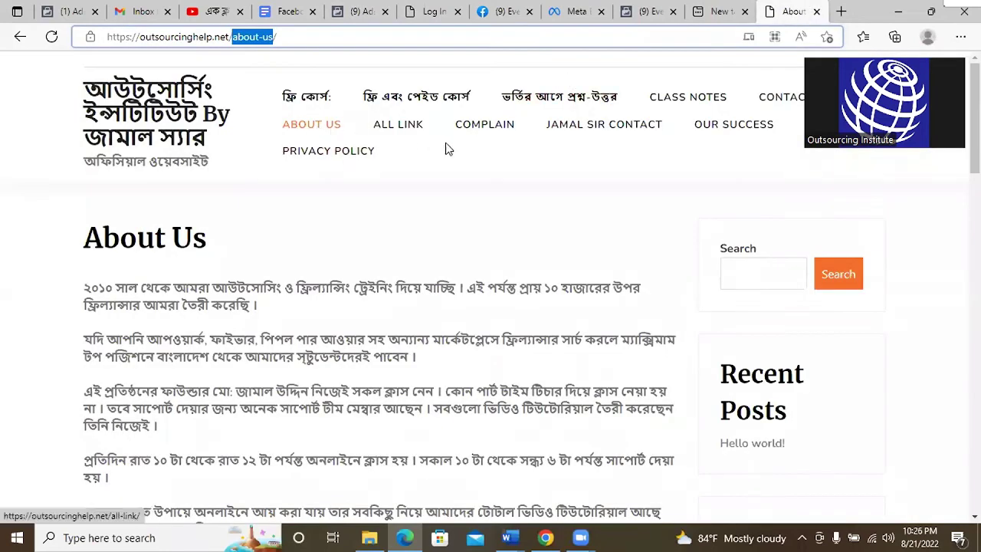
left_click(493, 132)
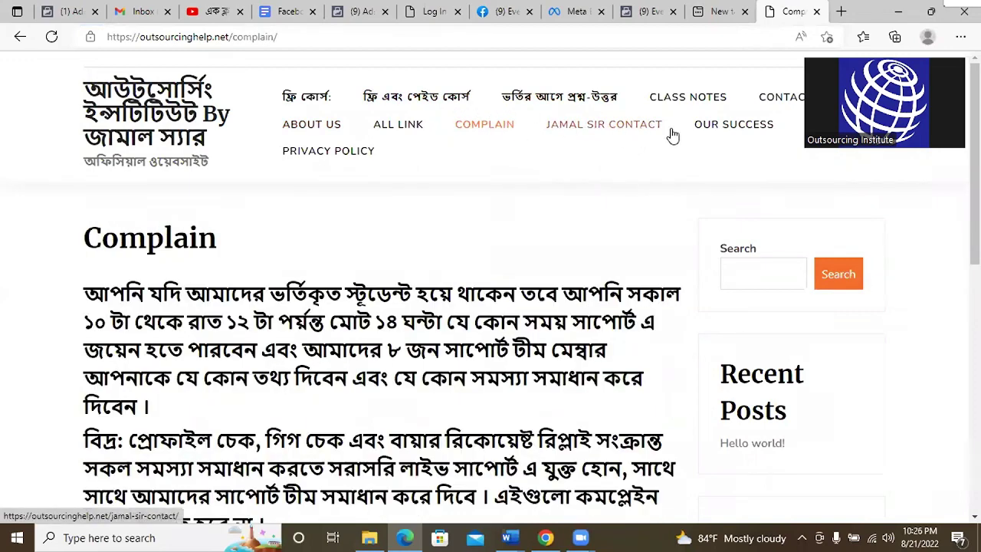
left_click(712, 134)
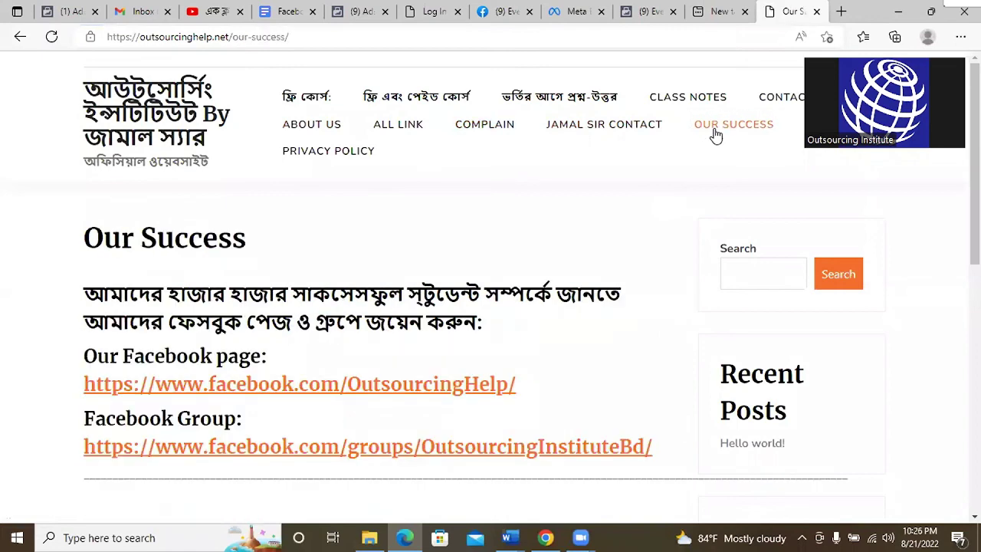
double_click(240, 37)
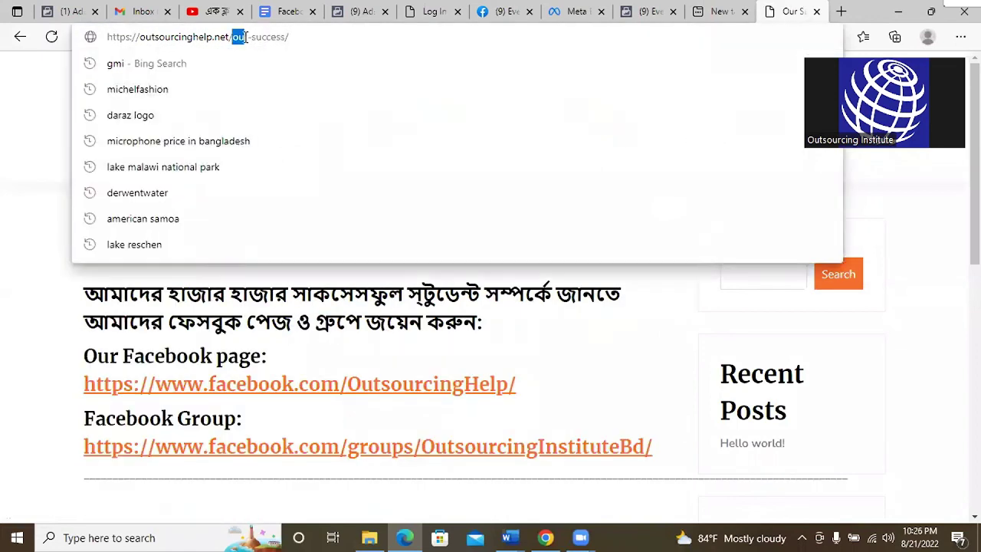
left_click_drag(240, 37, 285, 37)
right_click(277, 35)
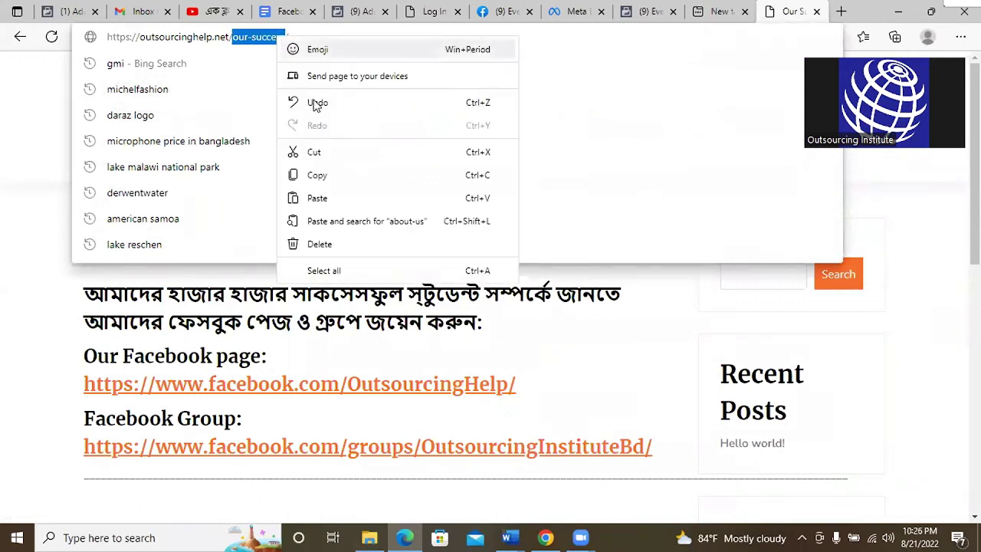
left_click(332, 176)
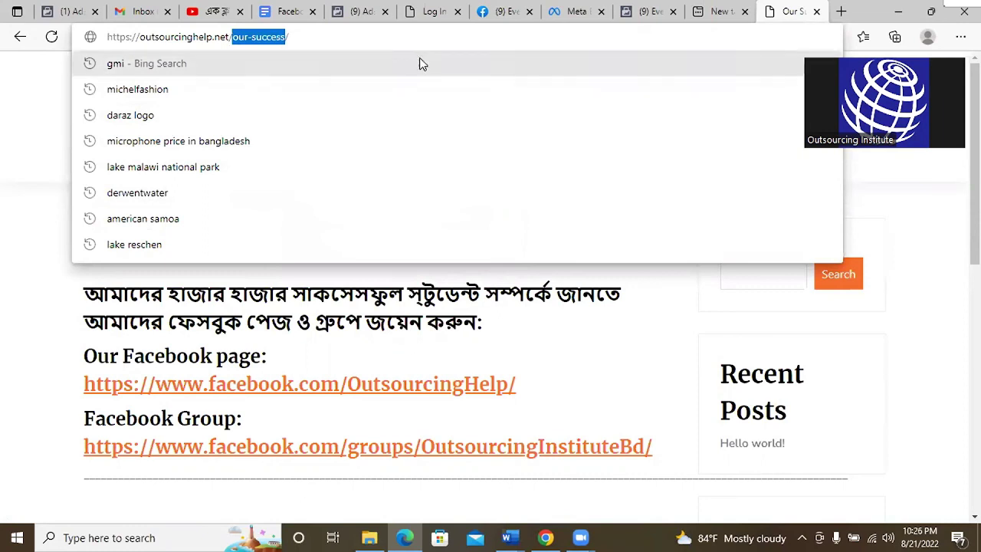
Return to the website Custom Audience form and add our-success as the value of the URL contains rule
left_click(360, 10)
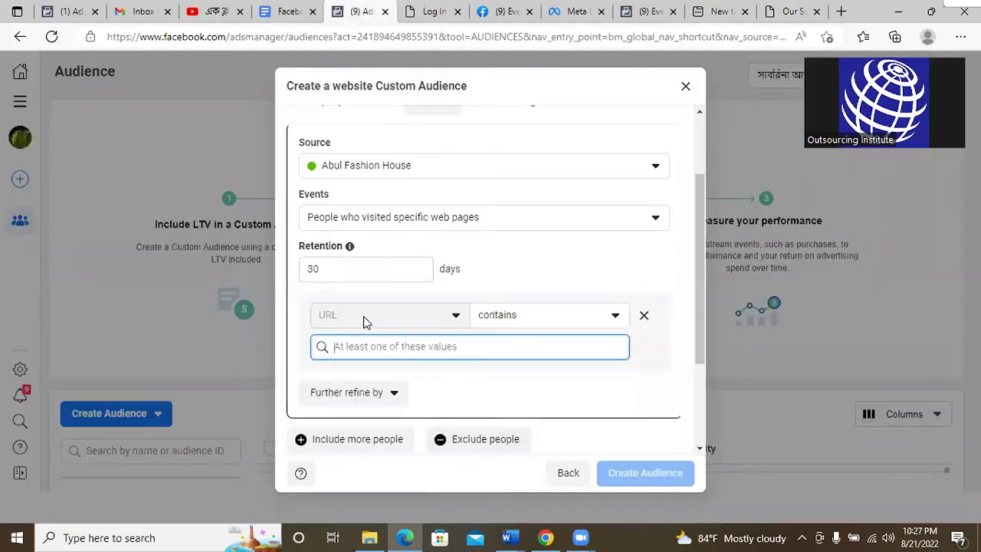
right_click(407, 349)
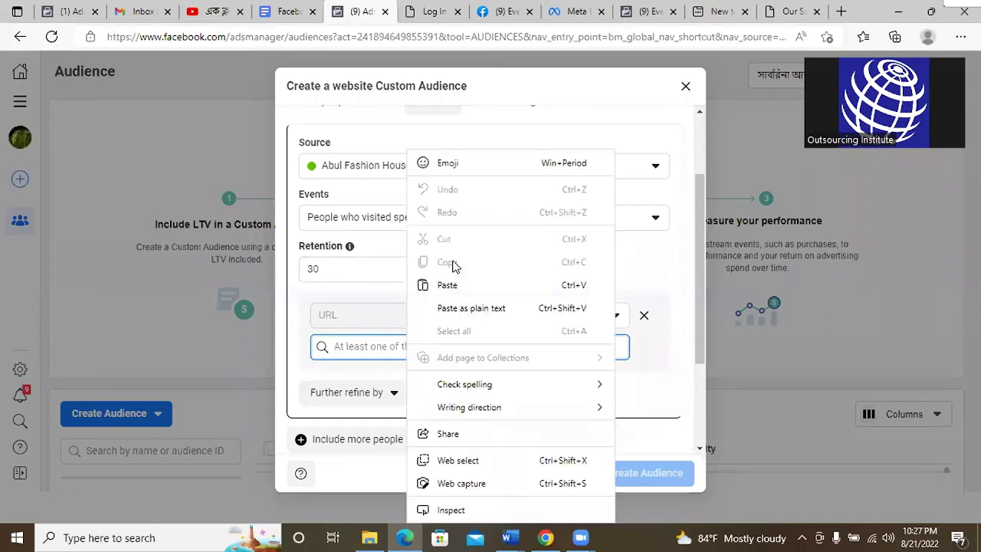
left_click(451, 284)
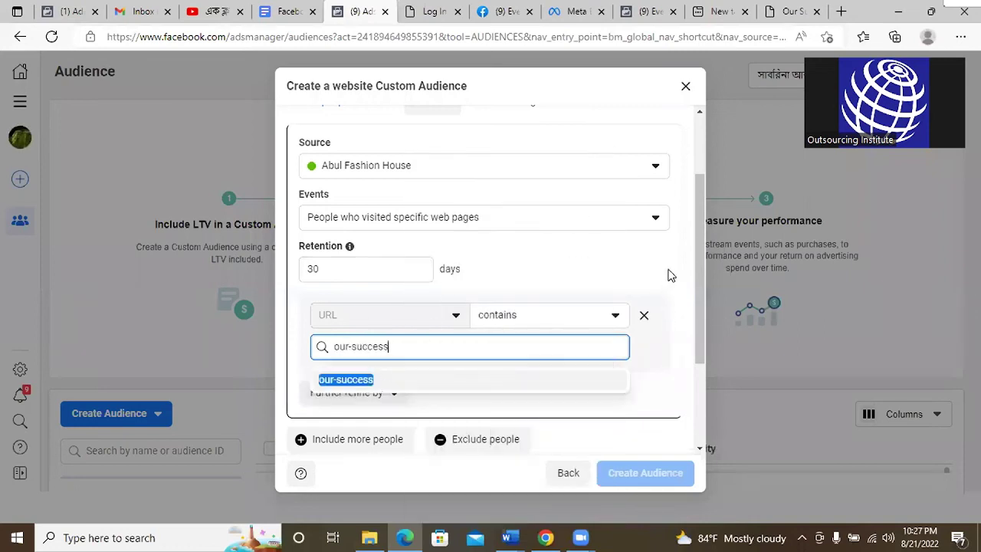
key("Return")
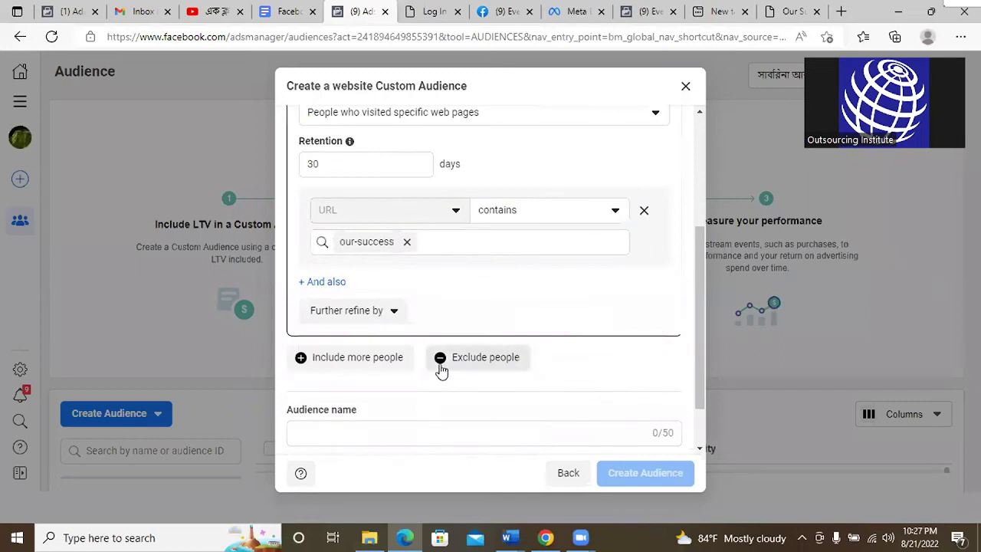
scroll(438, 366, "down", 2)
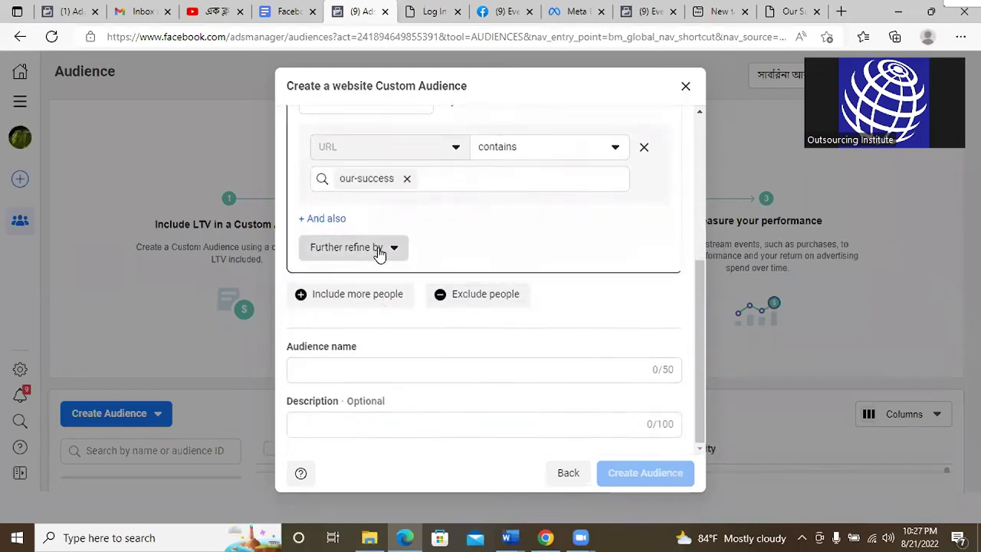
left_click(377, 249)
left_click(469, 264)
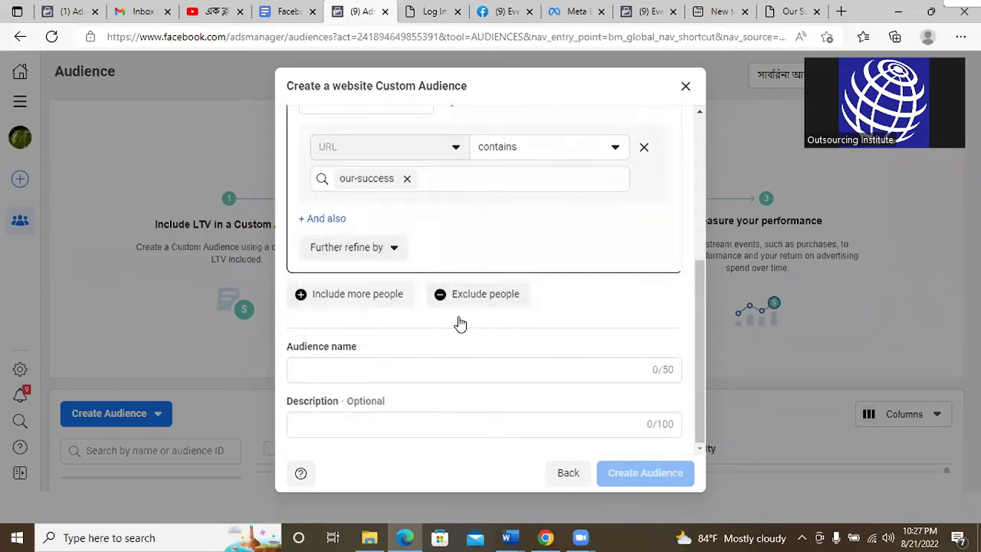
Name the audience "Our success Page" and describe it as "people who visit our success page"
left_click(425, 368)
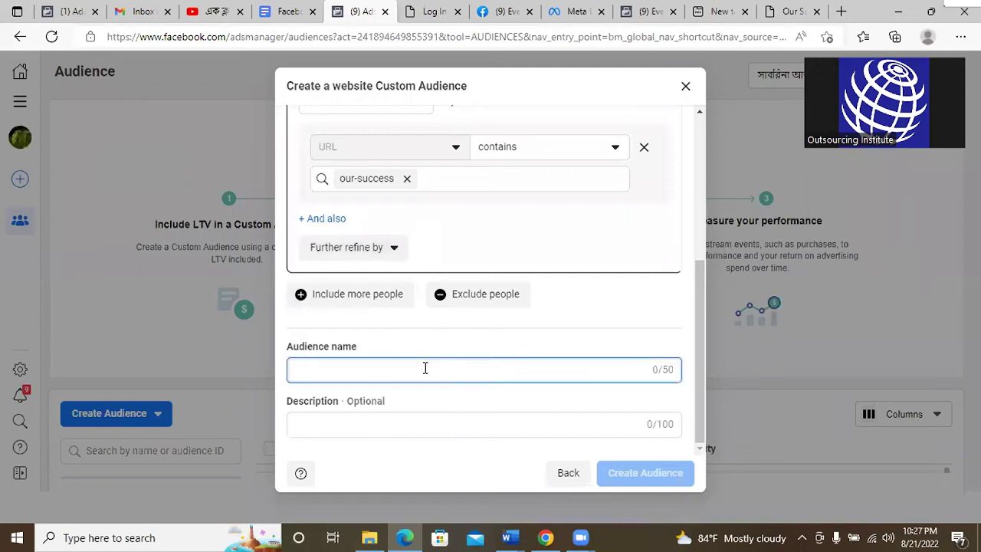
type("Our suc")
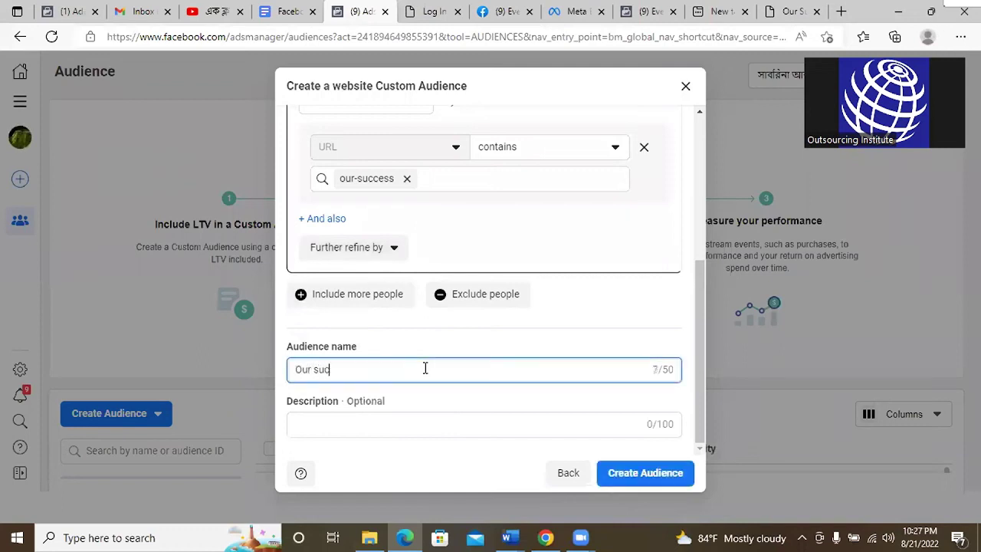
type("cess Page")
left_click(413, 425)
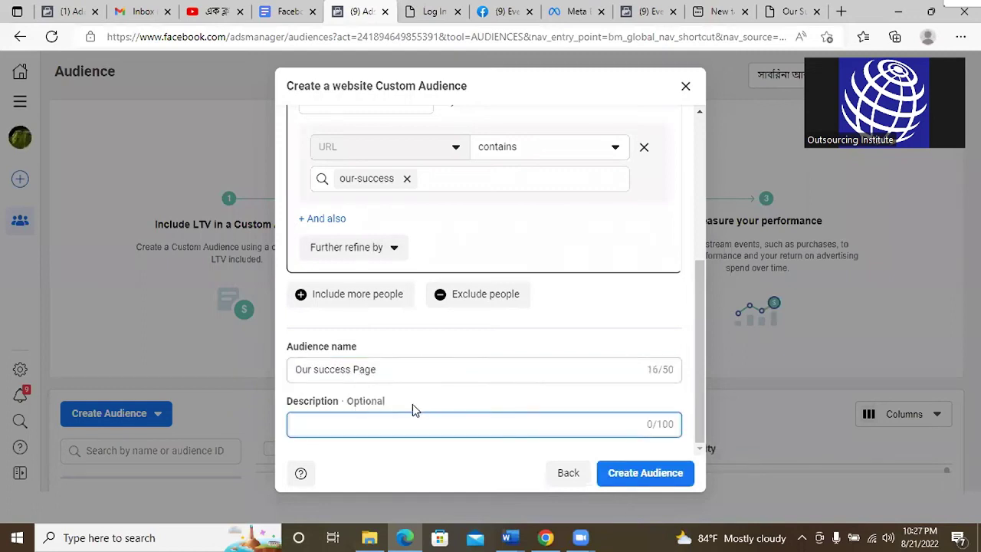
type("d")
key("BackSpace")
type("Deople who ")
type("visit our")
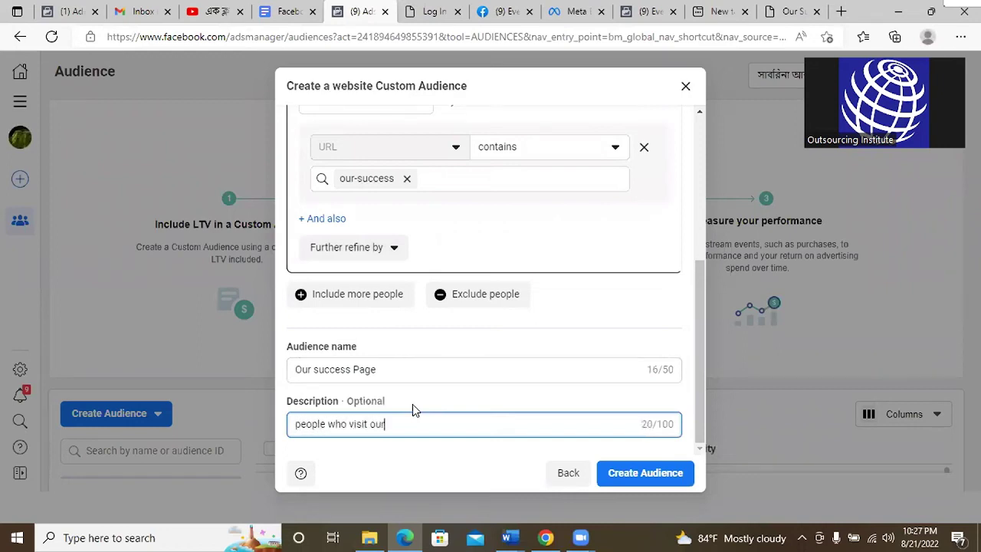
type(" success page")
left_click(459, 399)
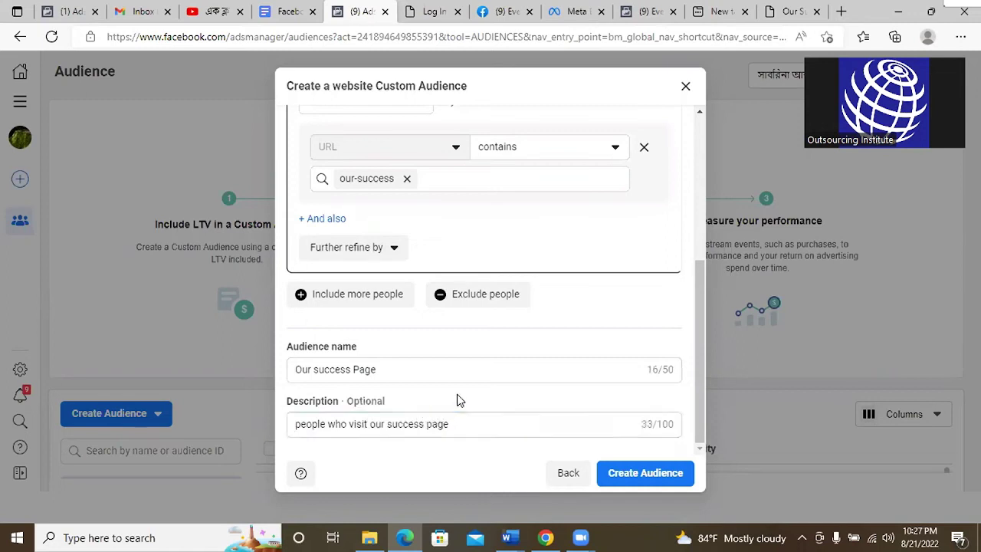
Create the website Custom Audience and reopen Audiences from the Advertise group in the list of all tools
left_click(635, 474)
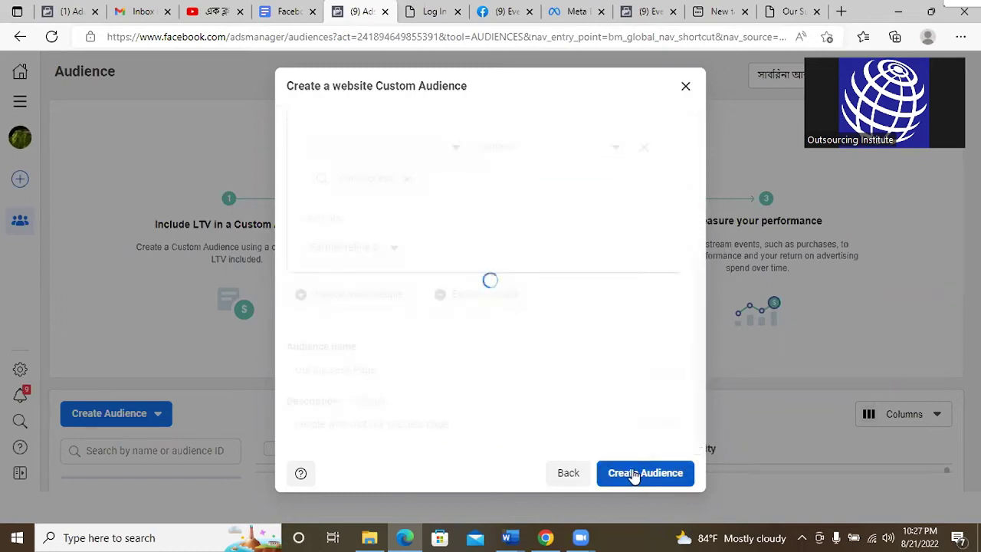
left_click(676, 482)
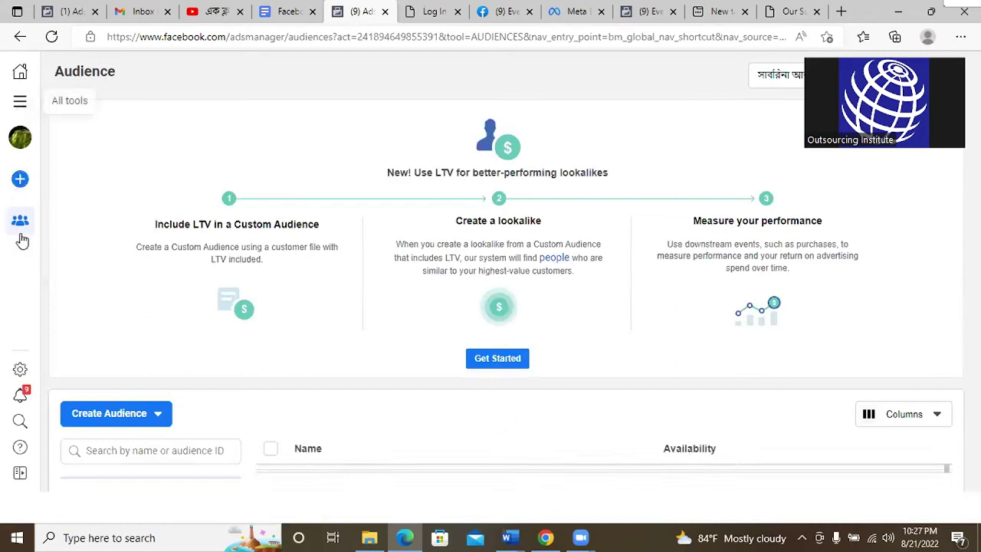
mouse_move(28, 122)
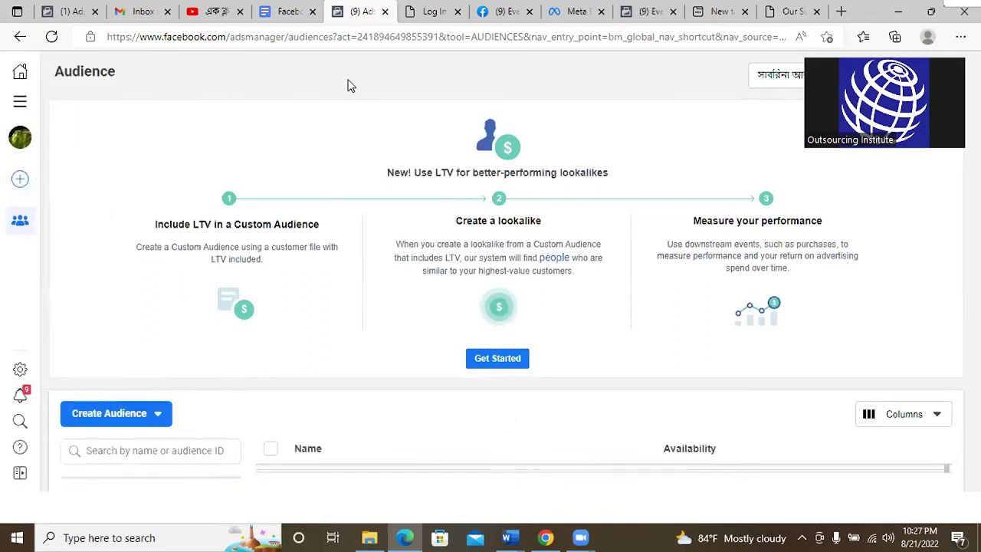
mouse_move(26, 288)
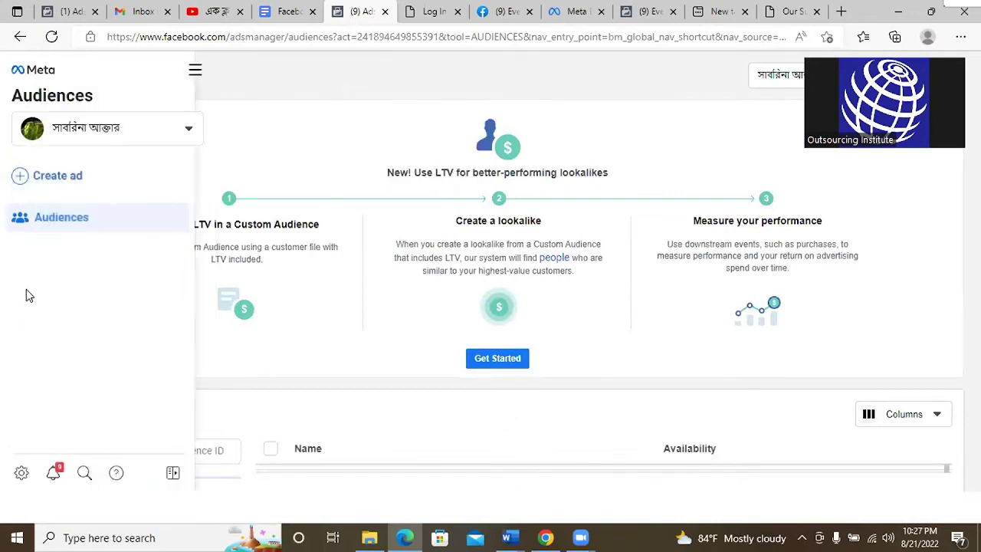
left_click(195, 70)
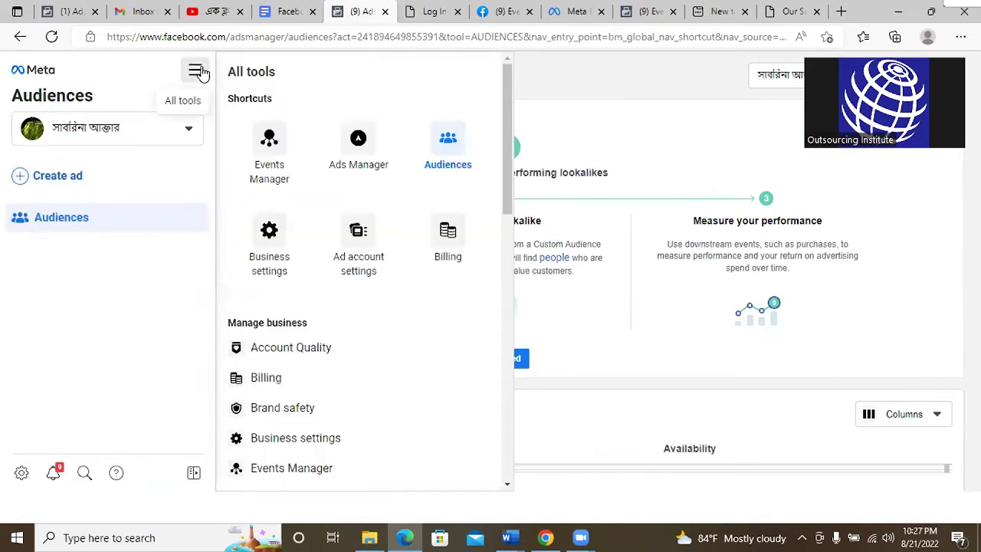
scroll(307, 397, "down", 4)
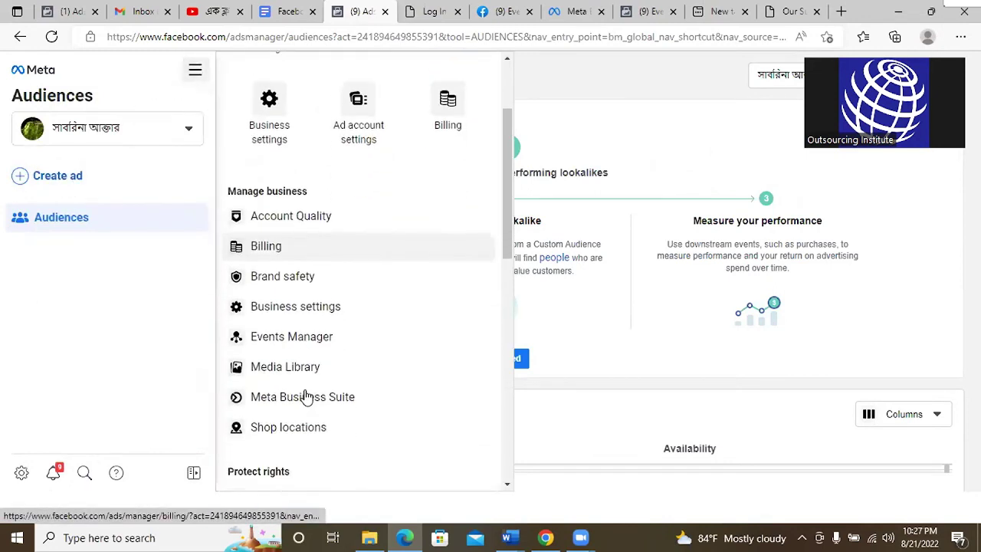
scroll(306, 397, "down", 2)
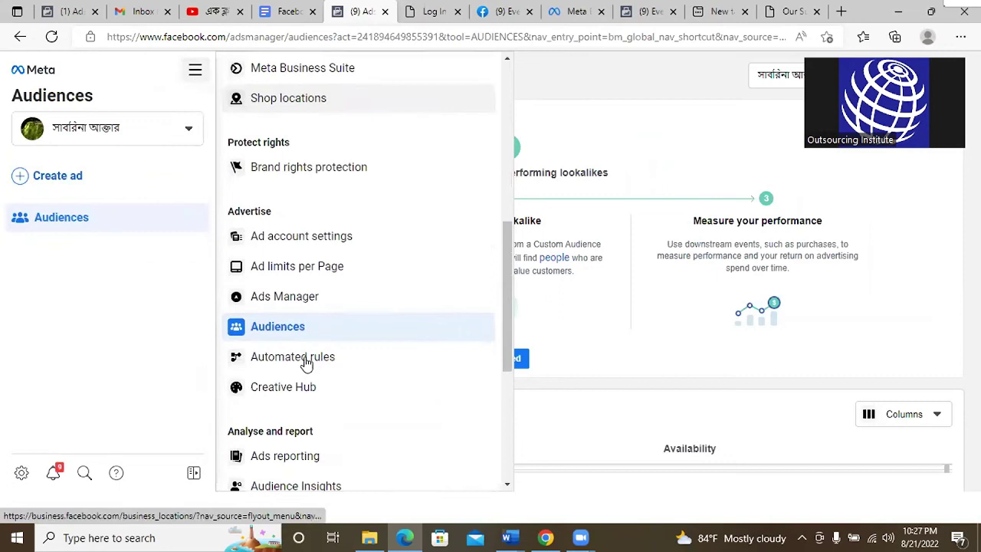
left_click(282, 326)
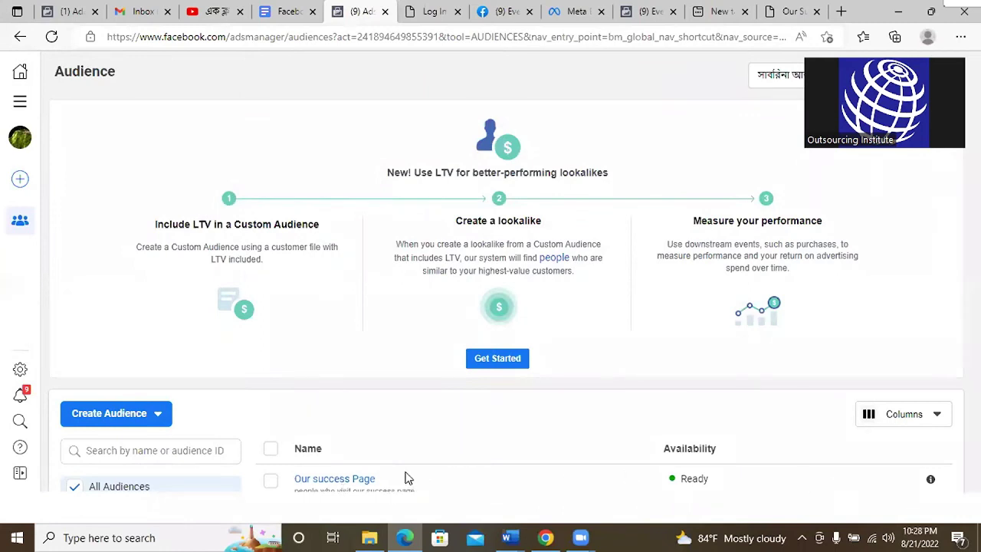
Examine the audience list for the Our success Page entry and its availability
mouse_move(359, 478)
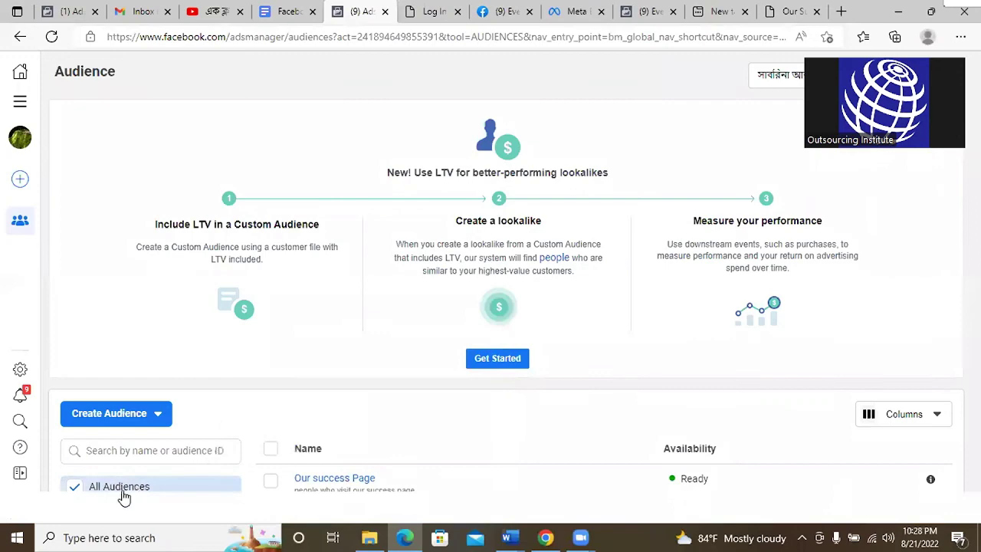
key("ctrl+minus")
key("ctrl+minus")
key("ctrl+minus")
key("ctrl+minus")
key("ctrl+minus")
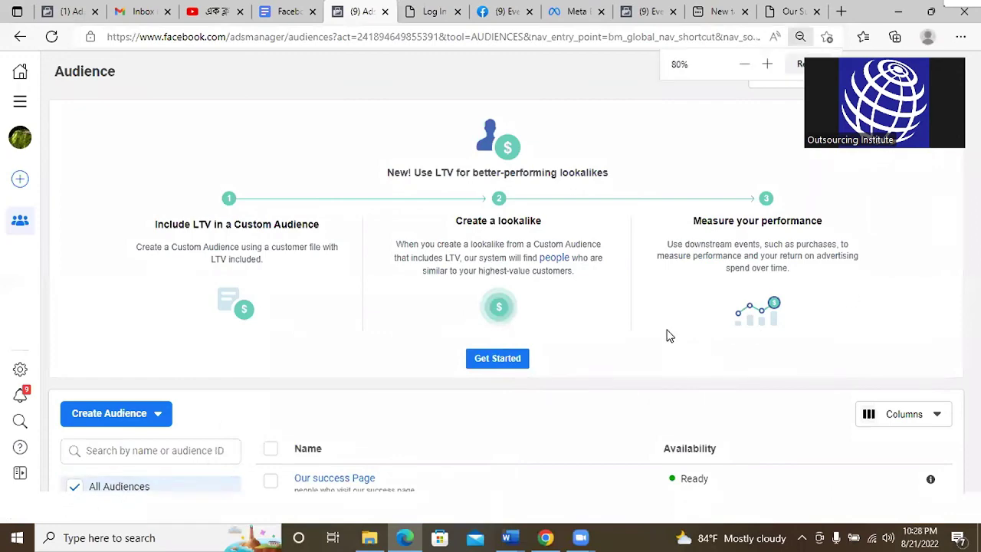
key("ctrl+plus")
key("ctrl+plus")
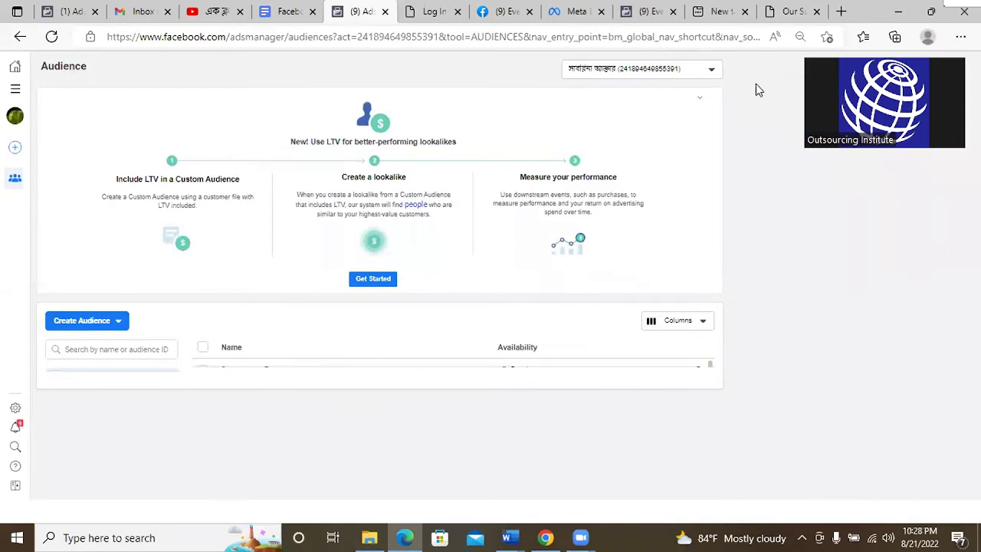
key("ctrl+plus")
key("ctrl+plus")
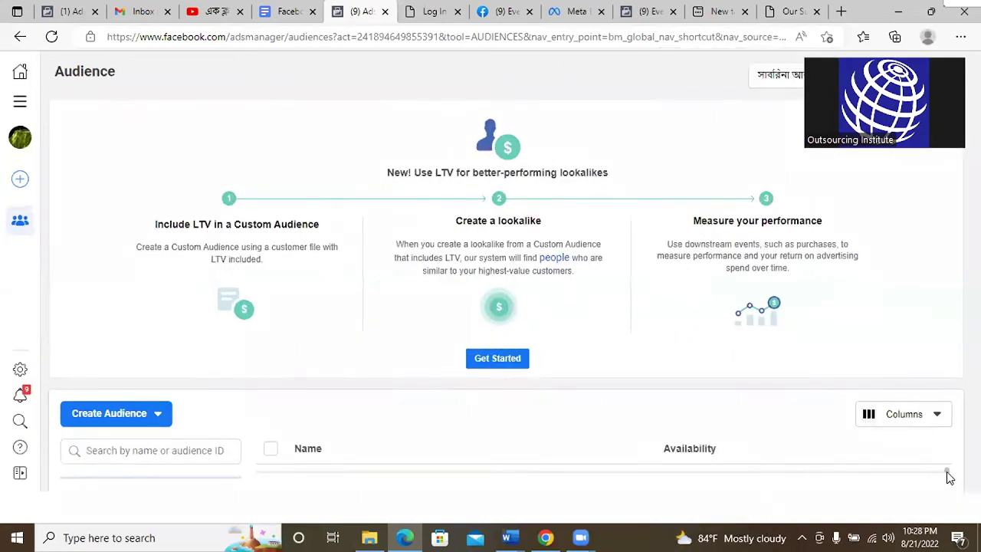
mouse_move(481, 327)
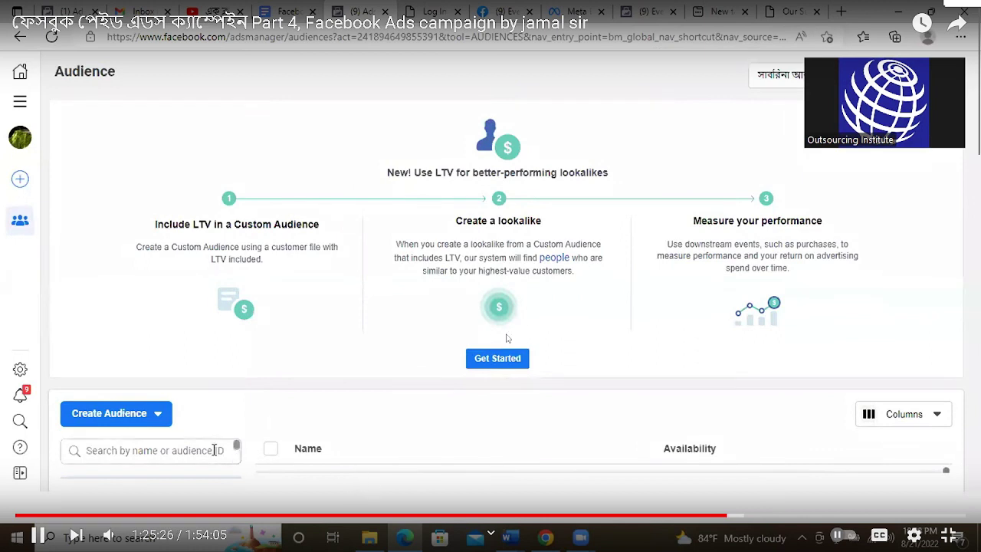
left_click(208, 473)
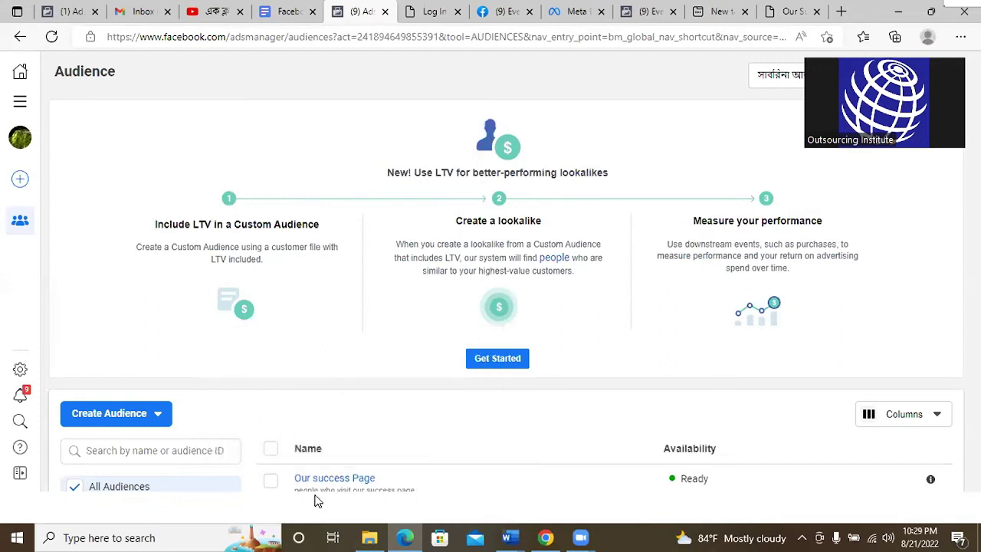
left_click(73, 485)
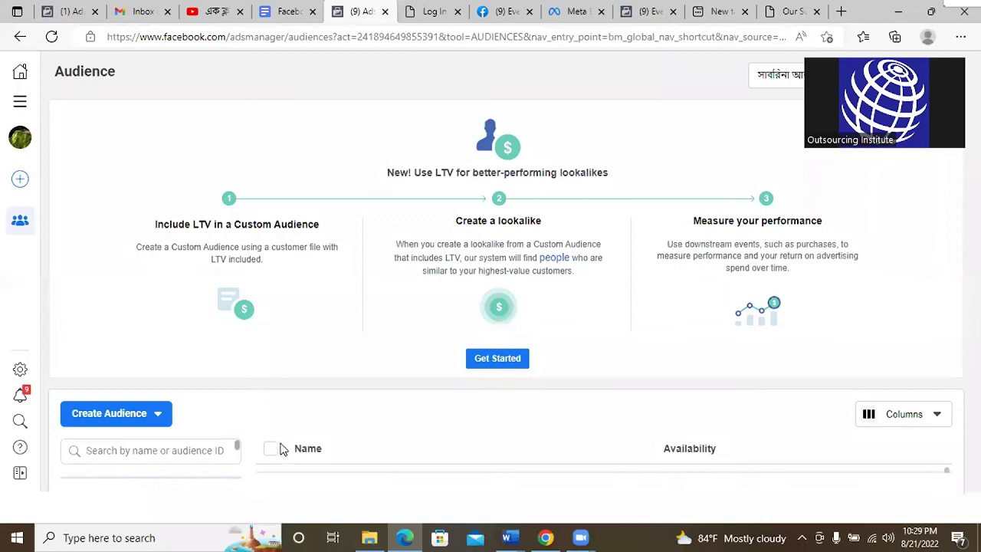
left_click(152, 420)
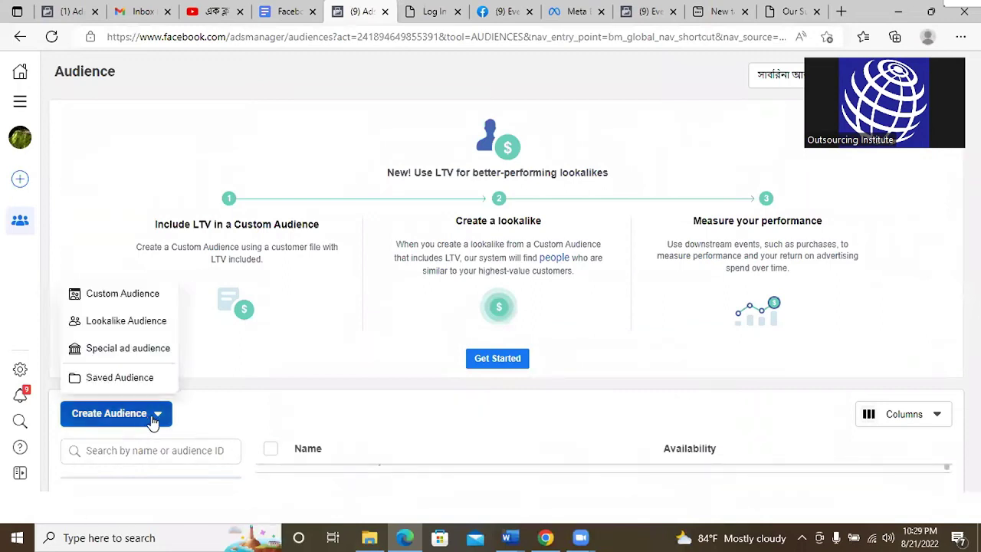
left_click(143, 380)
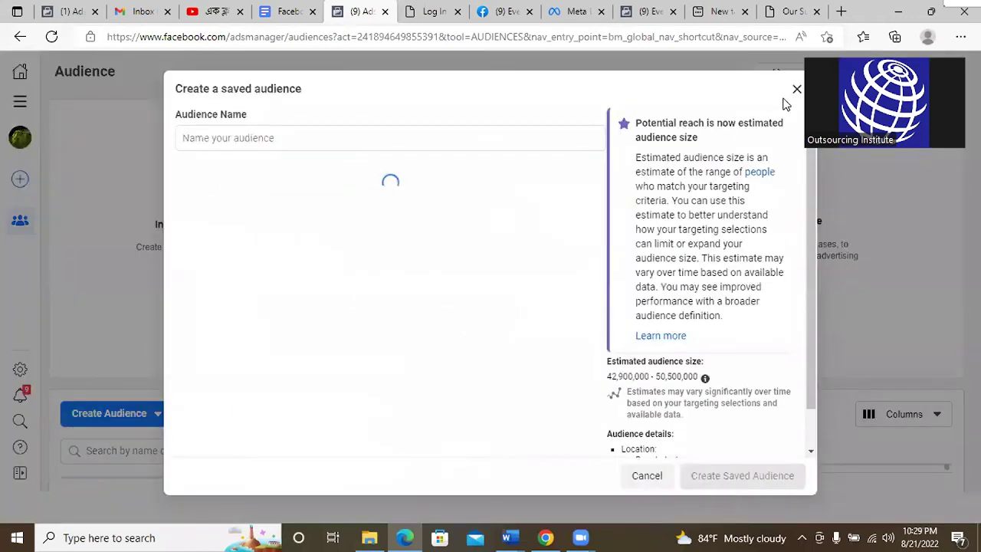
left_click(796, 90)
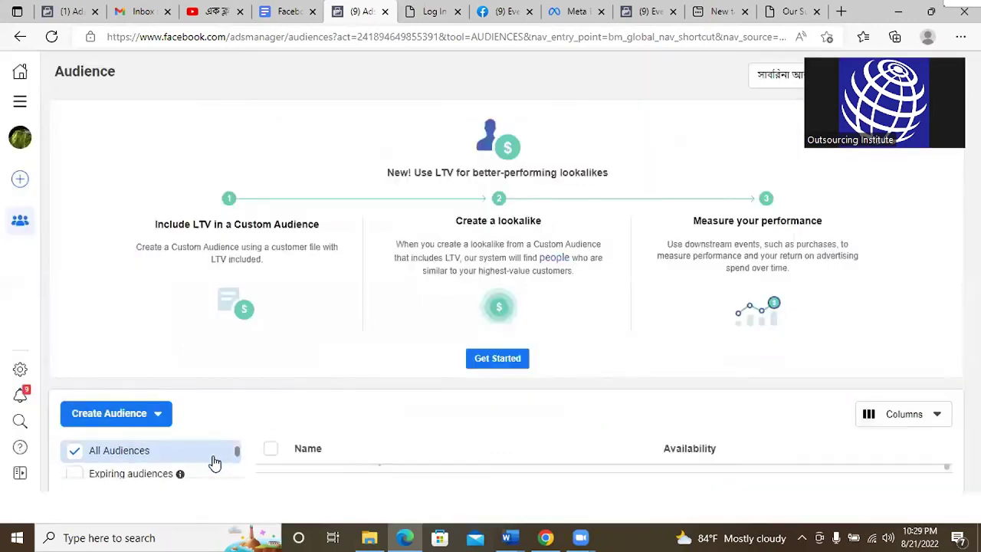
Expand the Status filter of the audience list and examine its options, including Recently Used and Shared
mouse_move(181, 464)
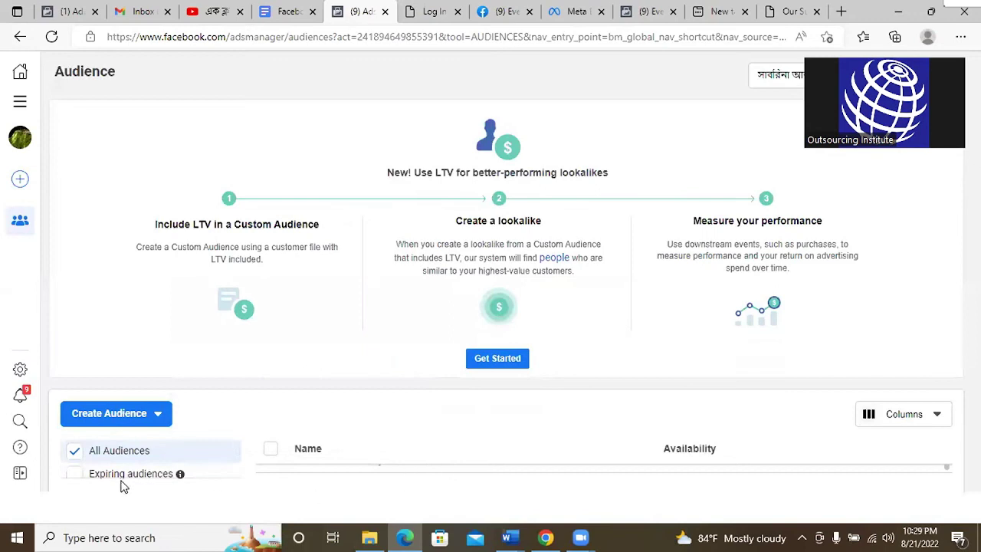
scroll(96, 464, "down", 1)
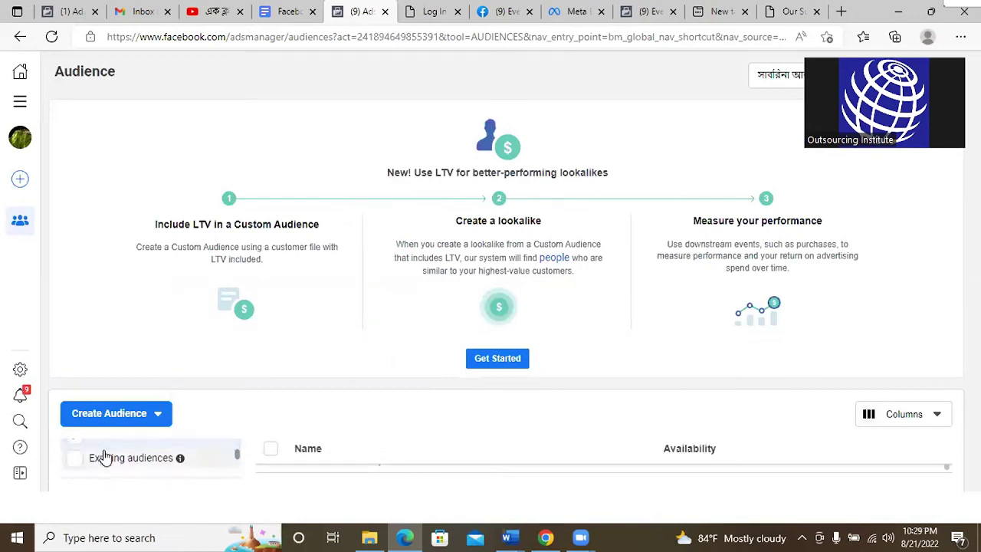
scroll(105, 457, "down", 3)
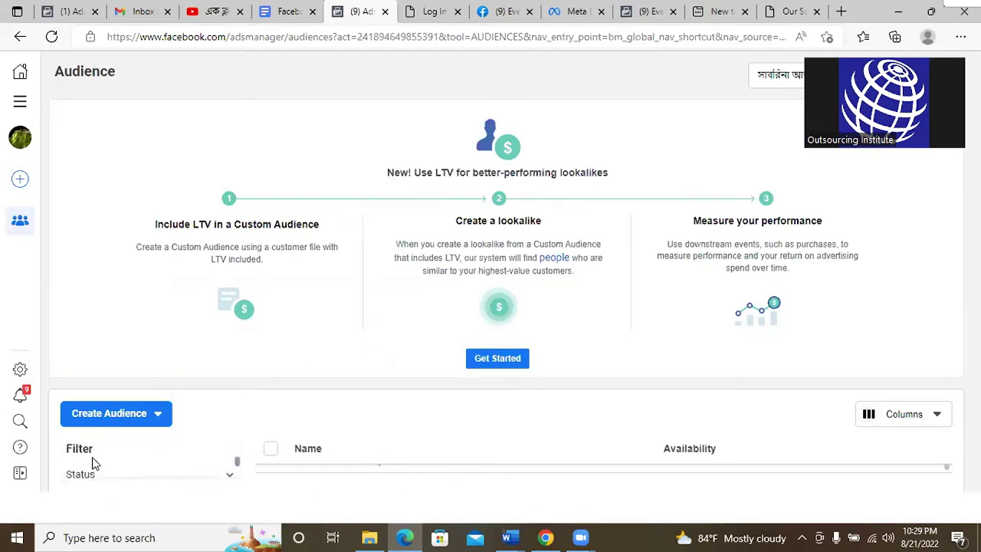
scroll(92, 462, "down", 2)
left_click(144, 456)
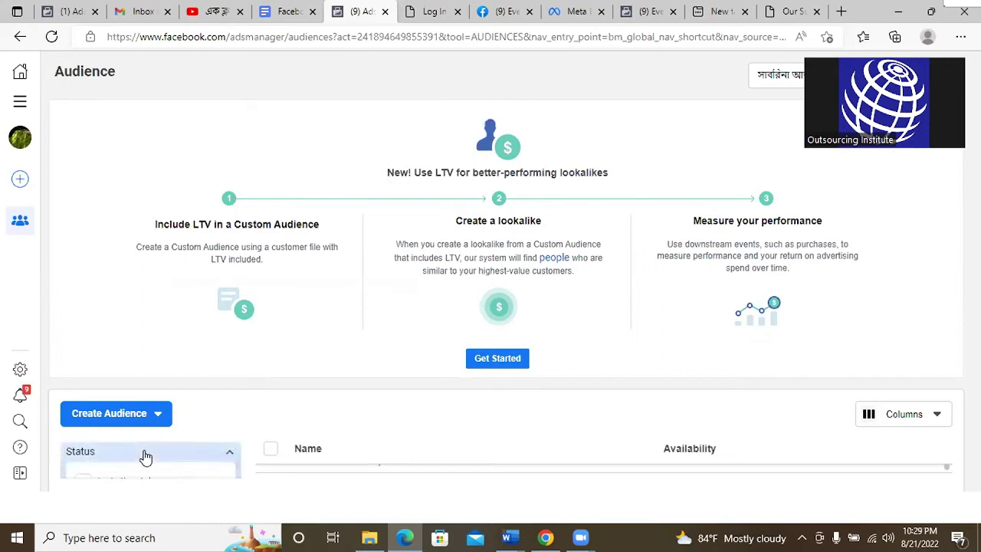
scroll(146, 458, "down", 4)
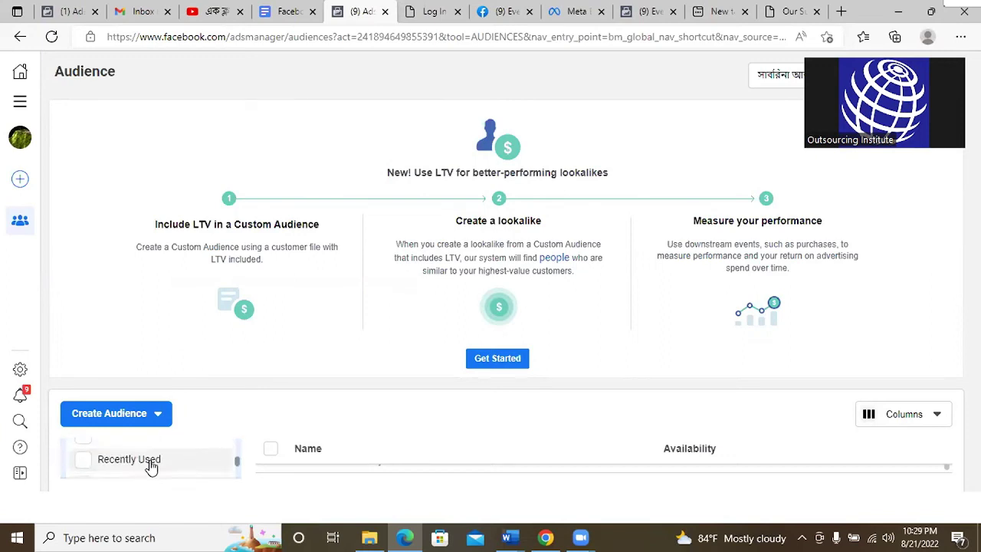
scroll(151, 464, "down", 1)
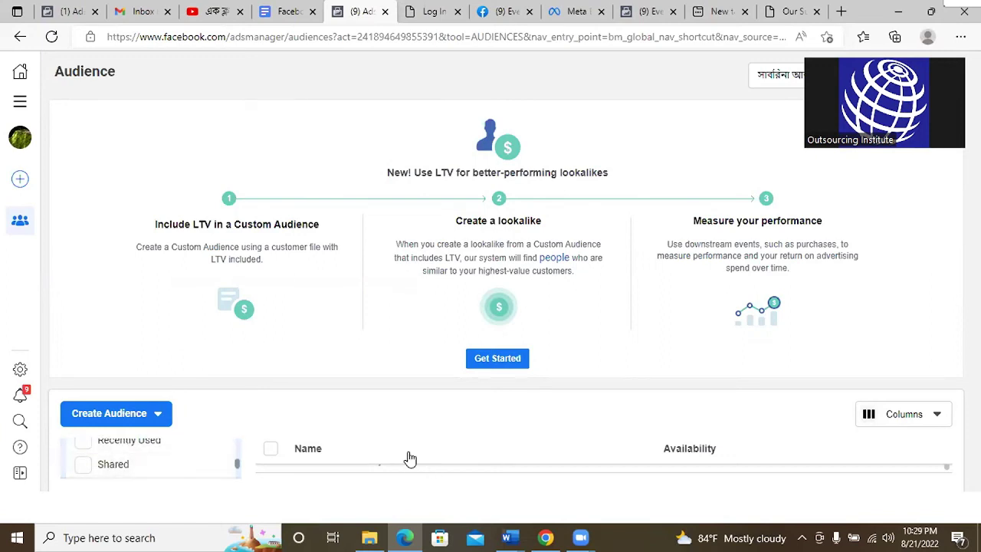
Reload the Audiences page to refresh the audience list
left_click(52, 36)
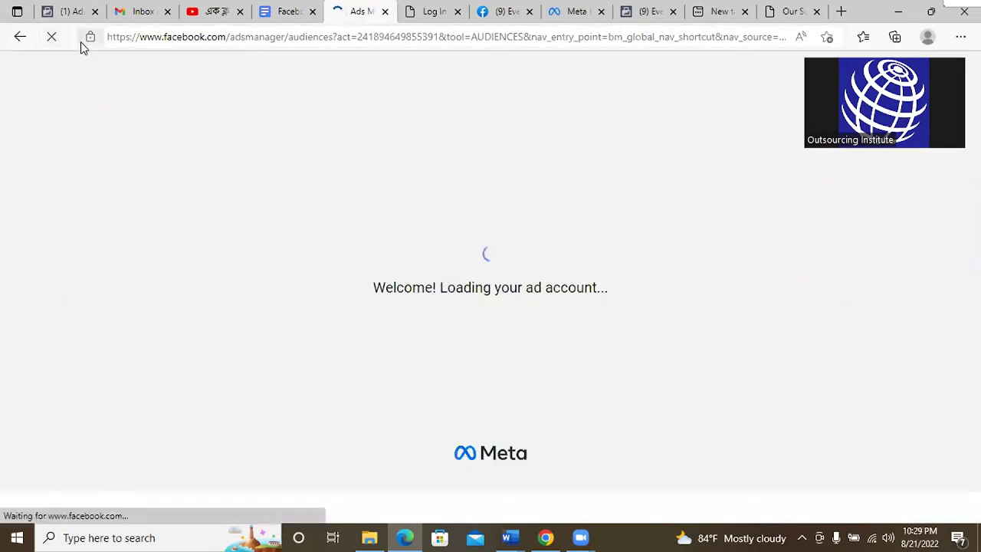
left_click(261, 37)
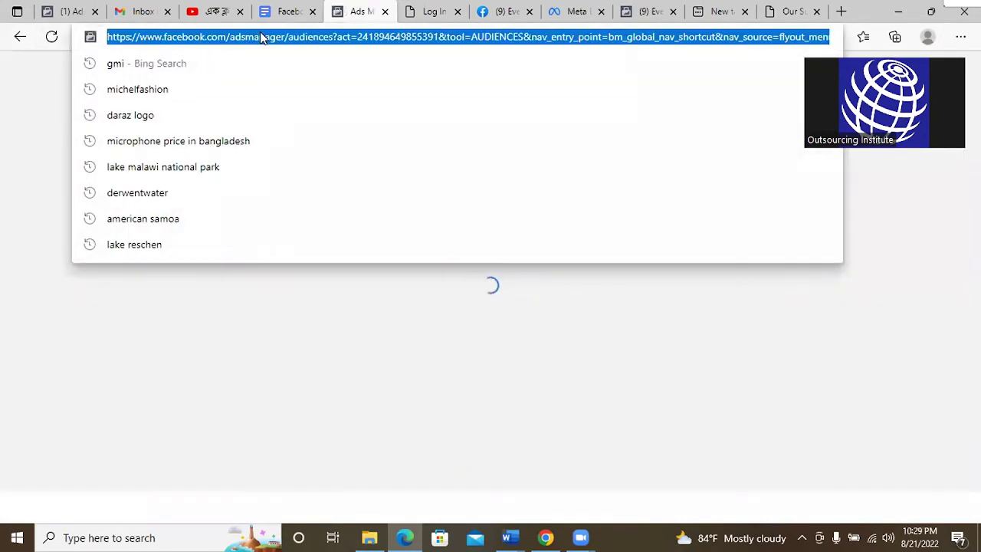
left_click(34, 125)
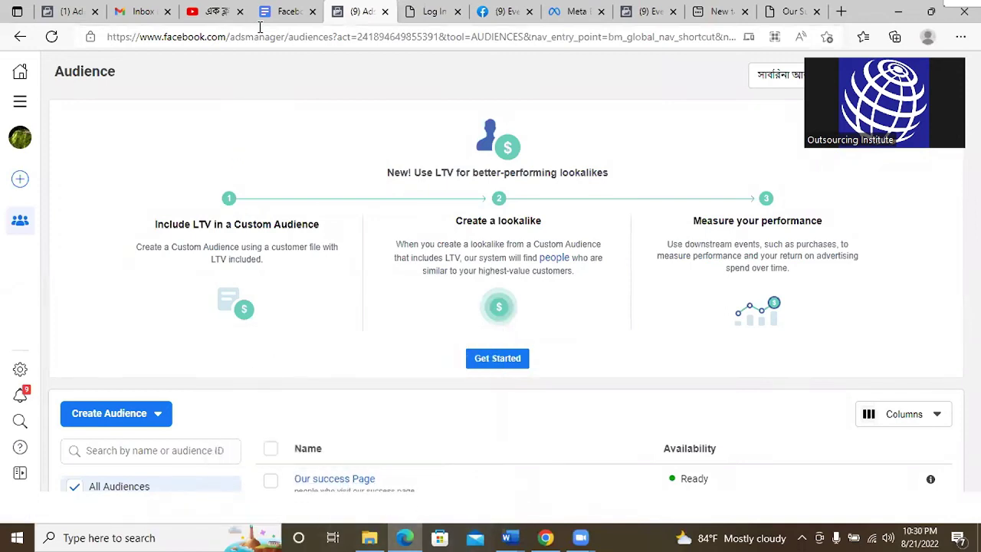
Open the Facebook pixel document and review the Pixel Setup notes, highlighting the whole section
left_click(285, 14)
scroll(651, 322, "up", 5)
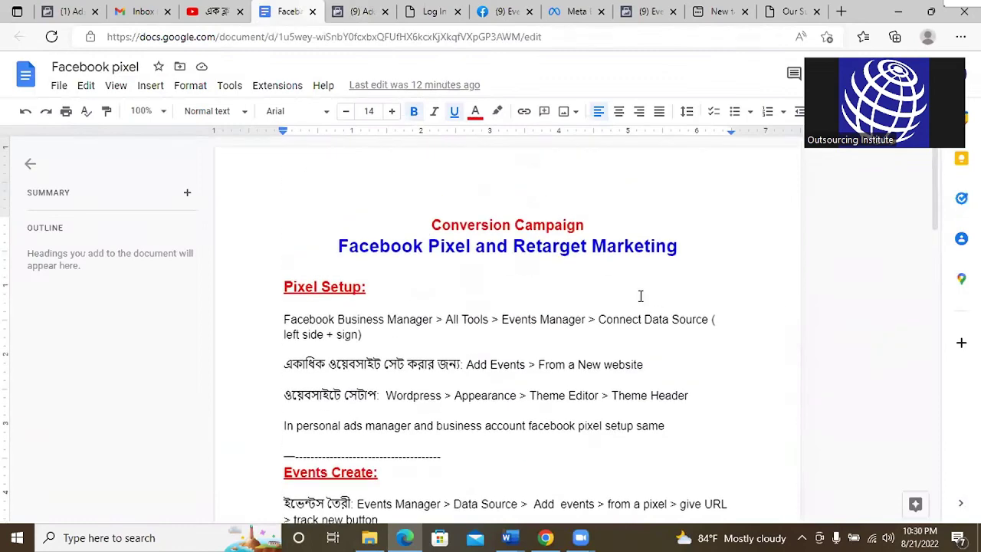
scroll(640, 296, "down", 3)
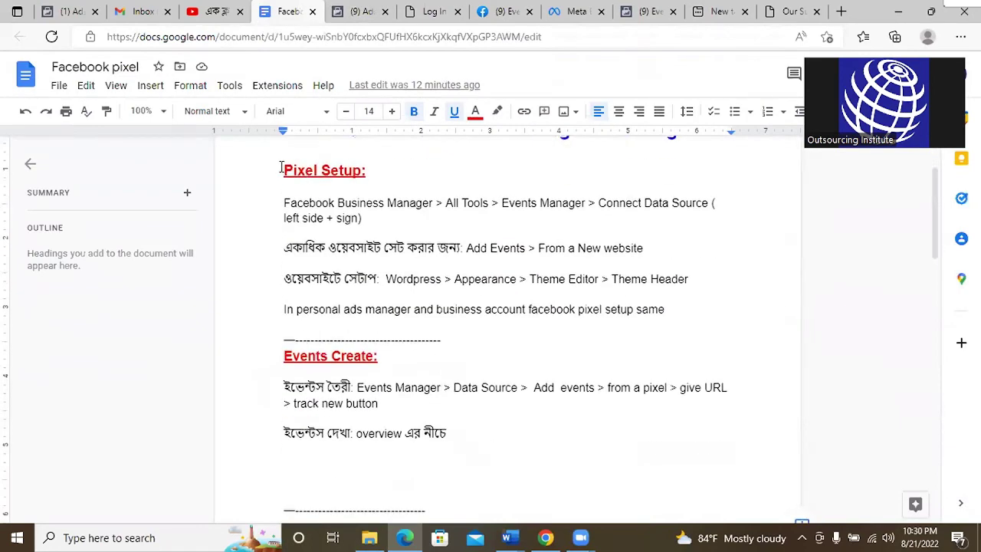
left_click_drag(285, 170, 695, 323)
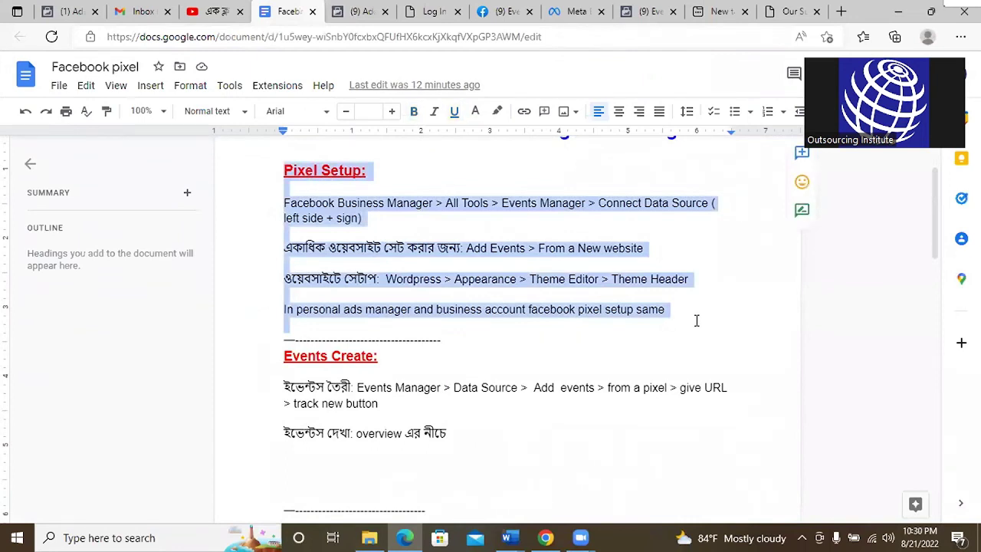
scroll(422, 345, "down", 3)
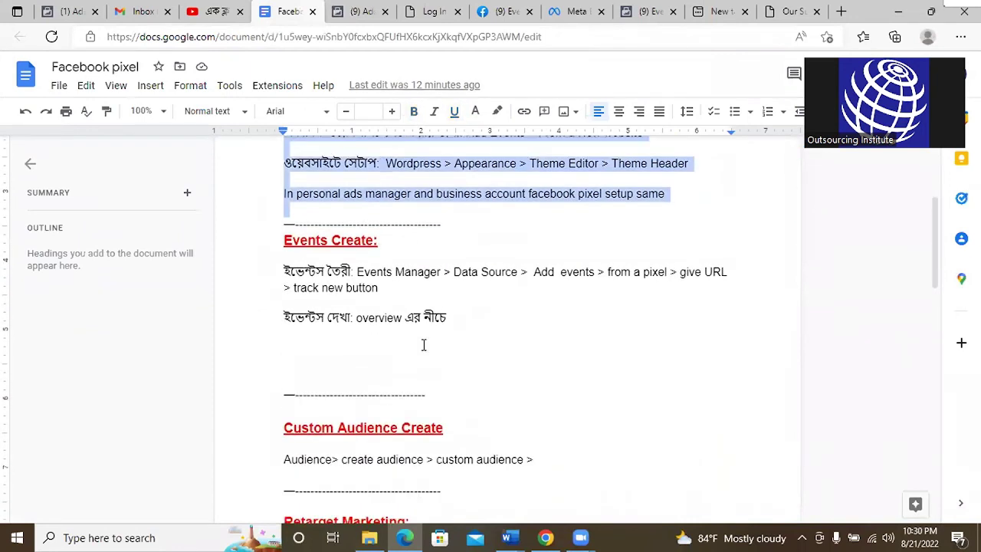
Review the Events Create, Custom Audience Create and Retarget Marketing notes, highlighting each section in turn
left_click_drag(284, 272, 452, 315)
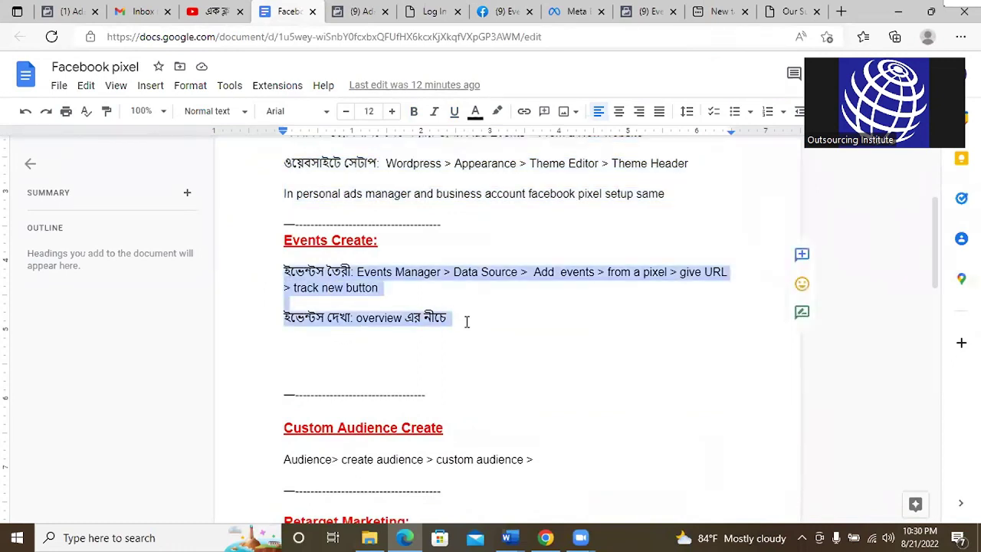
left_click(465, 322)
scroll(473, 322, "down", 4)
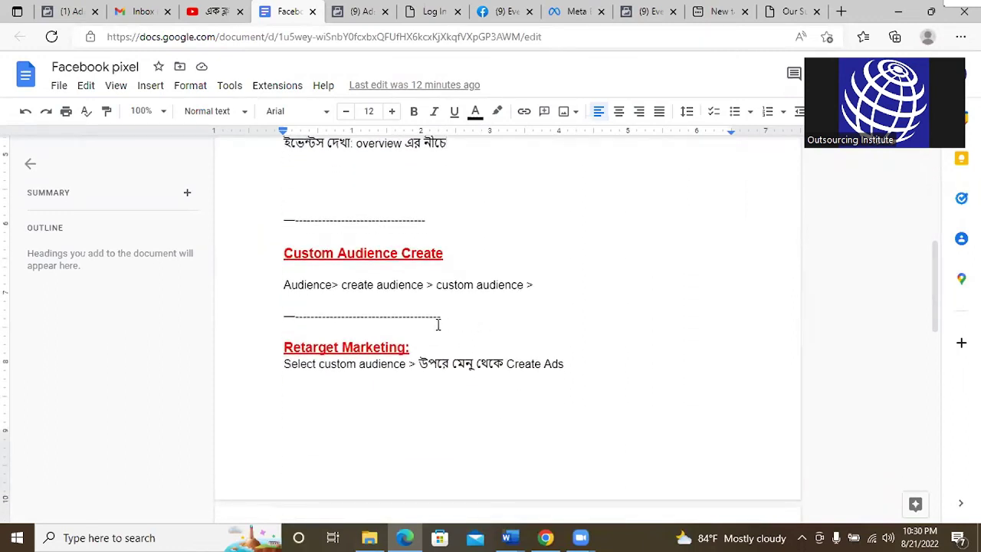
right_click(573, 302)
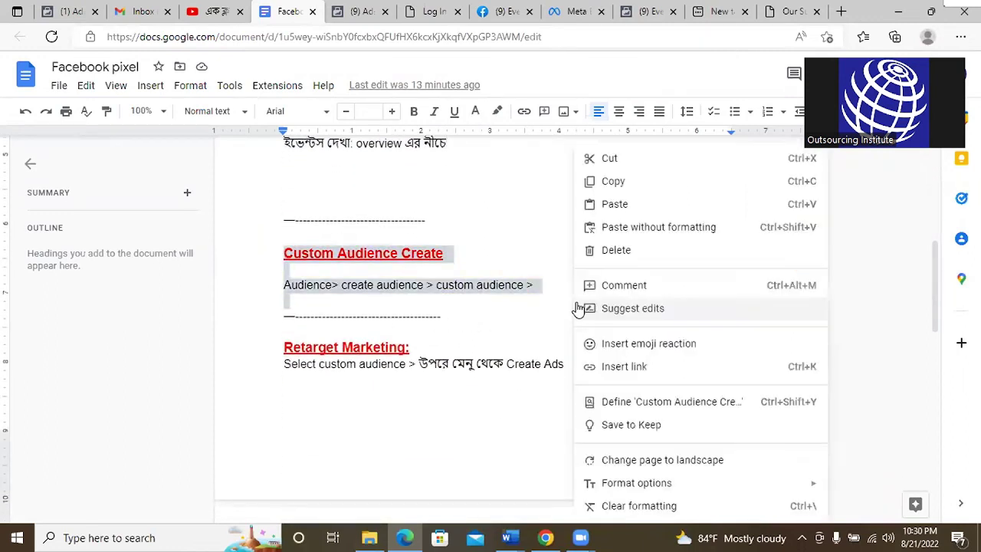
left_click(541, 286)
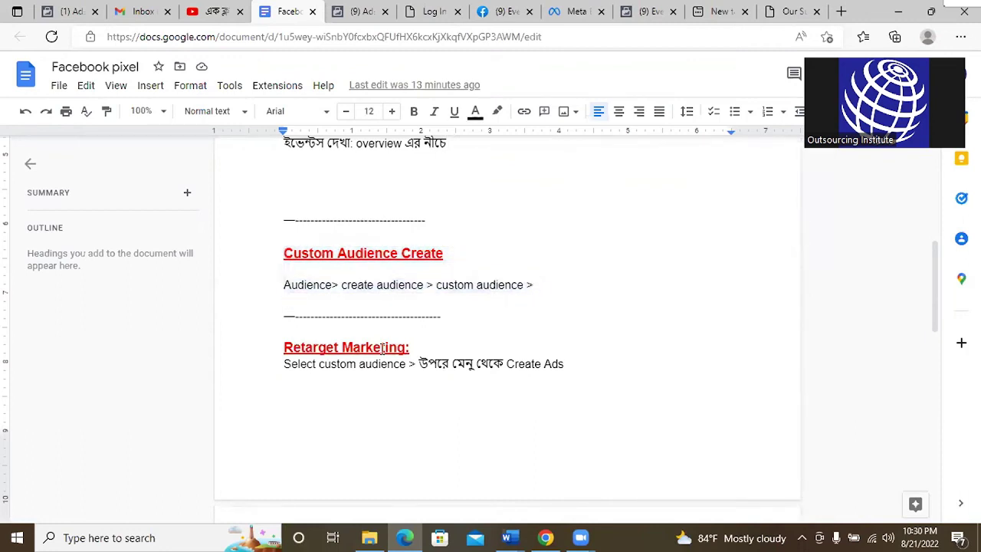
left_click(339, 307)
left_click_drag(282, 346, 582, 368)
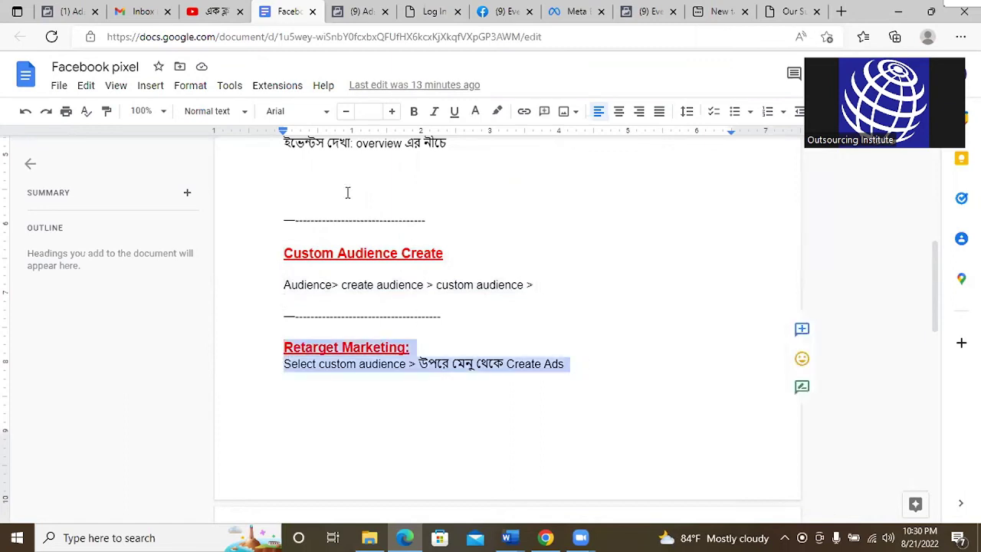
Return to the audience list, select the Our success Page audience and open its additional actions
left_click(354, 13)
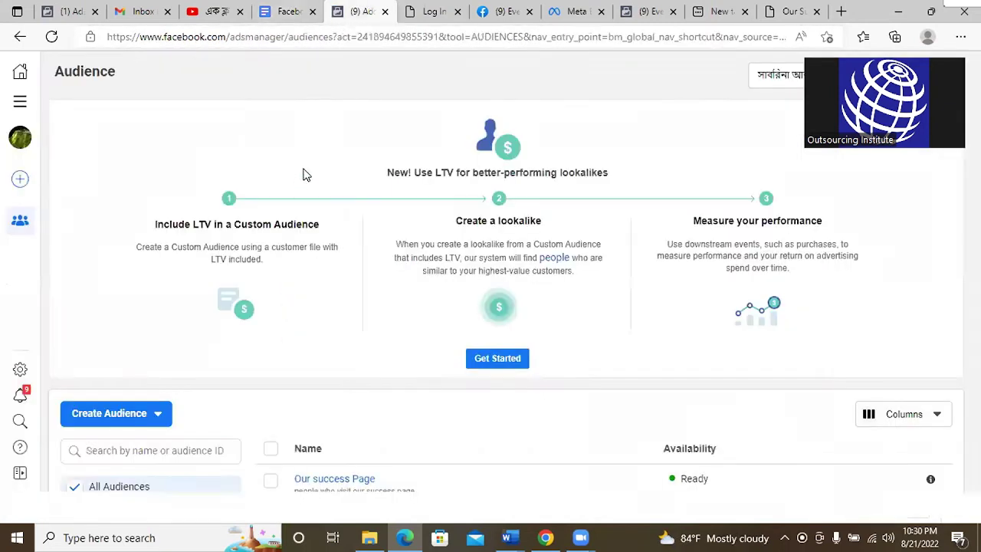
mouse_move(317, 478)
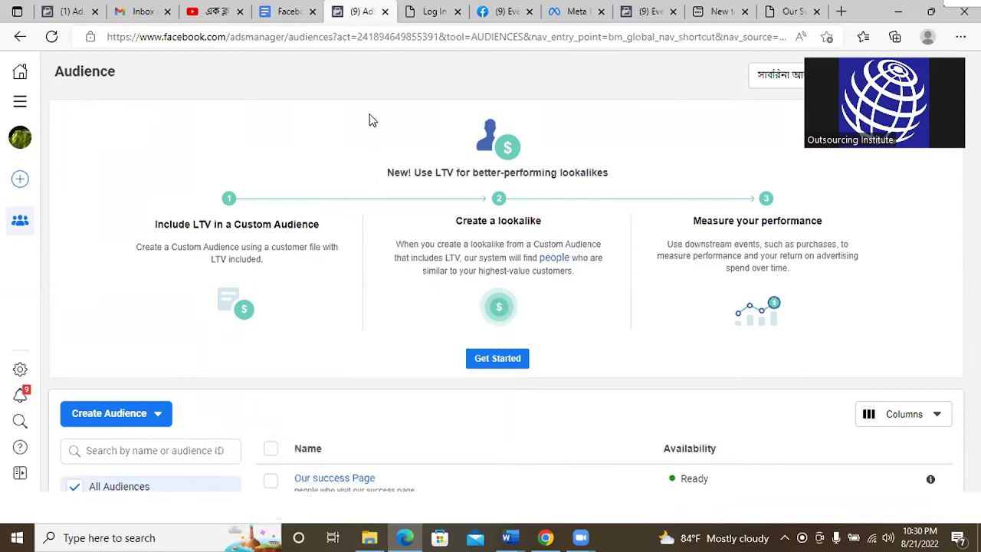
left_click(273, 482)
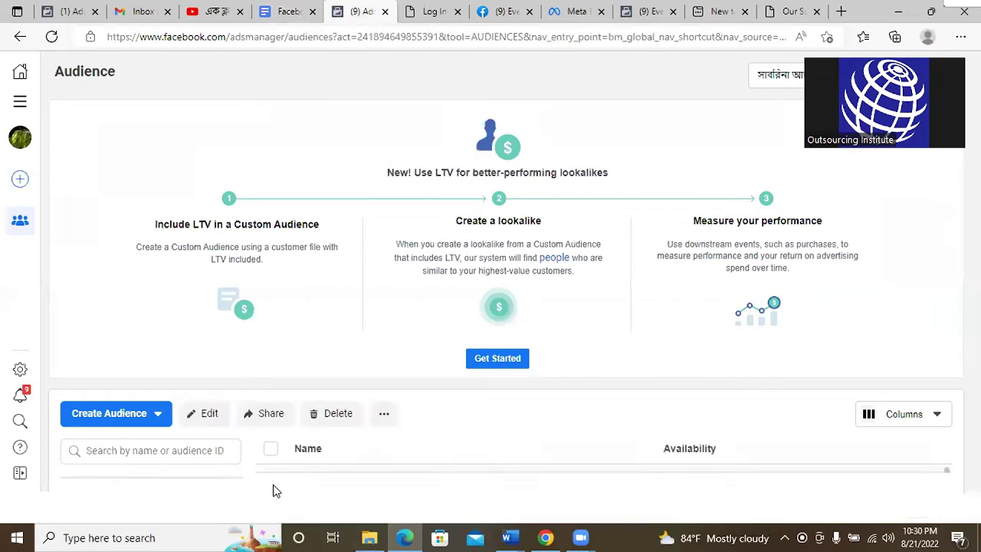
left_click(385, 418)
left_click(434, 414)
Switch to Chrome and open Audiences from the Advertise group in the list of all tools
key("alt+Tab")
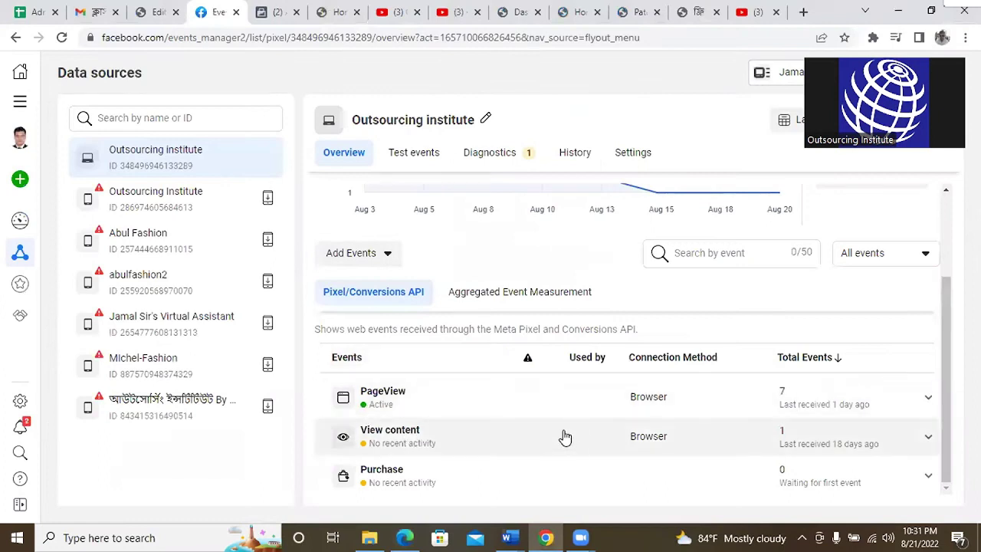
left_click(28, 102)
scroll(140, 466, "down", 3)
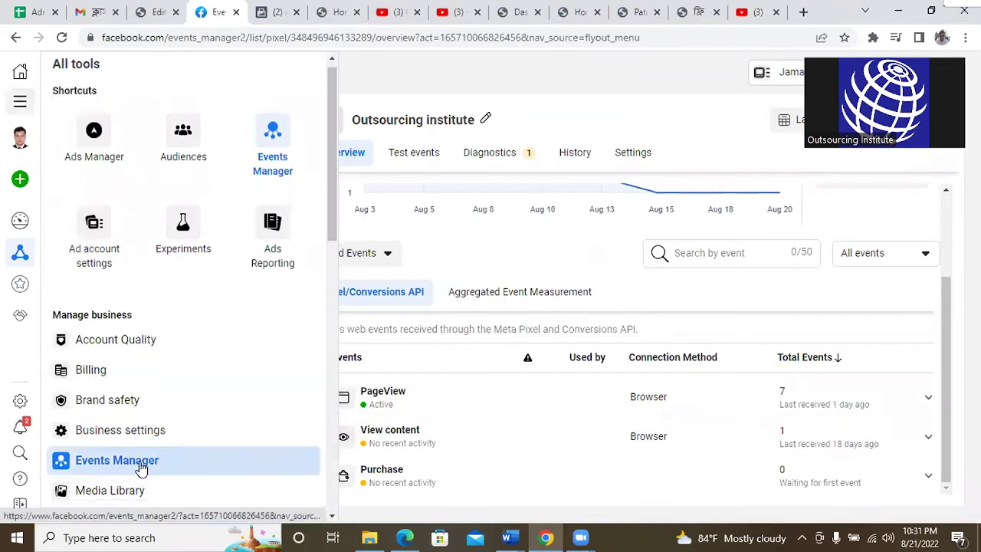
scroll(141, 467, "down", 3)
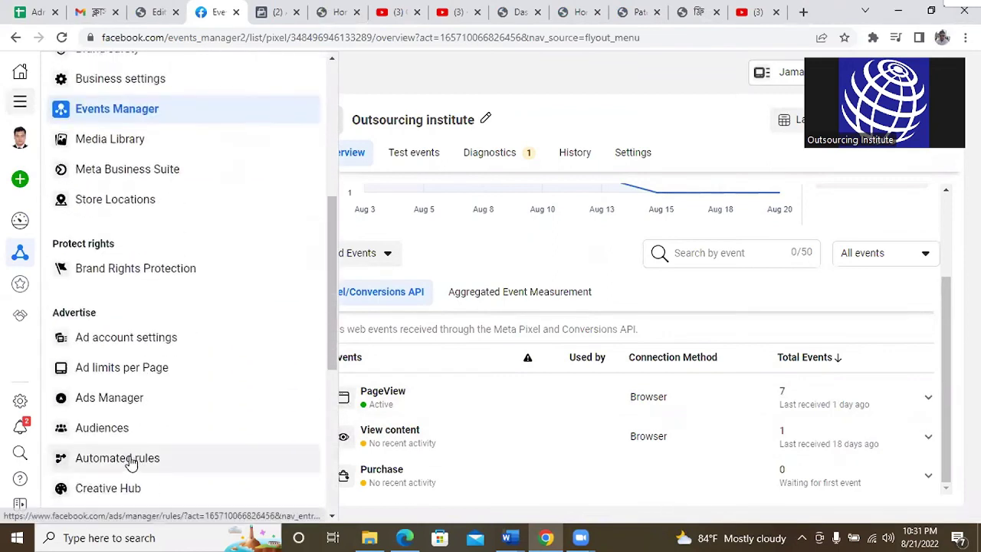
left_click(110, 433)
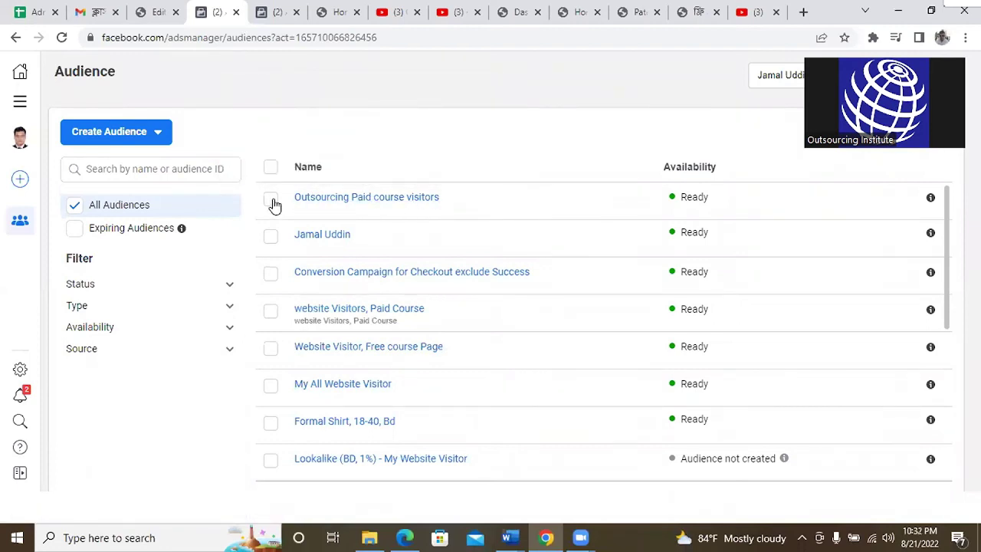
View the outsourcinghelp.net course page and the Patek Eleven product page, and return to the audience list
left_click(696, 11)
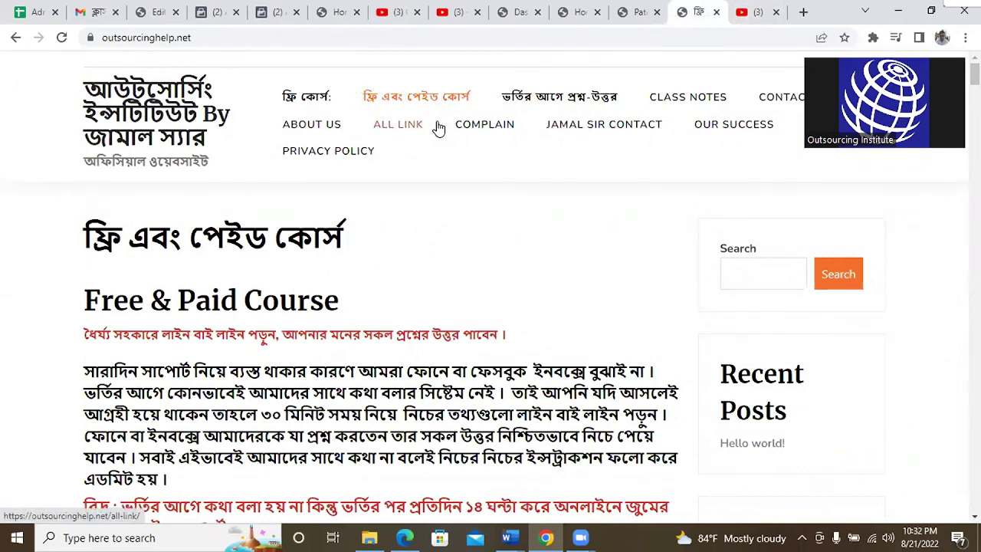
left_click(636, 12)
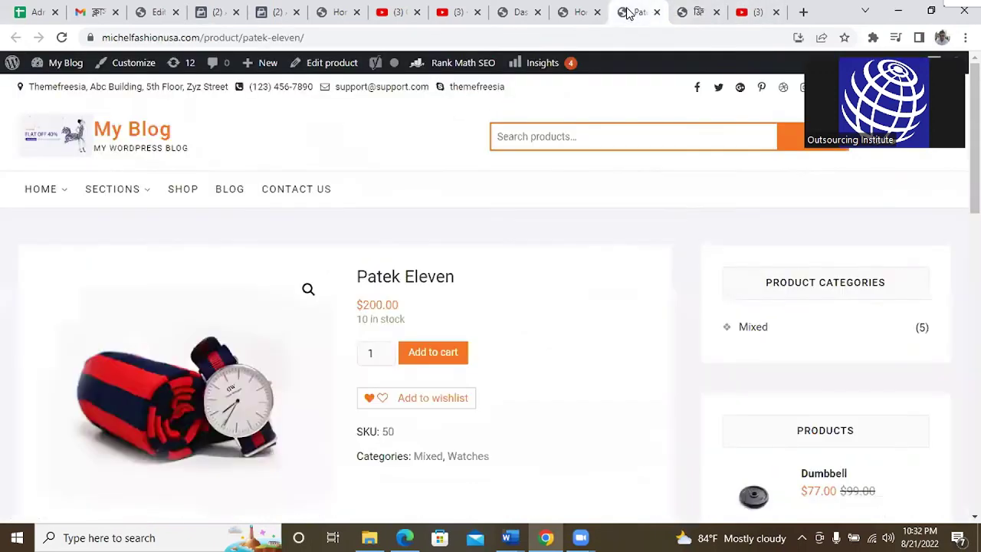
left_click(211, 13)
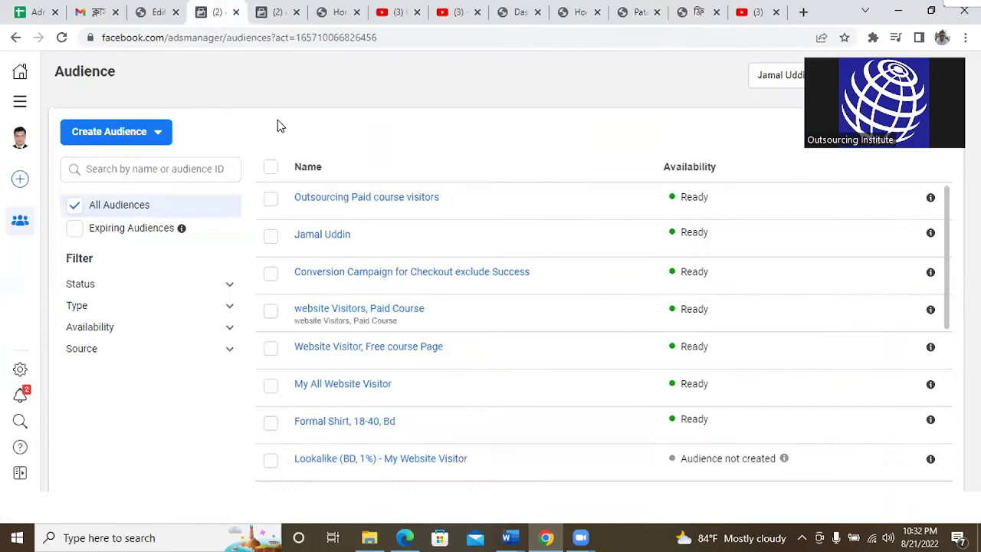
Select the Outsourcing Paid course visitors audience and create an ad from it
left_click(270, 205)
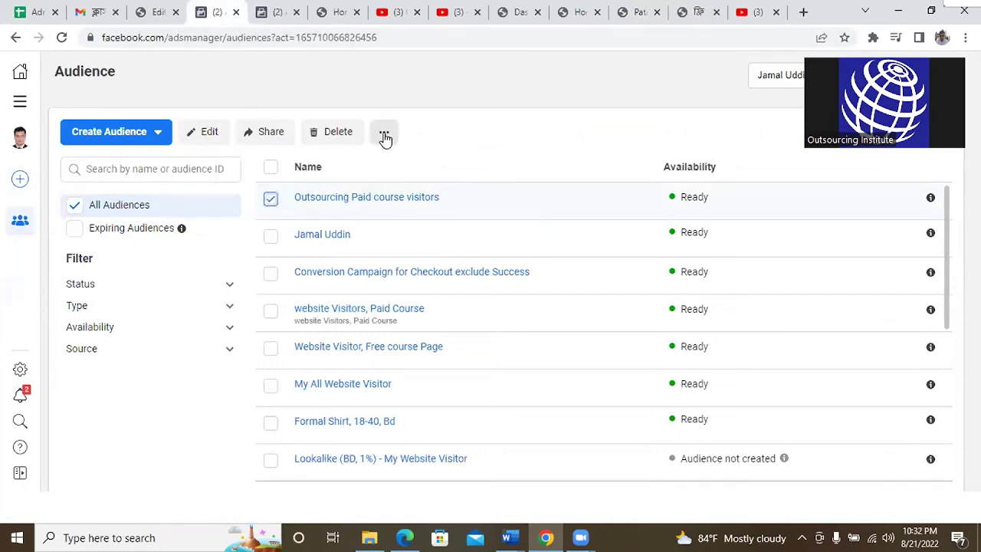
left_click(385, 134)
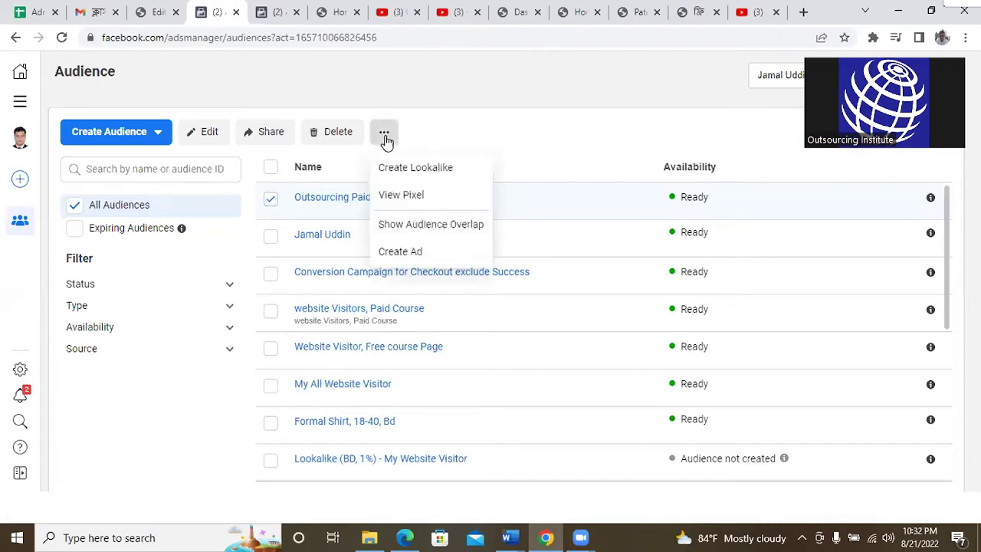
left_click(418, 253)
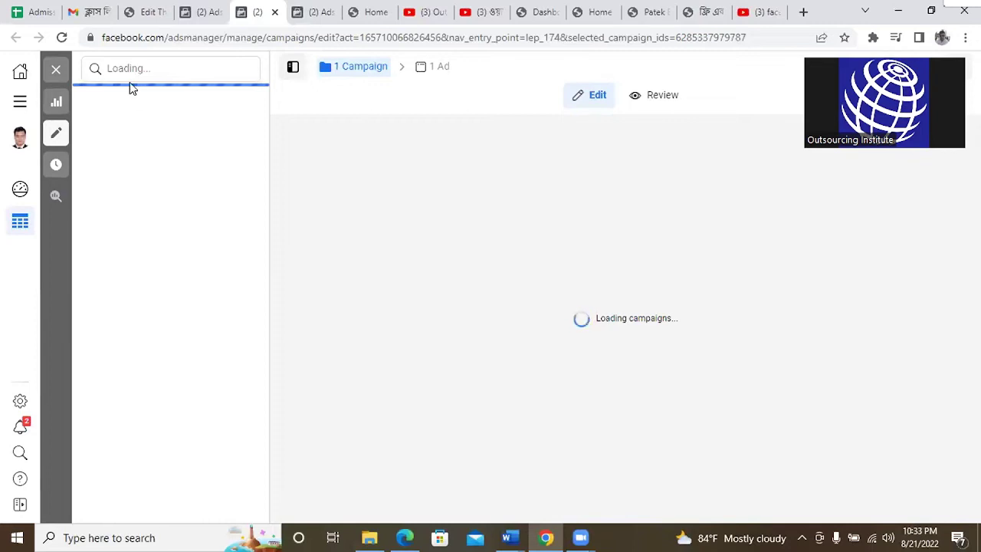
Reload the campaign editor and examine the Traffic campaign's categories, buying type, objective, A/B test and budget settings
left_click(62, 37)
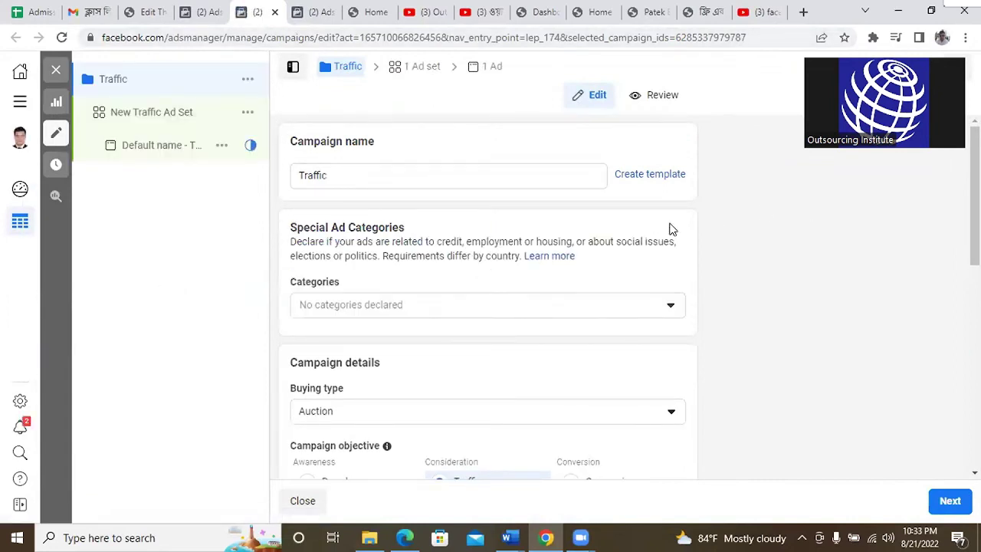
scroll(671, 229, "down", 4)
scroll(590, 315, "down", 3)
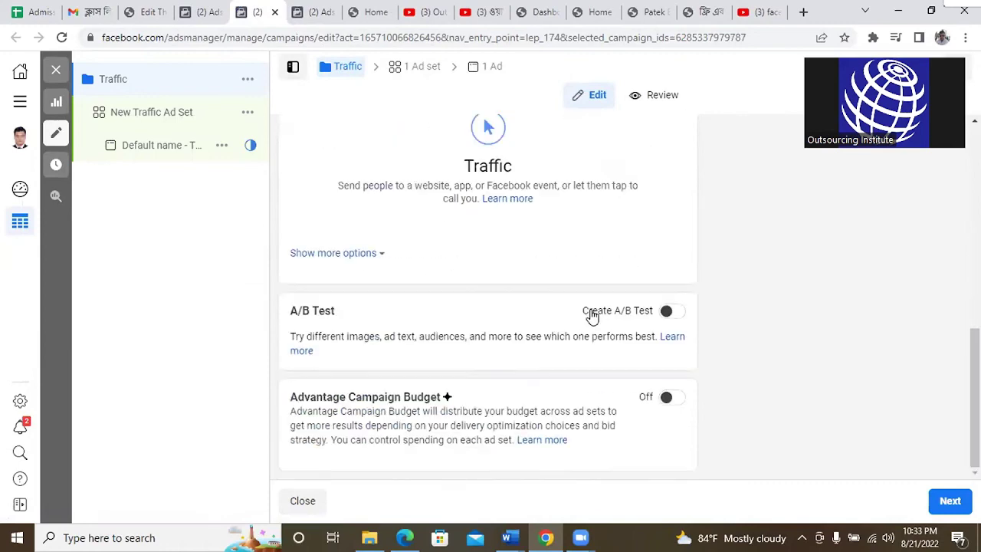
scroll(591, 315, "up", 7)
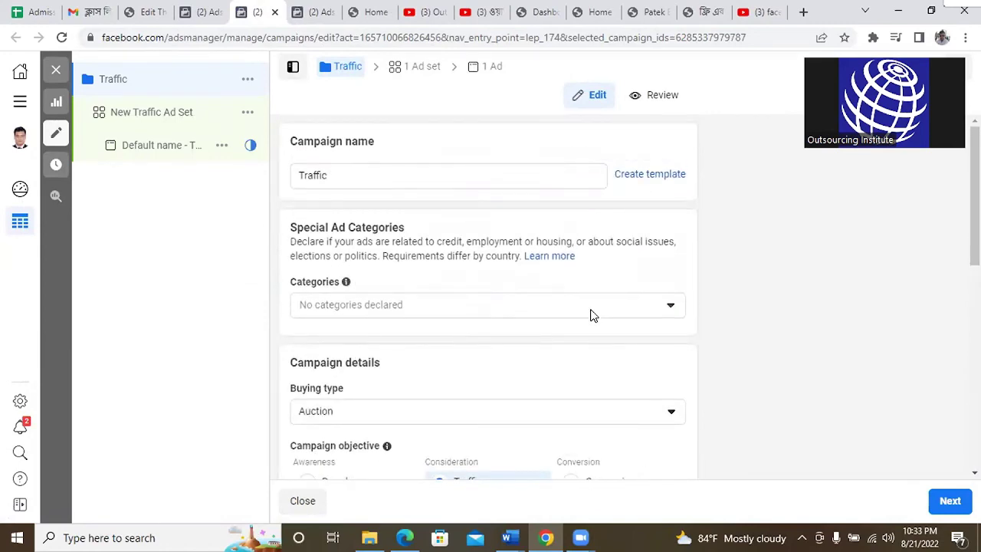
scroll(591, 315, "down", 7)
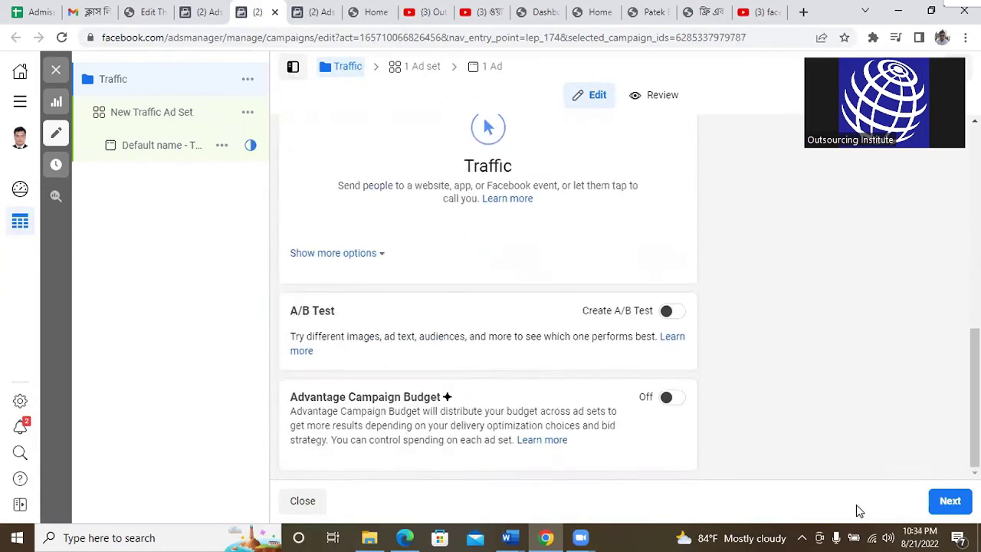
Continue to the New Traffic Ad Set and review its destination, optimization, budget, schedule and audience settings
left_click(936, 507)
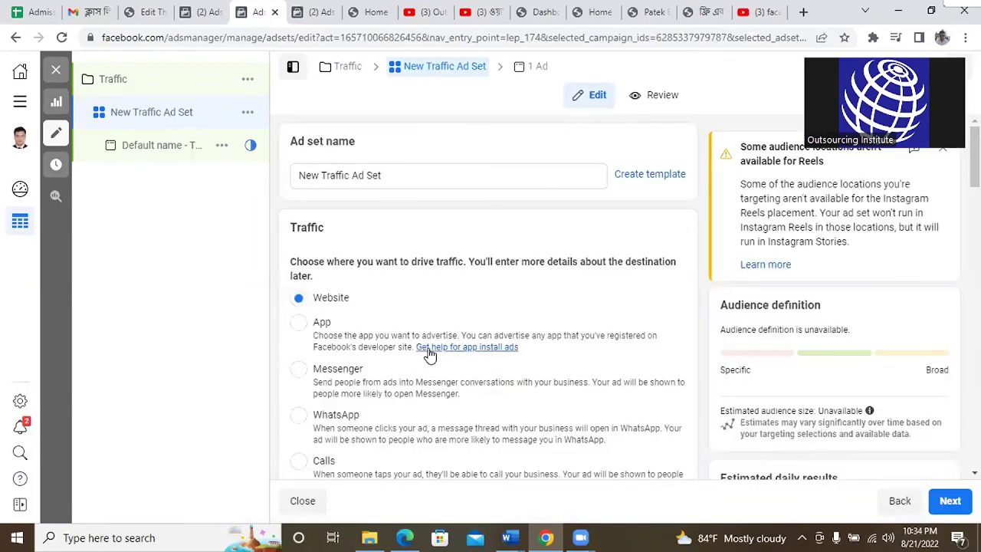
scroll(399, 300, "down", 1)
scroll(398, 303, "down", 6)
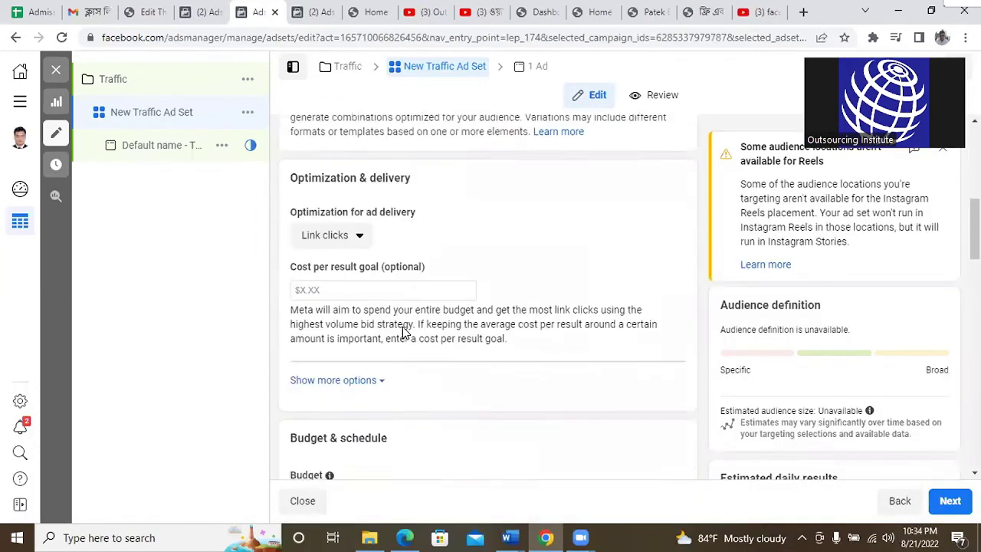
scroll(402, 335, "down", 5)
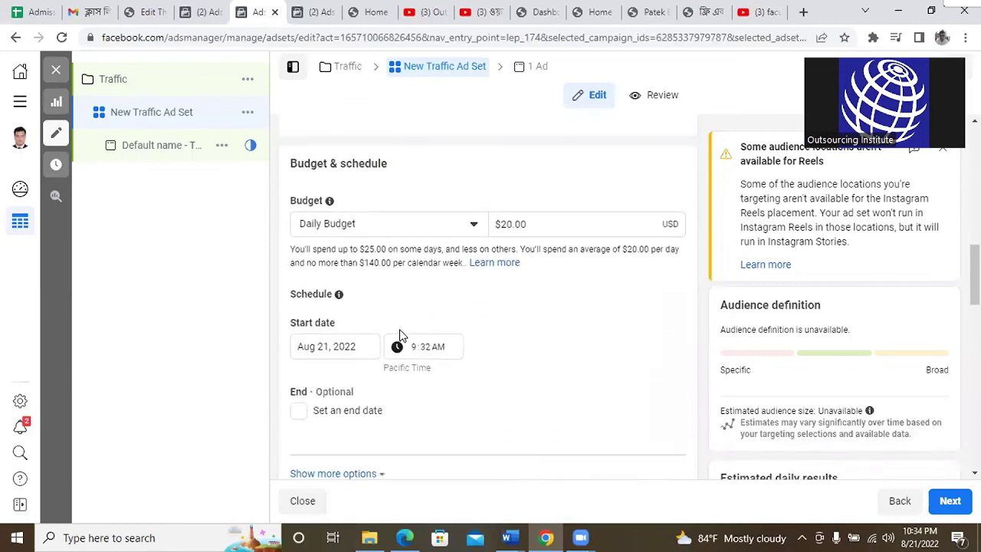
scroll(399, 335, "down", 2)
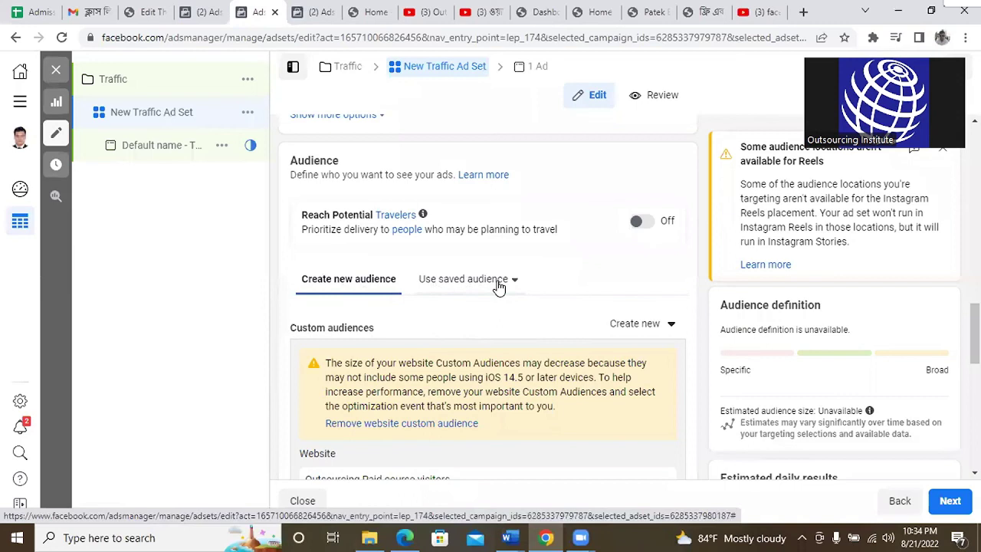
scroll(516, 306, "down", 2)
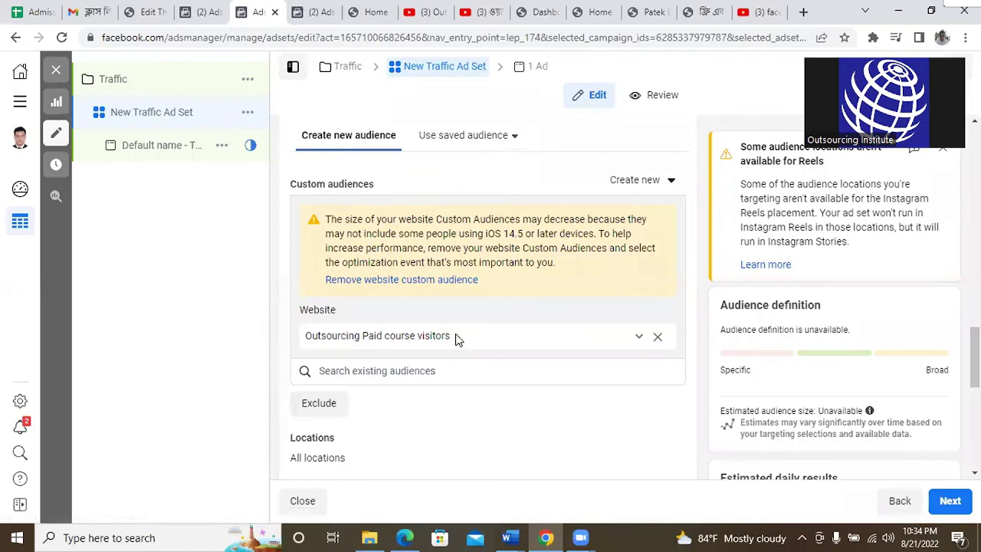
View the list of saved audiences and examine the ad set's Custom Audience, budget and schedule sections
scroll(453, 336, "up", 2)
left_click(476, 288)
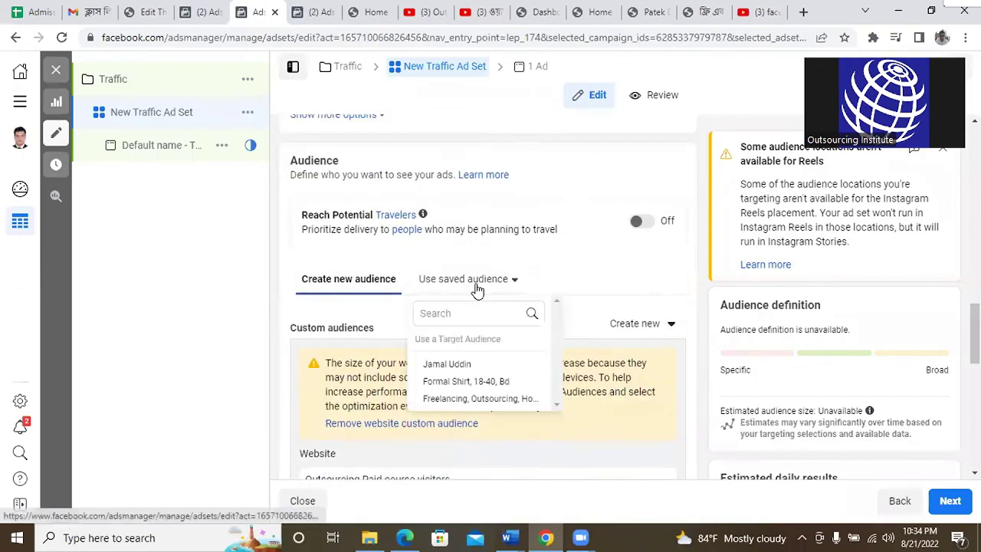
scroll(398, 376, "down", 3)
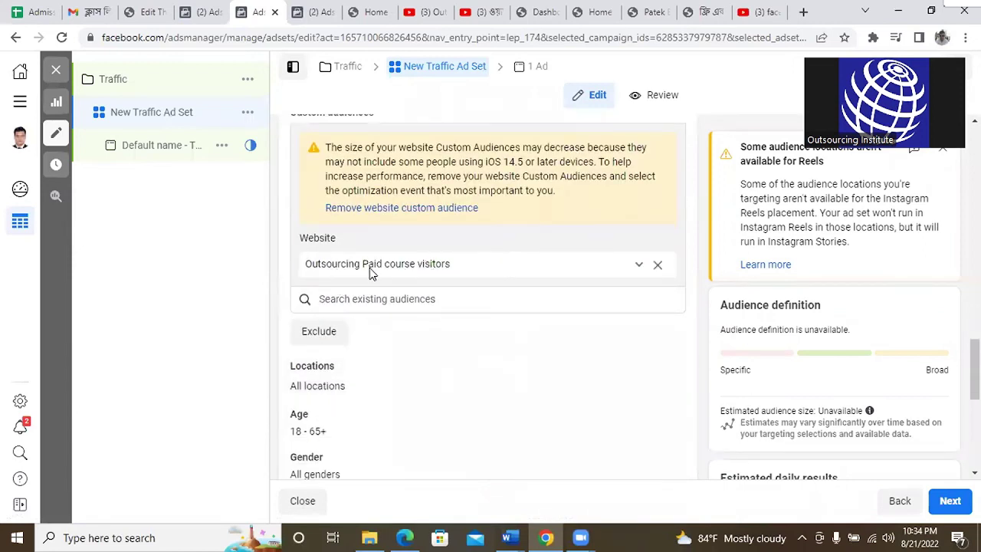
scroll(437, 286, "up", 3)
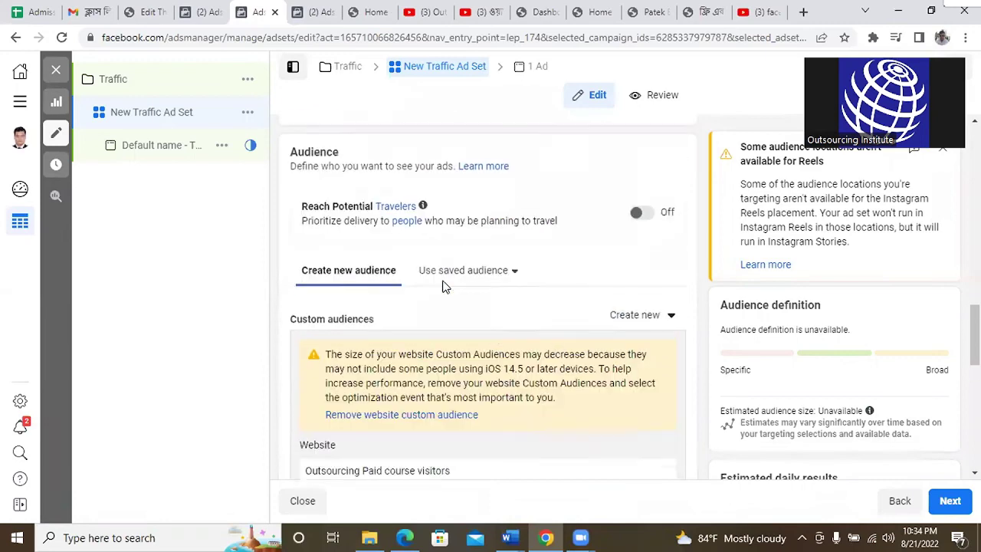
scroll(499, 361, "down", 2)
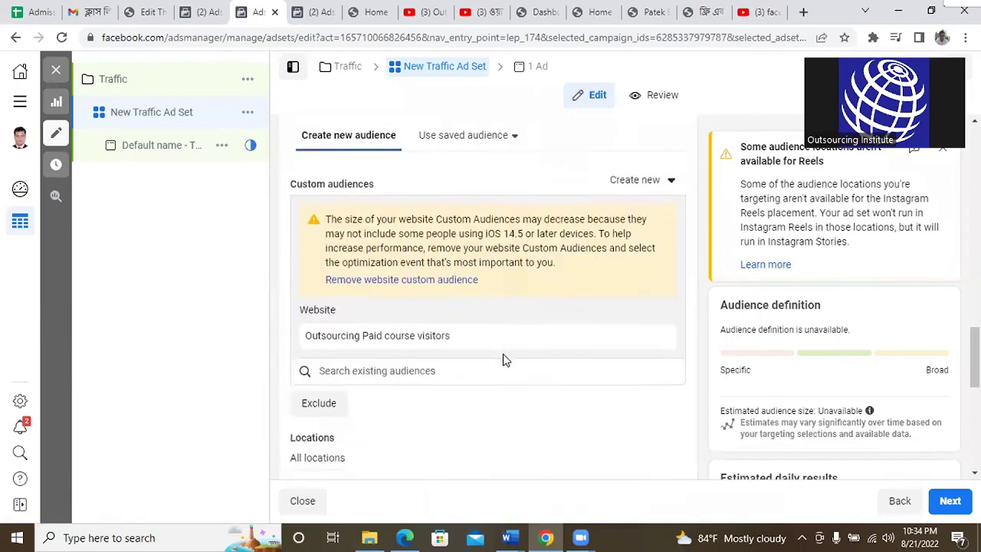
scroll(503, 355, "up", 4)
scroll(502, 354, "up", 4)
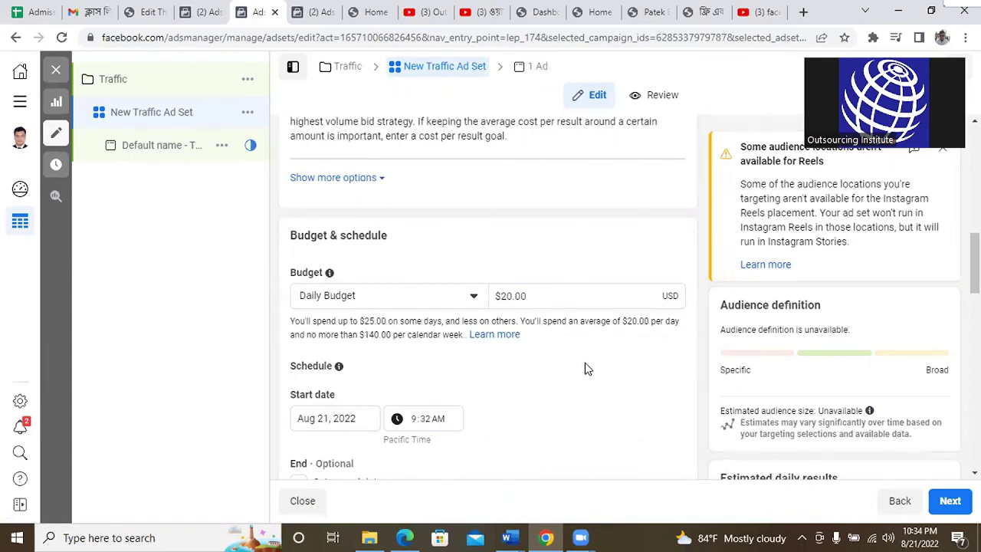
scroll(588, 366, "down", 1)
scroll(591, 361, "down", 5)
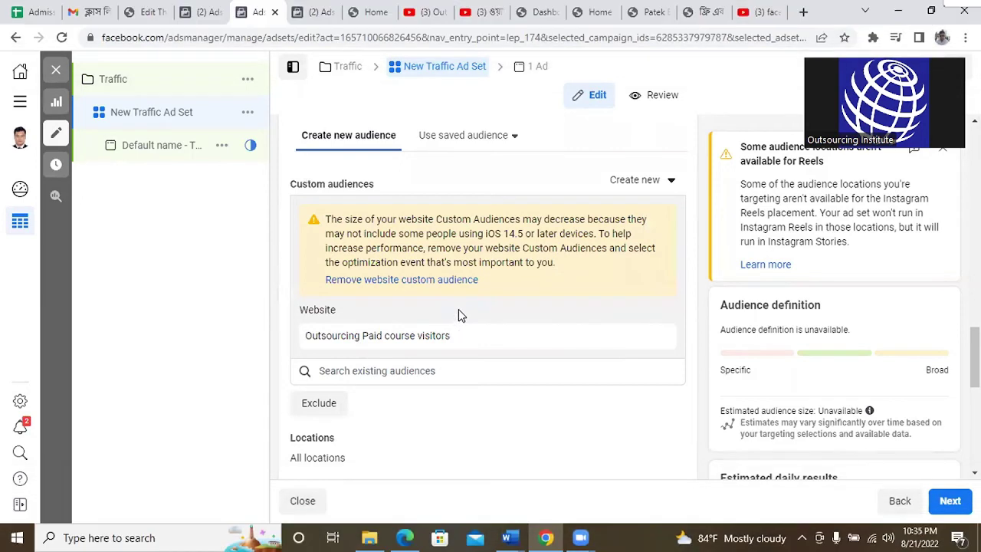
Examine the ad set's age, gender, detailed targeting, language and placement options, and recheck its traffic destination, budget and Custom Audience
mouse_move(682, 306)
scroll(528, 335, "down", 5)
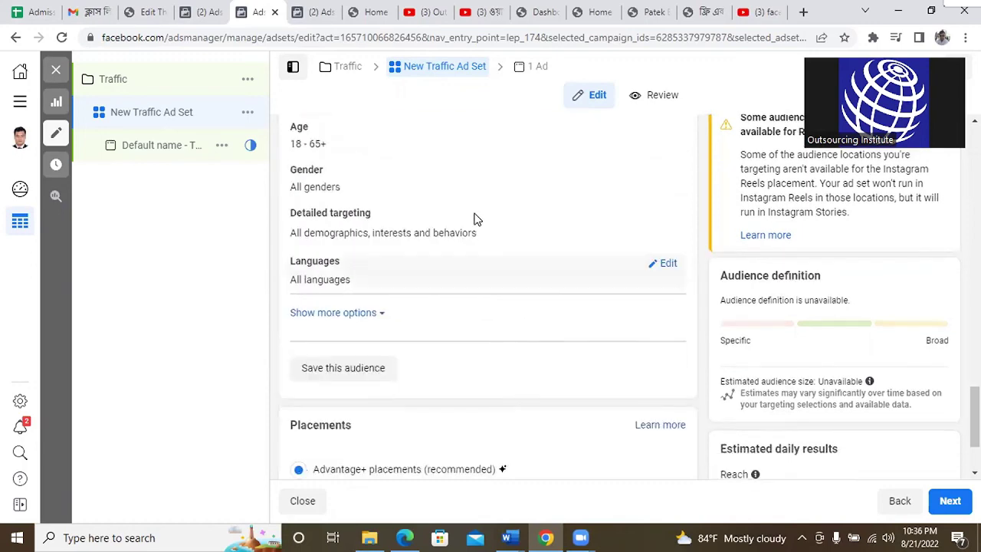
scroll(536, 341, "down", 2)
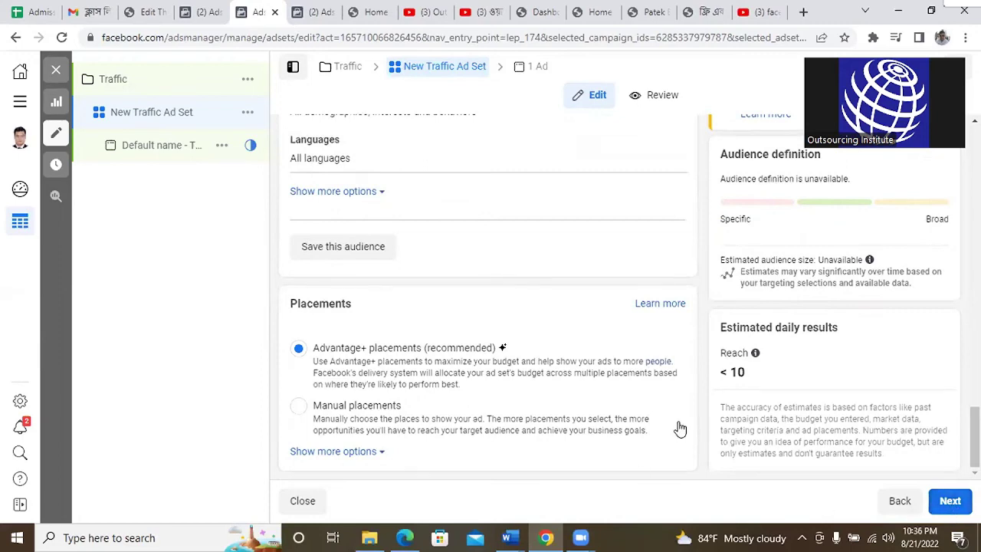
scroll(706, 356, "up", 4)
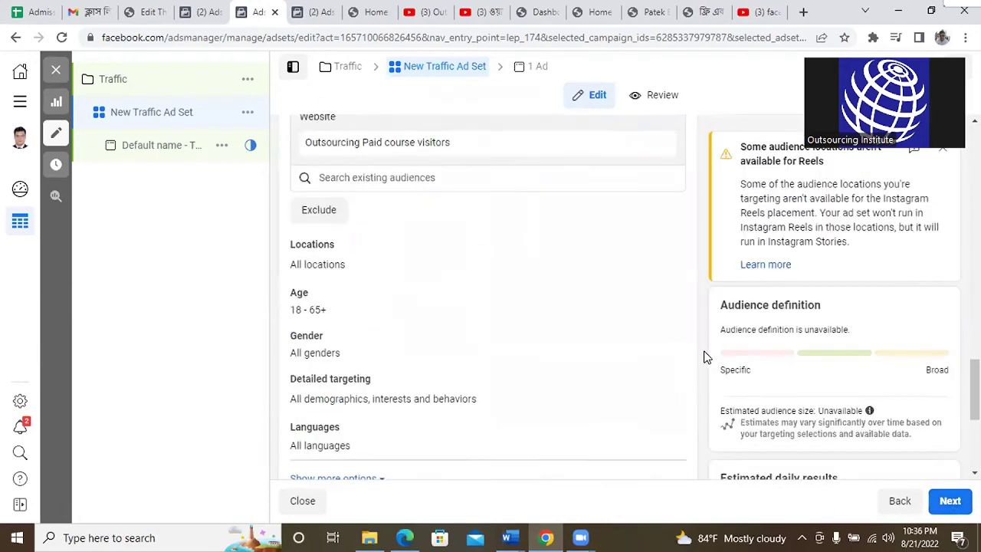
scroll(706, 356, "up", 3)
scroll(695, 354, "up", 4)
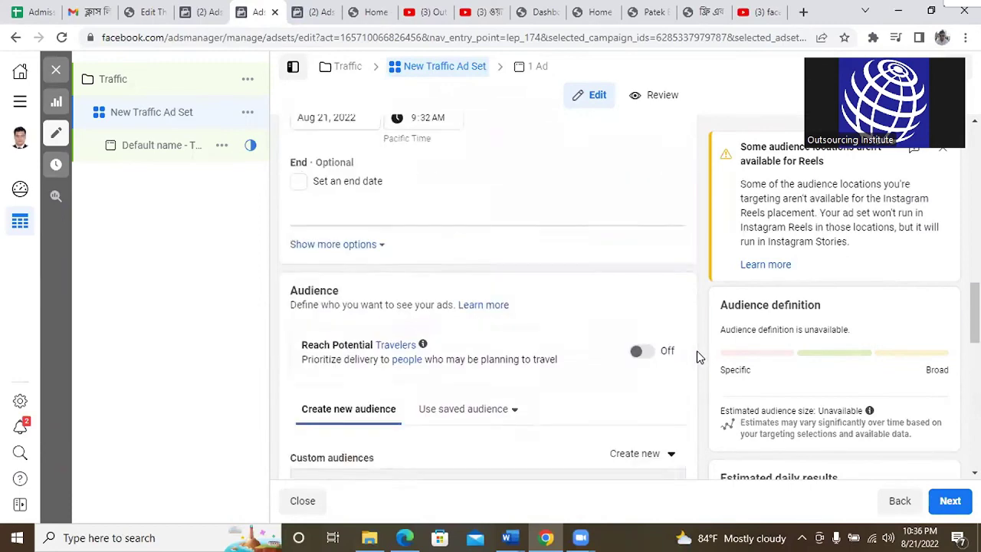
scroll(699, 356, "up", 3)
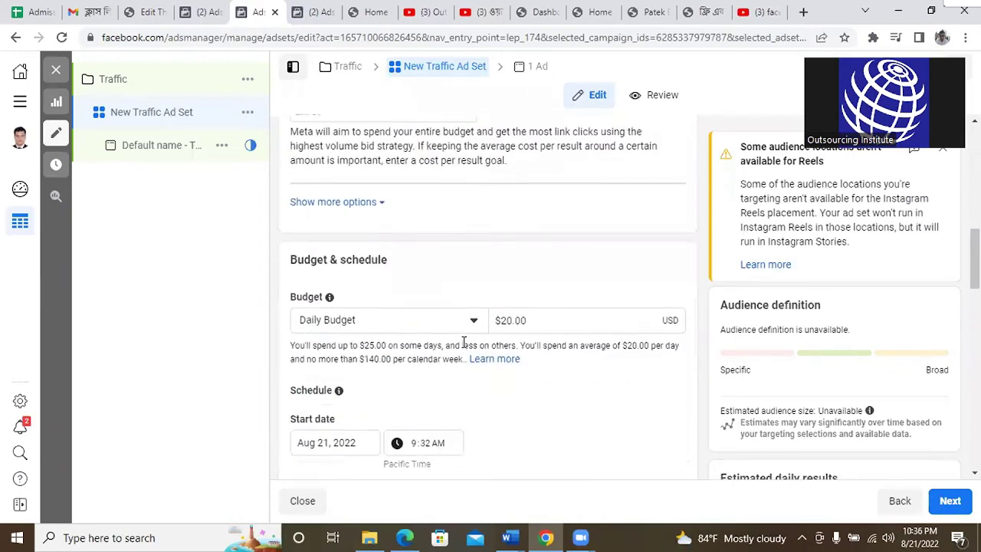
scroll(464, 345, "up", 4)
scroll(464, 345, "up", 4)
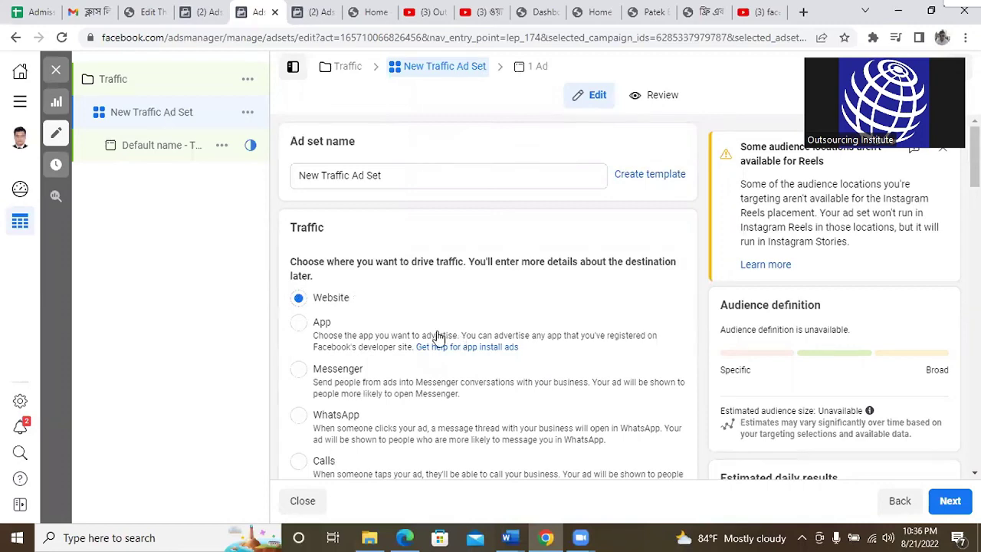
scroll(545, 383, "down", 10)
scroll(550, 373, "down", 4)
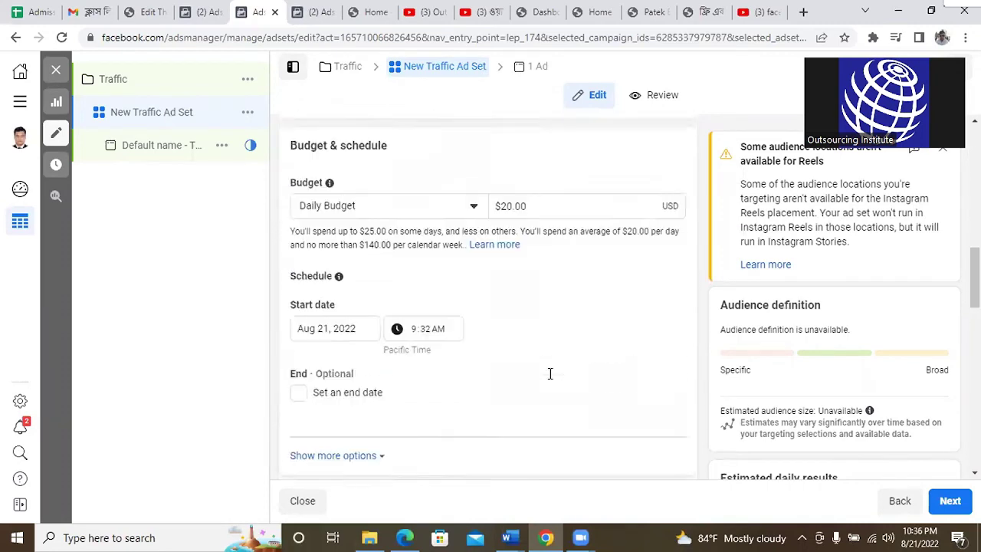
scroll(505, 318, "down", 6)
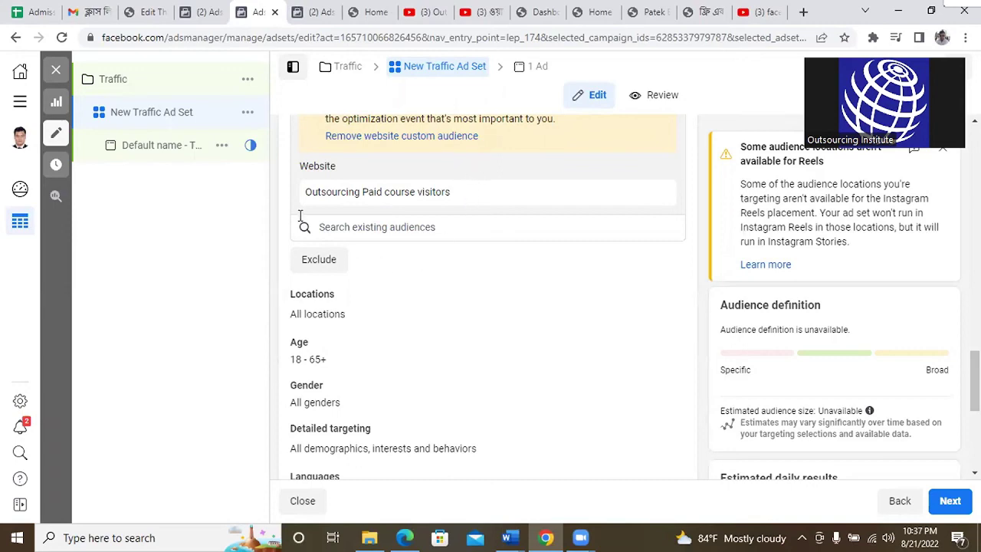
scroll(300, 216, "up", 5)
Return to the audience list, reload Audiences from the list of all tools, and view the available tools
left_click(202, 12)
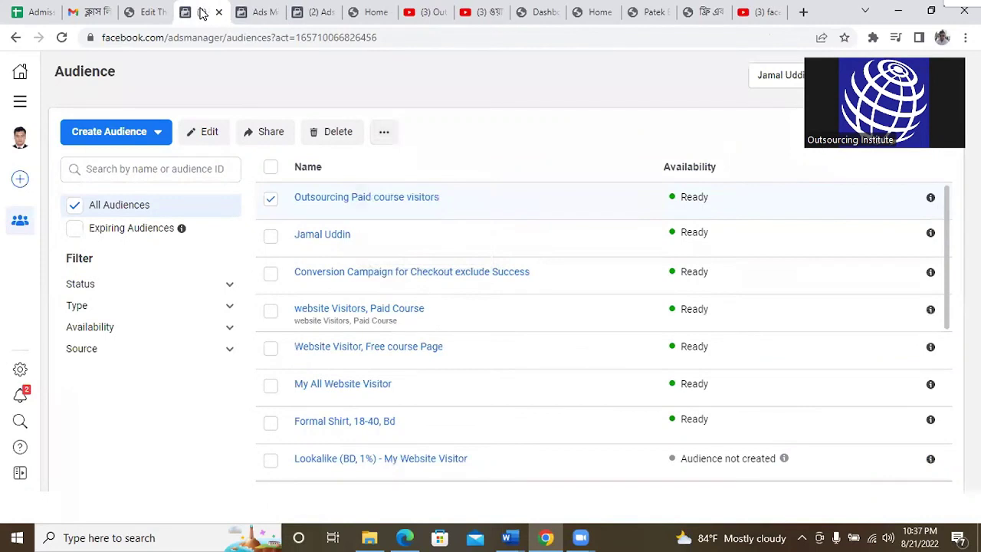
left_click(20, 101)
left_click(188, 149)
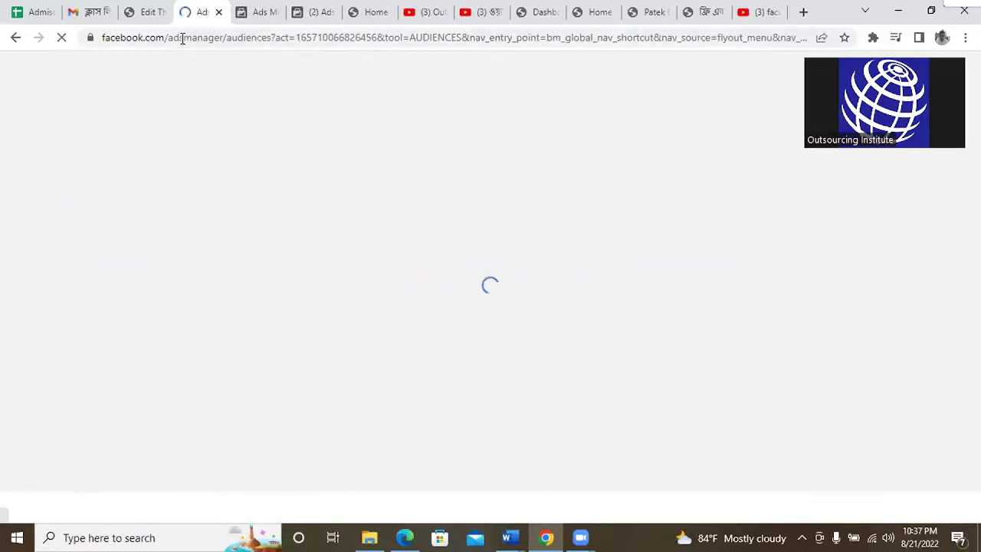
left_click(182, 38)
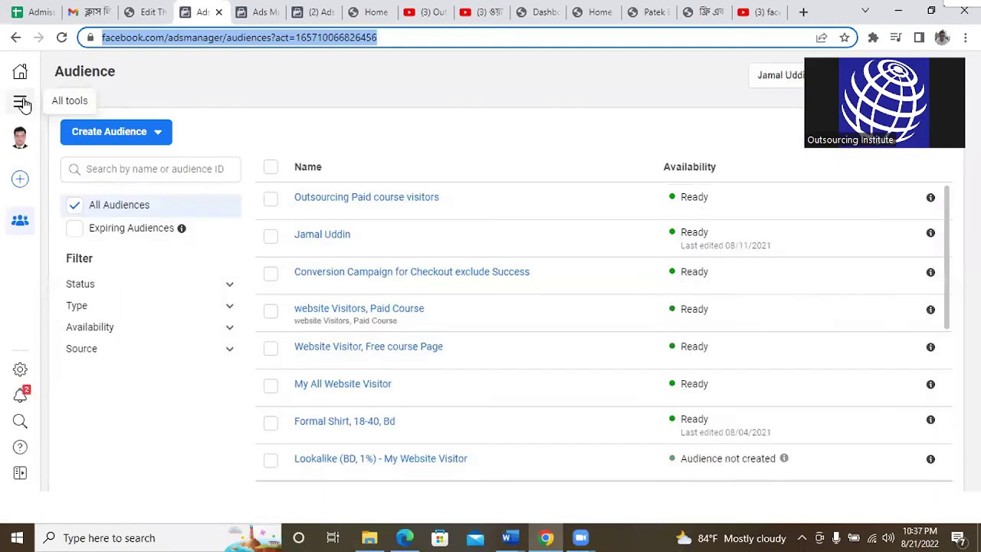
left_click(22, 104)
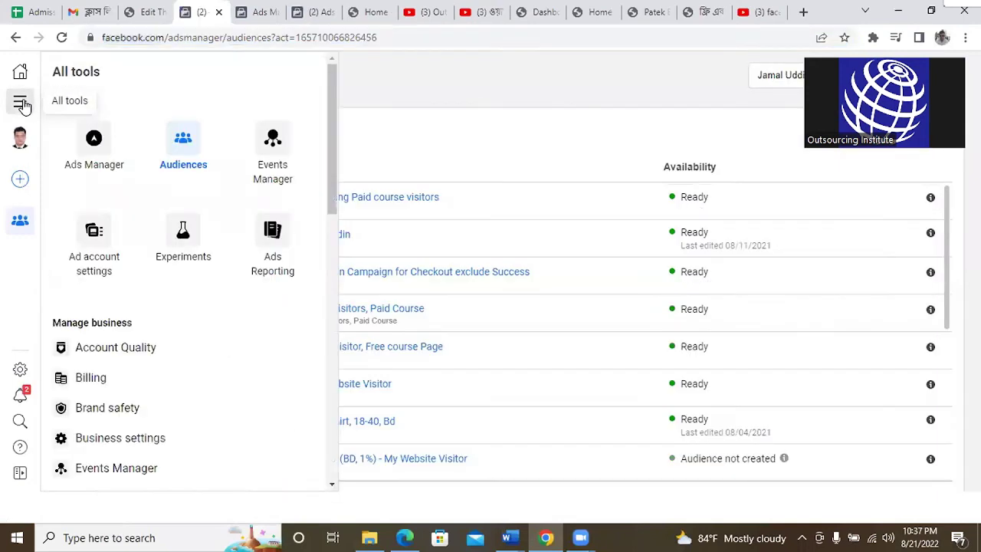
left_click(414, 87)
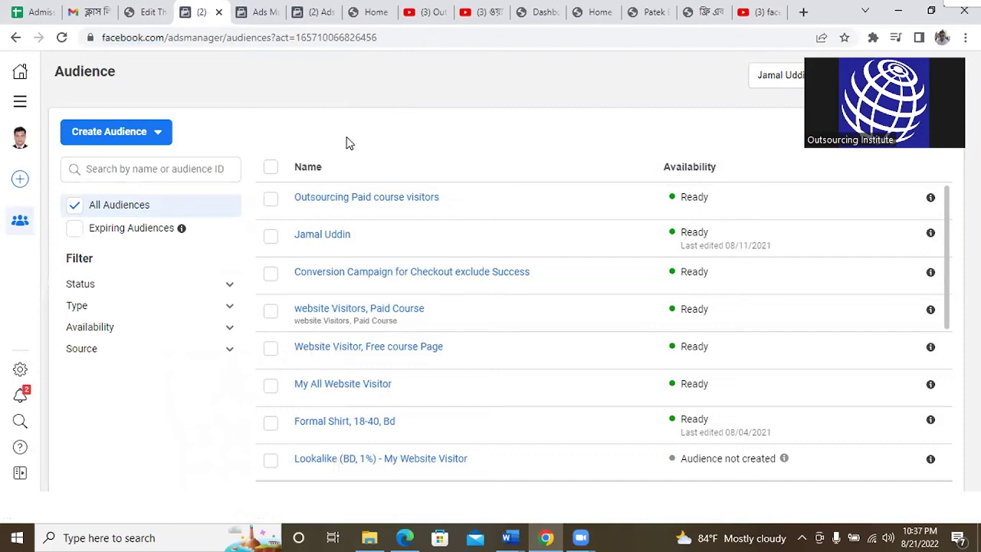
Select the My All Website Visitor audience and create an ad from it
mouse_move(385, 193)
scroll(513, 334, "down", 2)
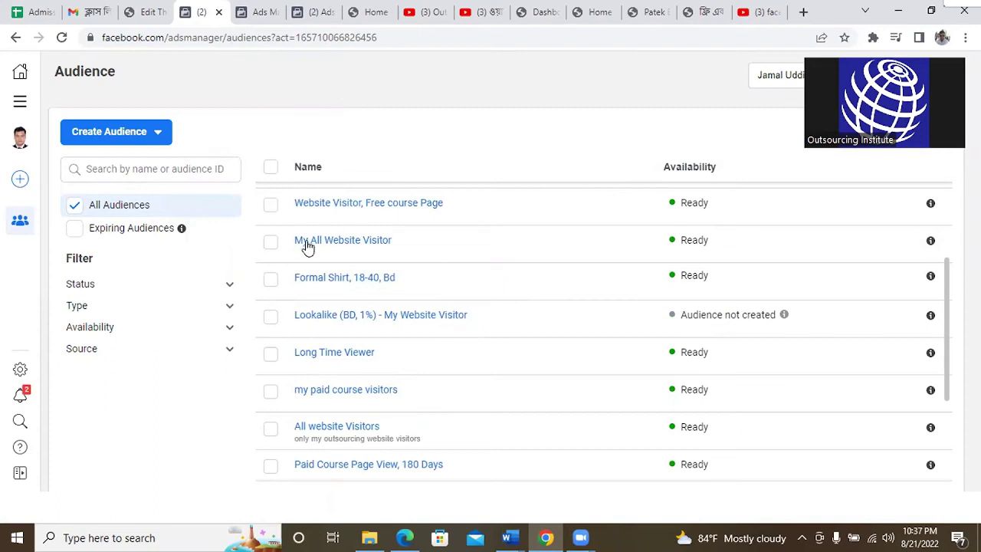
mouse_move(295, 277)
left_click(270, 244)
mouse_move(307, 237)
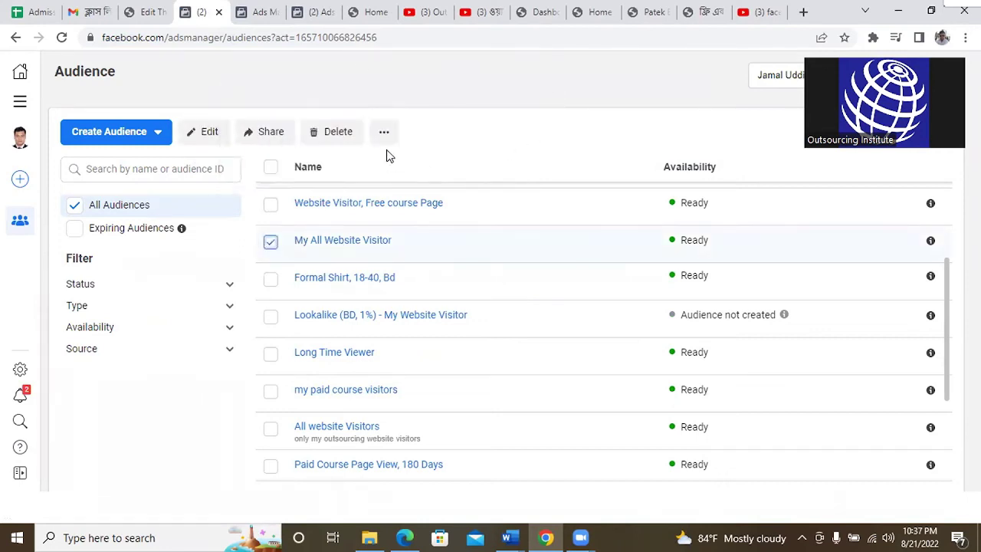
left_click(385, 135)
left_click(407, 253)
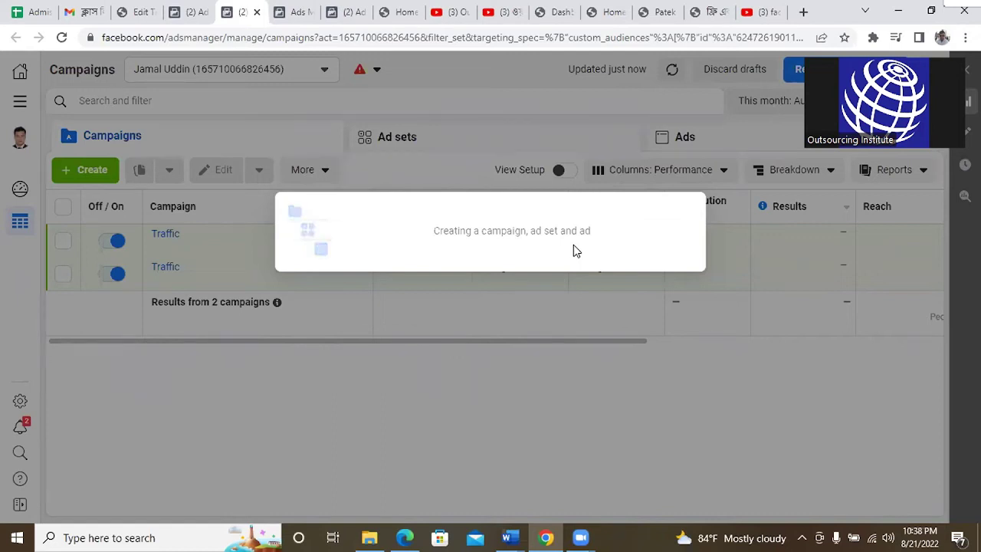
Reload the page that is creating the campaign, and switch back to the New Traffic Ad Set editor
left_click(62, 40)
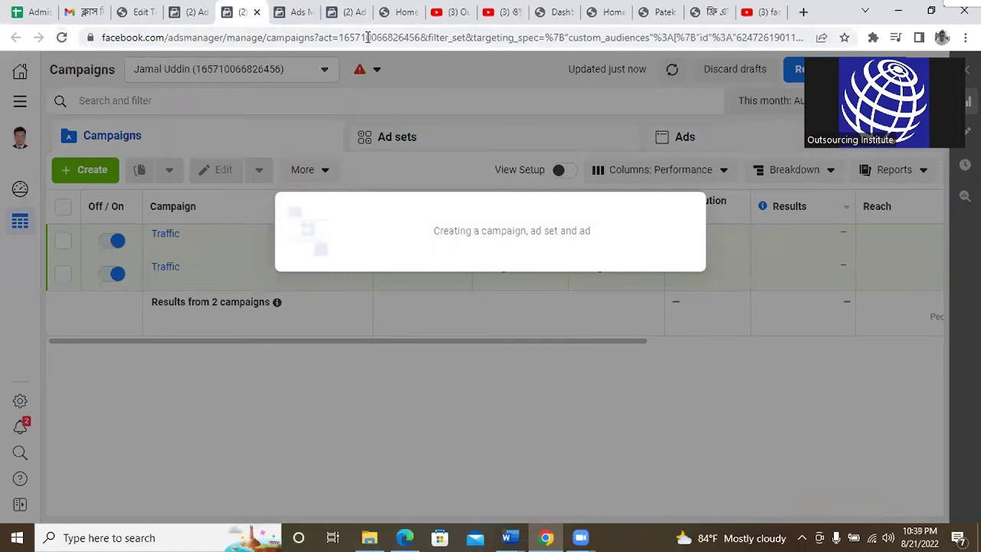
left_click(62, 38)
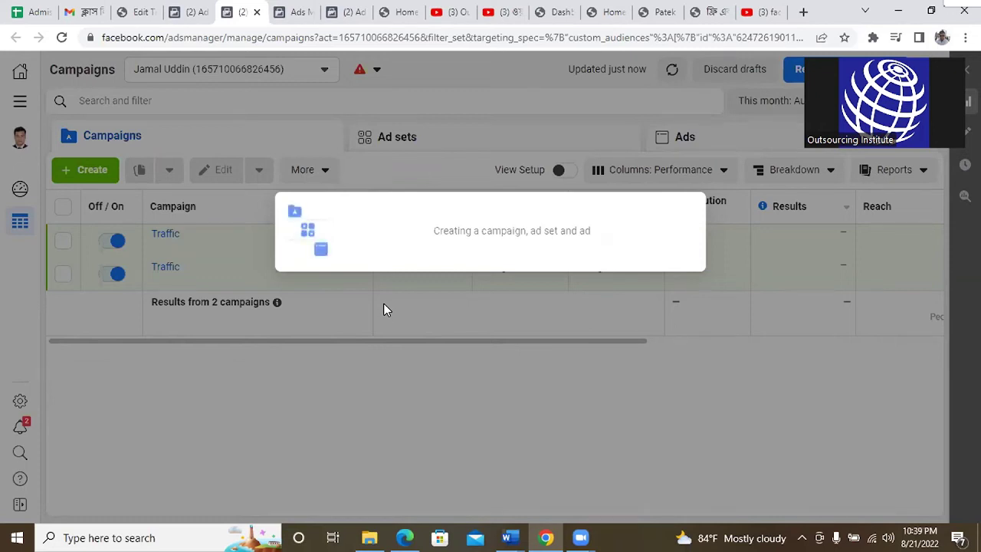
left_click(62, 37)
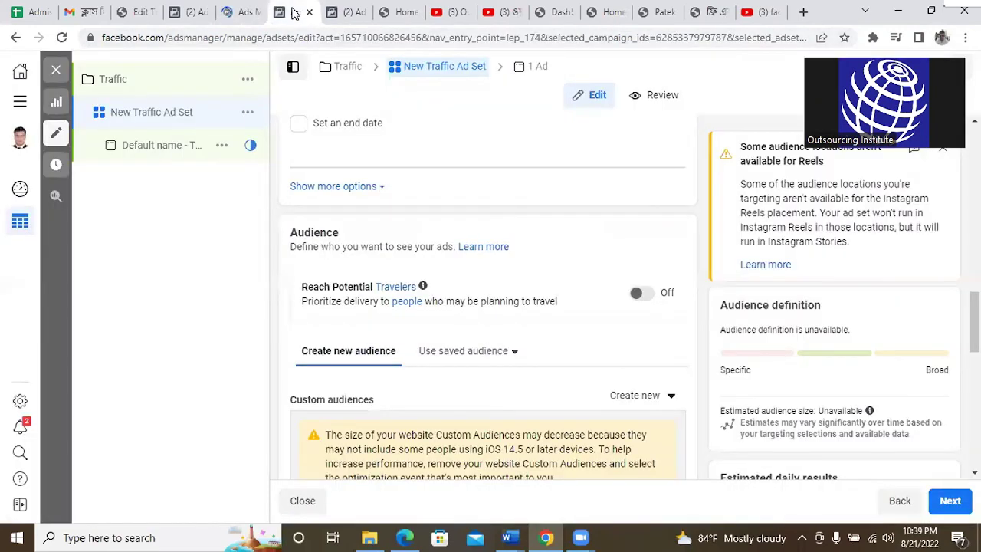
Rewind the YouTube lesson briefly, look over the page below it, exit full screen and pause the video
key("Left")
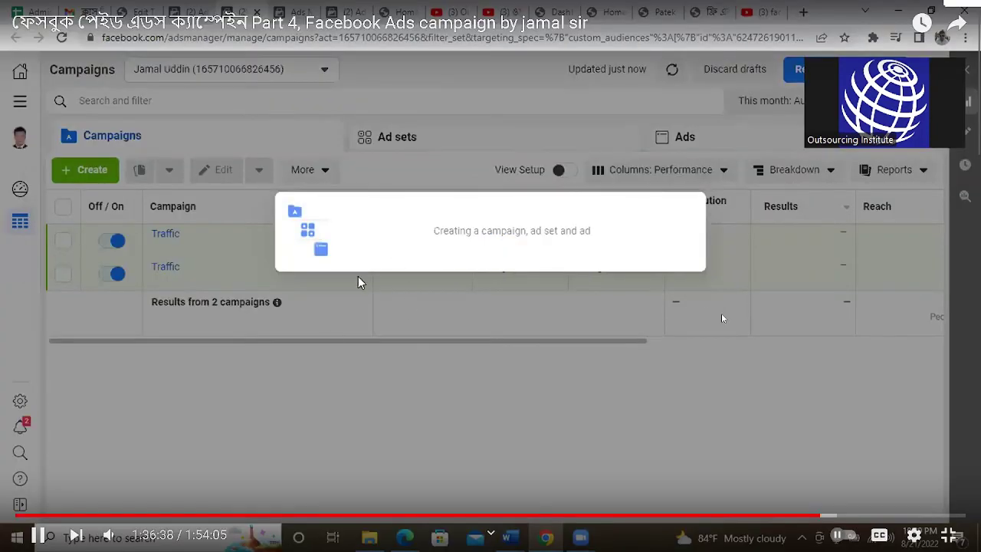
scroll(721, 317, "down", 10)
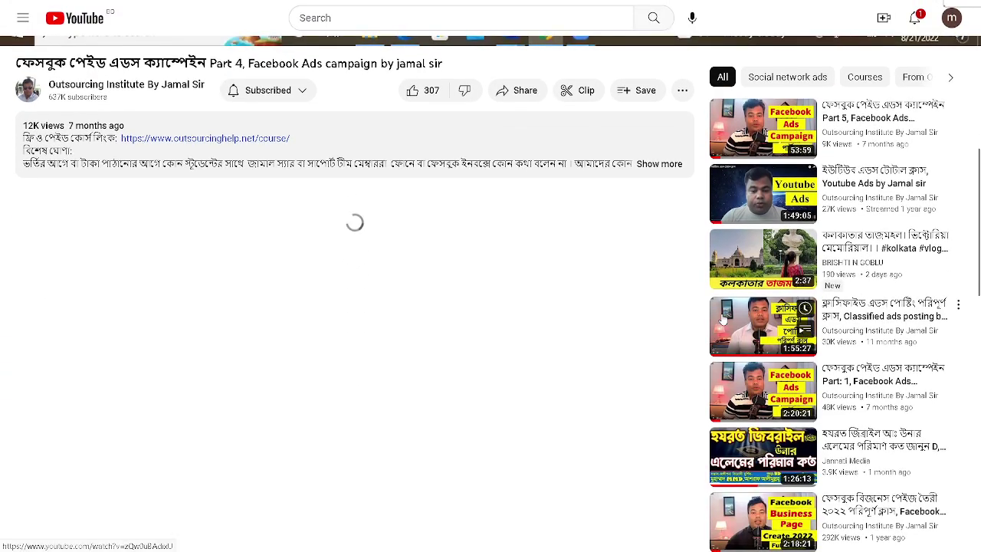
scroll(723, 320, "up", 10)
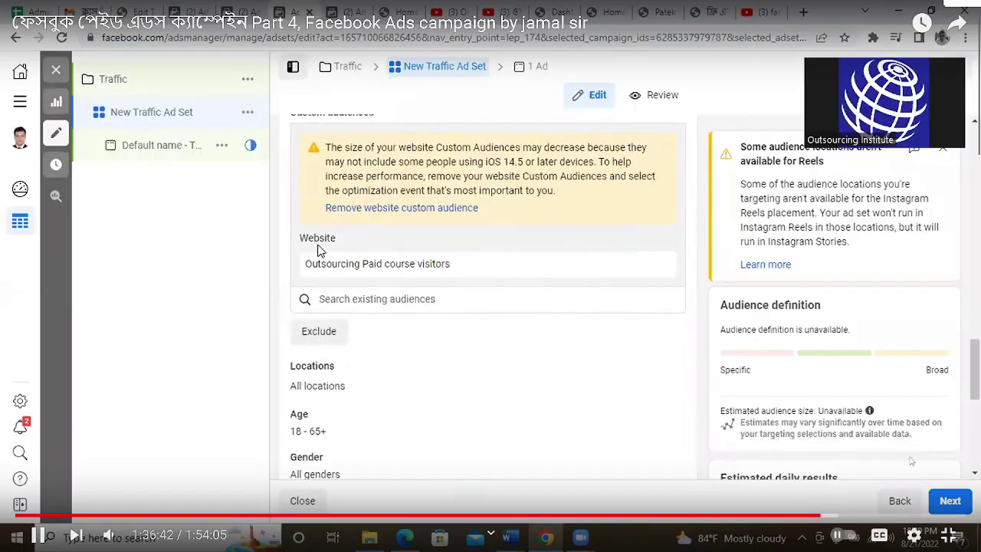
left_click(949, 534)
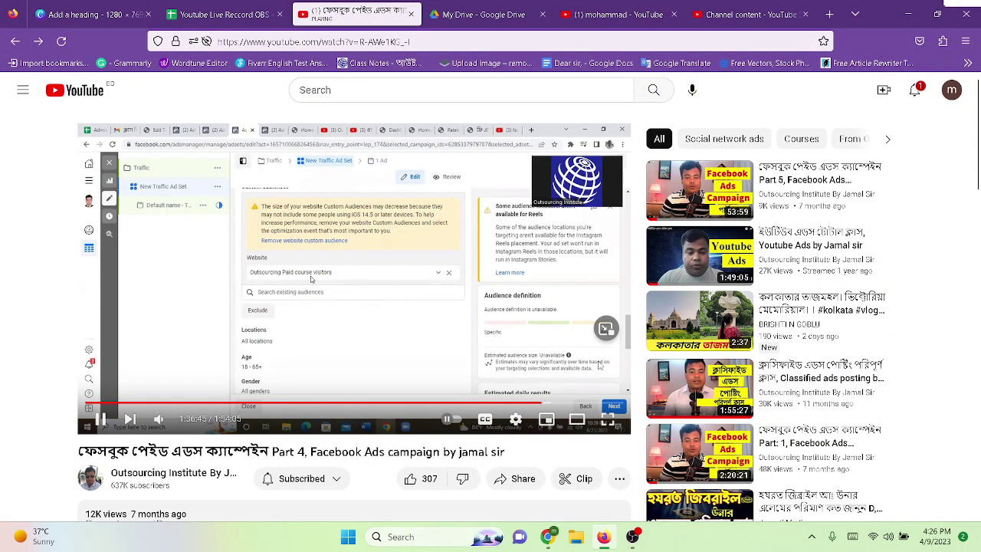
left_click(352, 328)
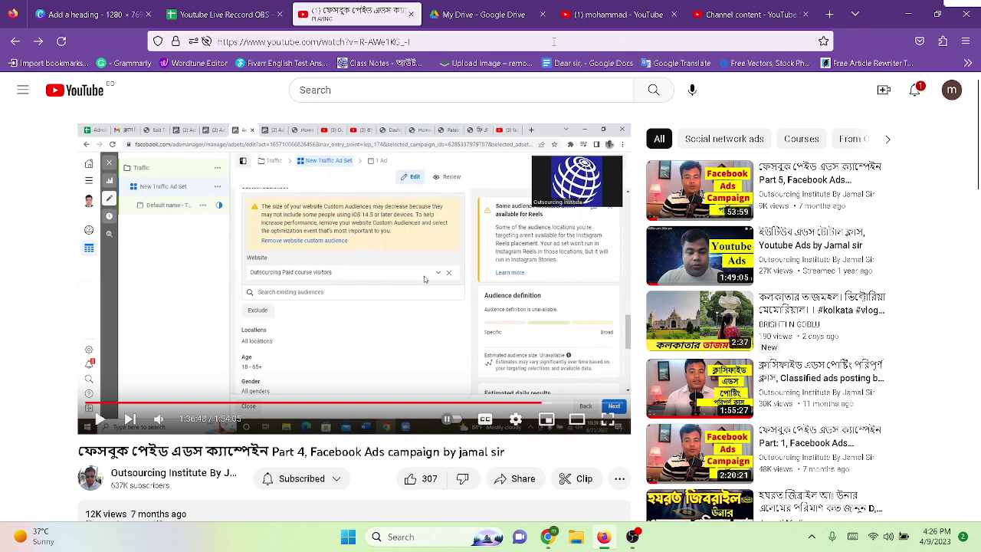
Switch to Google Drive, start a file upload to My Drive, and browse to the Kitab folder
left_click(484, 15)
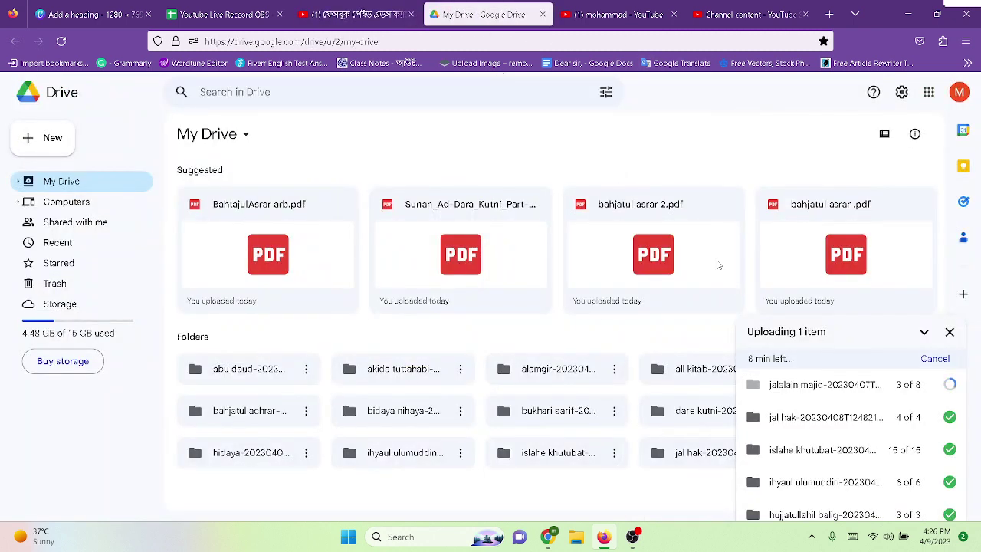
scroll(836, 418, "down", 1)
scroll(836, 418, "up", 1)
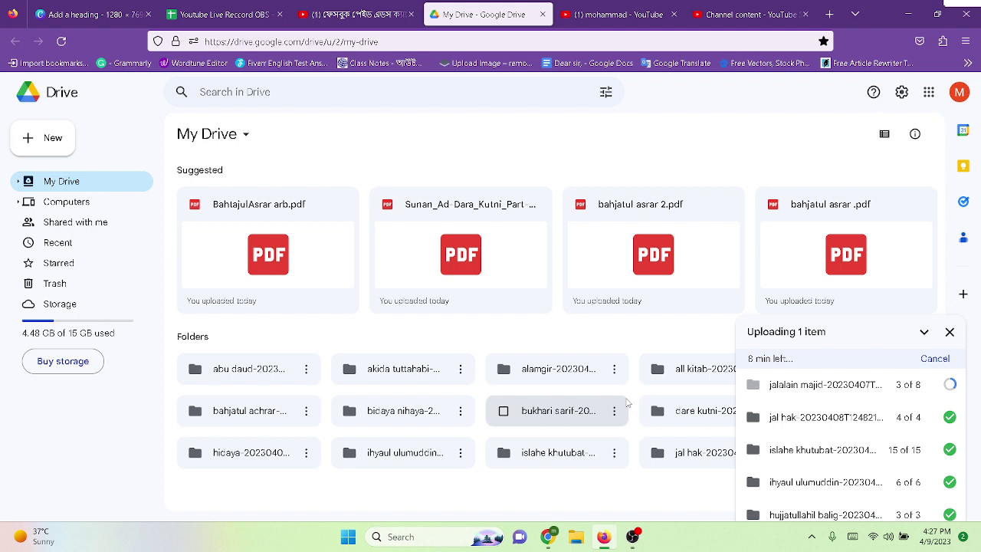
right_click(647, 485)
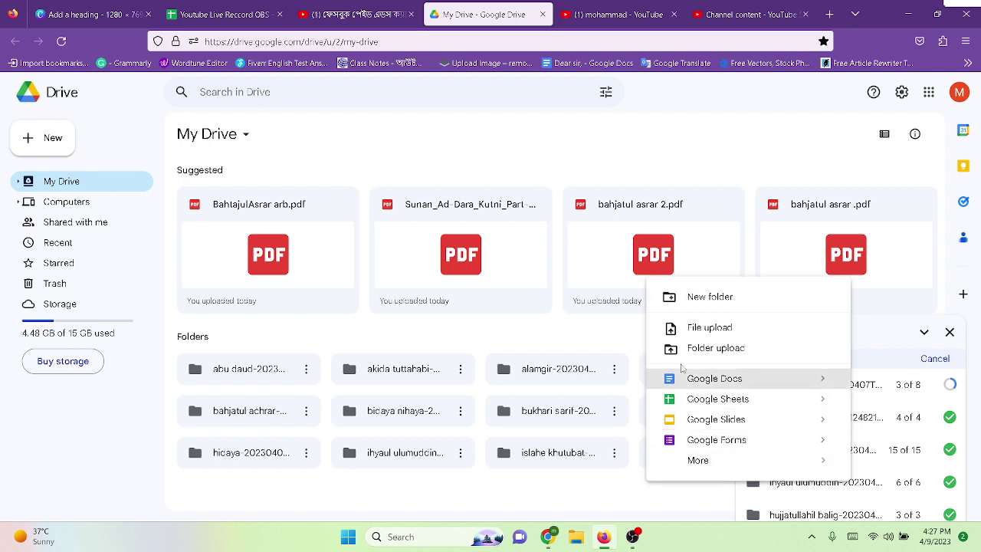
left_click(695, 330)
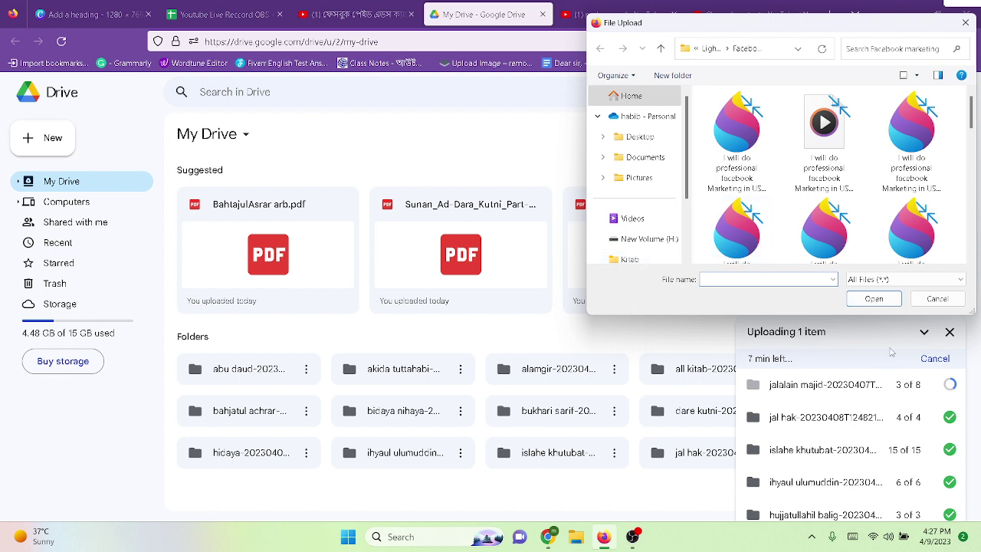
left_click(646, 261)
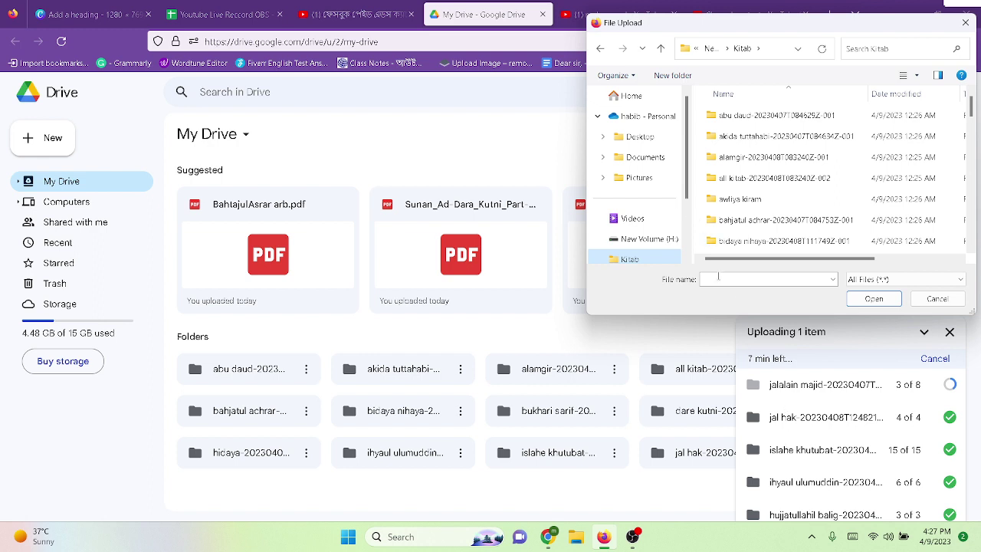
Upload the kanjul iman majid-20230408T125645Z-001 folder from Kitab to My Drive
scroll(734, 232, "down", 1)
scroll(734, 232, "down", 1)
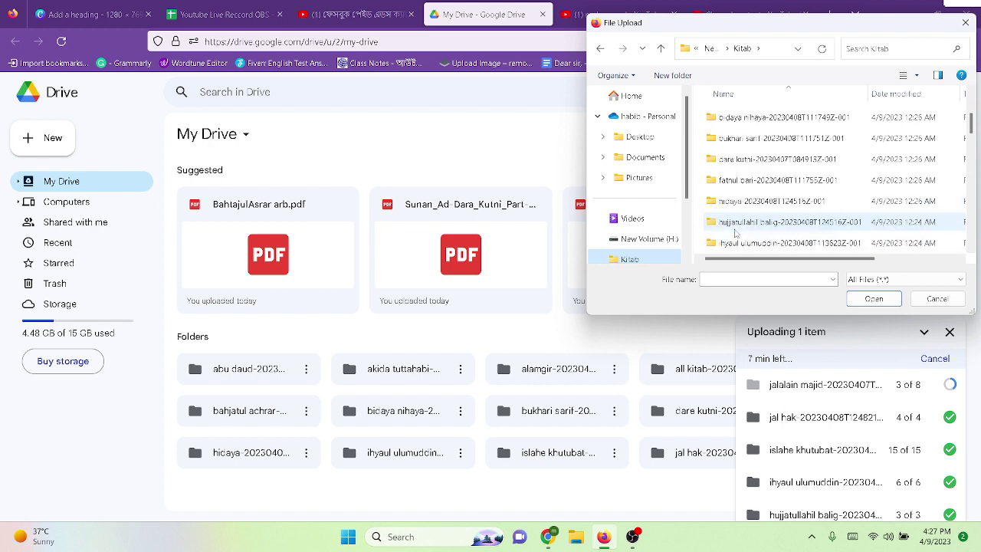
scroll(734, 232, "down", 1)
scroll(734, 233, "down", 1)
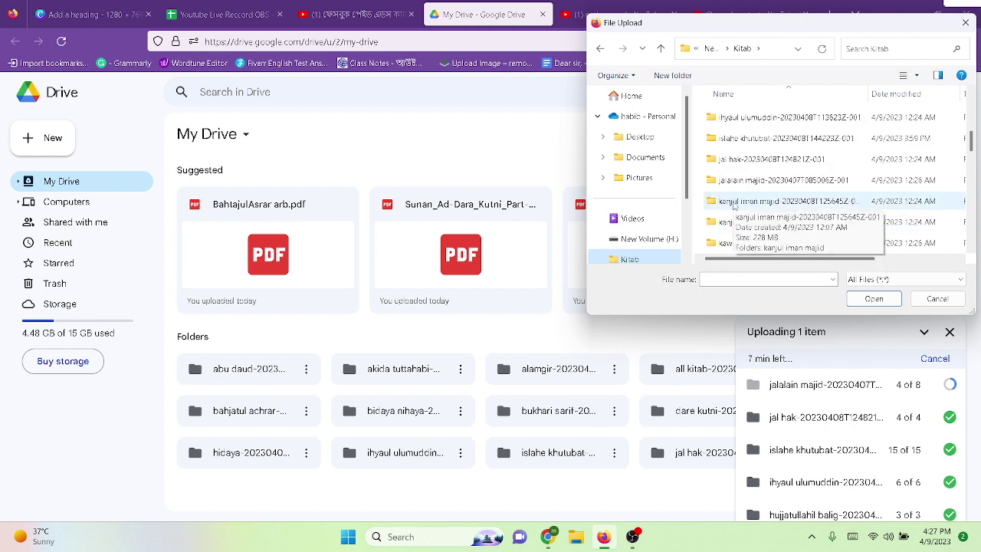
left_click_drag(733, 205, 622, 479)
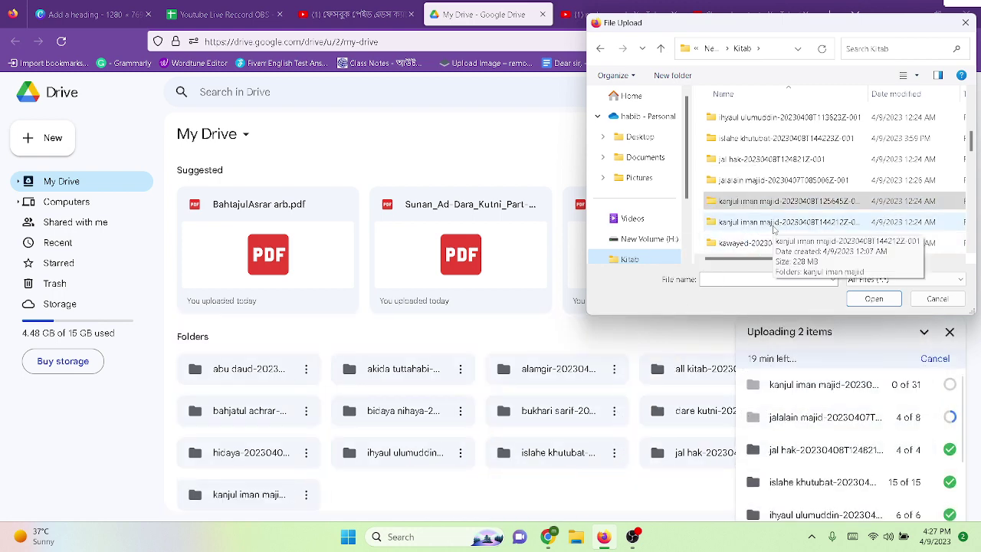
left_click(774, 224)
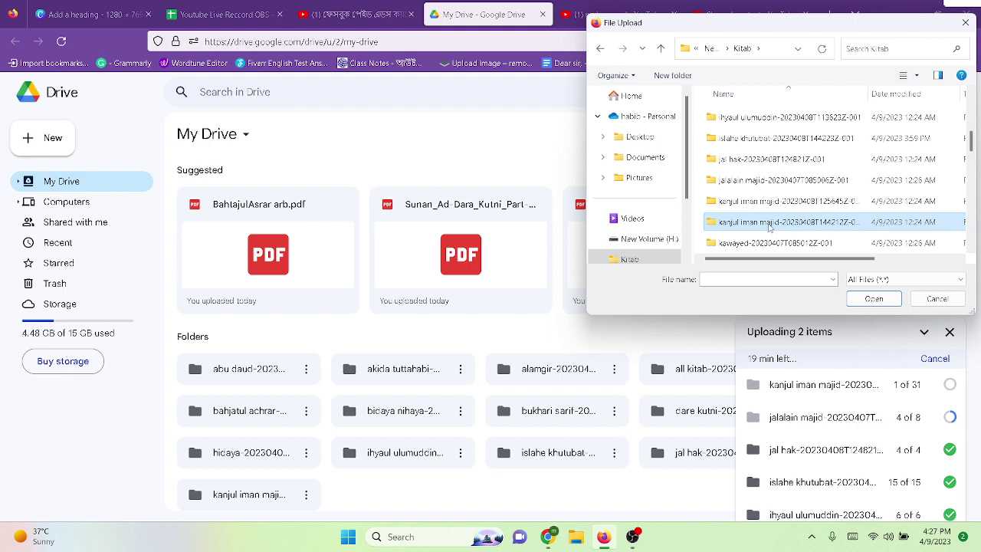
right_click(769, 226)
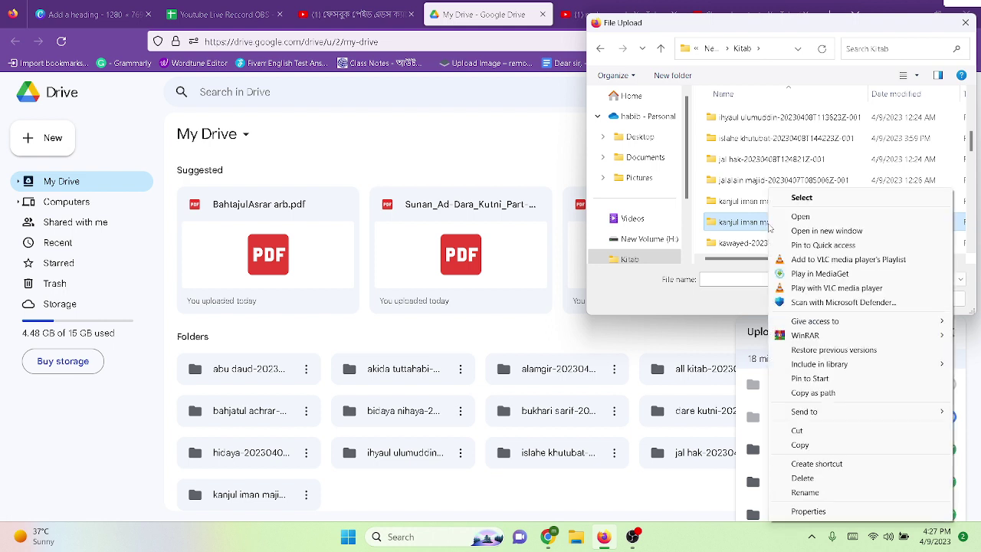
key("m")
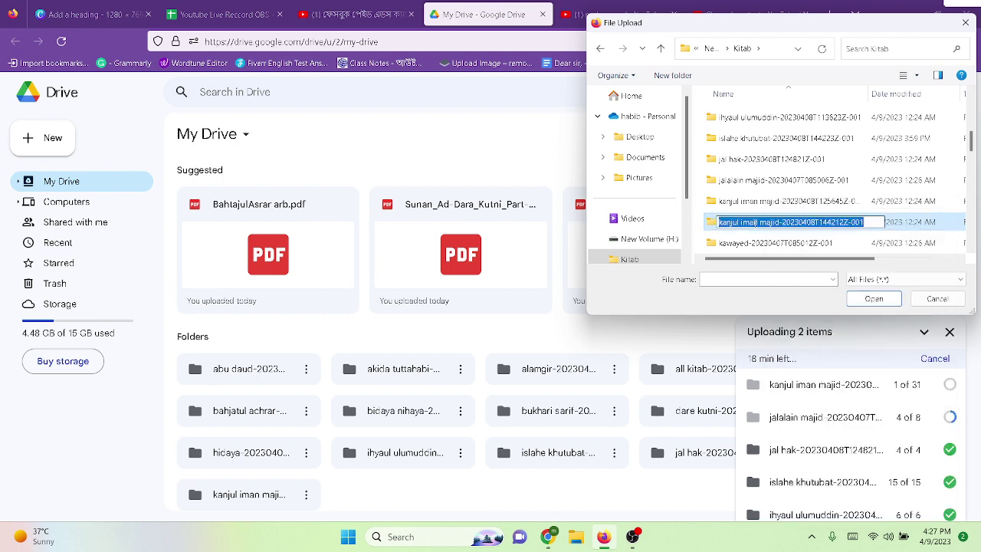
left_click(759, 201)
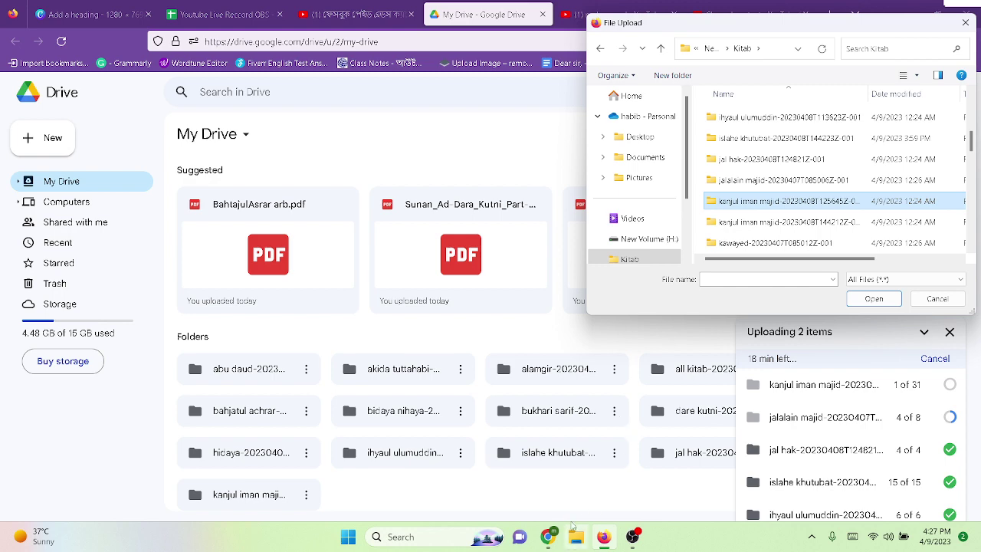
In File Explorer, delete the kanjul iman majid-20230408T125645Z-001 folder from Kitab and close the window
left_click(576, 542)
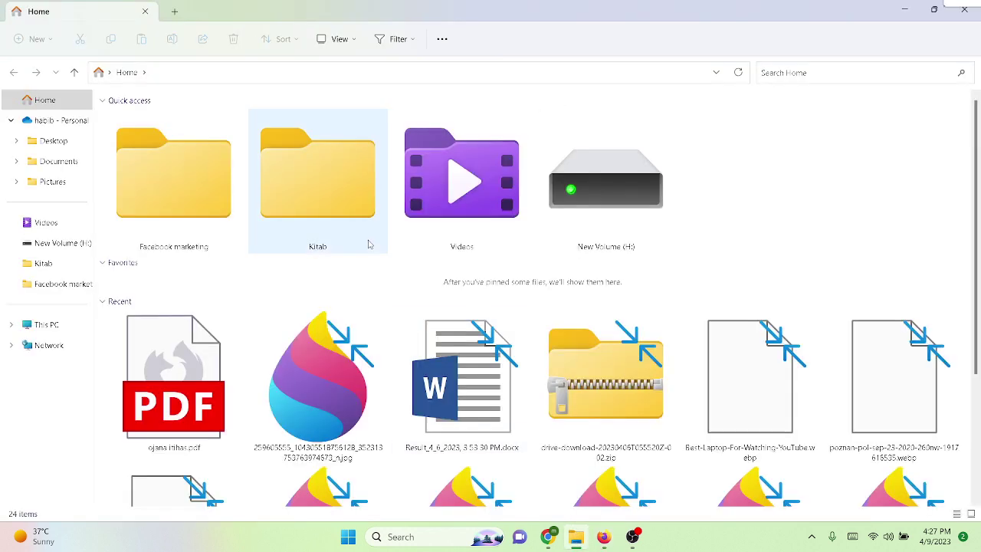
left_click(64, 266)
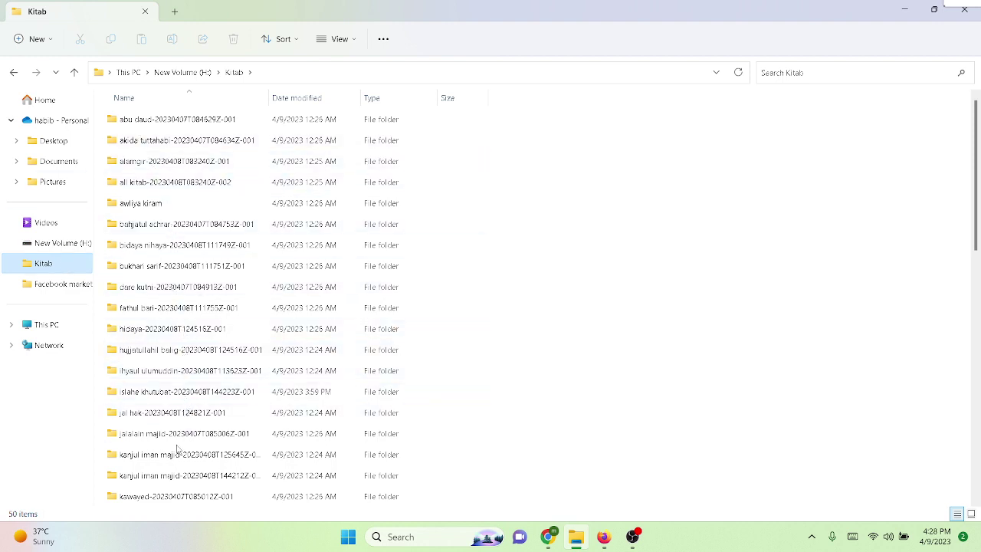
mouse_move(164, 454)
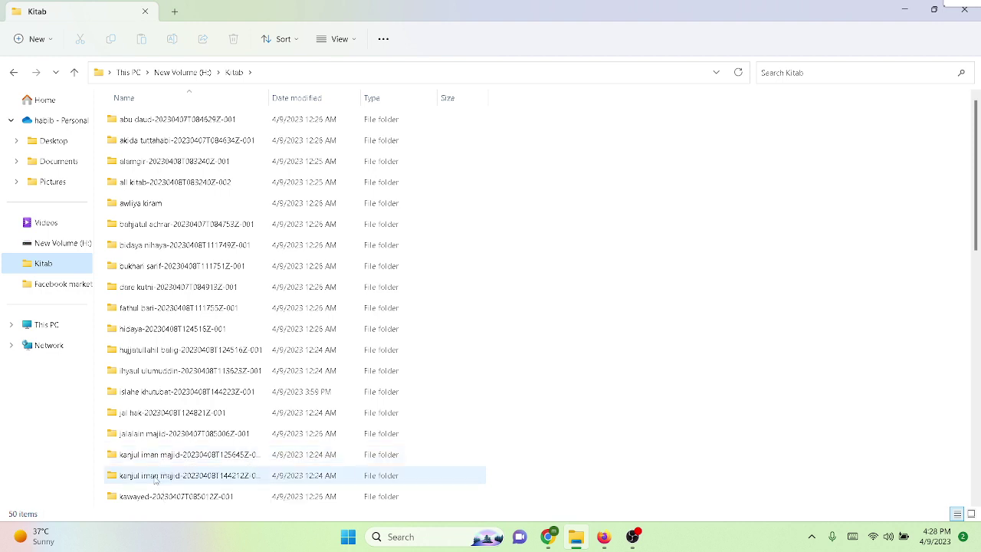
mouse_move(155, 479)
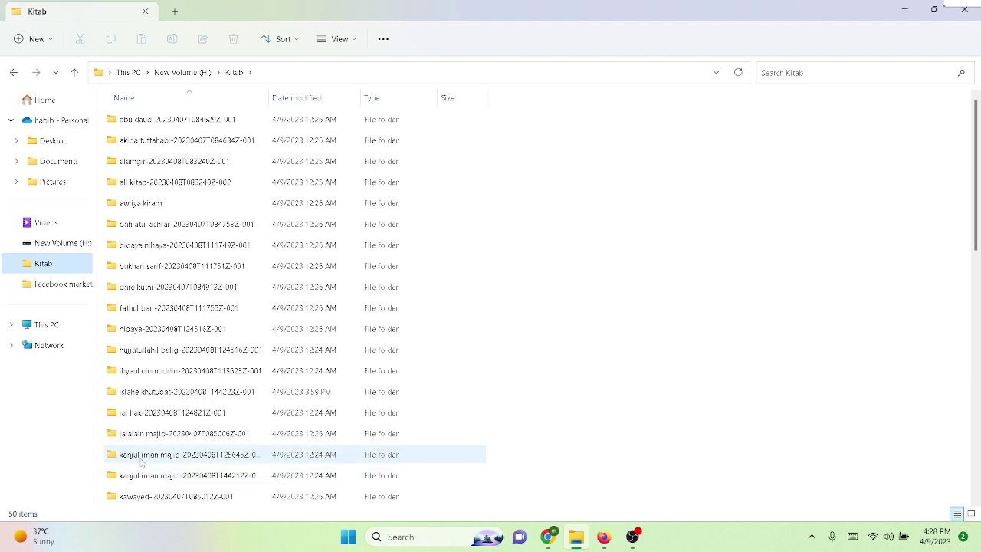
left_click(140, 460)
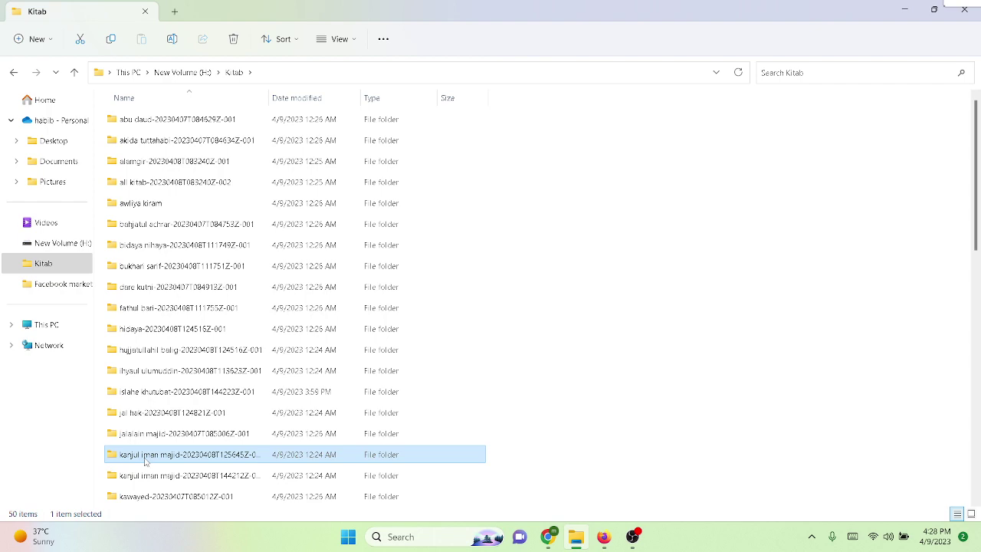
key("Delete")
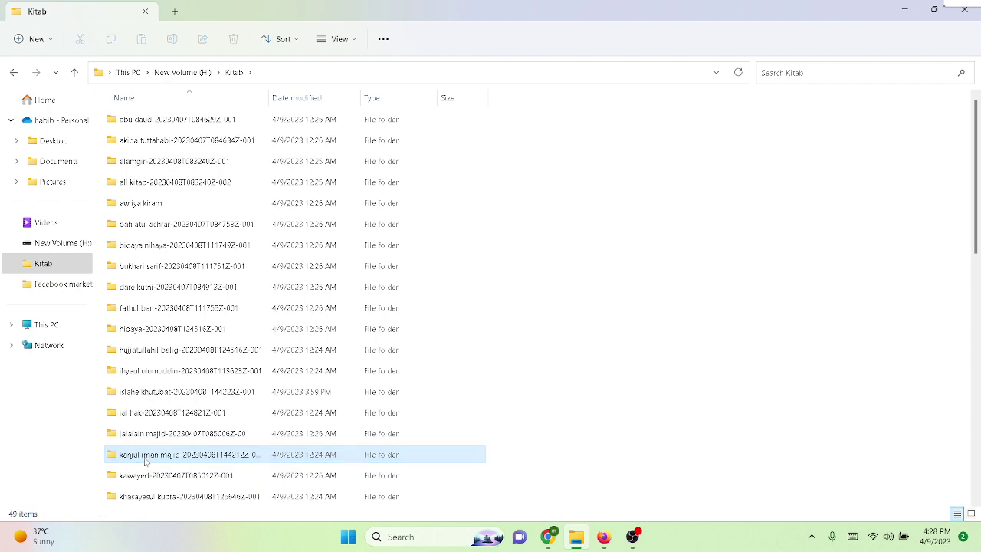
scroll(185, 470, "down", 1)
scroll(184, 470, "down", 1)
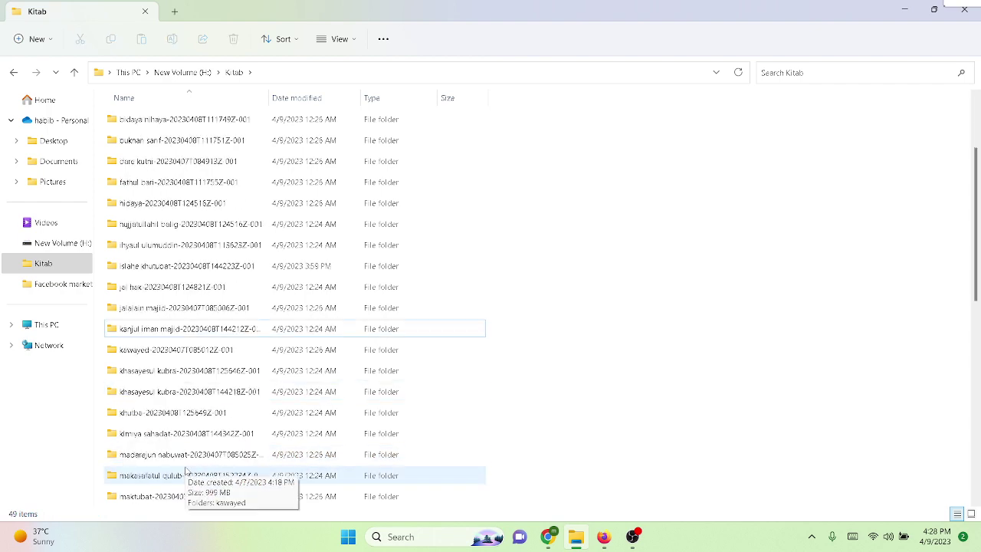
scroll(184, 471, "down", 2)
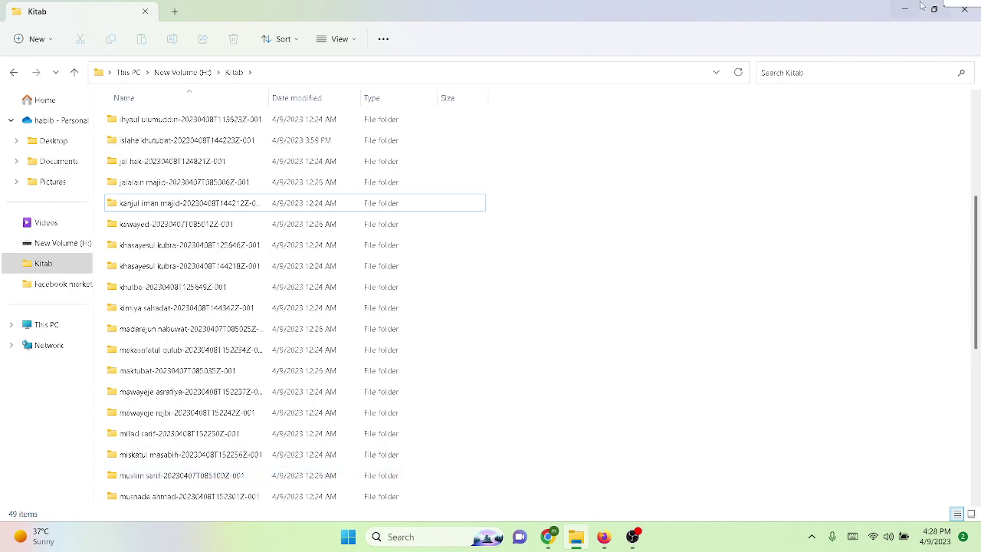
left_click(961, 12)
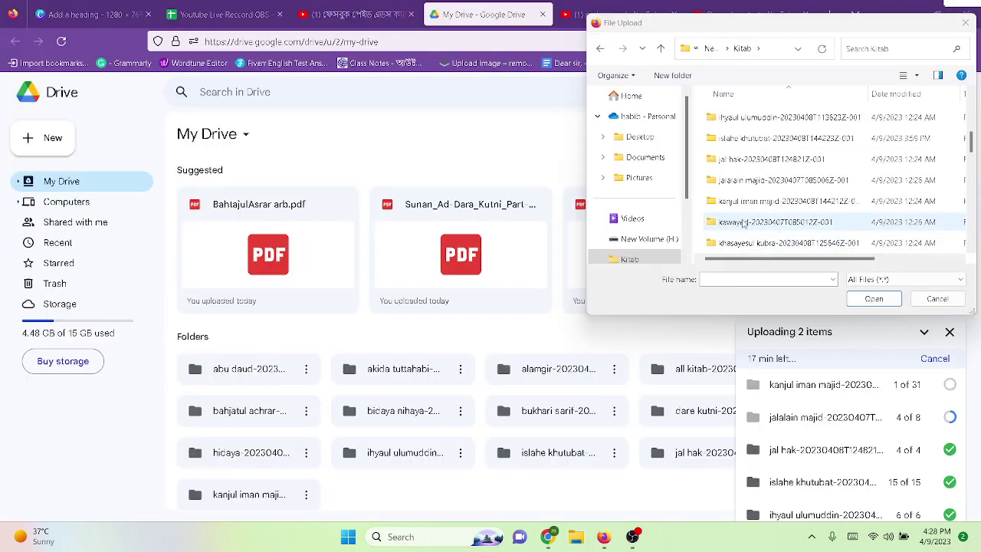
Upload the kawayed-20230407T085012Z-001 folder to My Drive and look over the list of uploads
left_click_drag(741, 223, 689, 369)
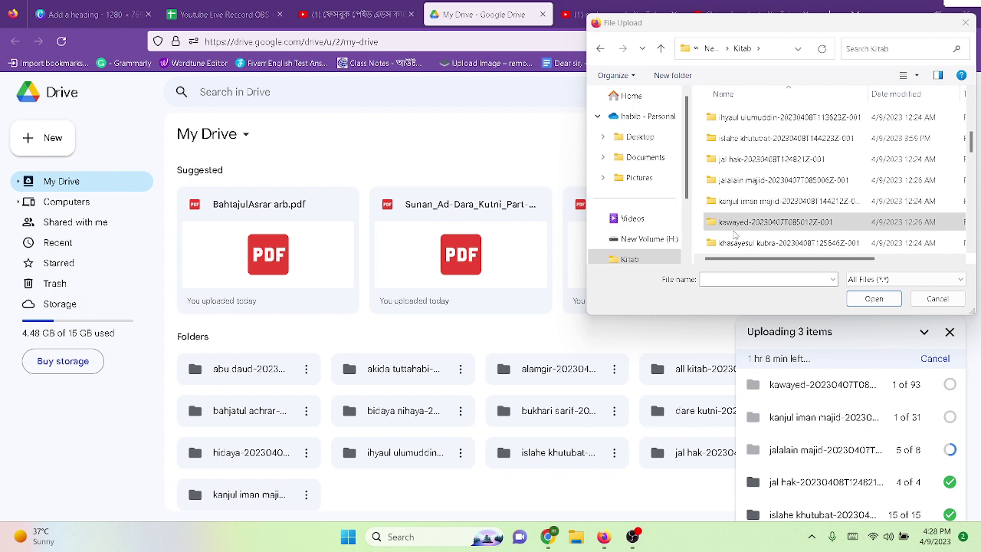
scroll(821, 410, "down", 3)
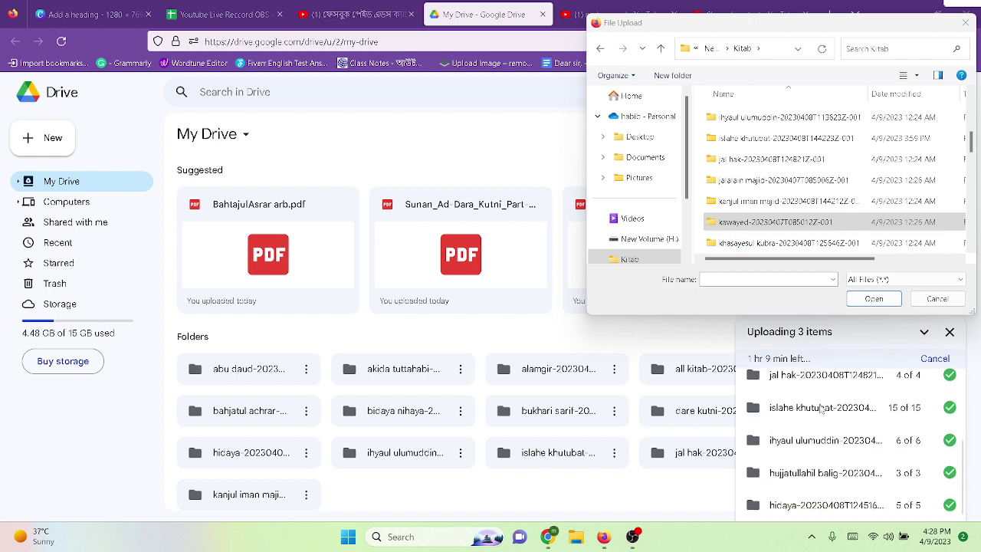
scroll(821, 410, "up", 2)
scroll(821, 410, "down", 2)
scroll(820, 407, "up", 3)
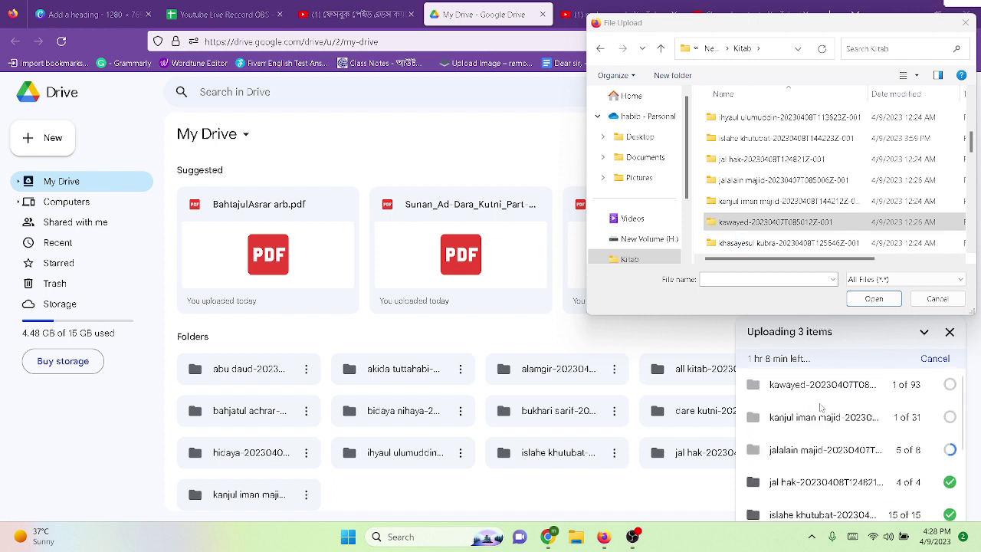
Upload the khasayesul kubra-20230408T125646Z-001 folder from Kitab to My Drive
left_click(761, 224)
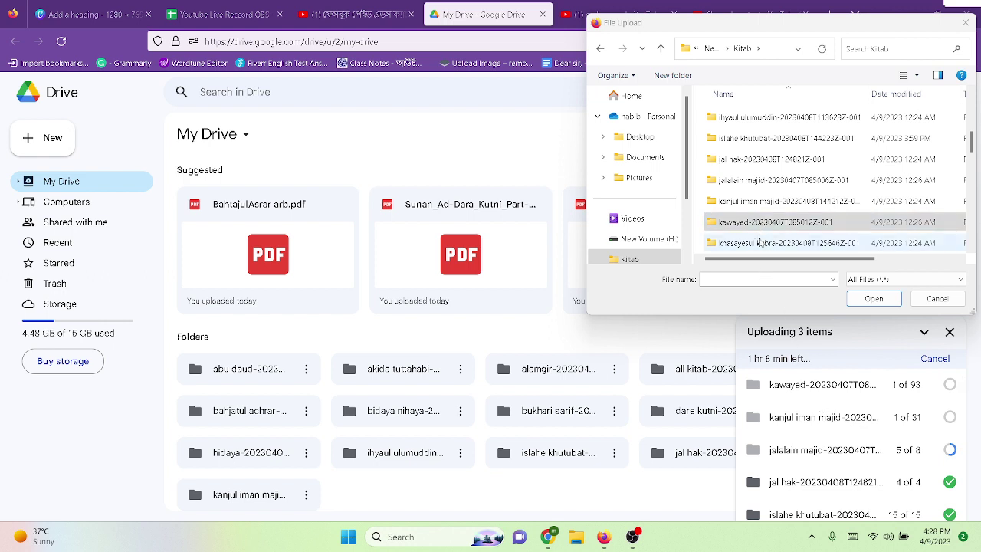
left_click_drag(761, 242, 604, 480)
scroll(758, 207, "down", 1)
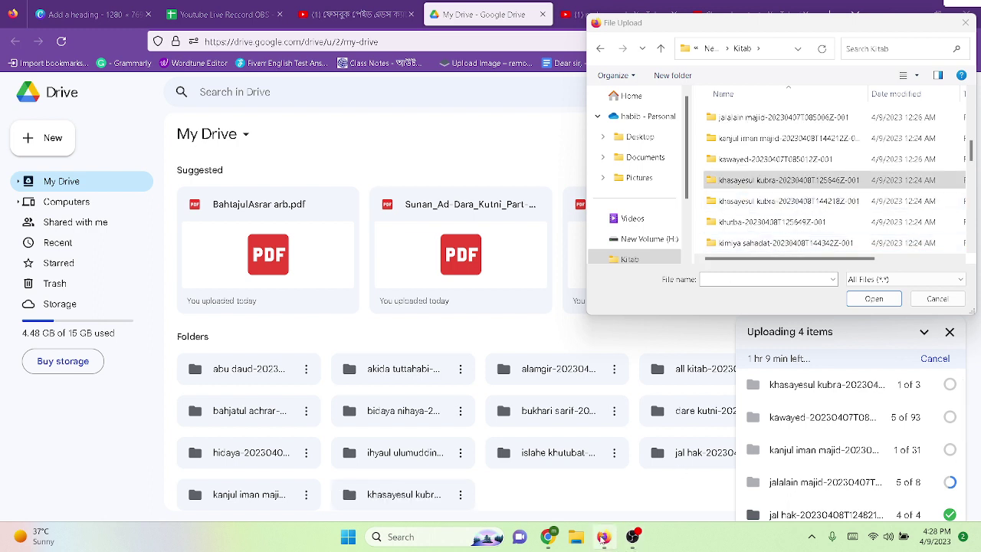
In File Explorer, delete the duplicate khasayesul kubra-20230408T144218Z-001 folder from Kitab and close the window
left_click(577, 537)
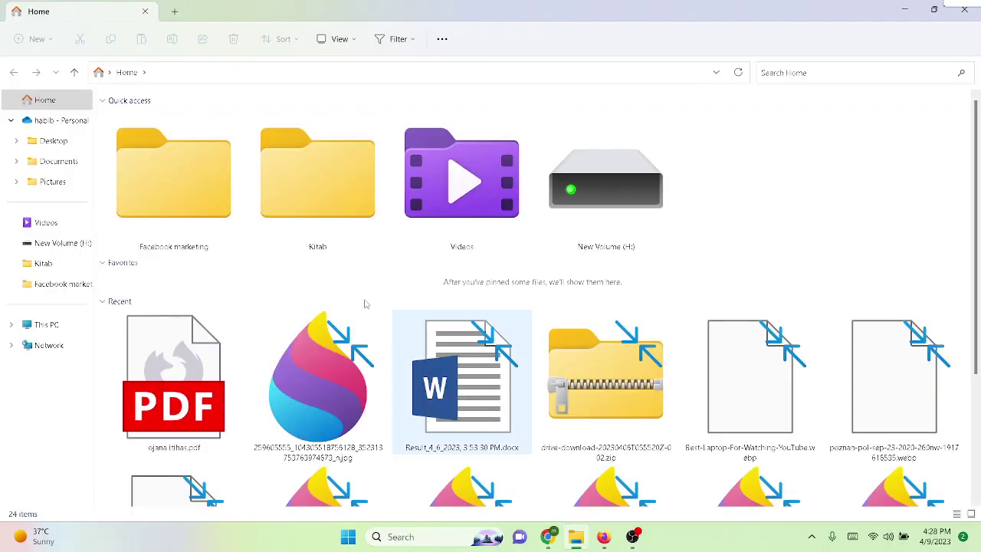
left_click(24, 265)
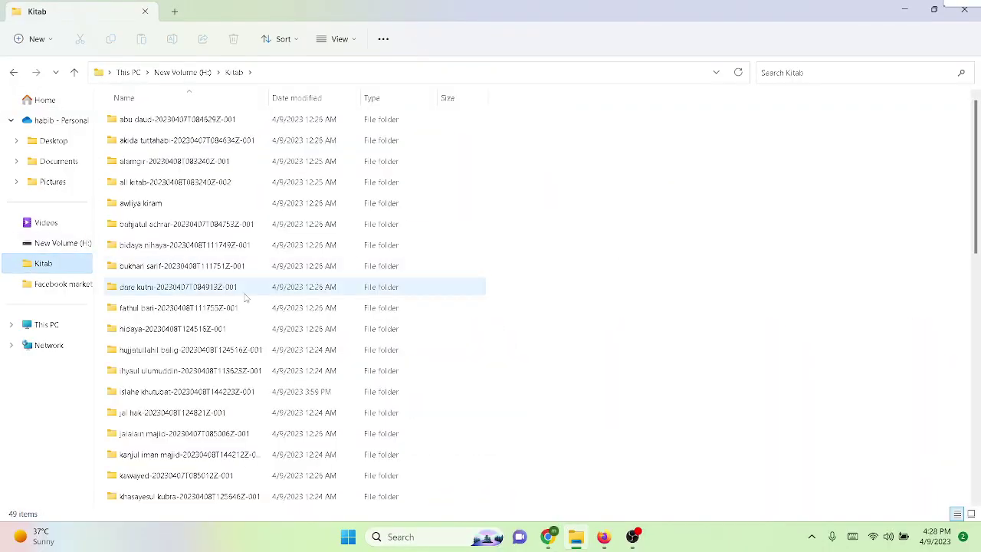
scroll(161, 468, "down", 1)
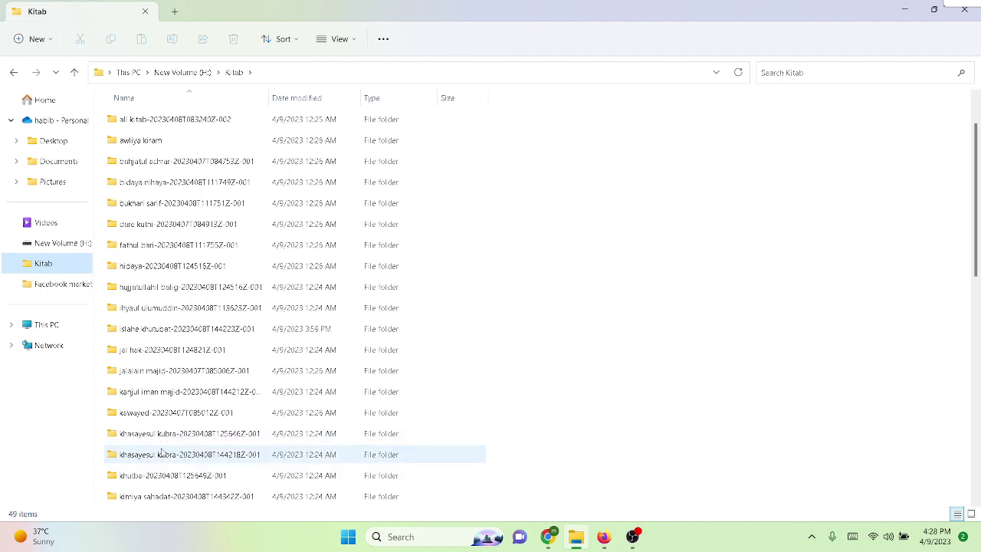
left_click(161, 454)
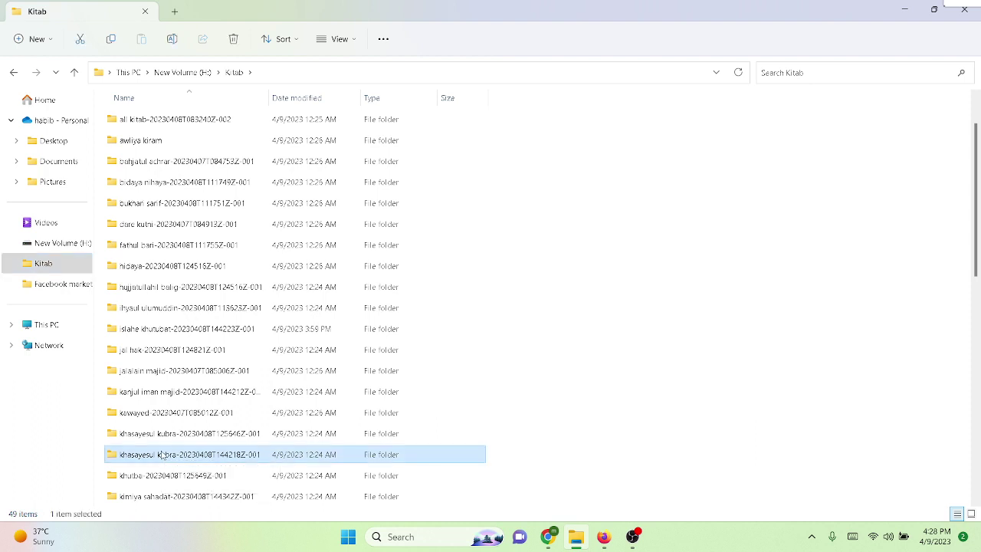
key("Delete")
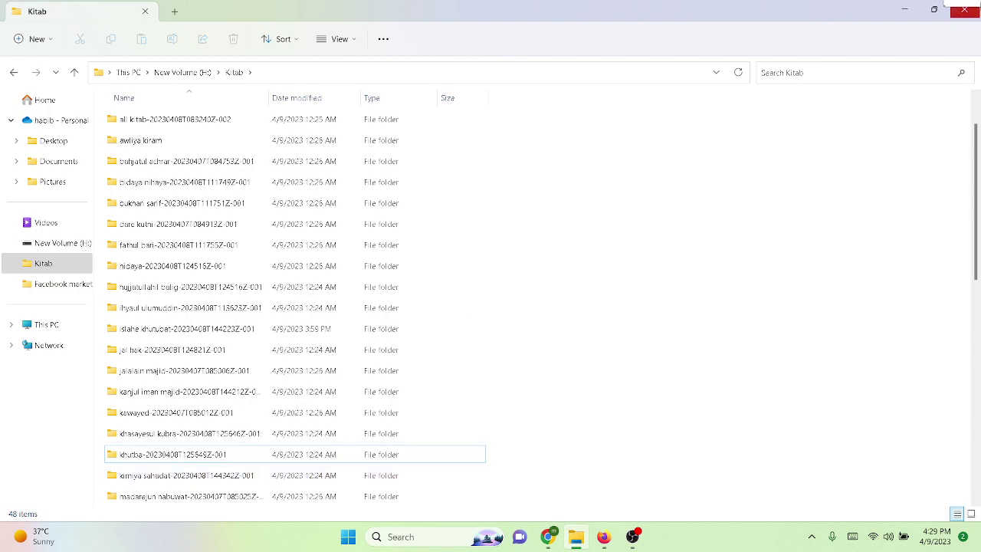
left_click(963, 9)
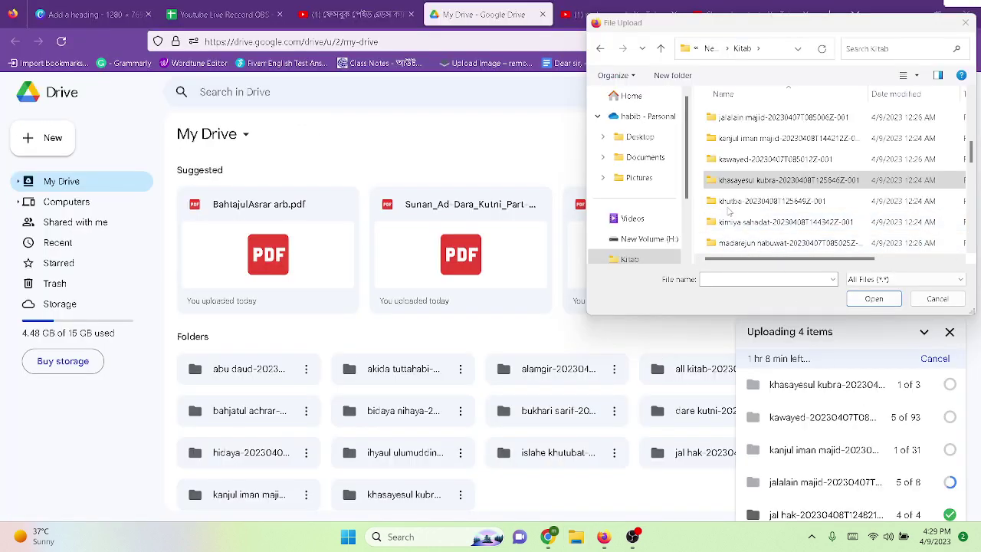
Upload the khutba-20230408T125649Z-001 and kimiya sahadat-20230408T144342Z-001 folders to My Drive
left_click_drag(728, 212, 524, 496)
left_click(763, 204)
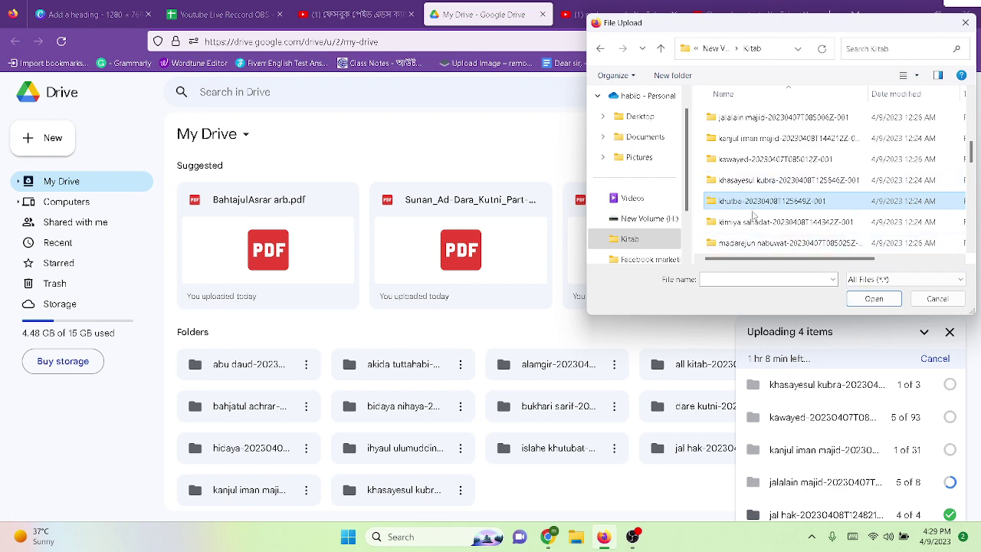
left_click_drag(755, 204, 601, 471)
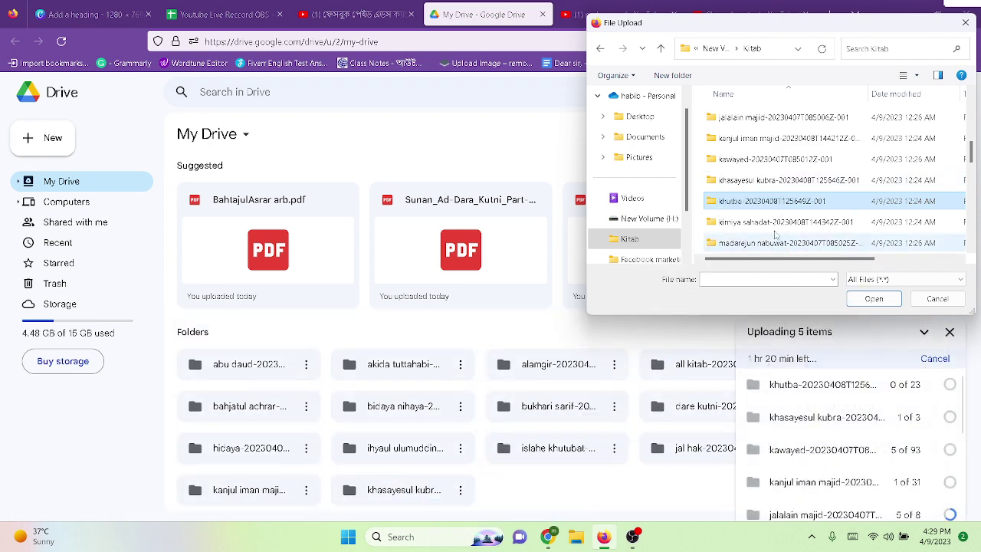
left_click(756, 229)
left_click_drag(755, 229, 591, 470)
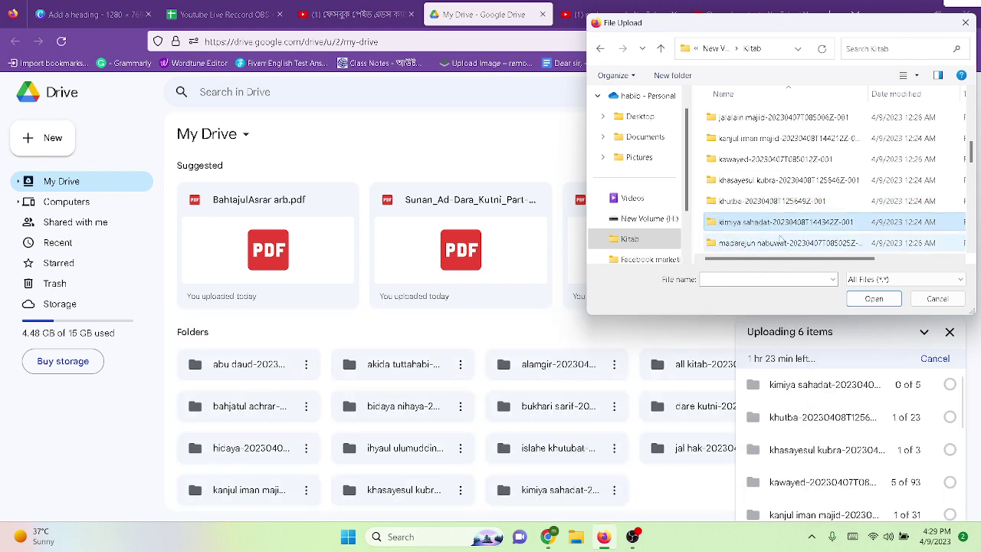
Try to upload the Kitab folders from madarejun nabuwat through torjuman in one batch, and return to the Kitab folder
left_click_drag(782, 241, 749, 256)
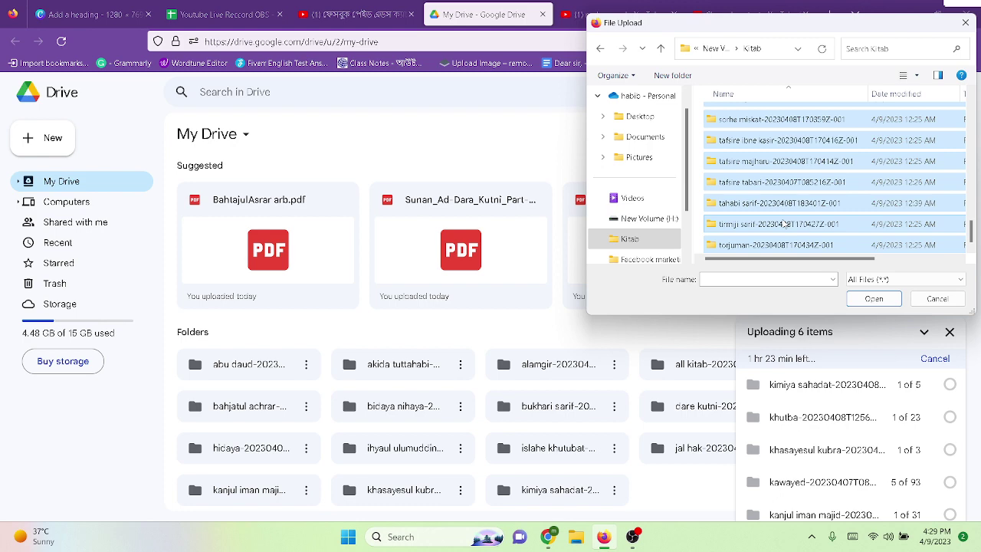
scroll(783, 223, "up", 5)
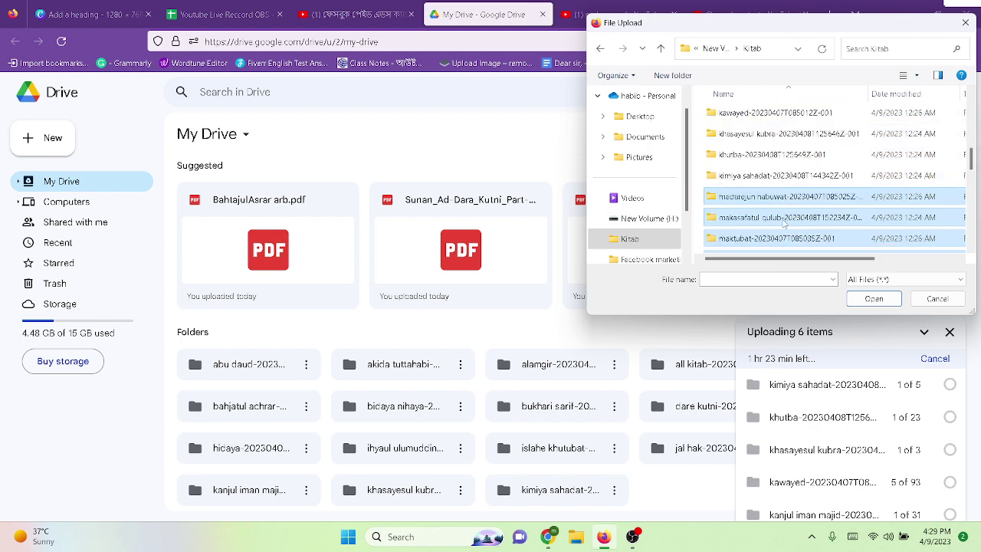
scroll(782, 224, "down", 3)
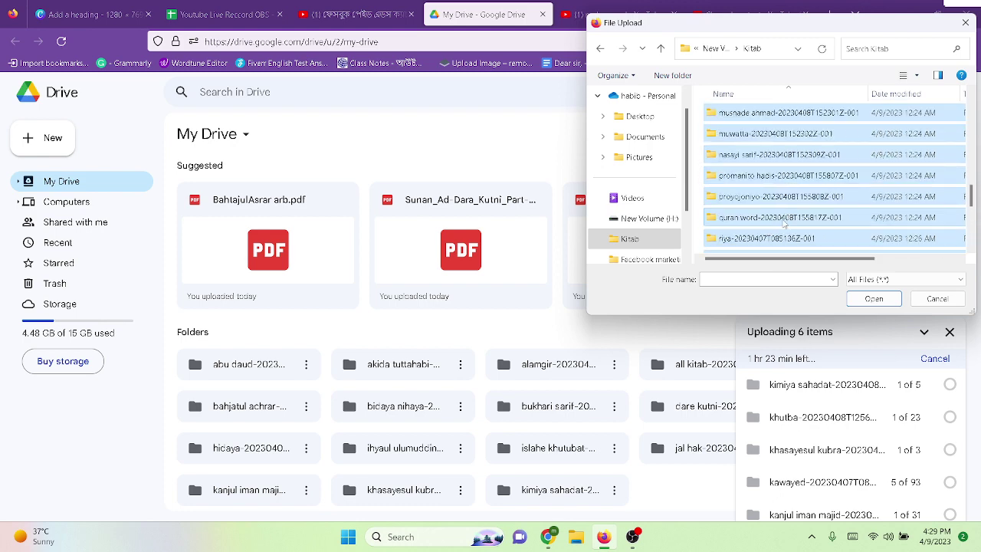
scroll(782, 224, "up", 3)
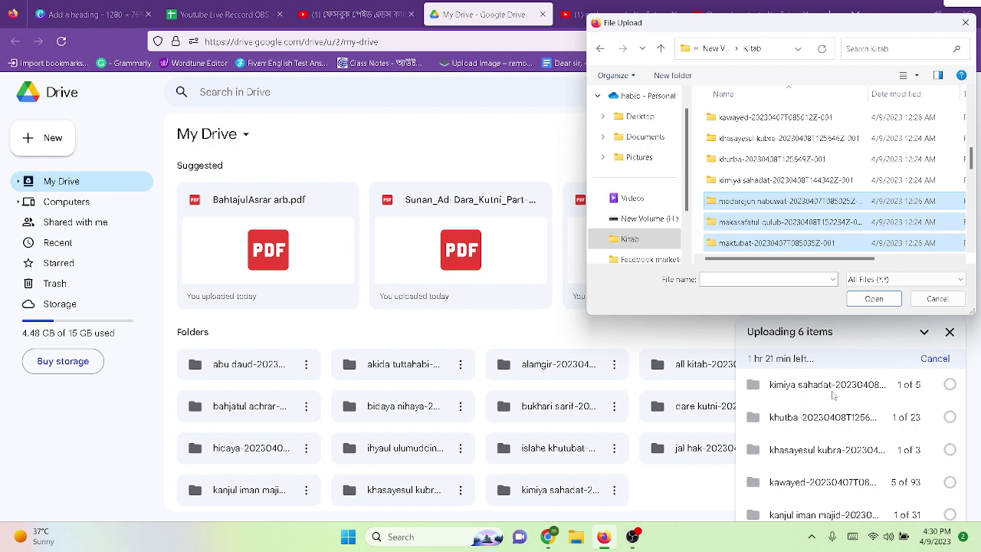
key("ctrl+a")
scroll(743, 207, "down", 5)
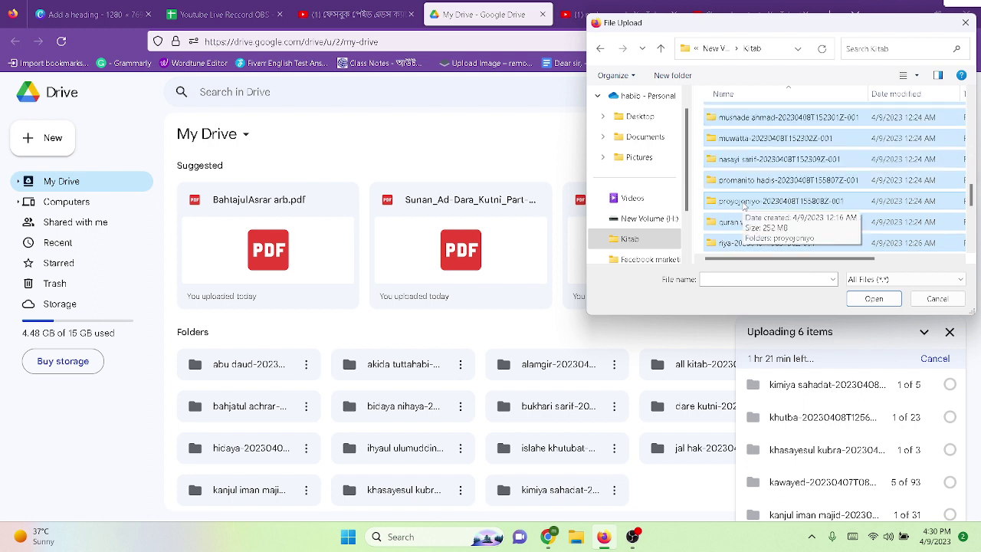
left_click(743, 206)
scroll(743, 207, "up", 5)
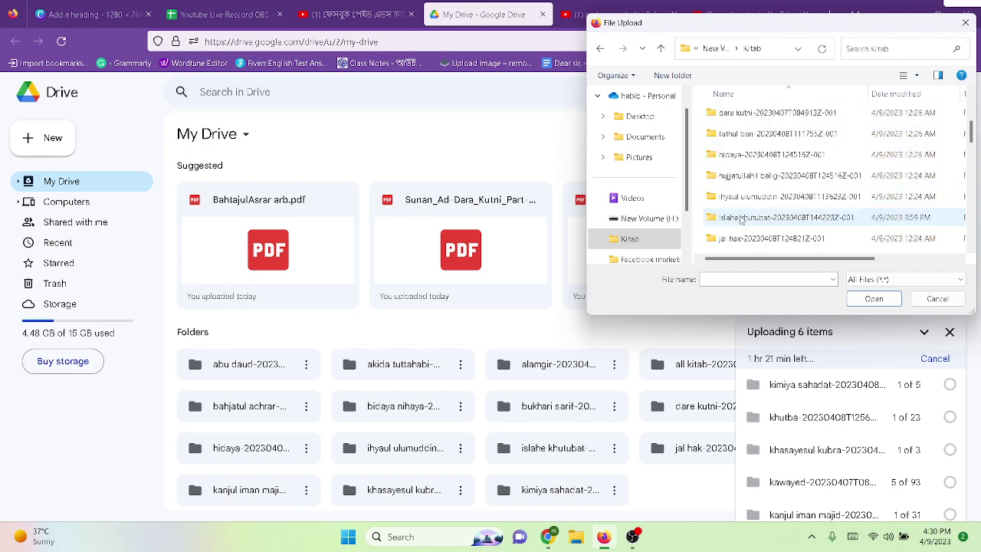
left_click(872, 298)
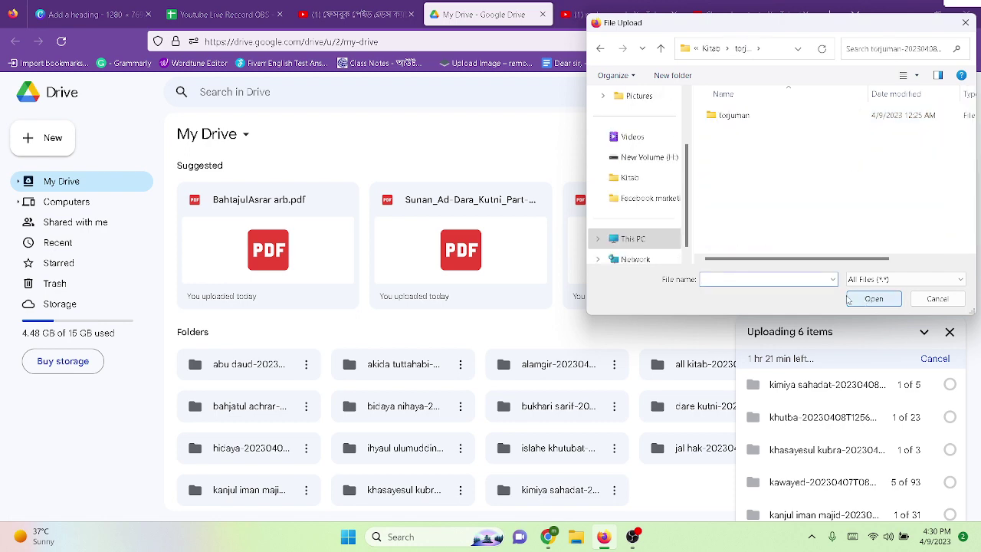
left_click(600, 49)
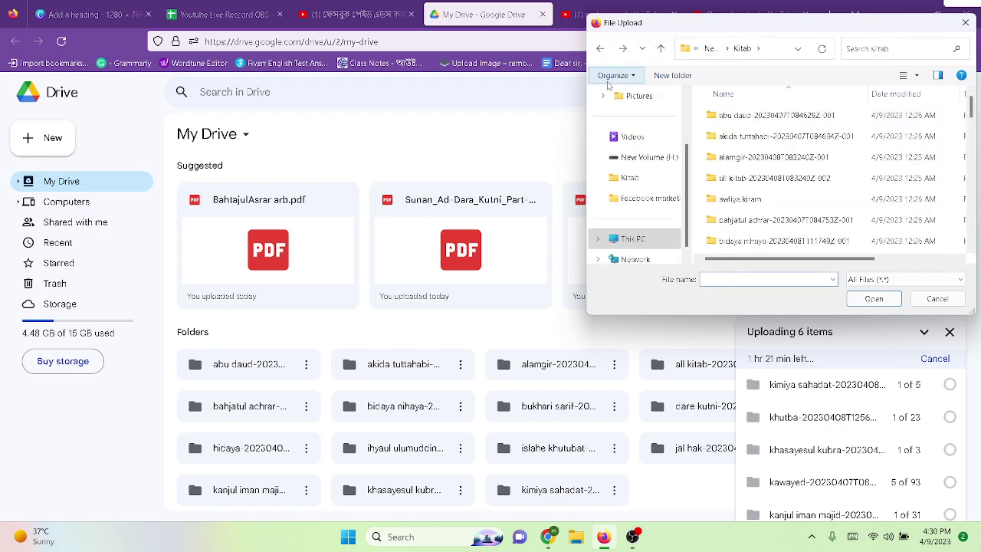
Upload all Kitab folders from makasafatul qulub-20230408T152234Z through torjuman-20230408T170434Z-001 to My Drive together
scroll(722, 210, "down", 7)
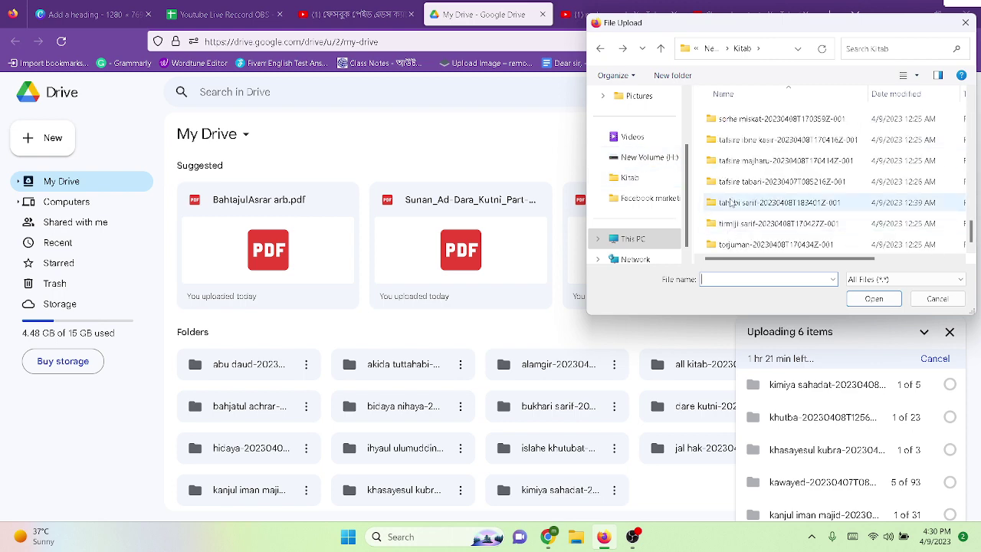
scroll(730, 202, "up", 5)
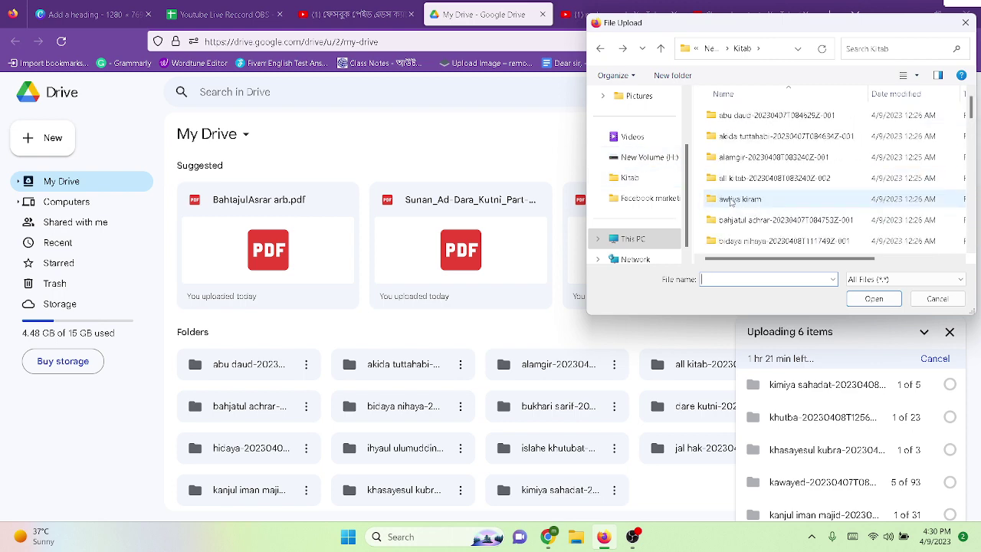
scroll(730, 202, "down", 2)
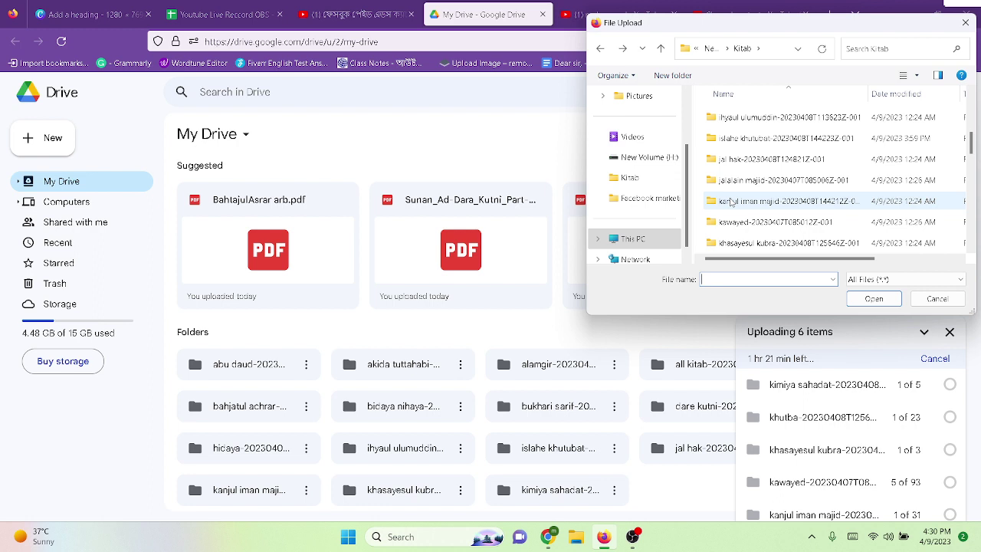
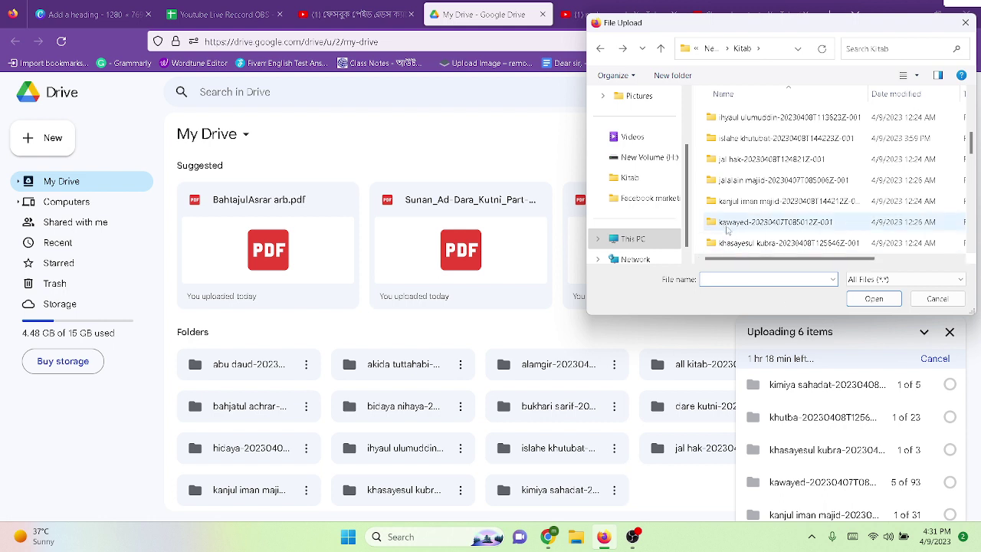
scroll(731, 223, "down", 2)
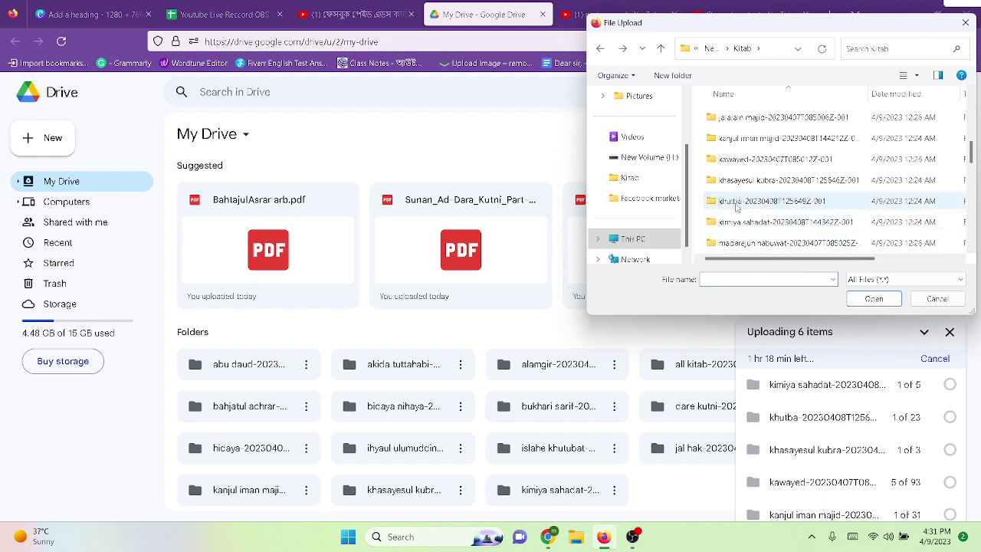
scroll(739, 231, "down", 1)
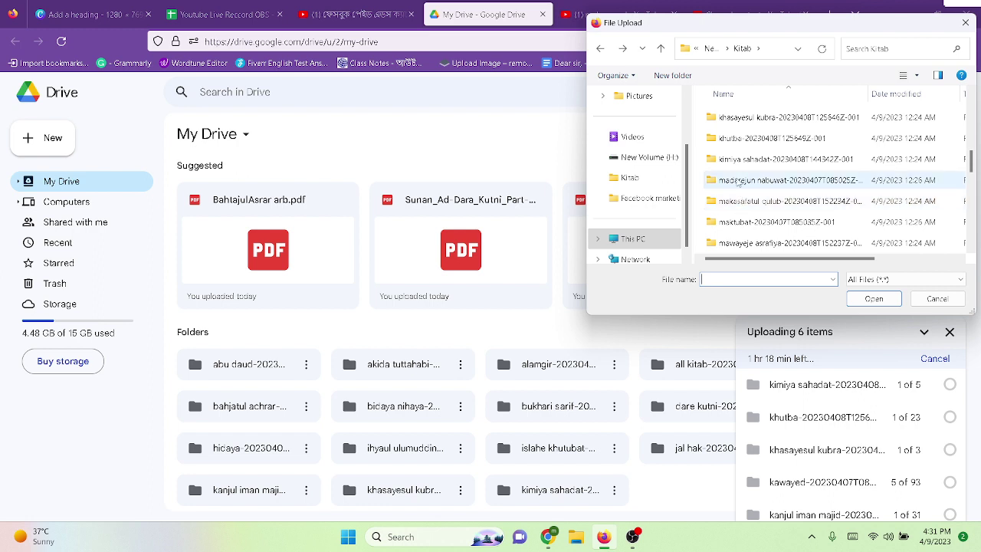
scroll(739, 191, "down", 1)
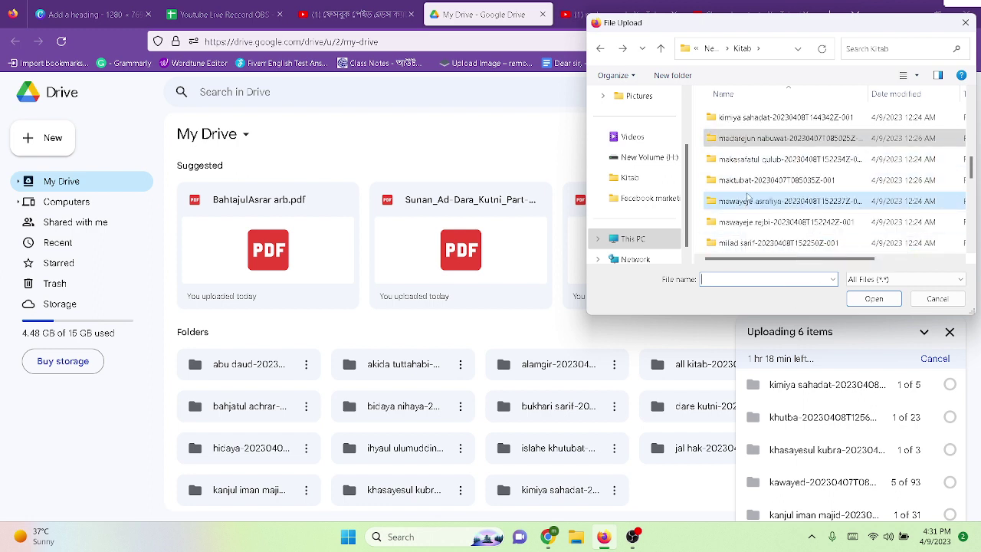
scroll(747, 177, "up", 1)
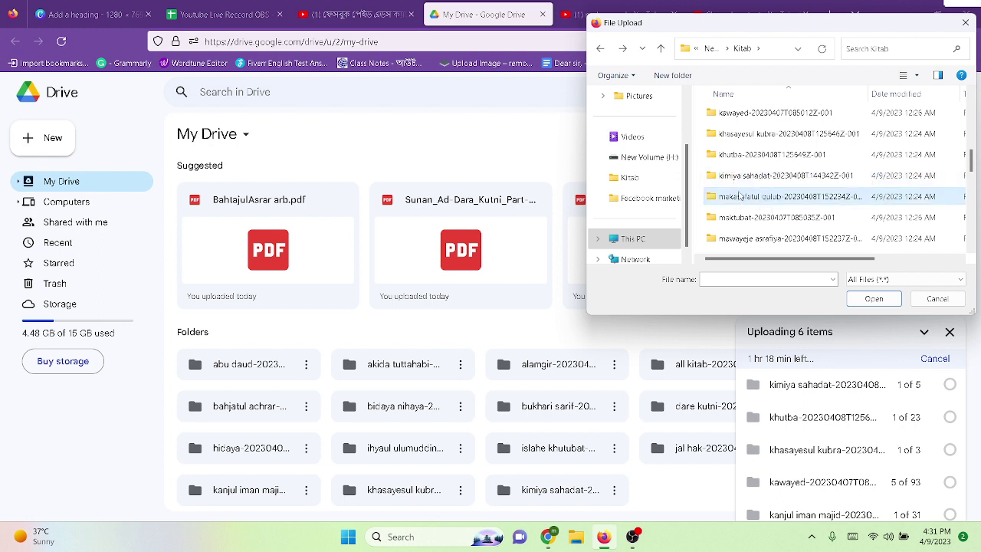
left_click(738, 196)
left_click_drag(738, 196, 790, 285)
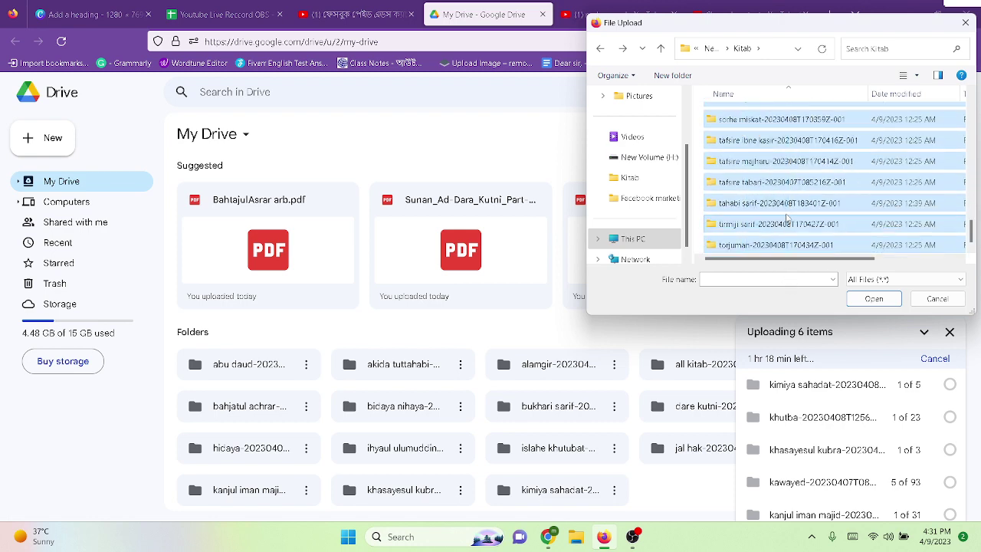
left_click_drag(785, 200, 634, 472)
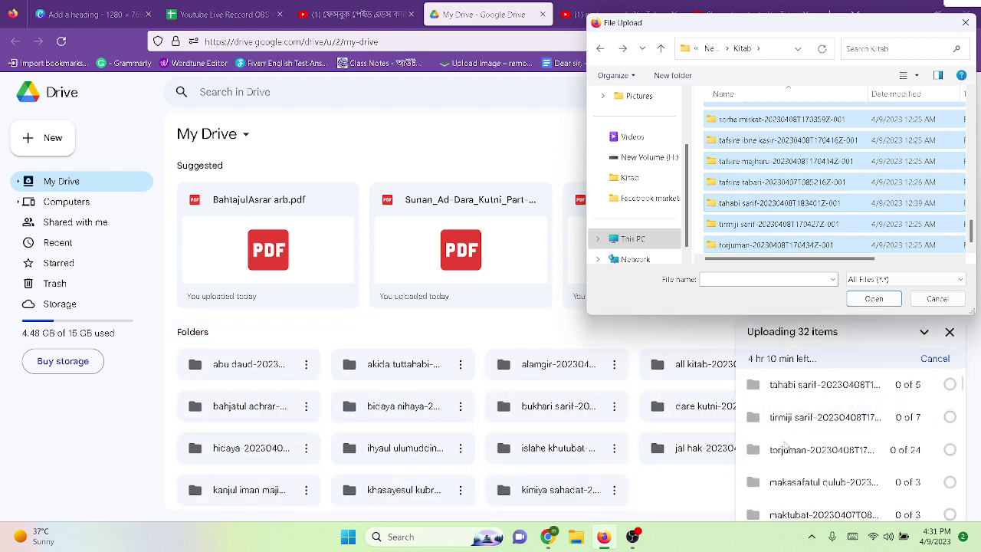
Look through the Google Drive upload list from the queued folders to the completed ones, and close the file picker
scroll(797, 444, "down", 10)
scroll(808, 443, "up", 5)
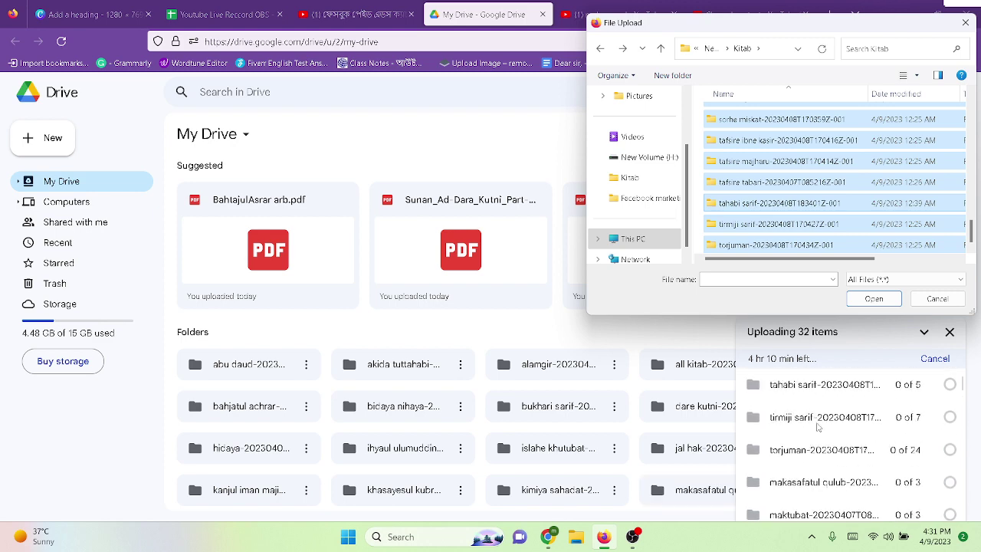
scroll(818, 427, "down", 3)
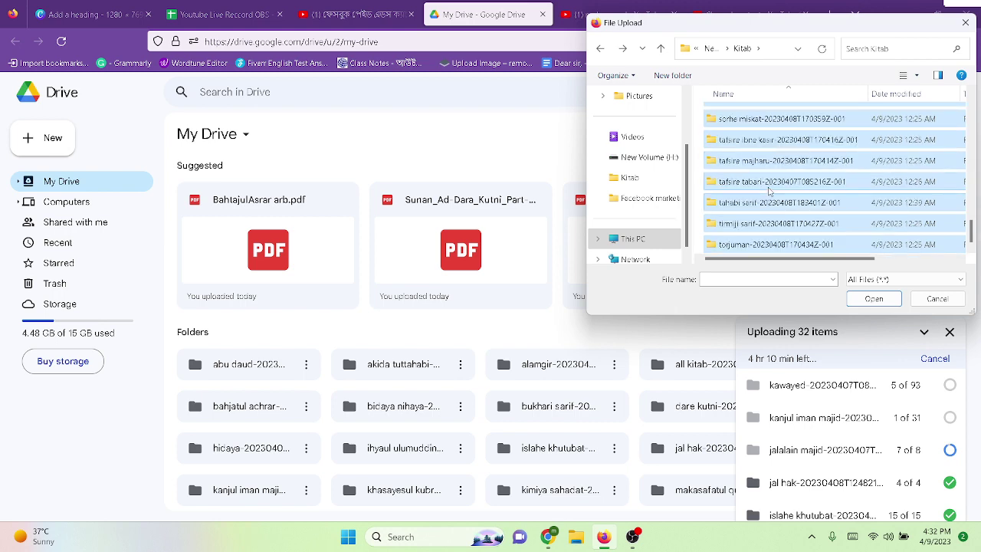
scroll(848, 412, "up", 5)
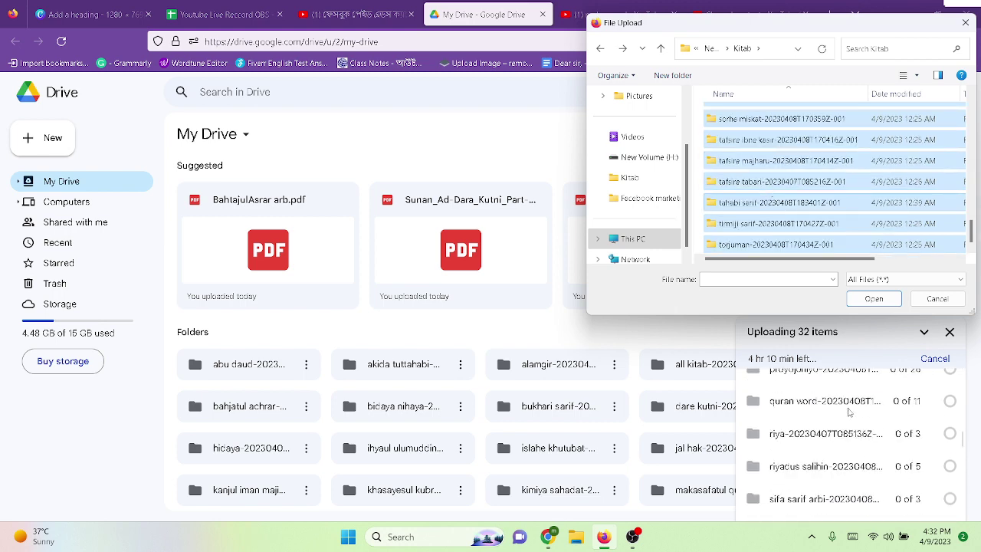
scroll(848, 412, "down", 6)
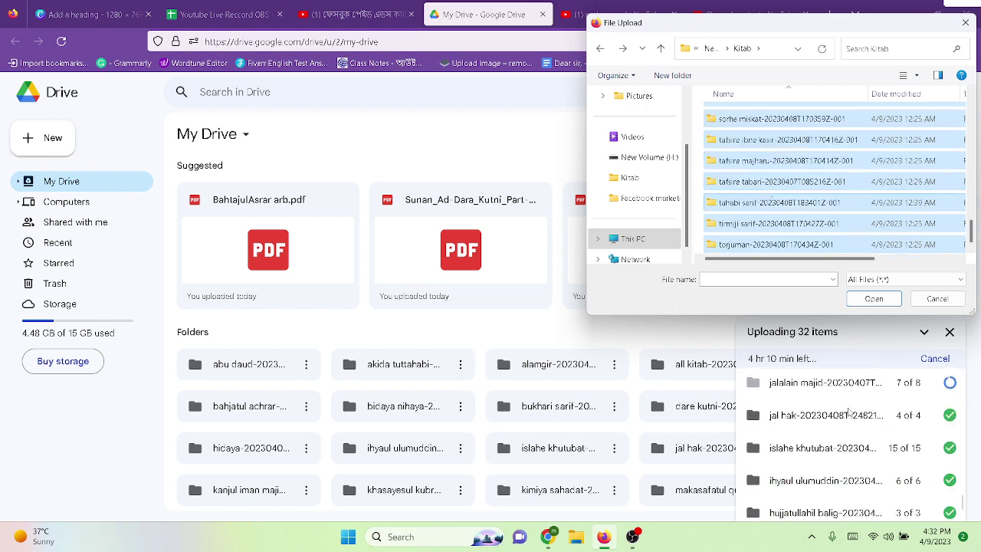
scroll(848, 412, "down", 1)
scroll(848, 412, "up", 5)
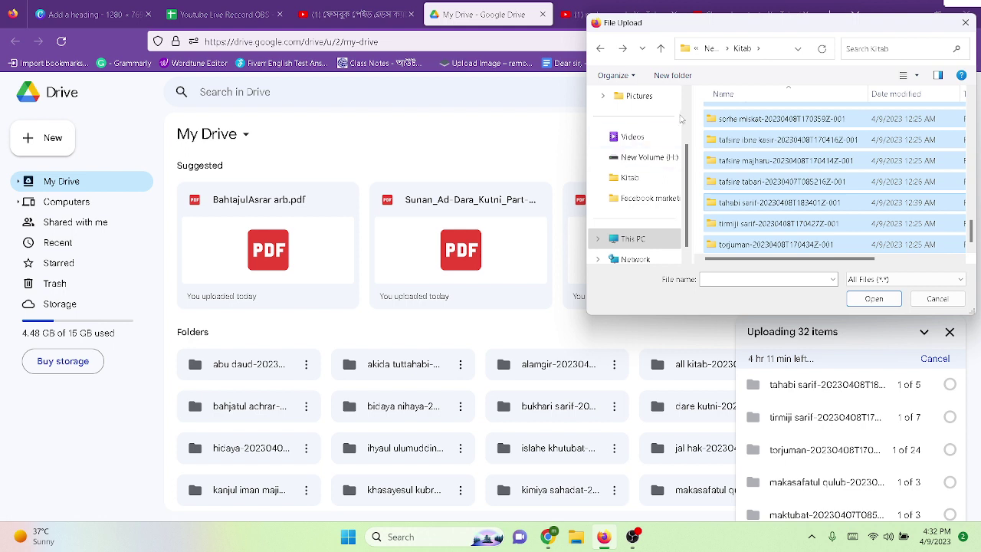
left_click(965, 23)
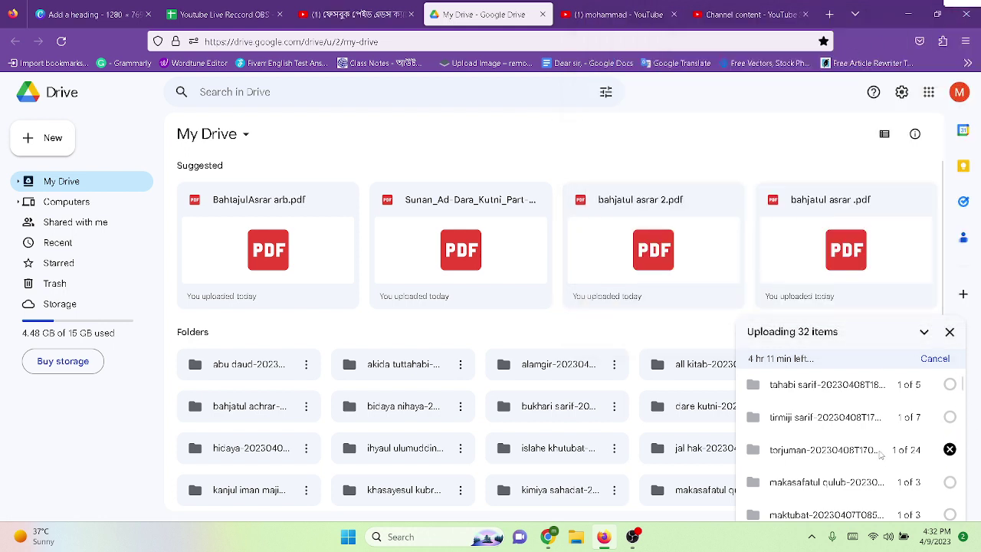
scroll(884, 444, "down", 5)
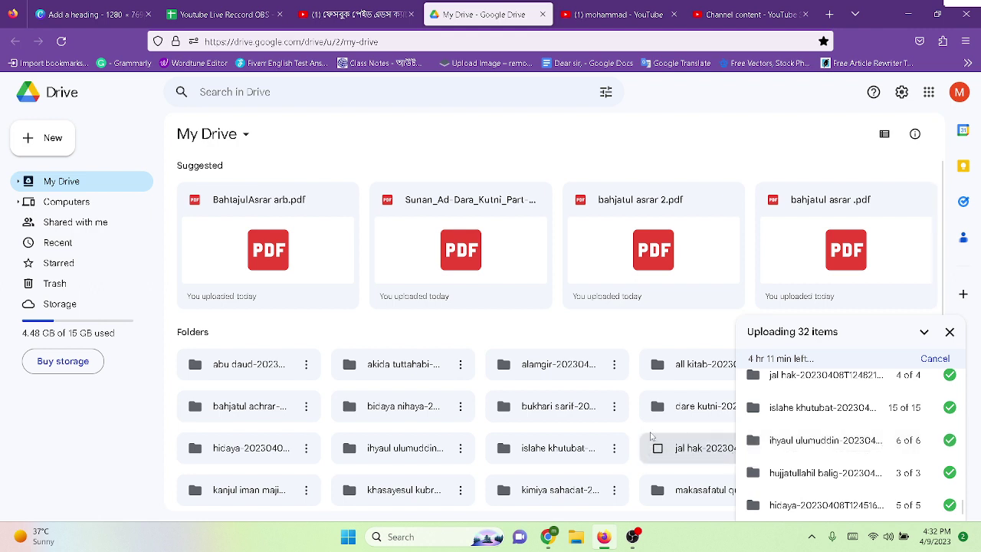
scroll(804, 441, "up", 4)
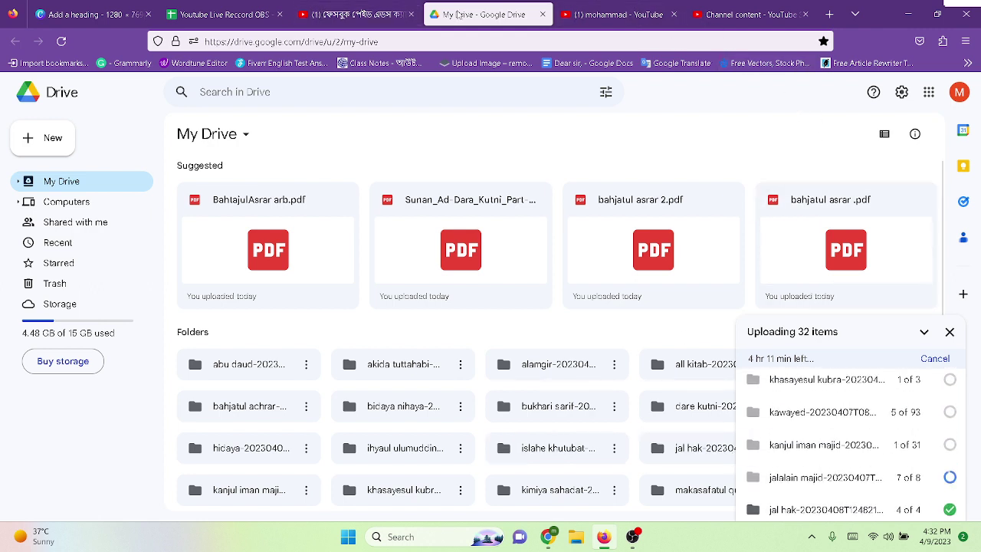
Switch to the Part 4 Facebook Ads campaign lesson on YouTube, play it to the website Custom Audience criteria, and pause
left_click(624, 13)
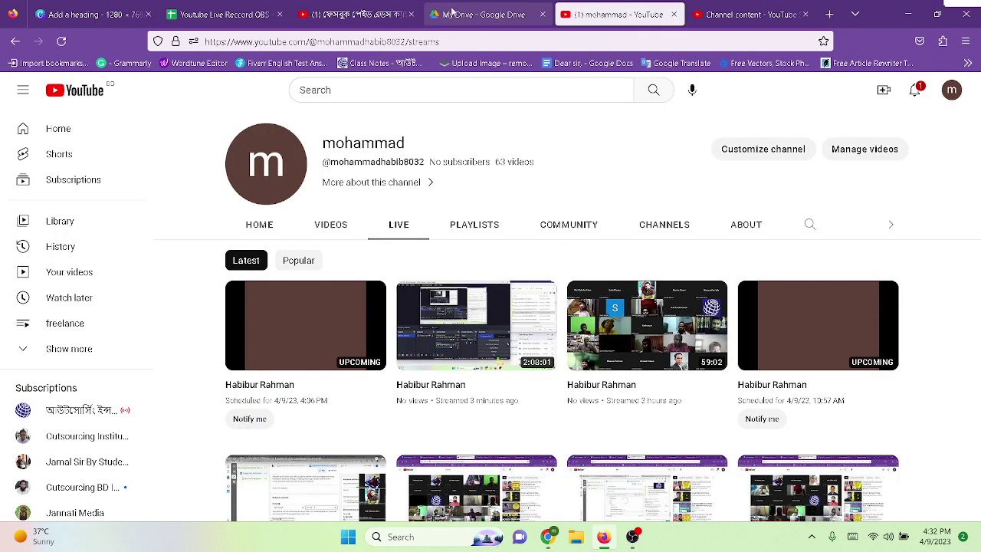
left_click(486, 14)
left_click(375, 13)
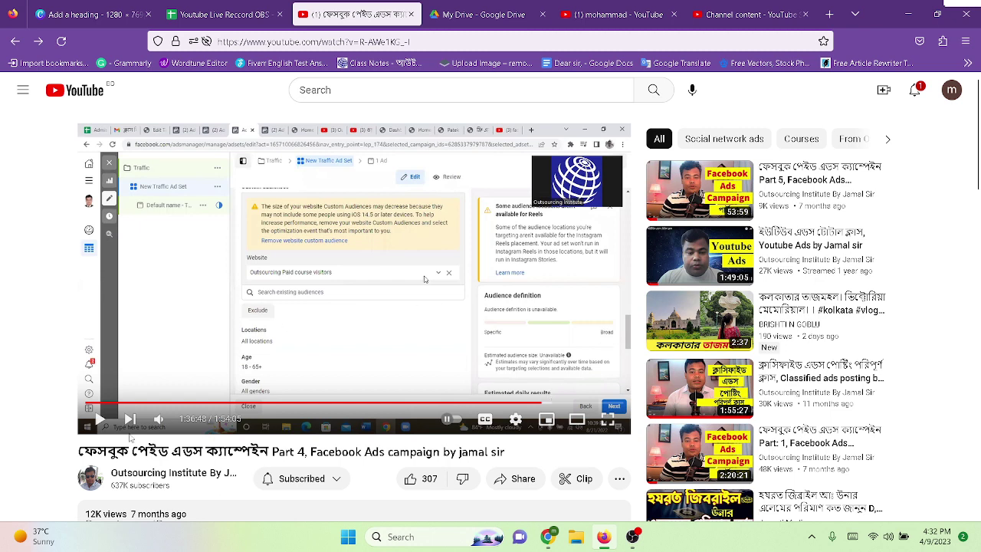
left_click(392, 311)
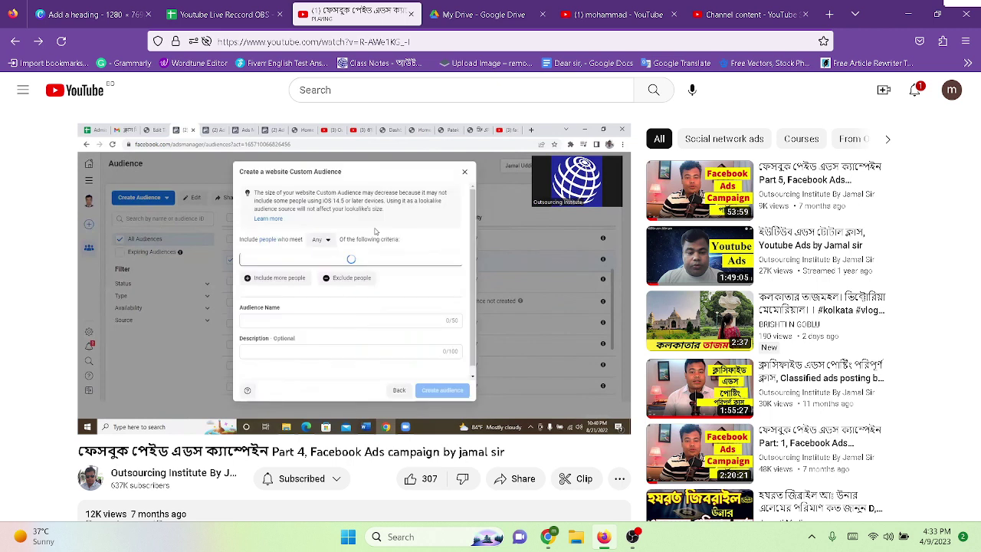
left_click(342, 301)
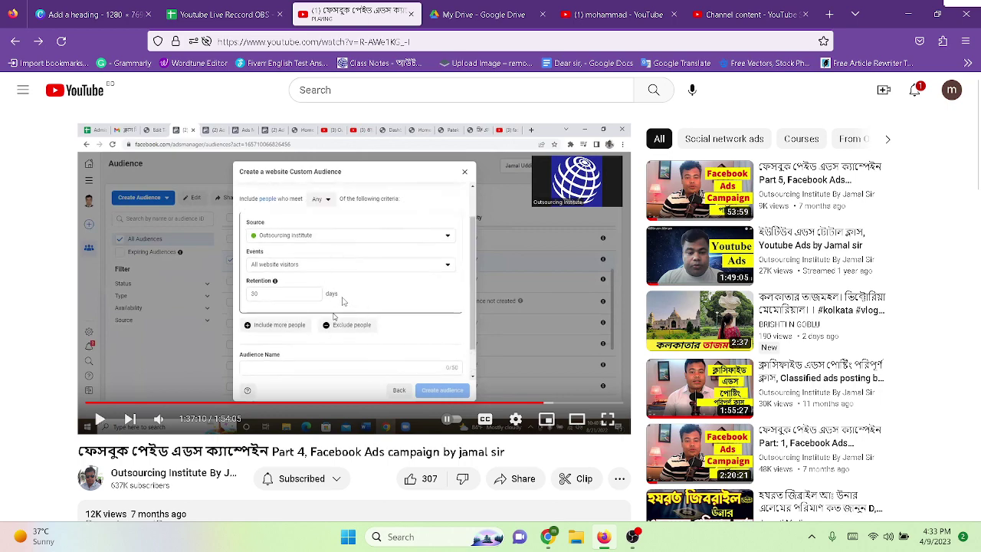
Glance over the lesson's description and comments, and show the paused video in full screen
scroll(442, 293, "down", 5)
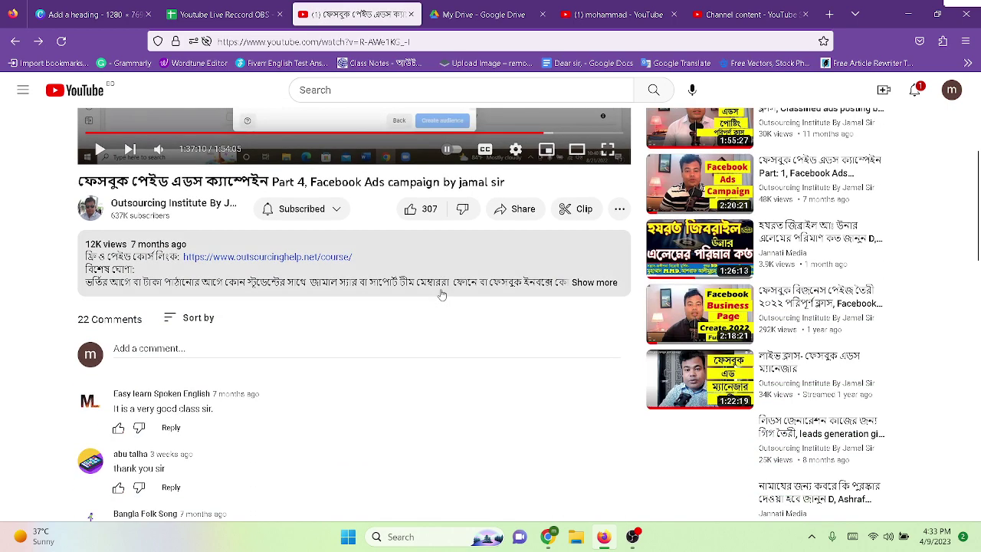
scroll(557, 242, "up", 5)
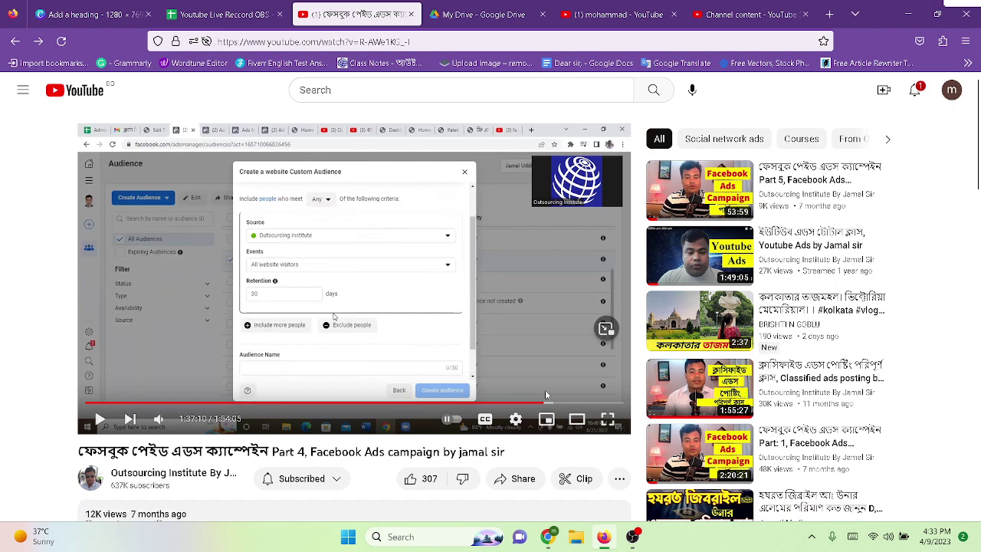
left_click(612, 424)
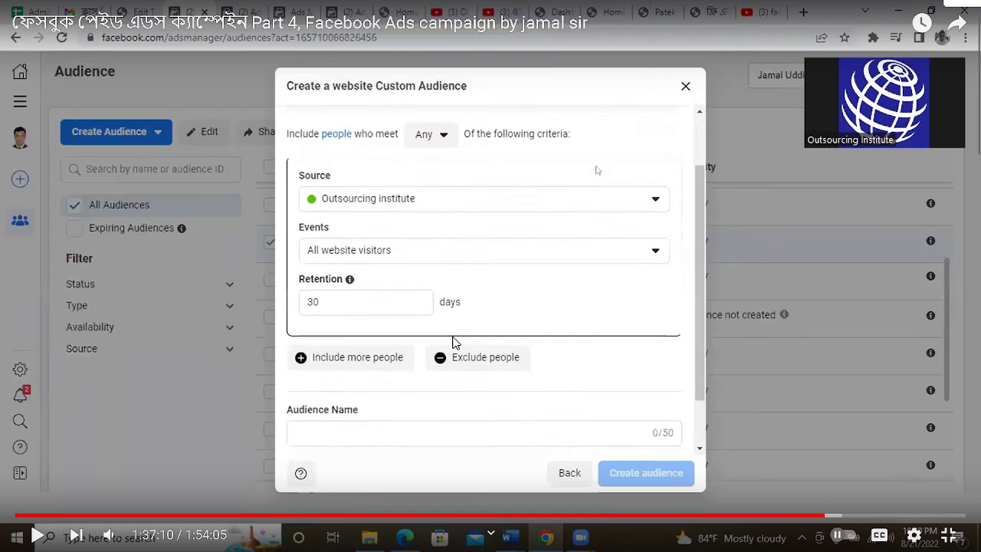
scroll(623, 274, "down", 4)
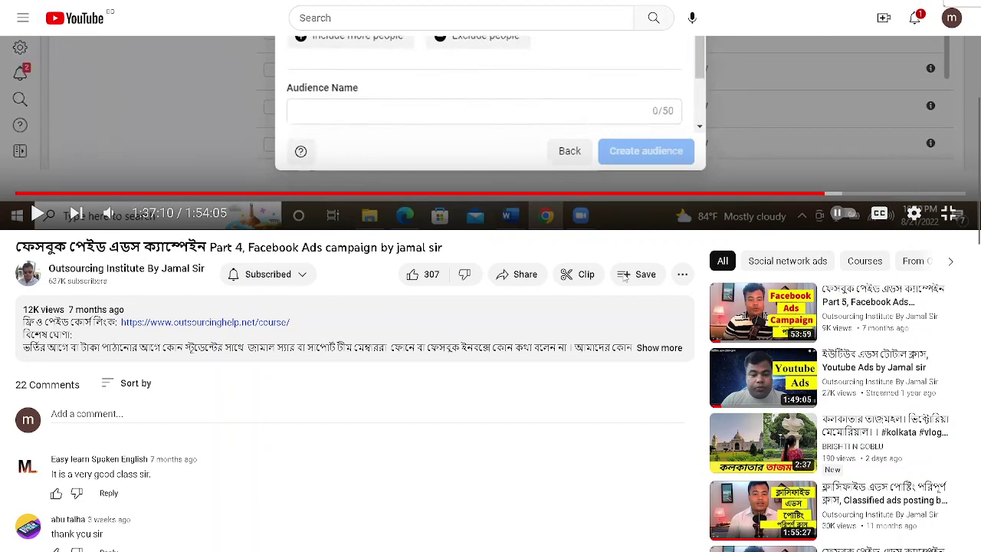
scroll(622, 275, "up", 4)
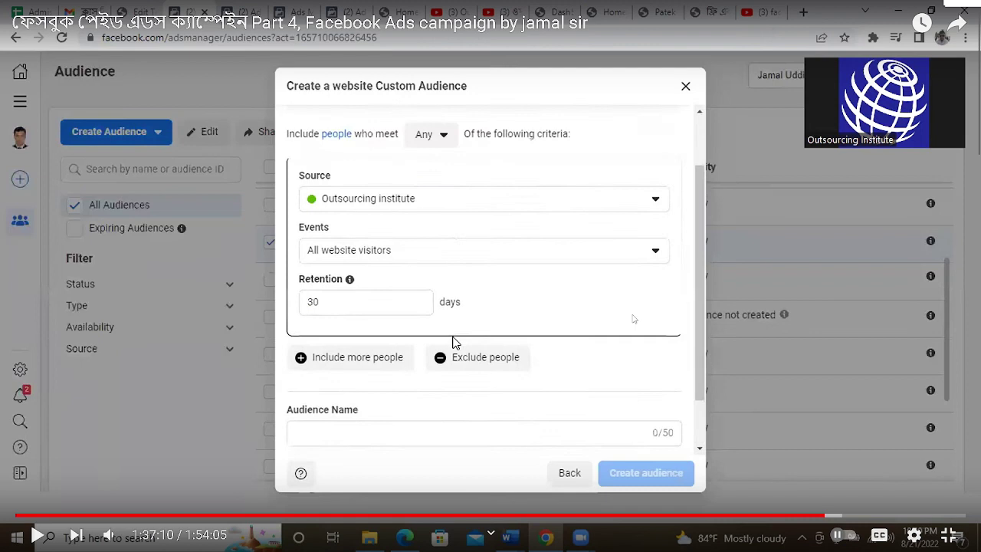
Resume the paused full-screen lesson on website Custom Audiences
left_click(632, 318)
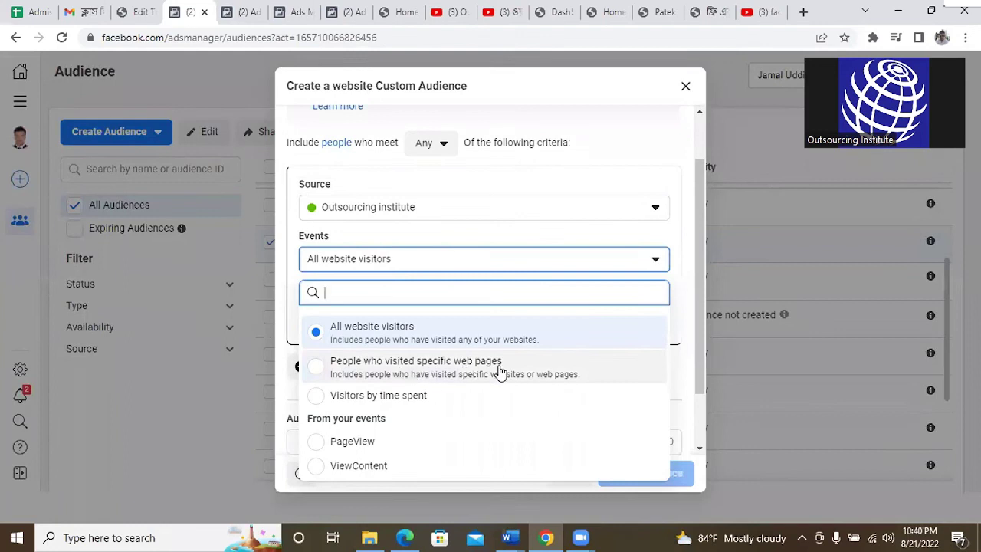
Try the Visitors by time spent event with the 25% and 5% percentiles, and close the Custom Audience form without creating it
left_click(379, 395)
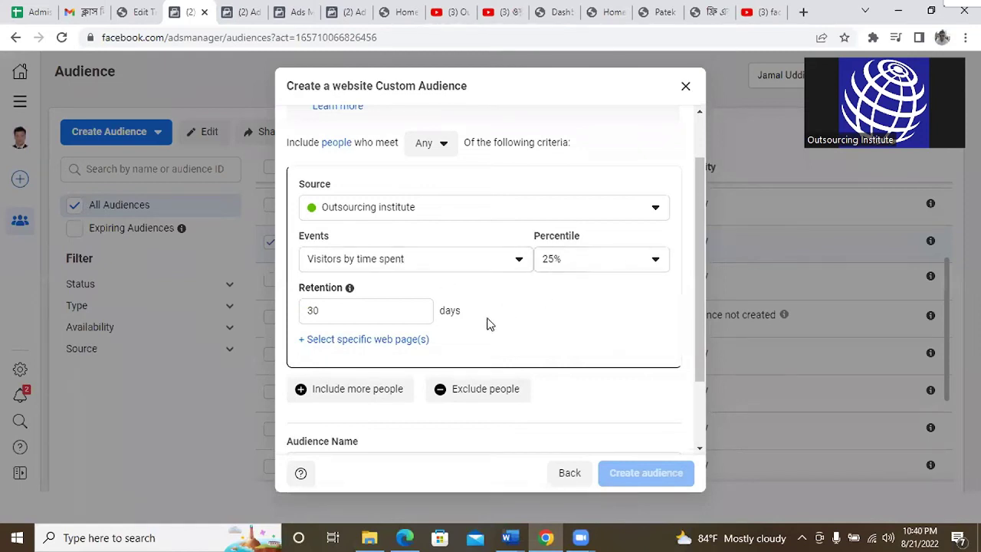
left_click(591, 265)
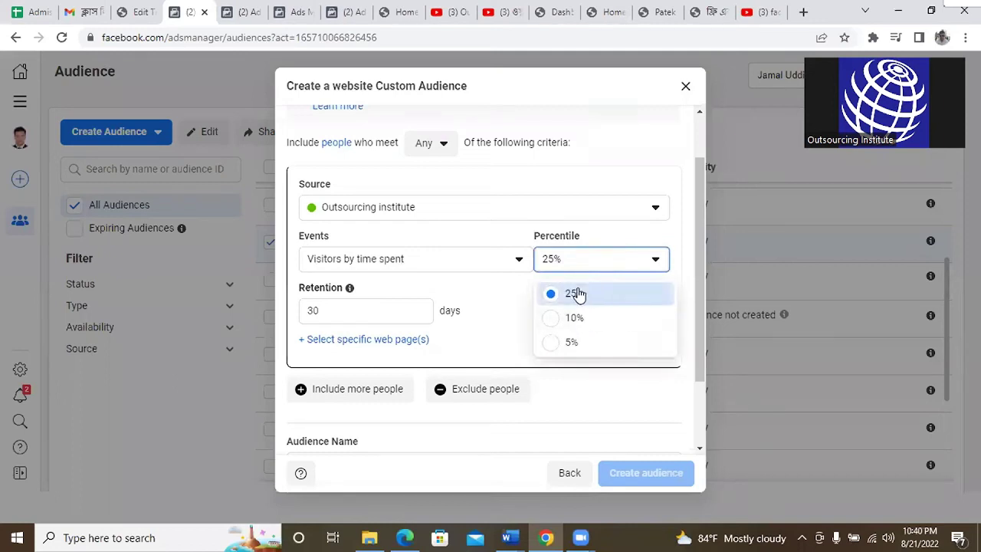
left_click(576, 294)
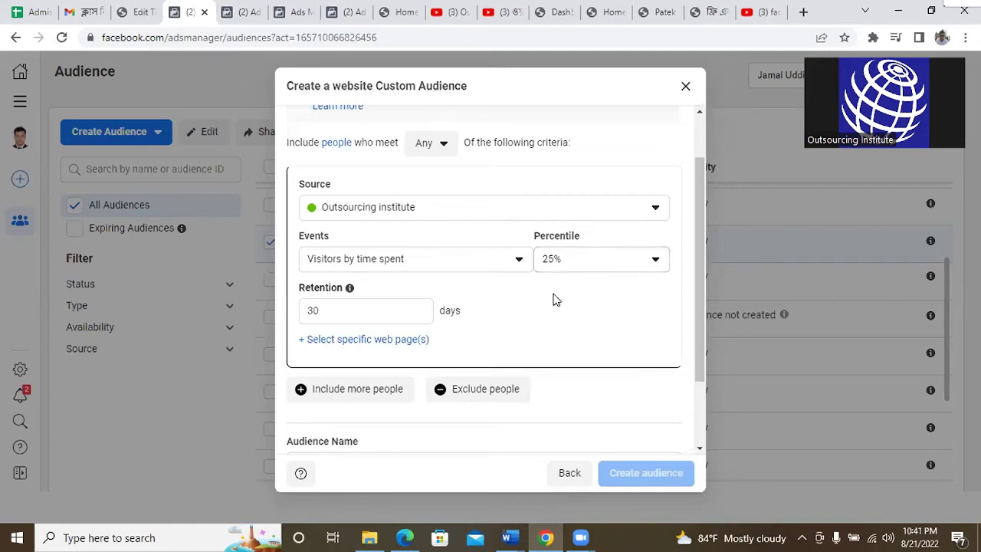
left_click(573, 263)
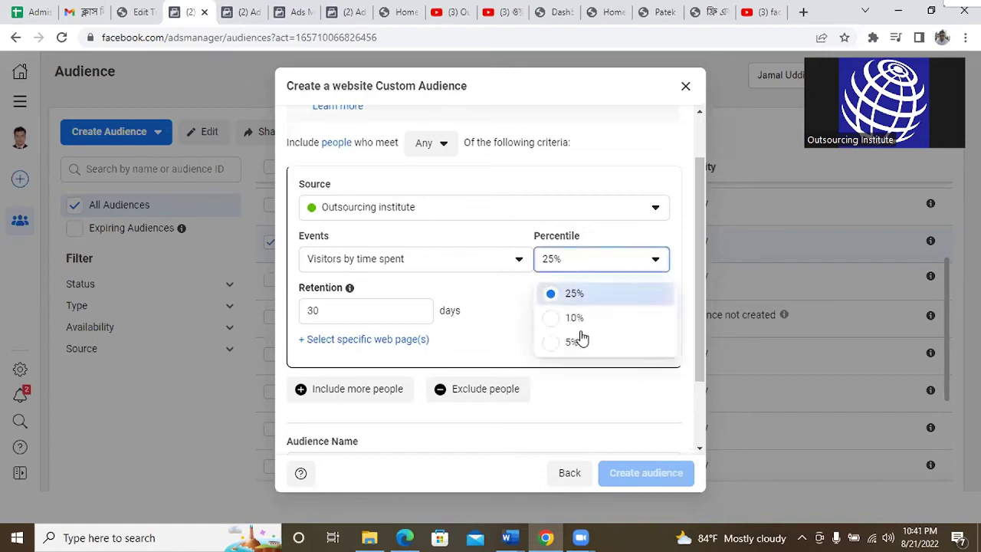
left_click(551, 345)
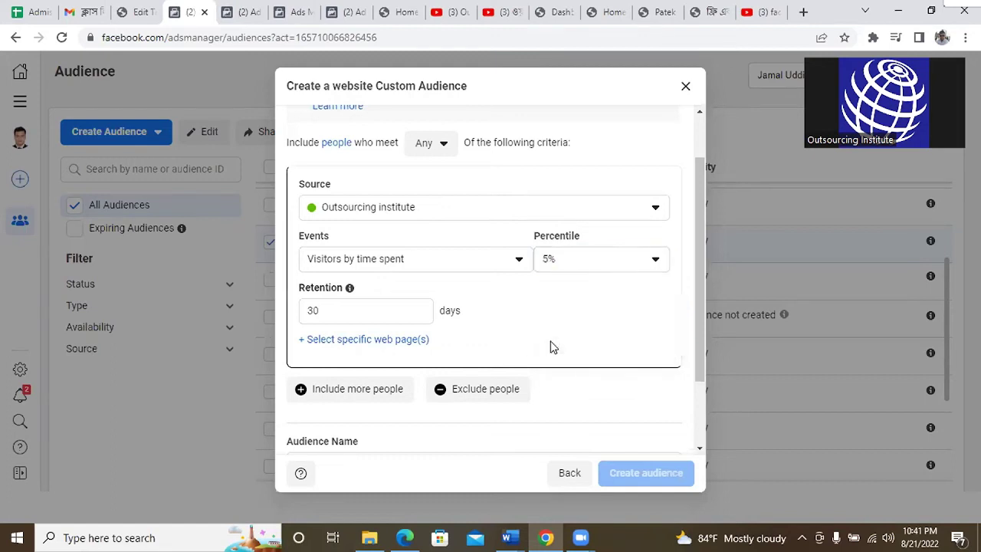
left_click(579, 261)
left_click(575, 299)
scroll(491, 344, "down", 2)
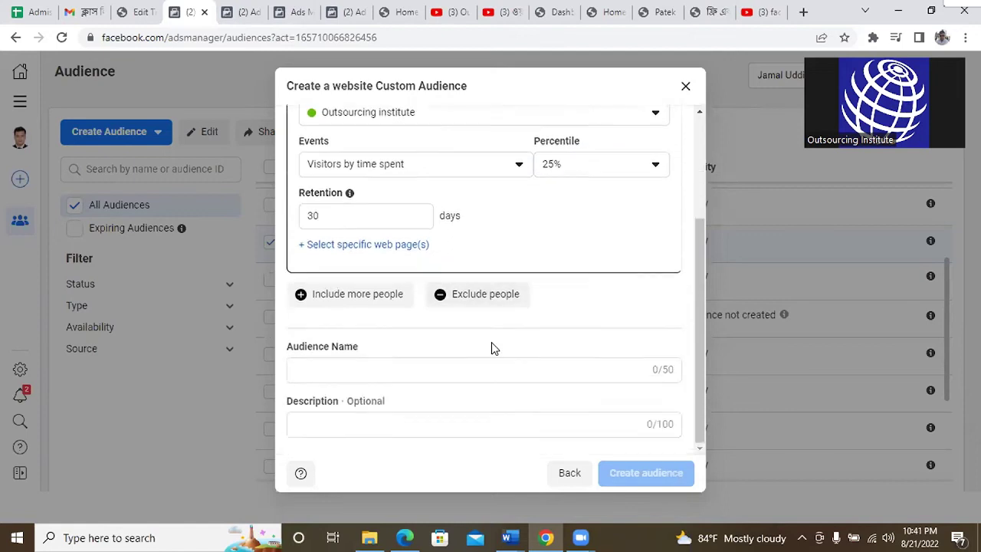
left_click(685, 88)
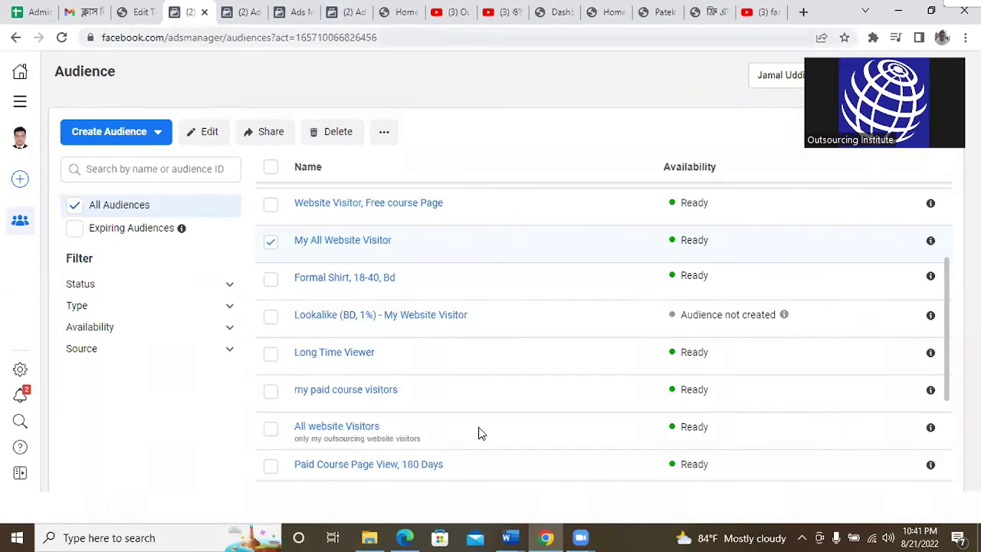
Switch to the Facebook pixel document in Edge and highlight the Pixel Setup, Events Create and Custom Audience Create notes in turn
left_click(403, 536)
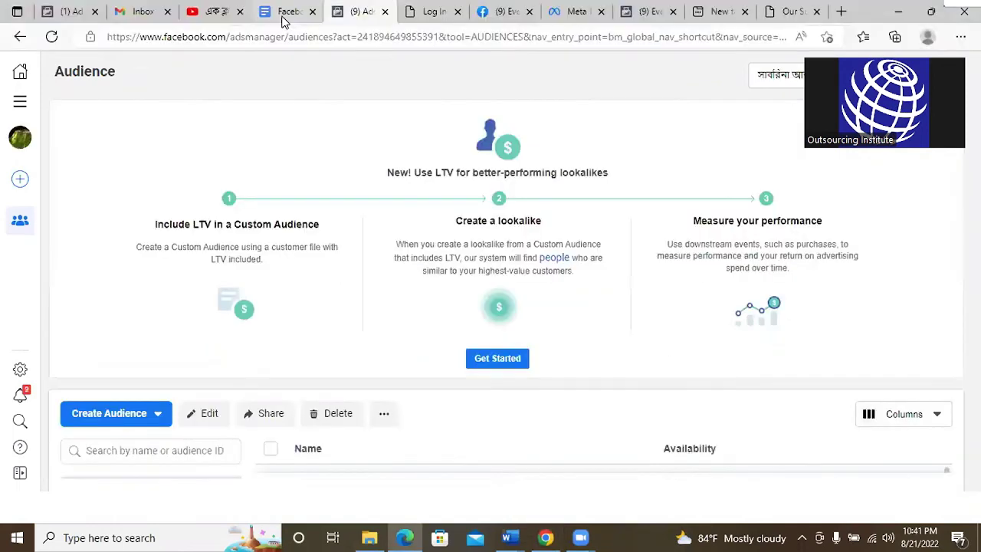
left_click(284, 11)
scroll(424, 283, "up", 5)
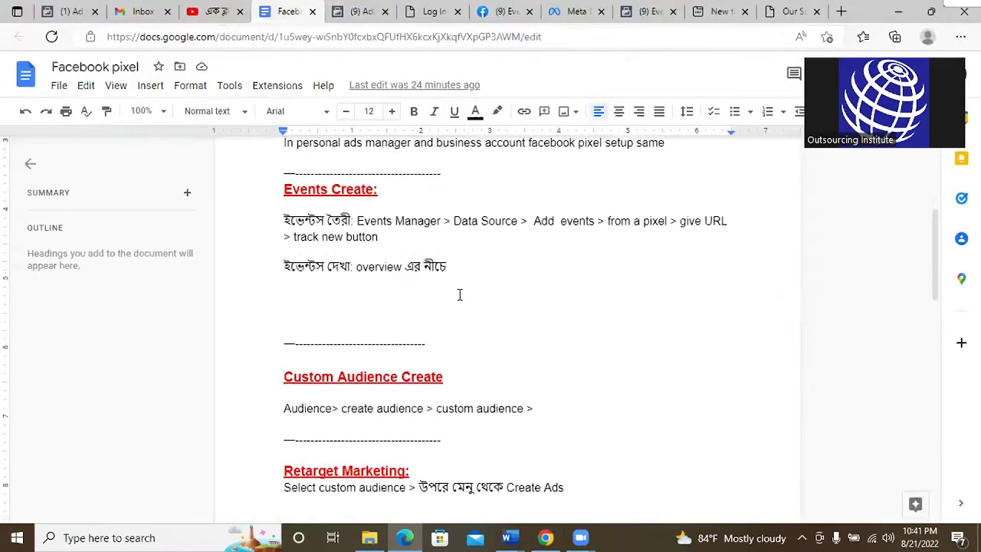
scroll(455, 299, "down", 3)
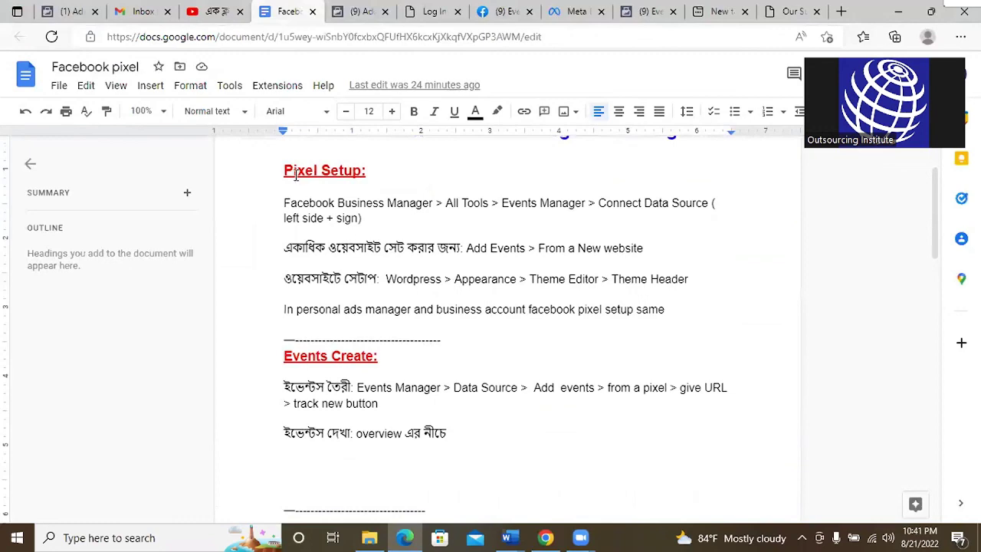
left_click_drag(283, 170, 633, 320)
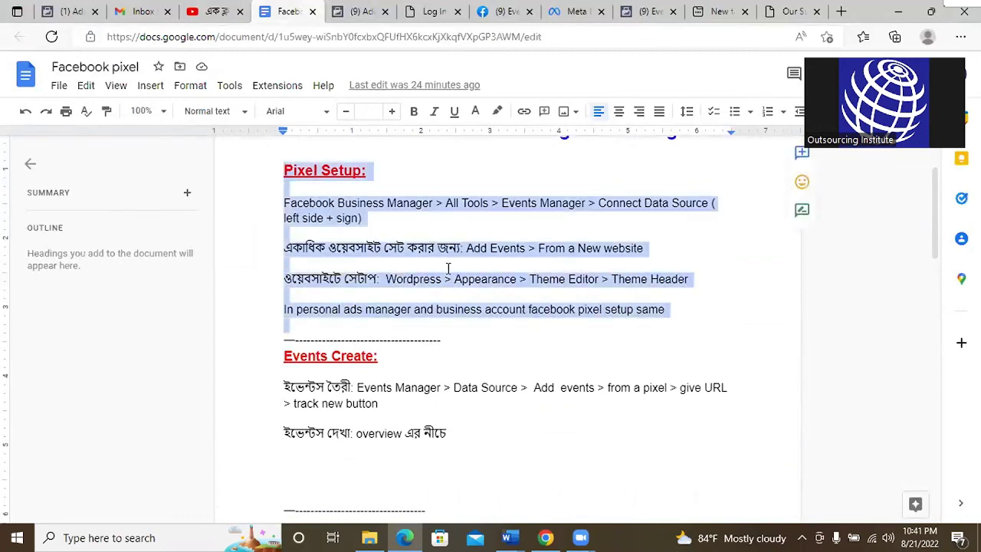
scroll(448, 268, "down", 4)
left_click_drag(284, 181, 471, 266)
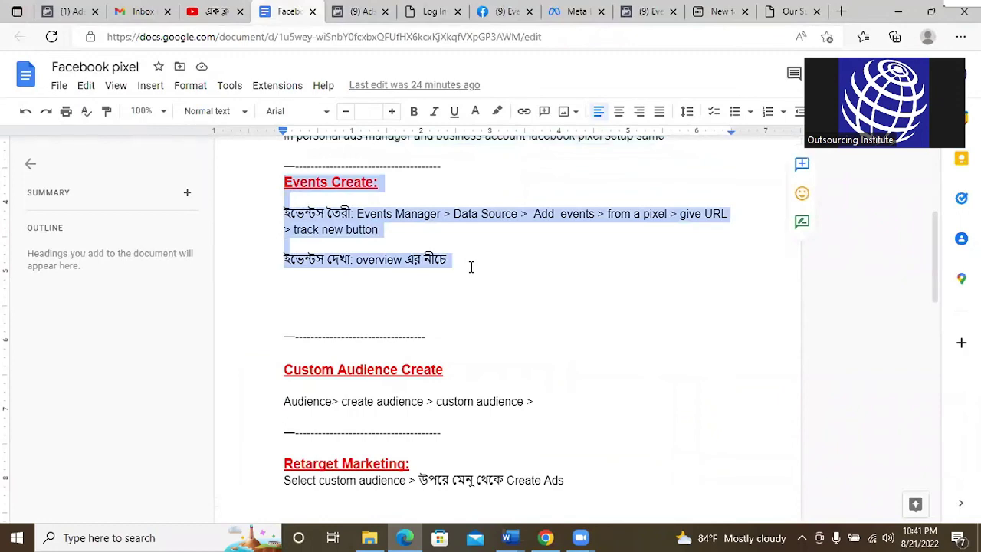
scroll(472, 267, "down", 3)
left_click_drag(285, 253, 514, 305)
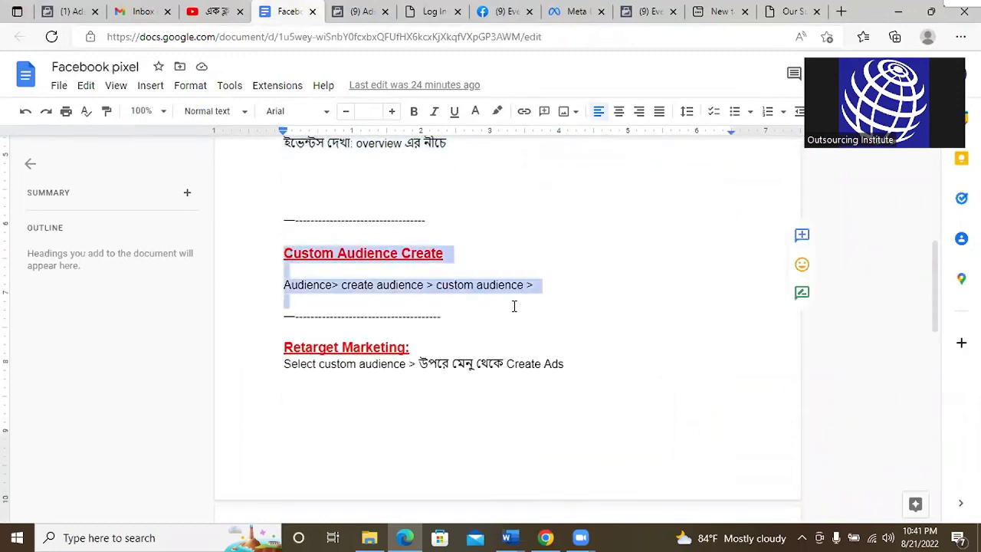
Reread the notes between Pixel Setup and Custom Audience Create, and place the cursor in the Events Create heading
scroll(573, 308, "up", 4)
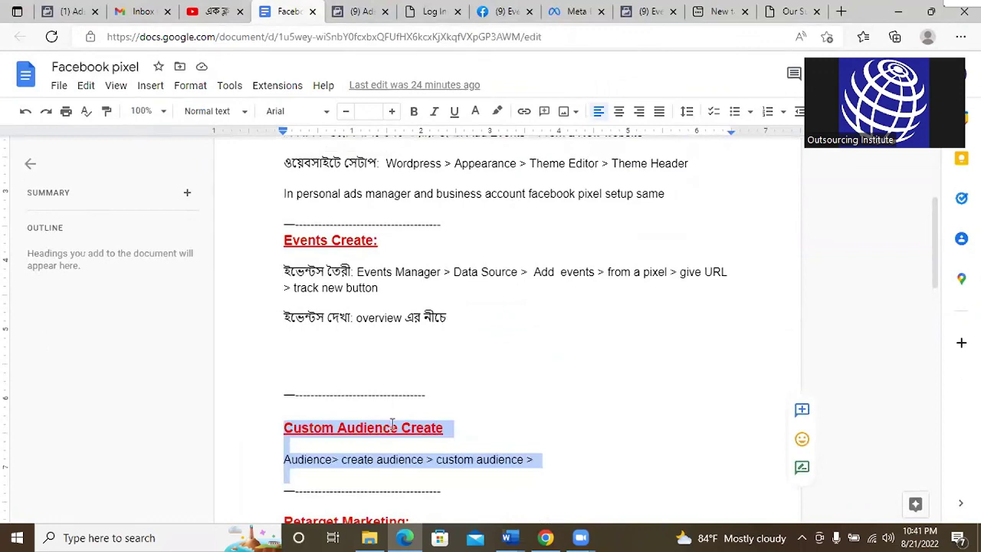
scroll(390, 422, "up", 3)
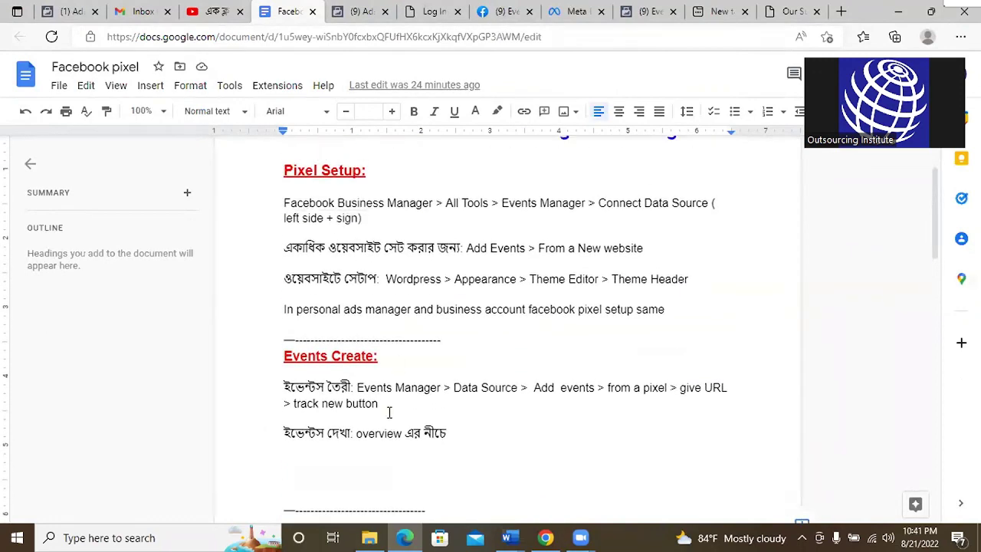
scroll(389, 414, "down", 3)
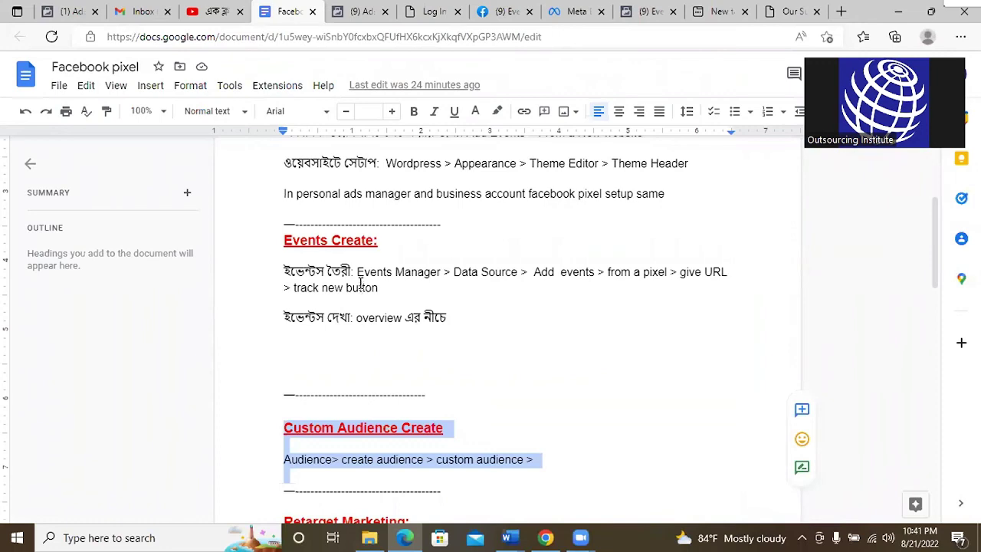
scroll(405, 329, "up", 1)
scroll(405, 322, "down", 3)
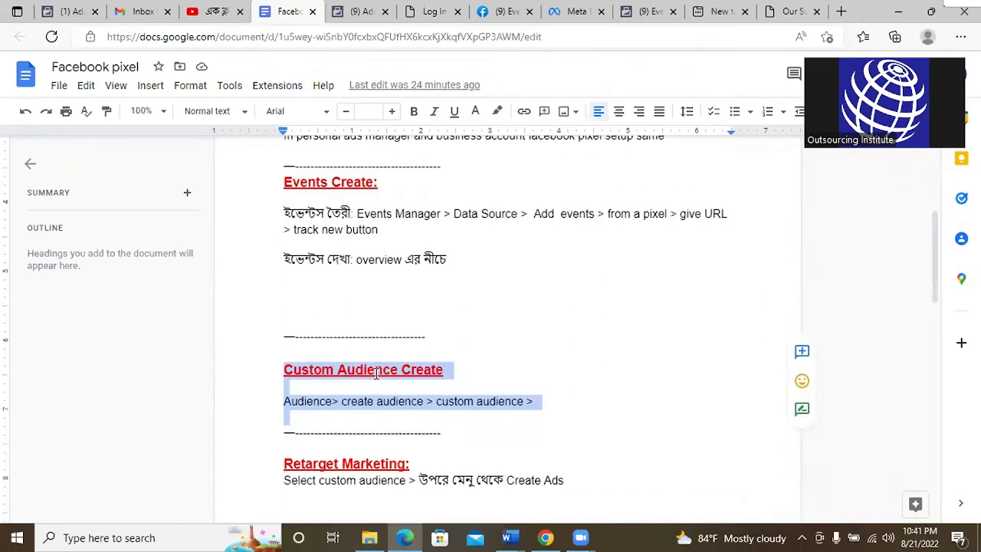
scroll(375, 373, "up", 1)
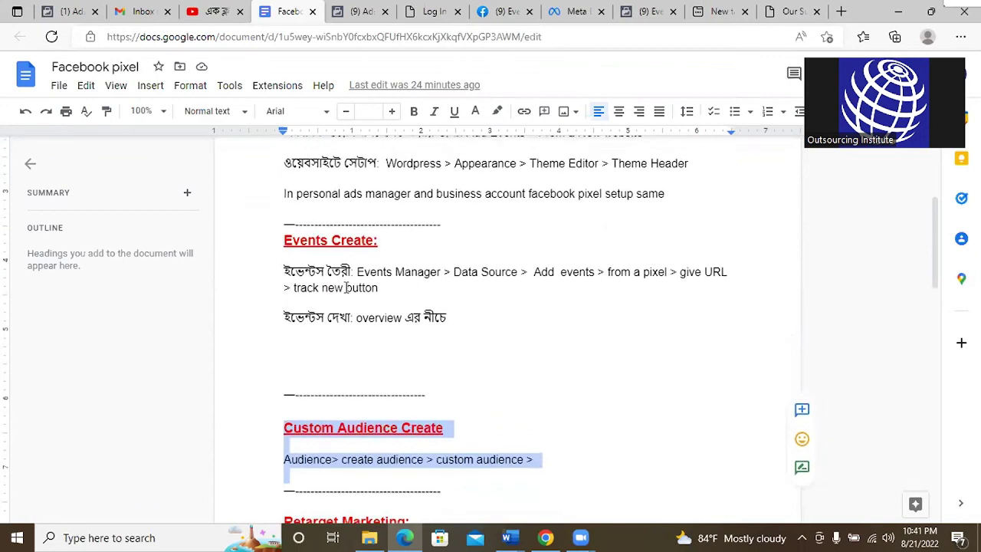
left_click(329, 243)
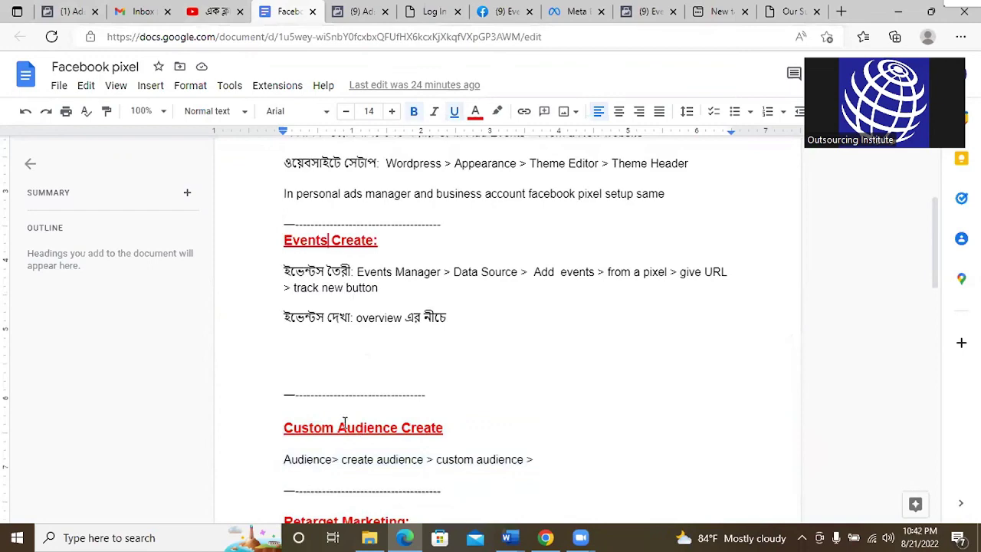
Switch to the Ads Manager campaigns page, look through all its tools, and open Audience Insights
left_click(71, 9)
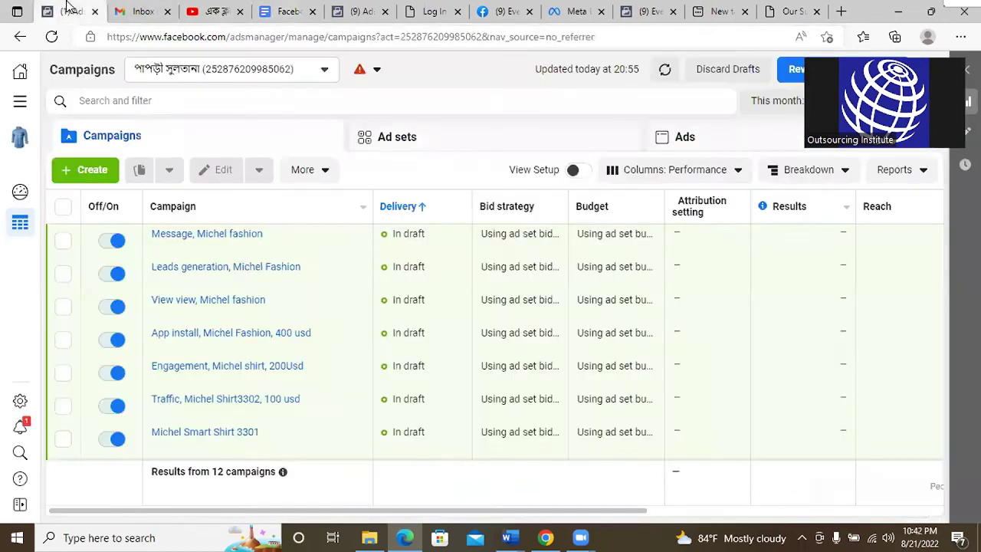
left_click(21, 102)
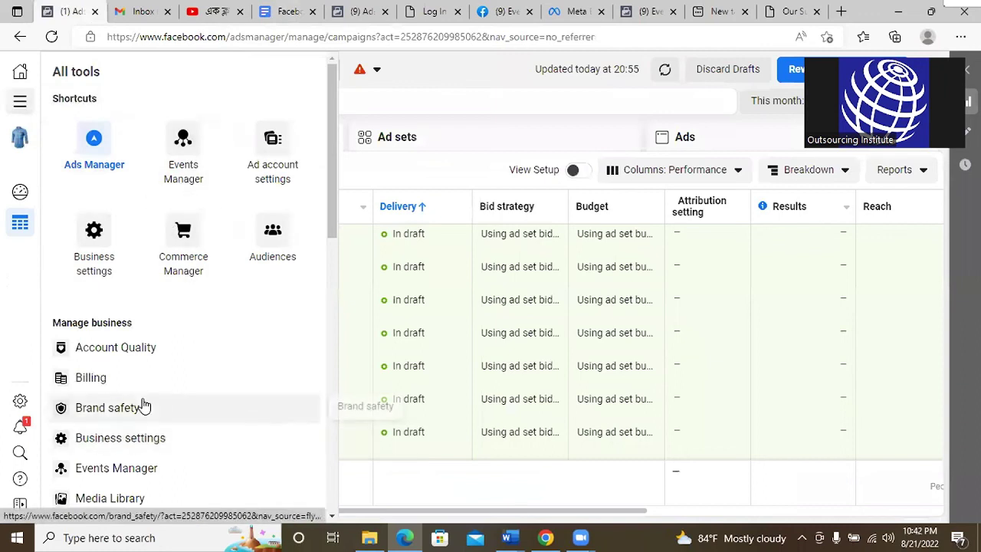
scroll(144, 406, "down", 5)
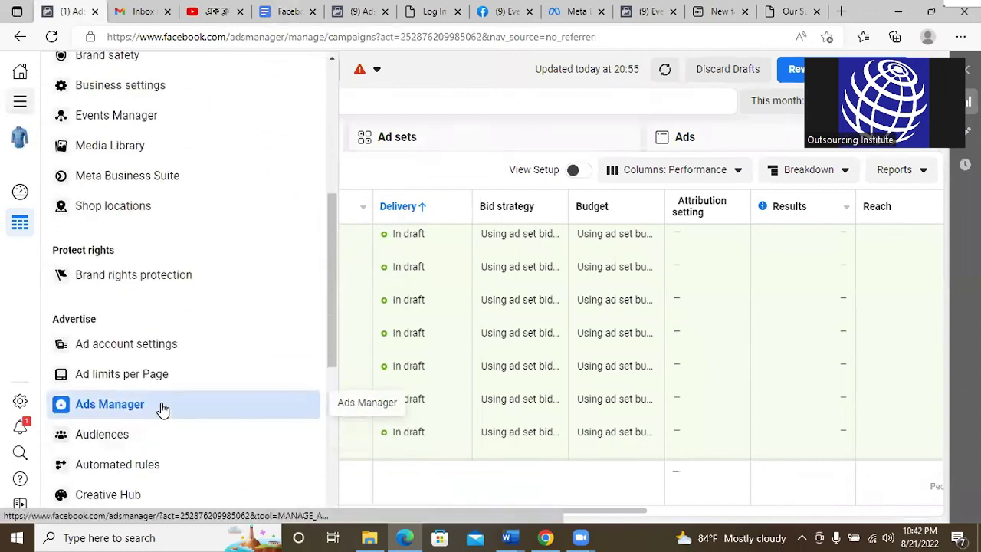
scroll(163, 408, "up", 1)
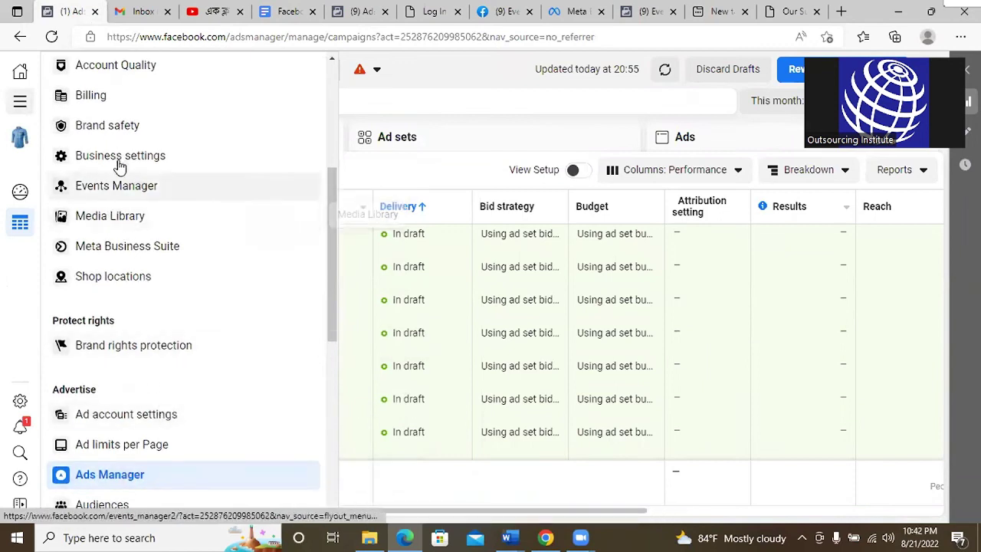
scroll(181, 307, "down", 3)
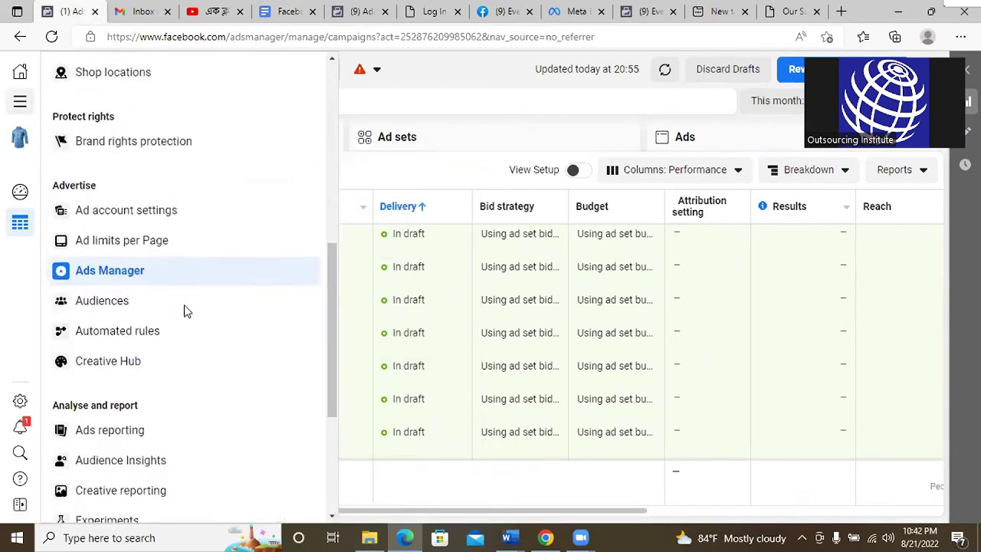
scroll(184, 317, "down", 2)
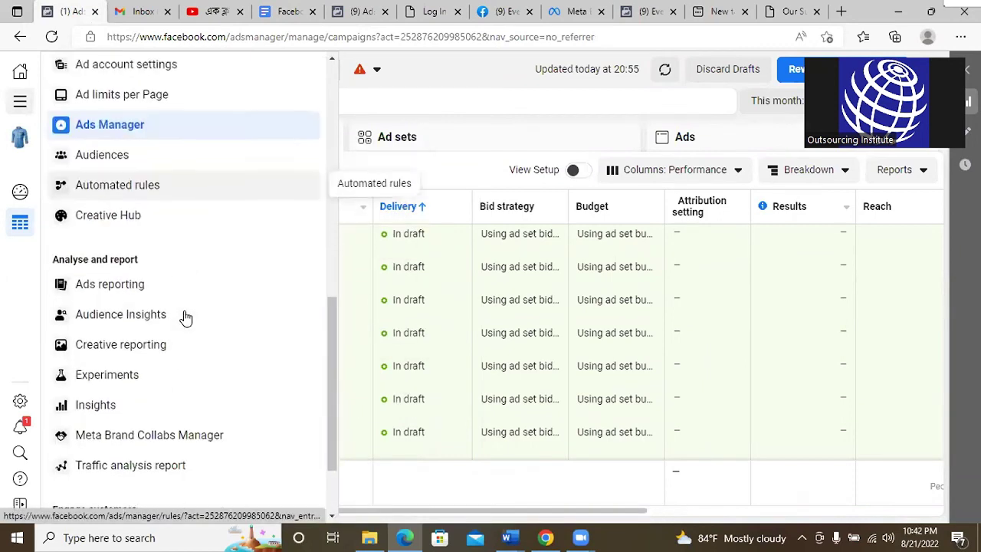
left_click(145, 317)
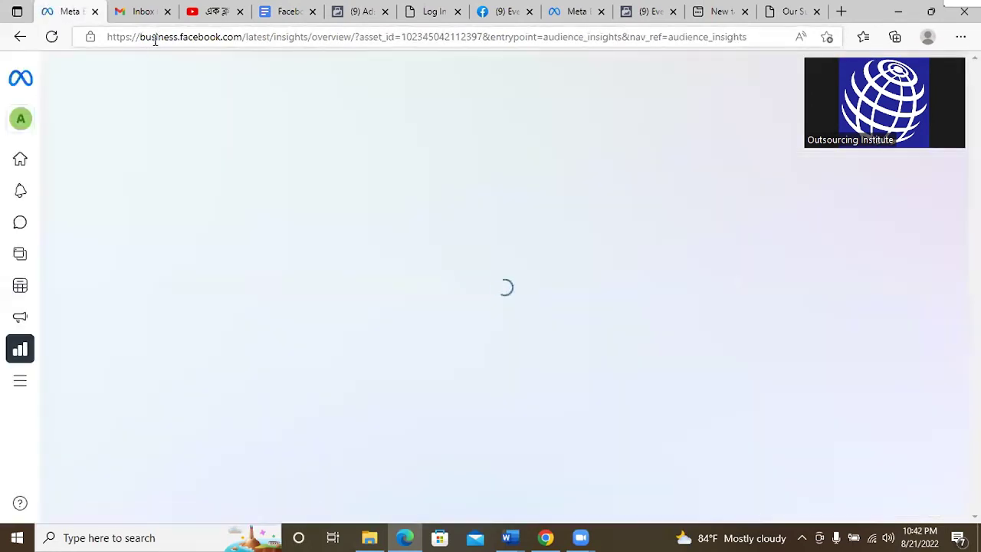
Go back from Audience Insights to the Ads Manager campaigns page and select its web address
left_click(154, 40)
left_click(19, 39)
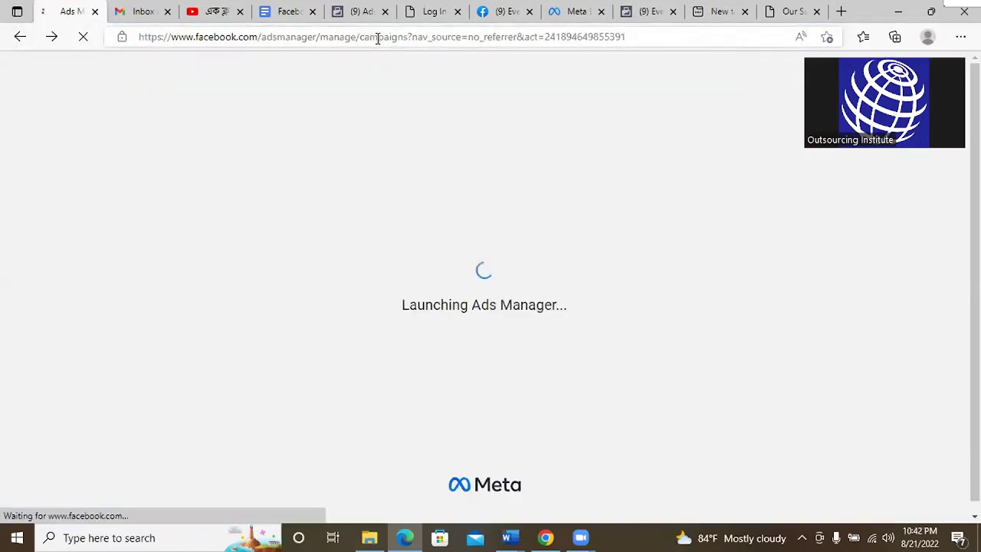
left_click(377, 38)
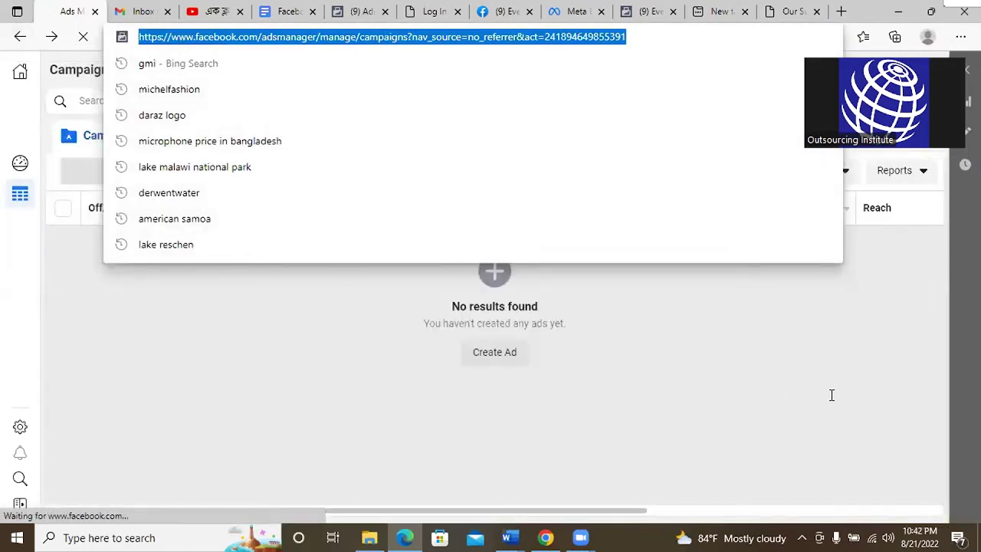
Switch to the Audience page in Chrome, reopen Audiences from the full tool list, and look through the saved audiences
left_click(520, 504)
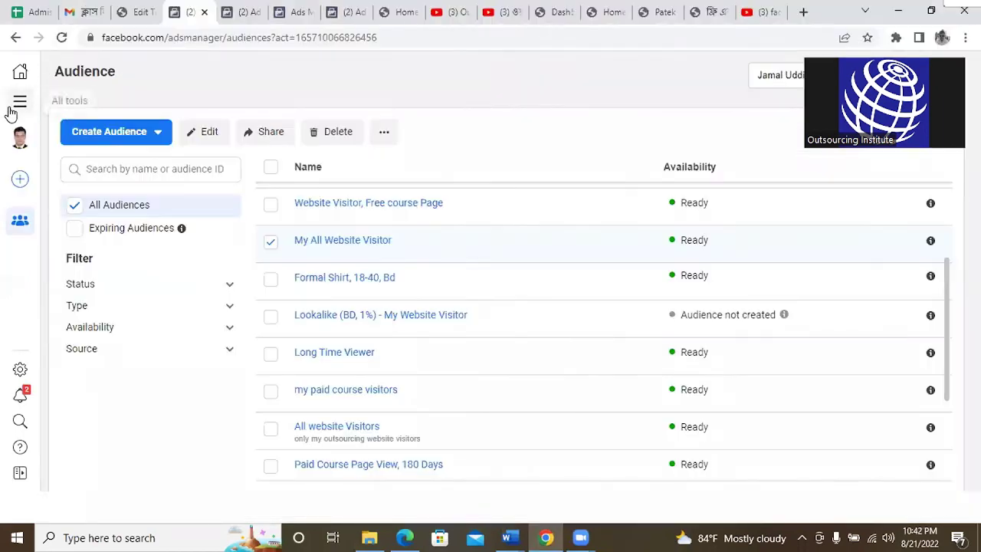
left_click(20, 101)
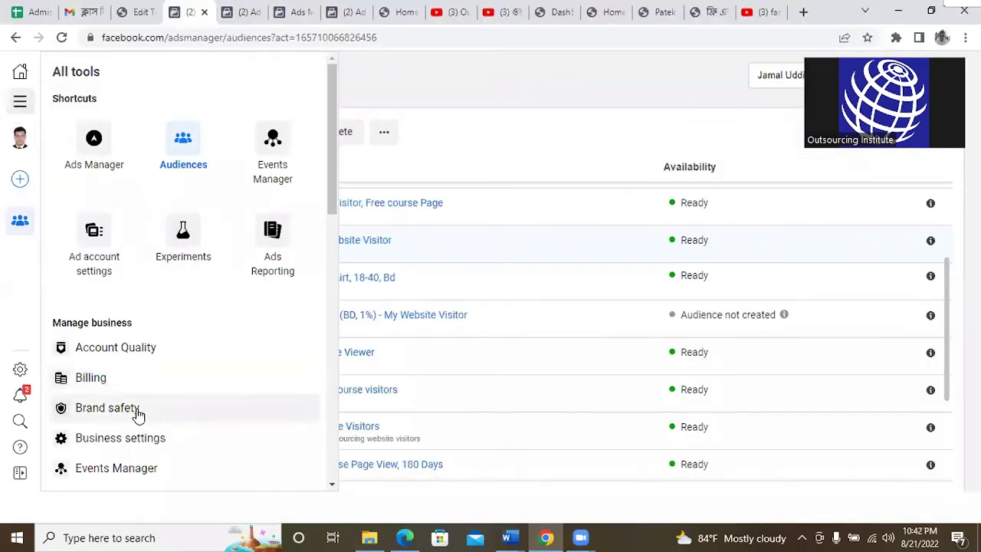
scroll(140, 385, "down", 3)
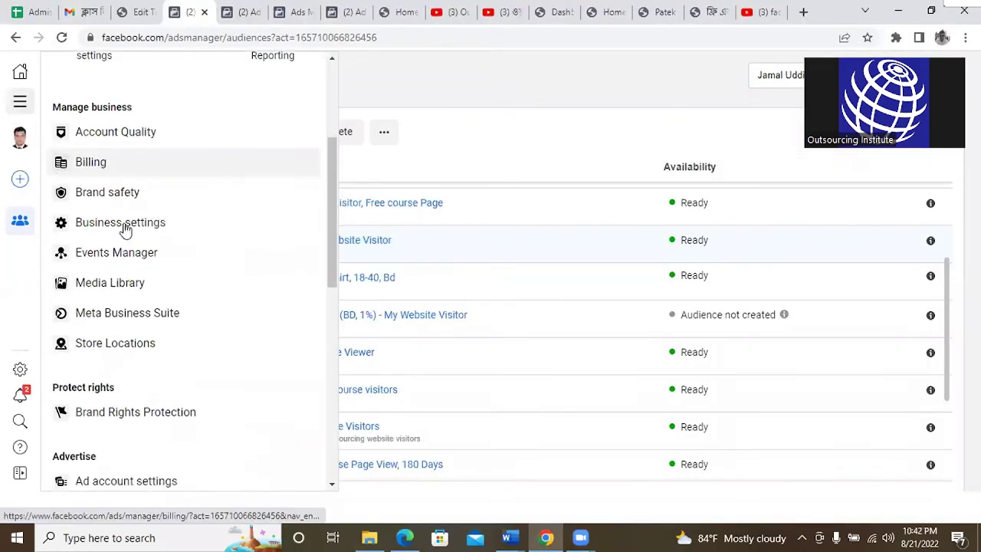
scroll(146, 393, "down", 3)
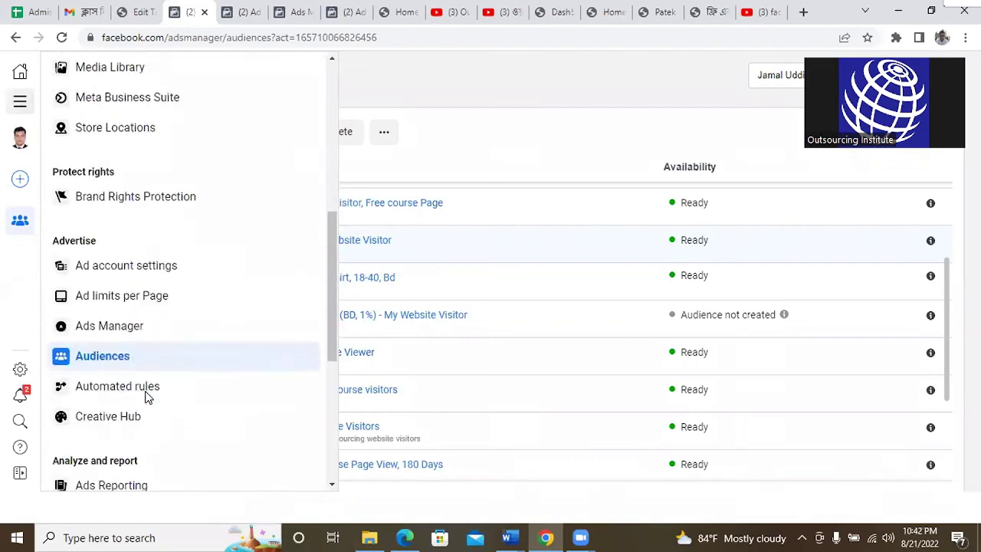
left_click(118, 358)
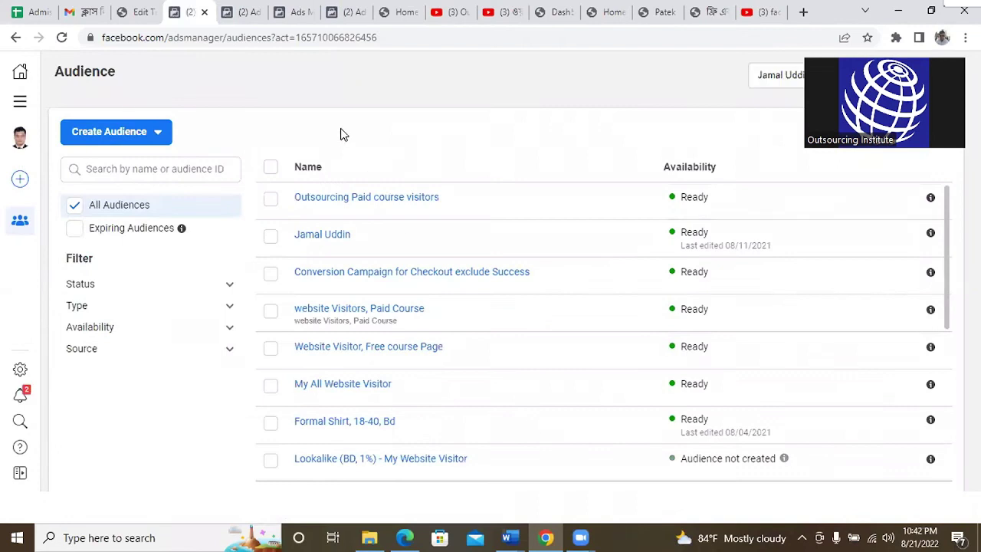
scroll(422, 320, "down", 3)
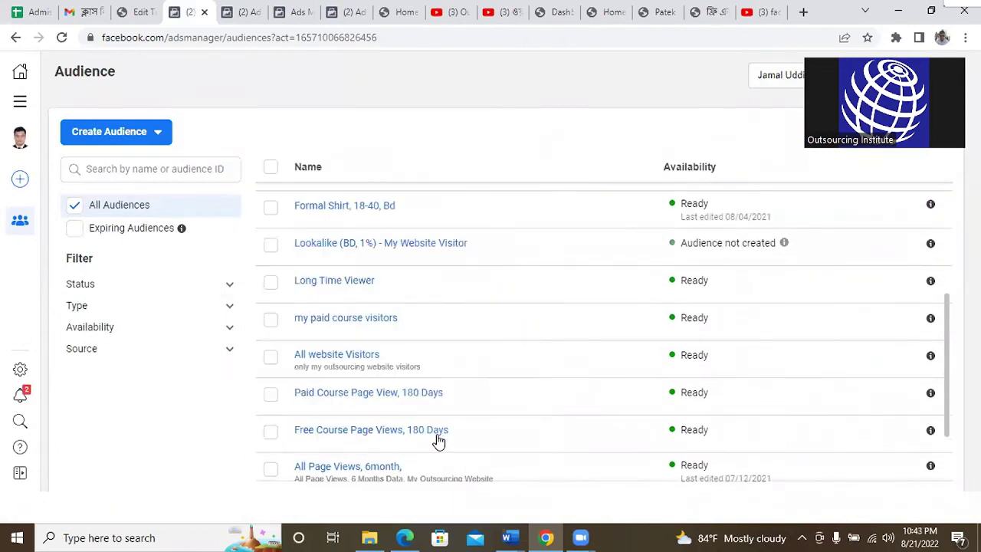
Look over the saved audiences and start a new Custom Audience with Website as its source
scroll(437, 438, "down", 1)
scroll(368, 406, "up", 5)
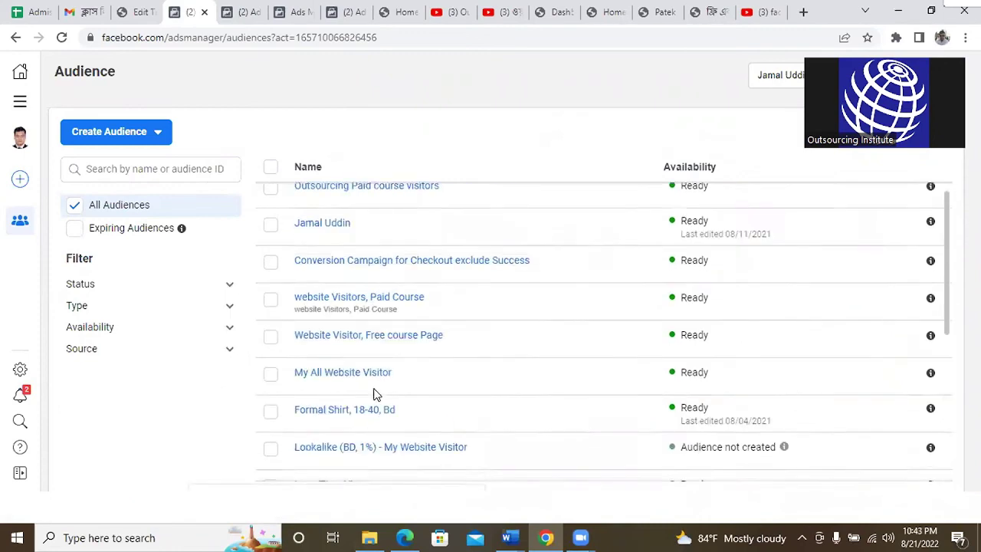
left_click(145, 132)
left_click(135, 167)
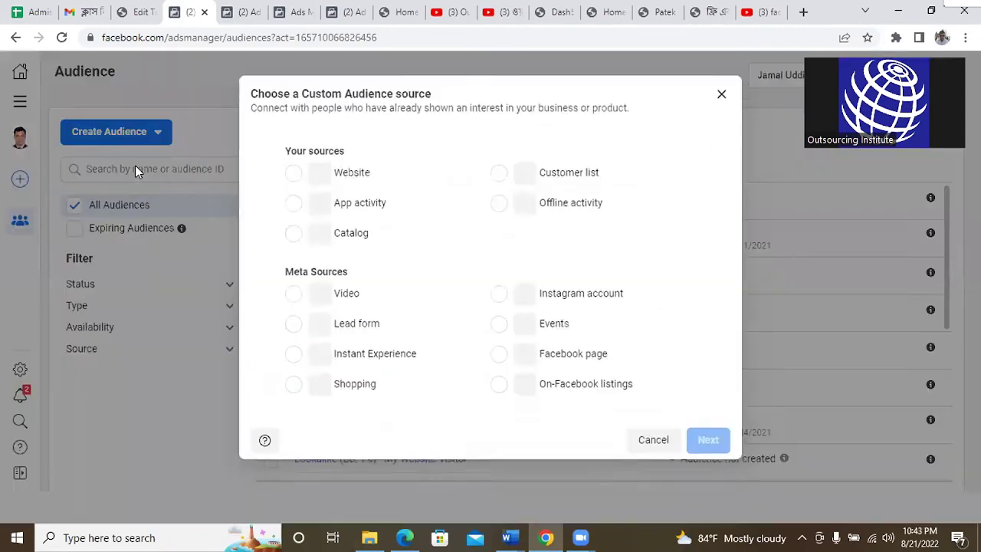
left_click(293, 185)
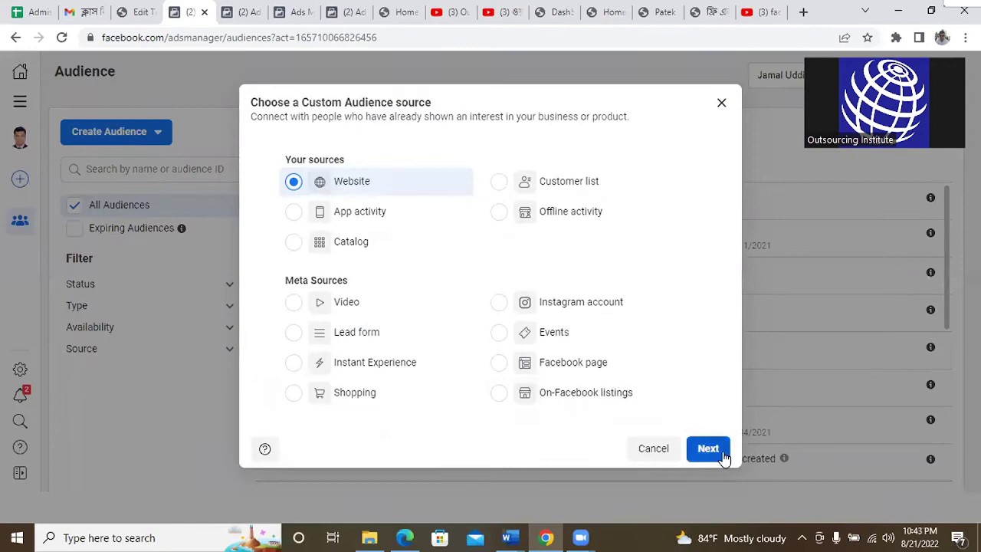
left_click(721, 451)
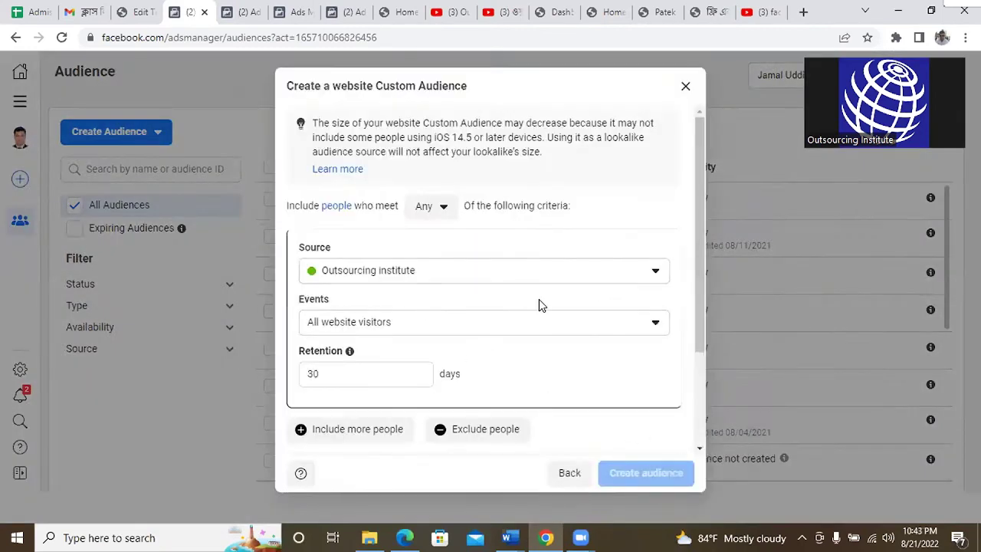
Review the website Custom Audience form and its selectable events, and close it without creating an audience
scroll(545, 300, "down", 1)
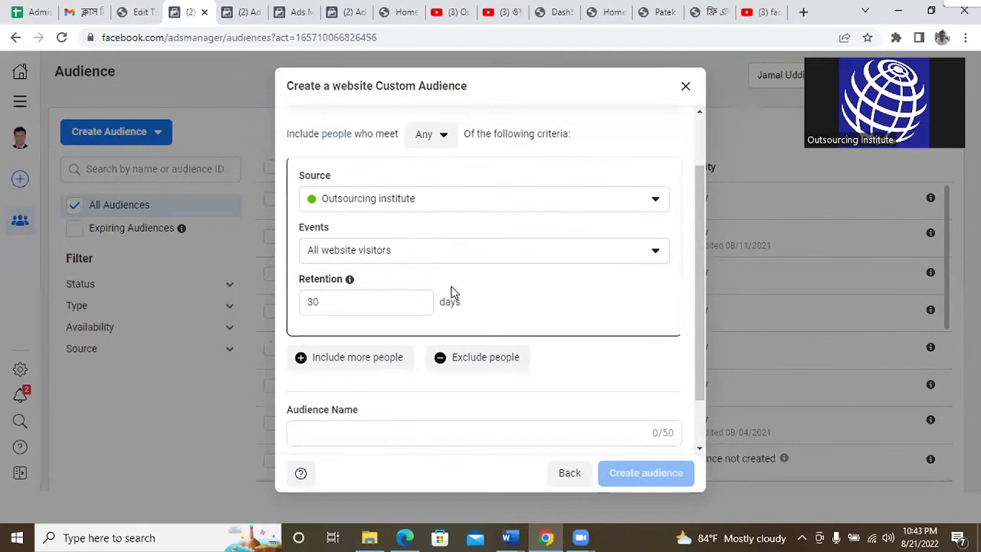
scroll(483, 296, "down", 1)
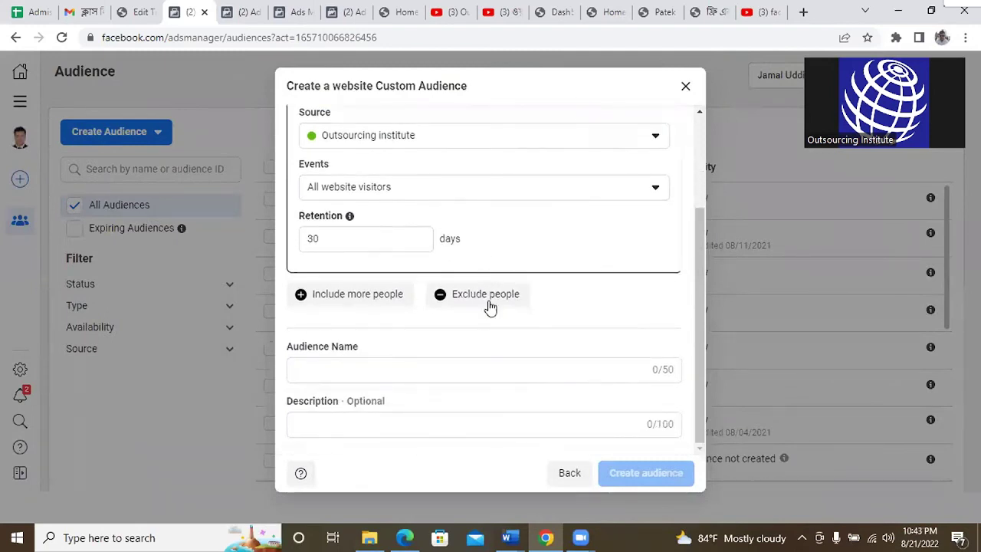
scroll(521, 354, "up", 1)
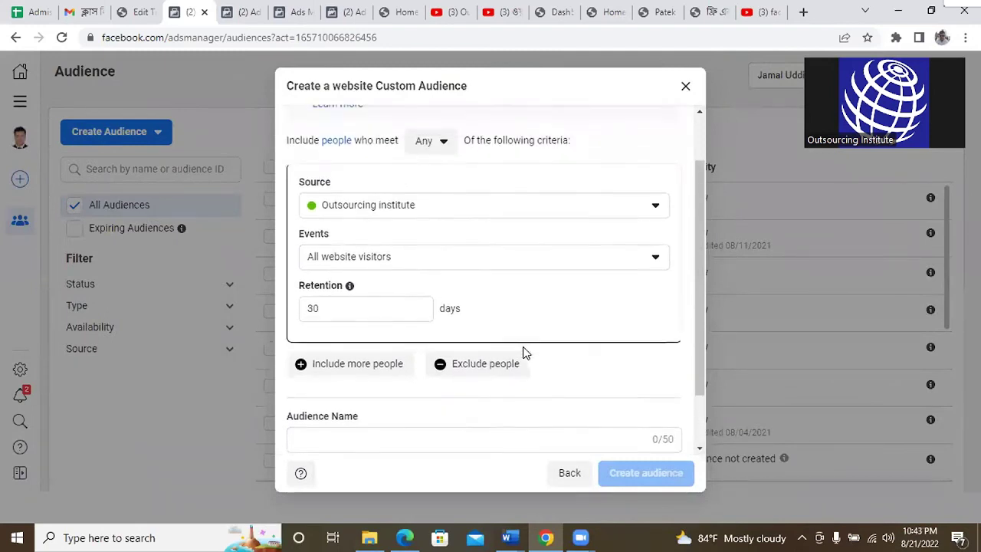
left_click(427, 263)
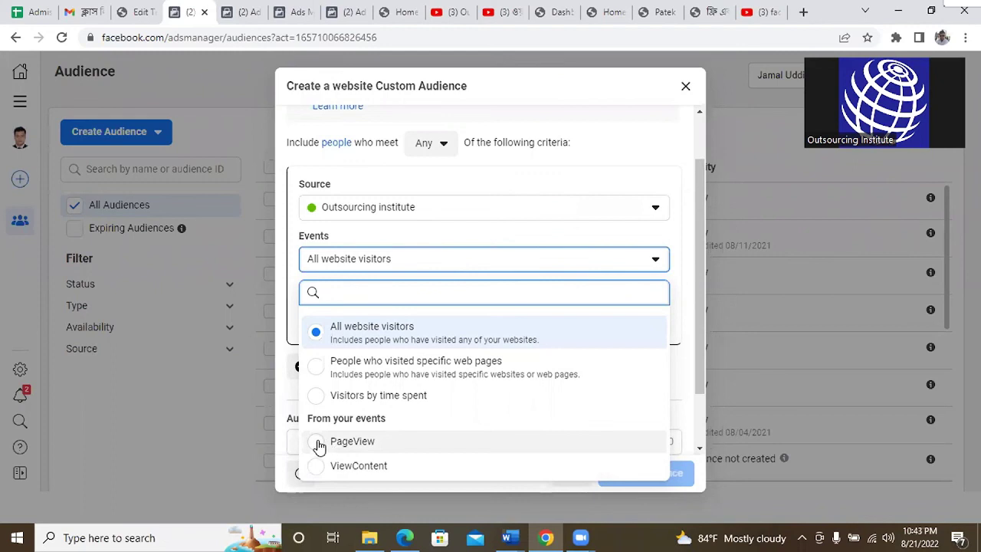
left_click(684, 87)
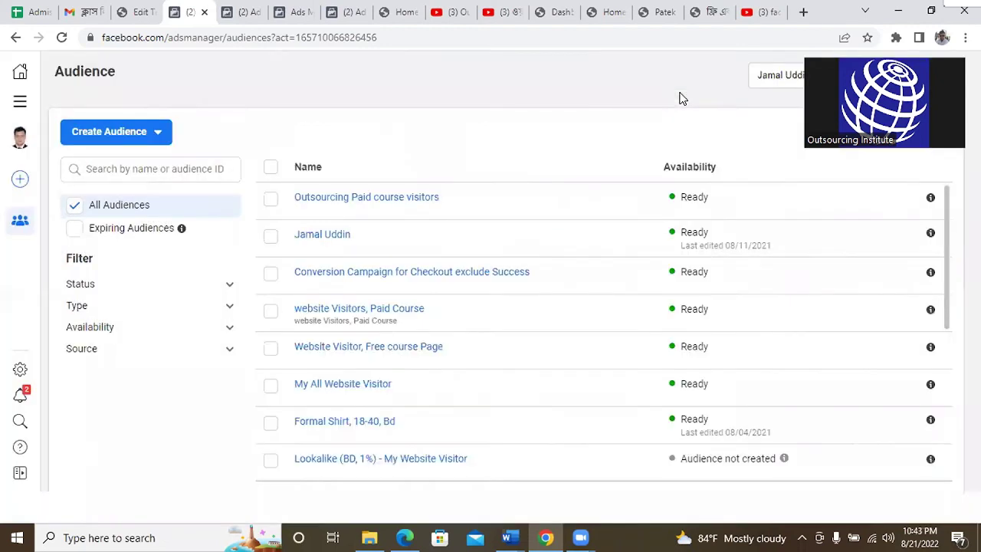
Open Events Manager from the full tool list and show its Data sources
left_click(18, 101)
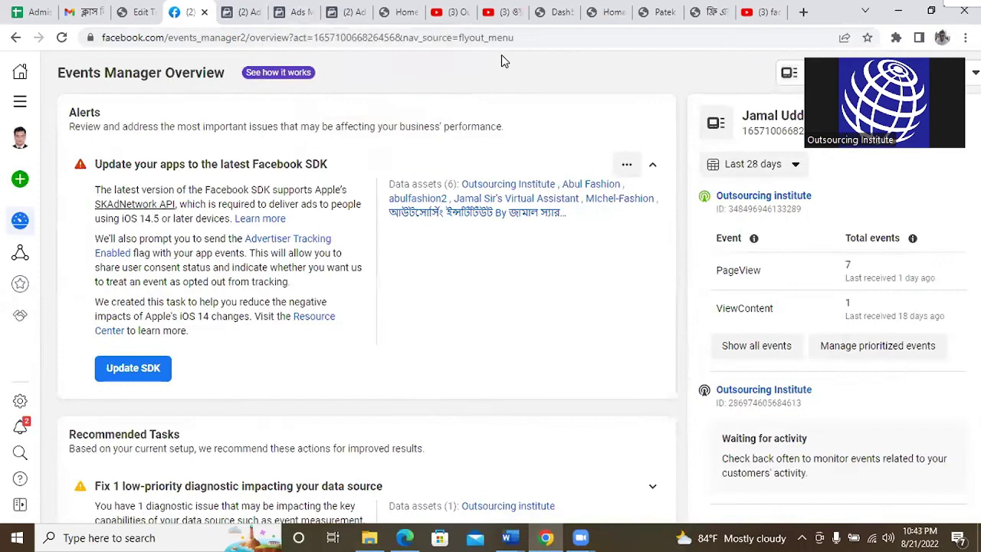
left_click(21, 104)
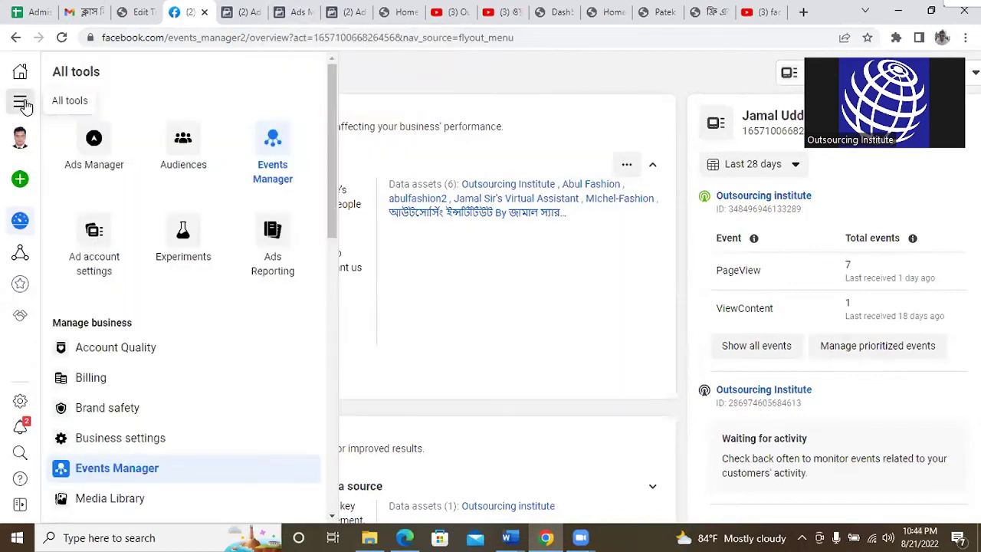
left_click(274, 147)
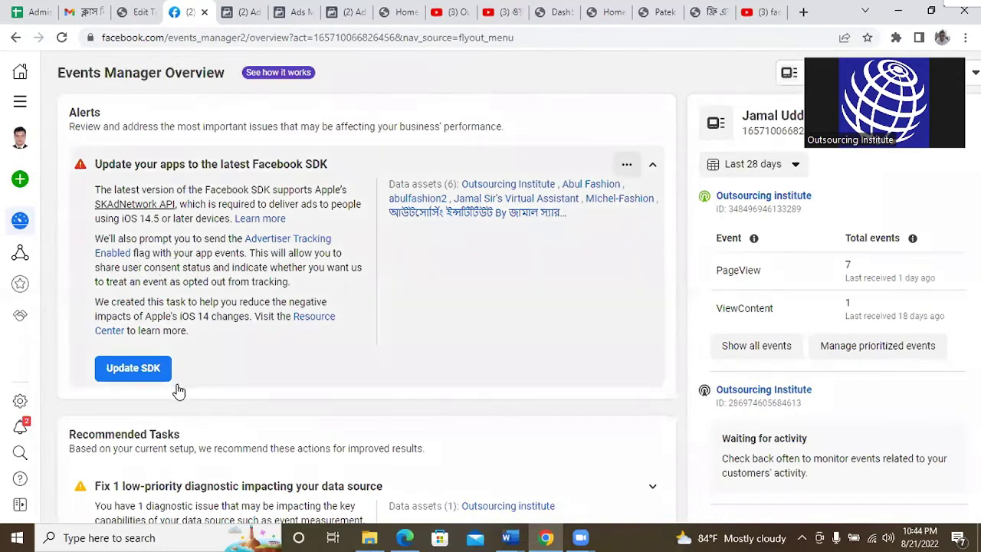
mouse_move(20, 184)
left_click(69, 250)
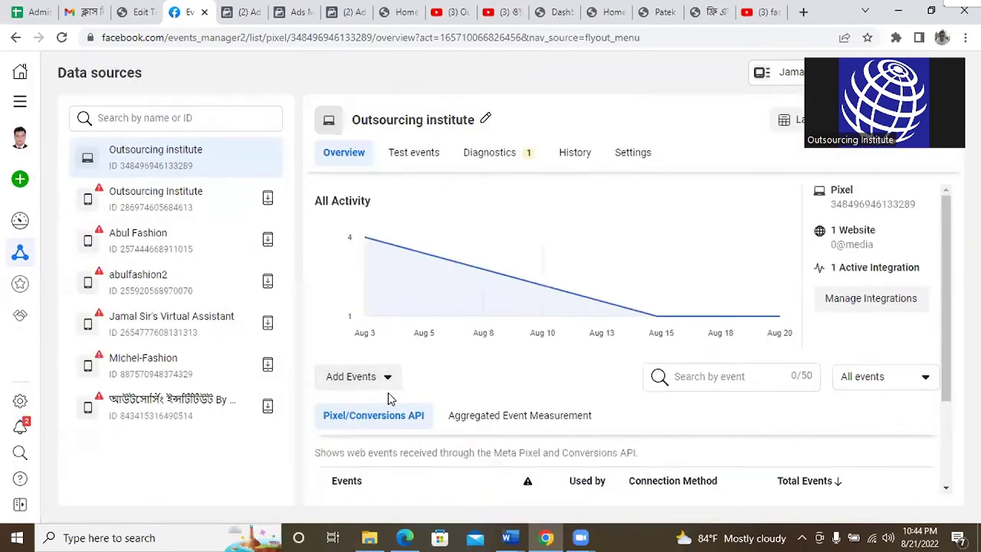
View the ways to add events to the Outsourcing institute pixel and review its list of web events
left_click(386, 381)
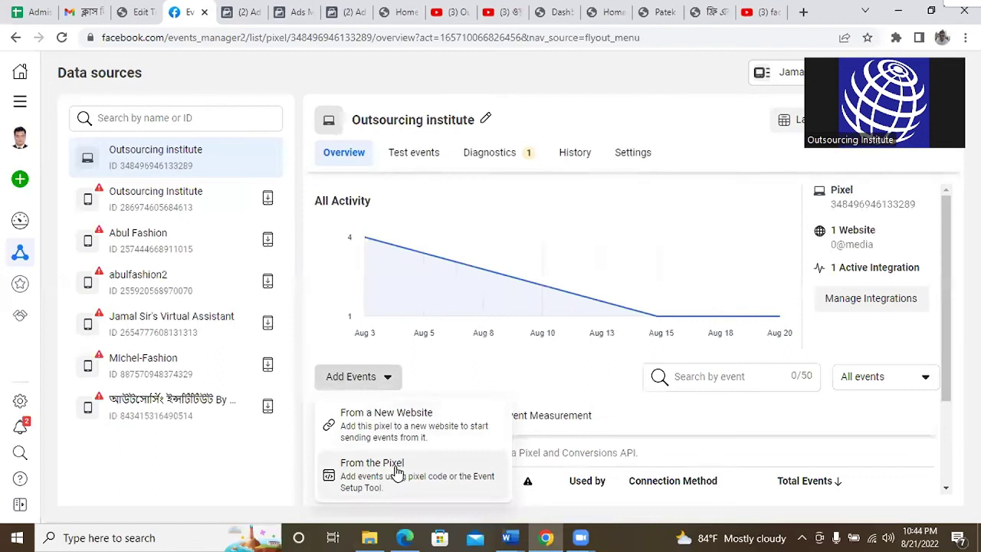
left_click(508, 369)
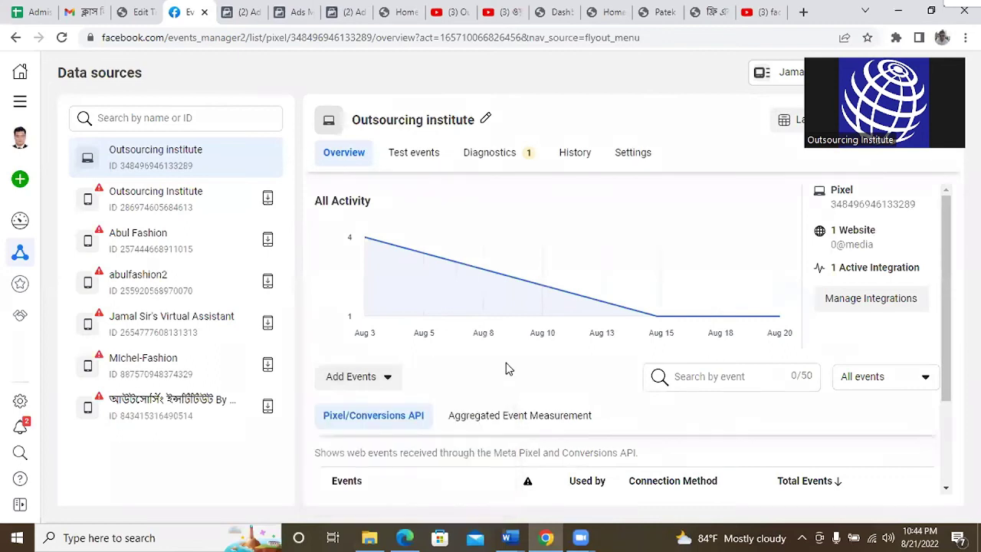
scroll(524, 356, "down", 1)
scroll(523, 357, "down", 1)
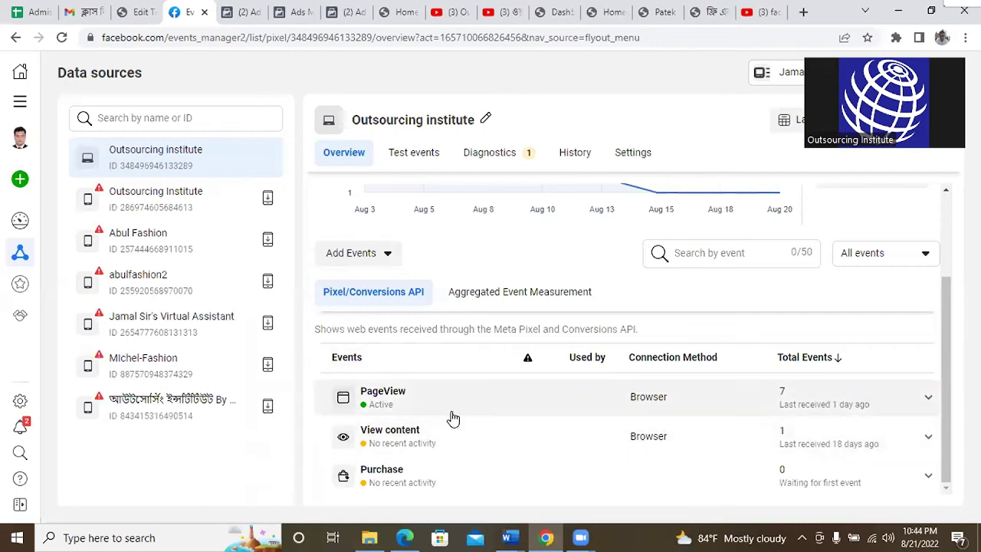
scroll(449, 416, "up", 2)
scroll(449, 416, "down", 2)
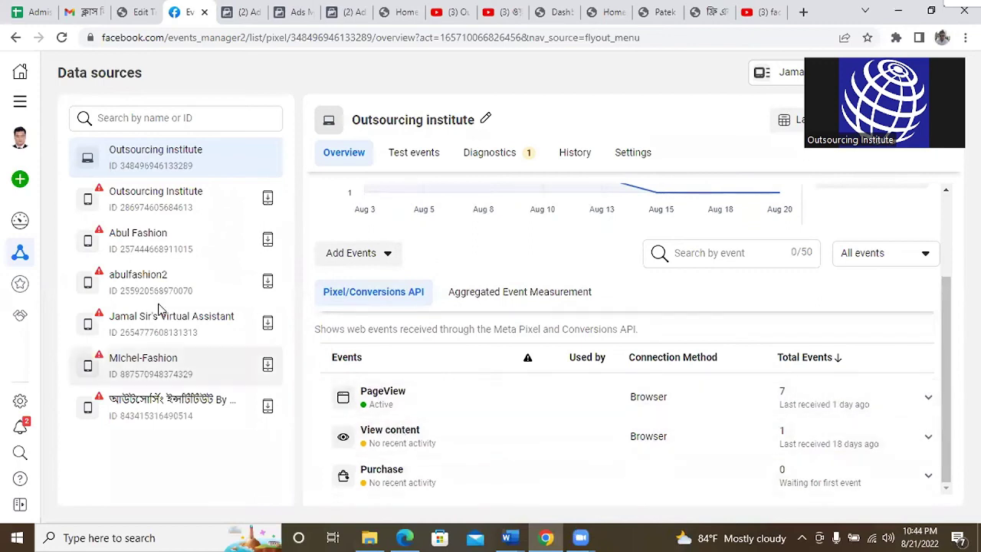
Look at the Events Manager sections and recheck the From the Pixel option for adding events
mouse_move(6, 132)
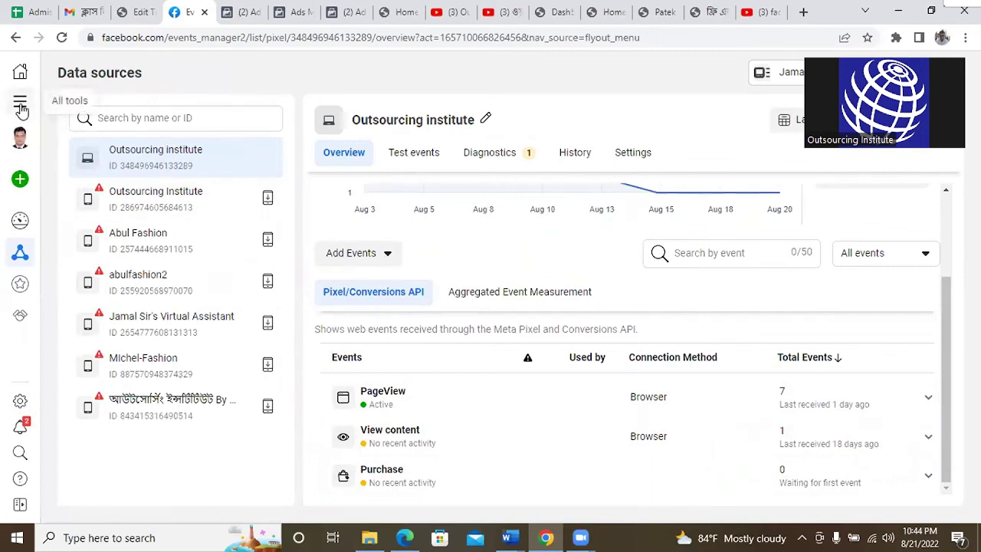
mouse_move(61, 221)
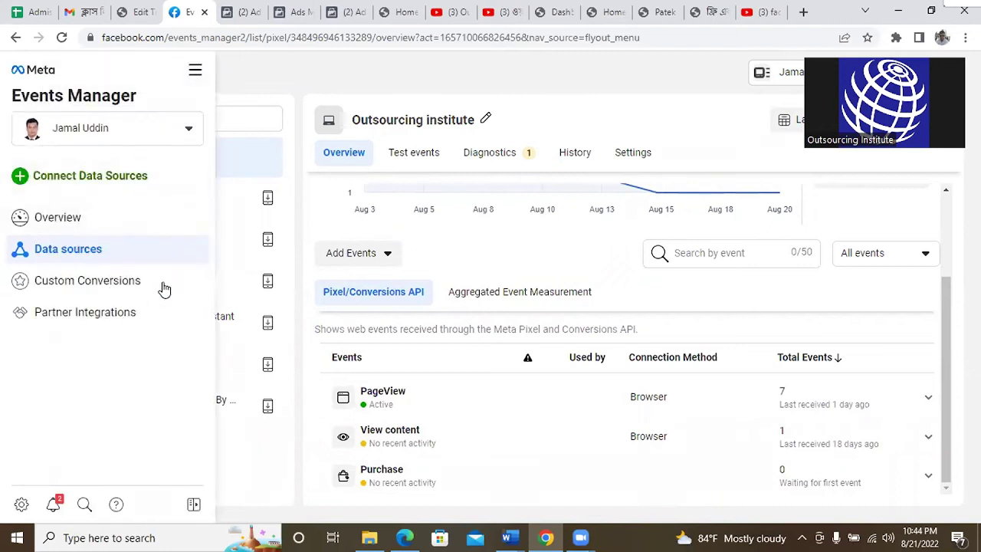
left_click(383, 256)
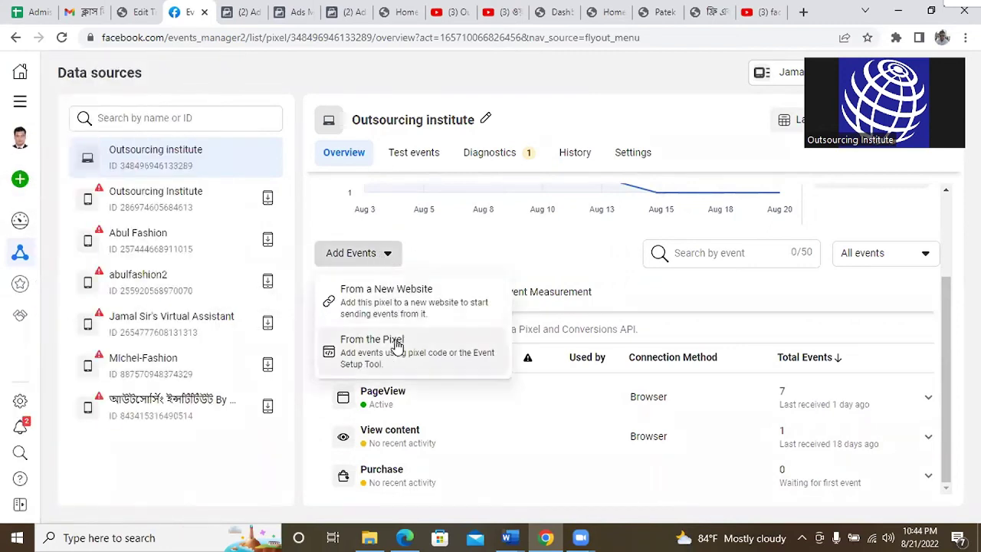
left_click(511, 262)
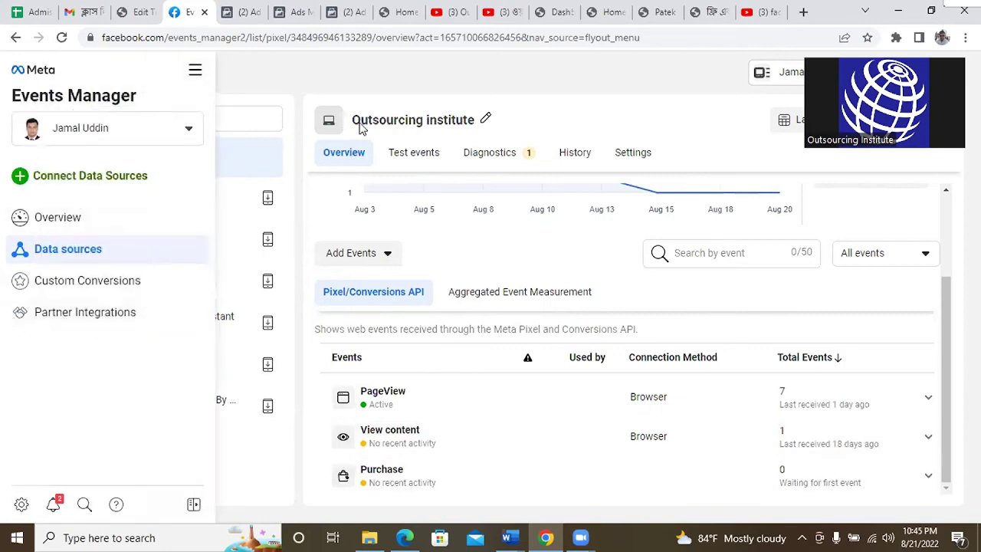
Look through the full tool list down to the Analyze and report tools, and close it
left_click(20, 101)
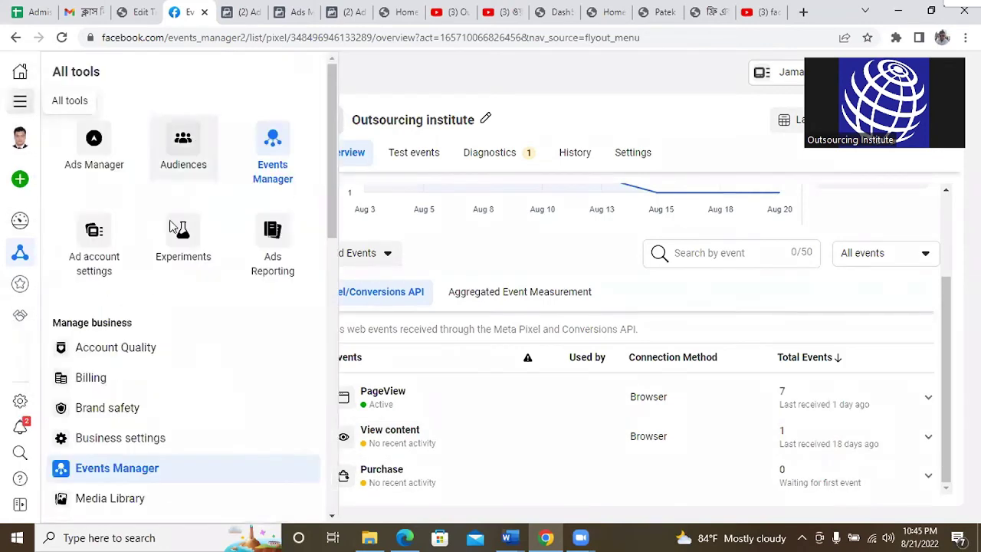
scroll(115, 456, "down", 4)
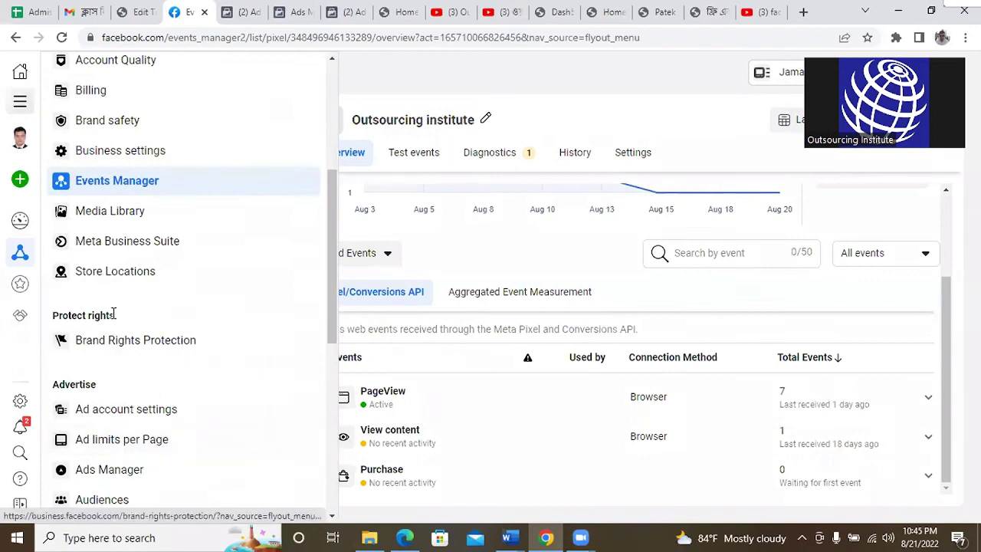
scroll(115, 451, "down", 2)
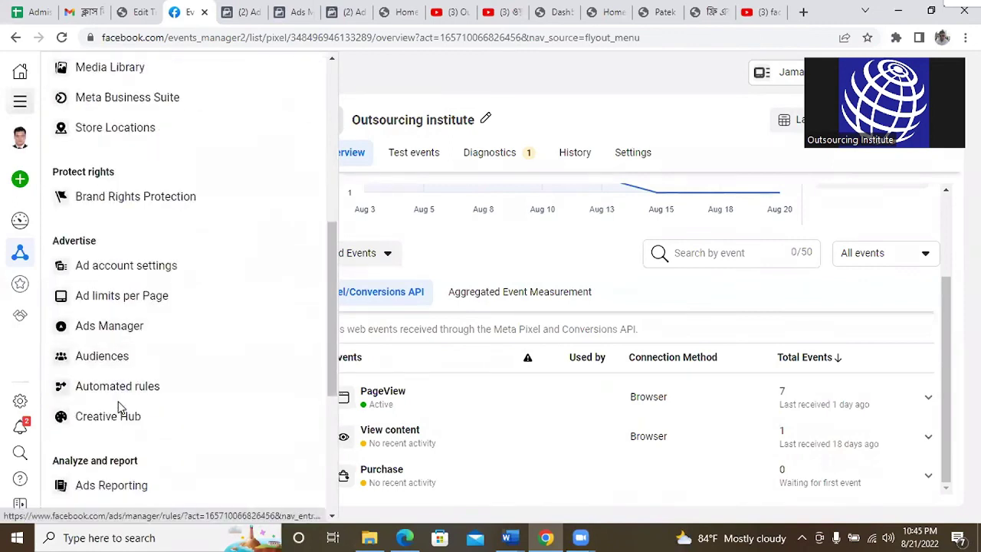
scroll(123, 337, "down", 1)
scroll(127, 374, "down", 2)
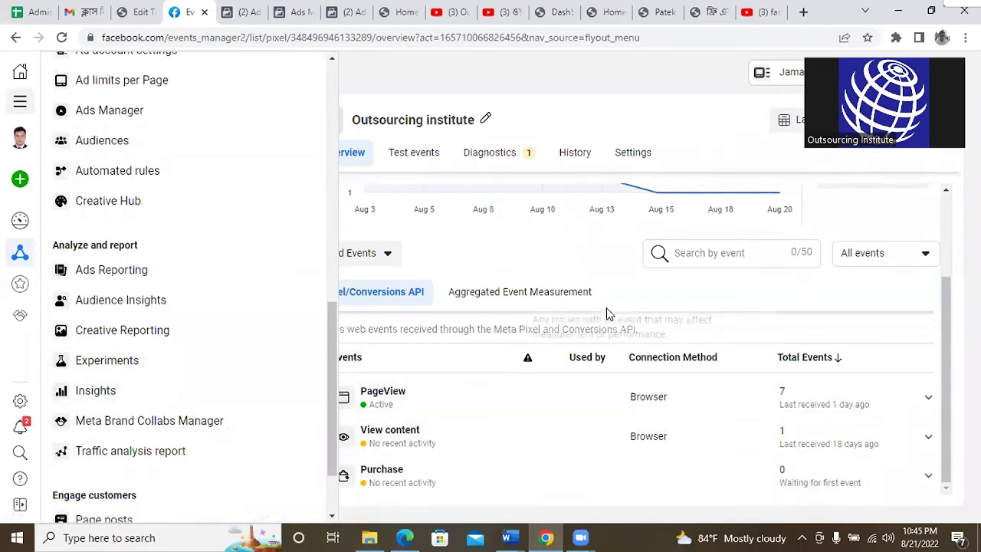
left_click(633, 292)
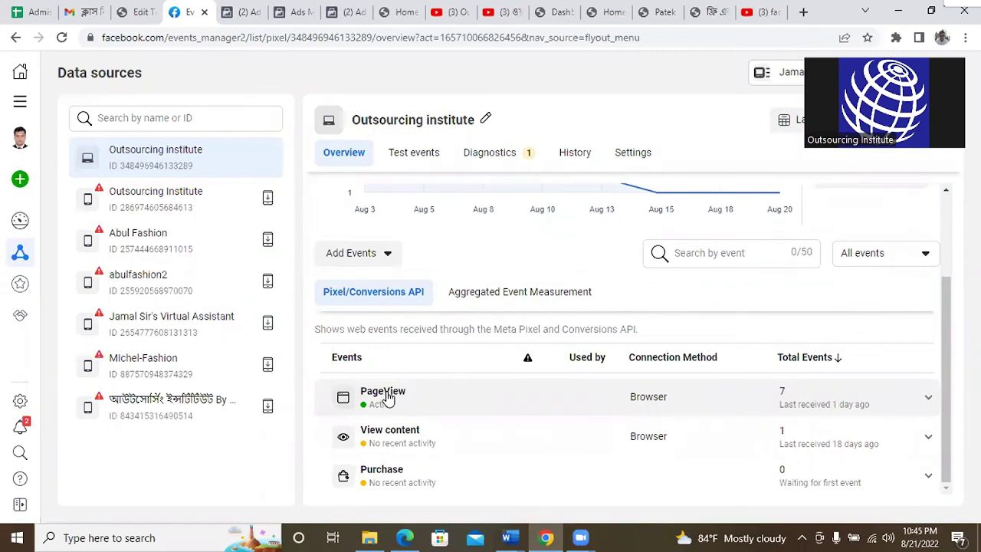
Open the Audiences page from the full tool list
left_click(20, 102)
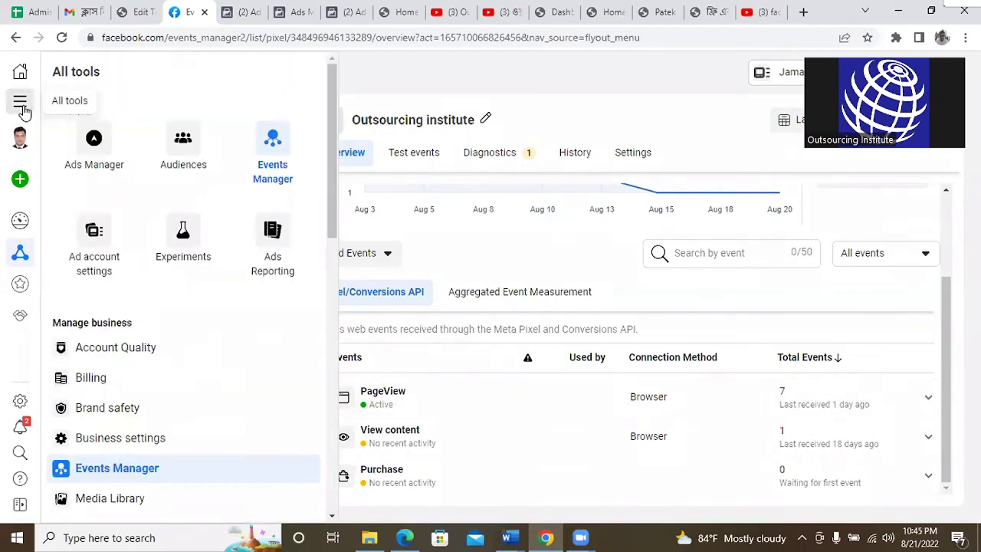
left_click(426, 414)
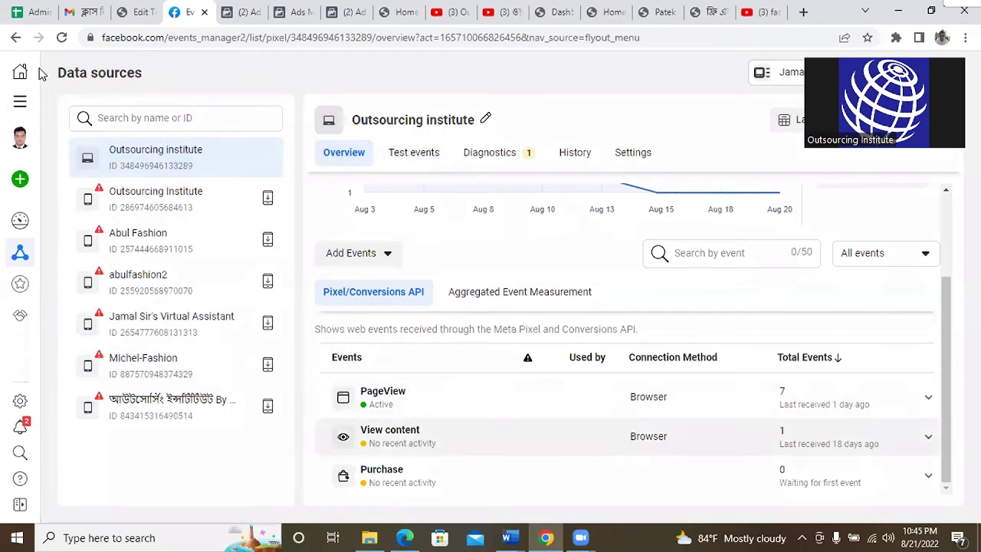
left_click(19, 101)
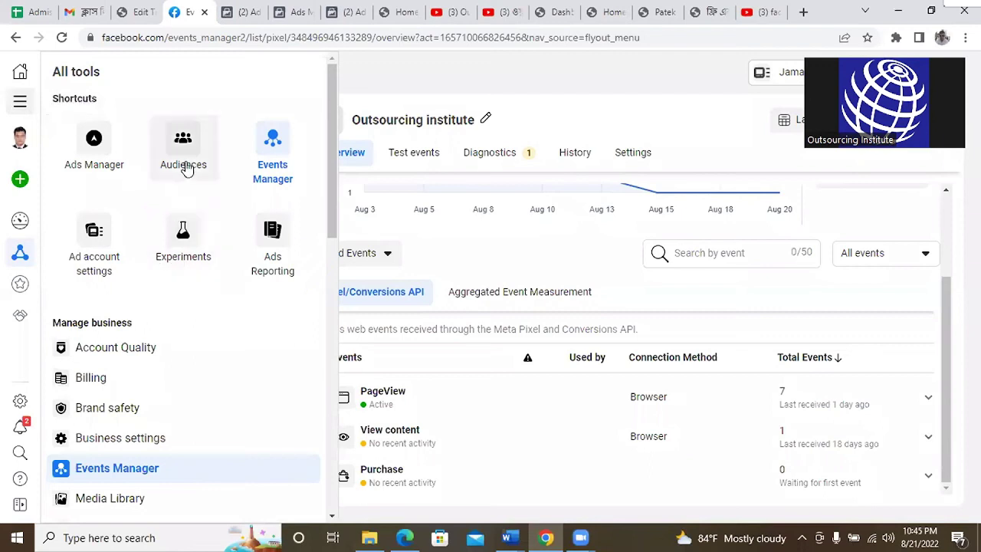
left_click(184, 140)
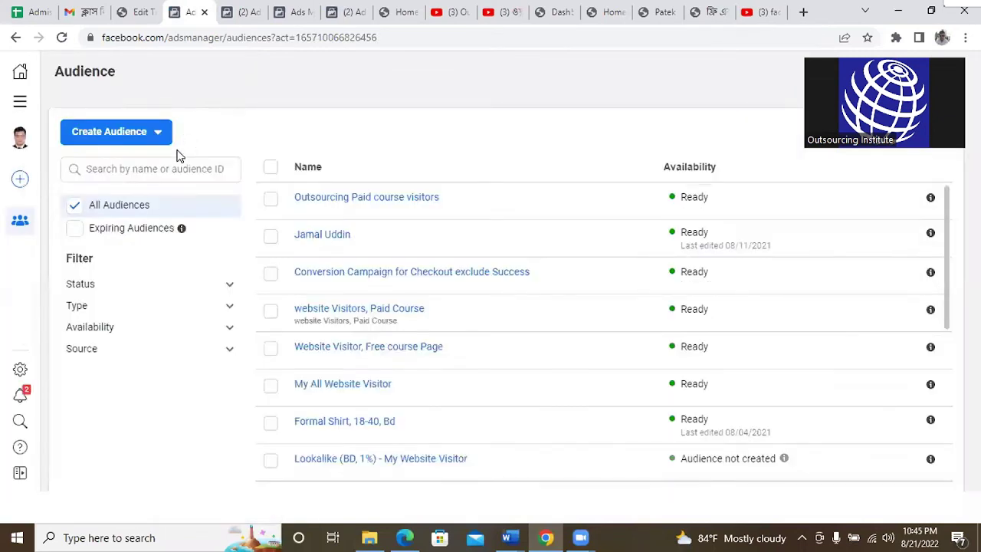
Start a Custom Audience with Website as its source and set its event to PageView
left_click(153, 133)
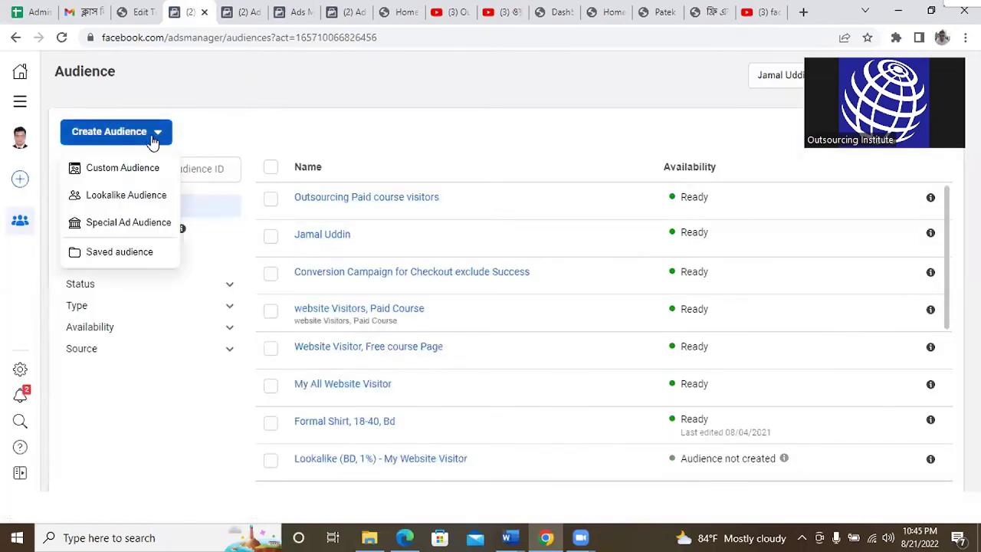
left_click(153, 173)
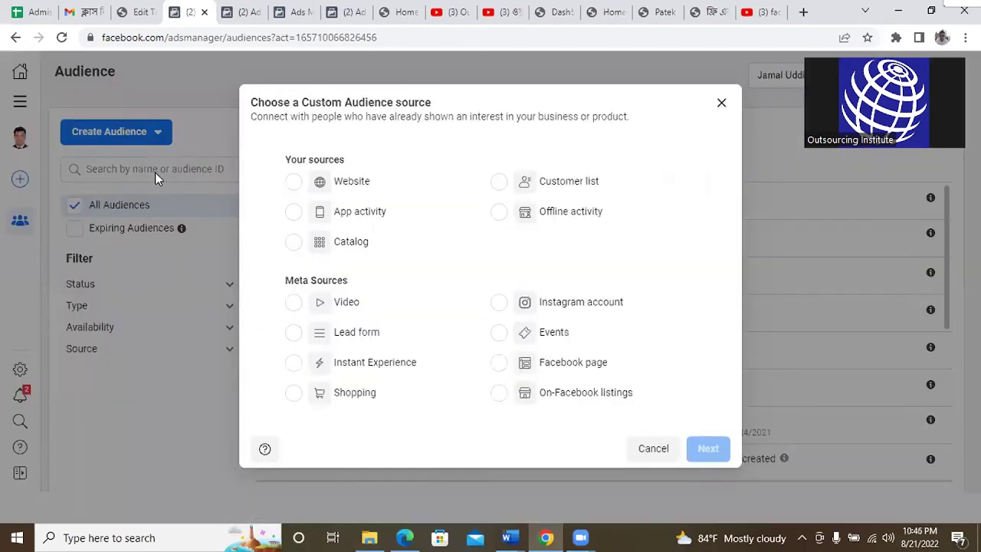
left_click(329, 182)
left_click(708, 451)
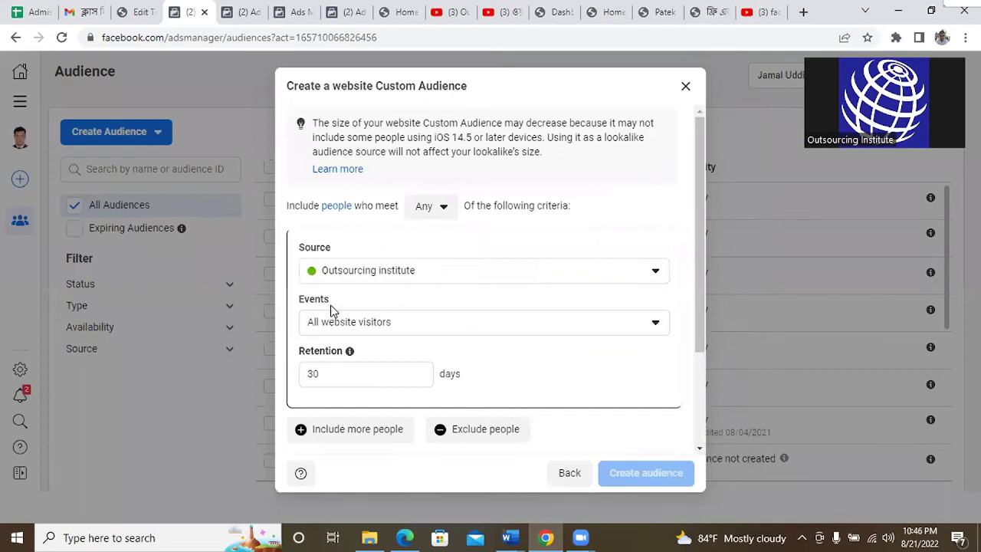
left_click(378, 327)
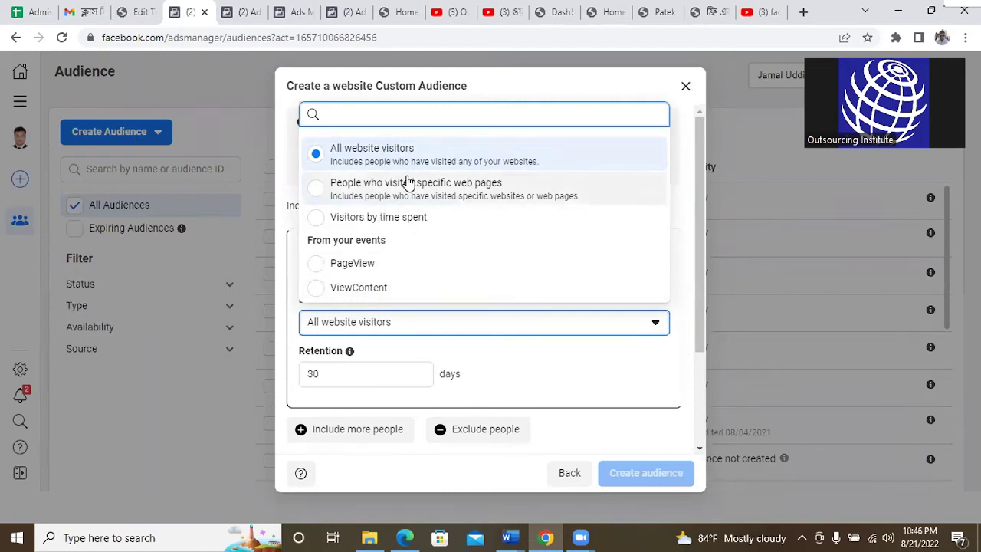
left_click(321, 273)
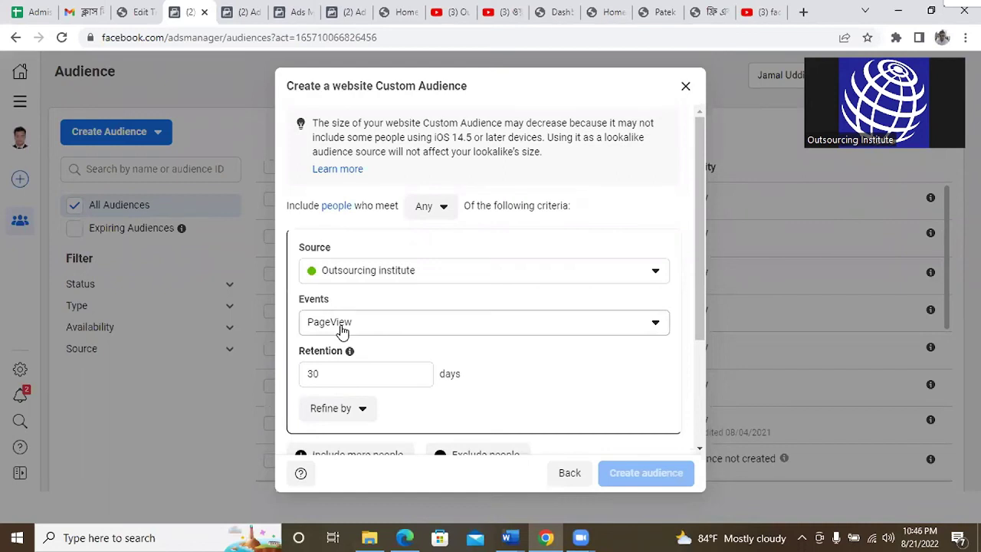
Examine the Retention setting and the remaining fields of the website Custom Audience form
scroll(499, 372, "down", 2)
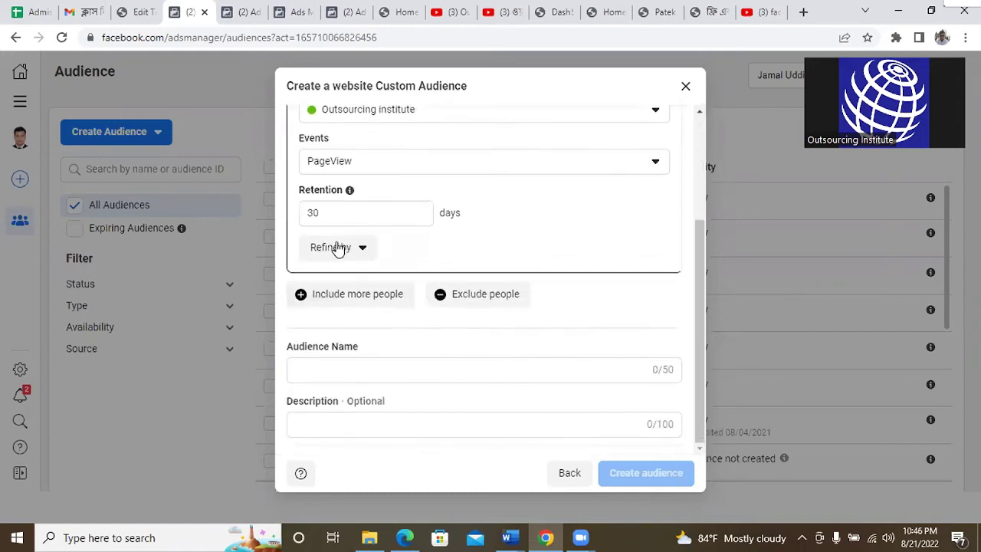
left_click(395, 214)
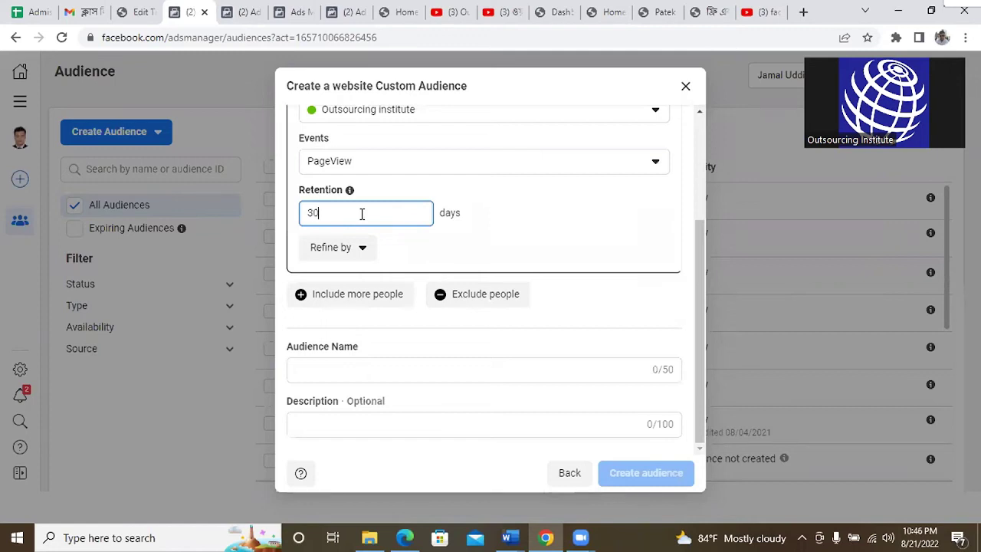
left_click(530, 223)
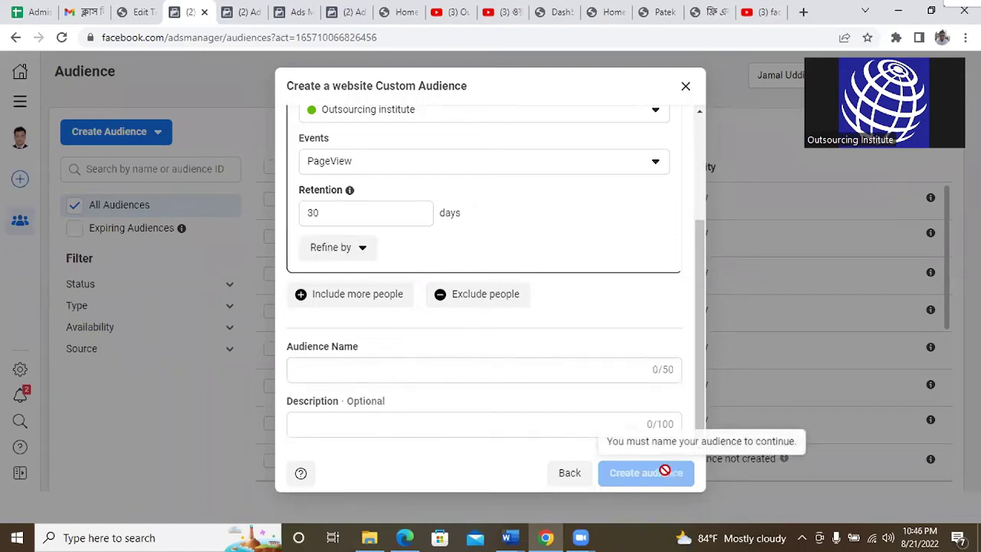
scroll(517, 405, "up", 3)
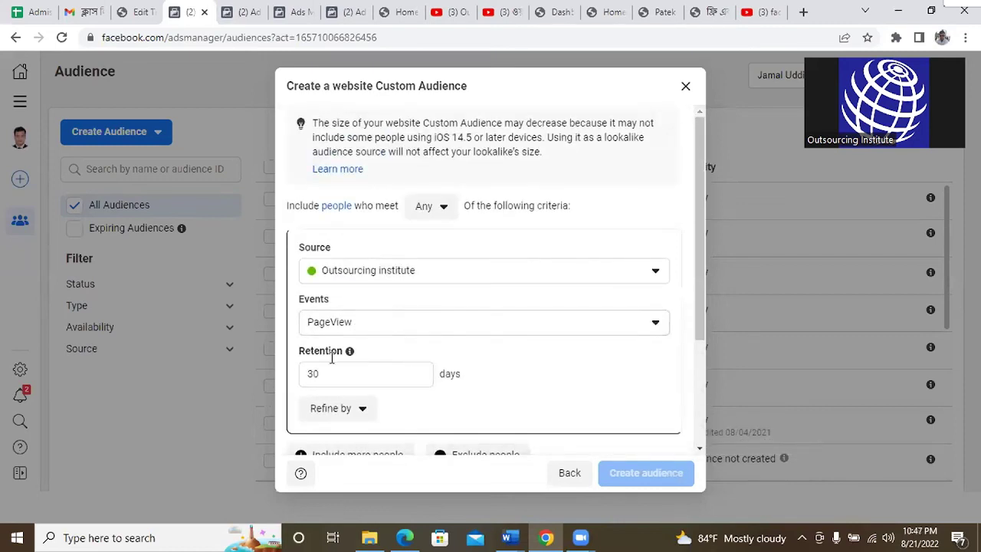
Name the website Custom Audience "website view"
scroll(448, 366, "down", 3)
left_click(383, 371)
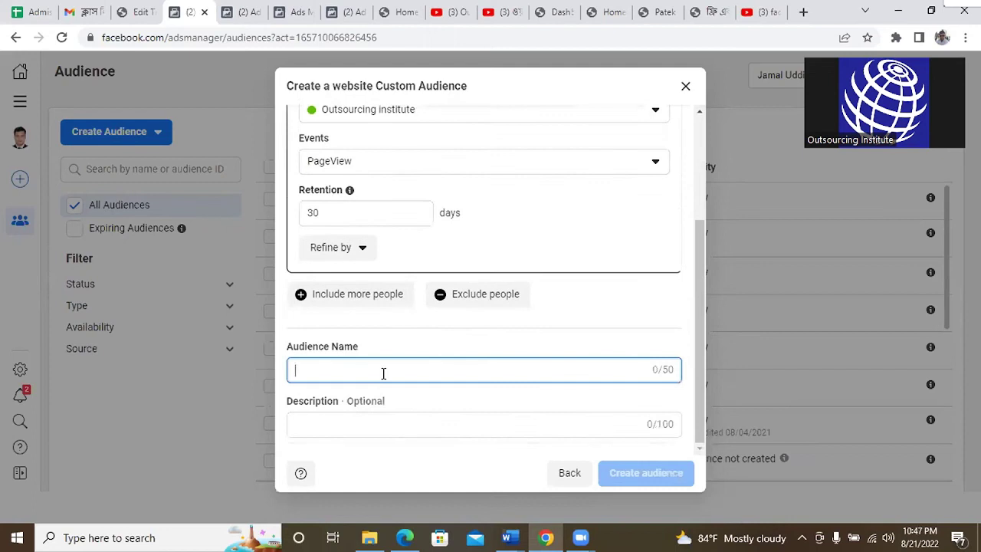
type("pag")
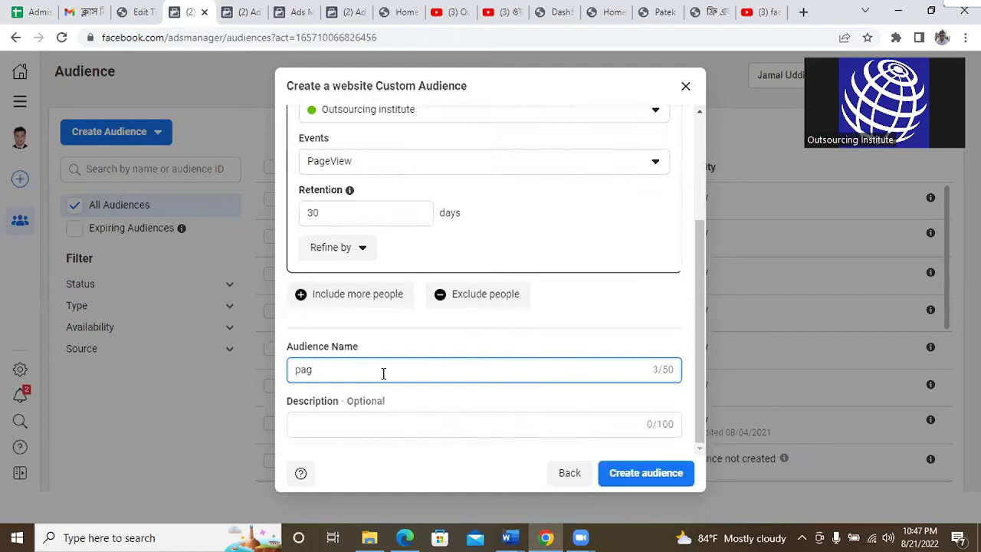
key("BackSpace")
key("BackSpace")
key("BackSpace")
type("we")
type("iew")
Fill in the audience description with "who visit my website. adklfs;kldf as;dklfs;kl"
left_click(400, 422)
type("who visit")
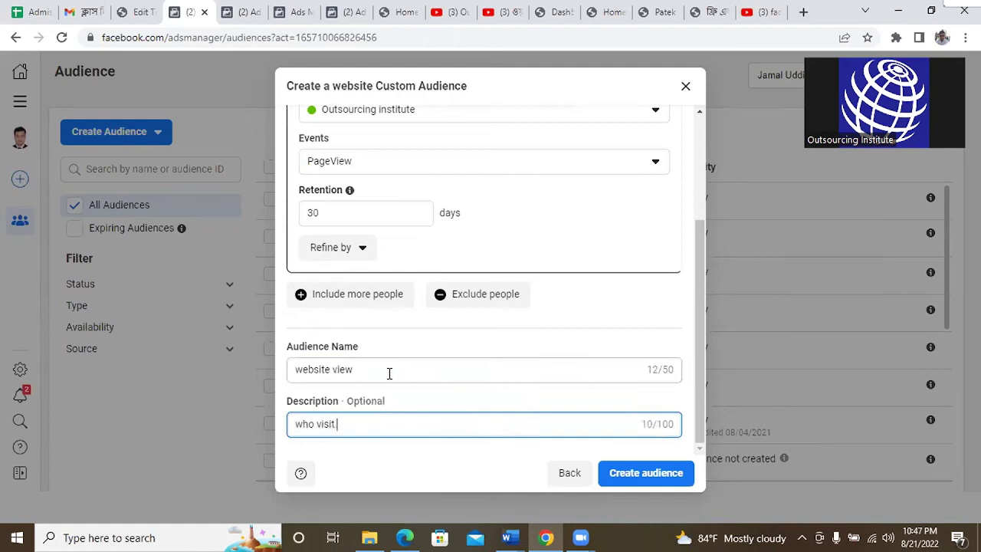
type(" my website")
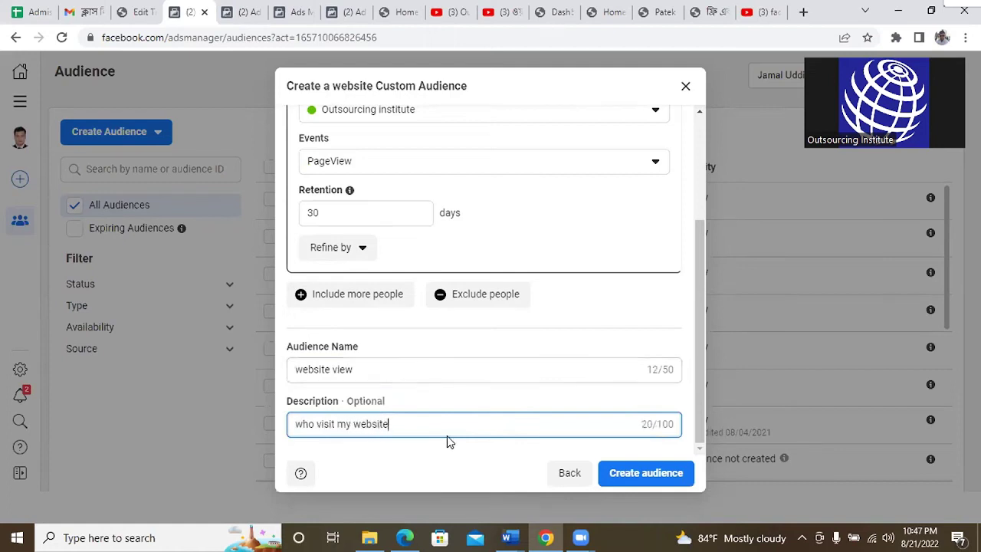
type("  adklfs;kldf as;dklfs;kl")
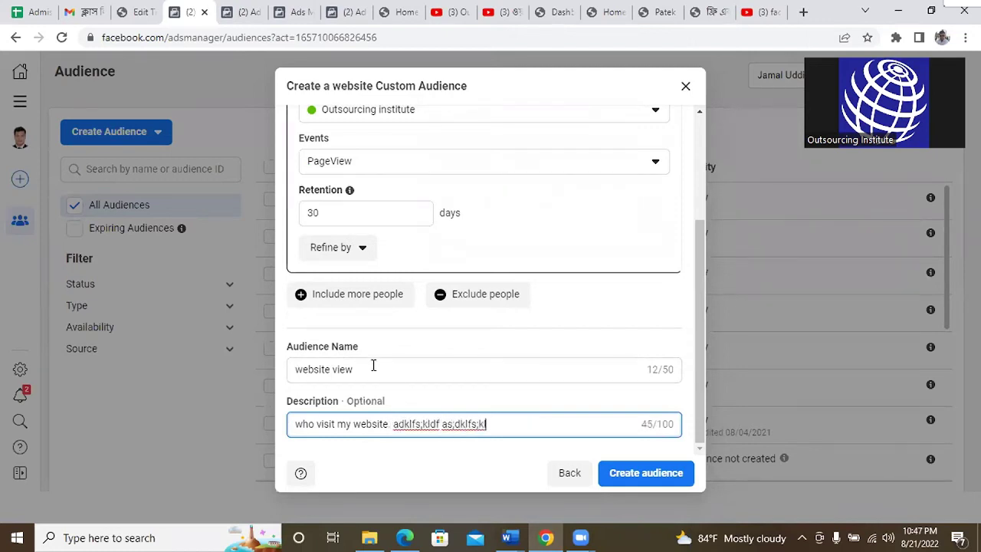
Create the "website view" website Custom Audience and finish the creation dialog
left_click(644, 479)
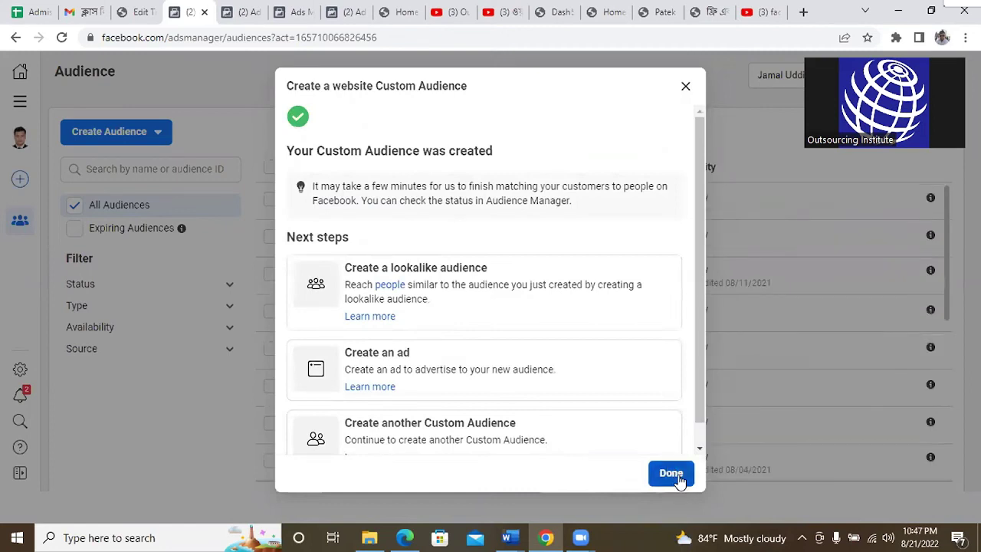
left_click(677, 478)
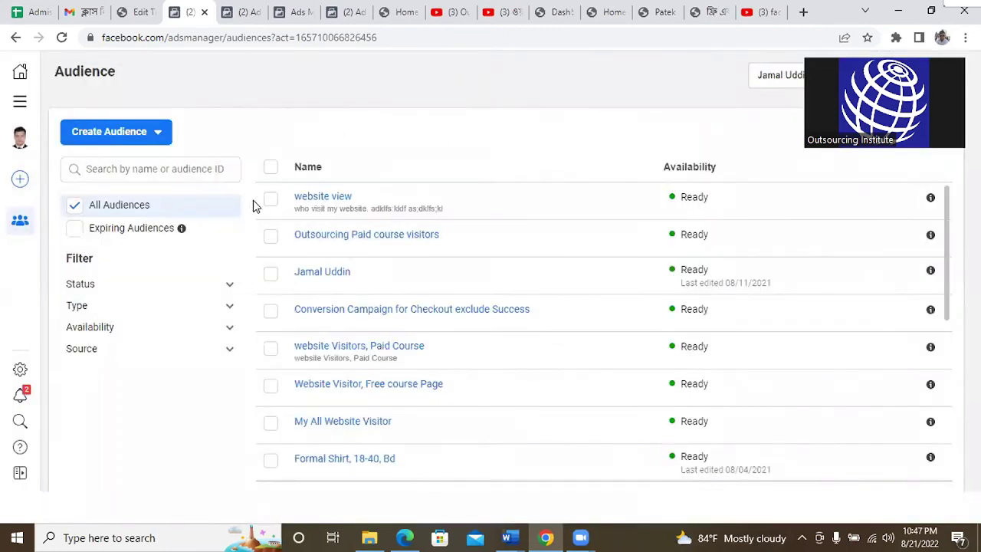
Delete the "website view" audience from the audience list and confirm the deletion
mouse_move(336, 200)
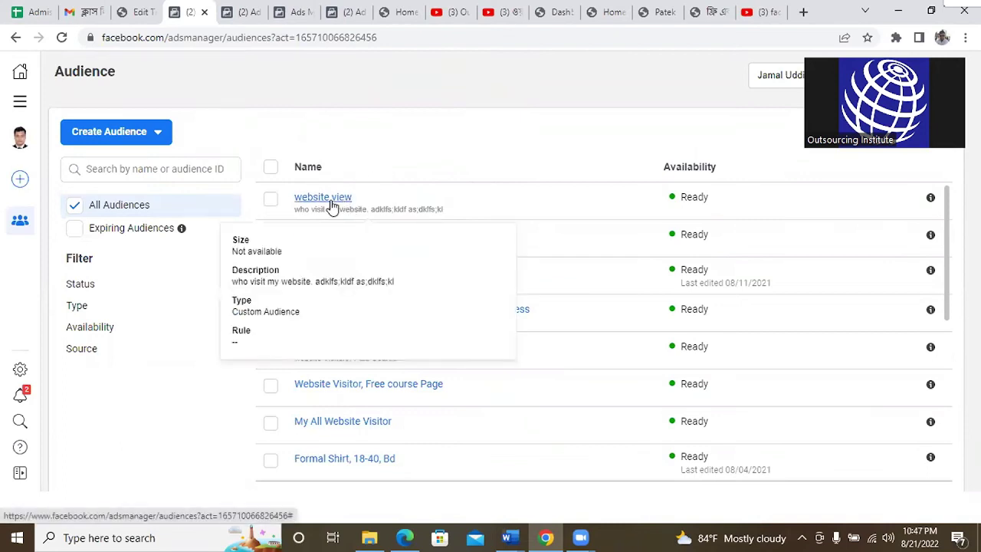
left_click(271, 201)
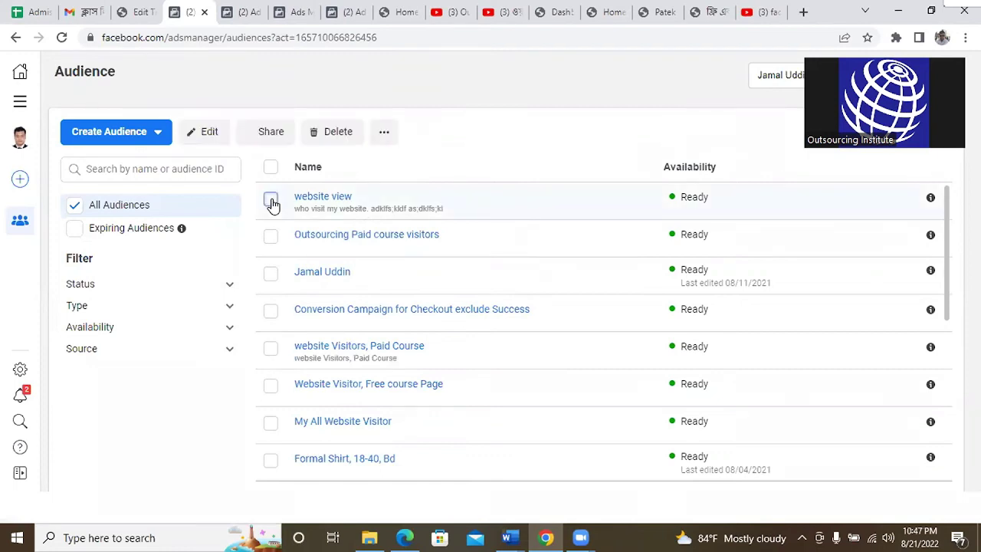
left_click(337, 130)
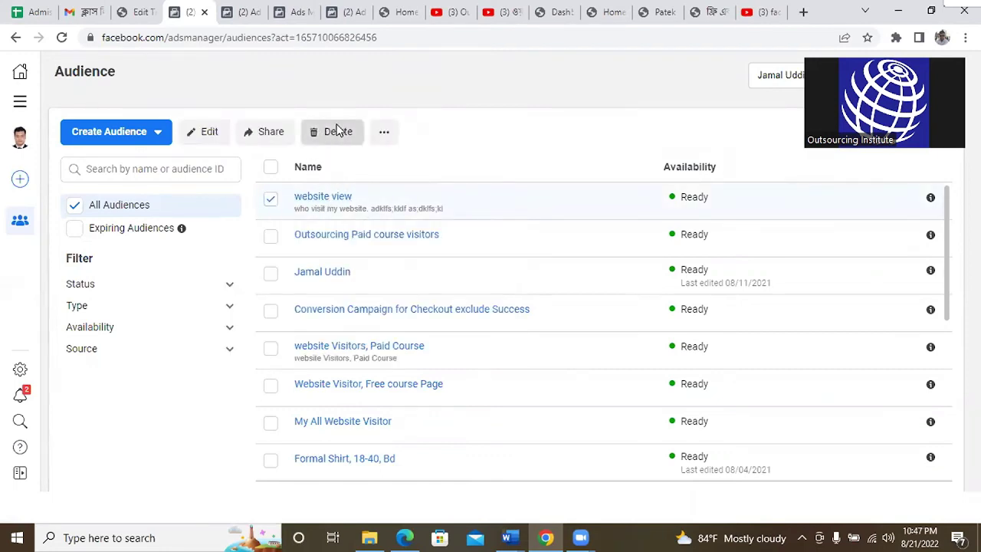
left_click(666, 279)
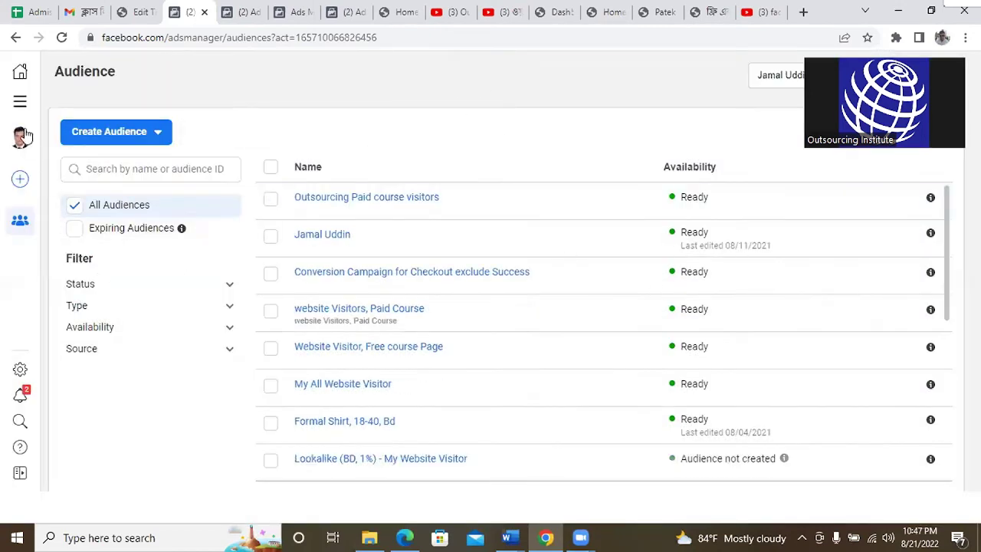
Examine the events received by the Outsourcing institute pixel among the data sources in Events Manager
left_click(19, 101)
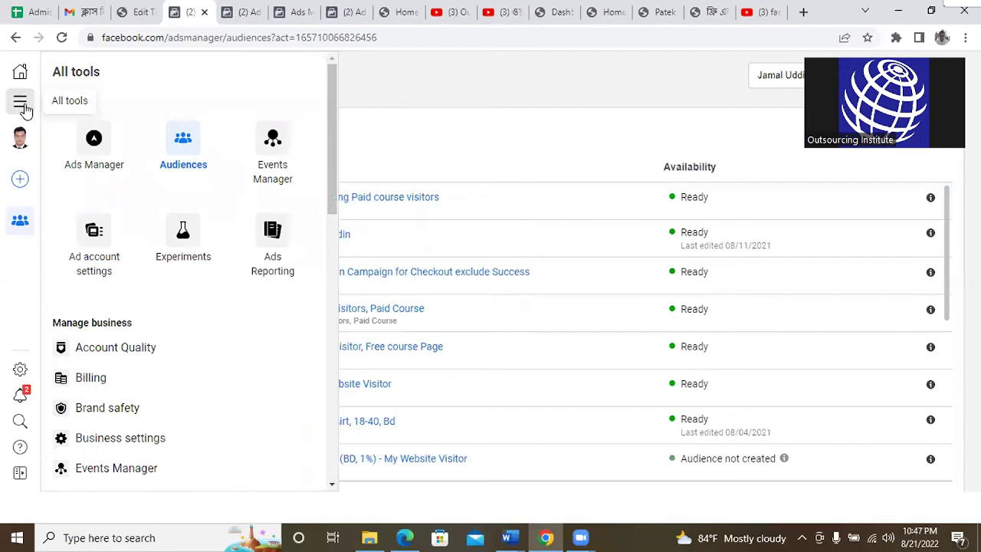
left_click(280, 146)
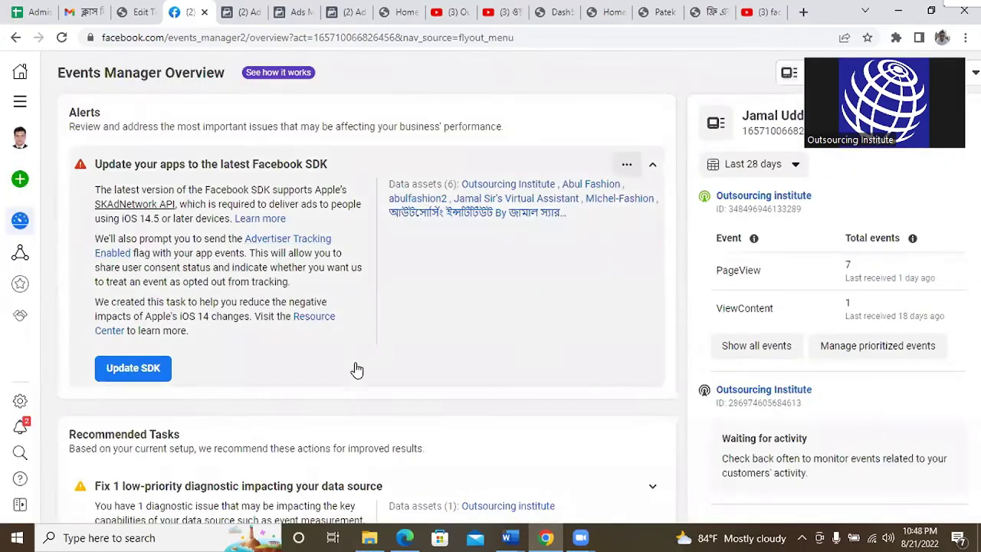
scroll(357, 365, "down", 1)
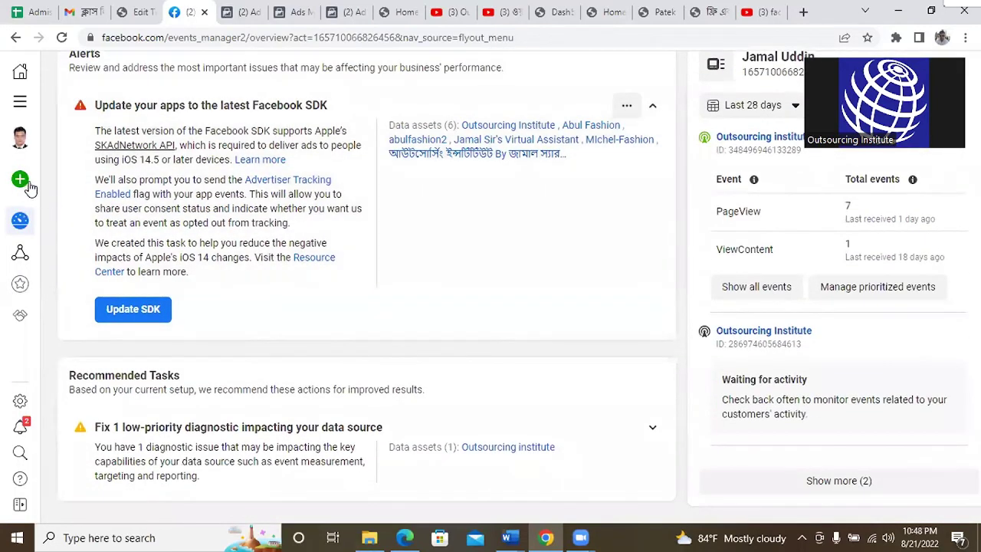
mouse_move(23, 186)
left_click(59, 251)
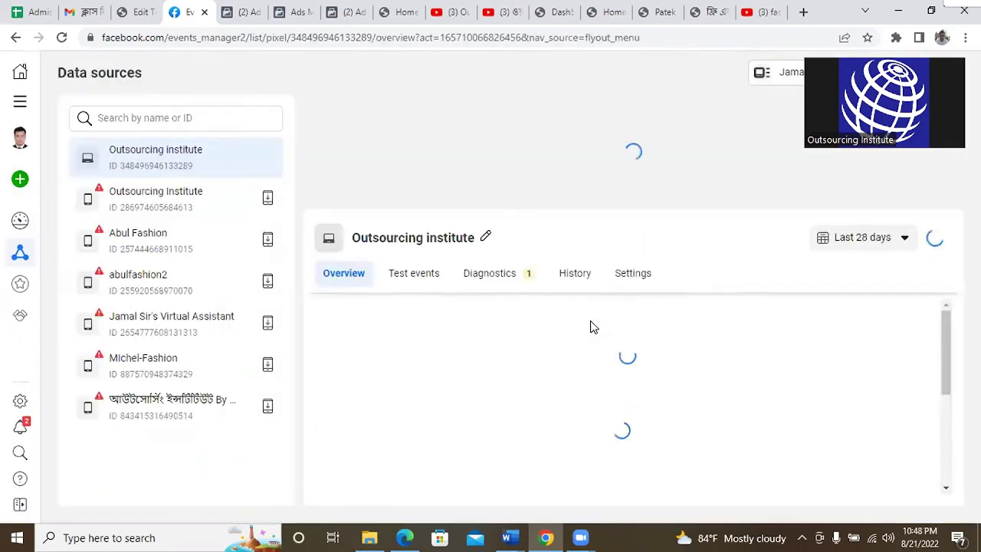
scroll(595, 394, "down", 2)
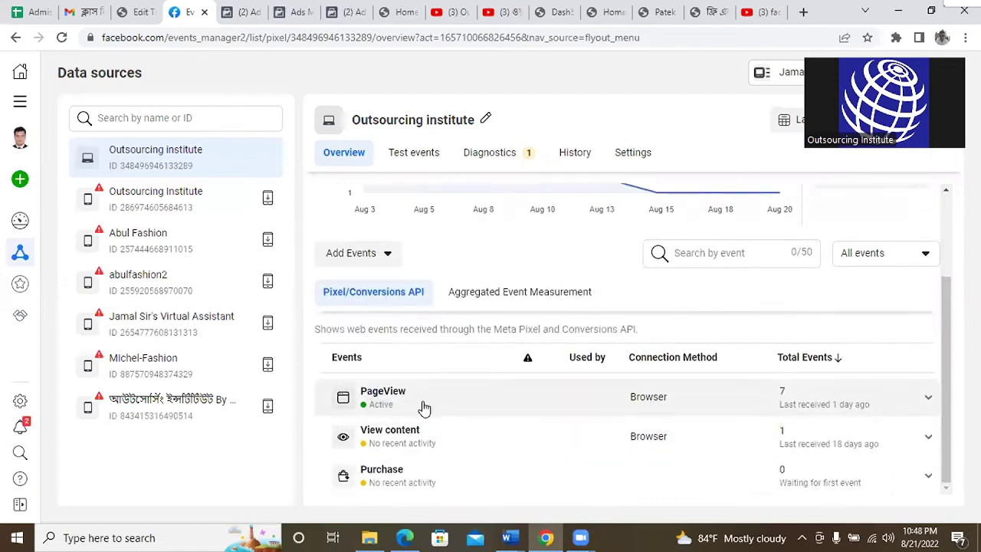
Return to the Audiences section and start creating a website Custom Audience
left_click(19, 106)
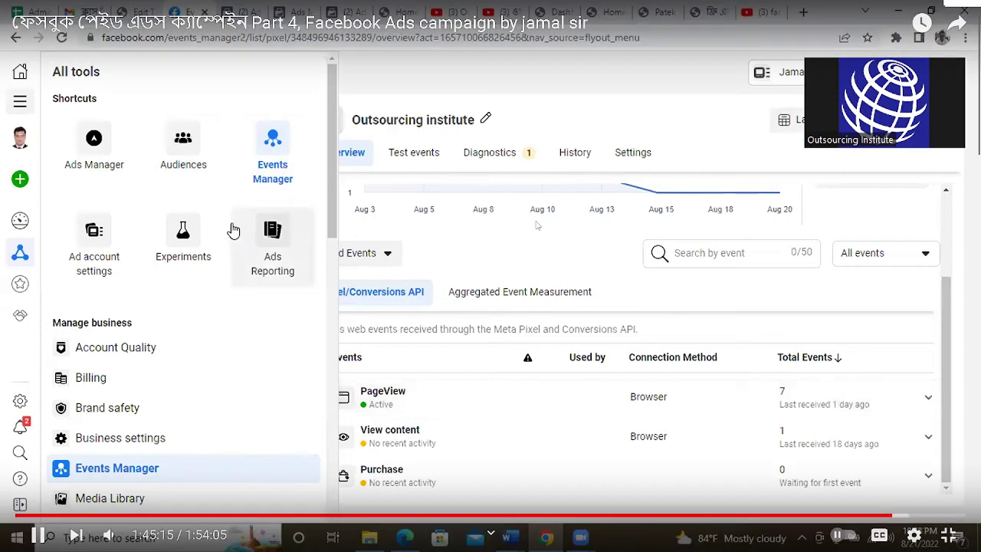
left_click(177, 139)
left_click(582, 329)
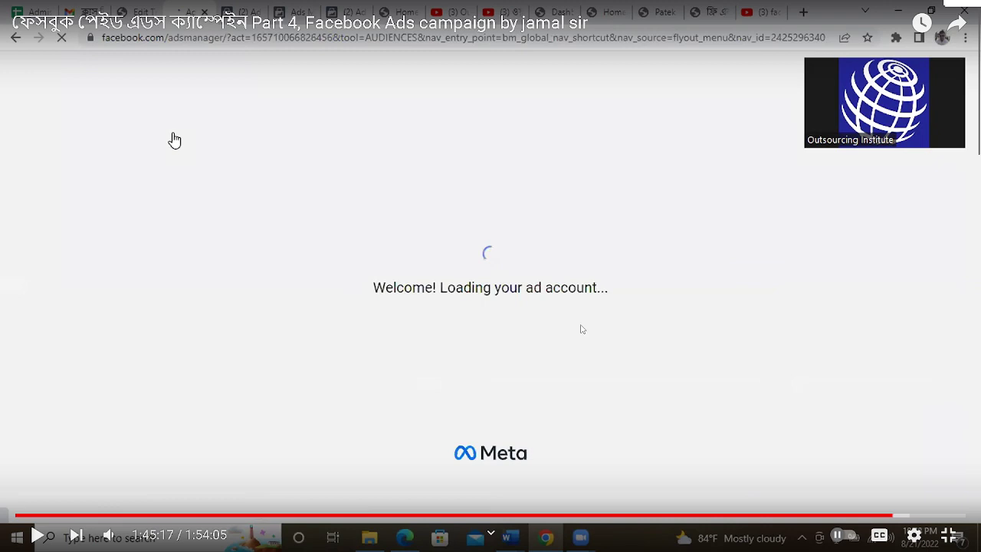
left_click(581, 329)
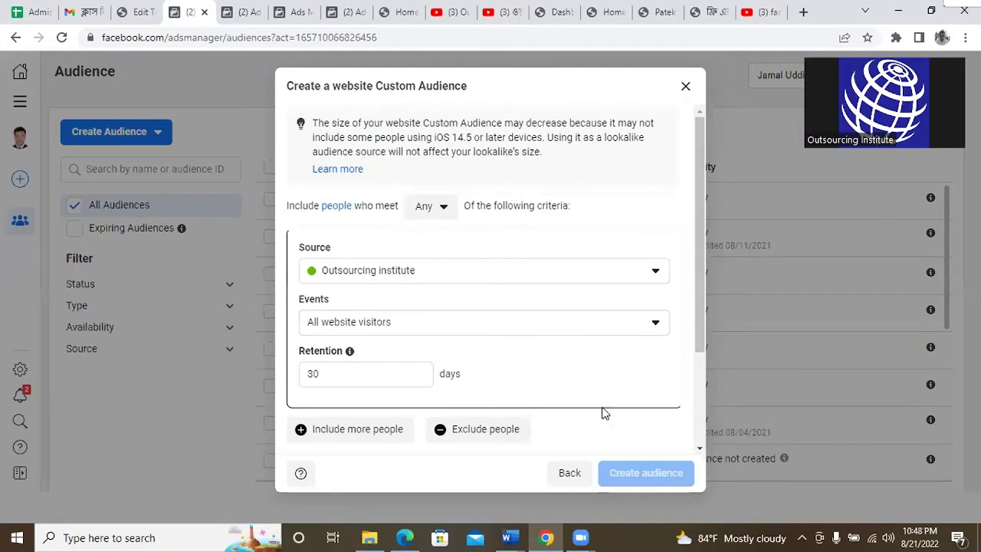
Set the event of the new website Custom Audience to PageView
left_click(434, 370)
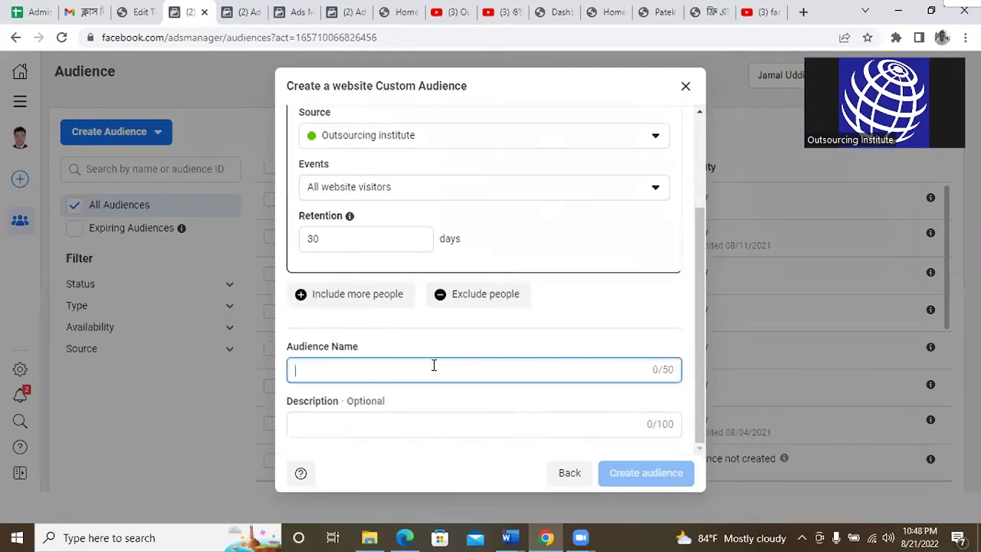
left_click(433, 189)
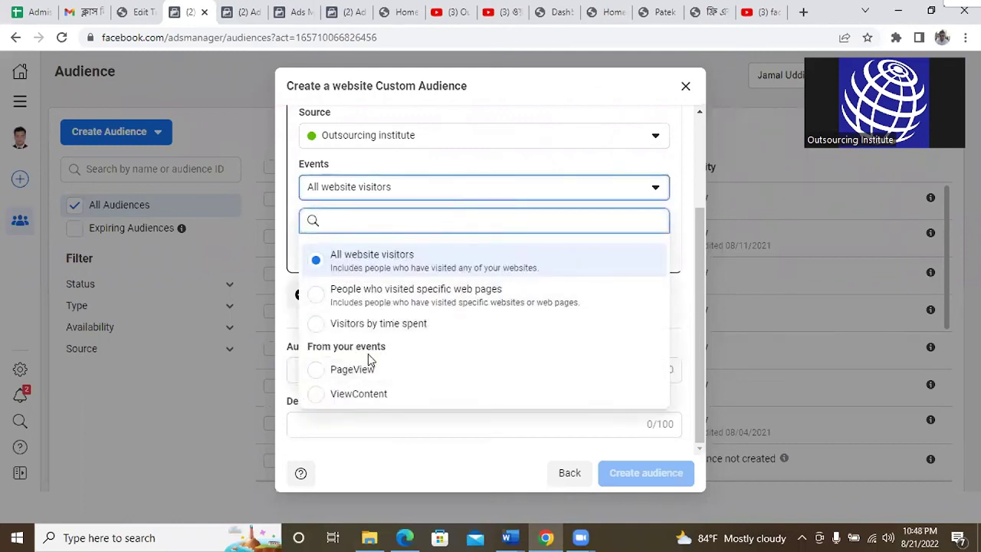
left_click(322, 370)
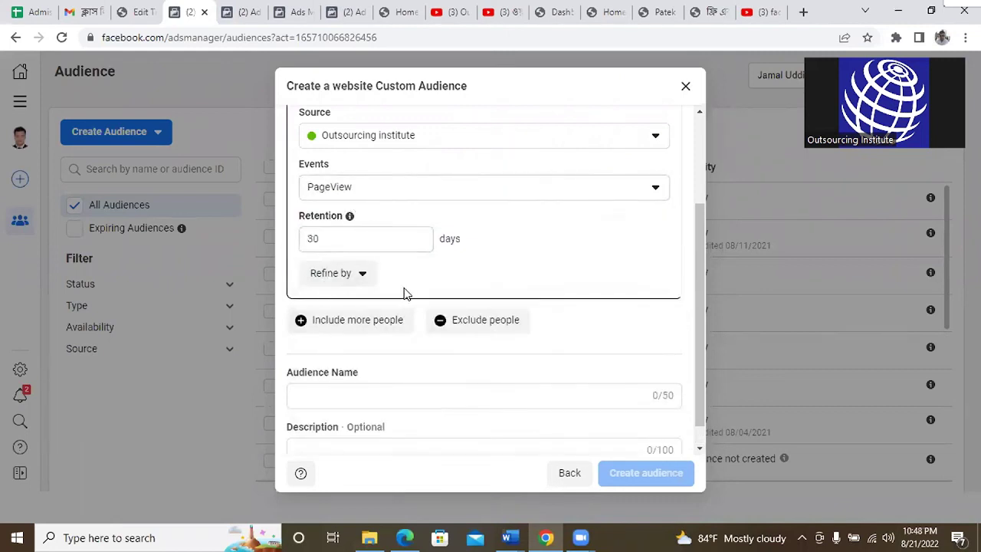
Name the audience "page view", describe it as "sdfasdfsdf", and create it
scroll(429, 337, "down", 1)
left_click(377, 369)
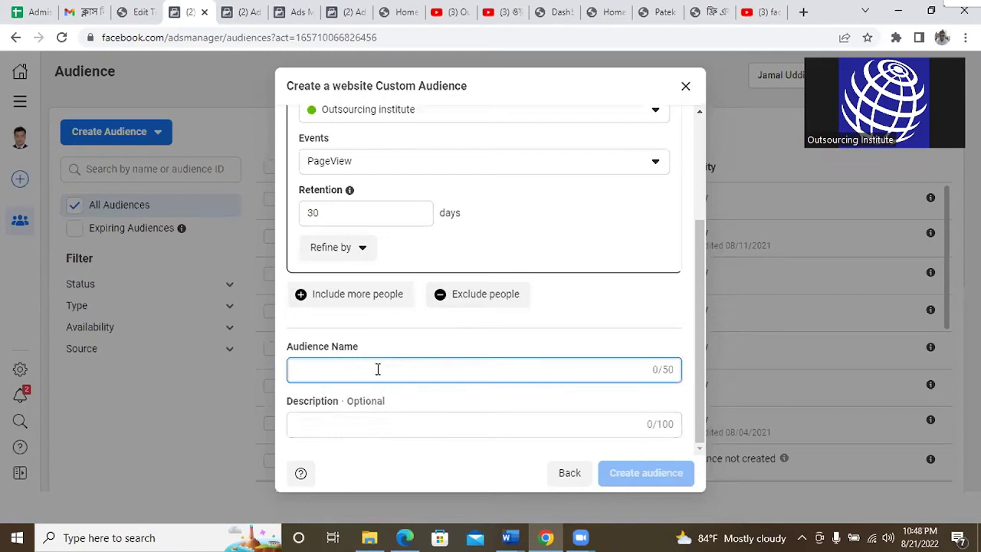
type("page view")
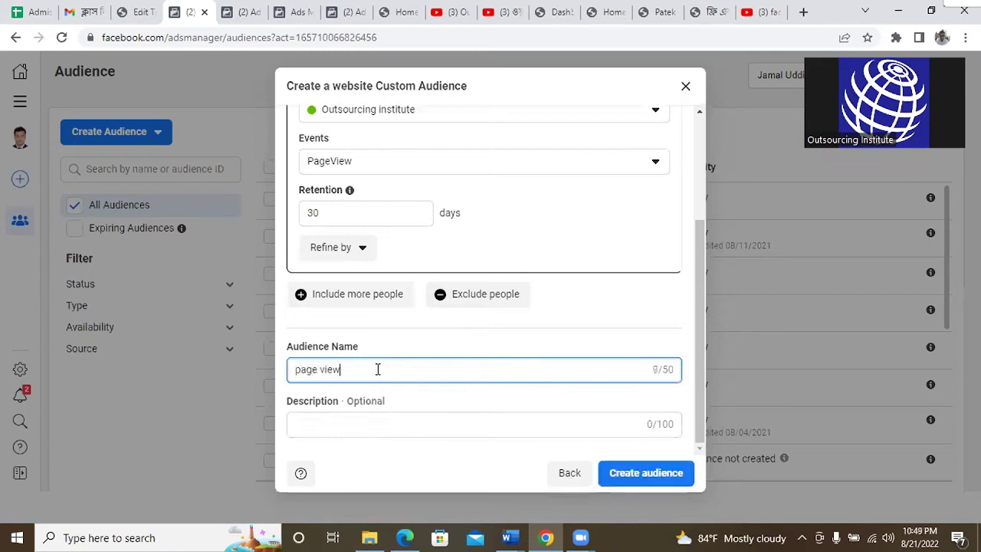
left_click(406, 426)
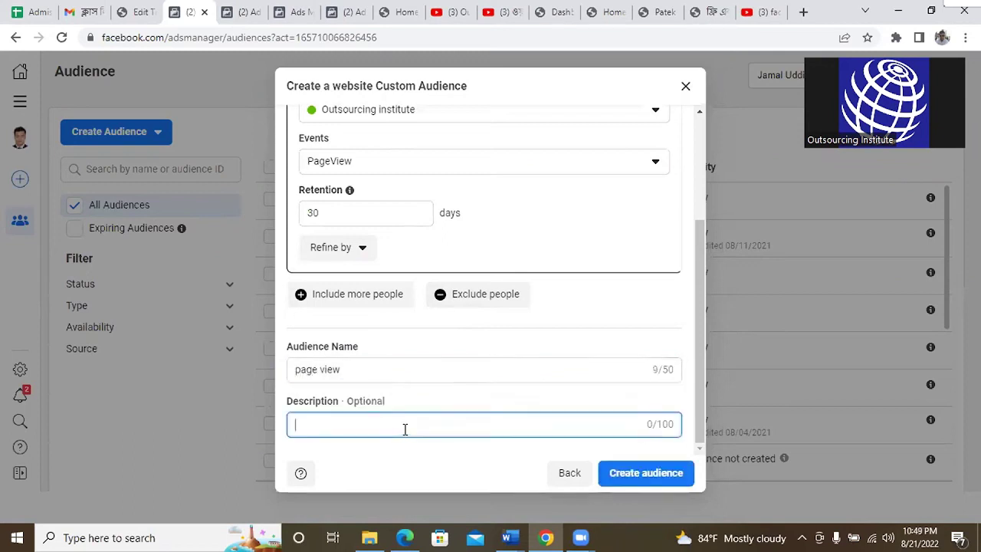
type("sdfasdfsdf")
left_click(623, 471)
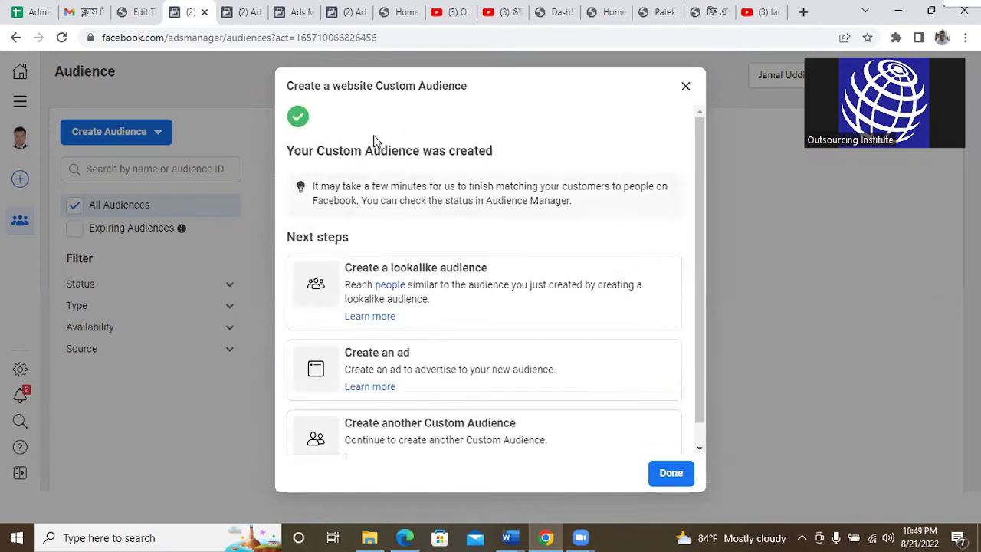
left_click(671, 473)
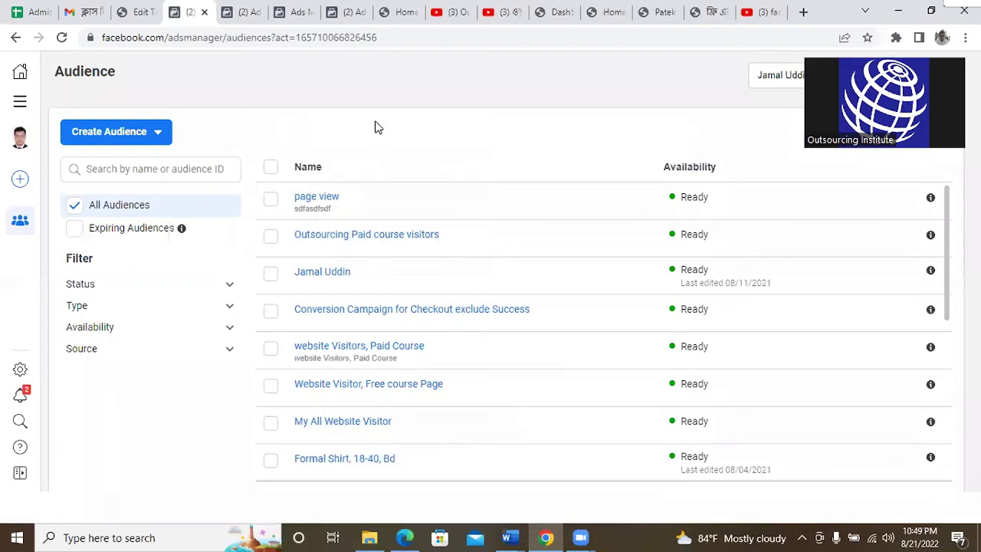
mouse_move(320, 206)
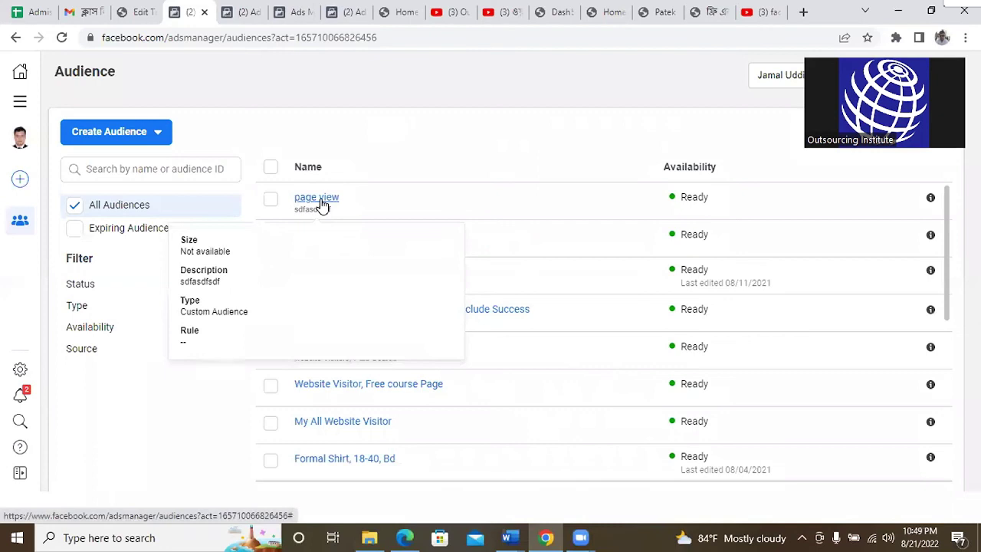
left_click(20, 101)
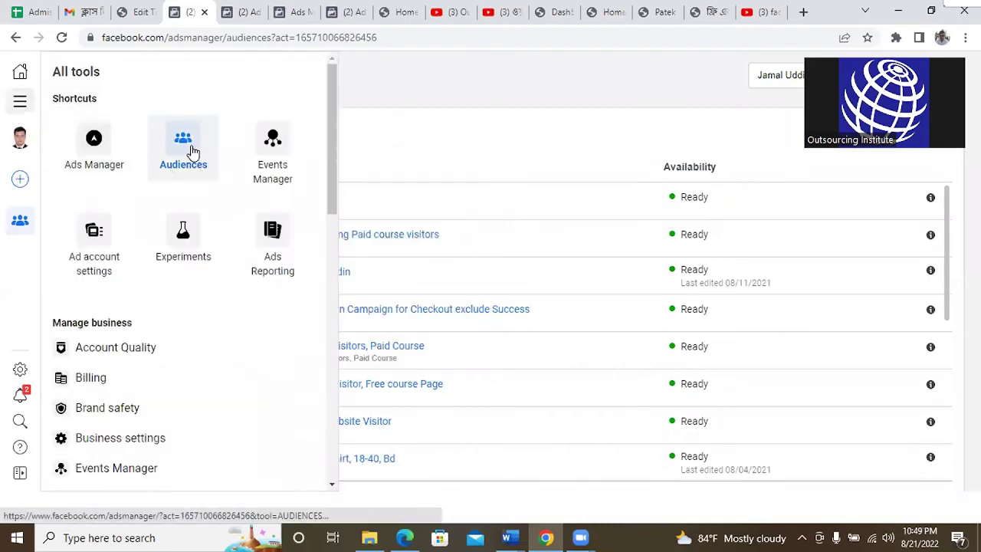
left_click(475, 94)
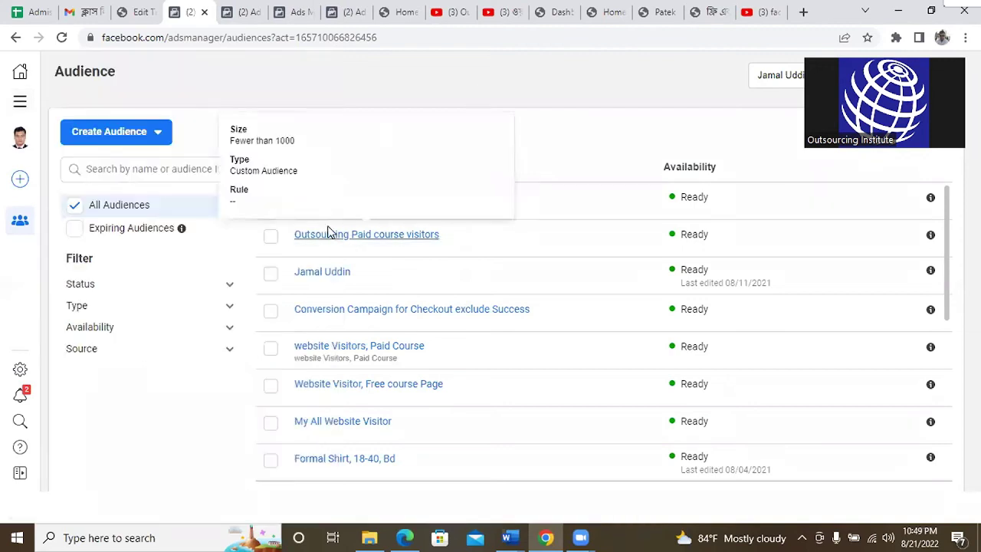
mouse_move(376, 212)
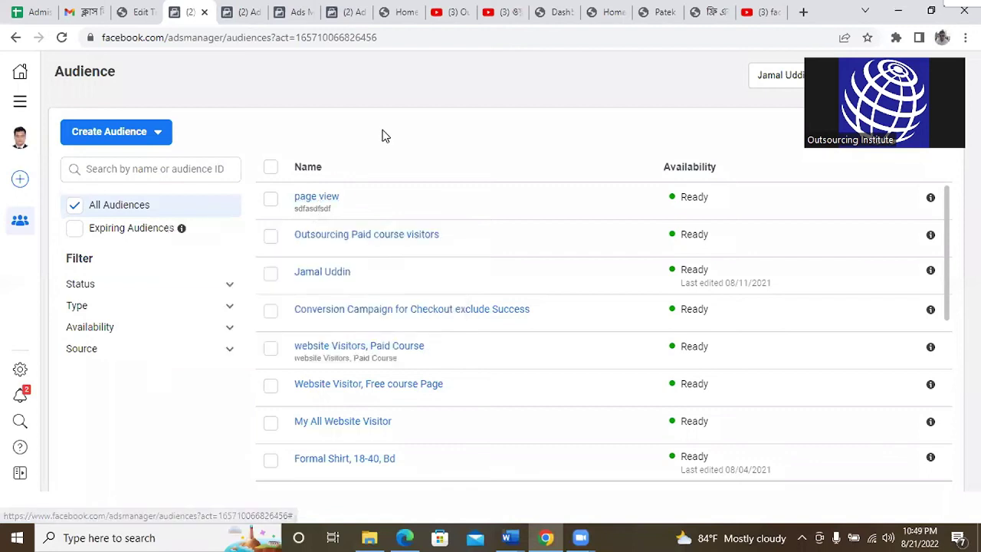
left_click(20, 106)
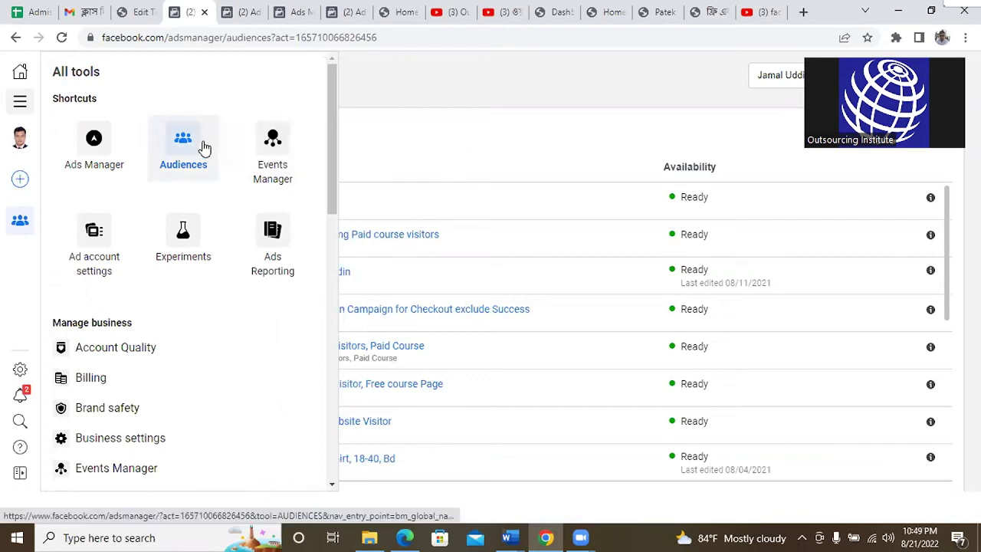
left_click(518, 136)
left_click(20, 102)
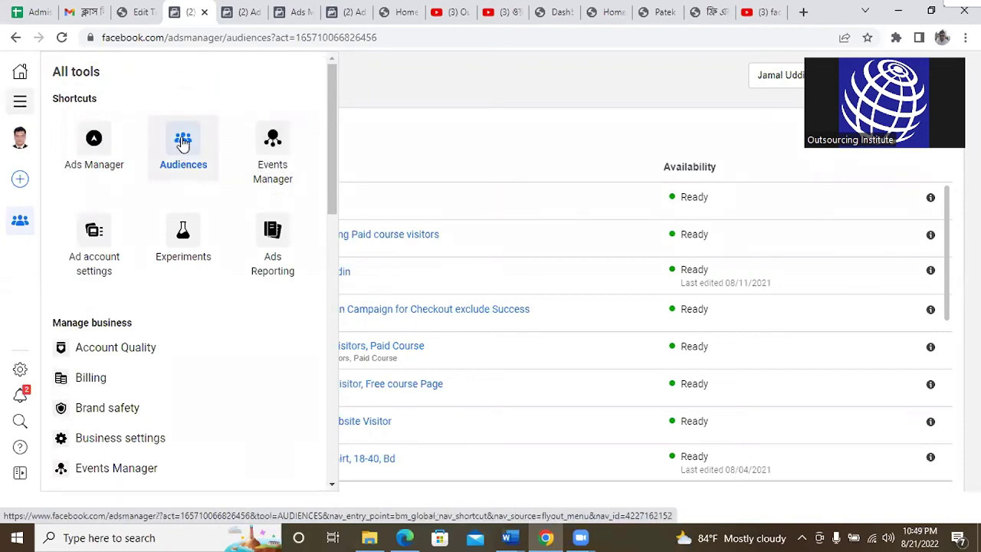
left_click(420, 149)
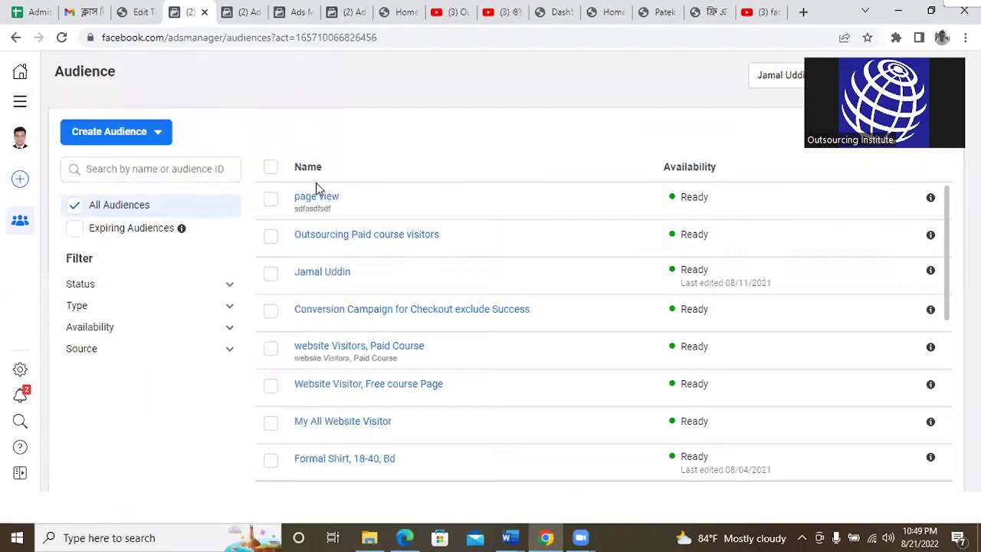
mouse_move(322, 191)
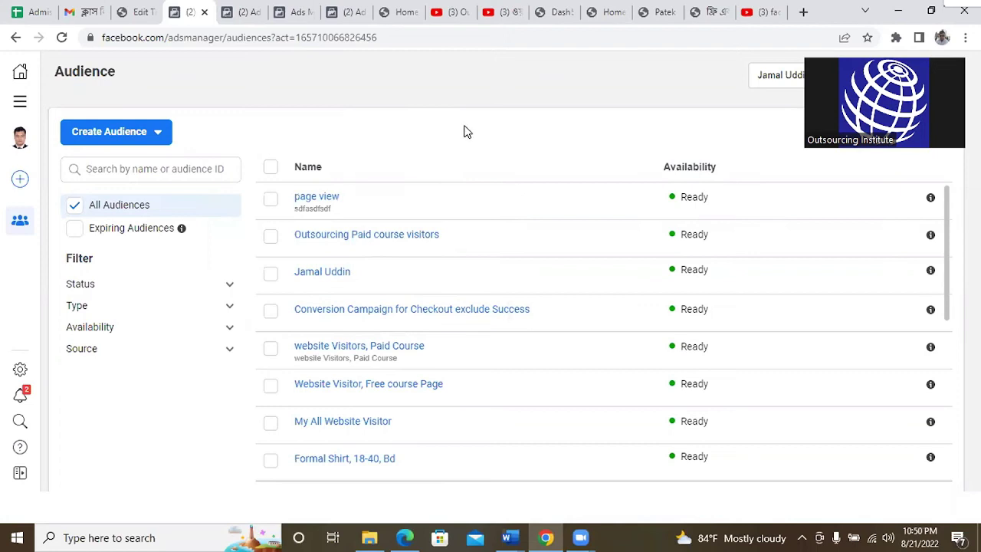
Select the first three audiences in the list, reviewing the additional actions for "page view" before adding the other two
left_click(270, 202)
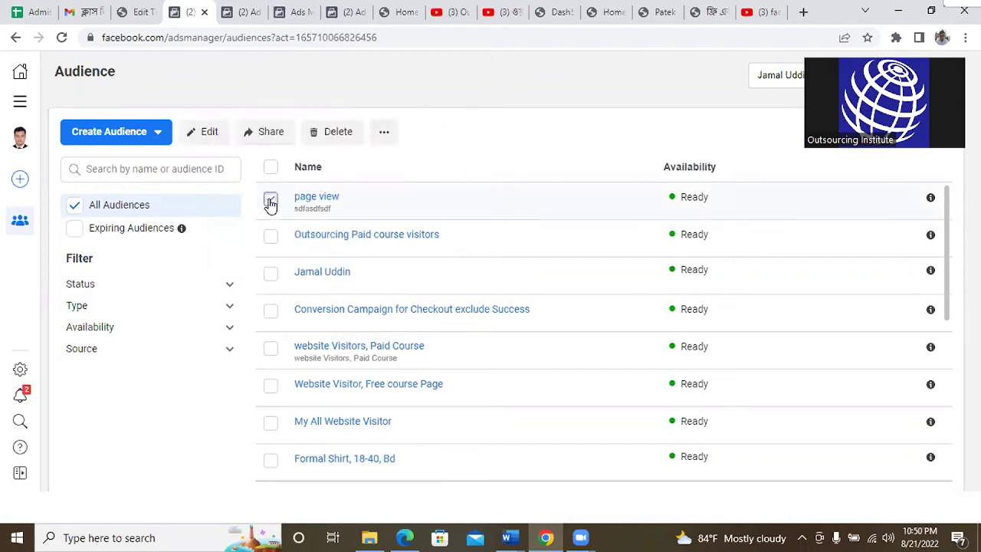
left_click(384, 133)
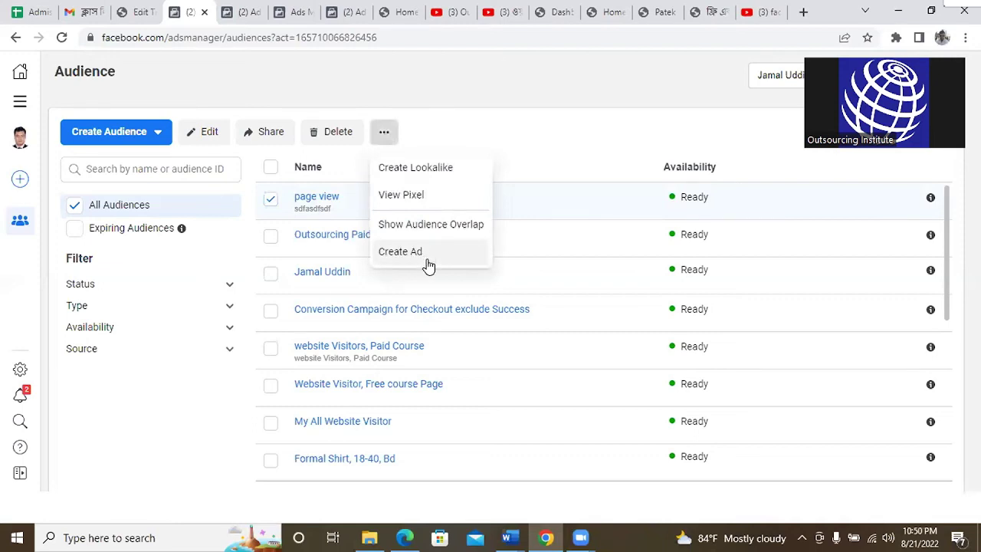
left_click(494, 130)
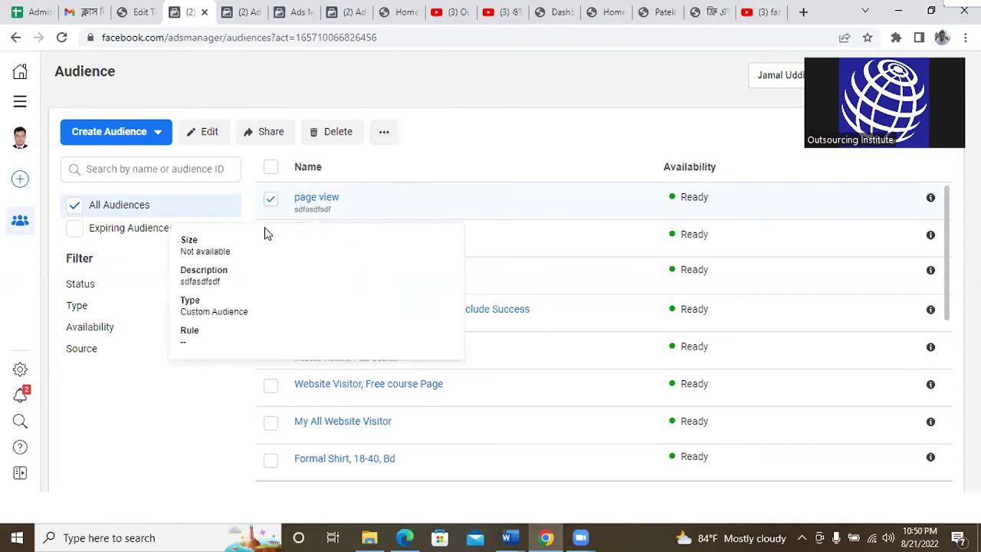
left_click(272, 235)
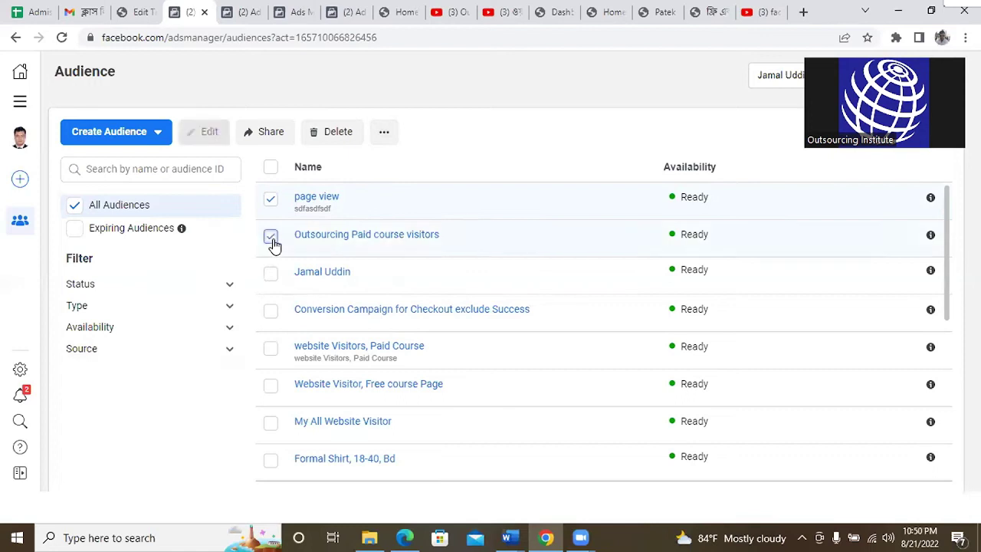
left_click(271, 275)
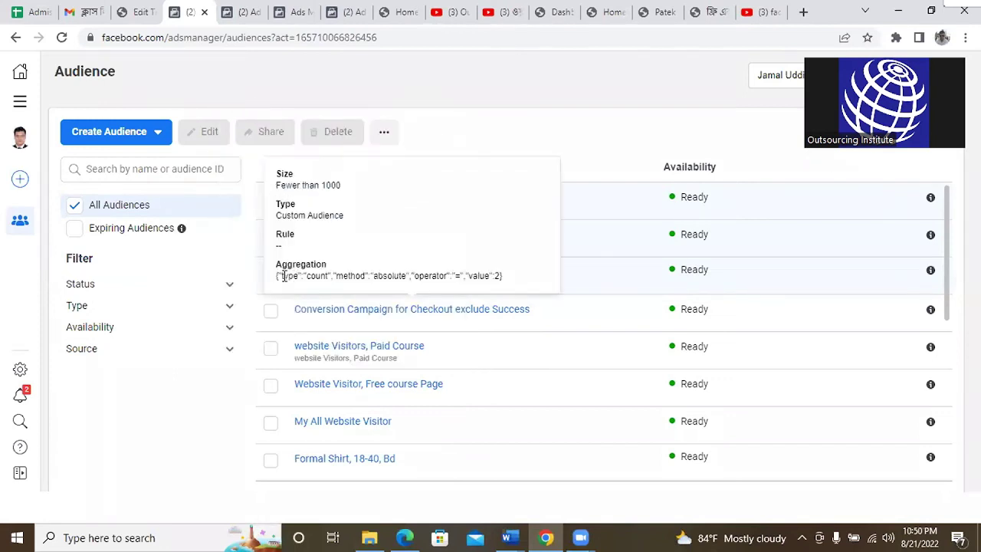
Reduce the selection to the "page view" audience, review its additional actions, and deselect it
left_click(271, 273)
left_click(270, 236)
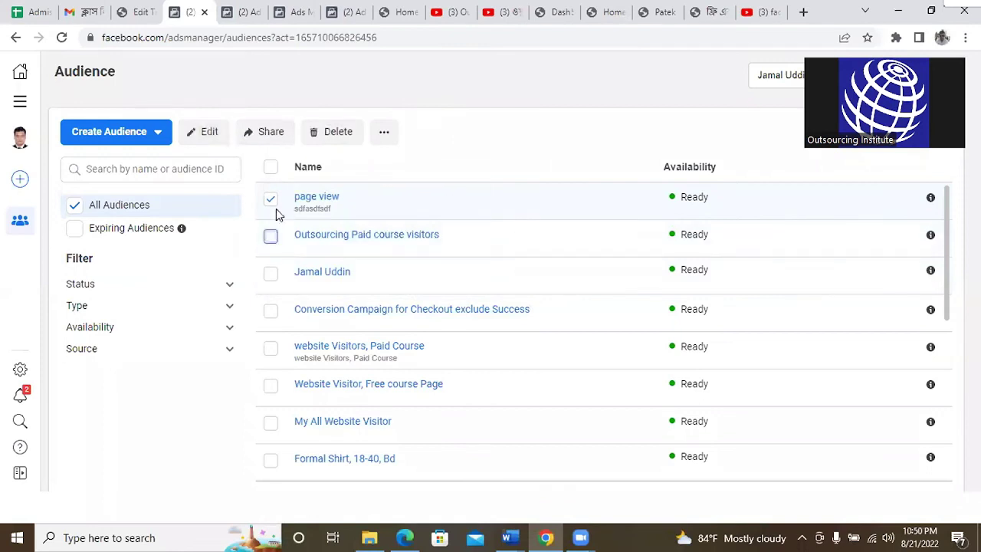
left_click(271, 202)
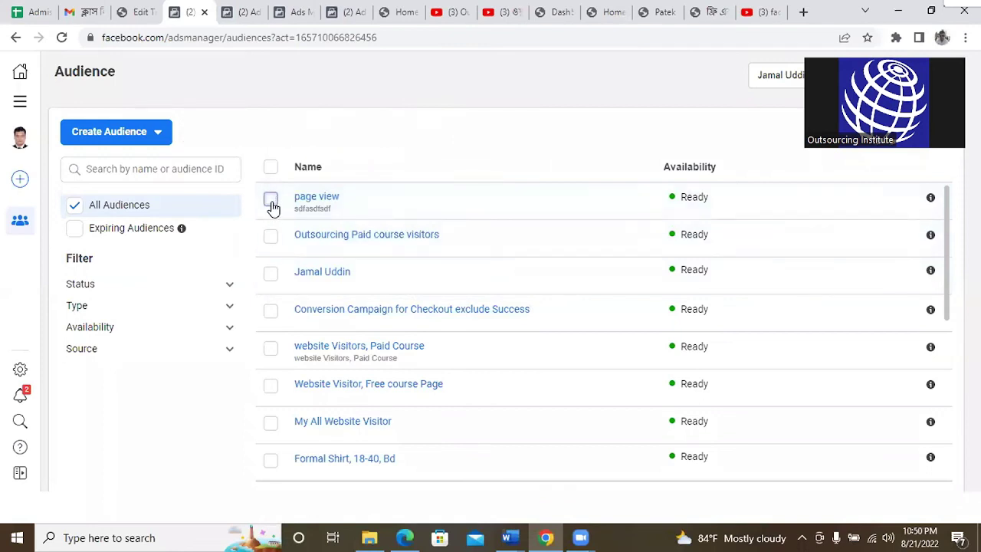
left_click(272, 201)
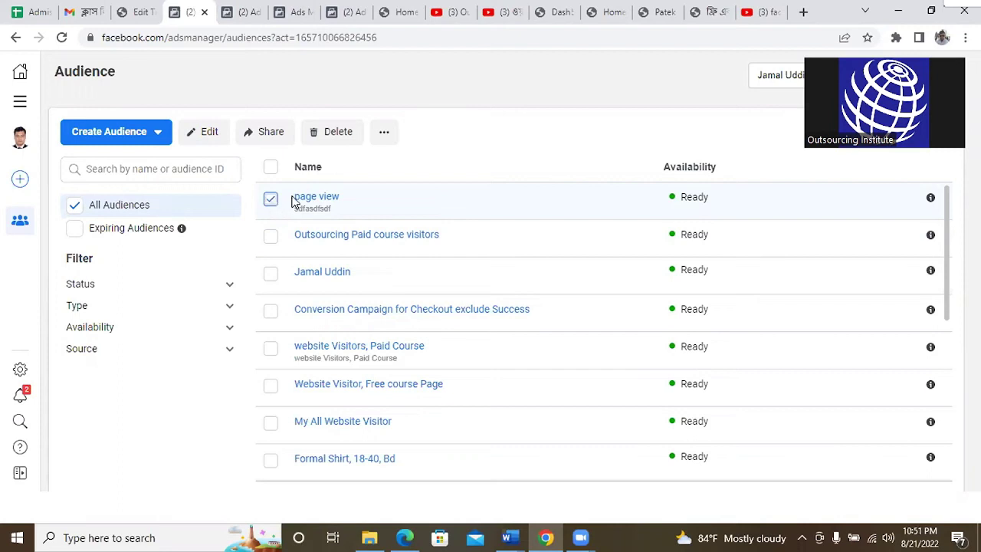
left_click(383, 132)
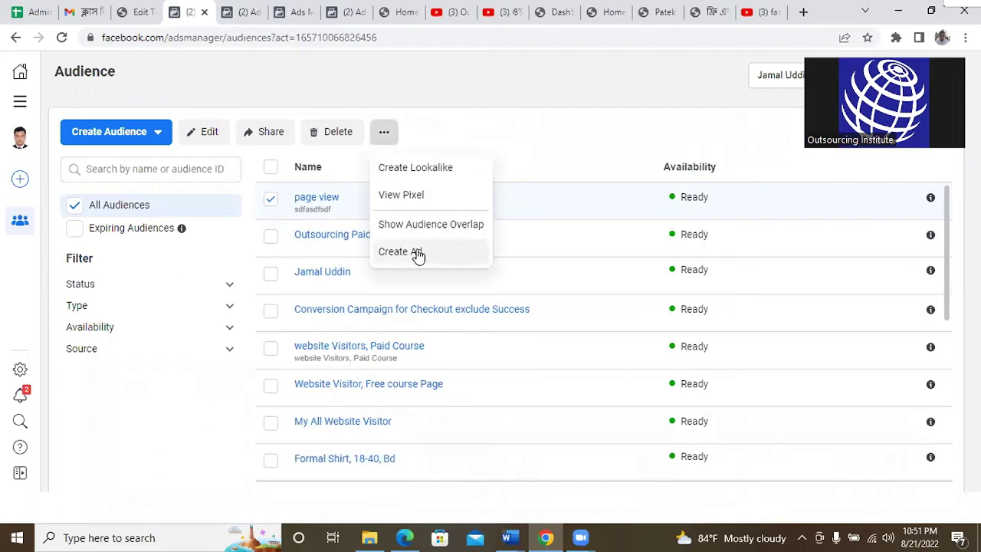
left_click(270, 199)
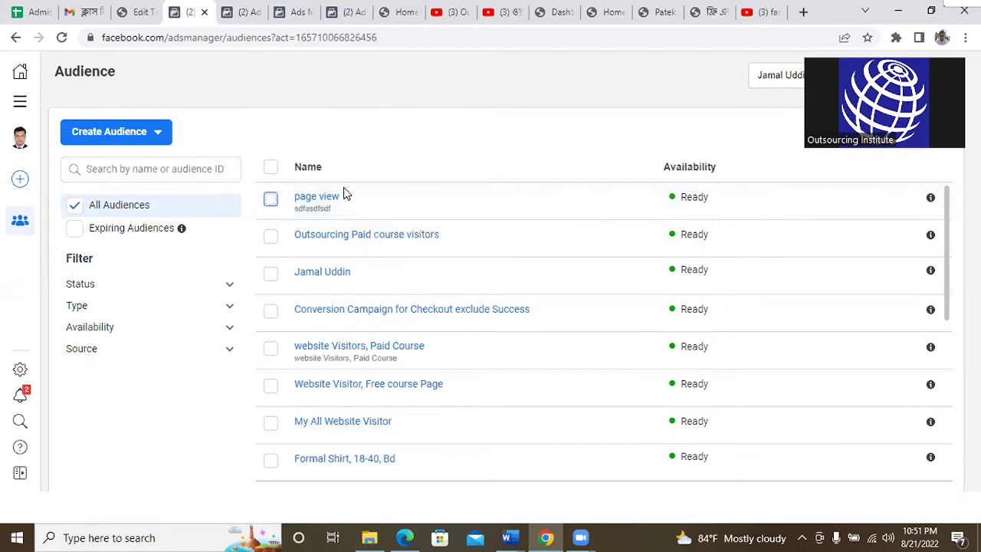
Select the "Outsourcing Paid course visitors" audience and review its additional actions
left_click(271, 238)
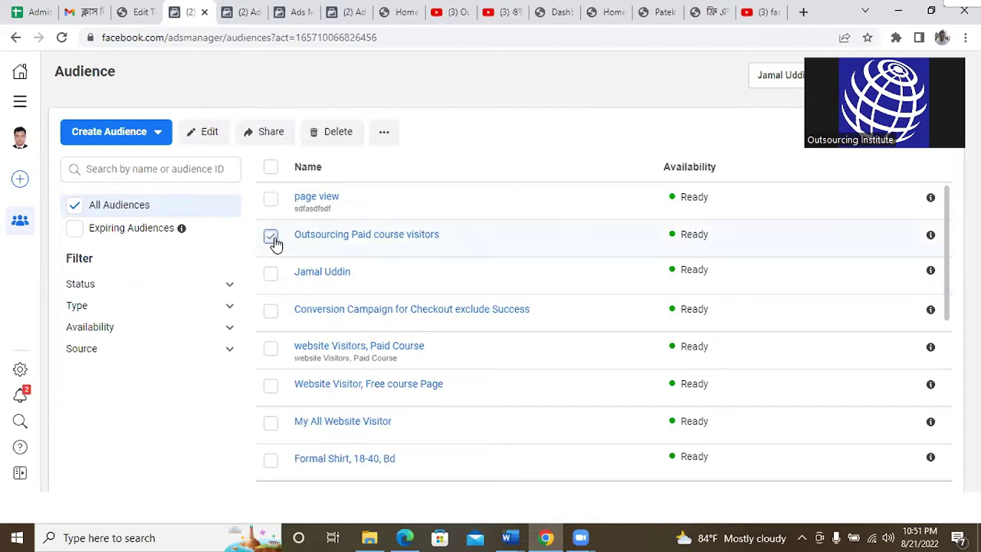
mouse_move(417, 245)
left_click(386, 135)
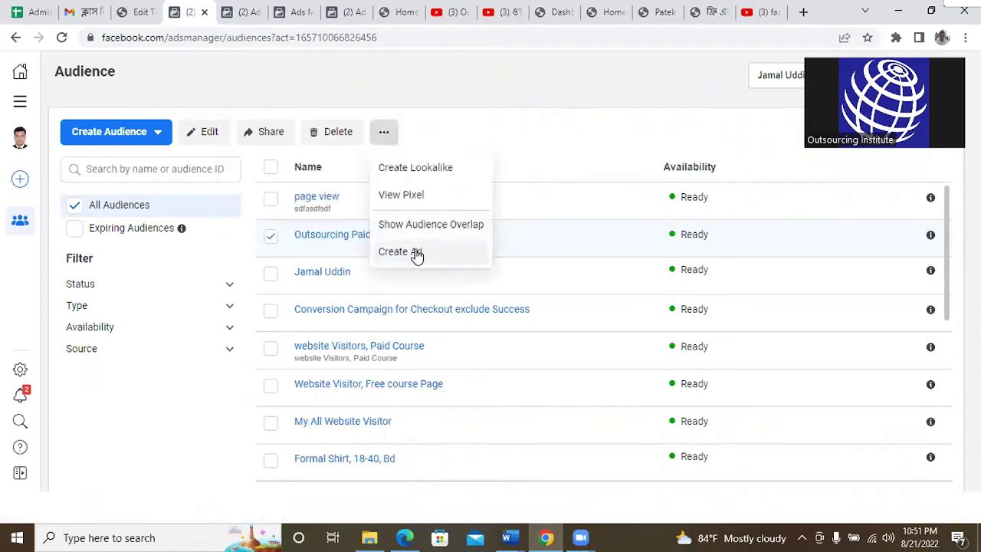
left_click(536, 128)
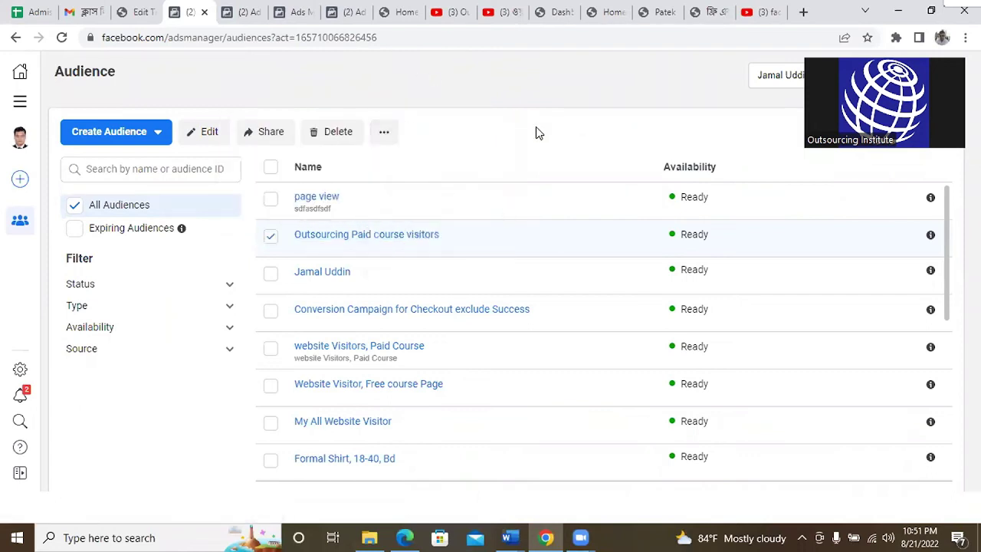
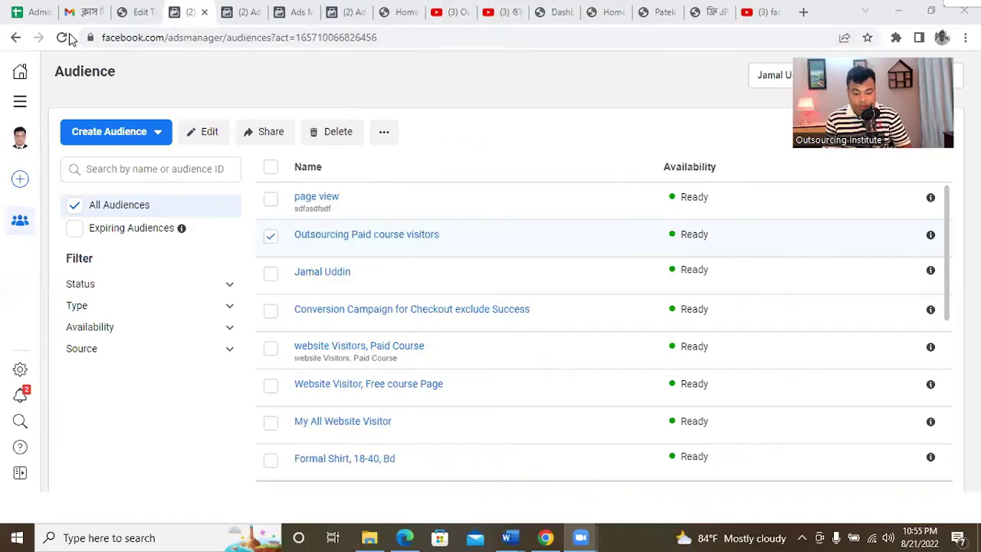
left_click(707, 11)
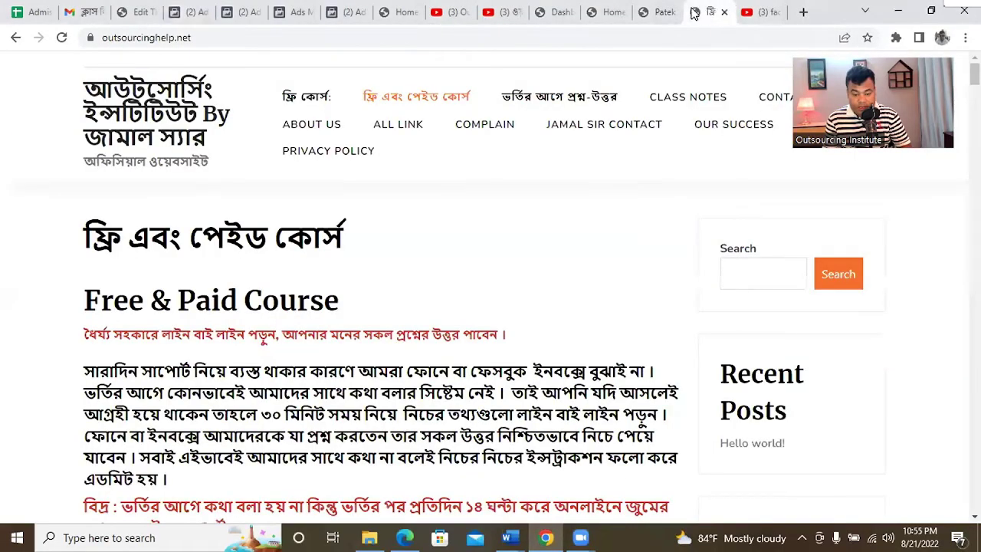
left_click(596, 12)
left_click(602, 132)
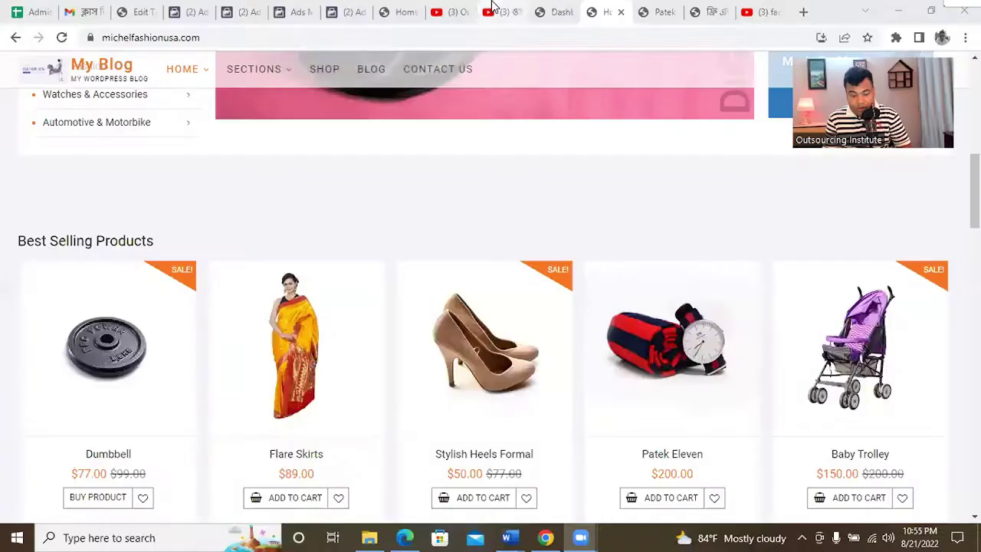
left_click(490, 16)
left_click(448, 67)
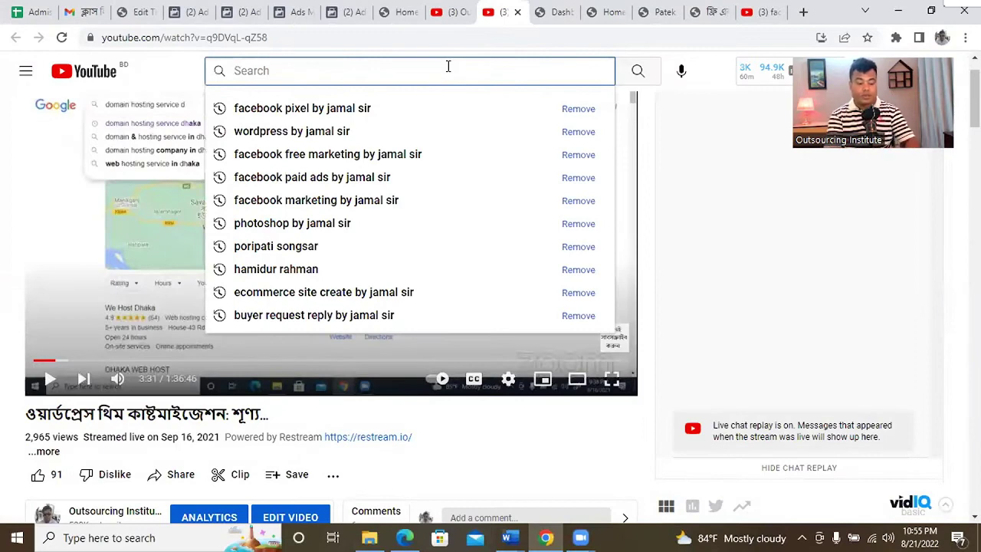
type("vide")
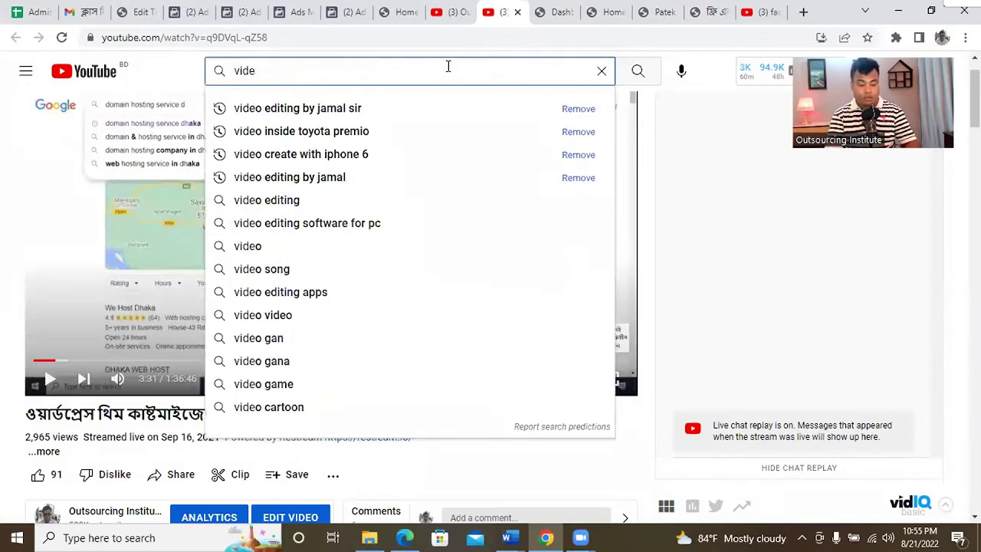
Switch to the channel's video list on YouTube and search for the instructor's video editing classes
left_click(446, 11)
key("ctrl+a")
type("video editing by")
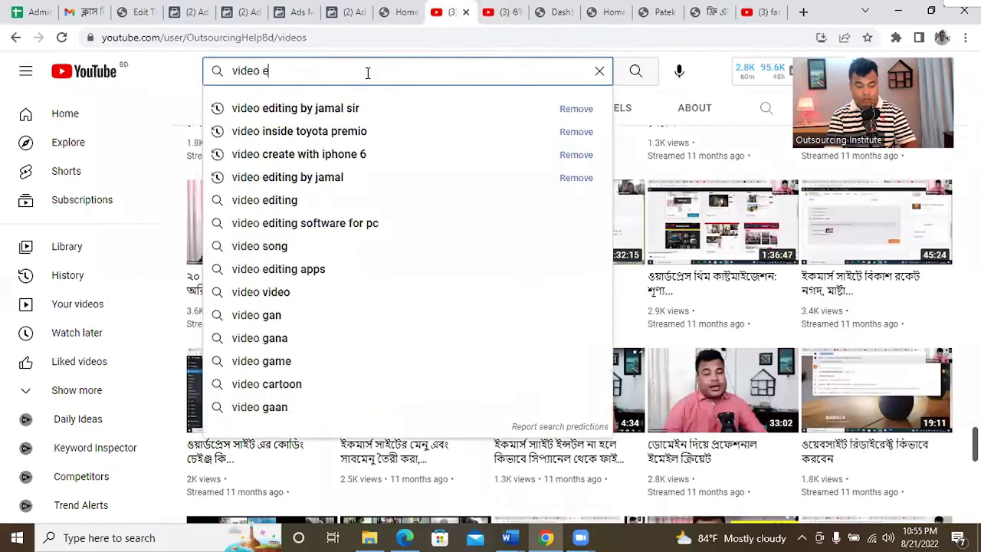
type(" jamal")
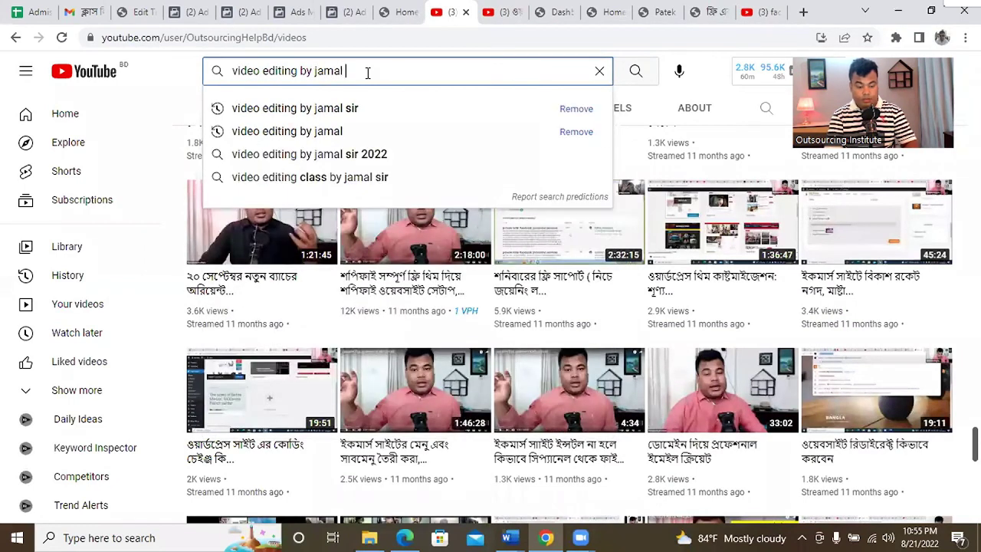
type(" sir")
key("Return")
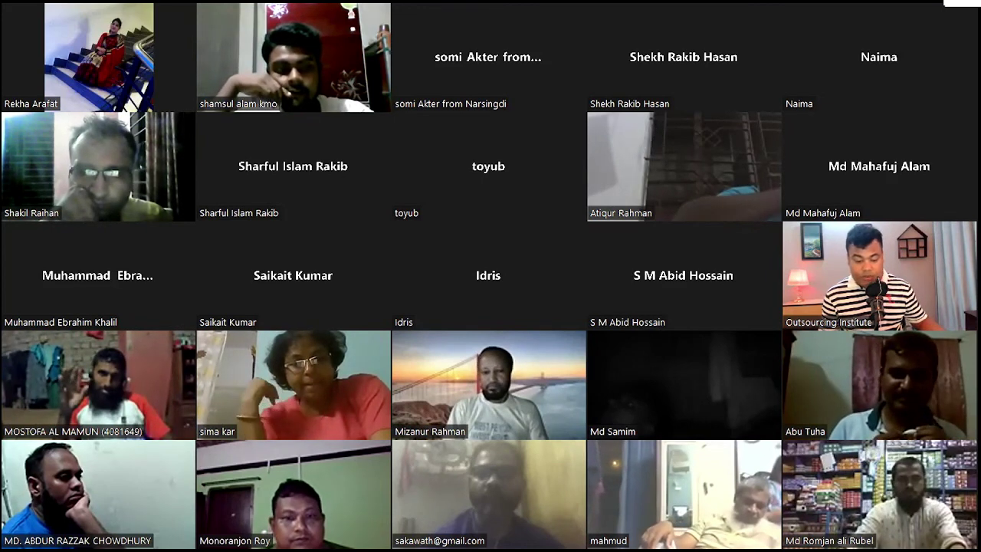
Rewind the ended Facebook Ads campaign Part 4 video to an earlier point
key("Page_Down")
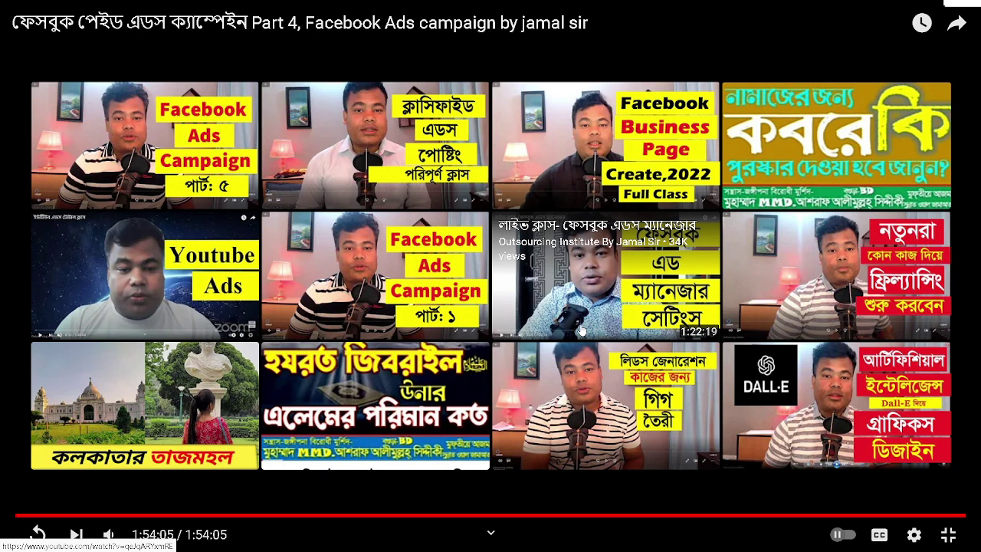
scroll(580, 329, "down", 5)
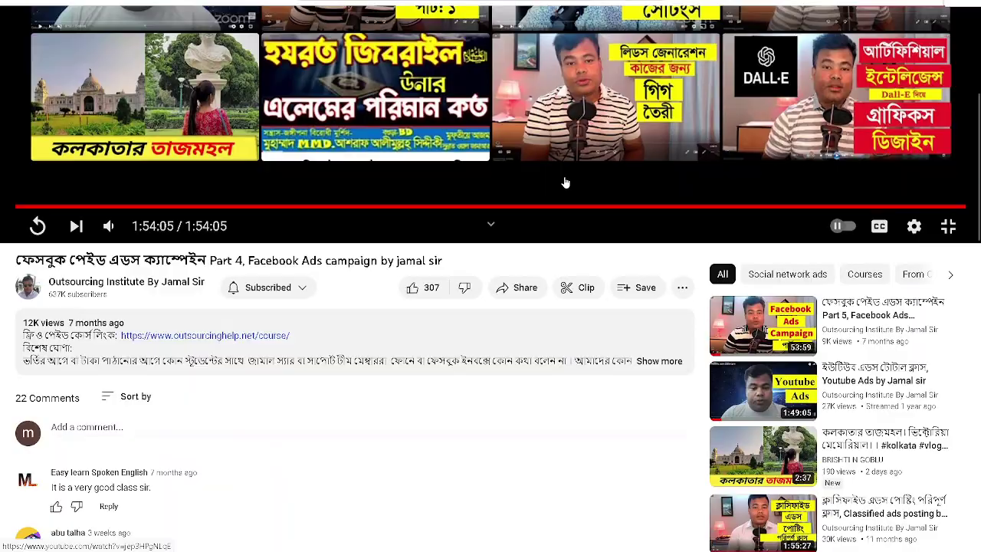
scroll(576, 184, "up", 5)
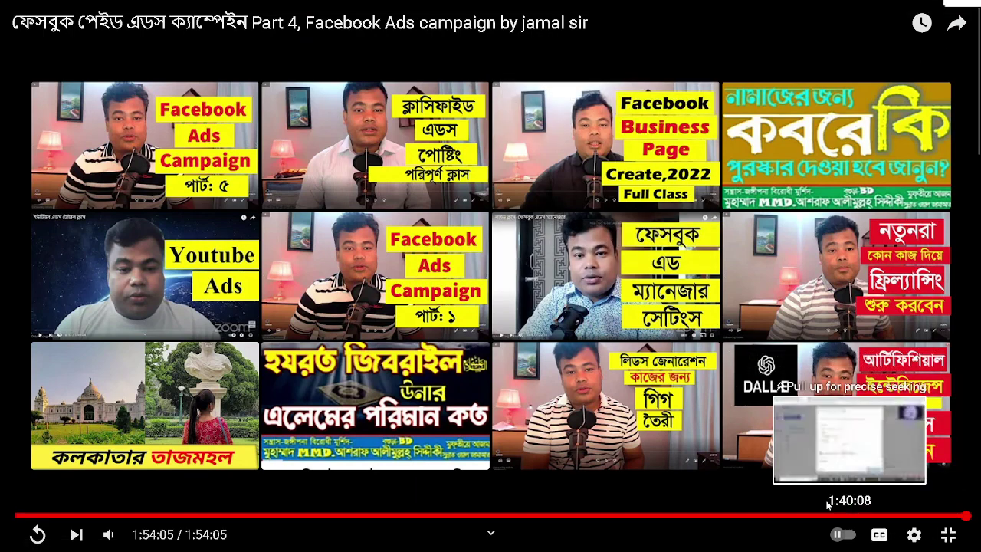
left_click(722, 516)
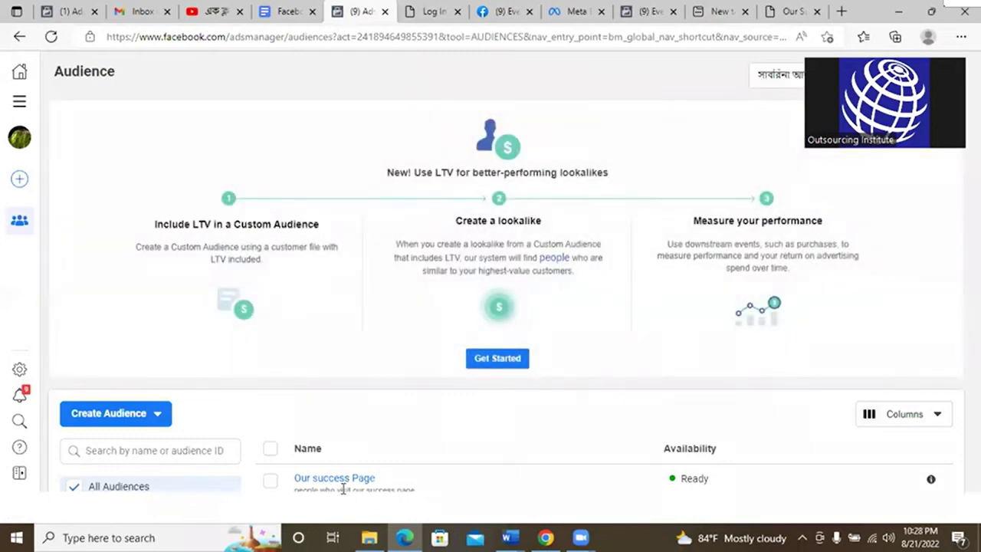
Try zooming the Audience page out to 50% and return it to its normal size
mouse_move(315, 481)
key("ctrl+minus")
key("ctrl+minus")
key("ctrl+minus")
key("ctrl+minus")
key("ctrl+minus")
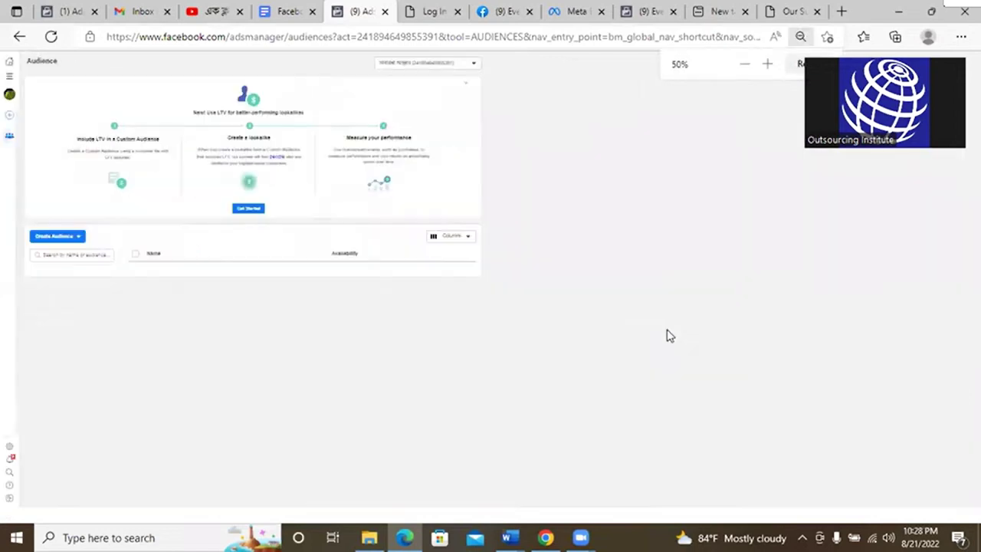
key("ctrl+plus")
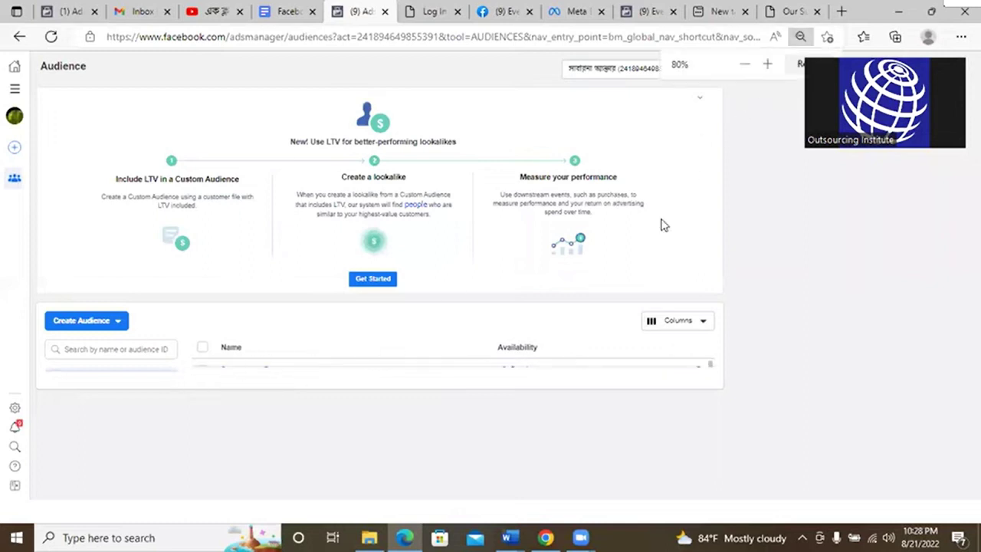
key("ctrl+plus")
key("ctrl+plus")
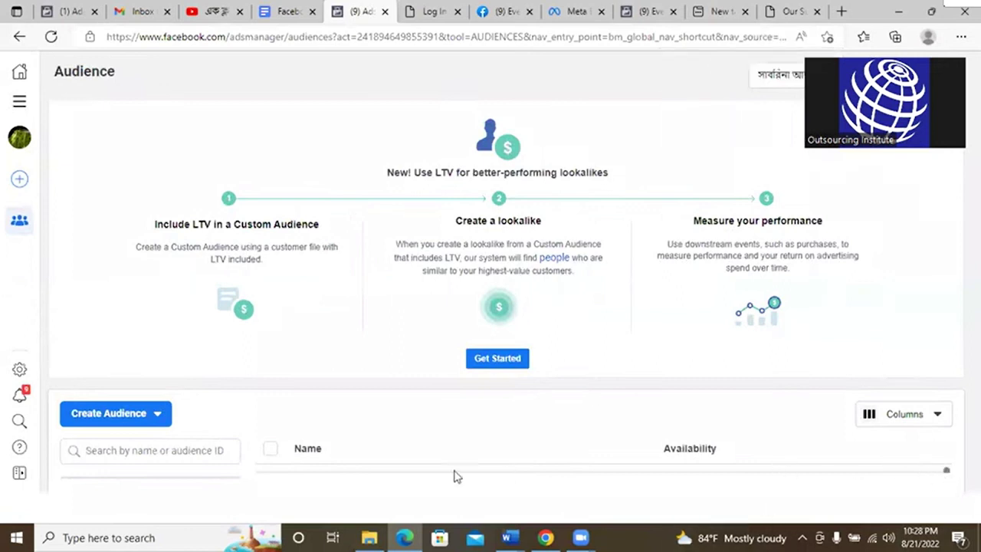
Reload the Audience page and view the details of the "Our success Page" audience
left_click(214, 450)
left_click(50, 37)
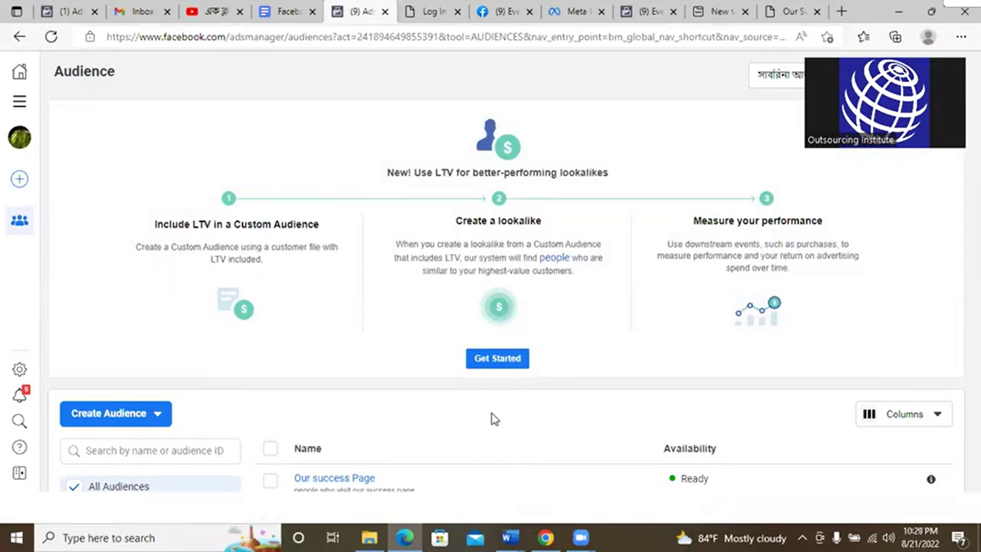
mouse_move(339, 484)
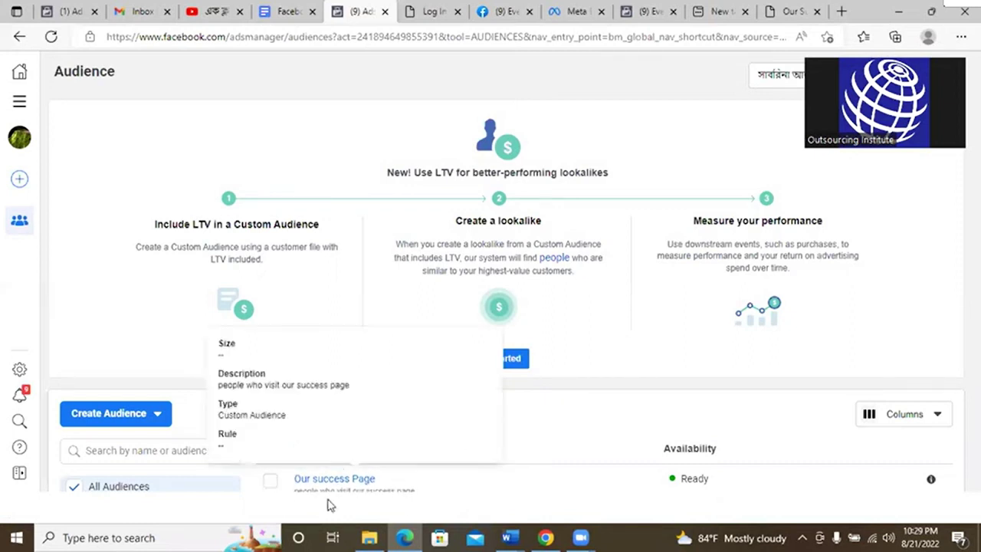
left_click(73, 487)
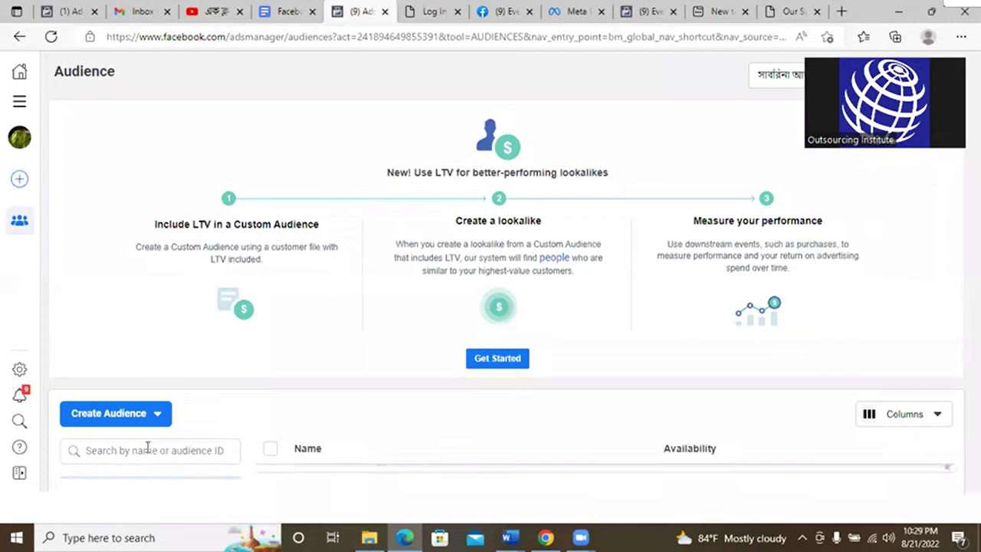
left_click(152, 418)
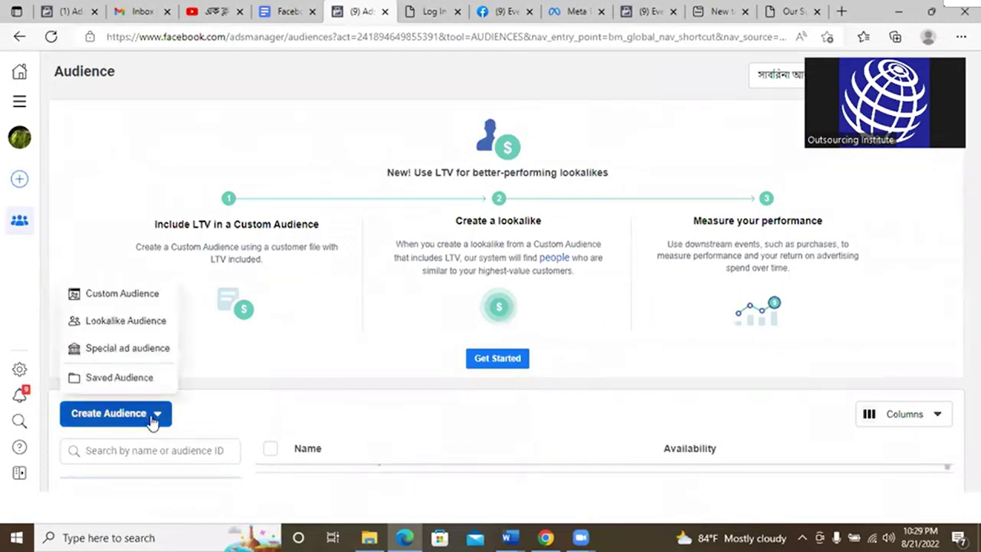
left_click(120, 378)
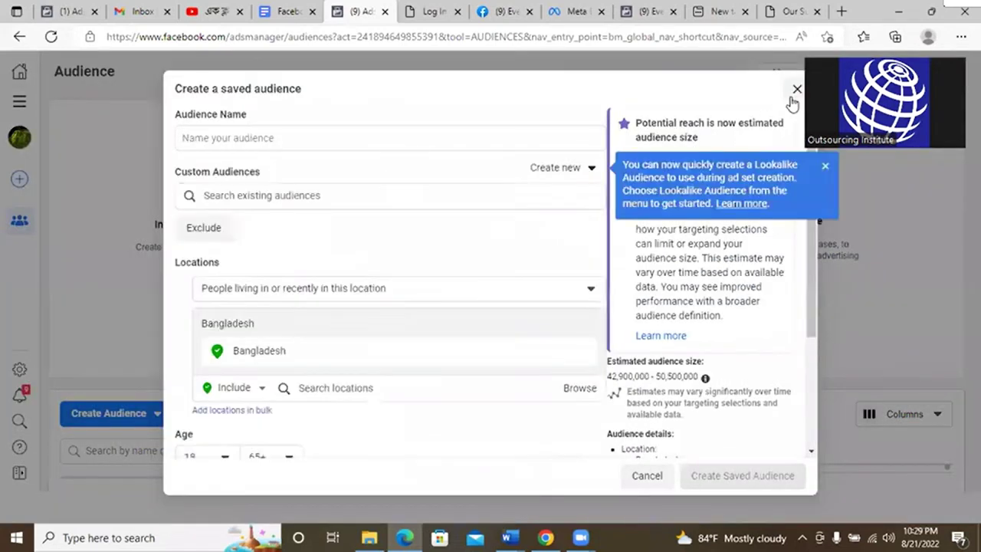
key("Escape")
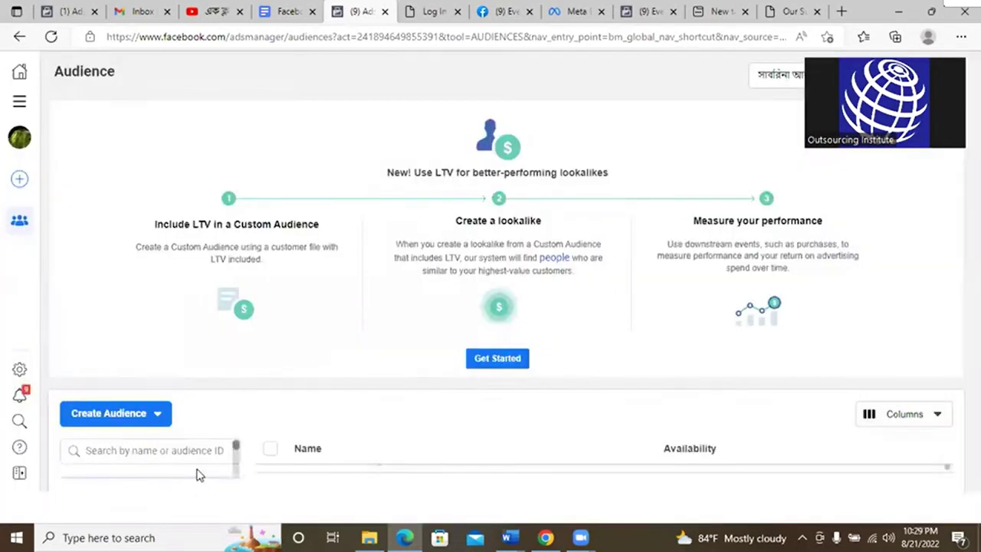
Look through the audience list filters, including the Status options, and reload the Audience page
scroll(212, 459, "down", 2)
scroll(184, 465, "down", 1)
mouse_move(183, 464)
scroll(182, 464, "up", 1)
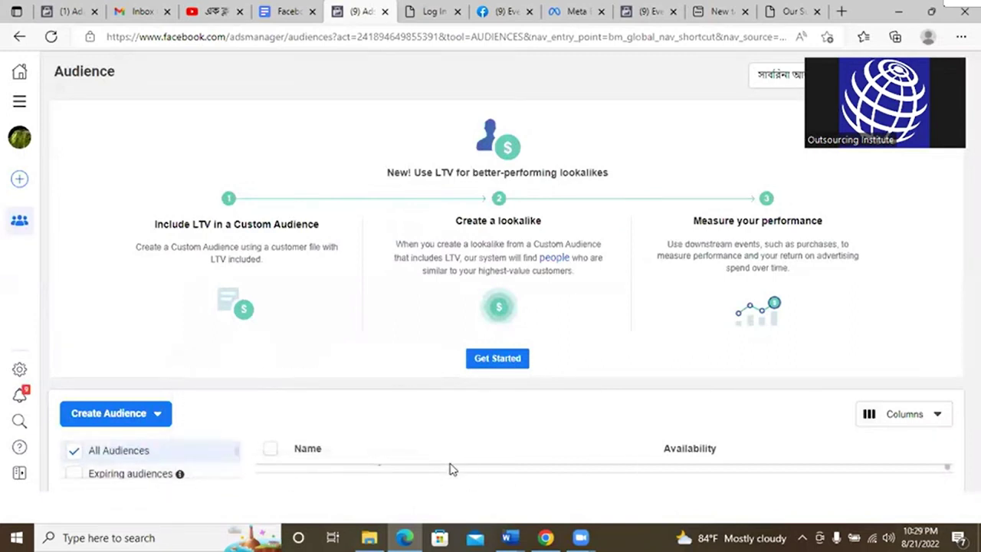
scroll(93, 463, "down", 1)
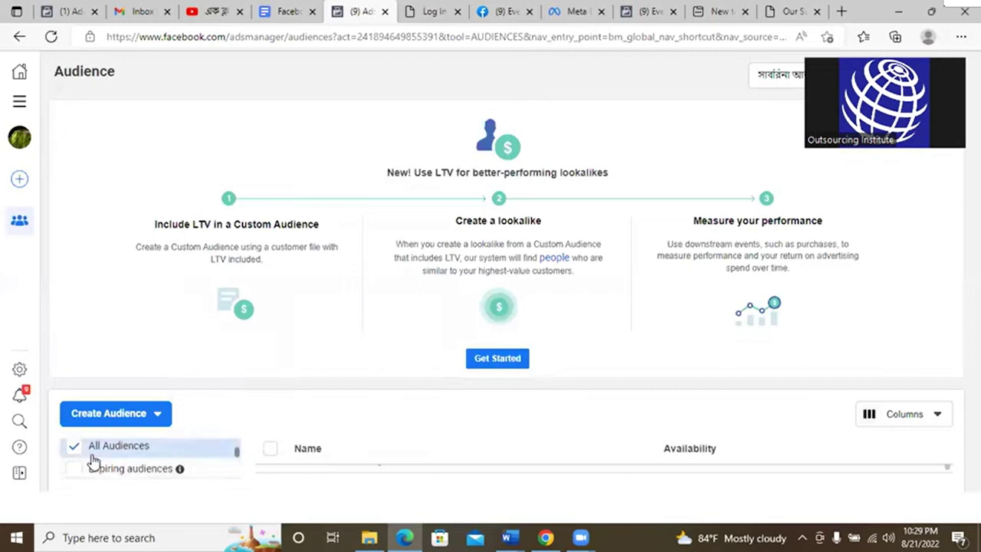
scroll(104, 460, "down", 3)
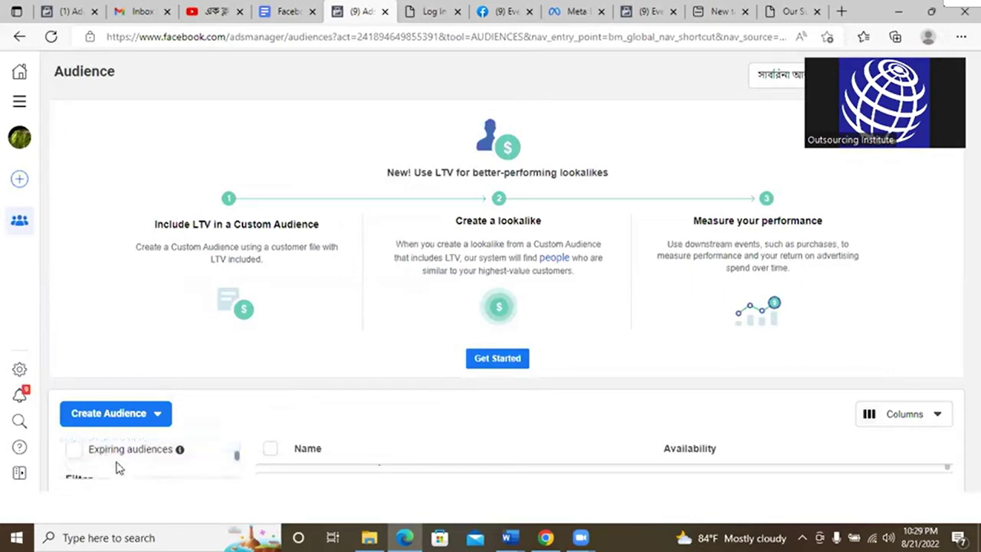
scroll(92, 464, "down", 2)
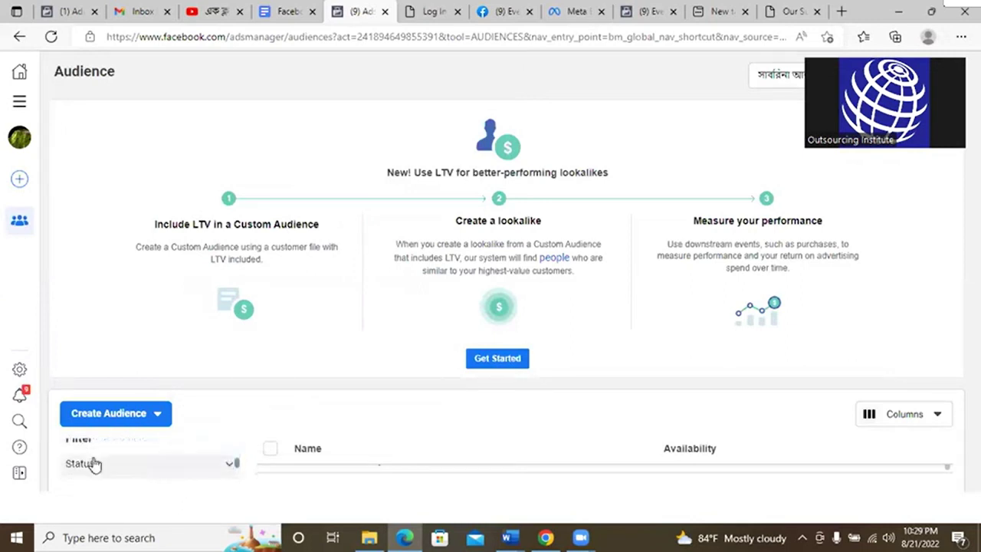
left_click(146, 456)
scroll(146, 457, "down", 4)
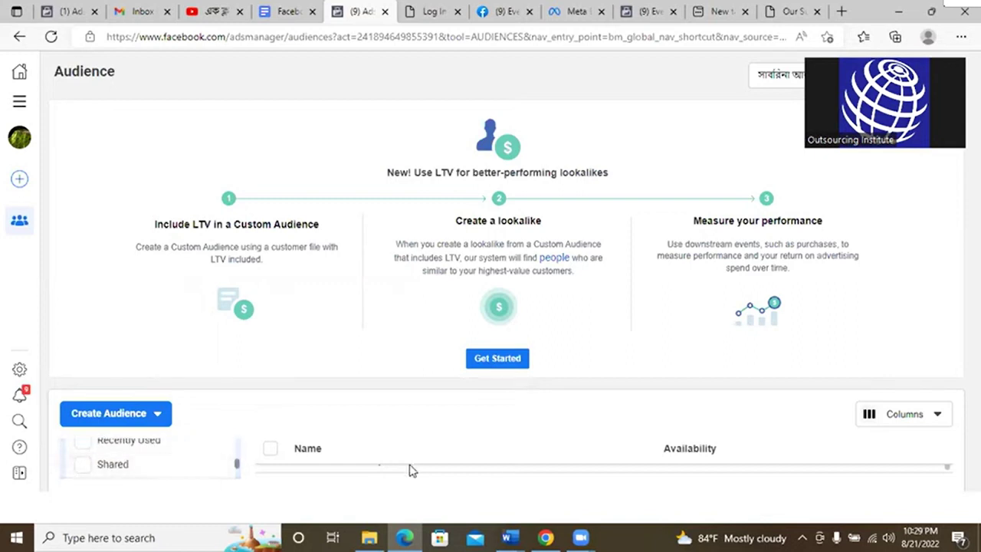
left_click(52, 37)
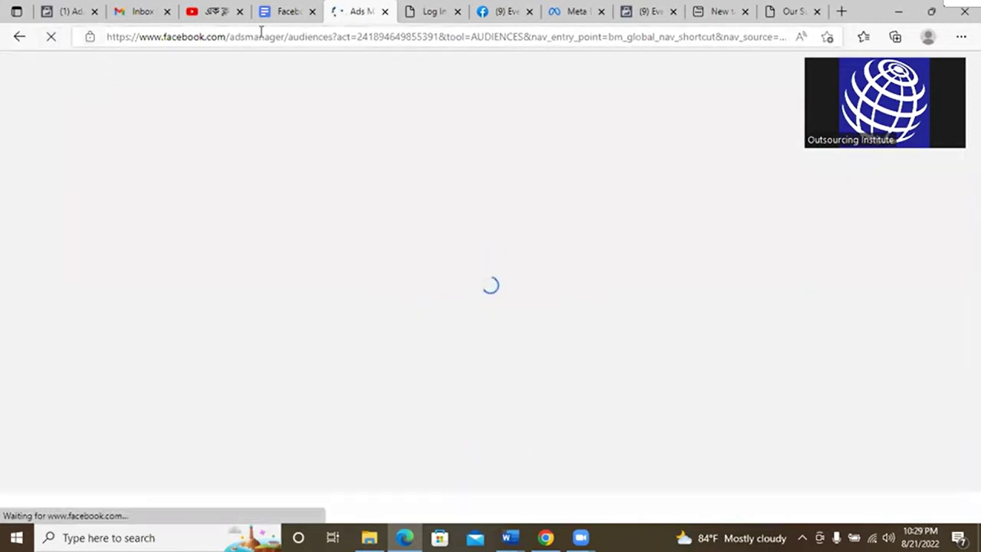
left_click(260, 35)
left_click(35, 132)
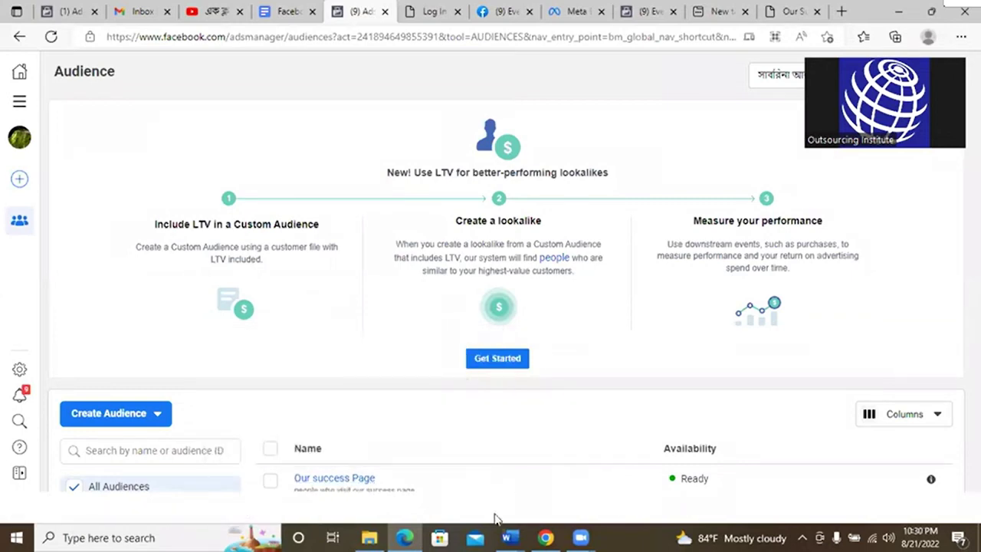
Review the Facebook pixel notes document, highlighting the Pixel Setup section and the instructions under Events Create
left_click(264, 14)
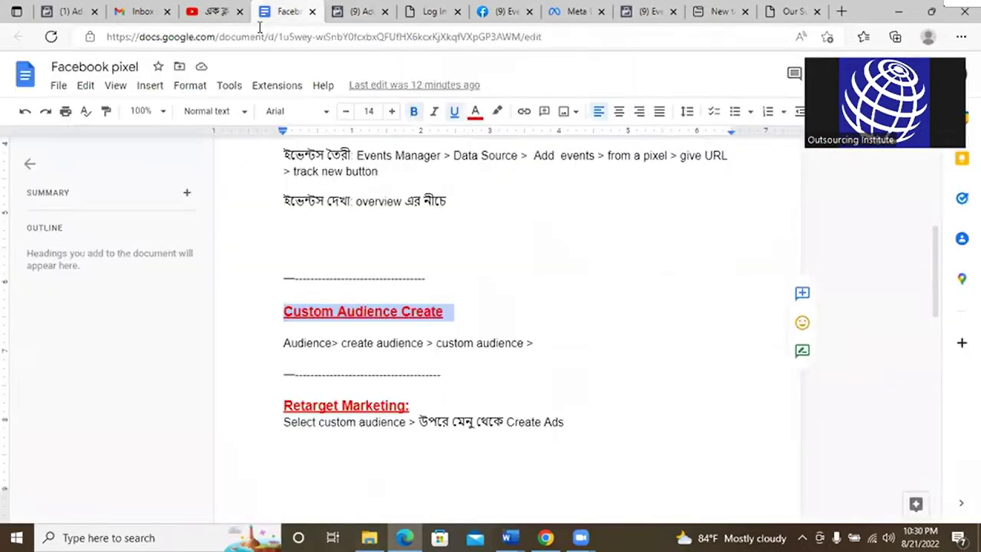
scroll(663, 294, "up", 5)
scroll(628, 299, "down", 2)
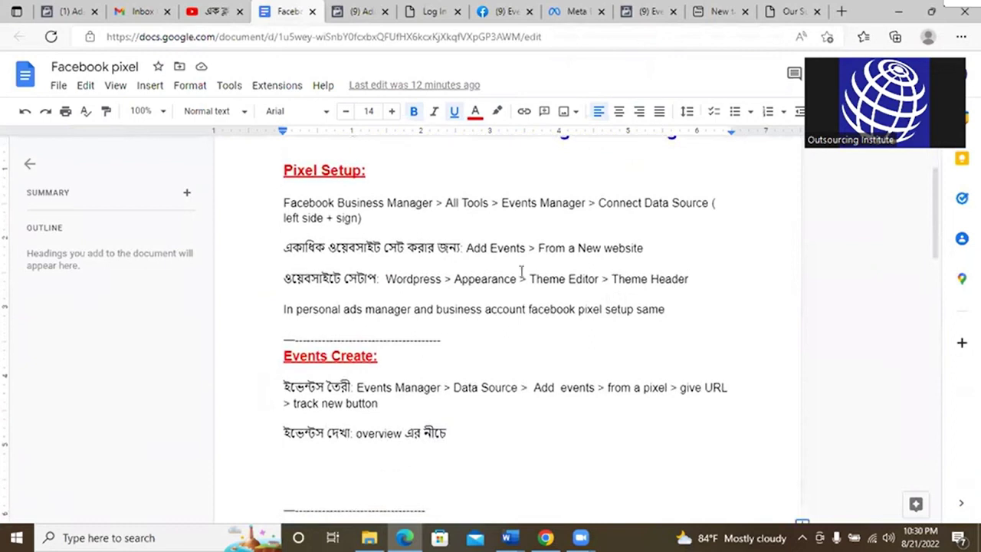
left_click_drag(282, 170, 623, 328)
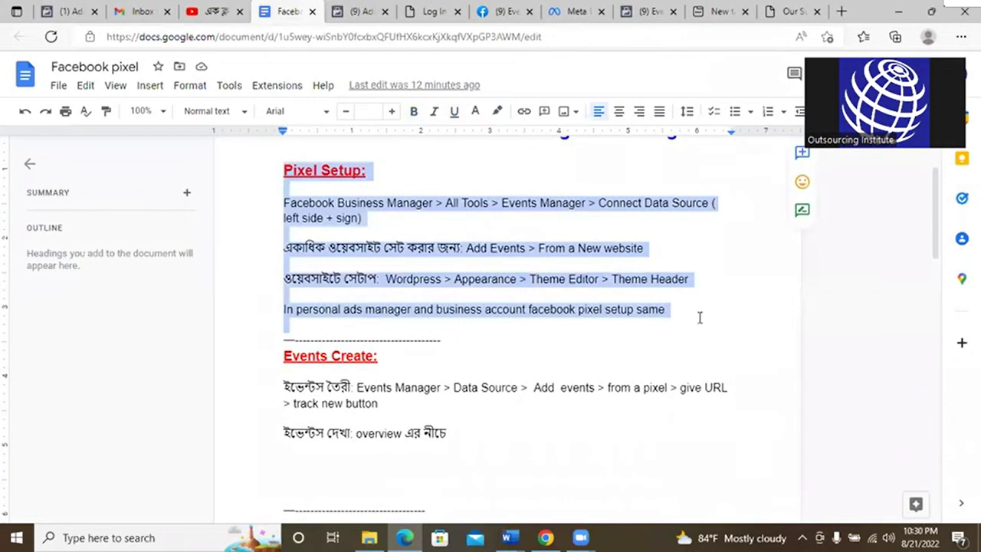
scroll(413, 351, "down", 3)
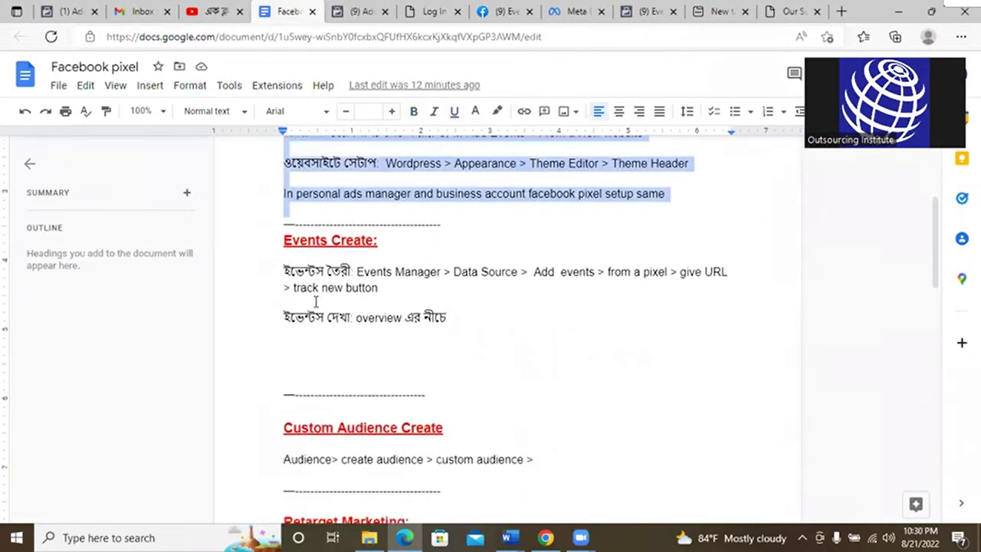
left_click_drag(285, 270, 462, 318)
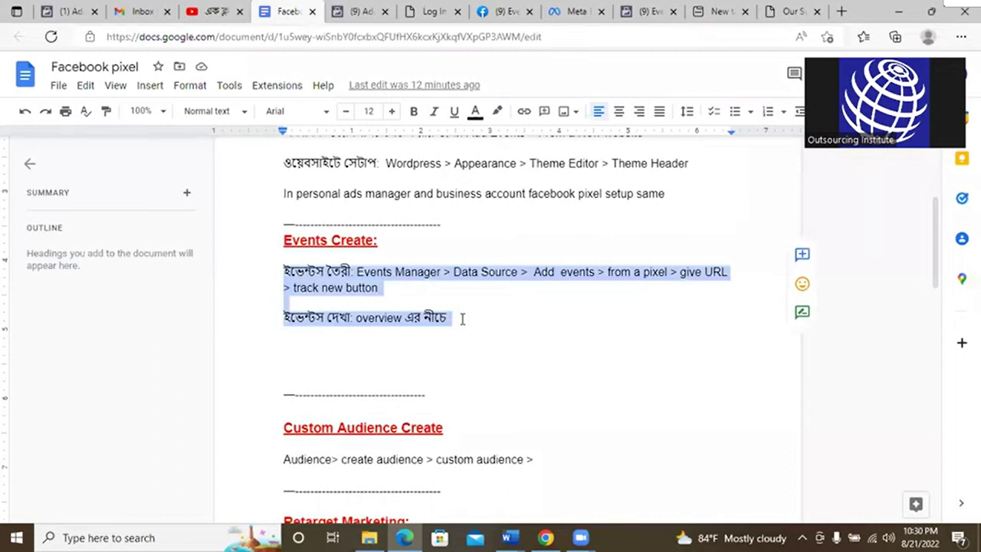
Highlight the Custom Audience Create and Retarget Marketing sections of the notes to review them
left_click(469, 320)
scroll(475, 320, "down", 4)
left_click_drag(282, 249, 574, 298)
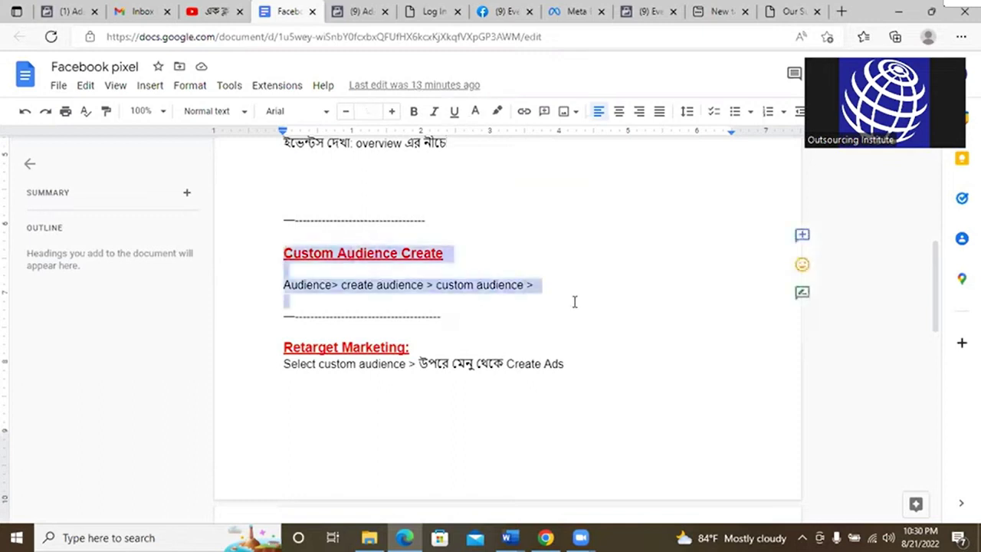
right_click(574, 301)
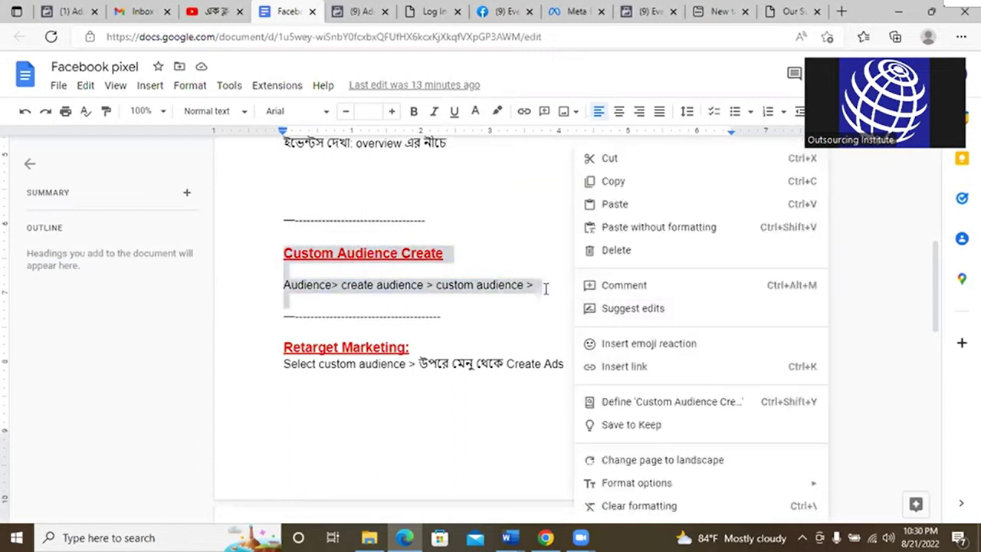
left_click(546, 287)
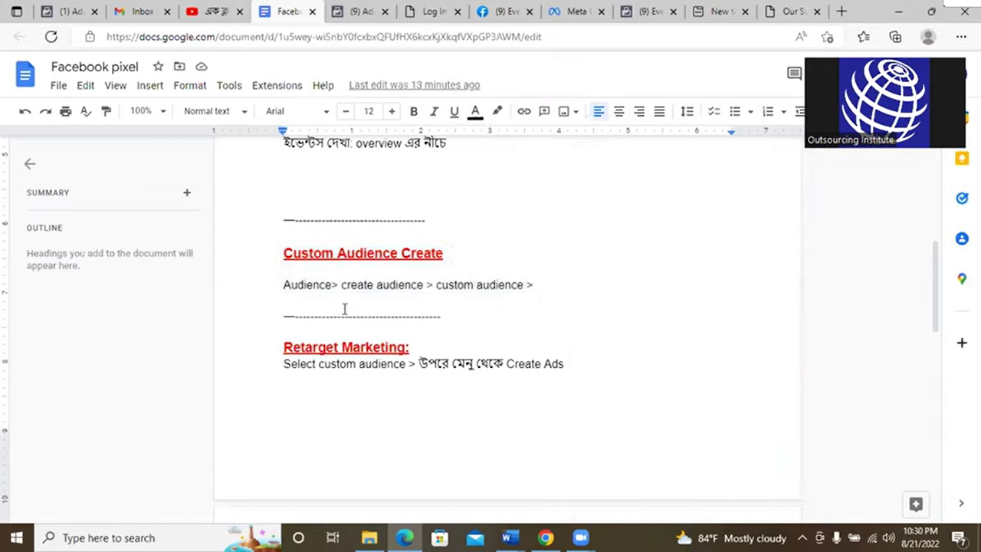
left_click_drag(283, 347, 582, 368)
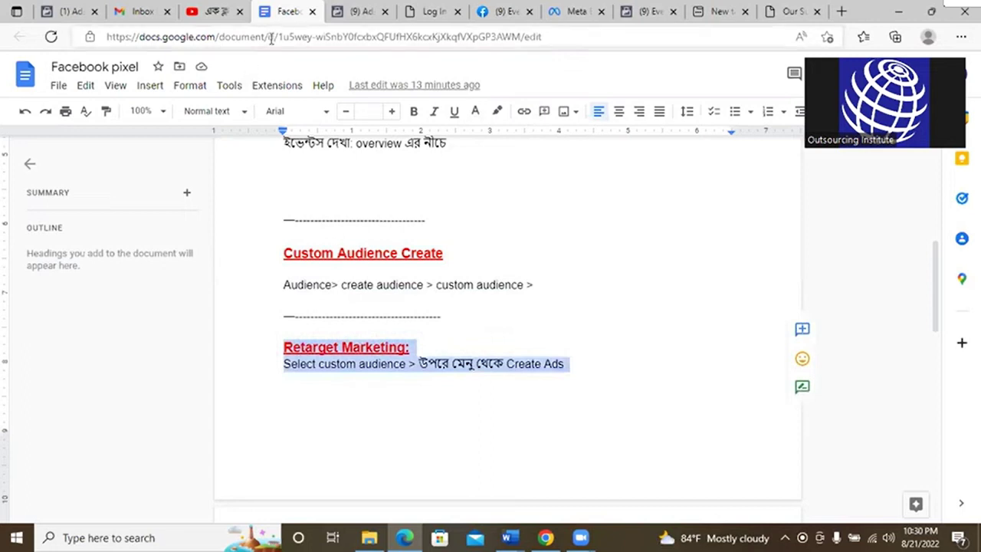
Return to the Audience page, select the "Our success Page" audience and view its additional actions
left_click(341, 17)
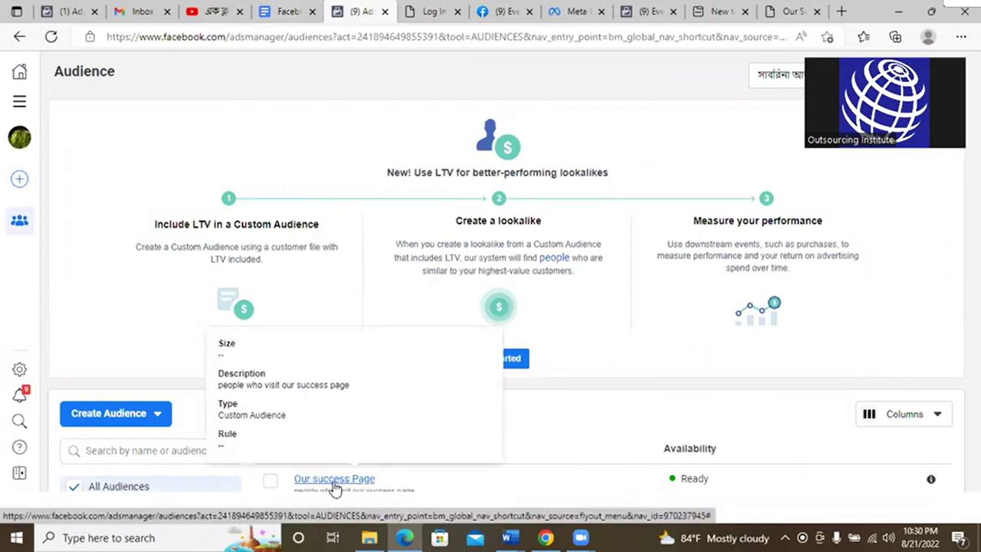
left_click(271, 483)
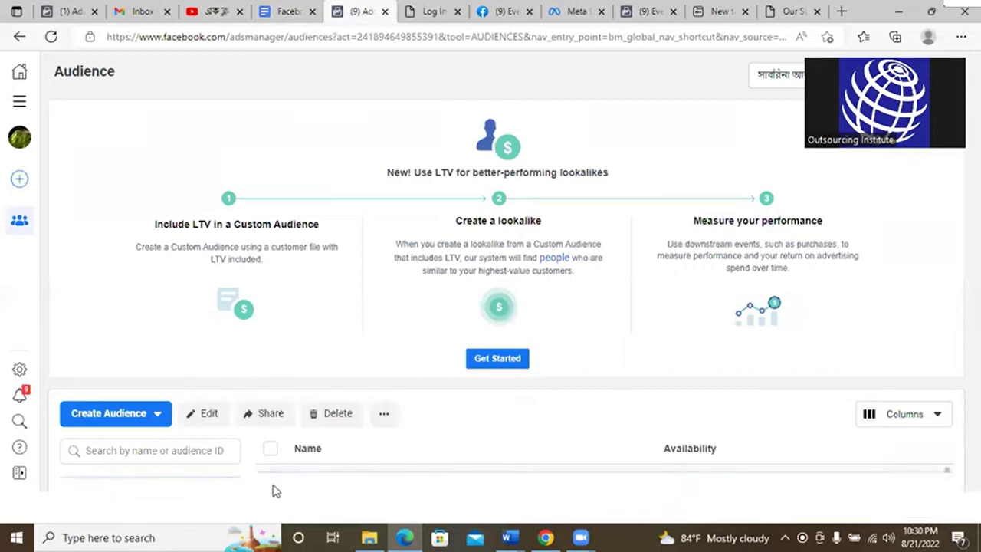
left_click(383, 417)
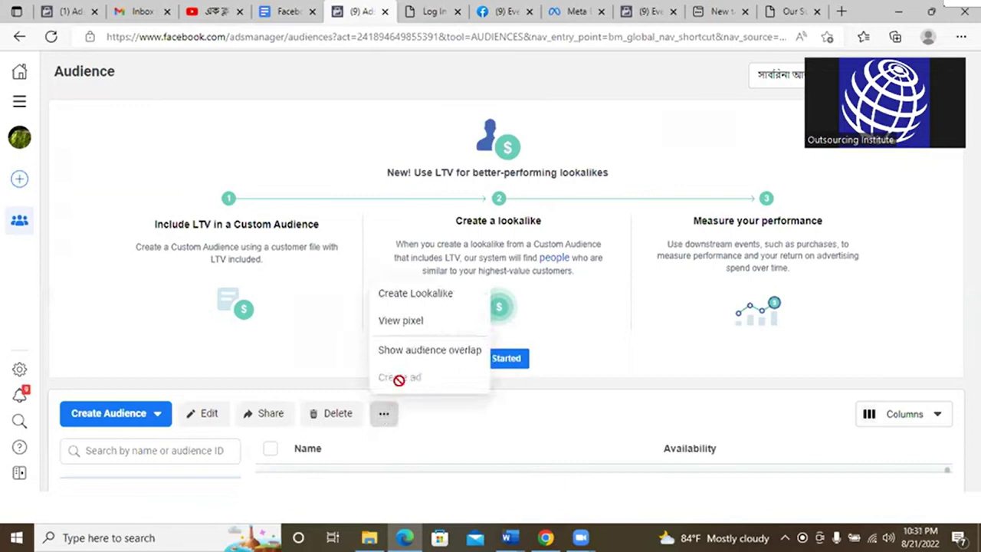
left_click(433, 416)
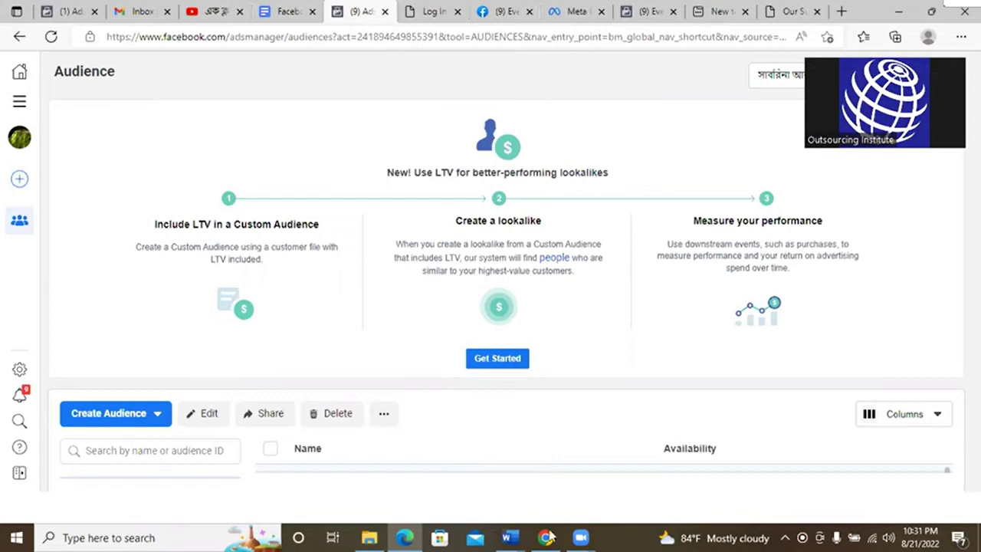
Switch to Chrome and go from Events Manager to the ad account's Audiences page
key("alt+Tab")
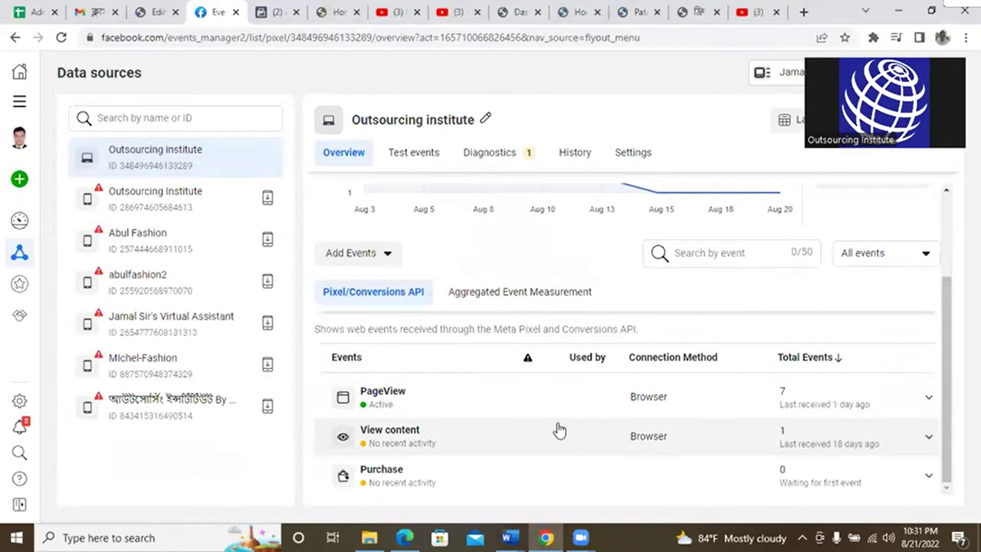
left_click(25, 102)
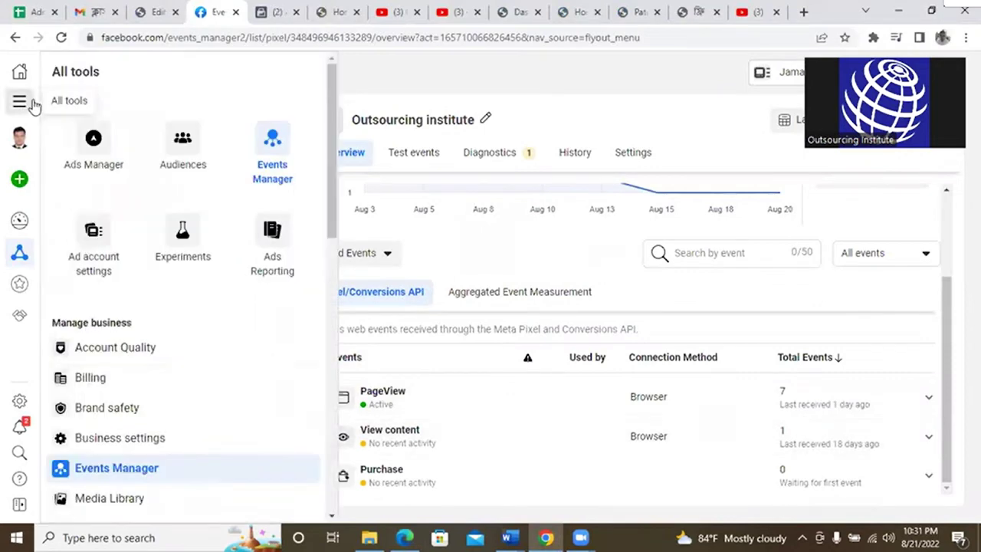
scroll(142, 466, "down", 2)
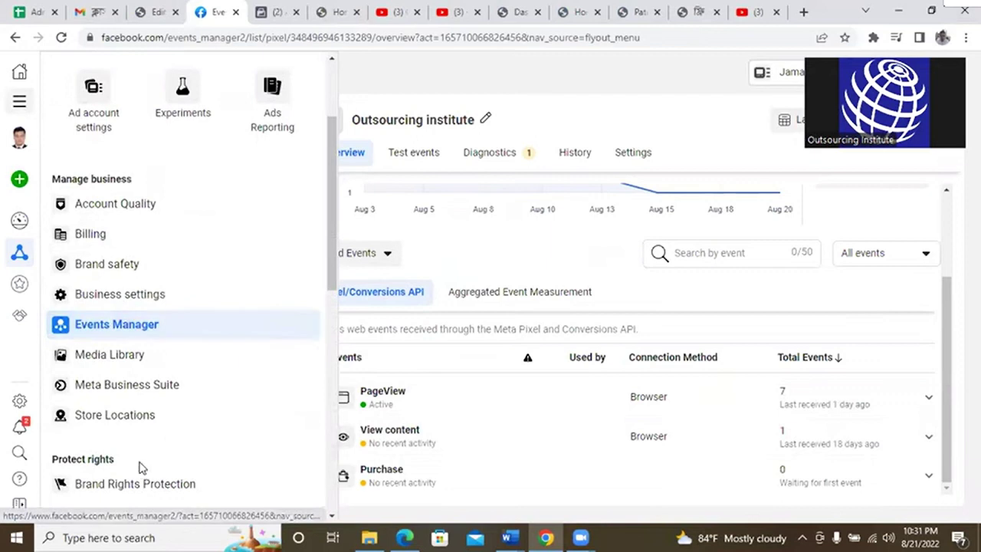
scroll(140, 464, "down", 3)
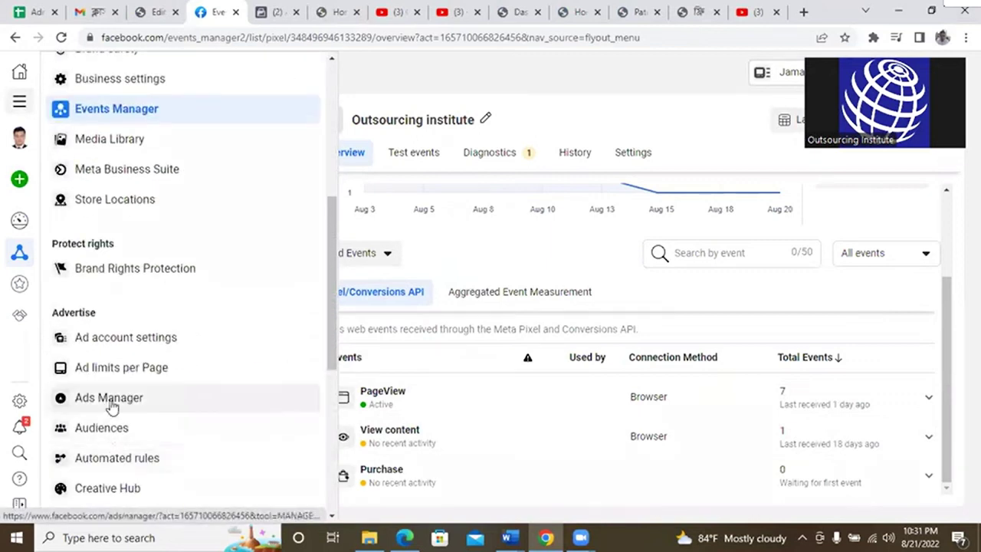
left_click(109, 434)
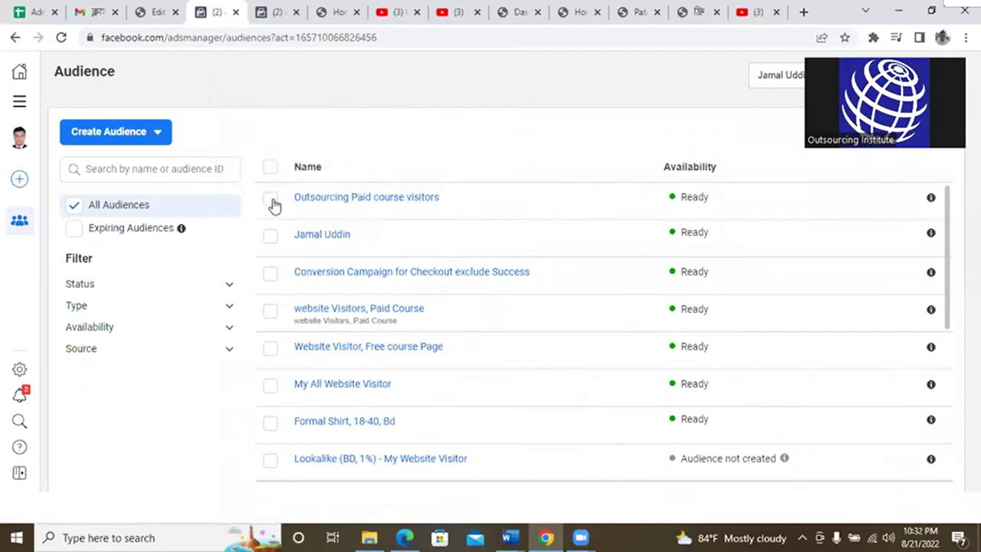
View the Free & Paid Course website and the Patek Eleven product page, and return to the audience list
left_click(695, 11)
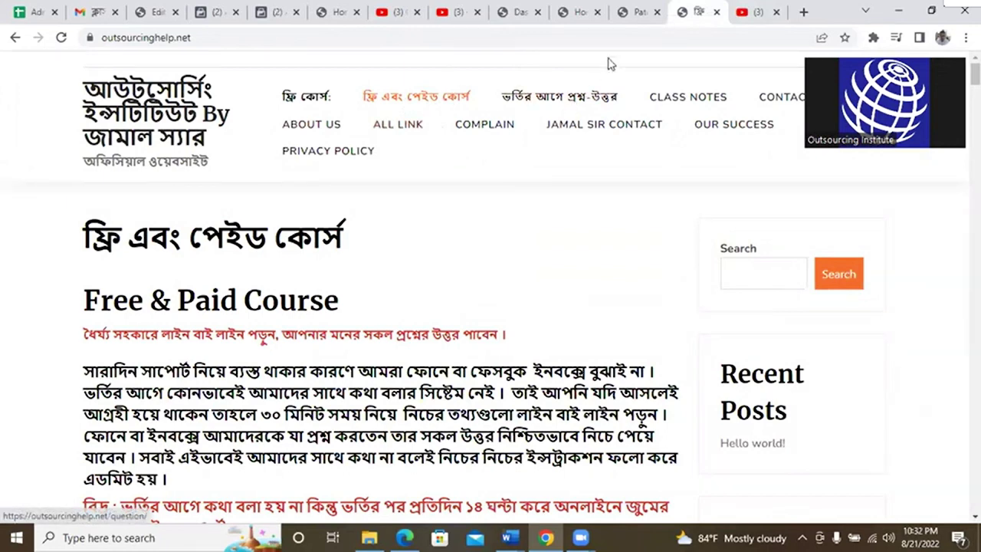
left_click(628, 12)
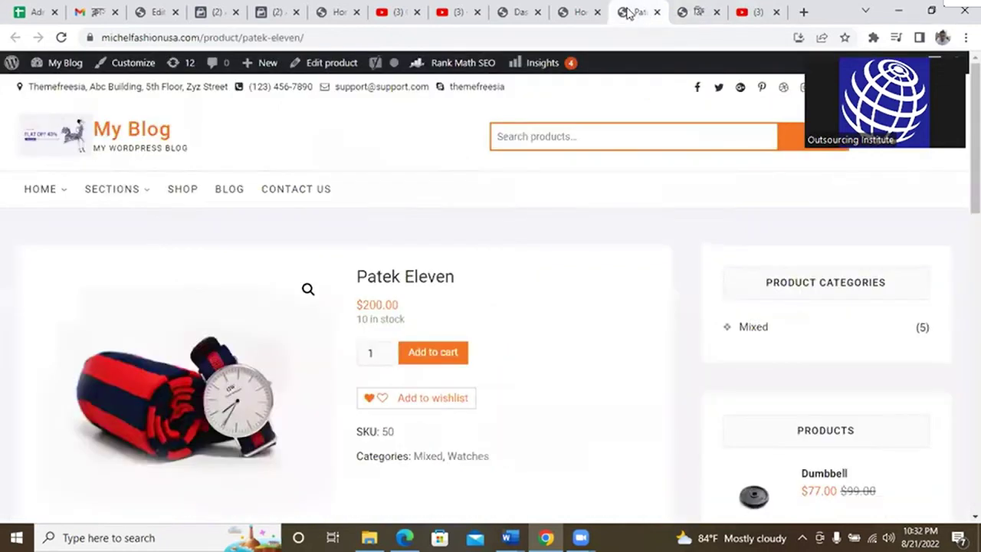
left_click(209, 13)
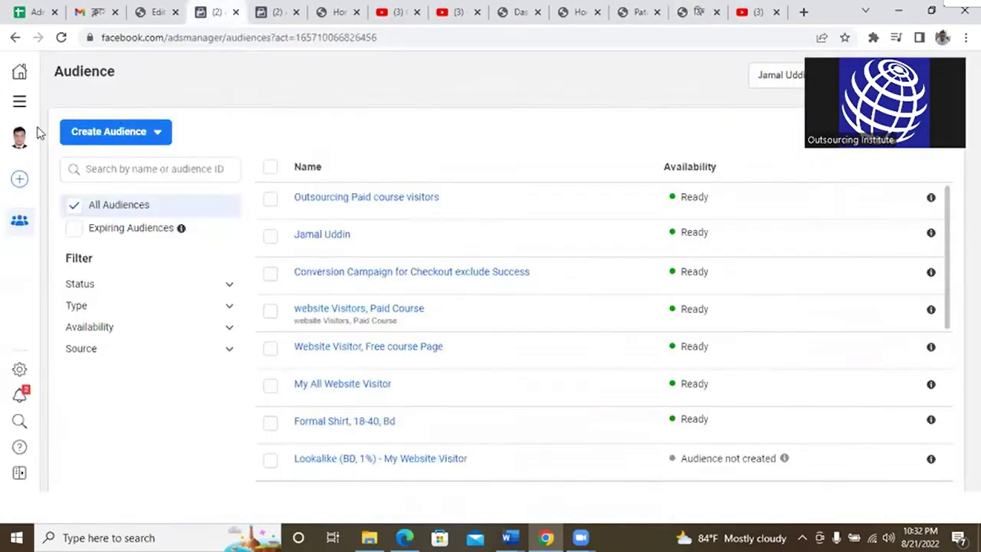
Start creating an ad from the "Outsourcing Paid course visitors" audience
left_click(270, 201)
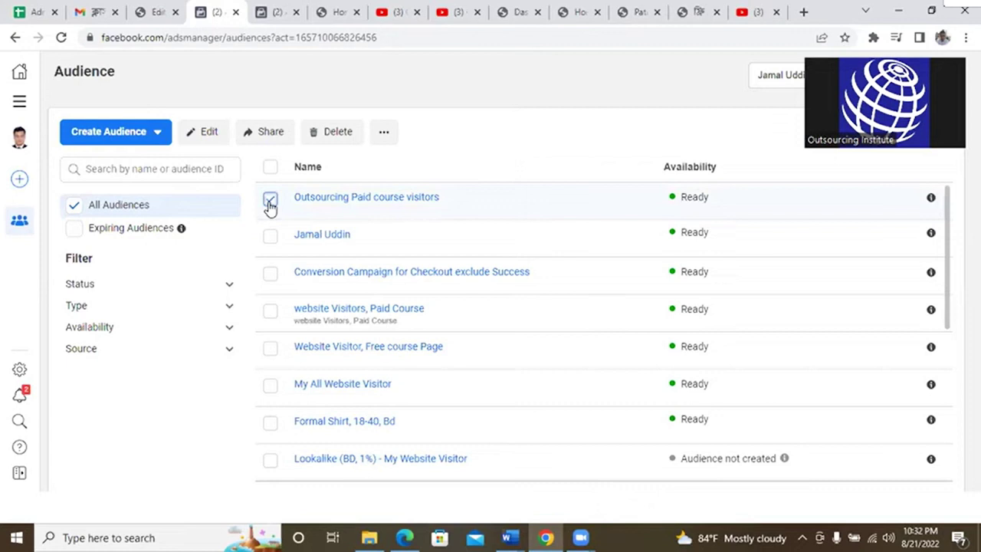
left_click(384, 134)
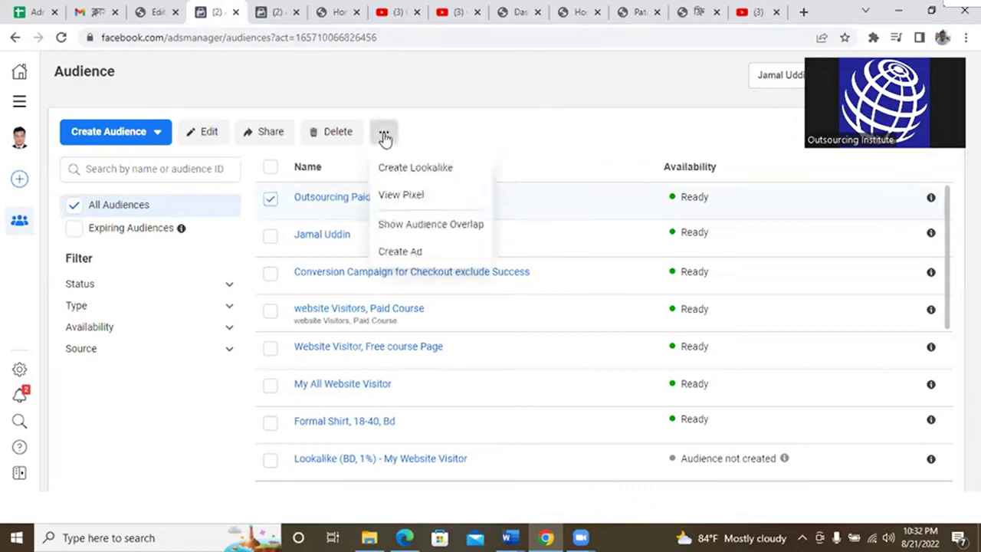
left_click(418, 252)
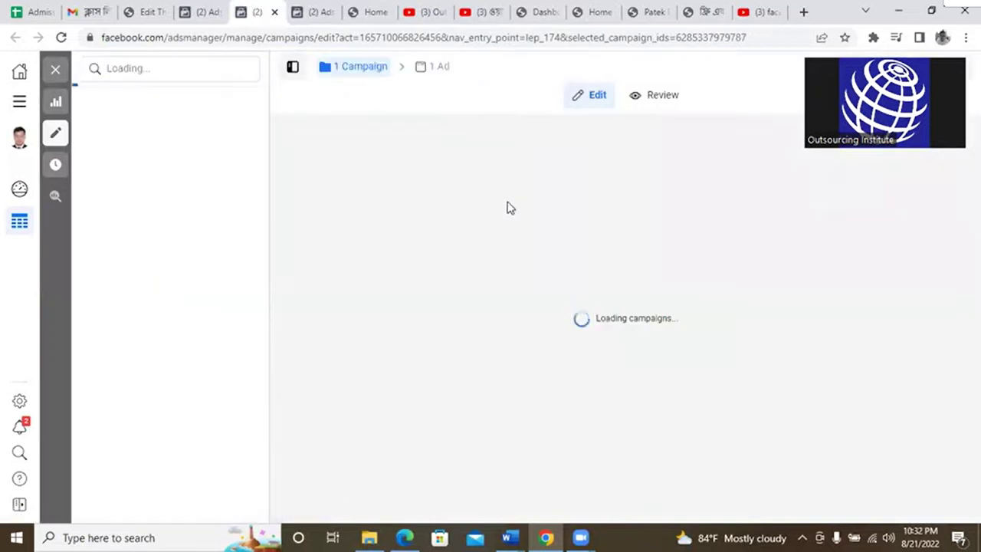
Take the Facebook Ads campaign Part 4 video out of full screen
mouse_move(741, 257)
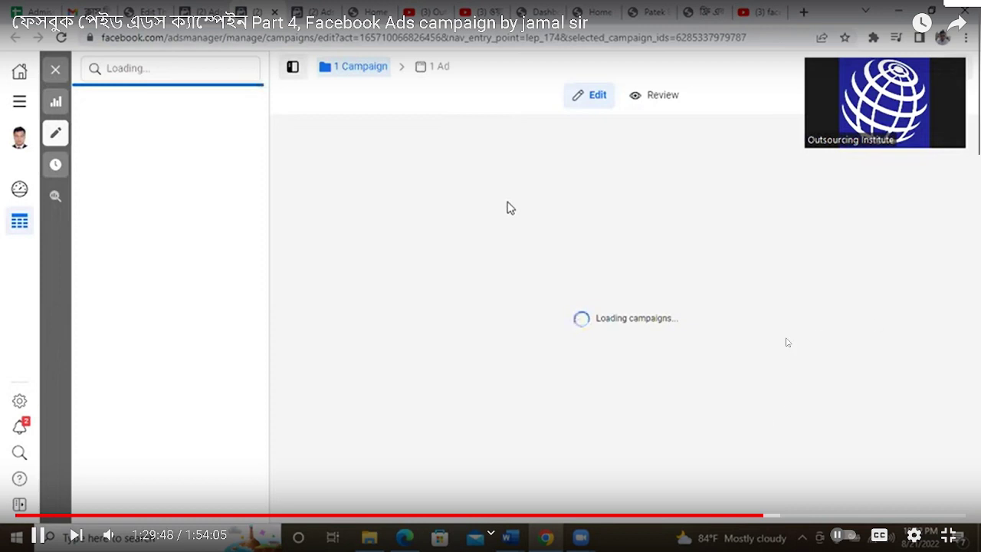
left_click(948, 534)
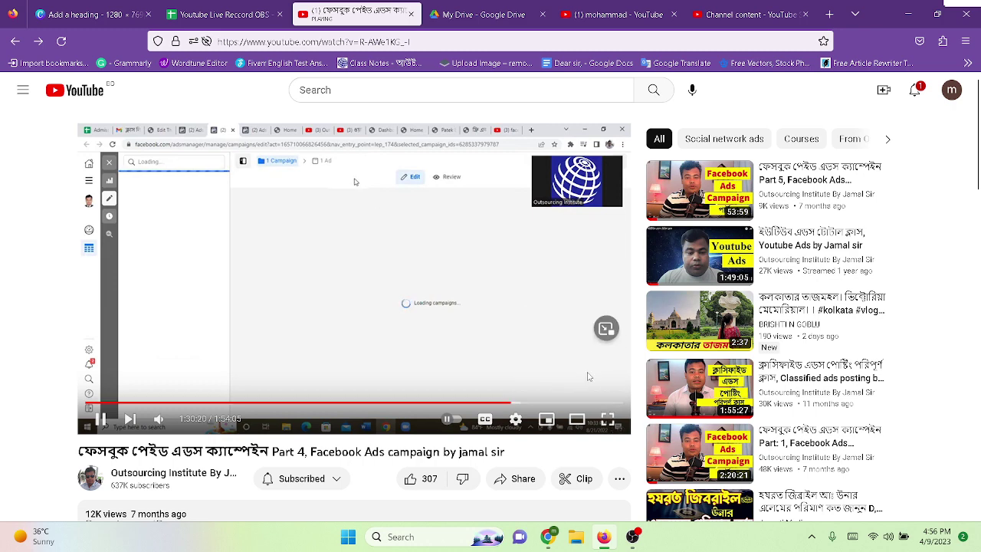
left_click(607, 420)
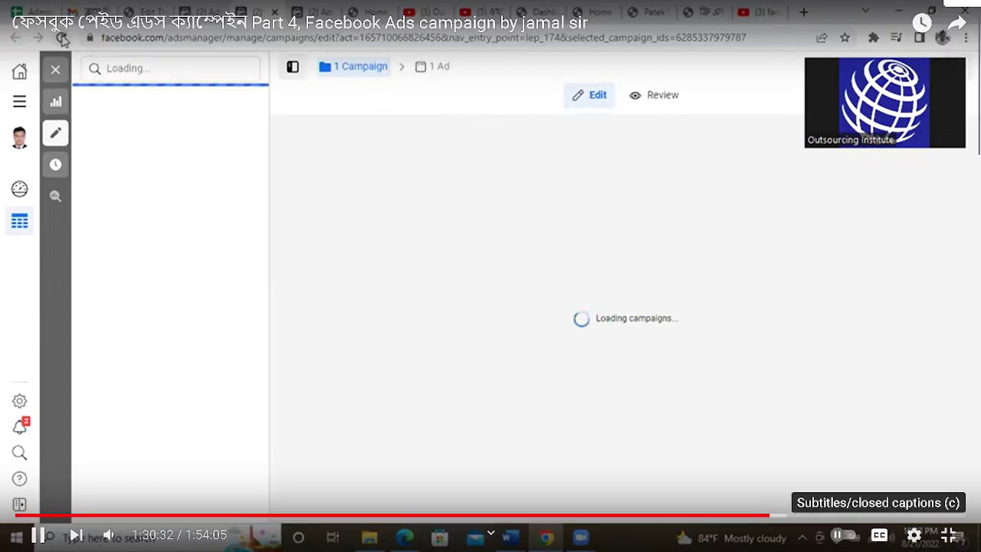
left_click(949, 534)
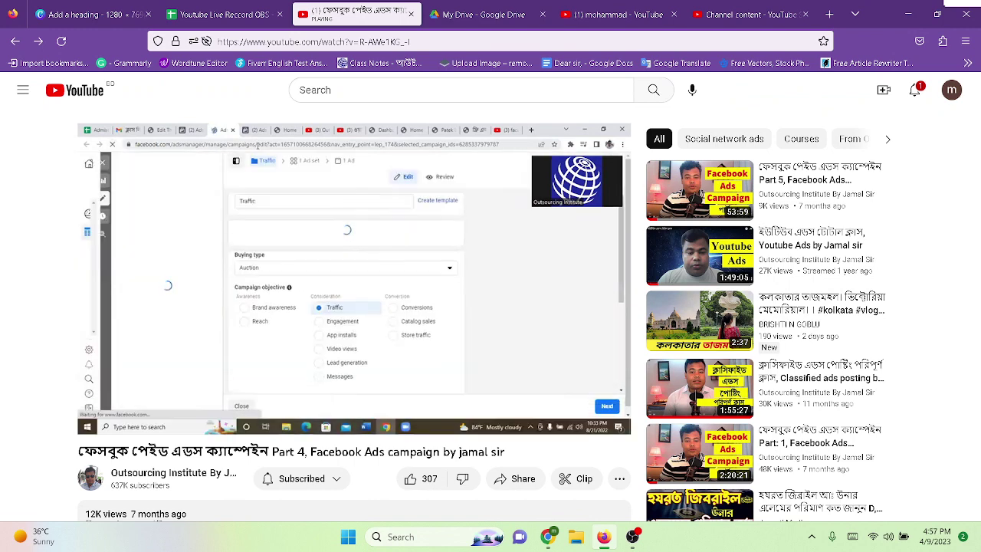
View the channel content in YouTube Studio and reload the channel's list of live streams
left_click(732, 14)
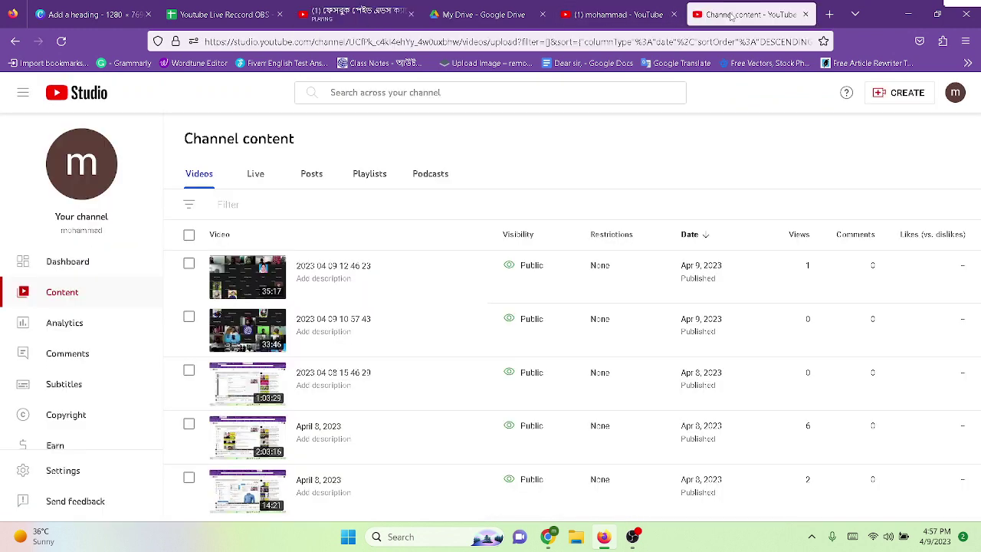
left_click(618, 15)
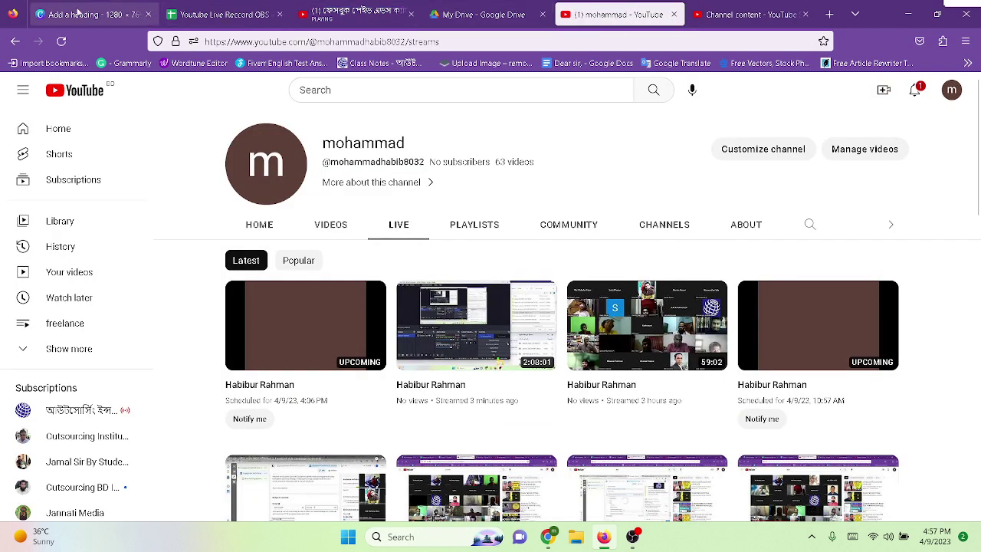
left_click(62, 42)
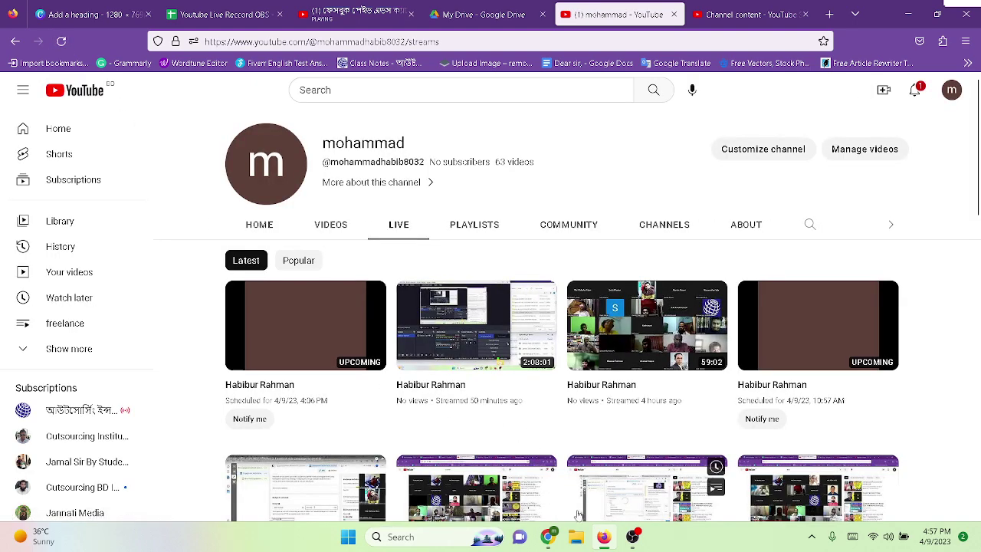
Check the running recording in OBS, minimise it and open the "Youtube Live Reccord OBS" spreadsheet
left_click(632, 542)
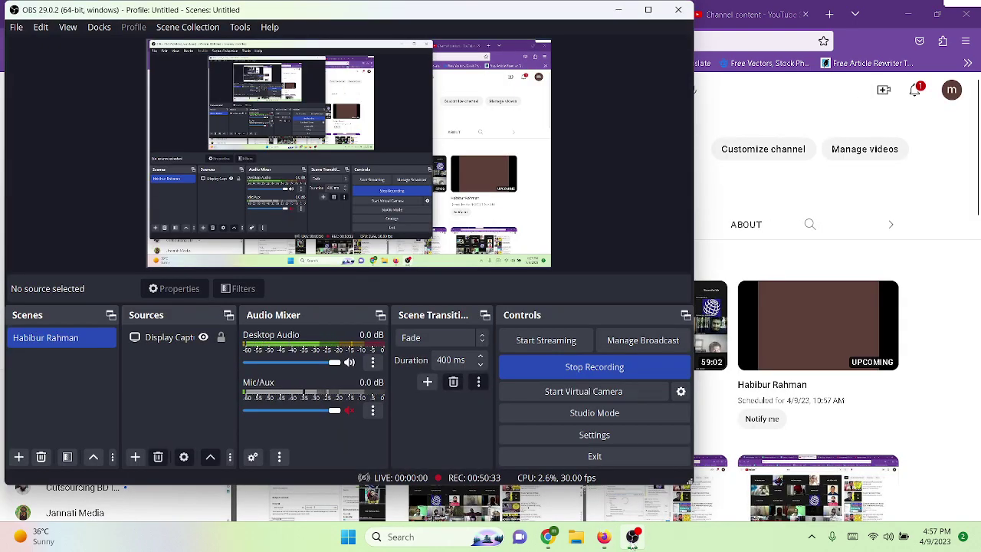
left_click(621, 12)
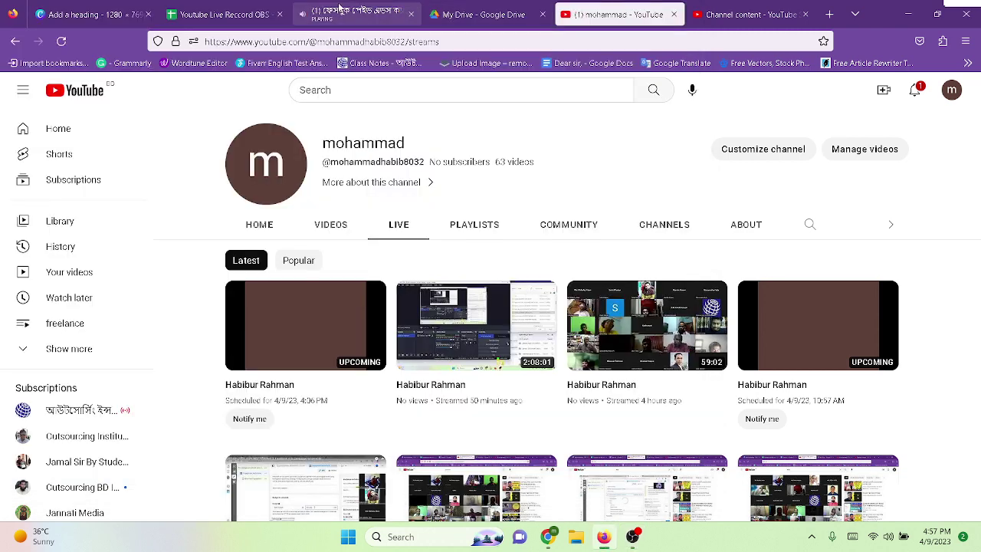
left_click(215, 15)
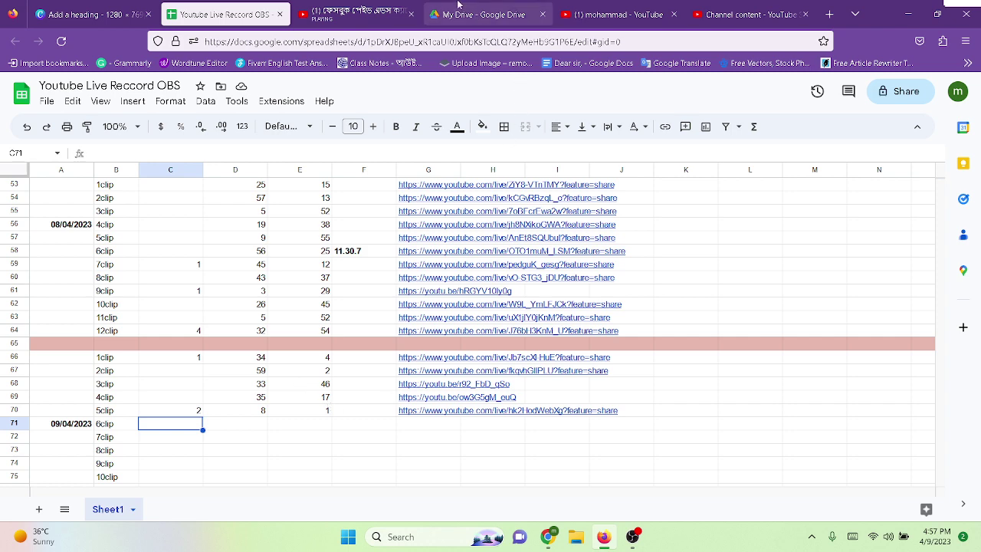
Return to the Facebook Ads campaign Part 4 video and review the New Traffic Ad Set's custom audience, targeting, placements and estimated daily results
left_click(357, 13)
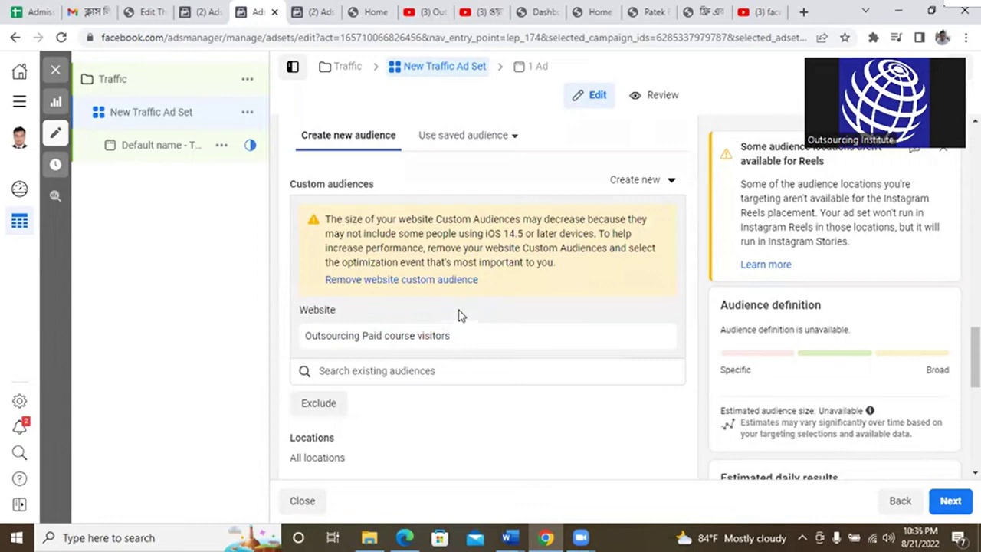
mouse_move(563, 449)
mouse_move(575, 361)
scroll(475, 341, "down", 5)
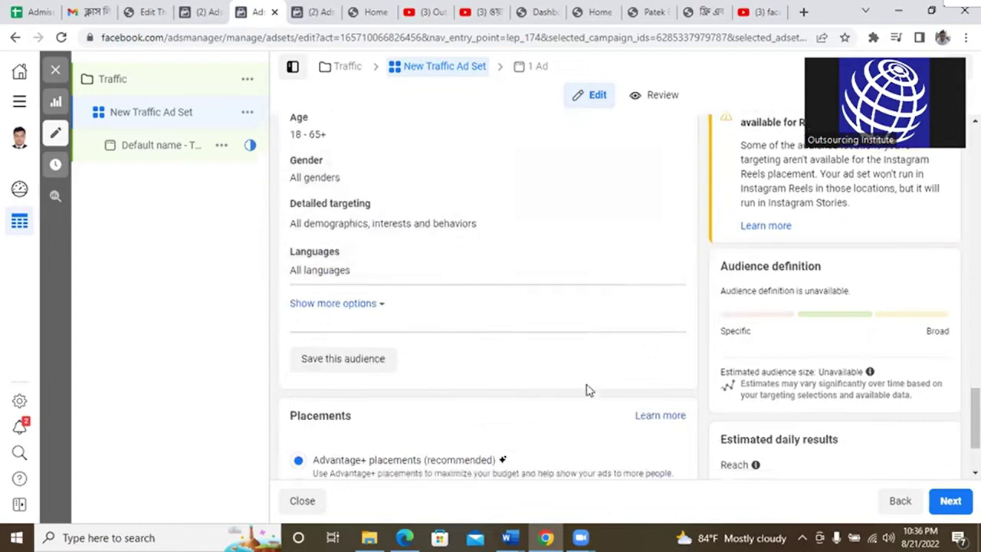
scroll(558, 371, "down", 2)
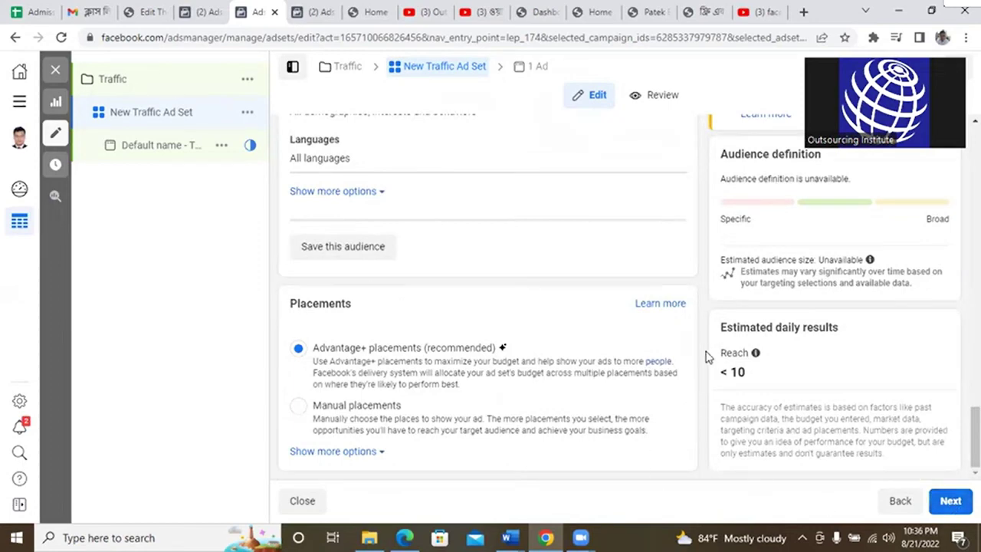
scroll(705, 357, "up", 7)
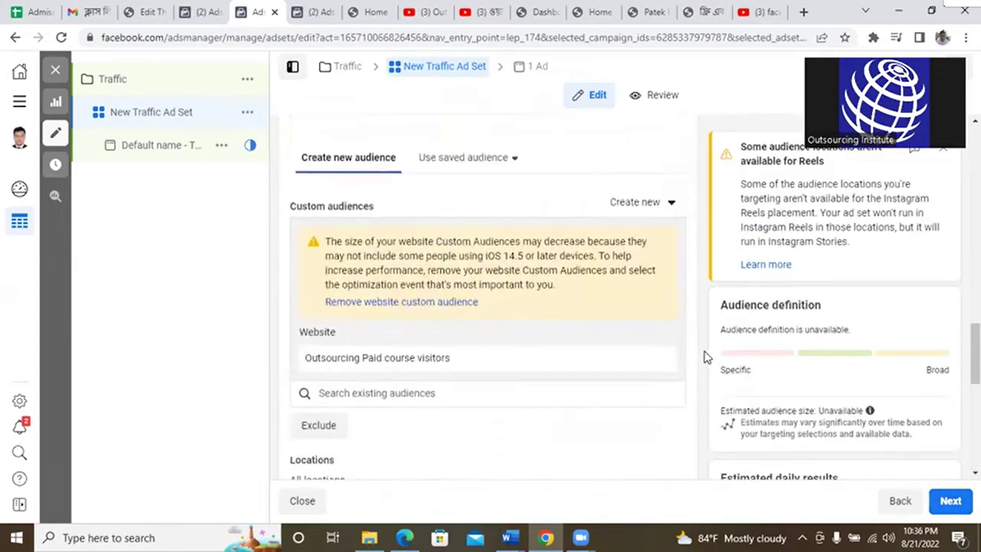
Review the New Traffic Ad Set from its name and traffic destination through optimization, budget and schedule to the website custom audience
scroll(697, 356, "up", 10)
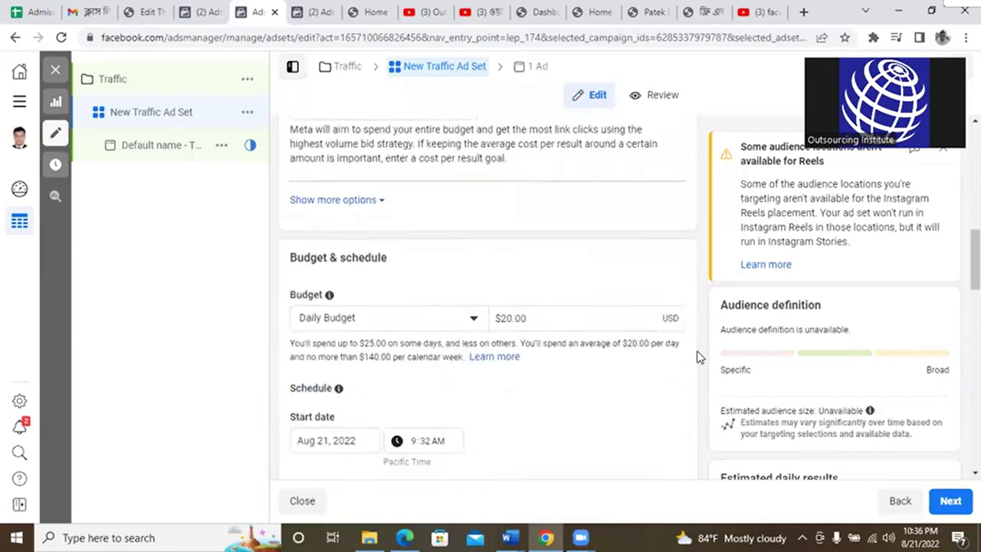
scroll(462, 344, "up", 5)
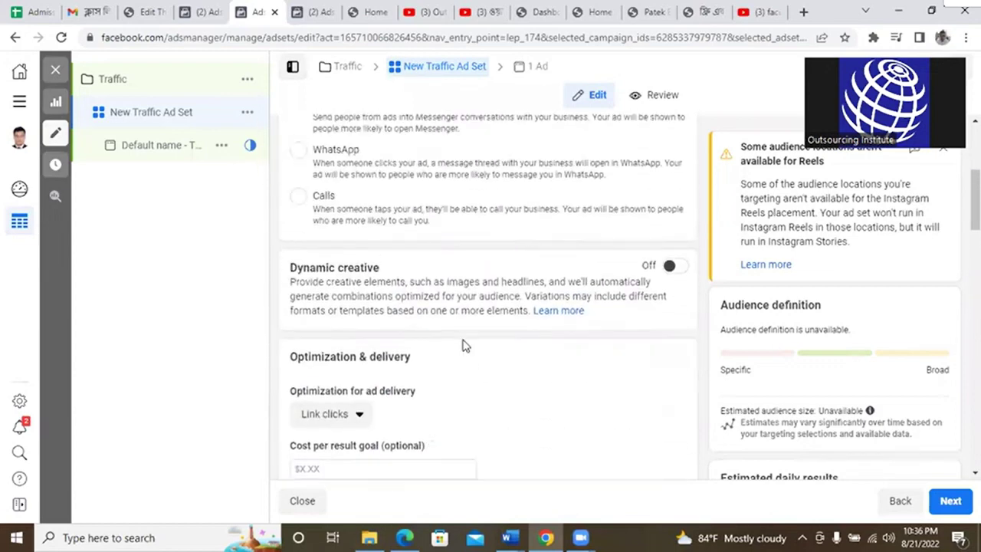
scroll(462, 344, "up", 4)
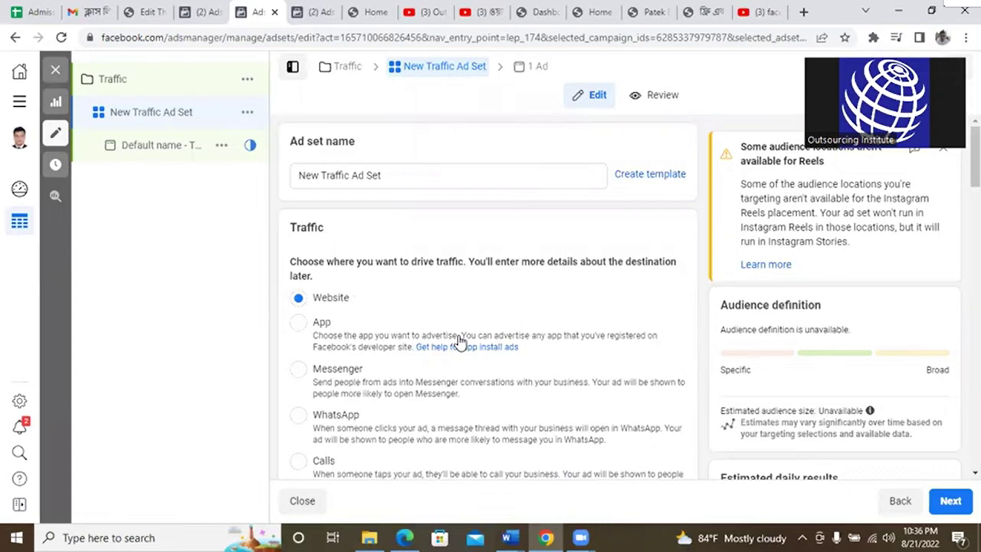
scroll(541, 379, "down", 7)
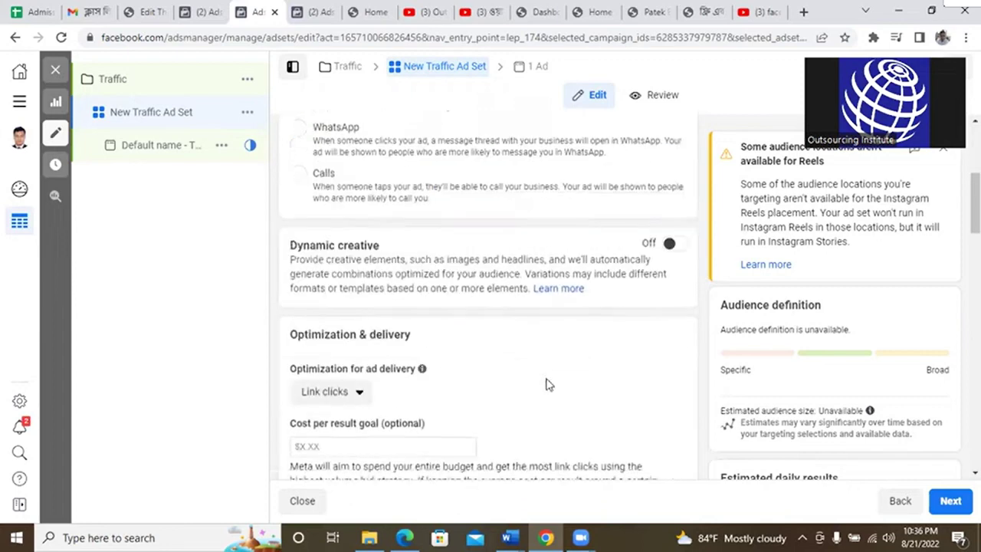
scroll(550, 371, "down", 4)
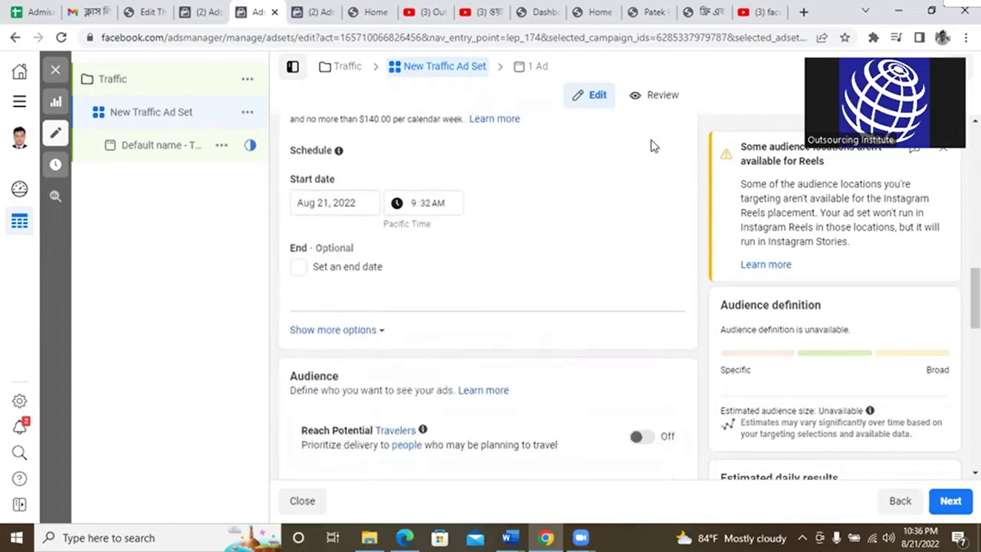
scroll(506, 317, "down", 3)
scroll(471, 364, "down", 4)
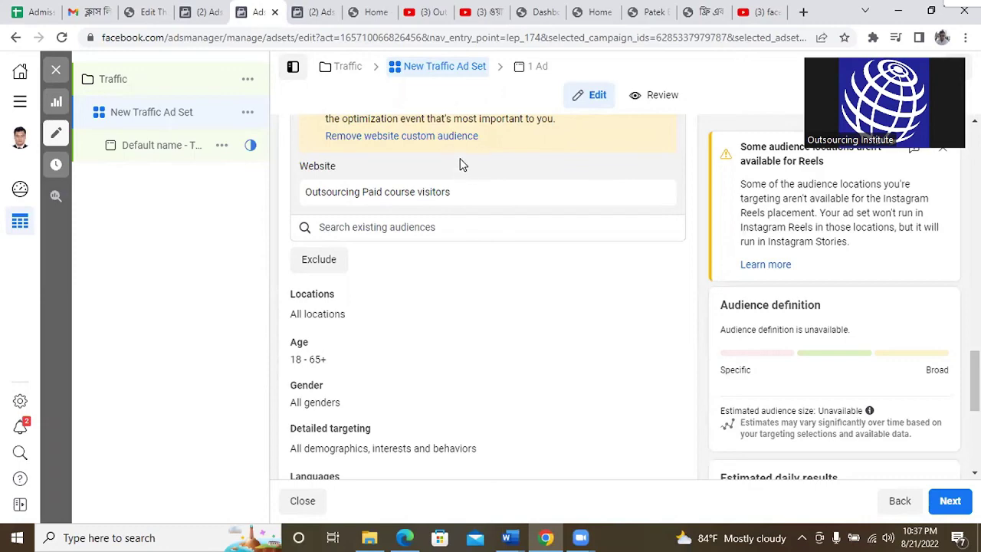
scroll(300, 219, "up", 5)
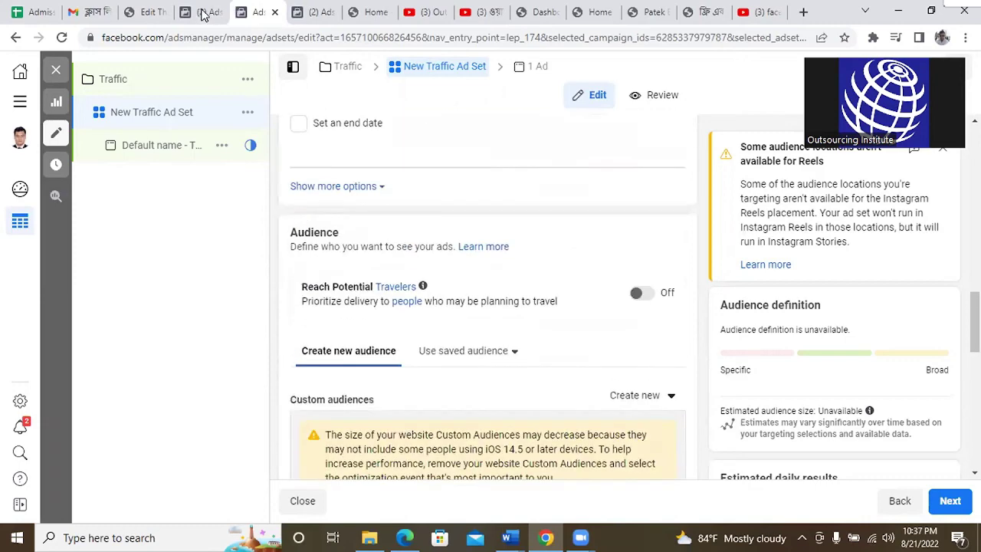
Go back to the audience list, reopen Audiences from the full set of Meta tools and view where it is found again
left_click(202, 12)
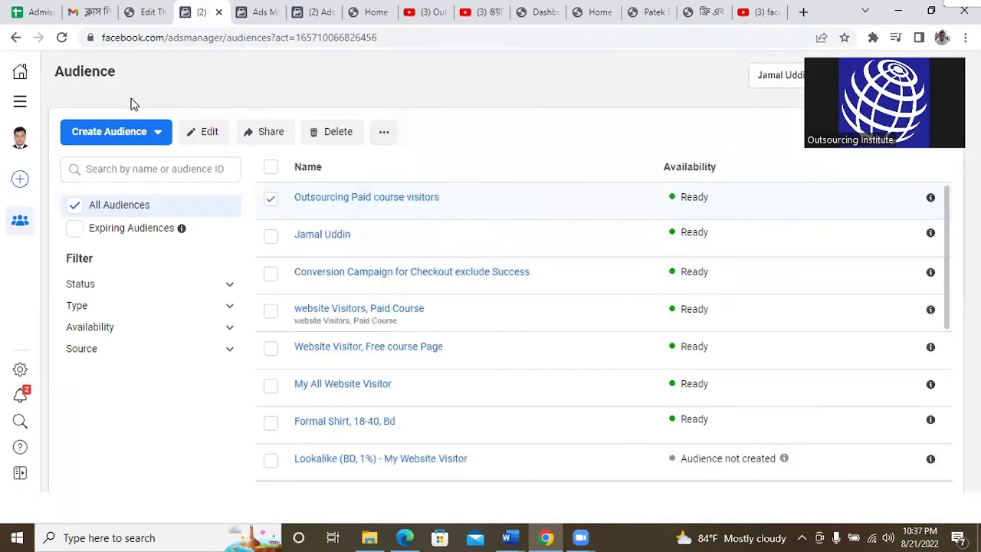
left_click(19, 104)
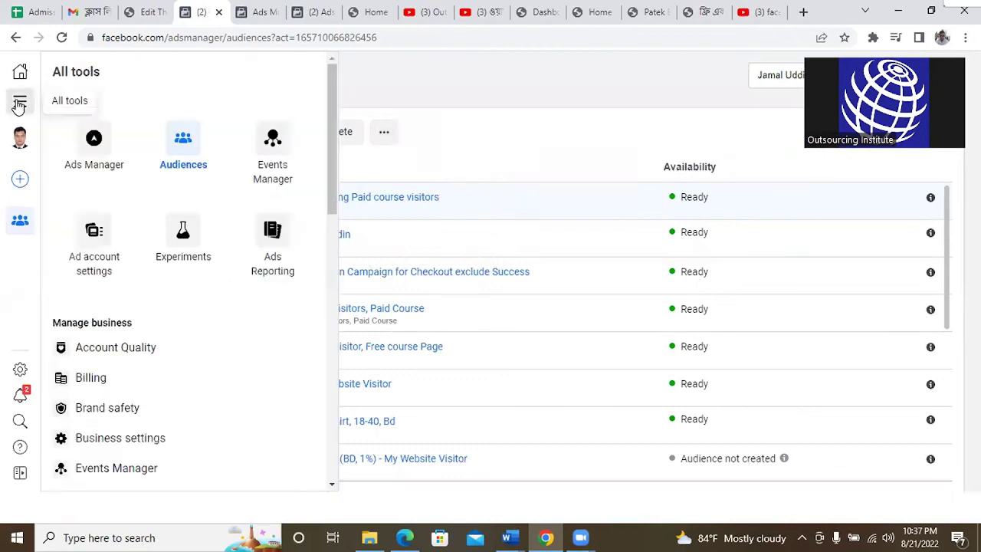
left_click(190, 145)
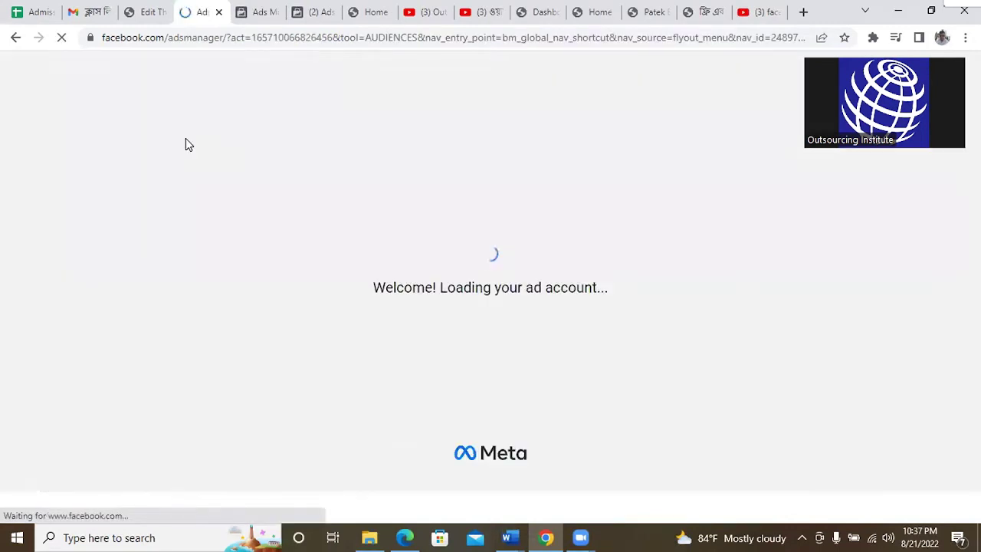
left_click(182, 39)
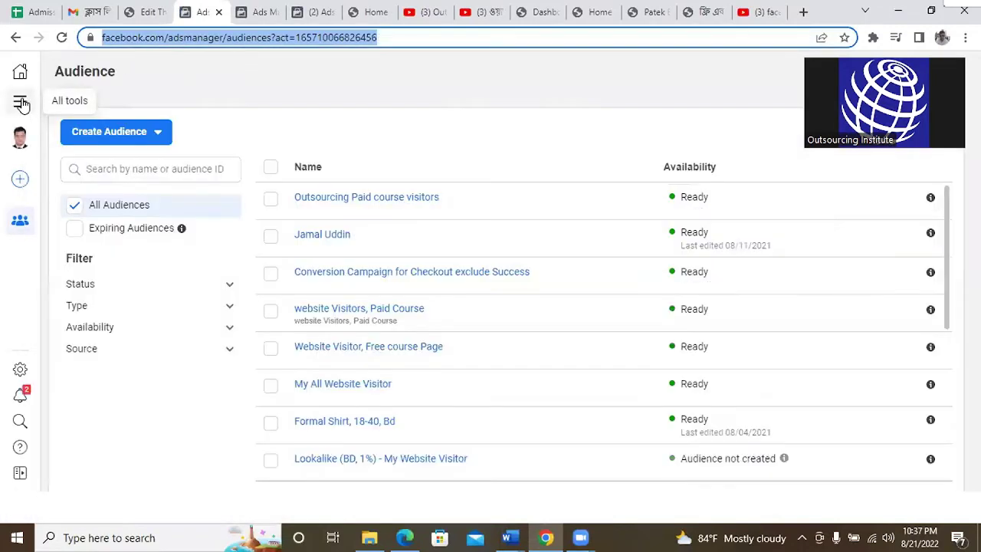
left_click(20, 103)
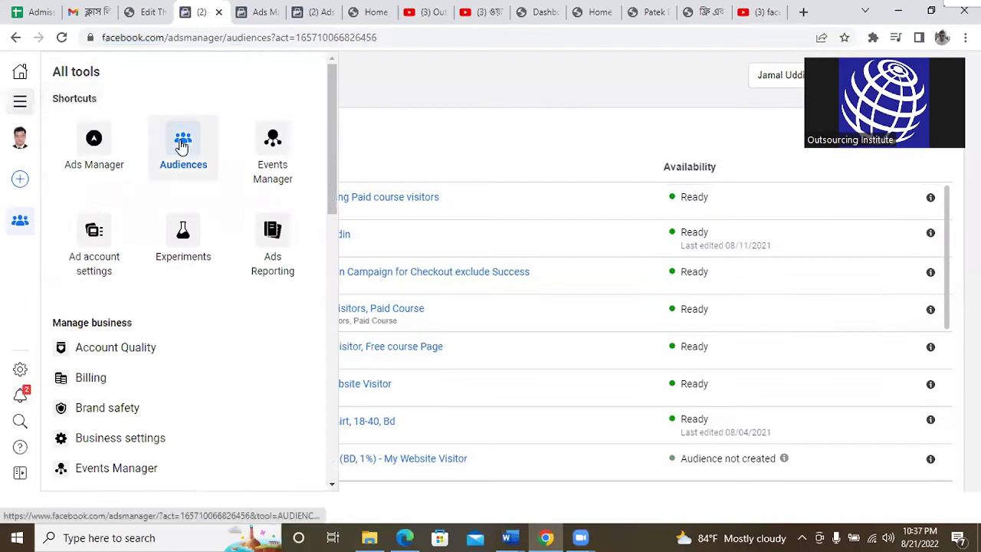
left_click(413, 85)
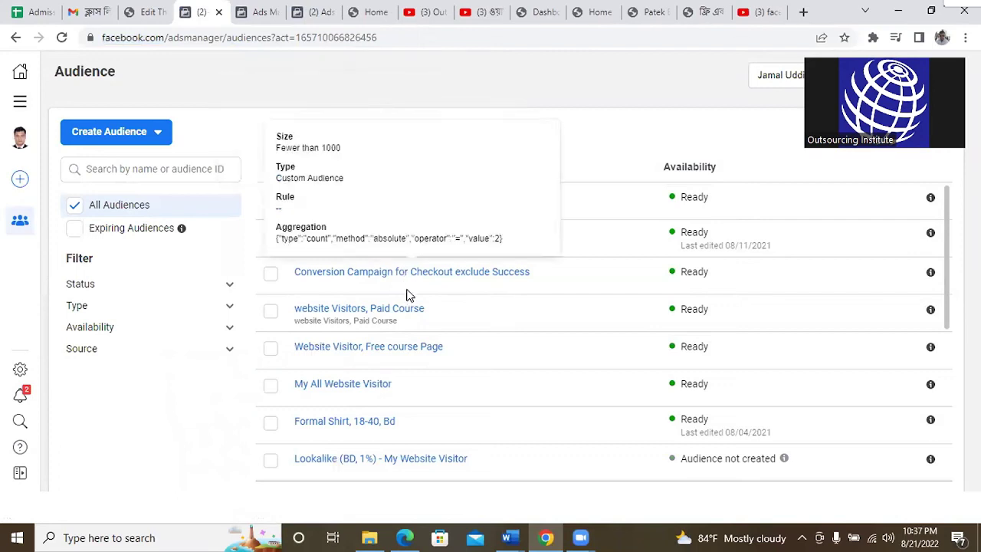
Select the "My All Website Visitor" audience and start creating an ad from it
scroll(514, 334, "down", 2)
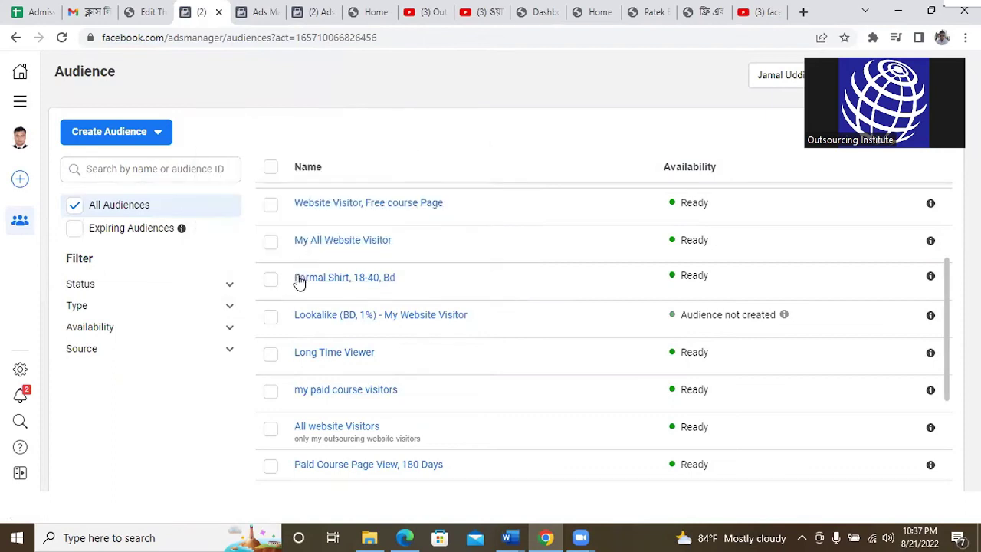
left_click(271, 244)
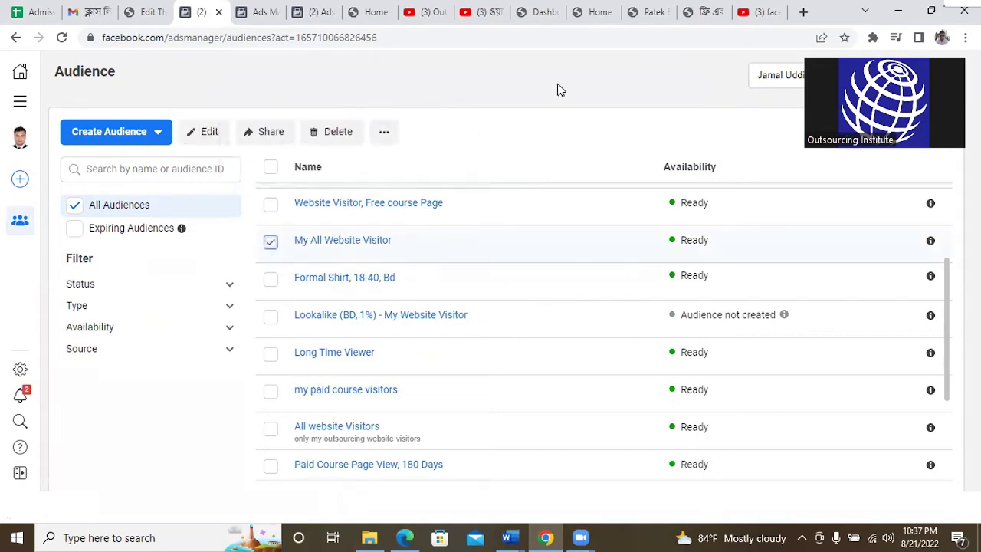
left_click(384, 136)
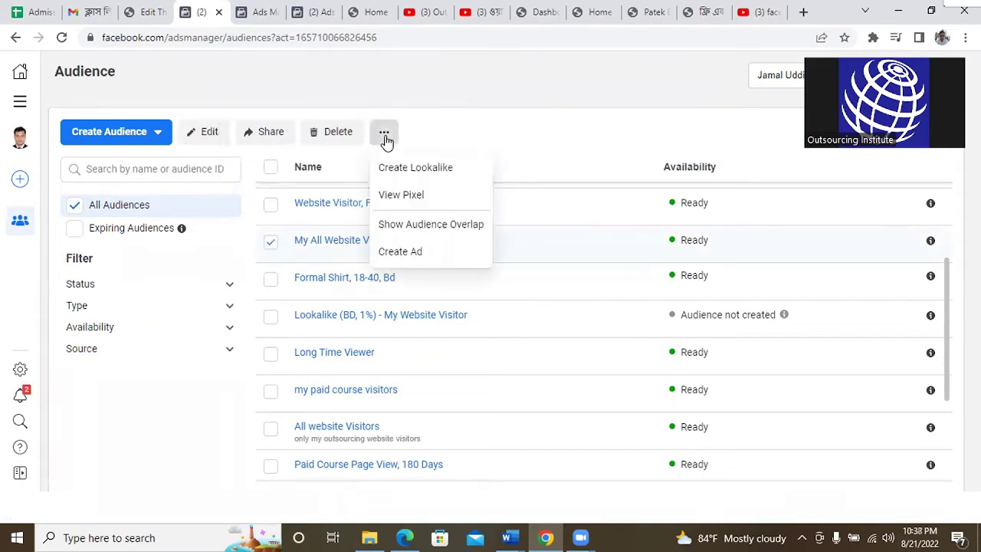
left_click(406, 253)
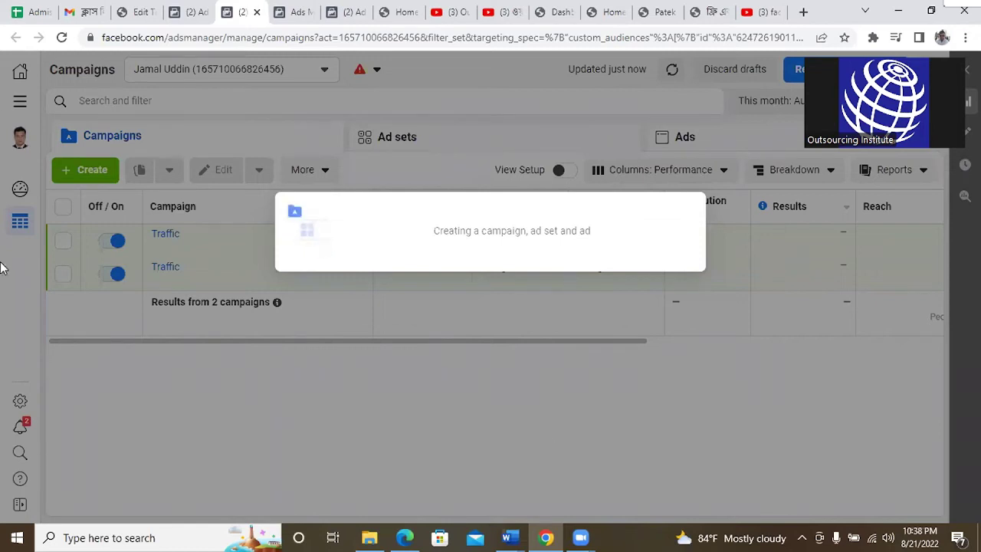
Reload the Campaigns page on which the new campaign, ad set and ad are being created, and check its loading
left_click(62, 37)
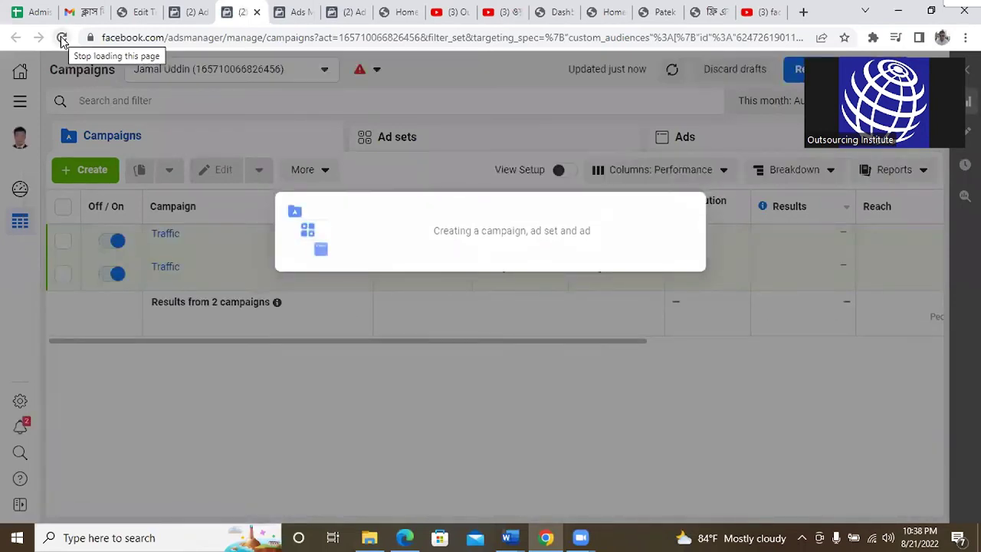
mouse_move(501, 435)
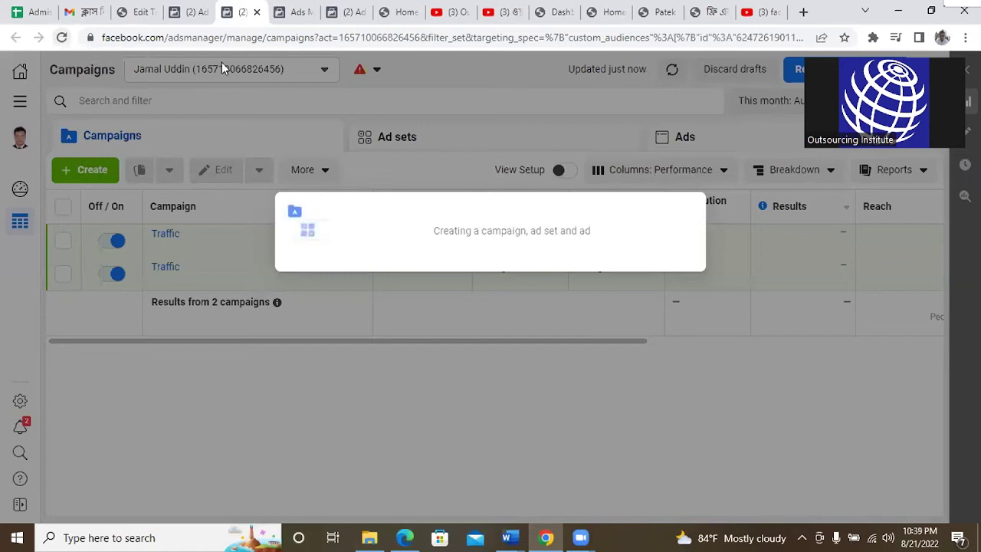
left_click(62, 39)
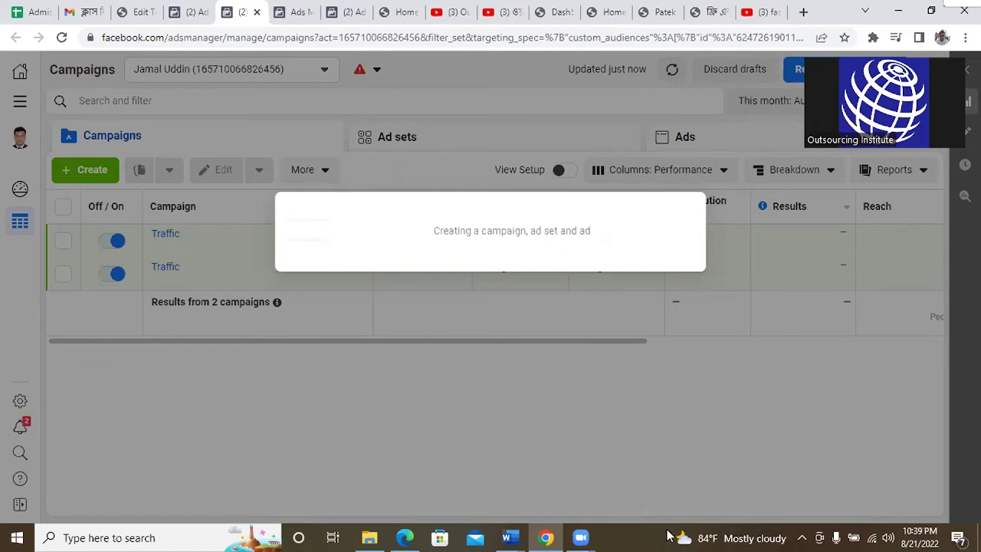
left_click(62, 38)
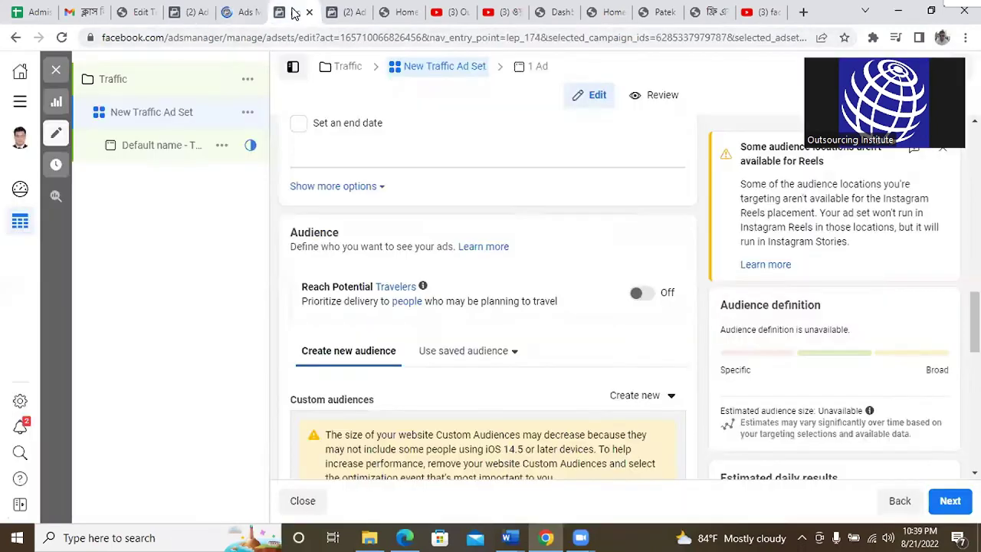
left_click(239, 13)
Examine the "Outsourcing Paid course visitors" custom audience and the targeting settings in the earlier New Traffic Ad Set
left_click(297, 12)
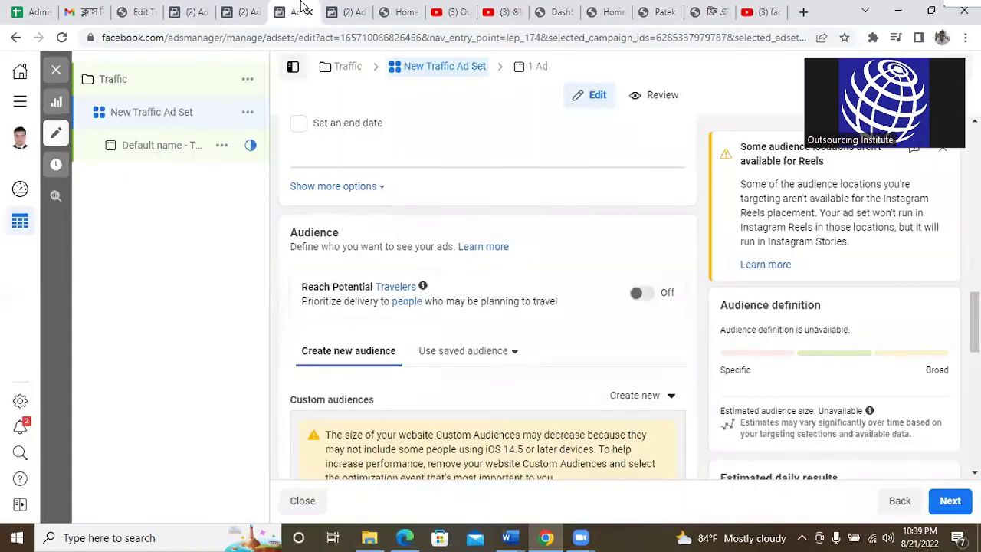
scroll(343, 383, "down", 2)
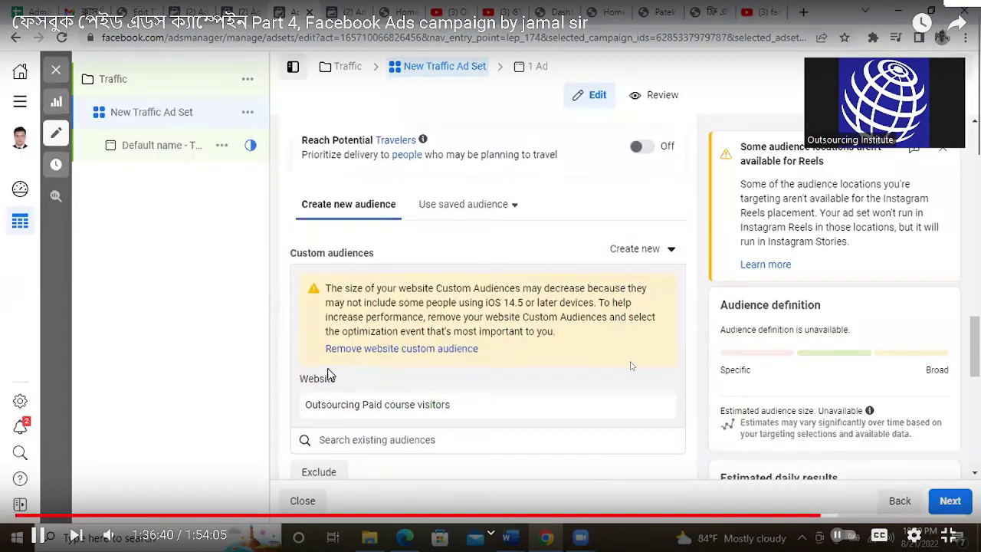
scroll(330, 377, "down", 2)
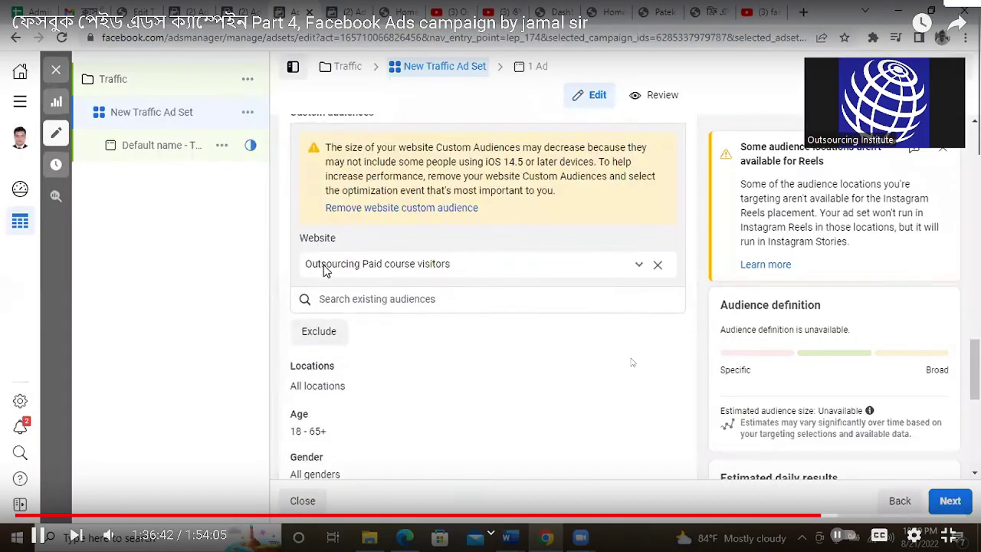
scroll(631, 363, "down", 4)
scroll(631, 363, "up", 4)
scroll(679, 337, "up", 1)
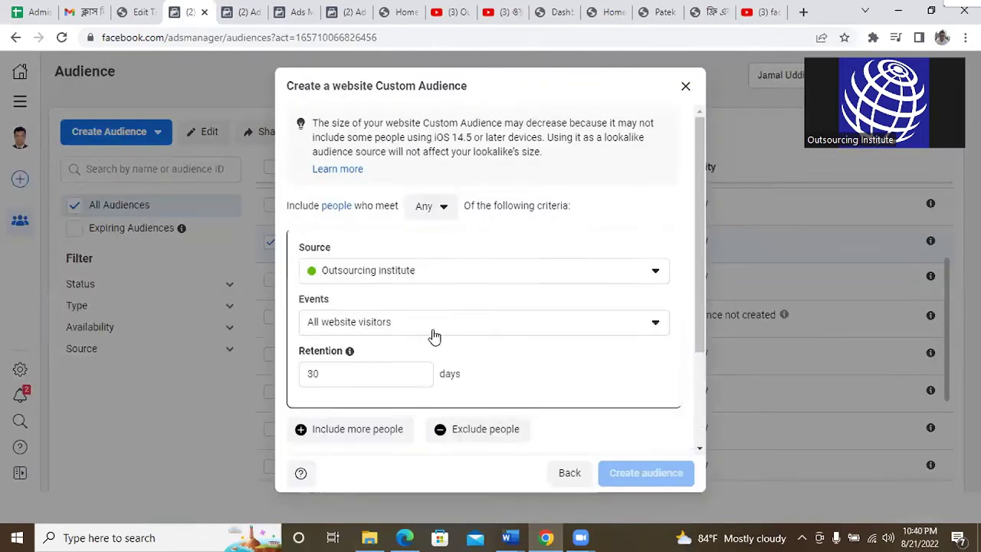
Review the new website Custom Audience's settings and set its event to "Visitors by time spent"
scroll(451, 343, "down", 3)
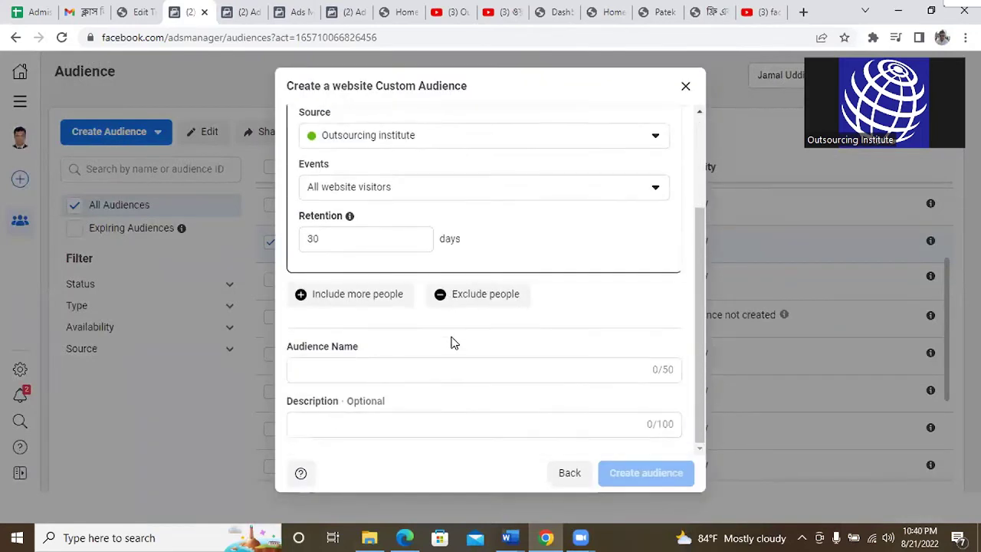
scroll(452, 343, "up", 2)
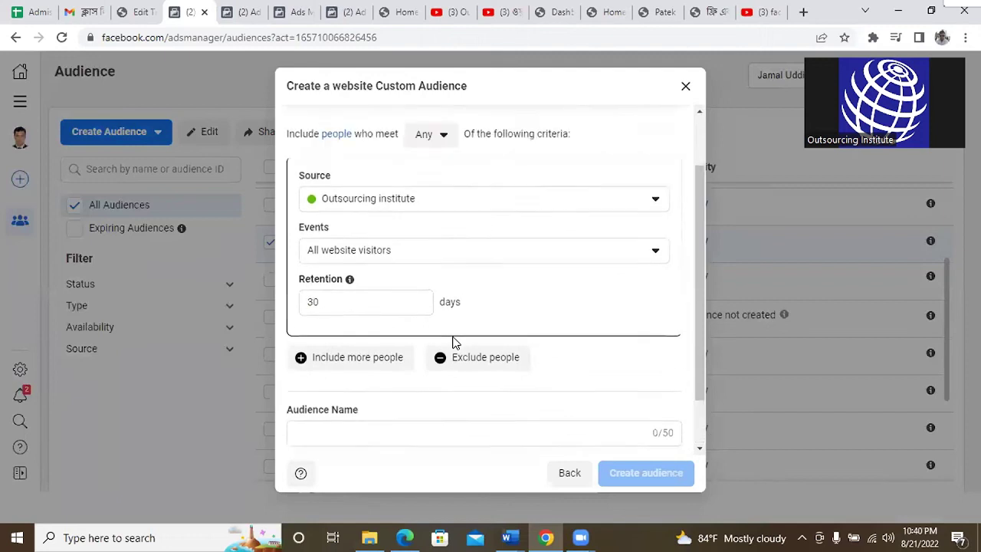
left_click(430, 262)
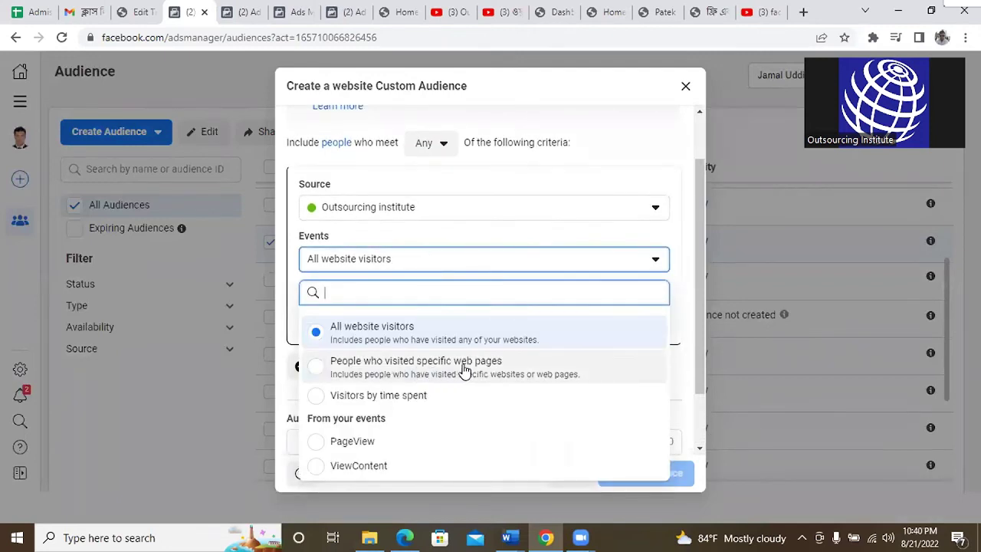
left_click(379, 399)
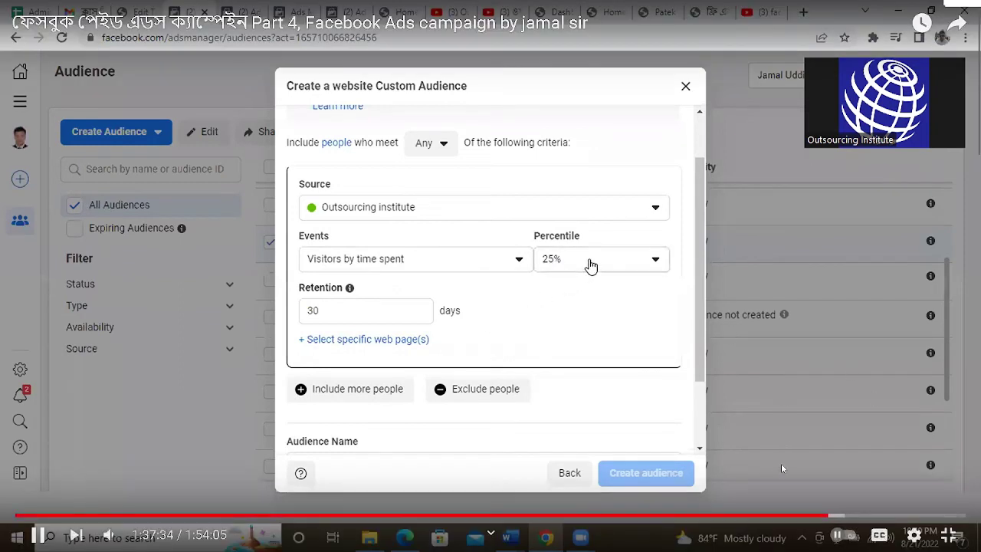
Skip the lesson video forward to about 1:39:03
left_click(835, 517)
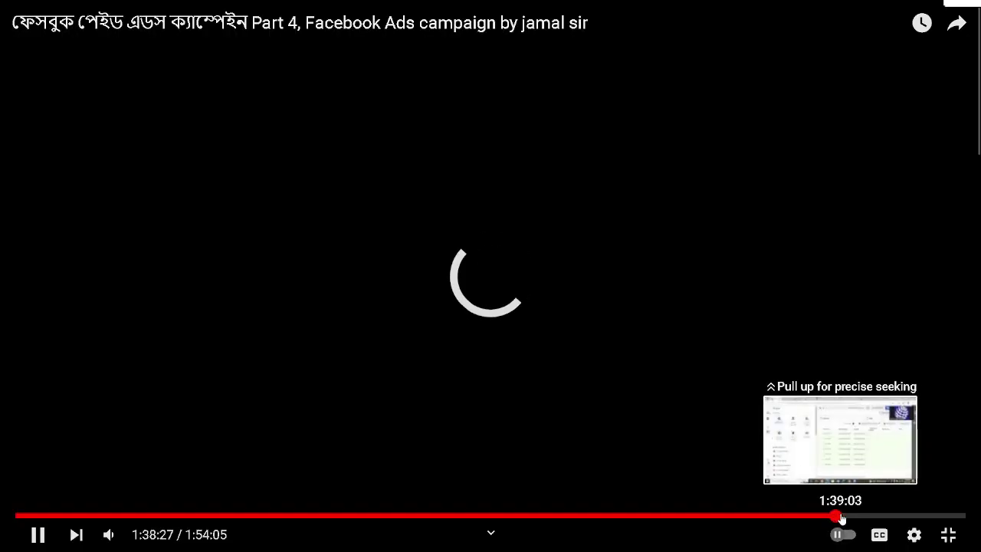
left_click(840, 517)
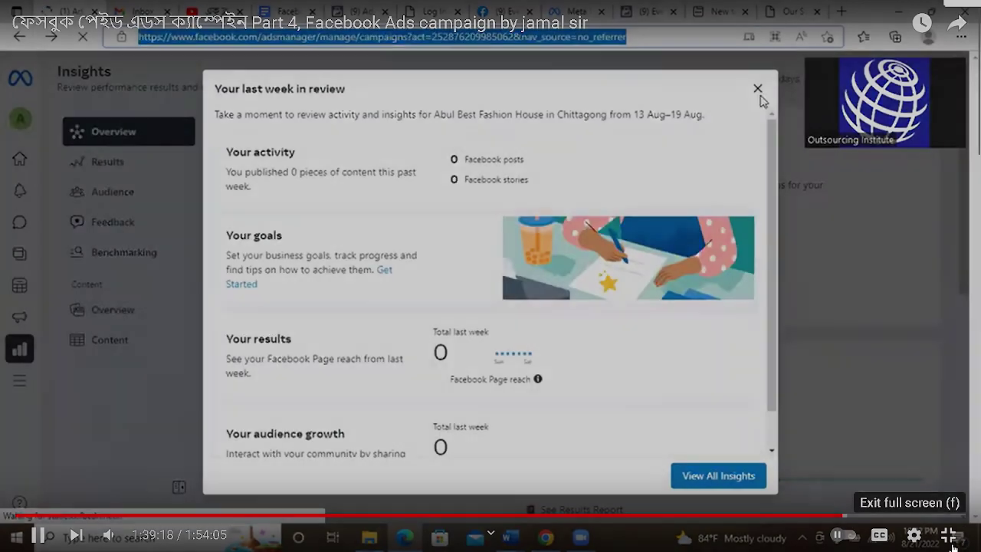
Toggle the lesson video out of and back into full screen, and skip playback forward to about 1:48:58
left_click(948, 534)
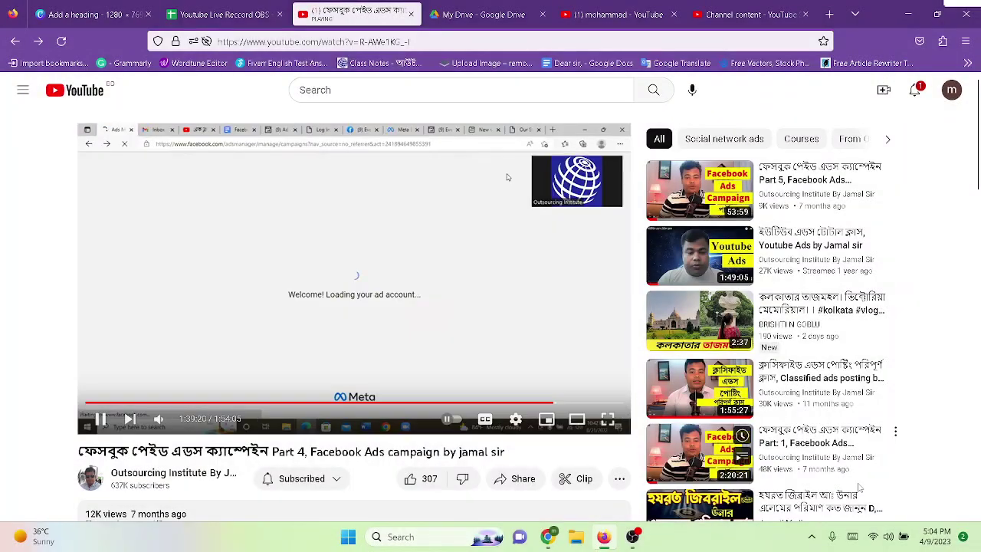
left_click(606, 418)
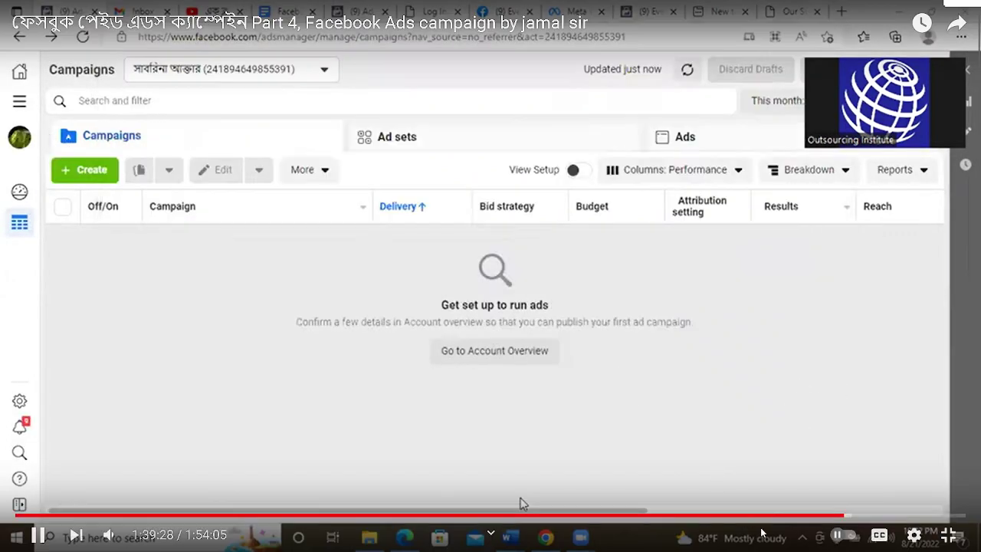
left_click_drag(841, 516, 889, 513)
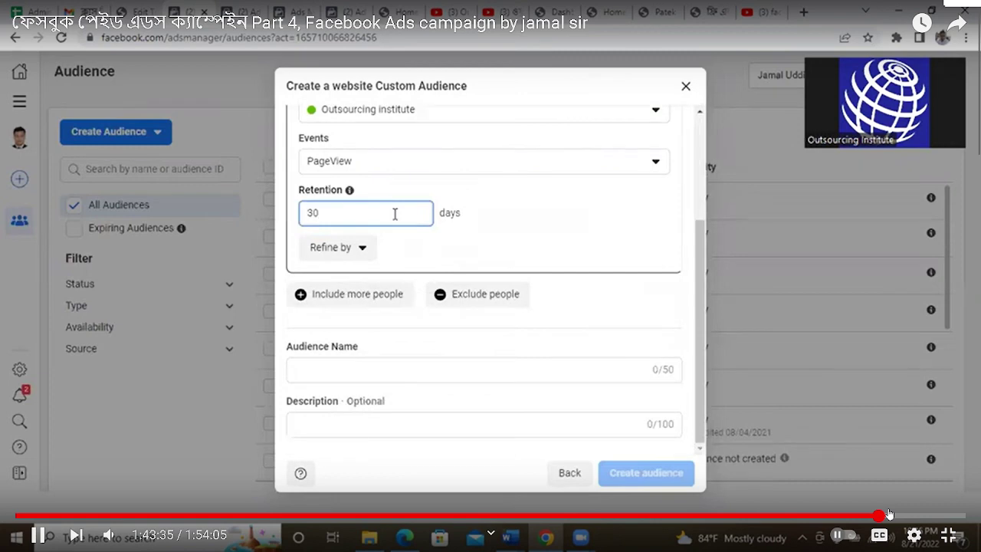
left_click(889, 513)
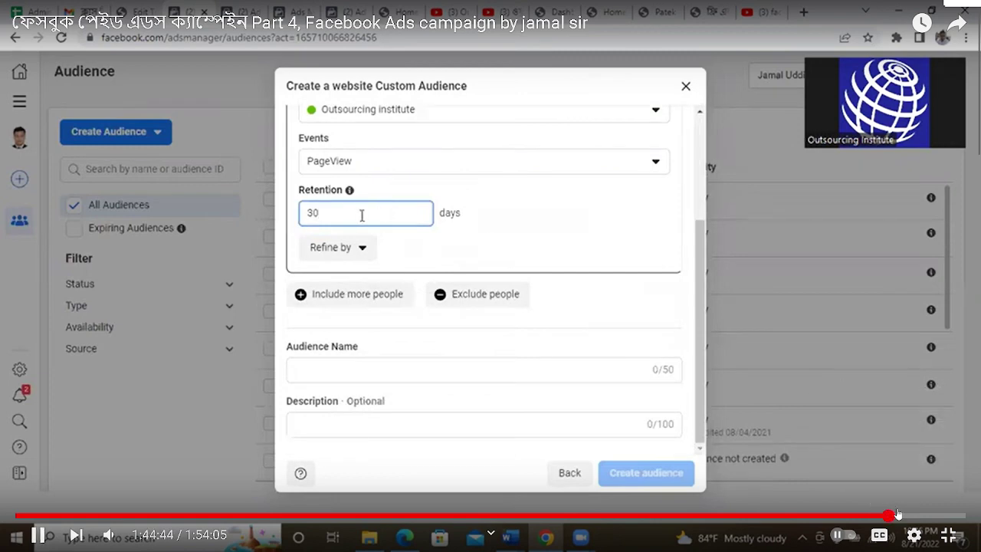
left_click(898, 514)
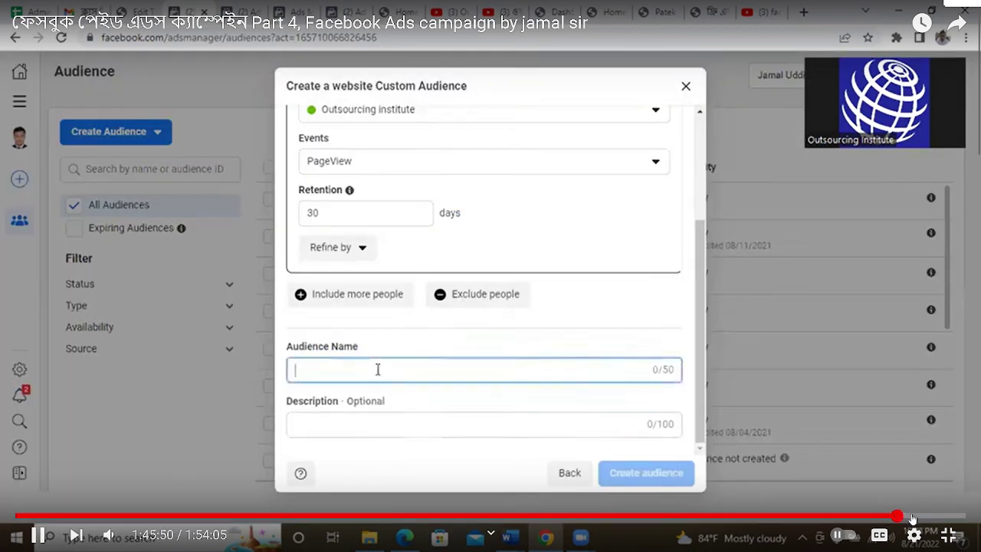
left_click(919, 515)
left_click_drag(923, 516, 932, 519)
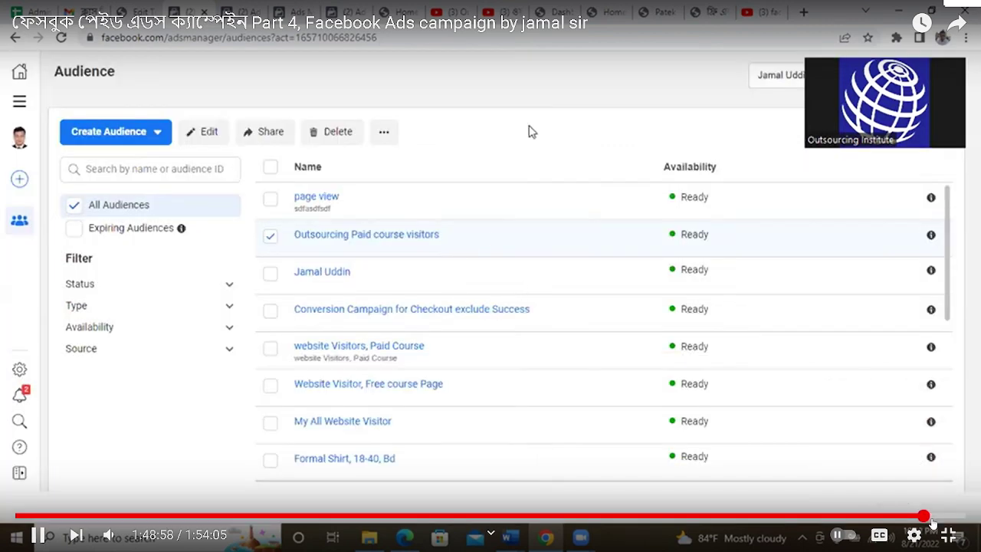
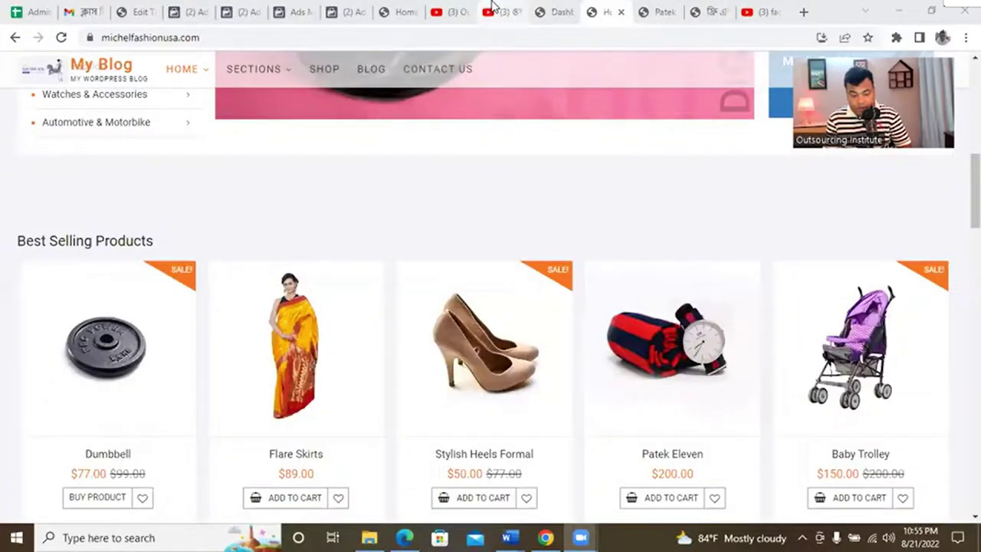
left_click(494, 11)
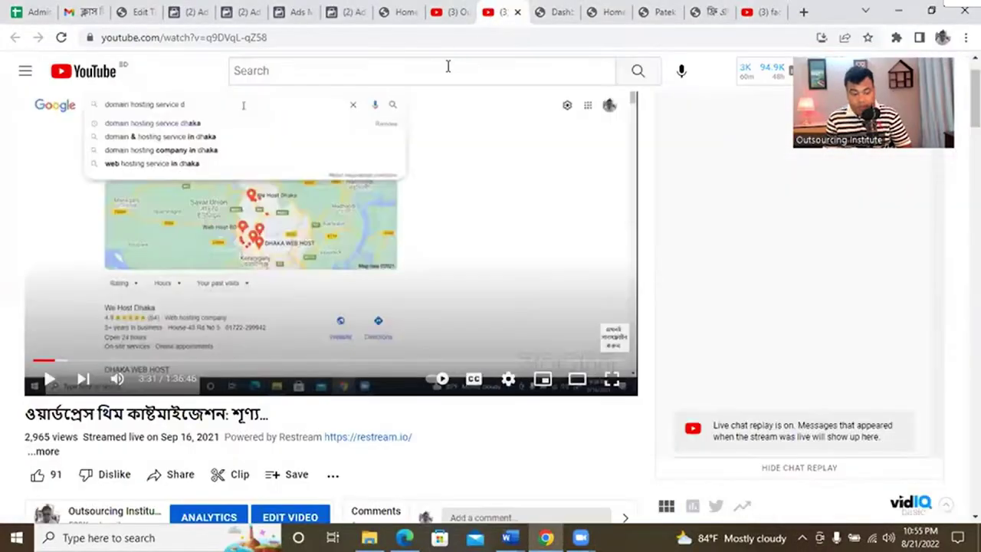
left_click(448, 66)
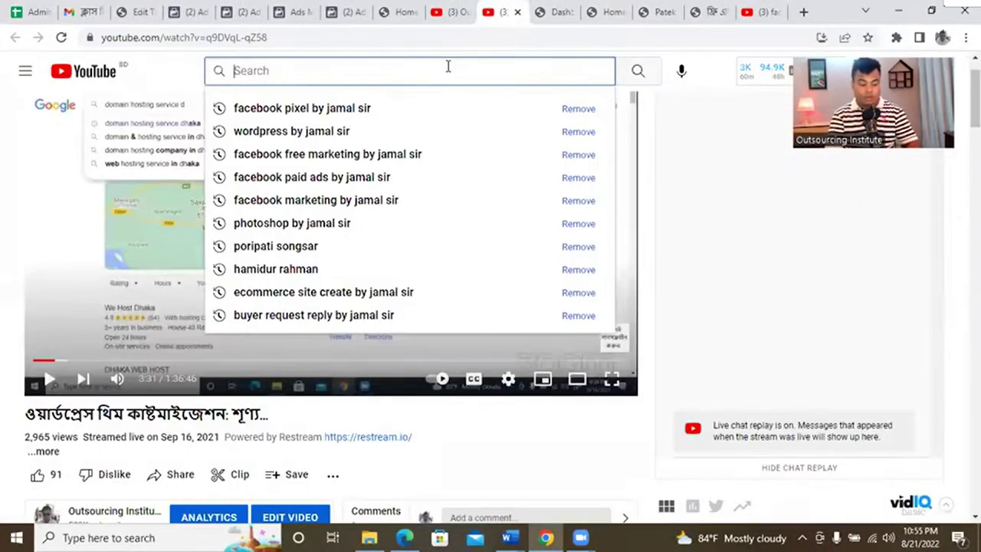
type("vide")
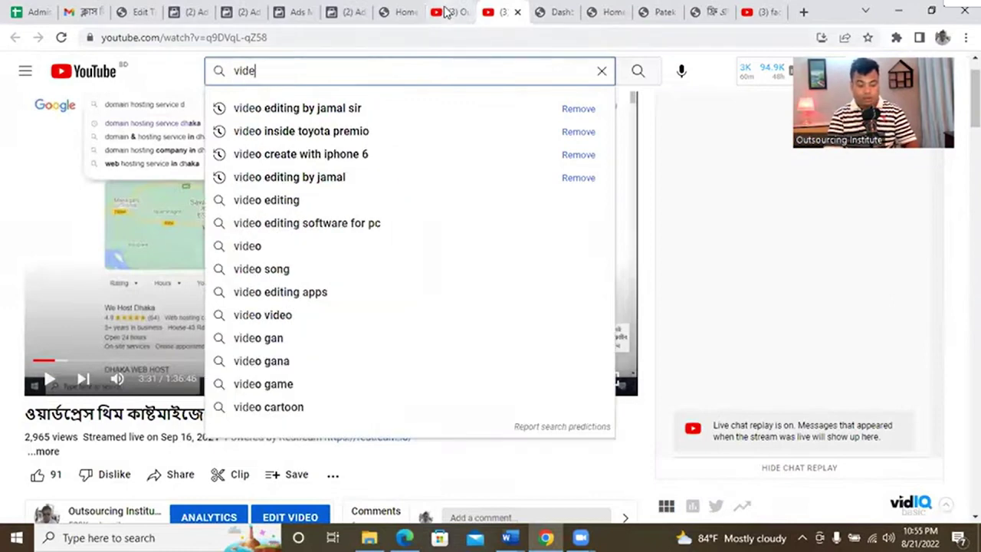
Search YouTube from the channel's videos page for "video editing by" followed by the instructor's name
key("ctrl+shift+Tab")
left_click(367, 72)
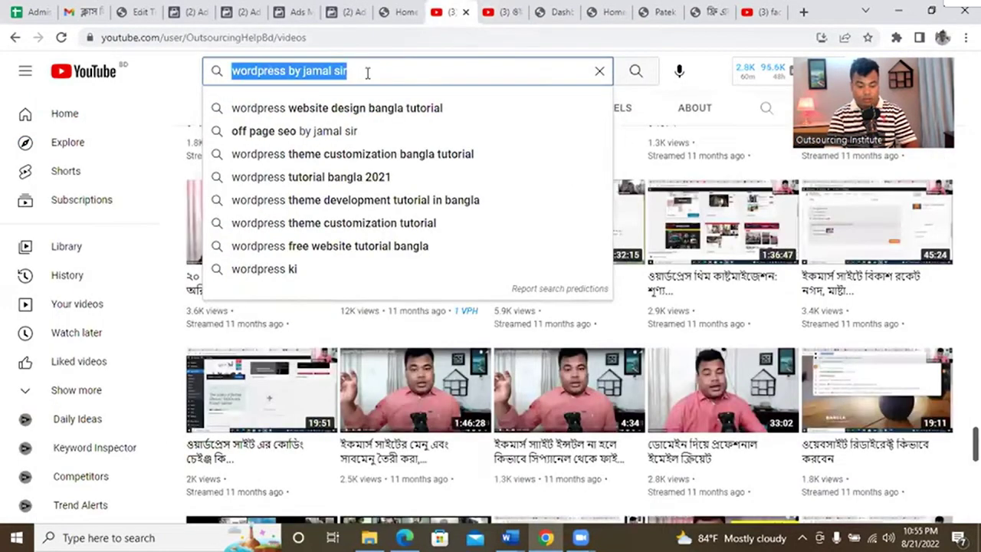
type("video editin")
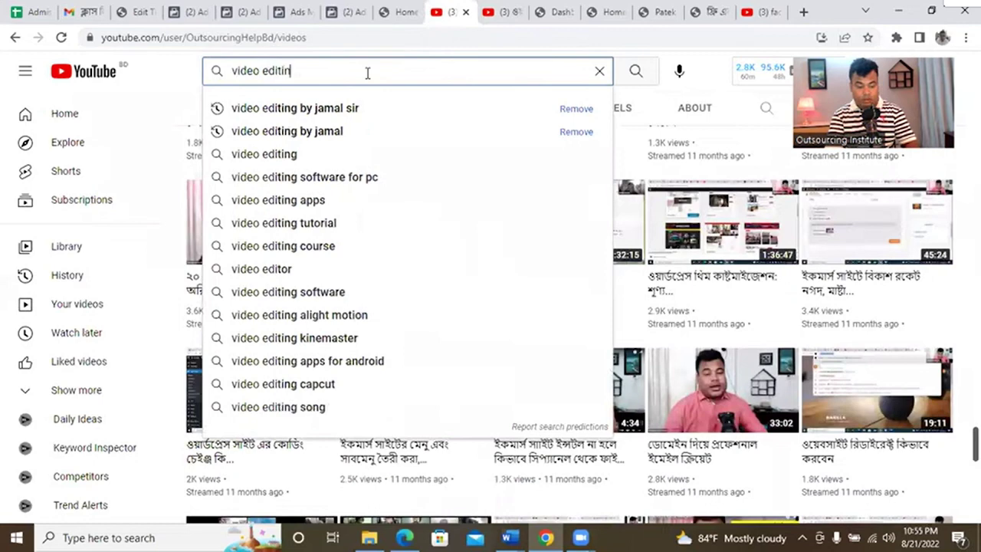
type("g by jama")
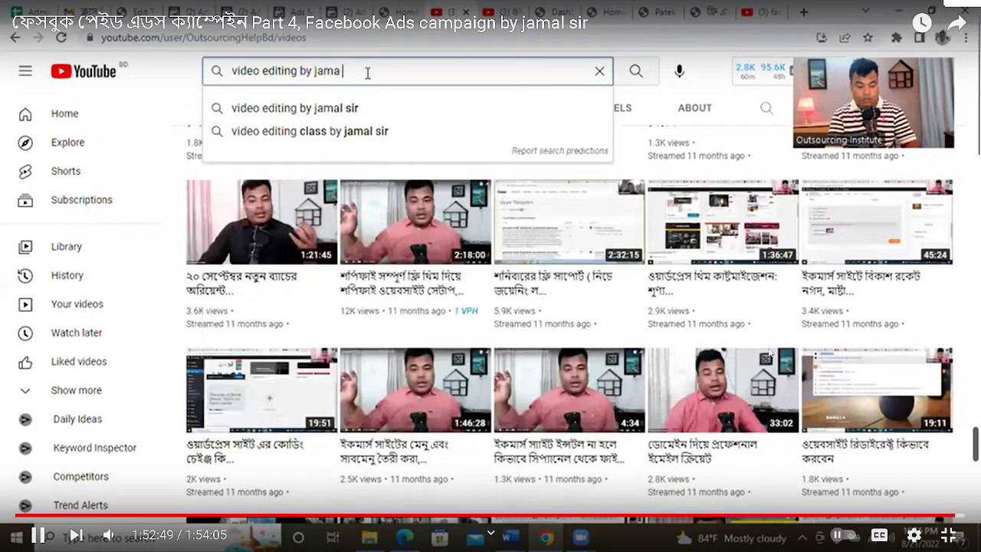
type("l sir")
key("Return")
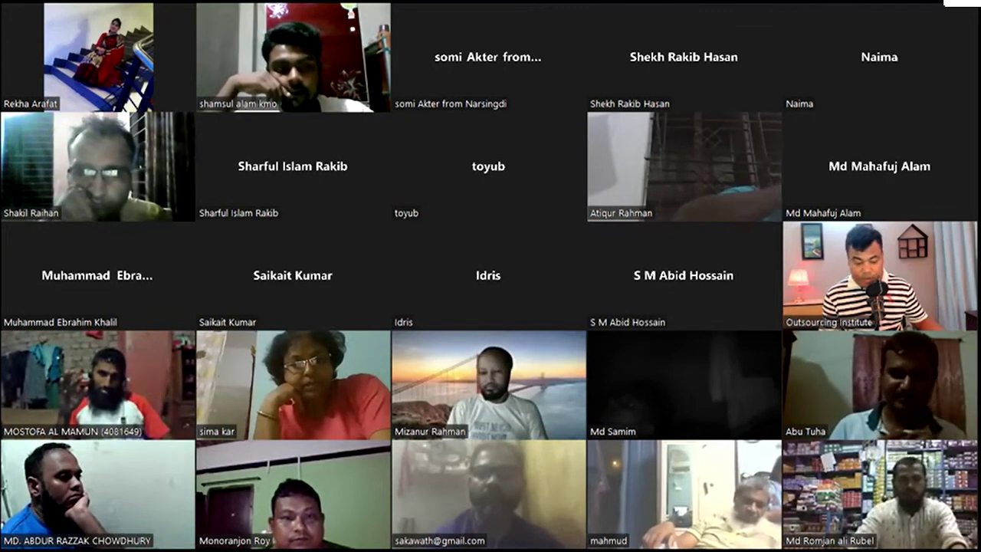
key("Page_Down")
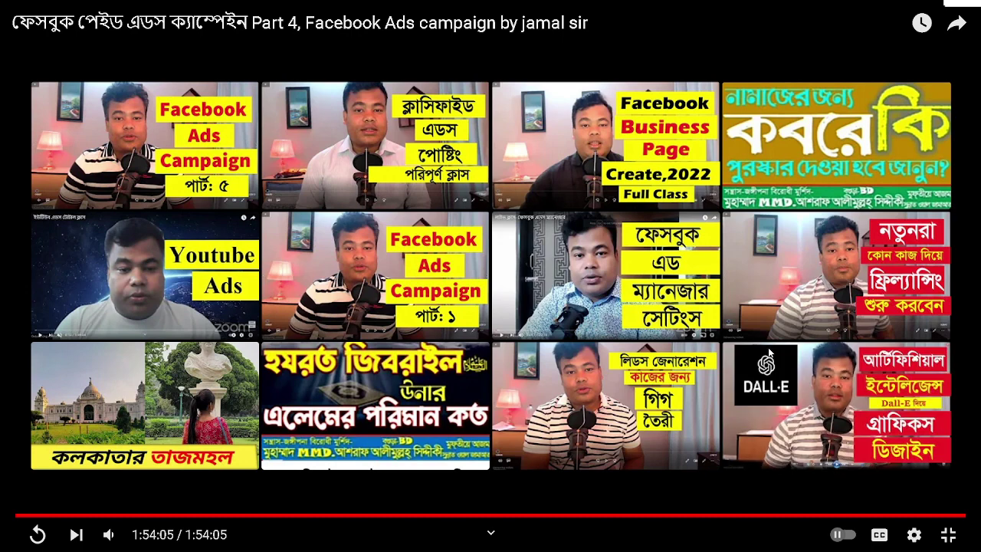
Open the suggested Part 5 Facebook Ads campaign video and leave full-screen playback
mouse_move(769, 354)
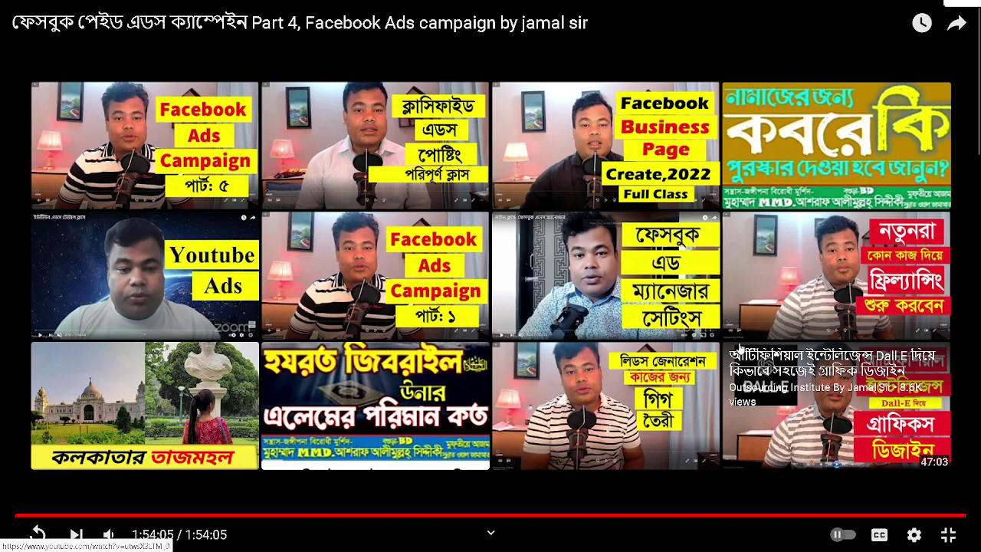
mouse_move(157, 150)
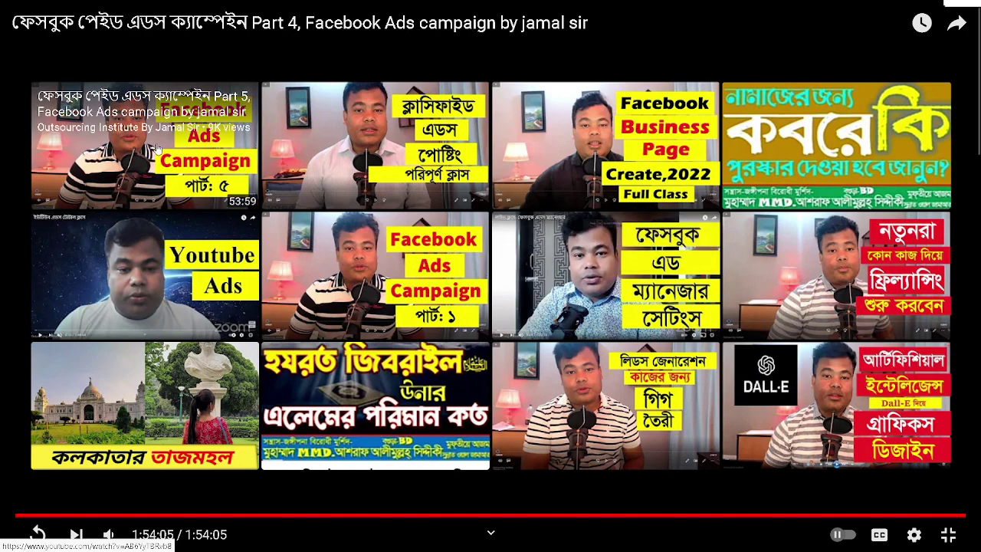
left_click(157, 150)
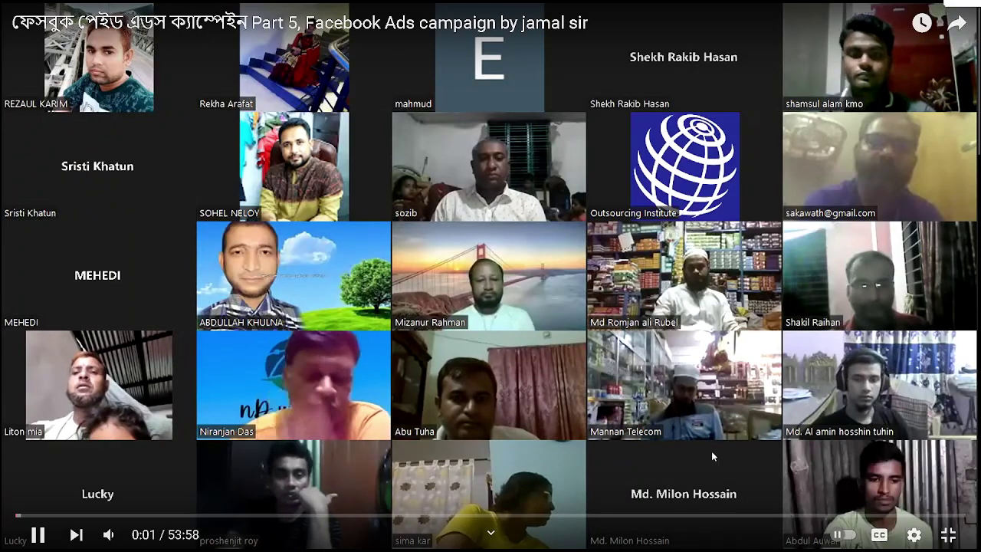
left_click(947, 534)
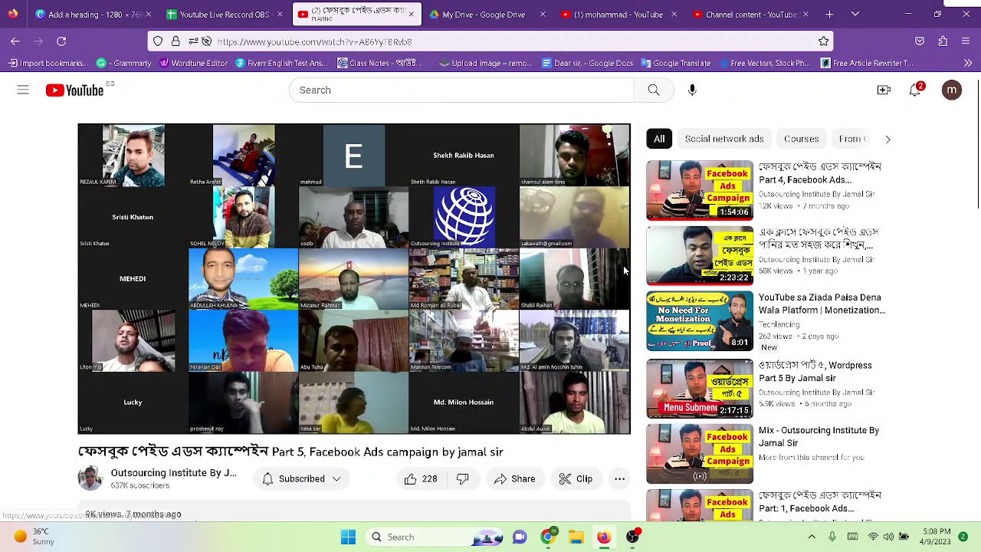
Look through the videos recommended beside Part 5, and rerun the earlier search for the instructor's "facebook ads 4" lesson
scroll(668, 292, "down", 1)
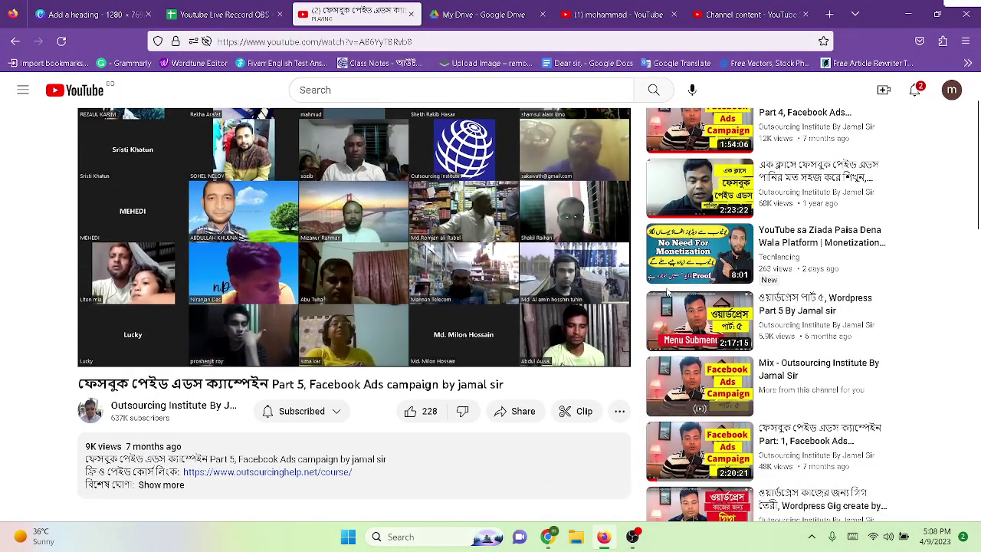
scroll(667, 292, "down", 1)
scroll(668, 292, "down", 3)
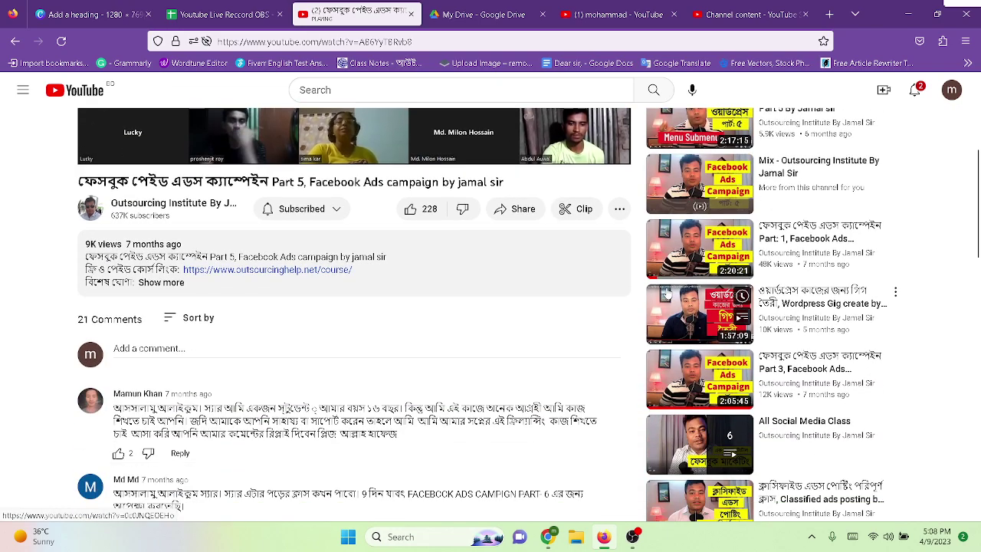
scroll(667, 294, "down", 1)
scroll(667, 291, "up", 6)
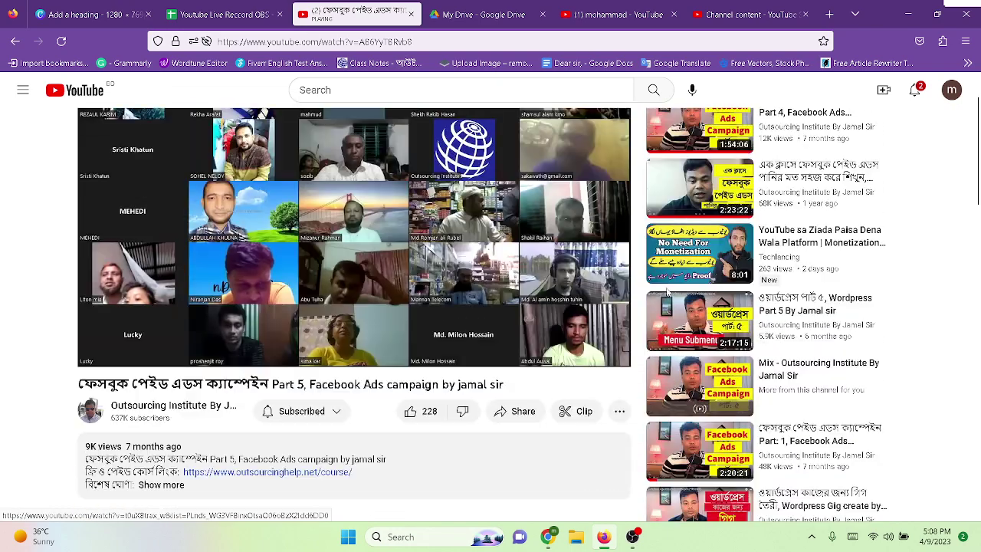
left_click(335, 90)
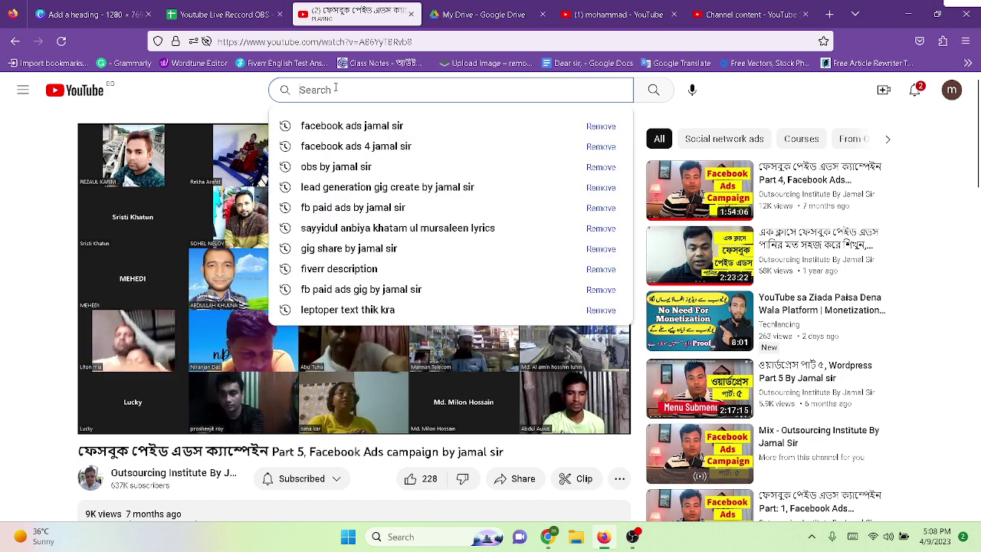
left_click(358, 143)
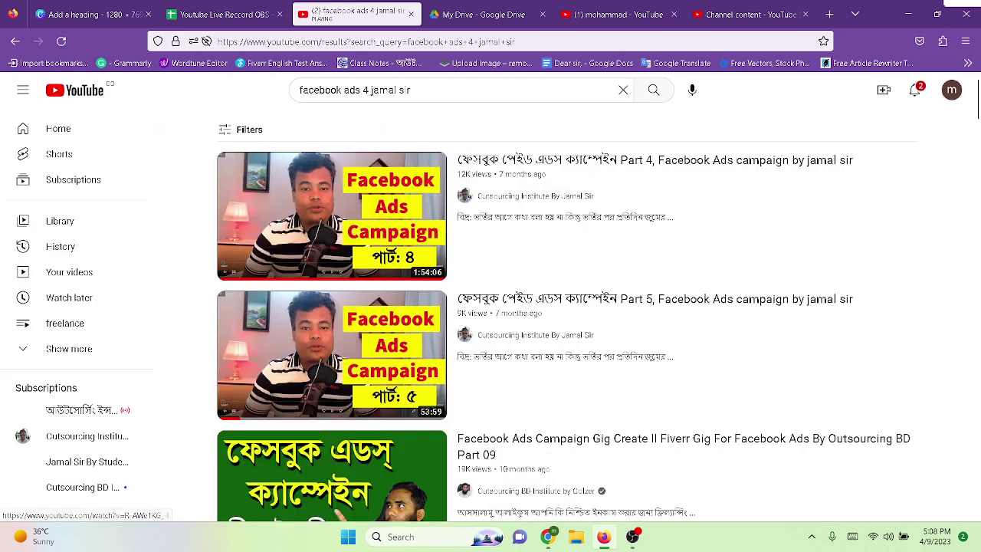
Check the ongoing recording in OBS, and search YouTube for "facebook ads 6" with the instructor's name
left_click(371, 90)
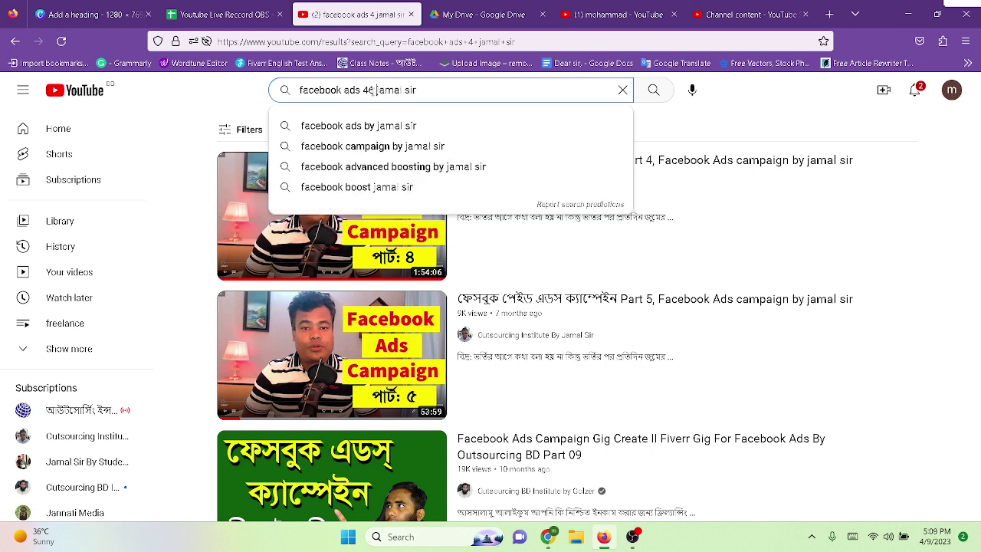
key("alt+Tab")
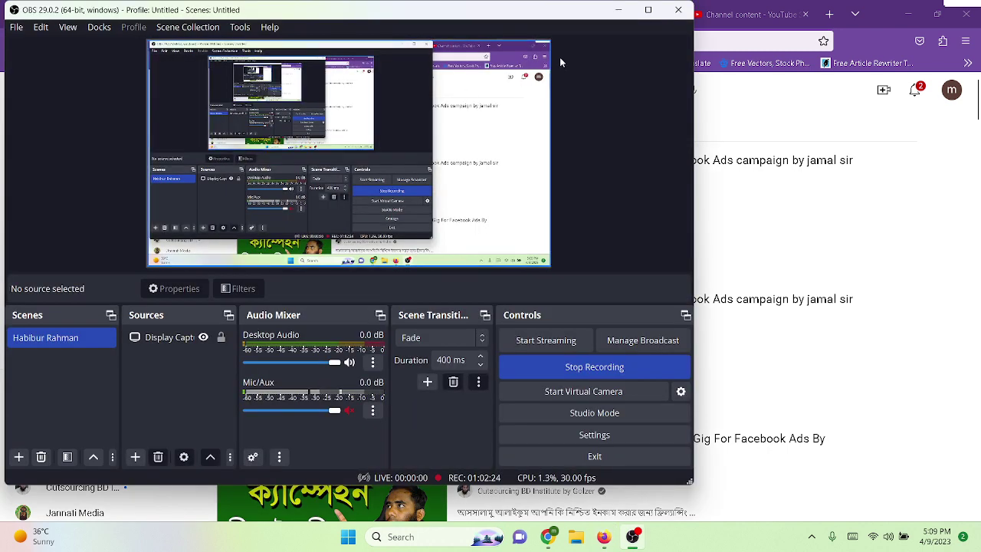
left_click(620, 11)
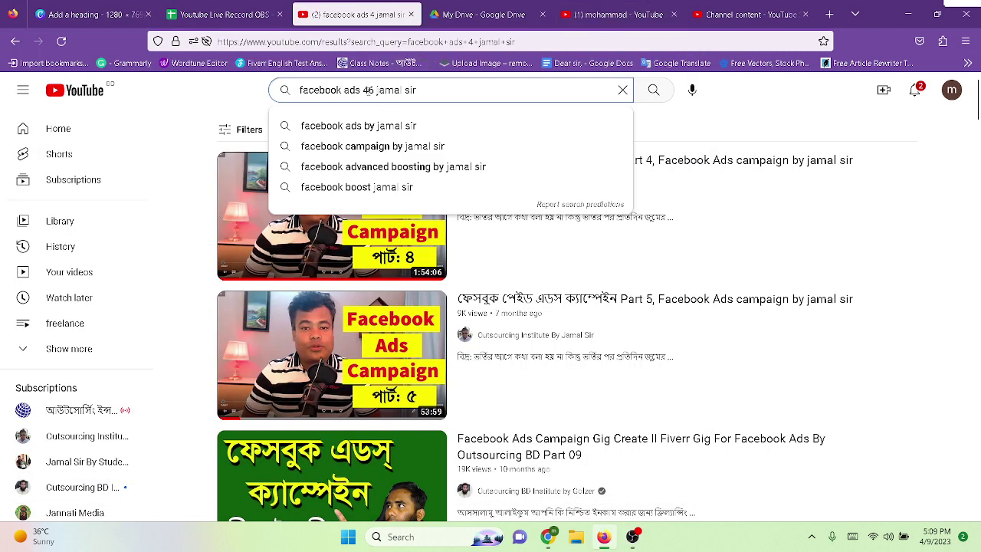
key("BackSpace")
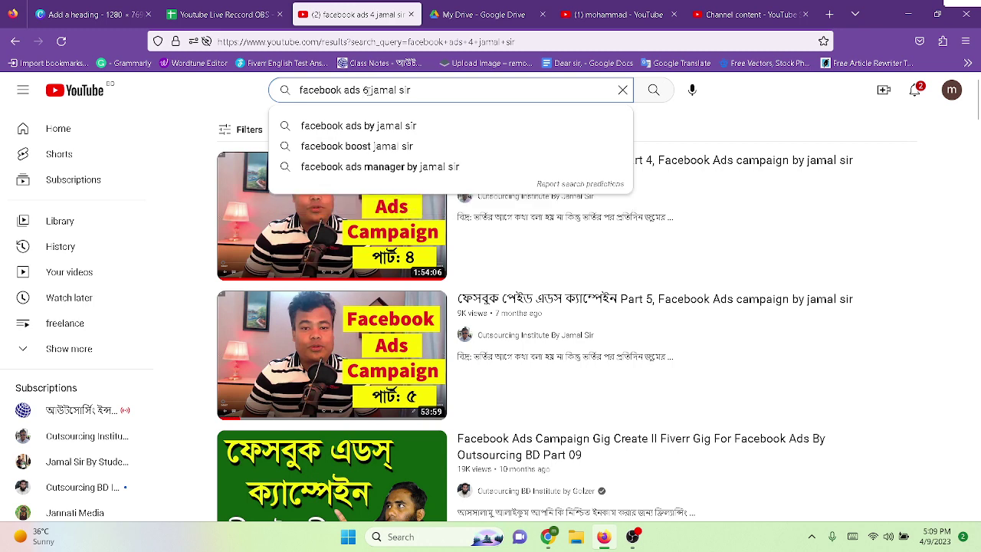
left_click(652, 90)
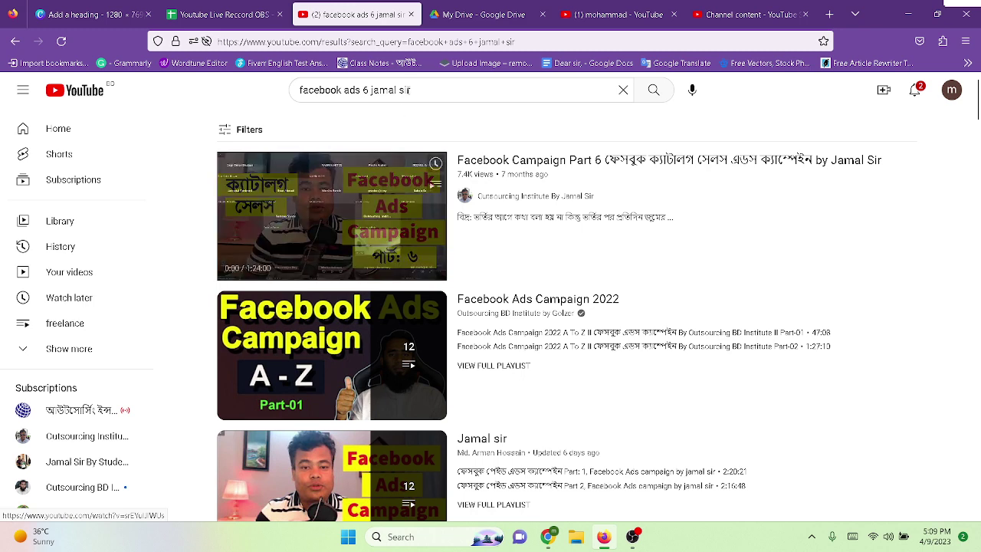
Search YouTube for the suggested query "facebook ads campaign part 7 by" the instructor
left_click(365, 90)
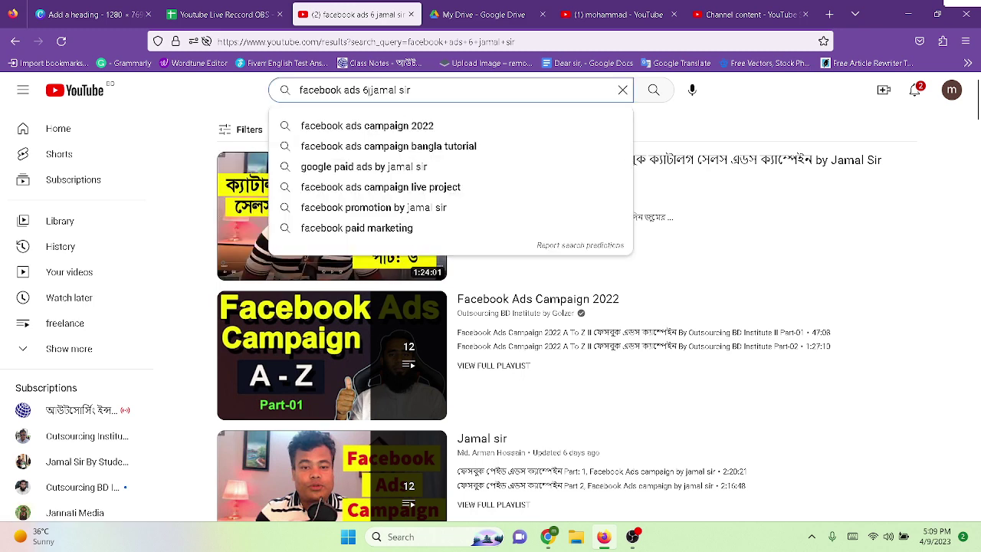
type("7")
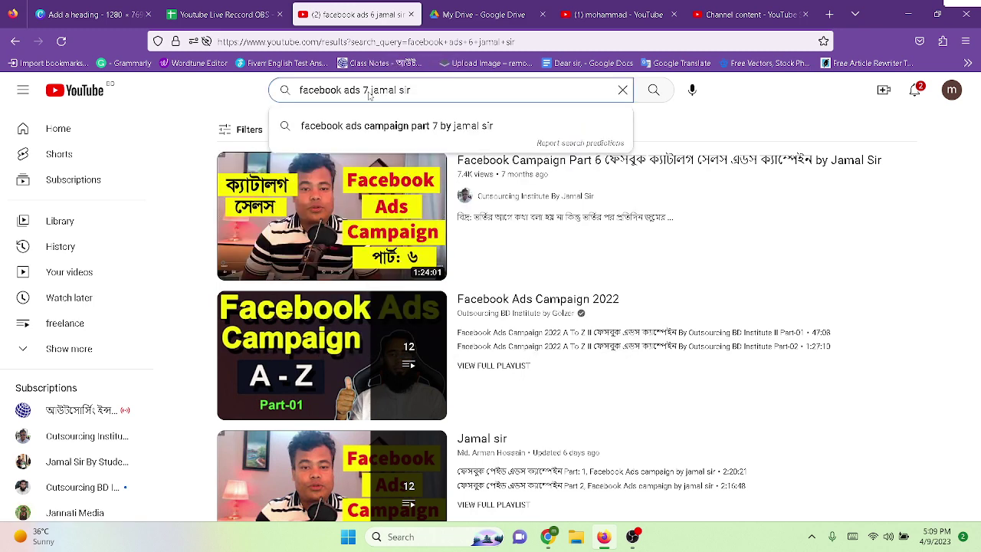
left_click(379, 123)
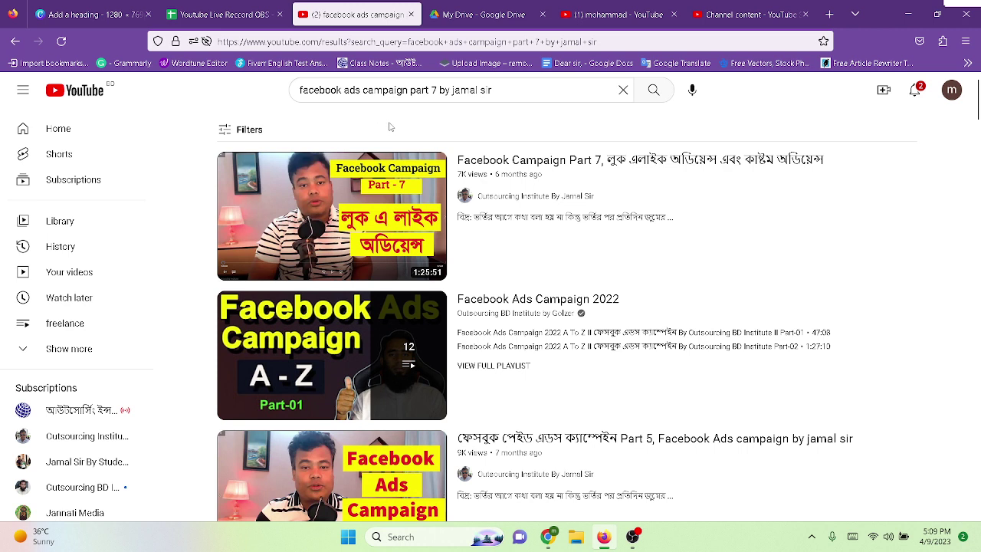
Change the lesson number in the YouTube query to 8 and search for "facebook ads campaign part 8" by the instructor
left_click(433, 90)
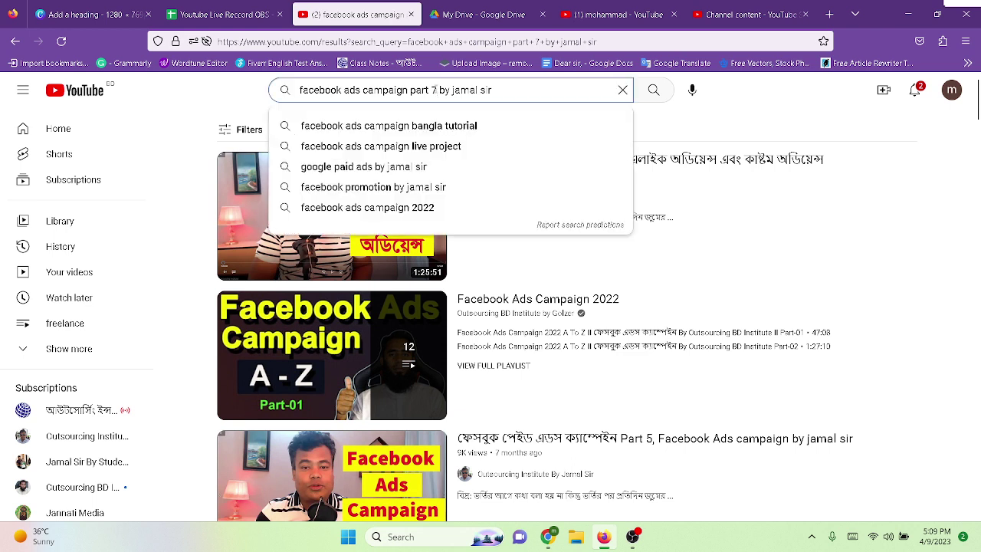
type("8")
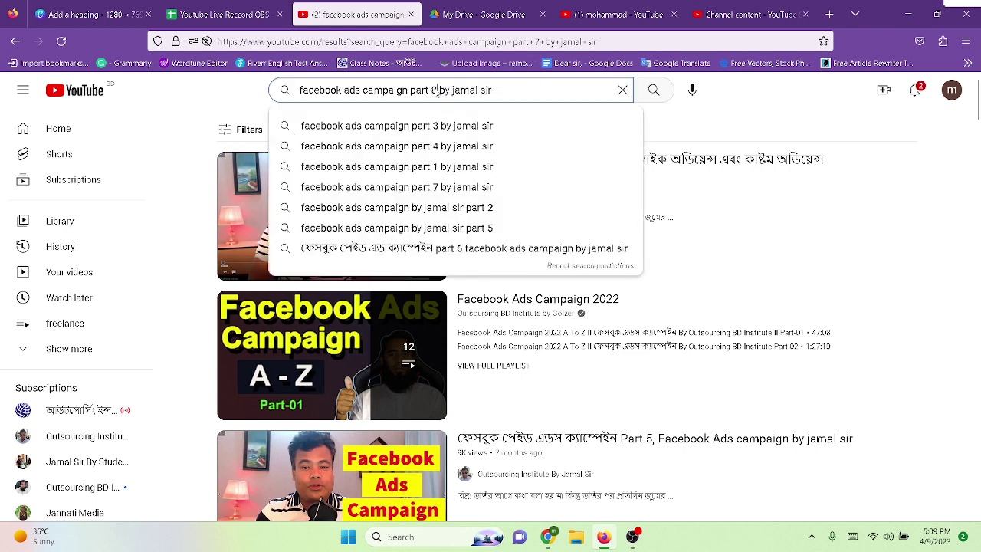
left_click(646, 92)
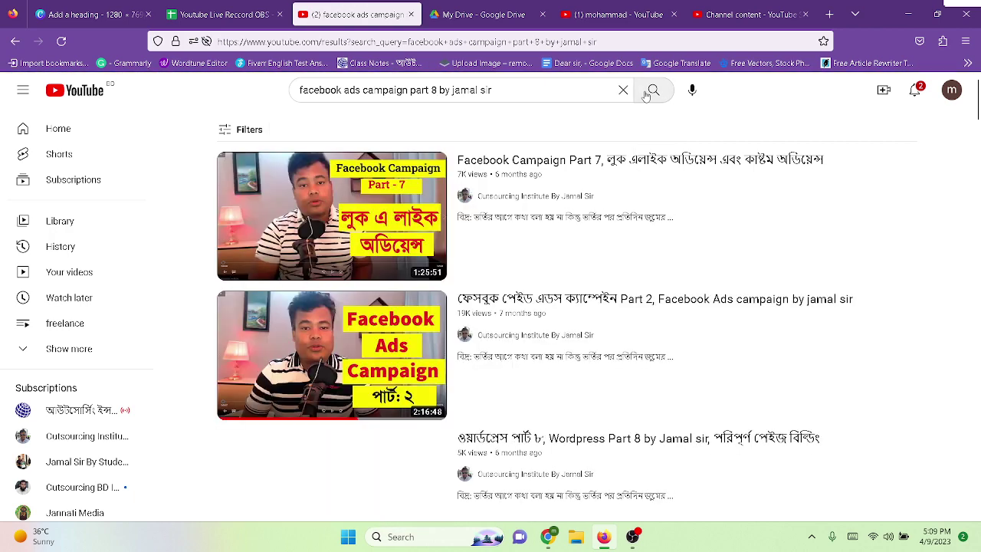
Change the lesson number in the YouTube query to 9, search for "facebook ads campaign part 9" by the instructor, and look through the results
scroll(547, 177, "down", 4)
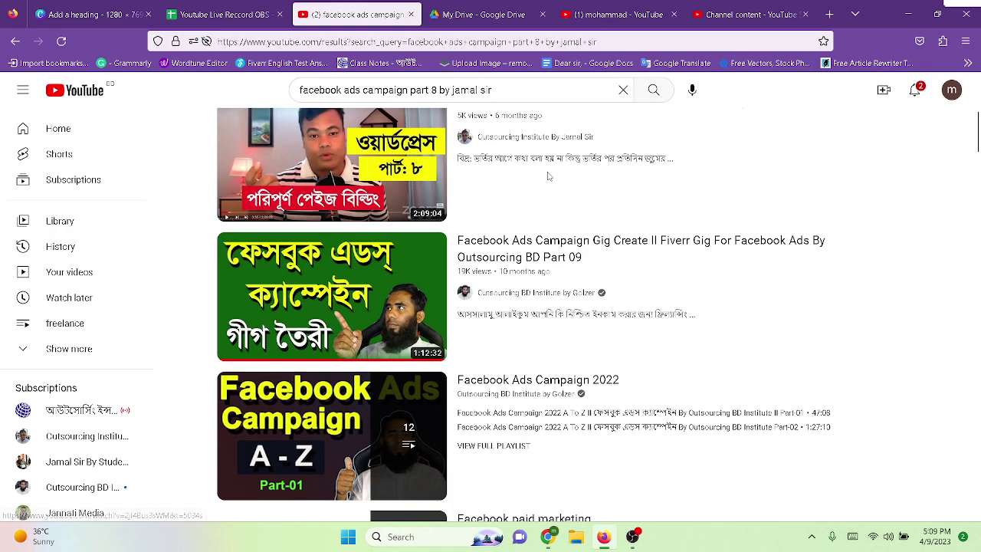
scroll(548, 176, "up", 4)
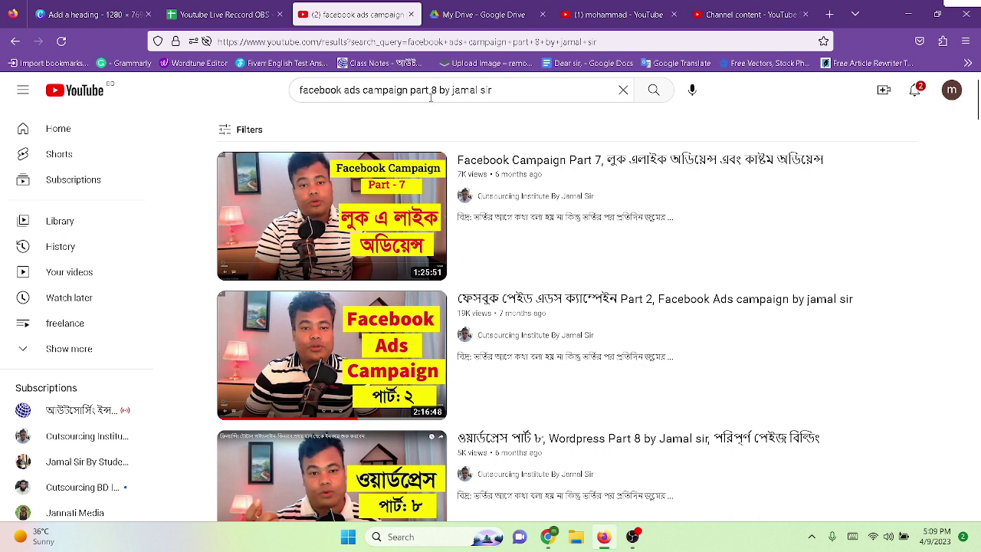
left_click(435, 90)
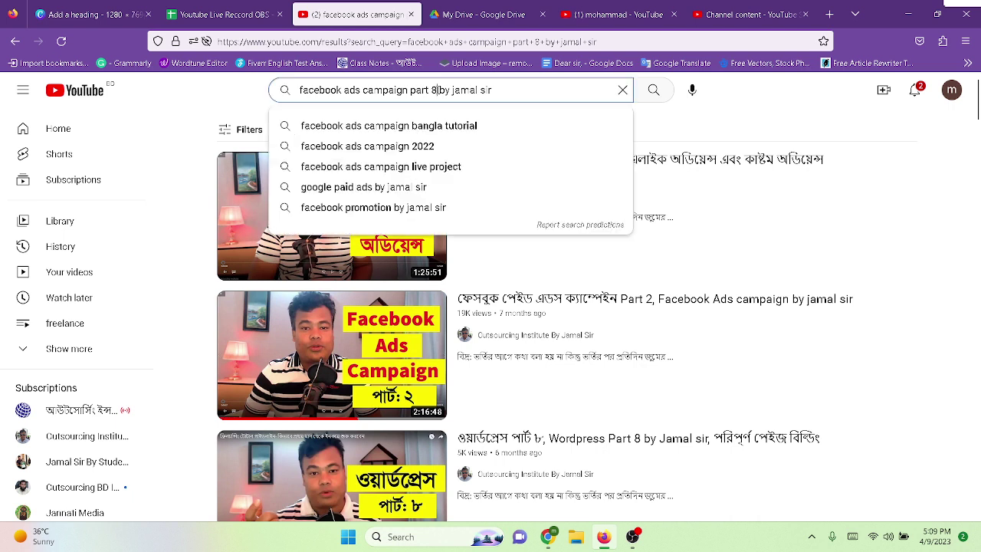
key("BackSpace")
type("9")
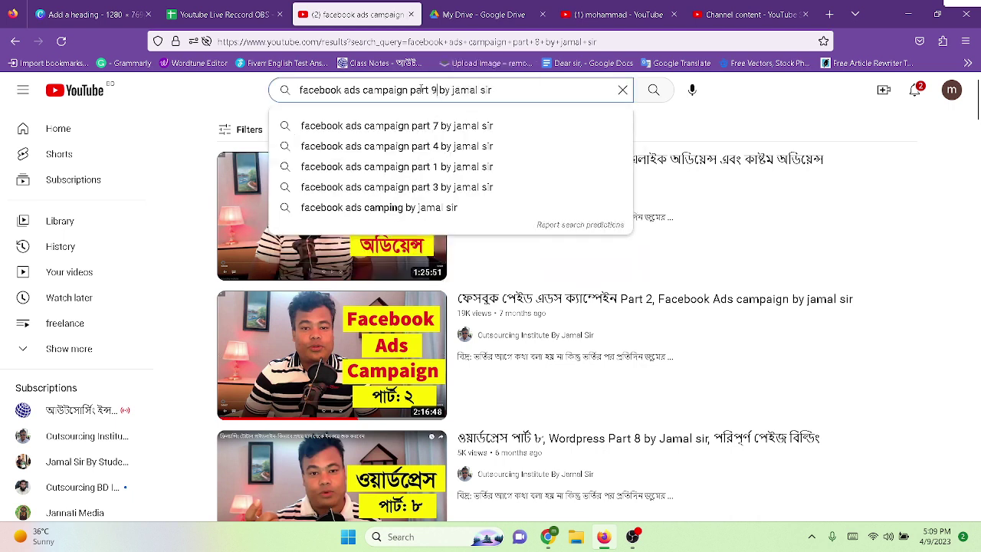
left_click(653, 94)
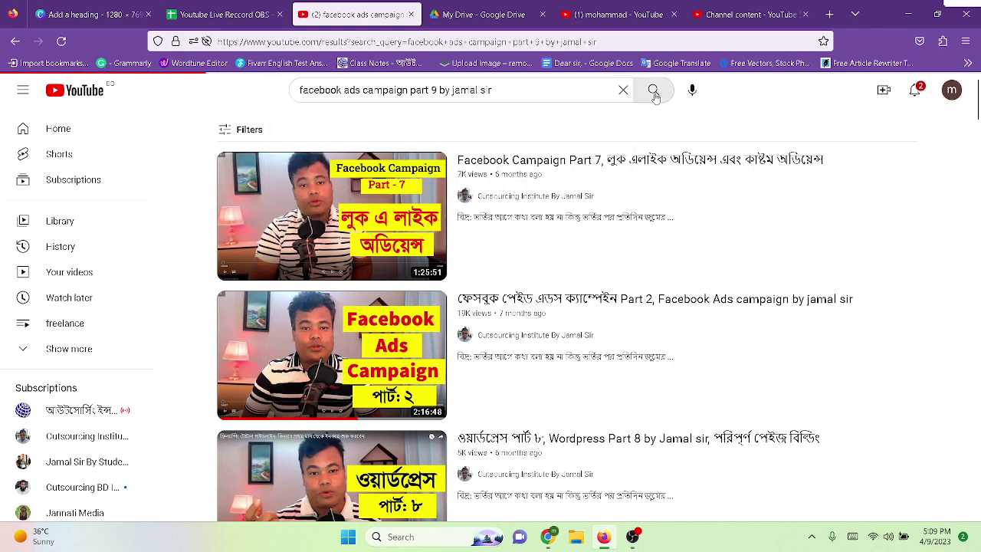
scroll(666, 140, "down", 10)
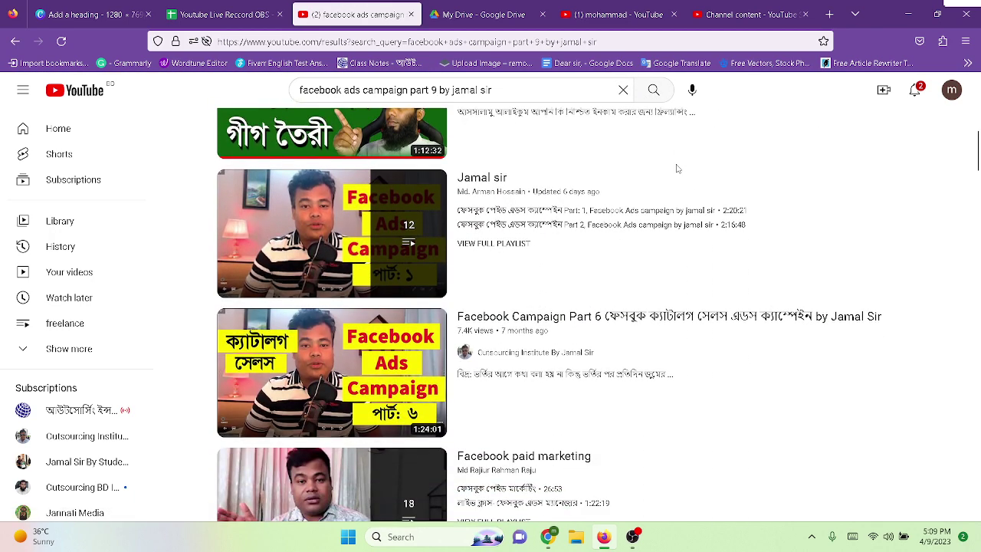
scroll(676, 168, "down", 2)
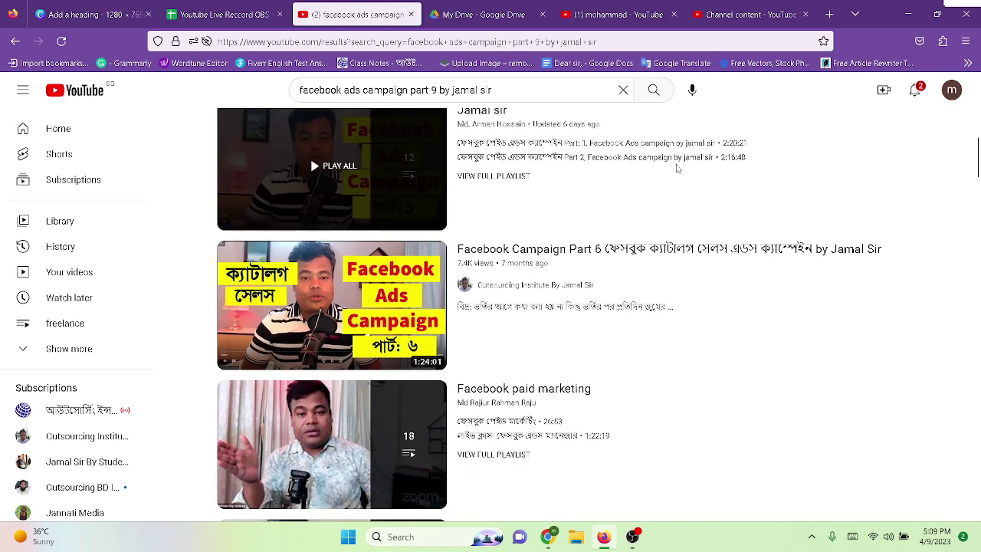
Leave the search results, check the YouTube library, and look through the recommended videos on the home page
left_click(13, 44)
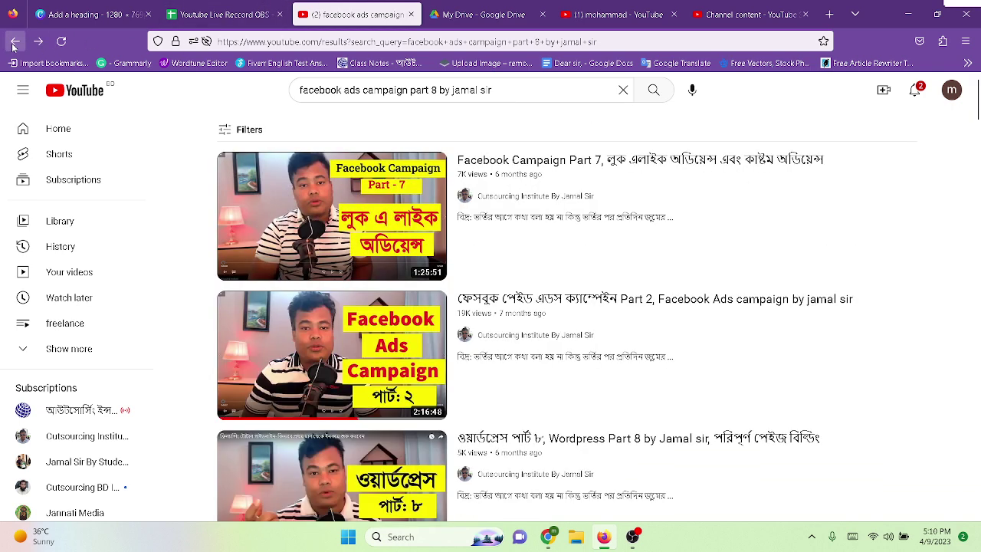
left_click(68, 86)
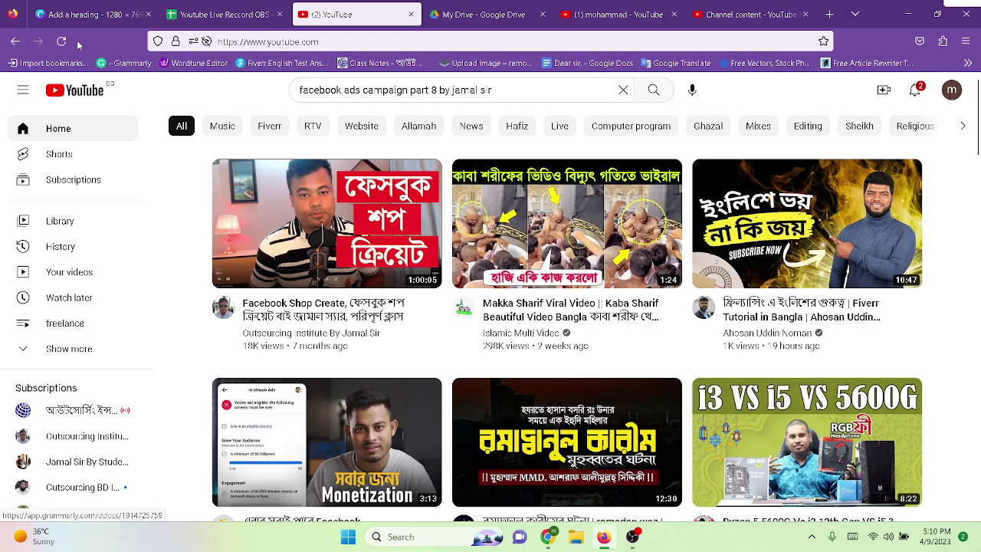
left_click(77, 219)
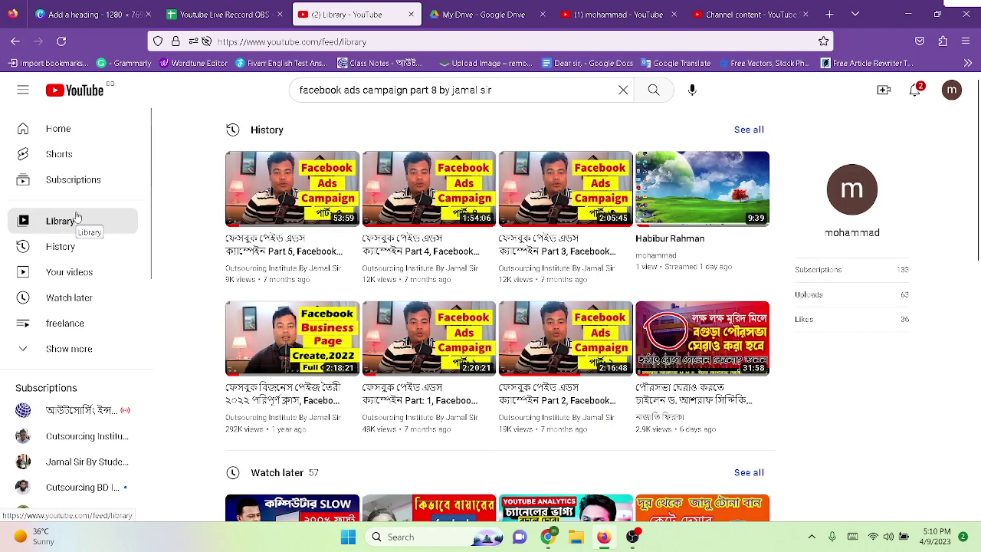
left_click(12, 46)
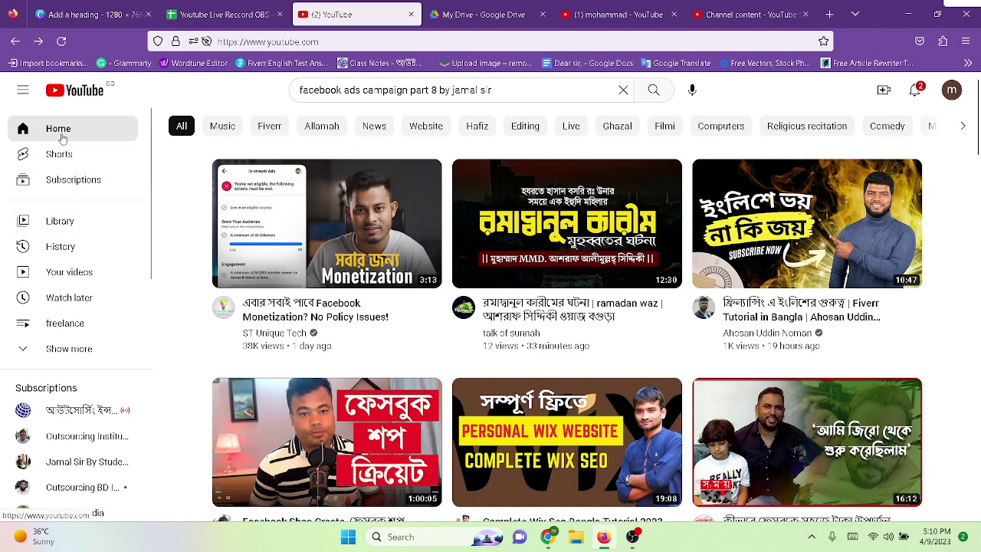
scroll(347, 280, "down", 2)
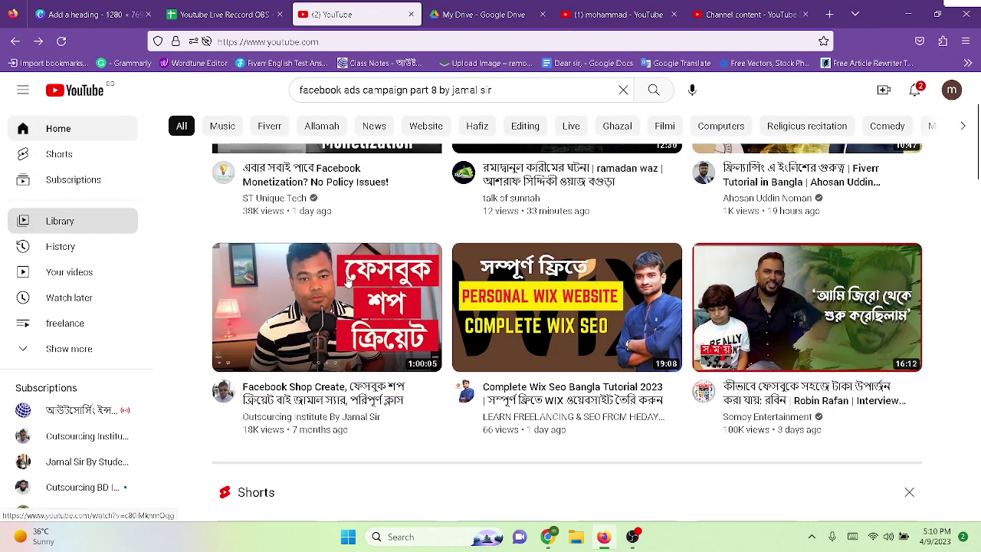
mouse_move(341, 268)
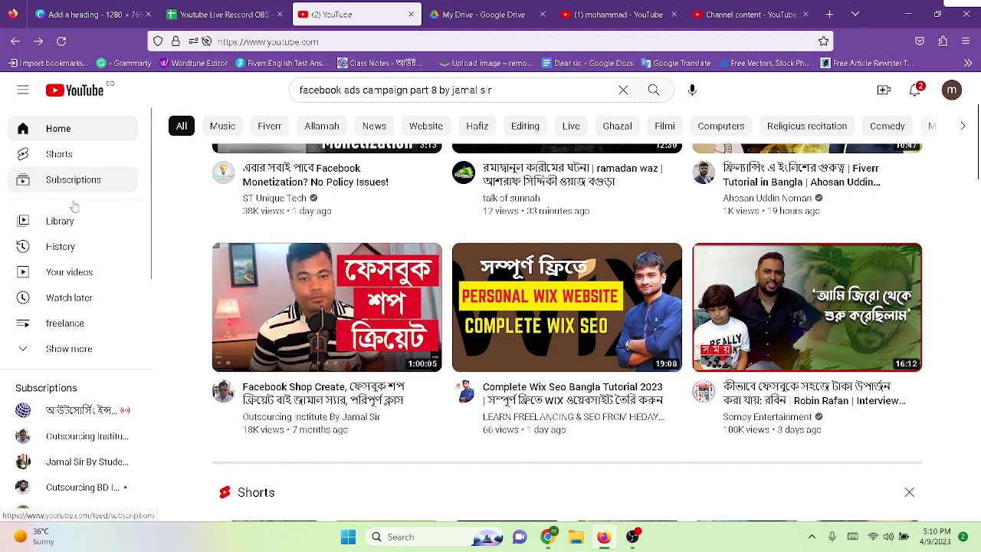
Open the Part 5 Facebook Ads campaign lesson from the watch history in the YouTube library
left_click(104, 222)
mouse_move(455, 438)
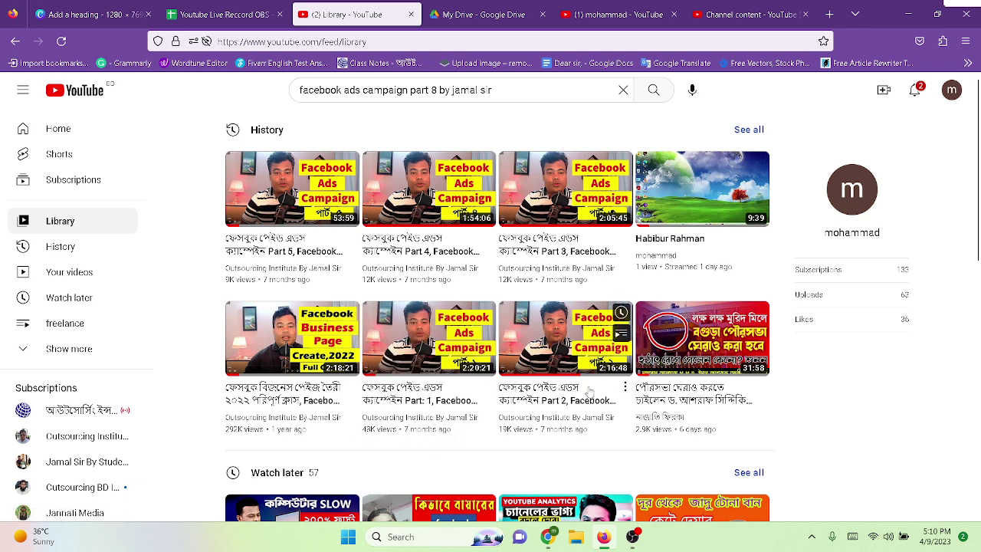
left_click(271, 217)
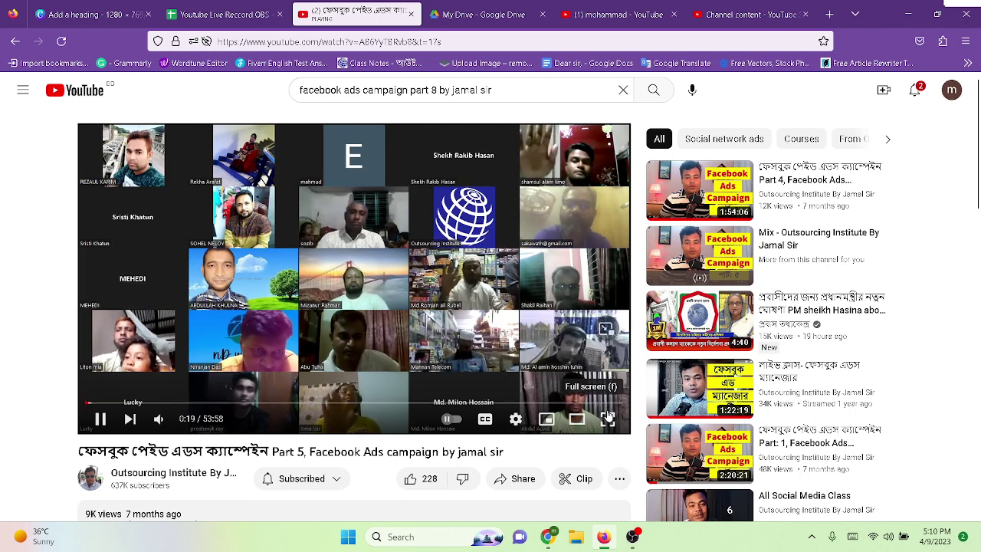
Look through the comments and the recommended videos on the Part 5 lesson's page
scroll(813, 392, "down", 3)
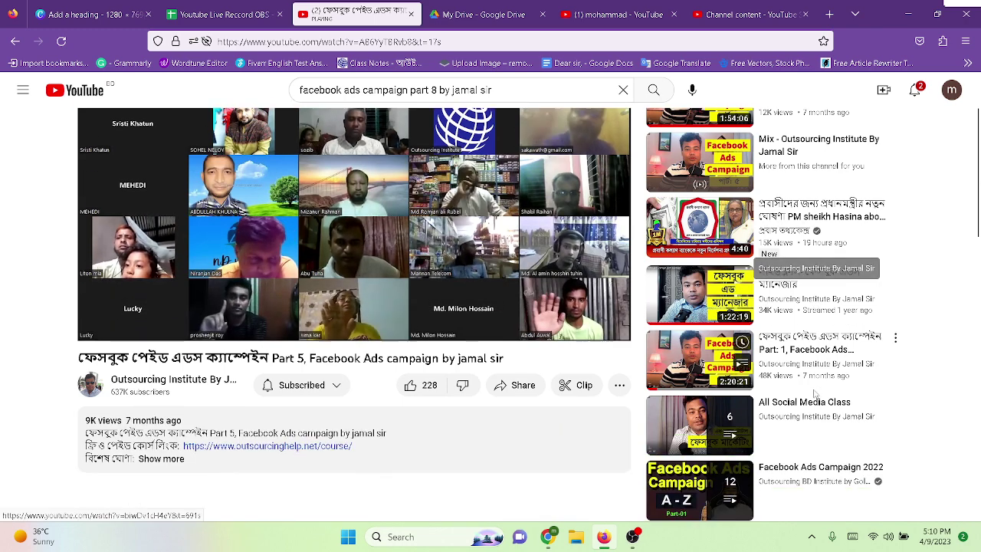
scroll(813, 392, "down", 3)
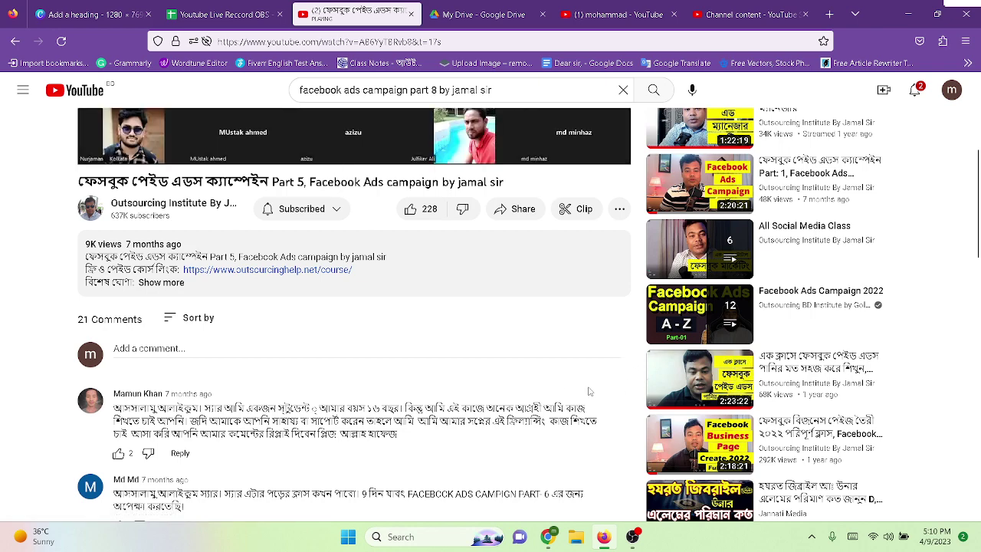
scroll(669, 395, "down", 4)
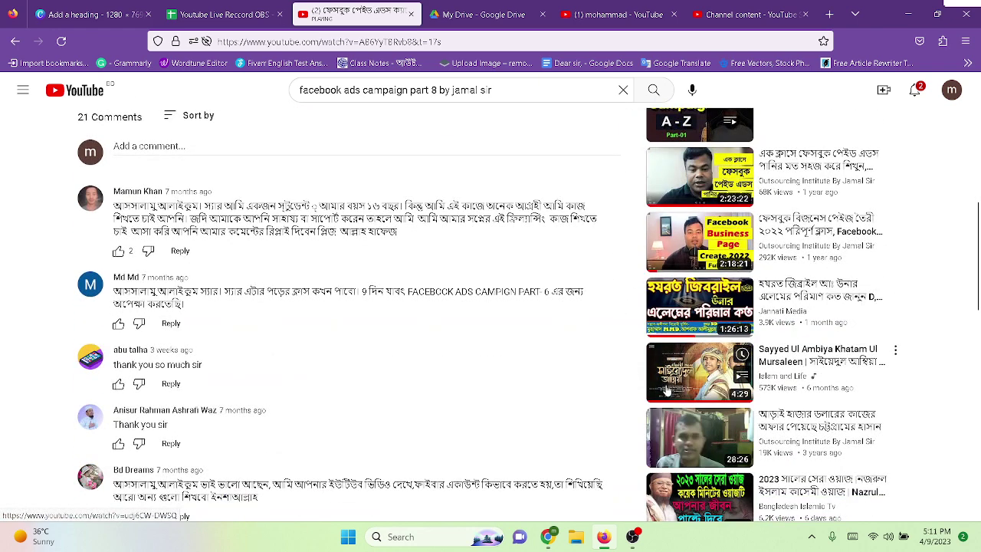
scroll(667, 391, "down", 4)
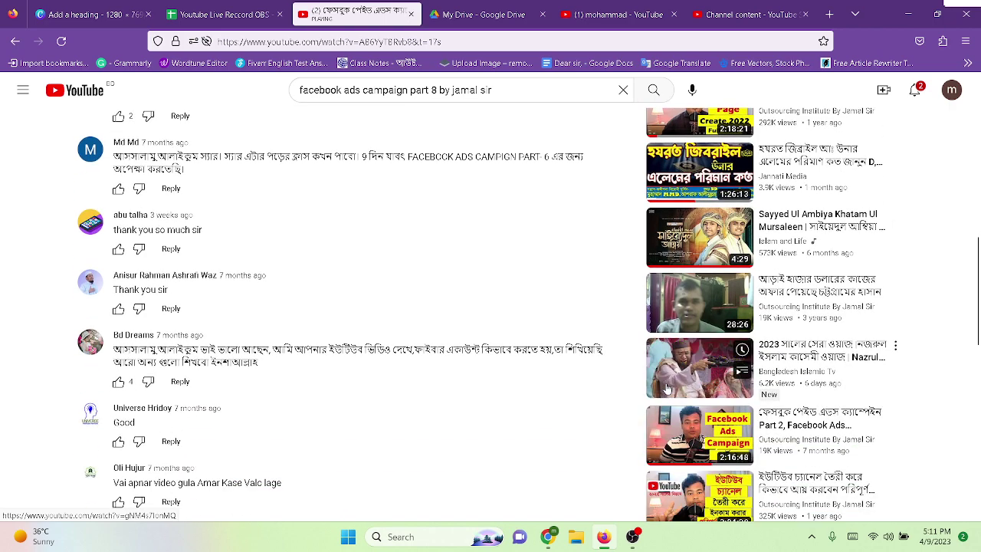
scroll(666, 390, "up", 9)
scroll(667, 391, "up", 4)
Switch to Google Drive, retry the failed upload of the kanjul iman folder, and look through the folders in My Drive
left_click(459, 22)
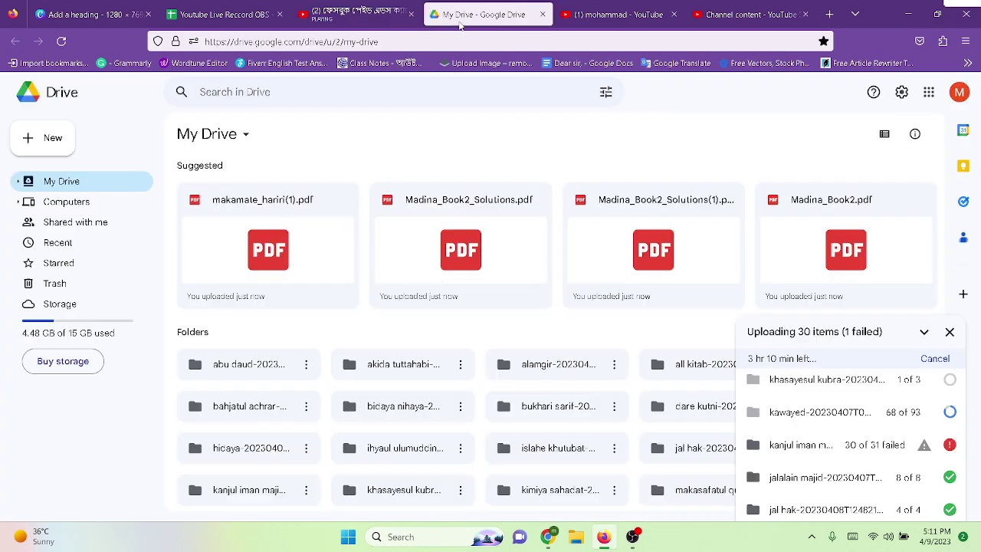
left_click(949, 446)
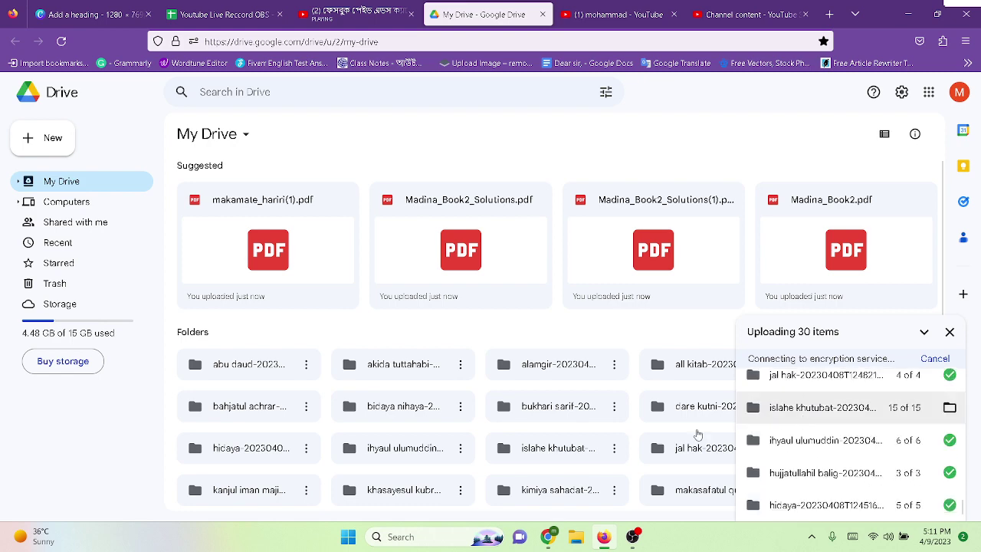
scroll(627, 430, "down", 3)
scroll(627, 430, "up", 3)
scroll(627, 425, "down", 3)
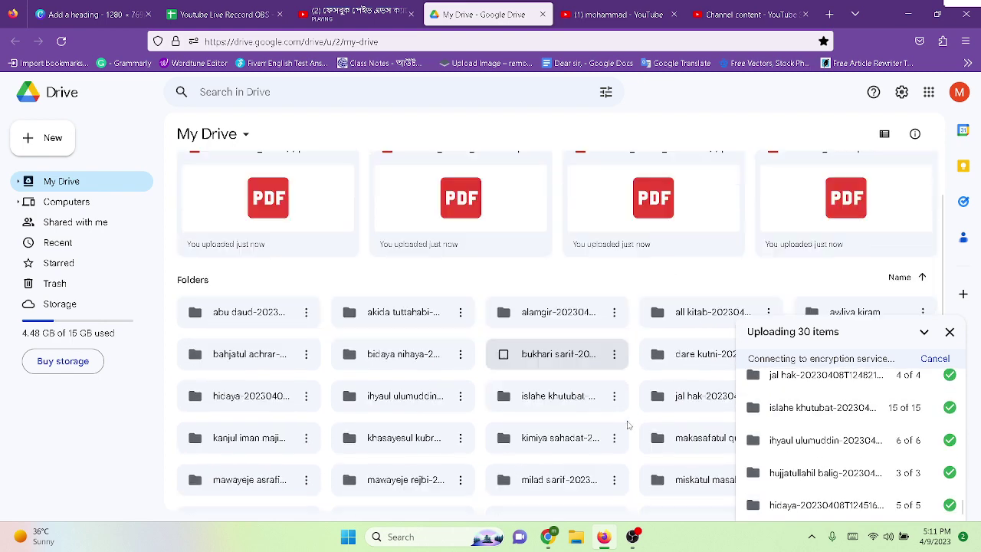
scroll(628, 420, "up", 3)
scroll(626, 422, "down", 3)
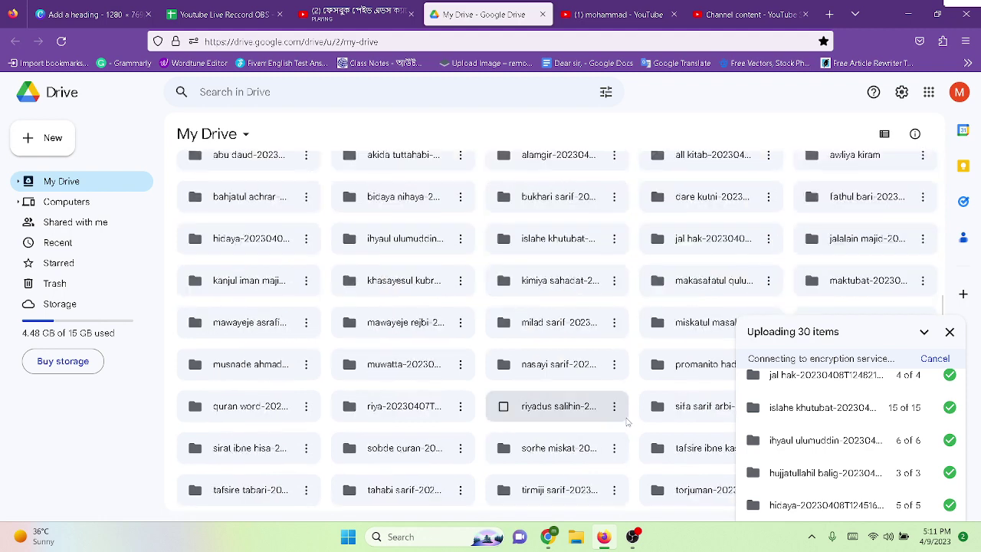
scroll(627, 422, "up", 3)
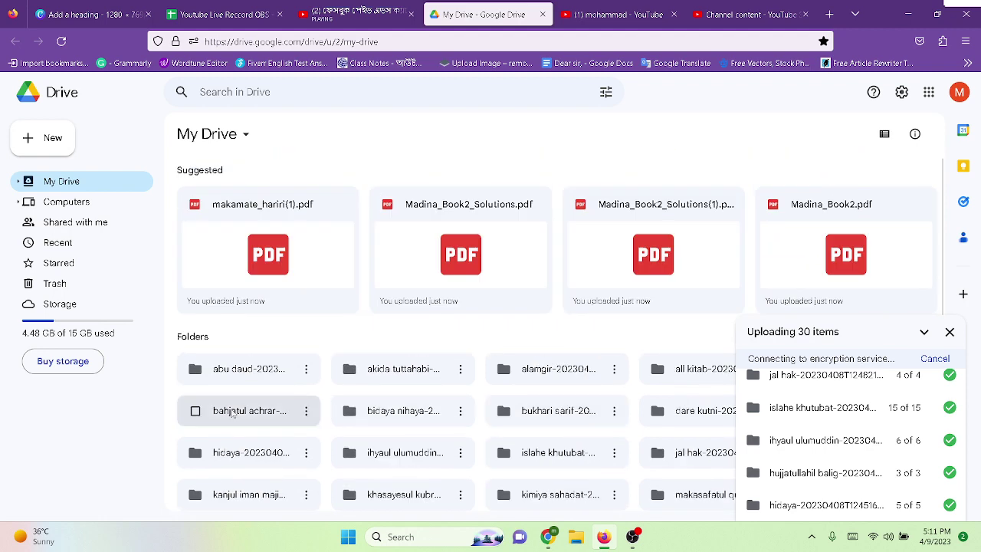
left_click(197, 370)
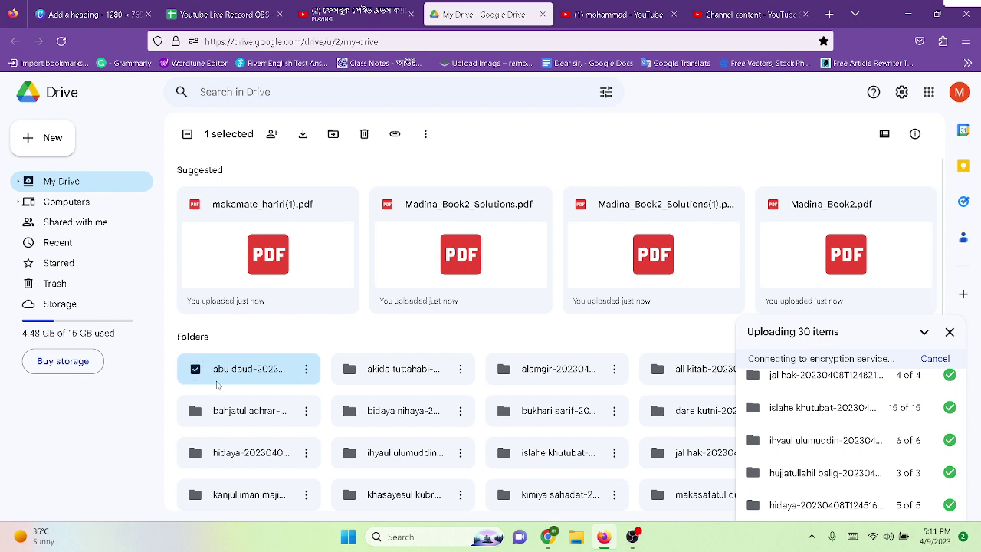
key("ctrl+a")
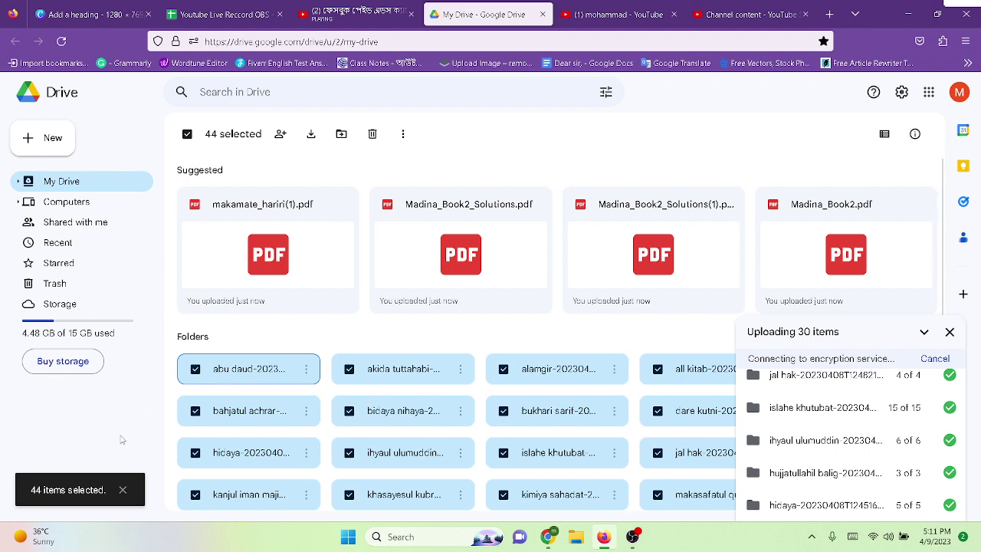
key("Escape")
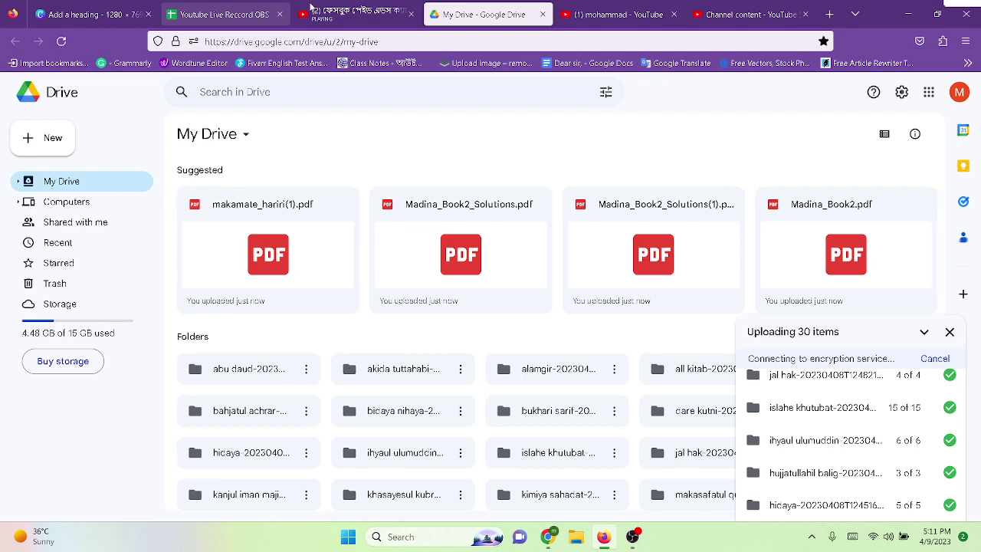
Return to the Part 5 lesson on YouTube and show the playing video in full screen
left_click(342, 15)
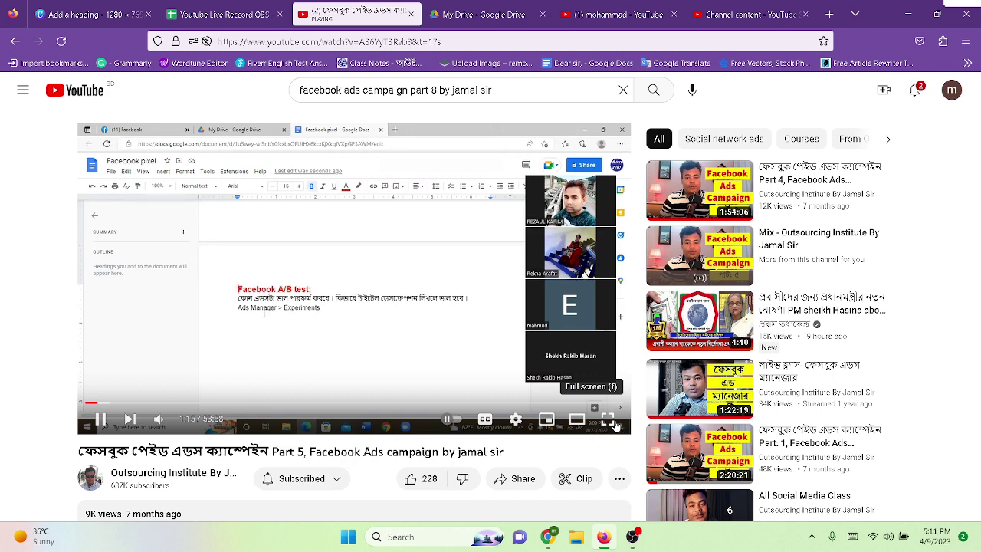
left_click(615, 423)
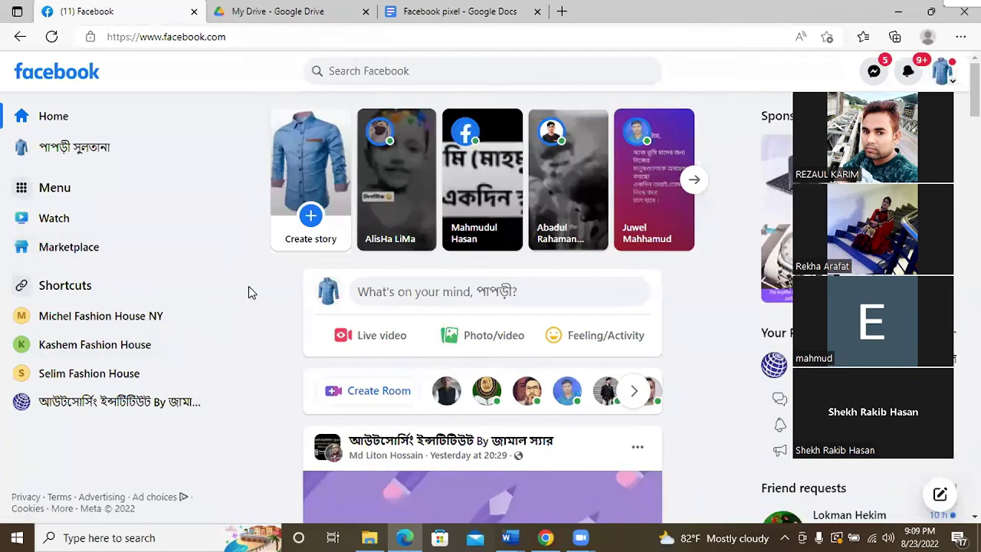
Open Facebook Ads Manager by extending the facebook.com address with "/ads"
left_click(268, 40)
left_click(269, 40)
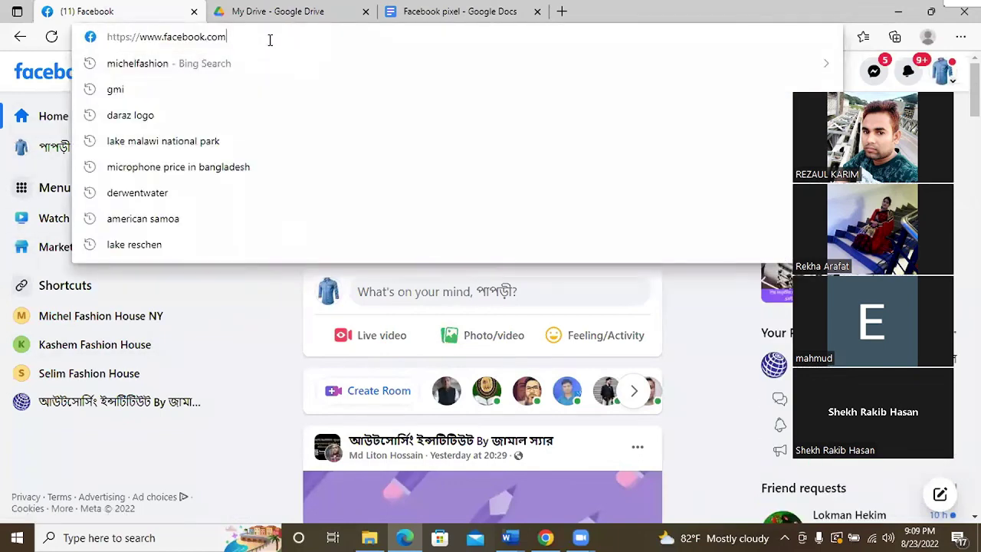
type("/")
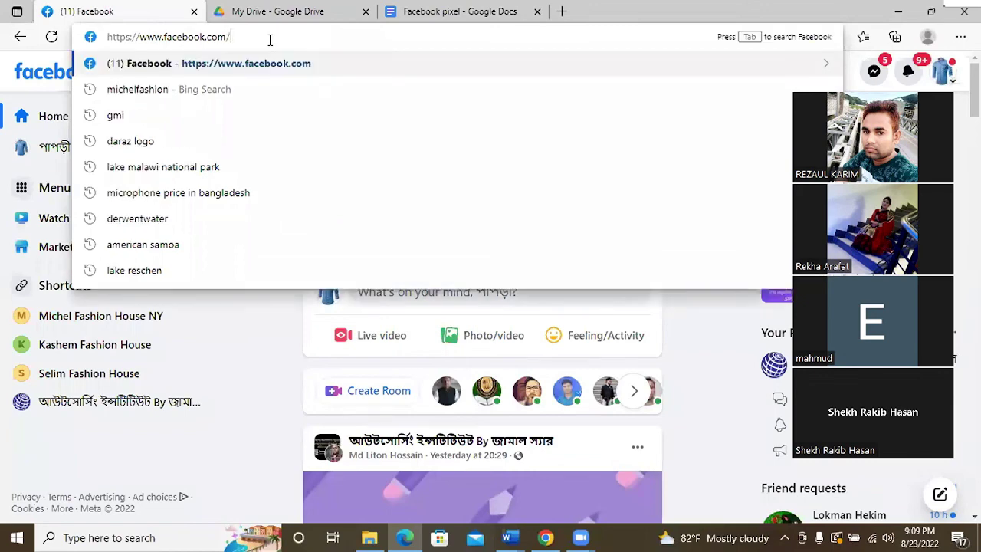
type("ads")
key("Return")
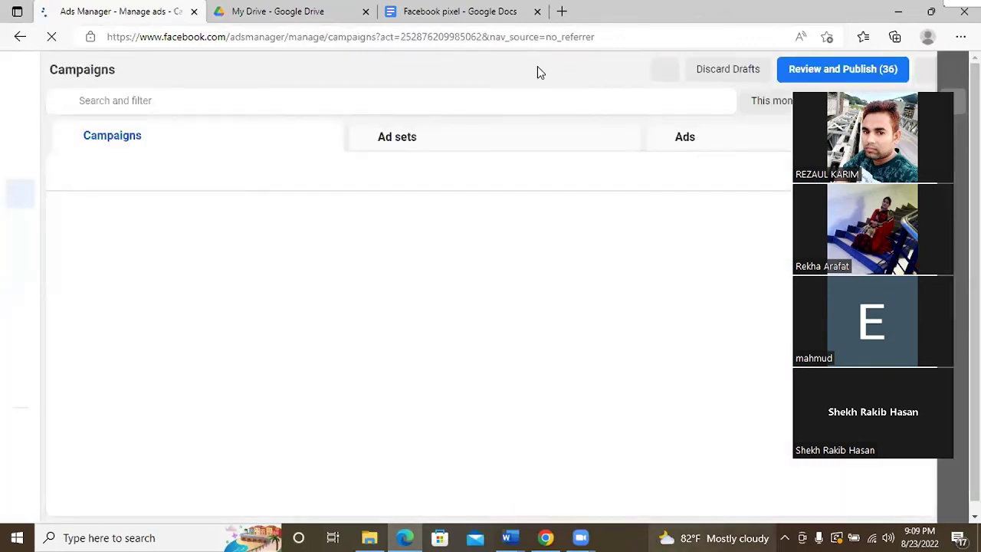
Create a new campaign with the Brand Awareness objective and dismiss the conversions campaign recommendation
scroll(194, 240, "down", 1)
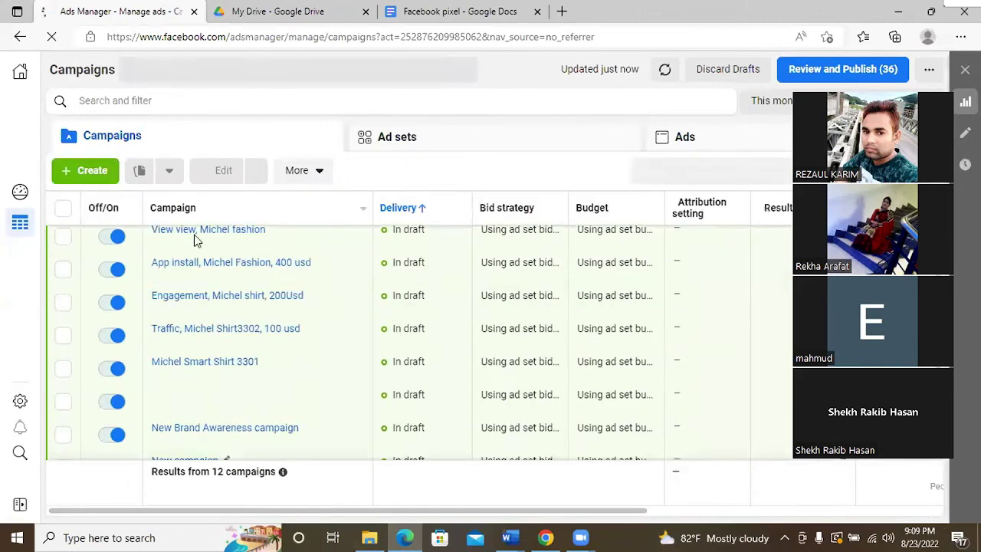
scroll(194, 241, "down", 2)
left_click(91, 170)
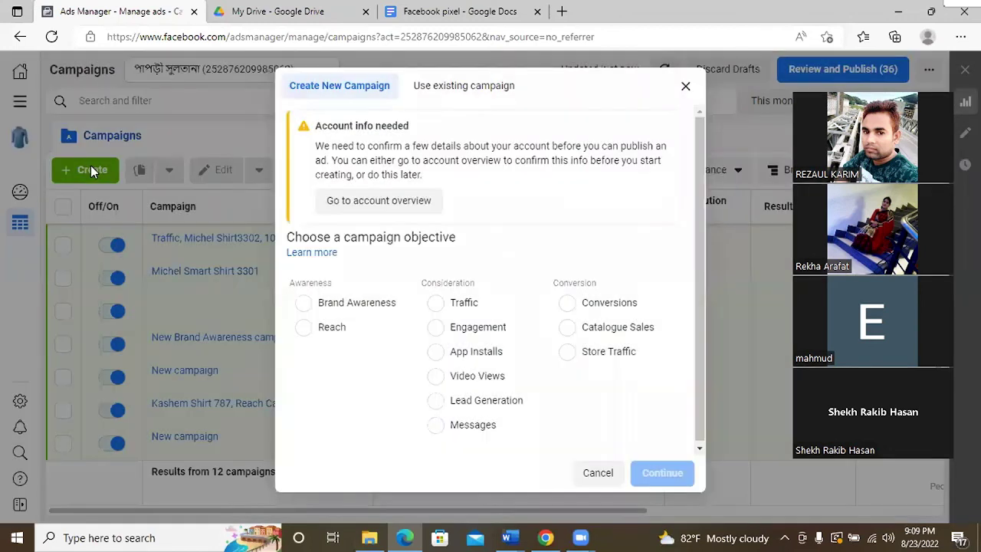
left_click(305, 306)
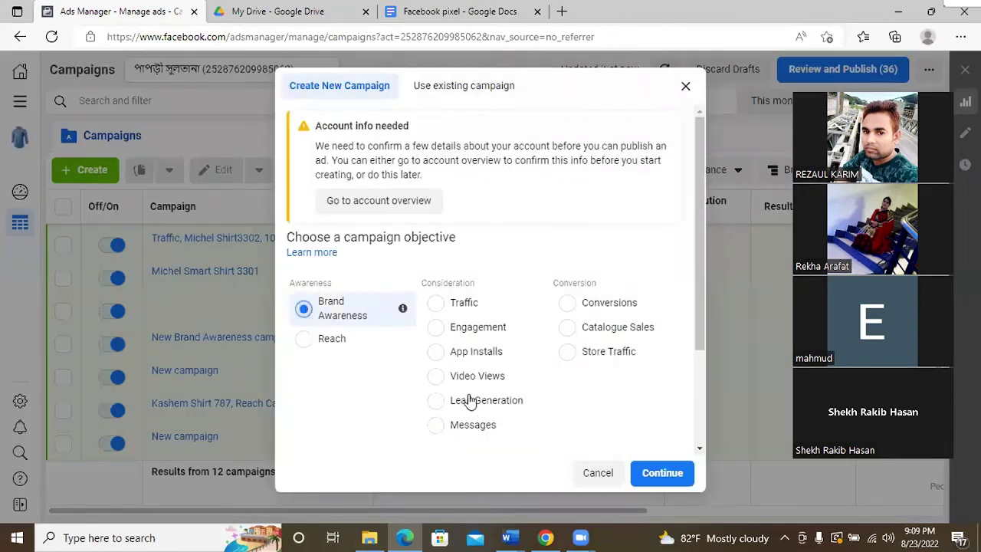
left_click(662, 475)
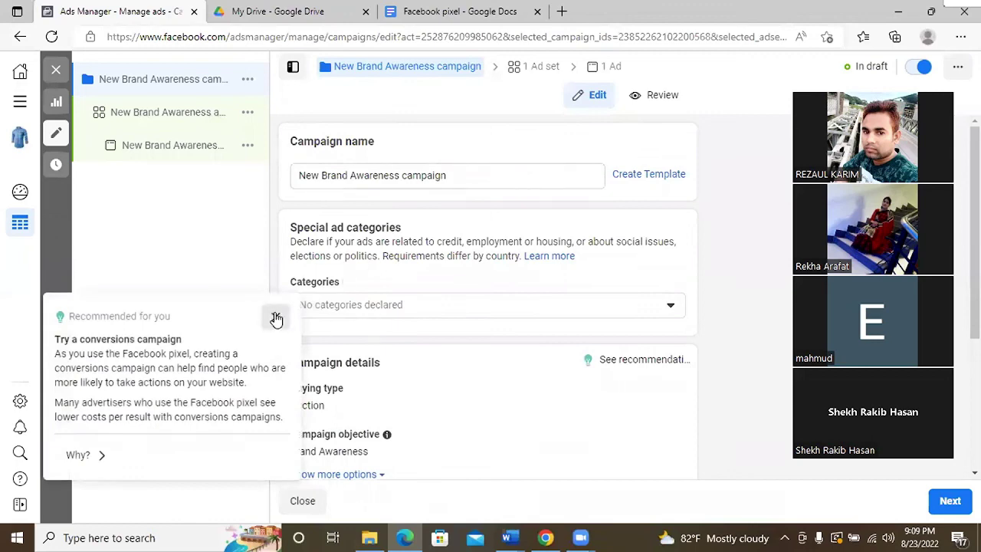
left_click(274, 316)
left_click(274, 302)
Locate the A/B test section in the new Brand Awareness campaign's settings and highlight its heading
scroll(405, 401, "down", 3)
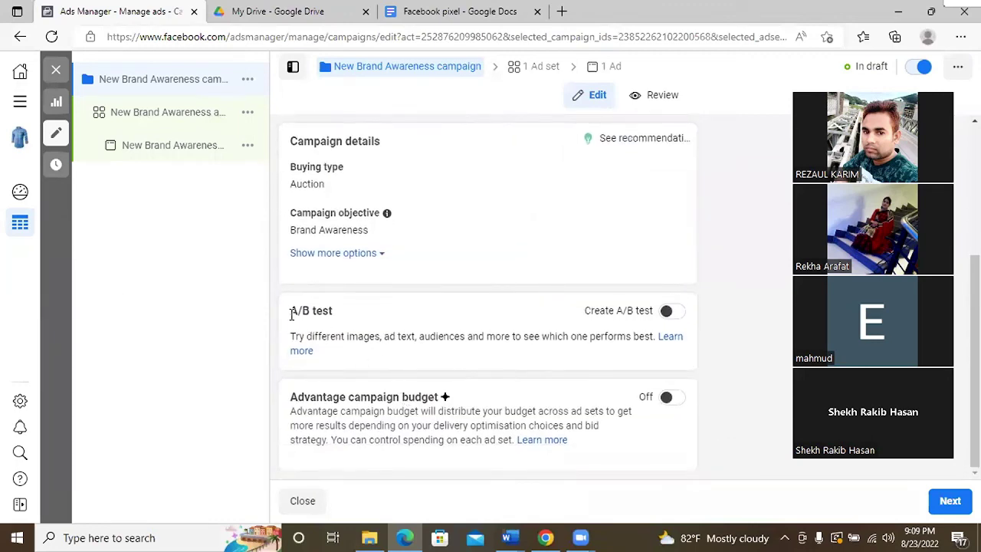
left_click_drag(291, 314, 357, 319)
left_click(339, 318)
left_click_drag(291, 311, 346, 319)
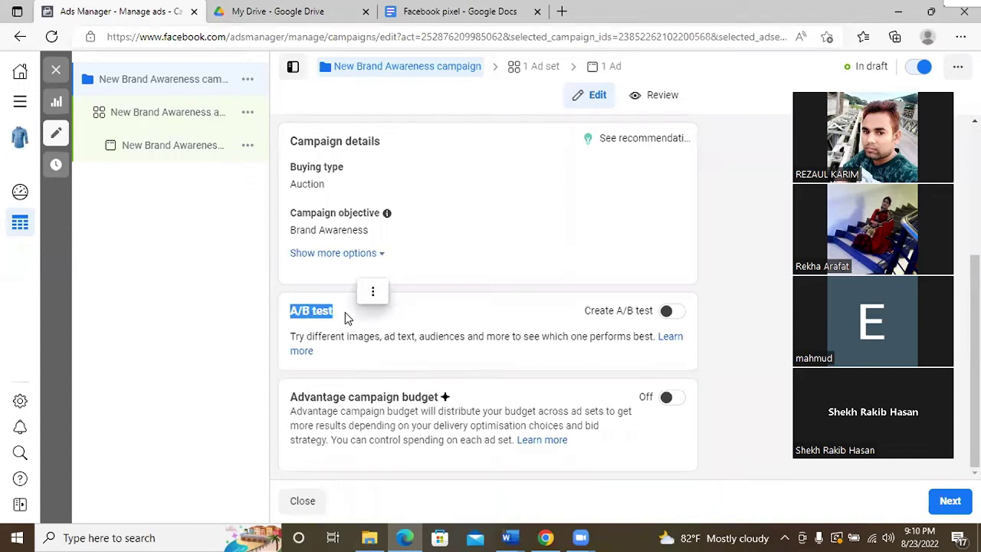
left_click(355, 312)
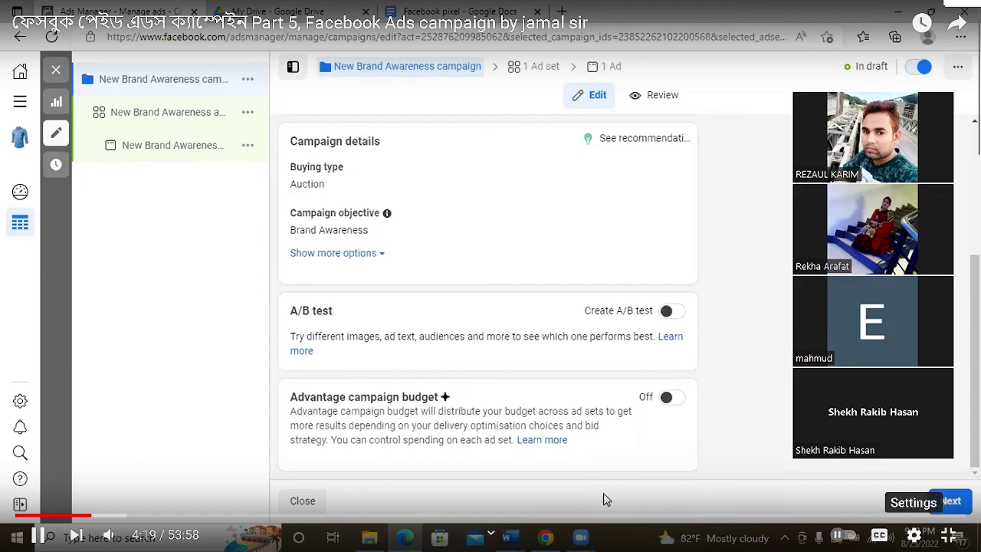
Leave full screen to look through the Part 5 lesson's comments and recommended videos, and return the video to full screen
left_click(948, 535)
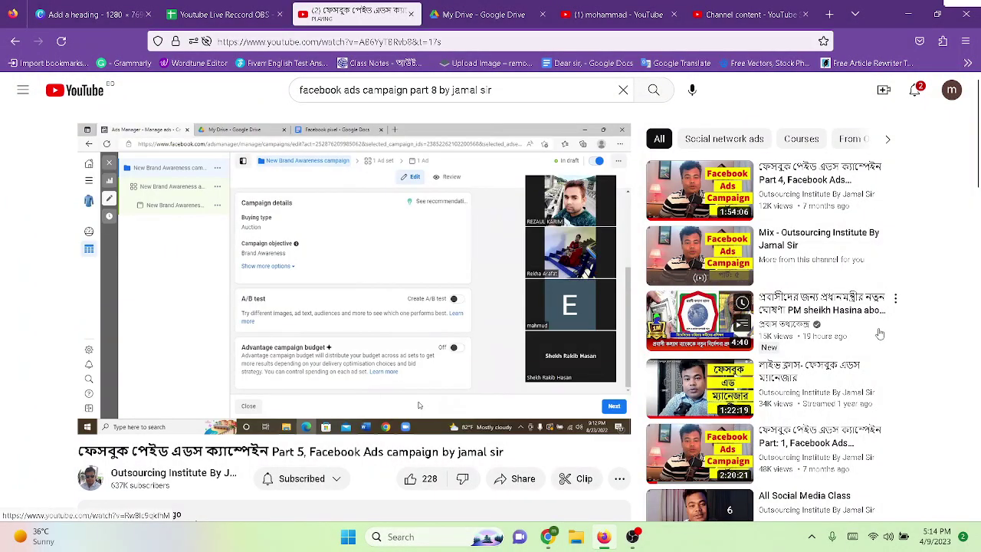
mouse_move(832, 317)
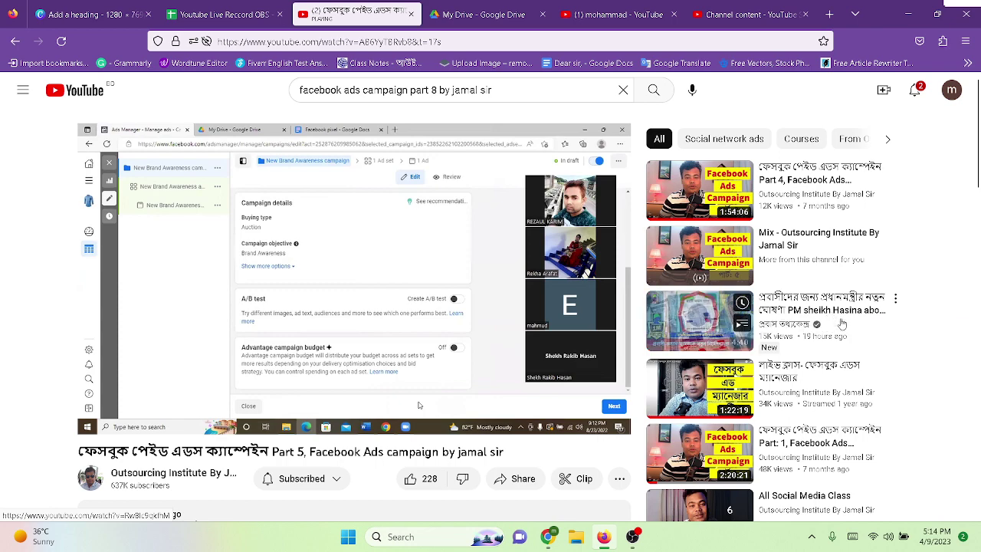
scroll(827, 315, "down", 4)
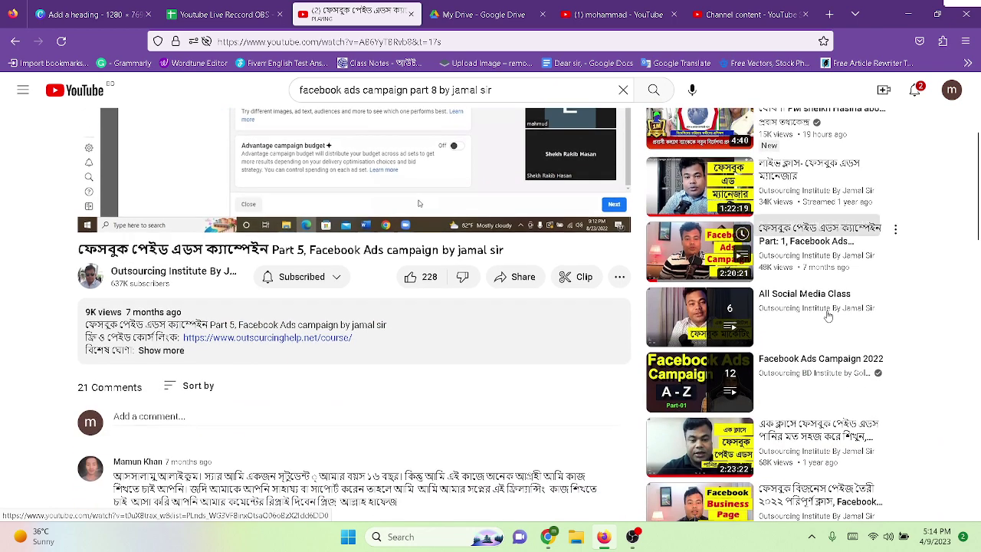
scroll(839, 315, "down", 5)
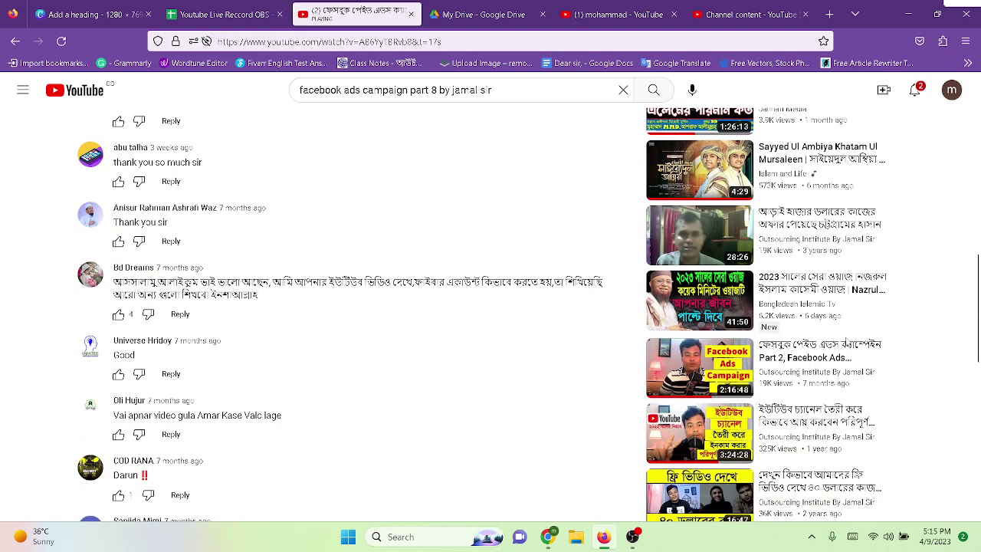
scroll(844, 341, "down", 2)
scroll(847, 345, "down", 4)
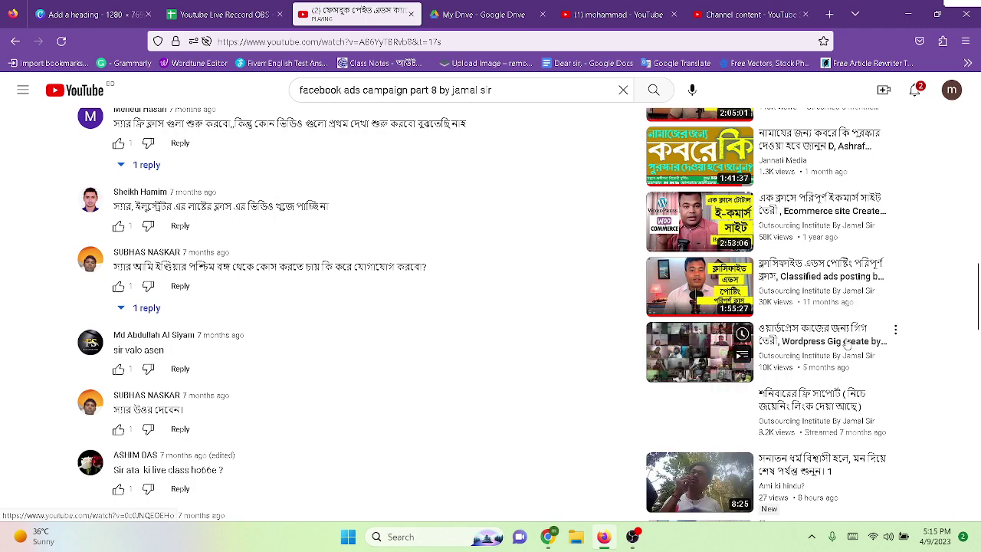
scroll(847, 344, "down", 4)
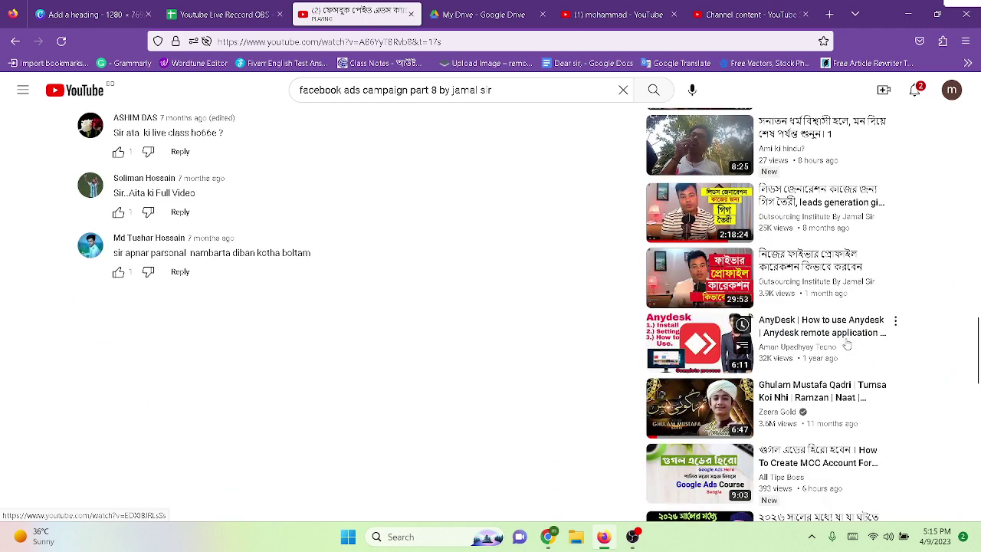
scroll(847, 345, "up", 4)
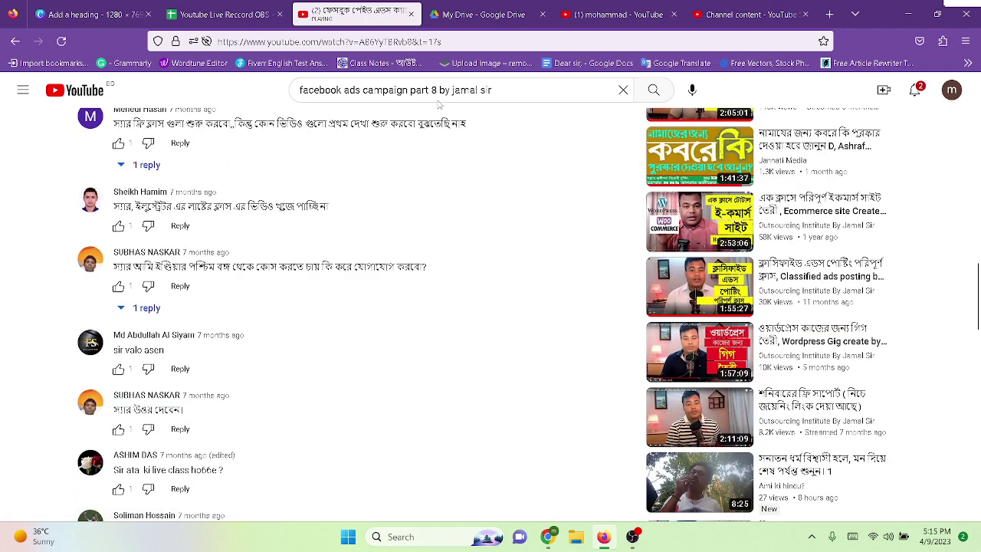
scroll(437, 103, "up", 15)
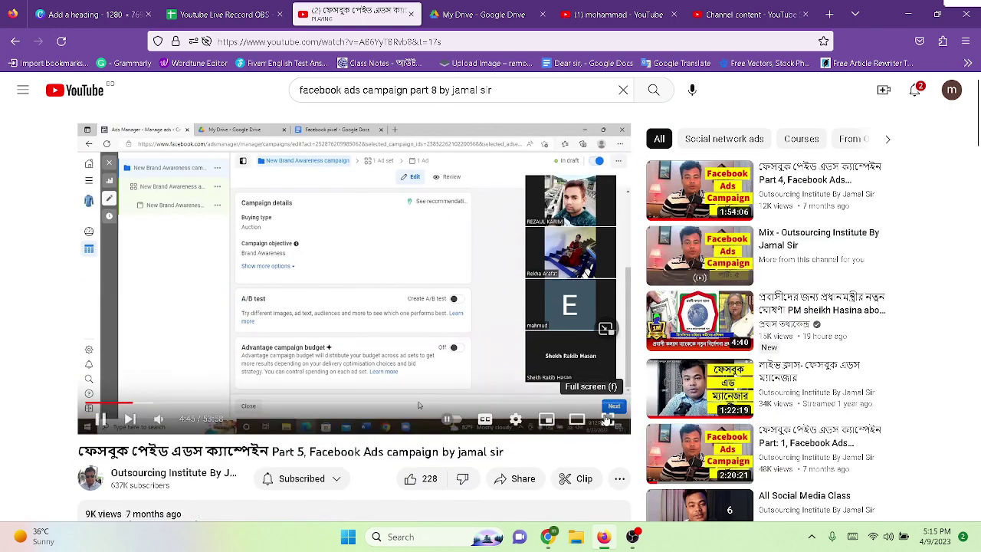
left_click(608, 420)
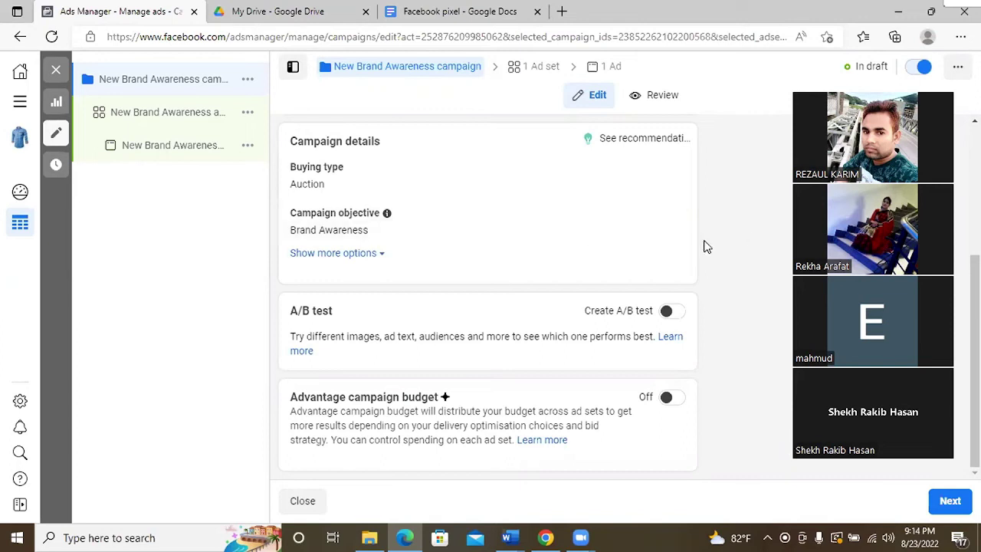
Open the Experiments tool from the list of all Ads Manager tools
left_click(20, 109)
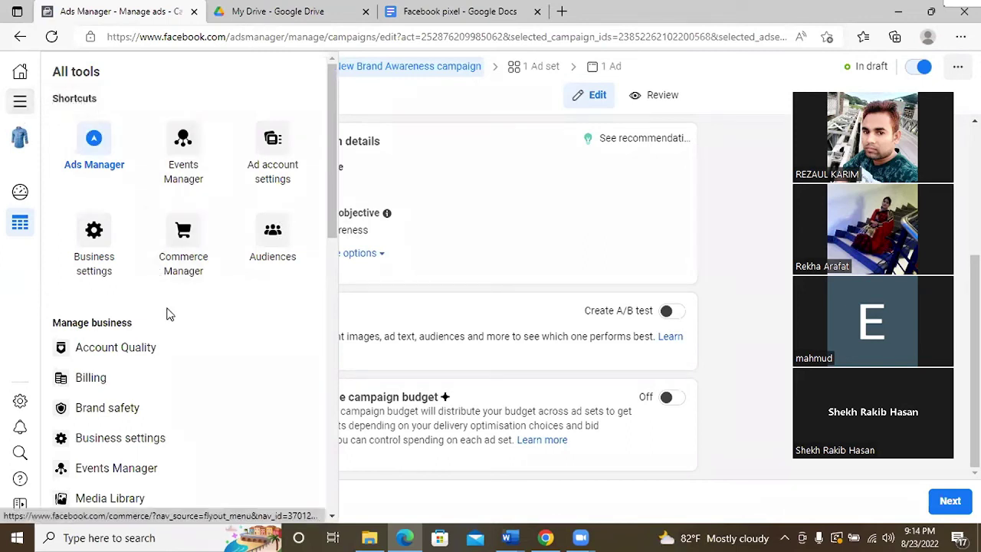
scroll(157, 306, "down", 2)
scroll(155, 304, "down", 5)
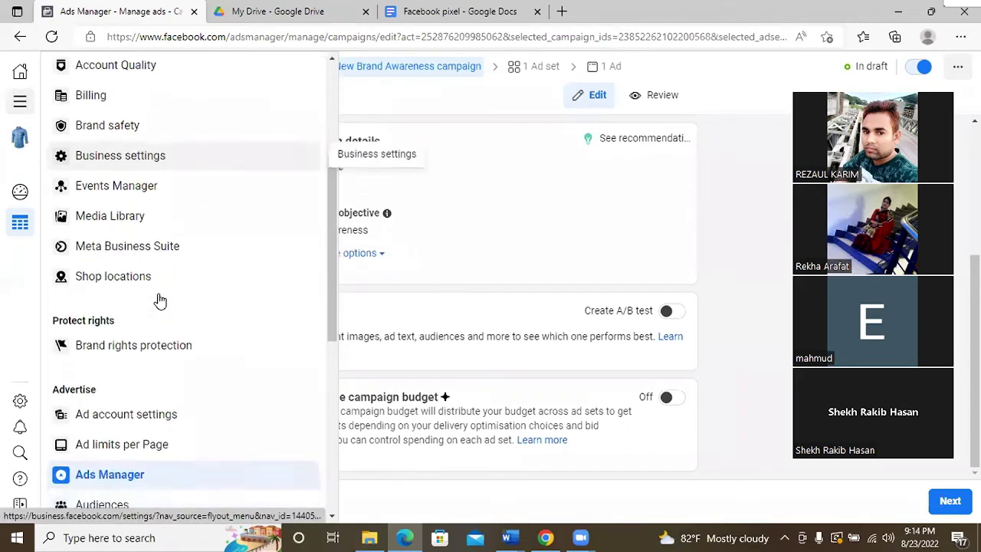
scroll(158, 300, "down", 3)
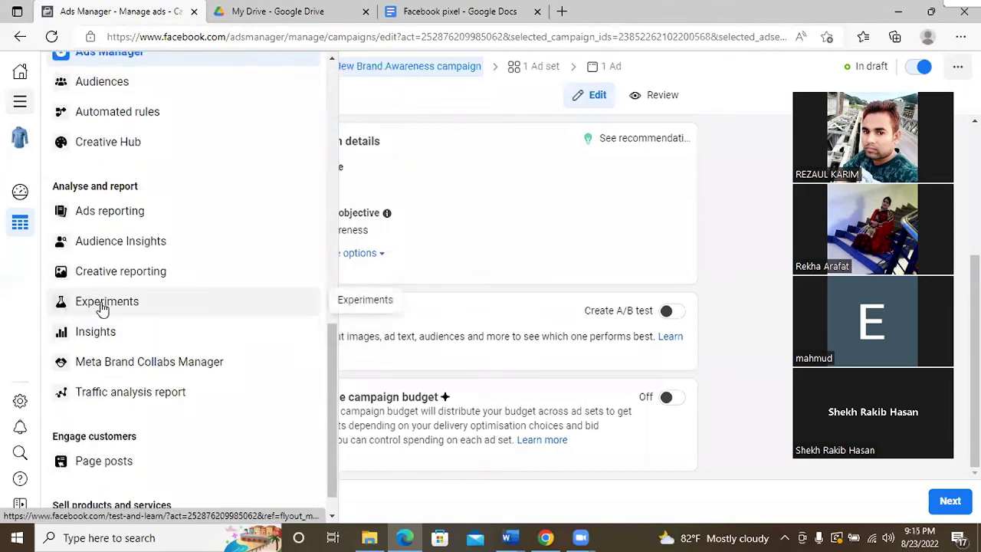
left_click(152, 305)
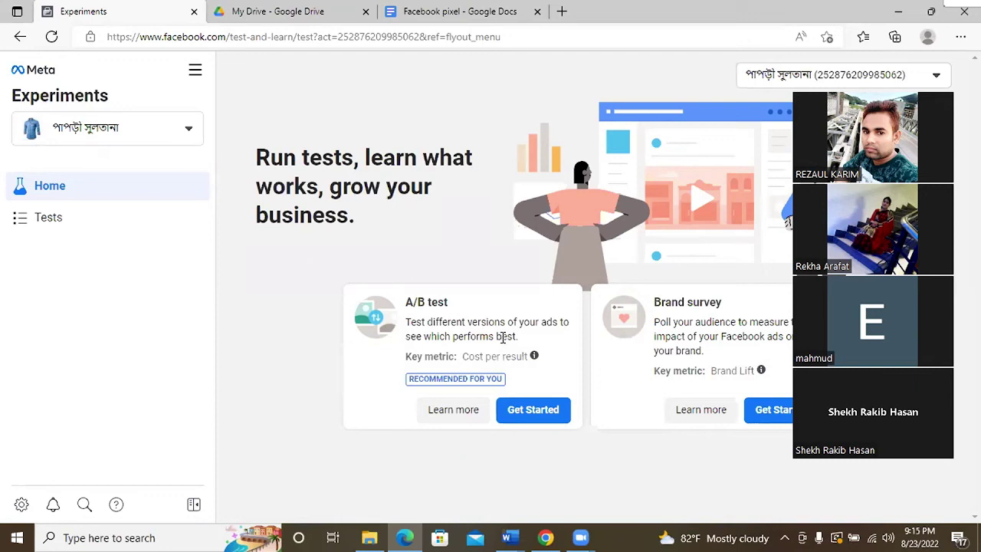
Start an A/B test with Campaigns as the item to test and dismiss the warning about eligible campaigns
left_click(539, 414)
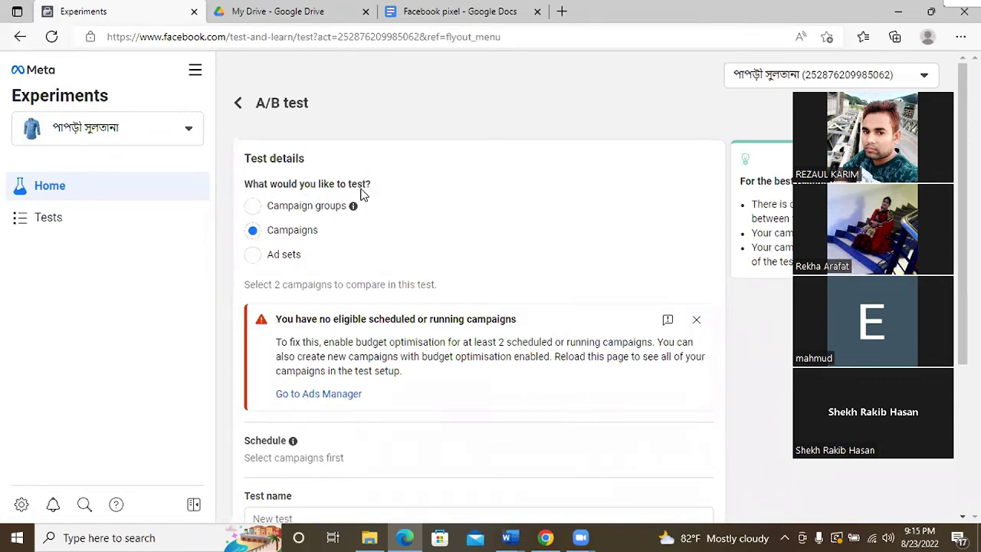
left_click(256, 234)
scroll(495, 241, "down", 2)
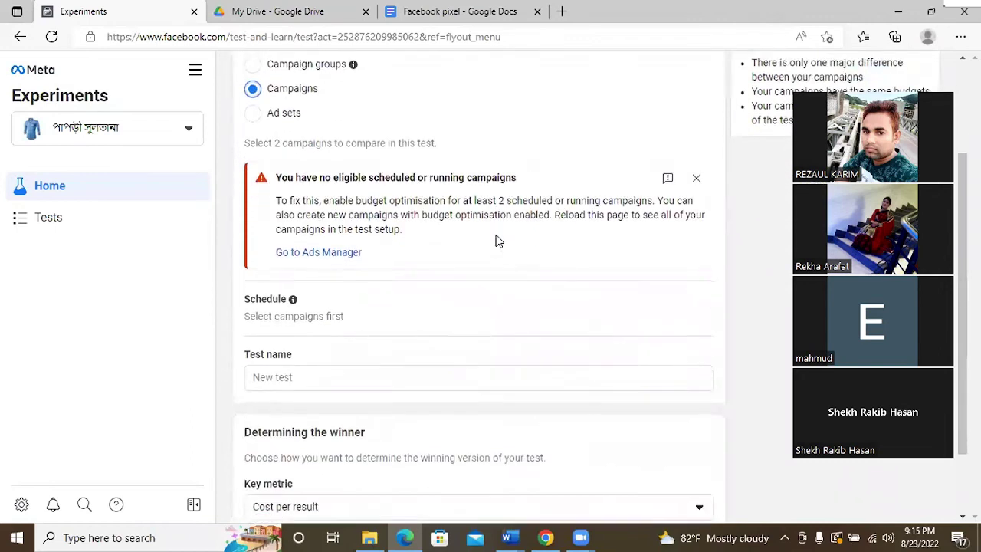
left_click(694, 178)
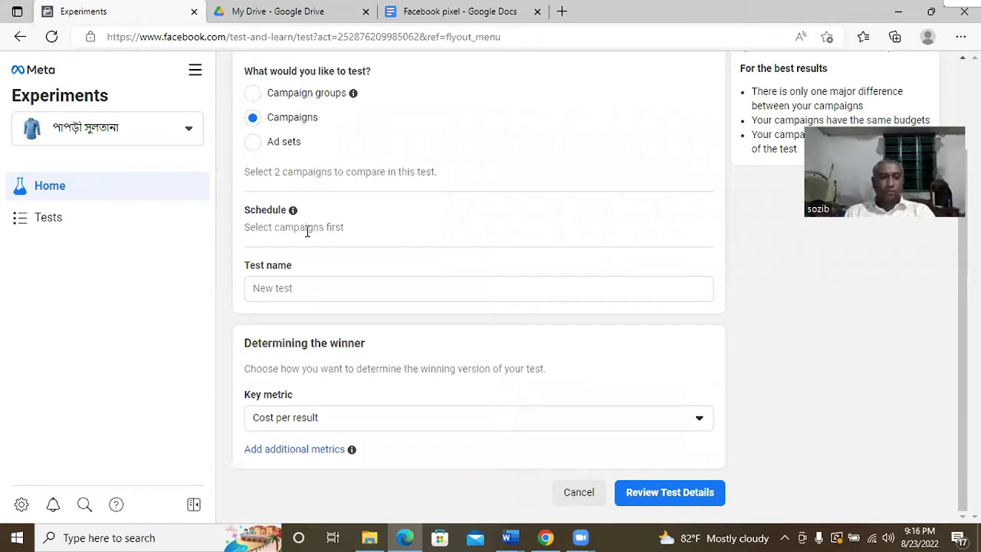
Examine the A/B test form, including the campaign selection, schedule, test name and the available key metrics for determining the winner
left_click(293, 287)
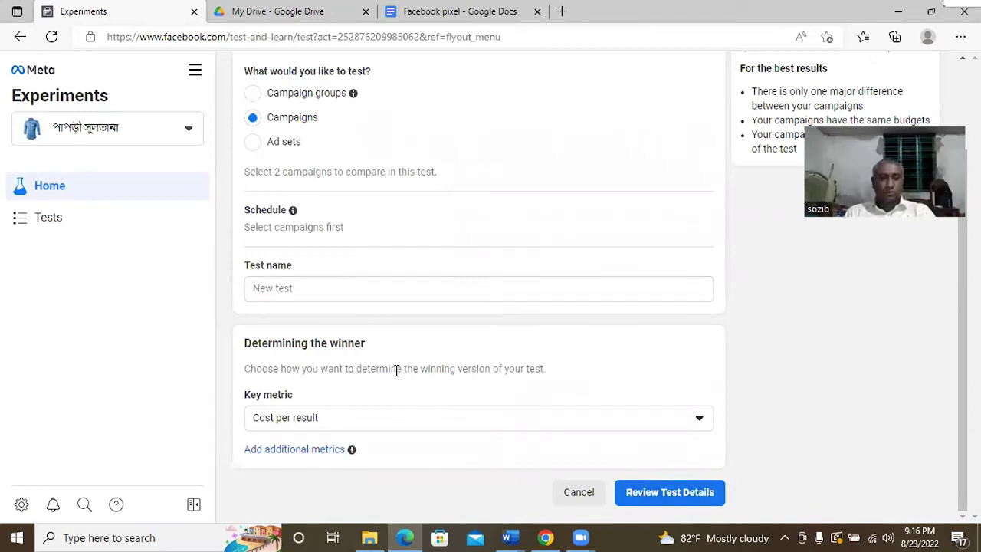
left_click(376, 425)
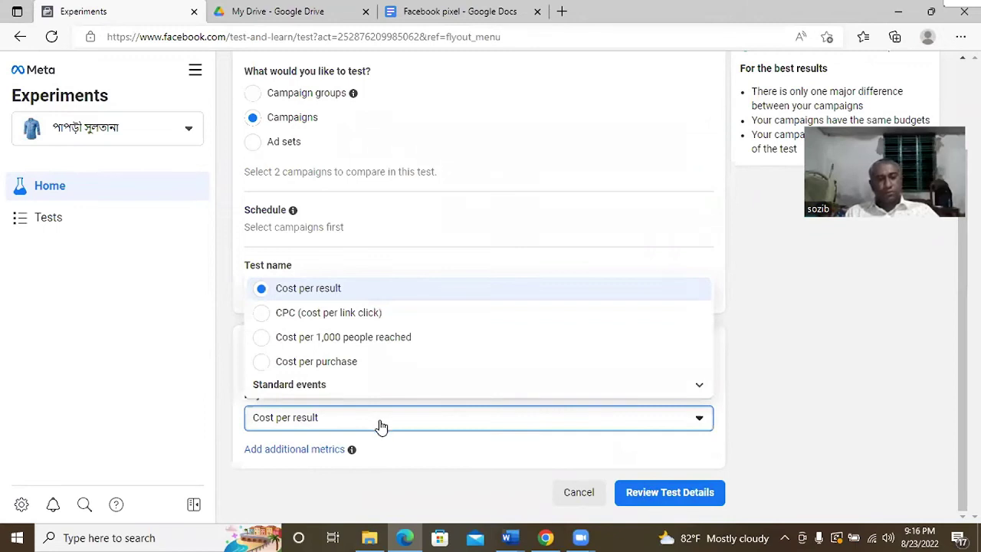
left_click(230, 348)
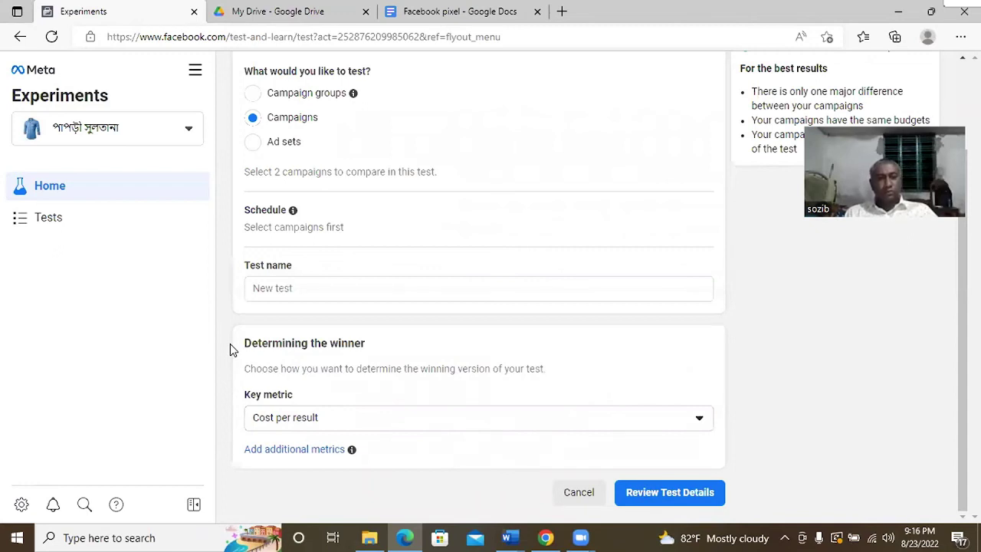
left_click(329, 430)
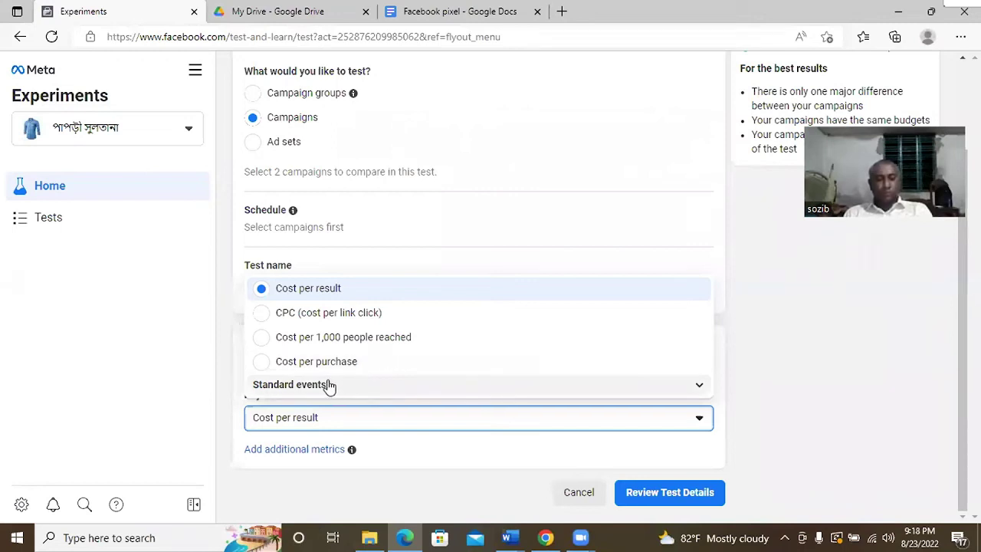
left_click(347, 262)
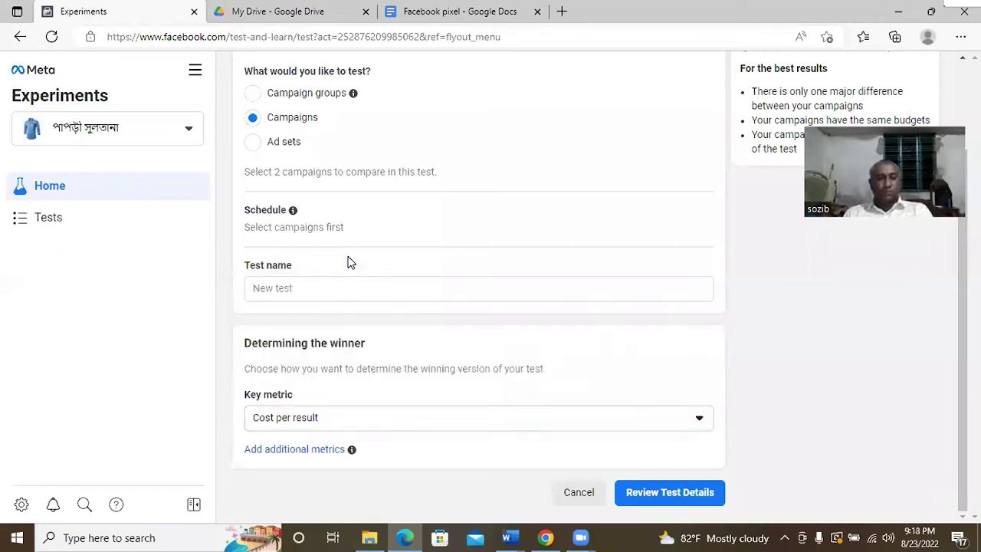
left_click(307, 291)
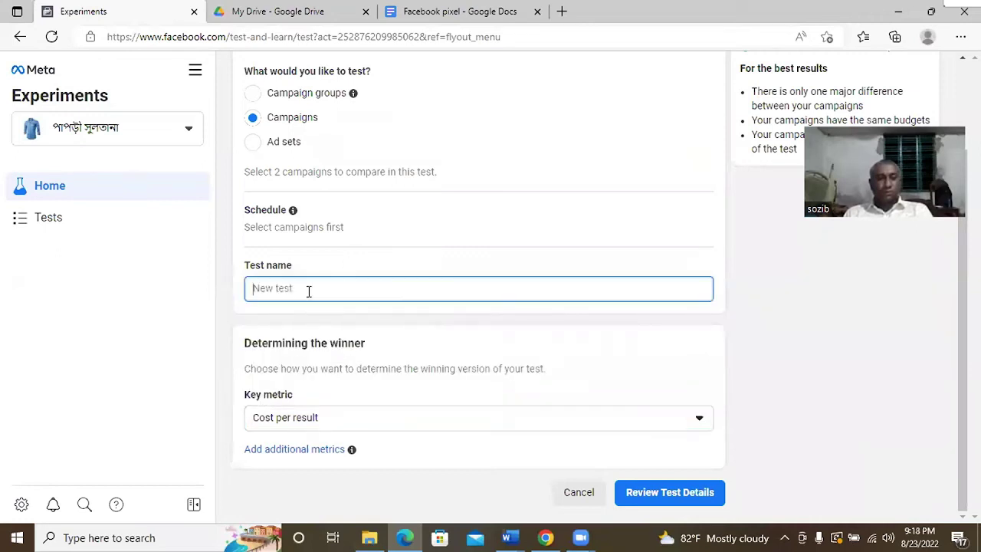
left_click(319, 425)
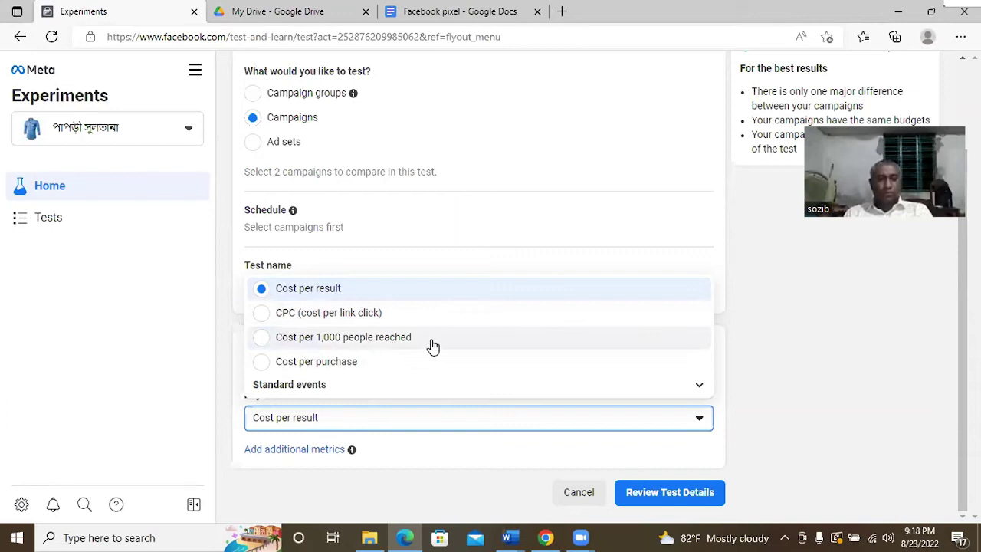
left_click(221, 360)
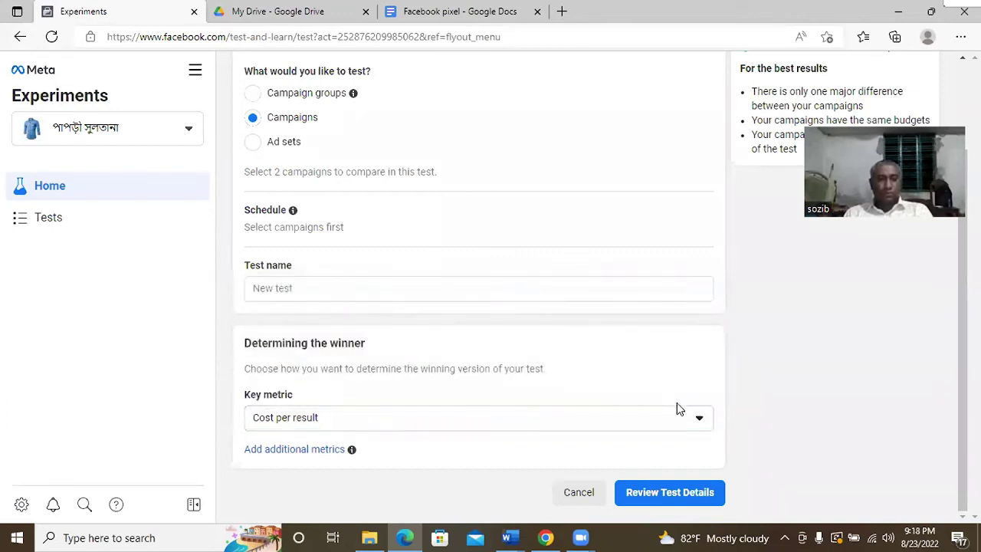
scroll(436, 378, "up", 3)
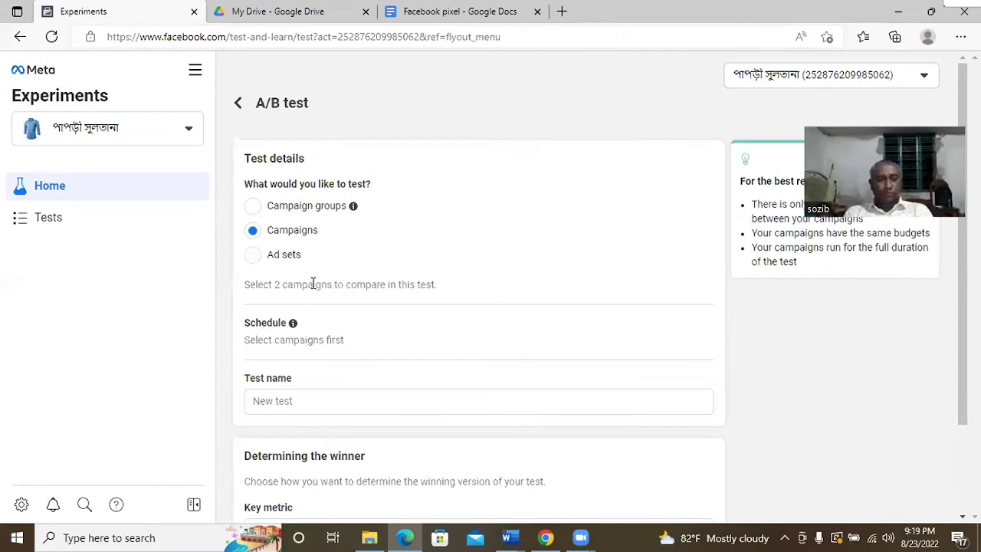
scroll(244, 359, "down", 2)
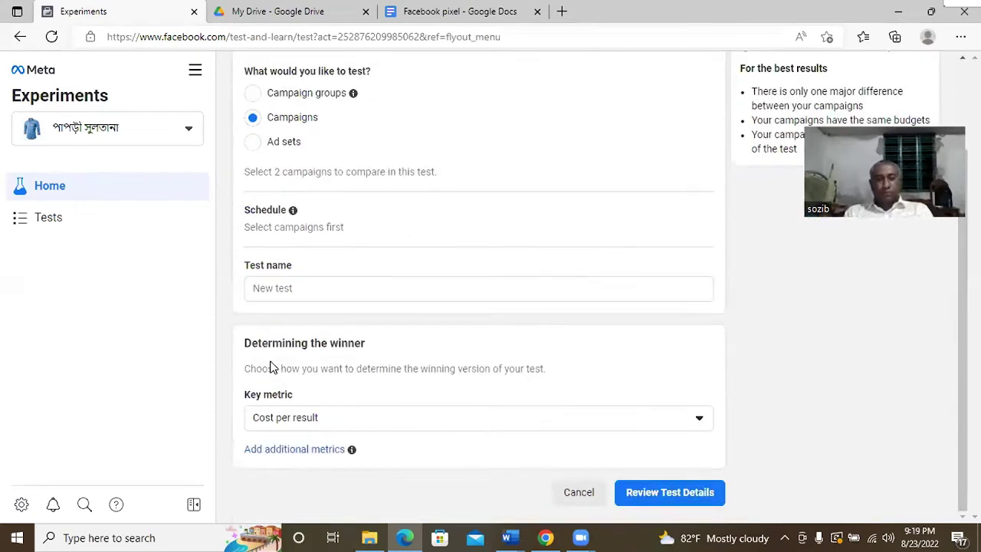
scroll(268, 367, "up", 2)
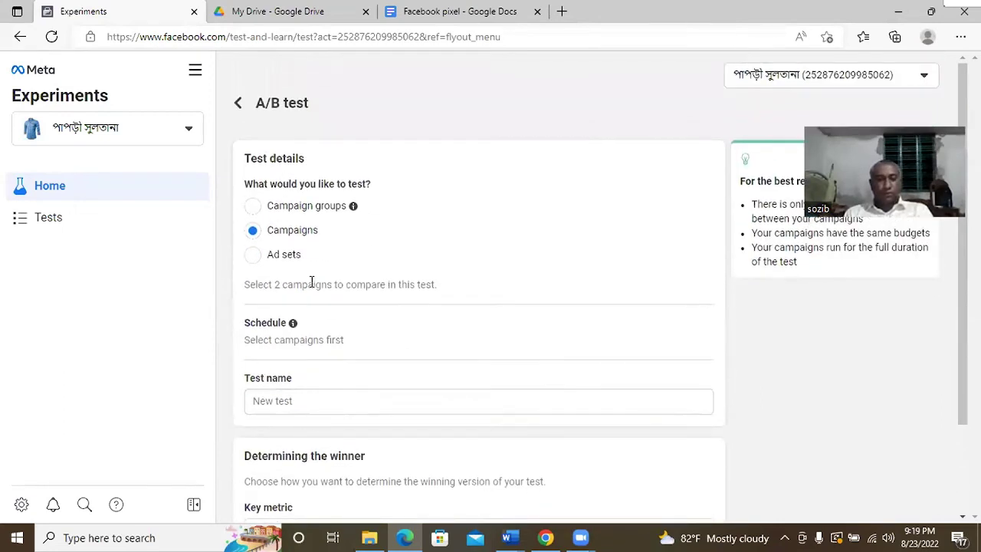
scroll(306, 311, "down", 2)
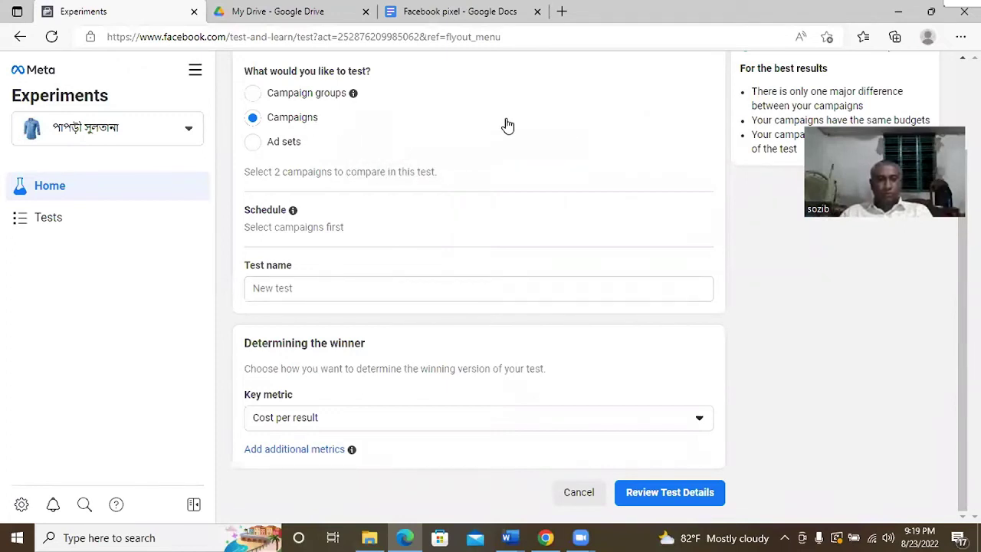
Review the A/B test form's campaign and key metric settings, and return from Experiments to Ads Manager
scroll(506, 125, "up", 2)
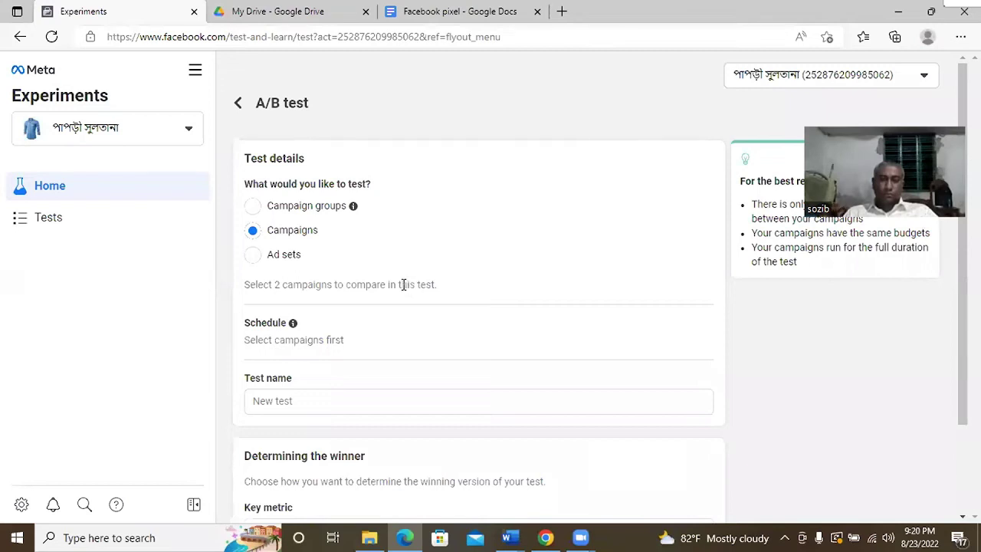
scroll(403, 285, "down", 3)
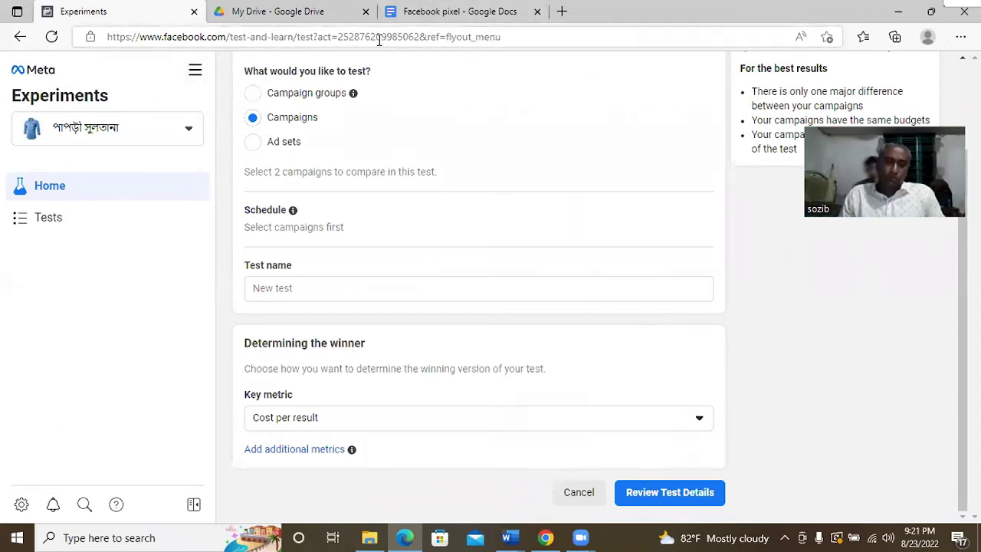
left_click(19, 38)
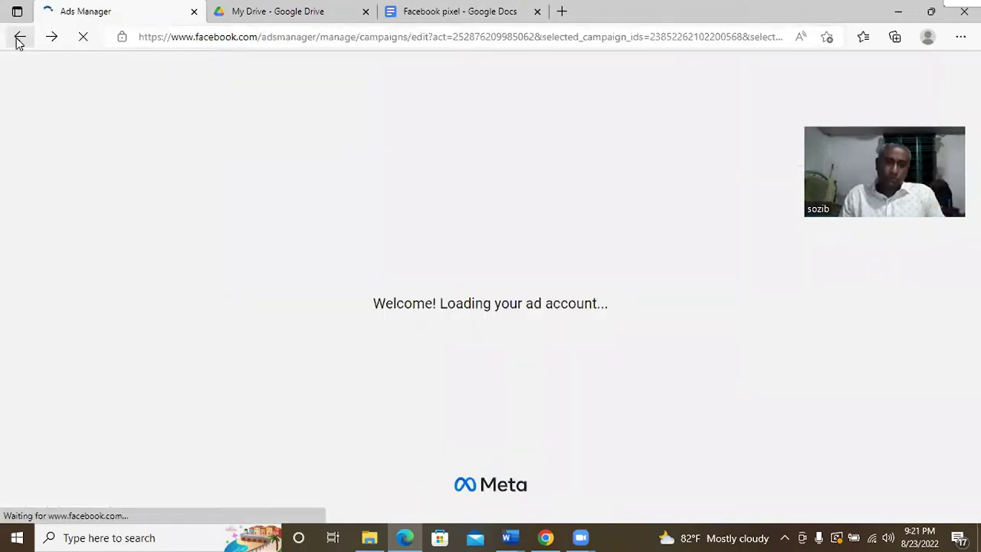
left_click(465, 38)
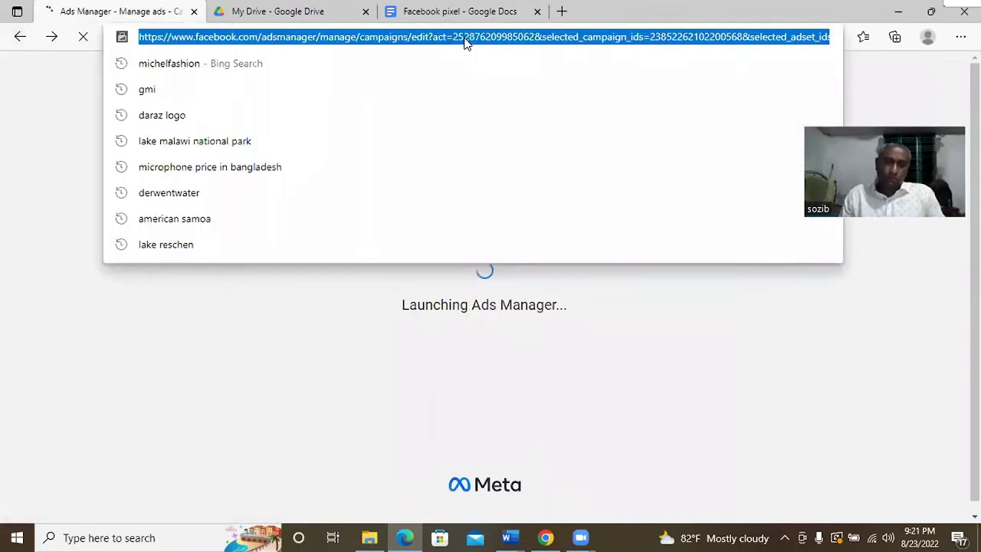
left_click(52, 226)
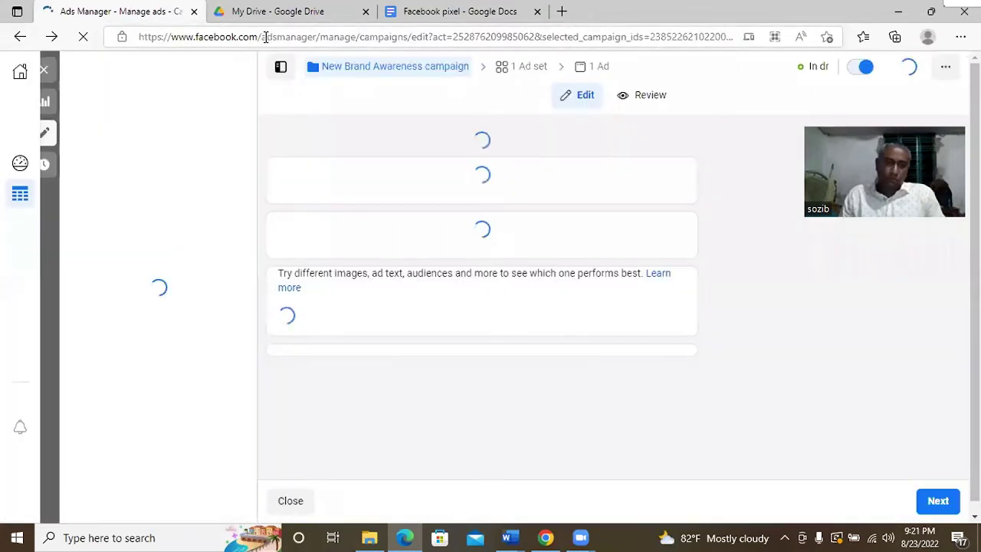
left_click_drag(261, 37, 463, 40)
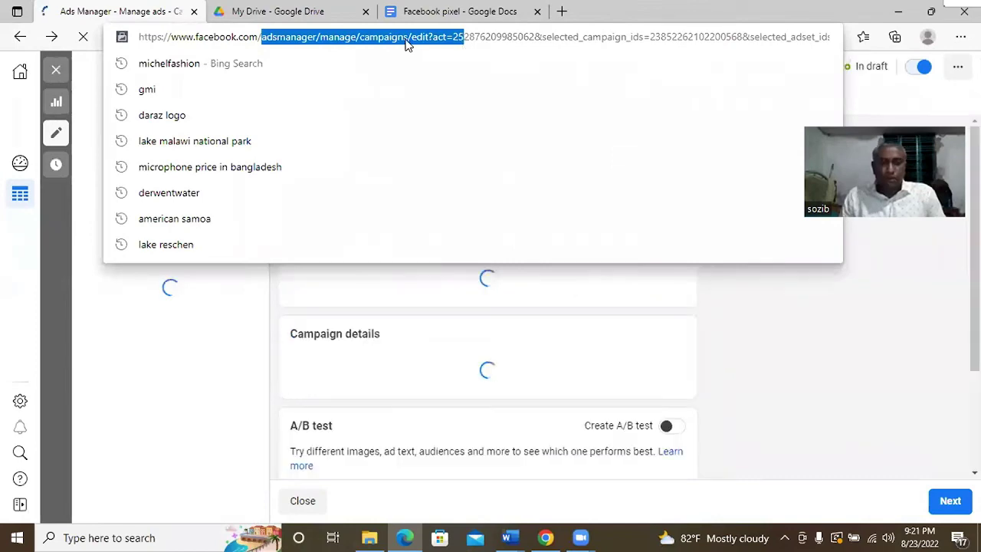
left_click(324, 39)
left_click_drag(318, 39, 910, 7)
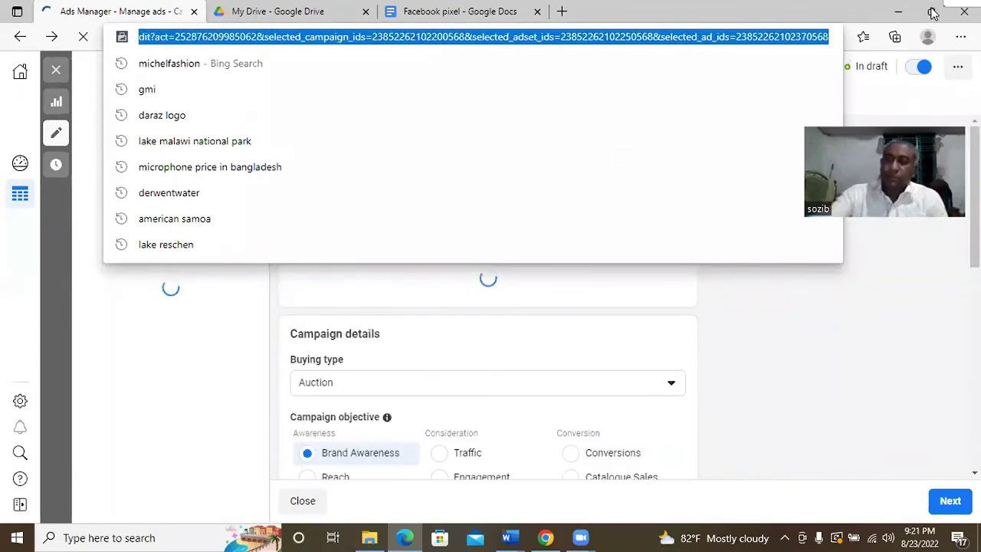
type("\\")
key("BackSpace")
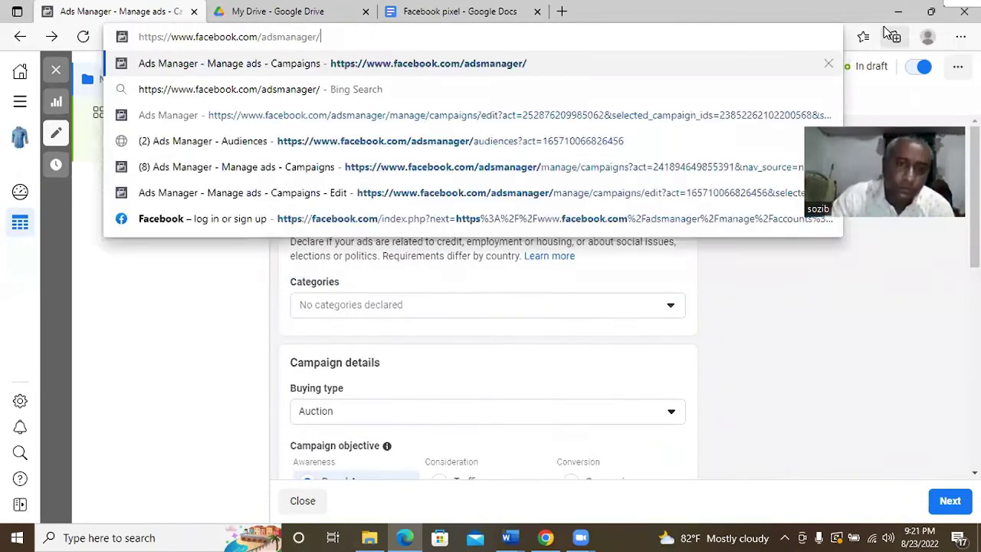
key("Return")
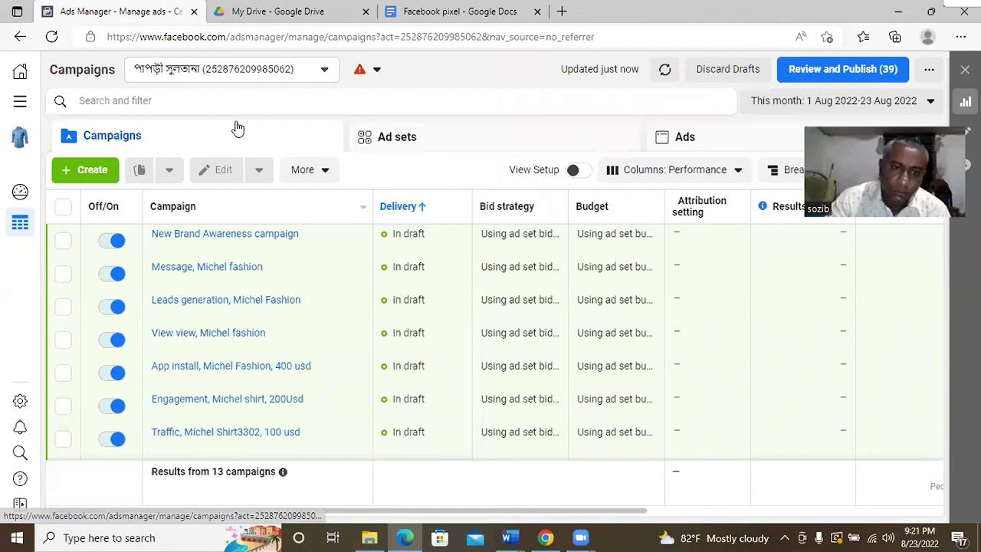
Create a new campaign with the Brand Awareness objective and dismiss the Lead Generation recommendation
left_click(89, 172)
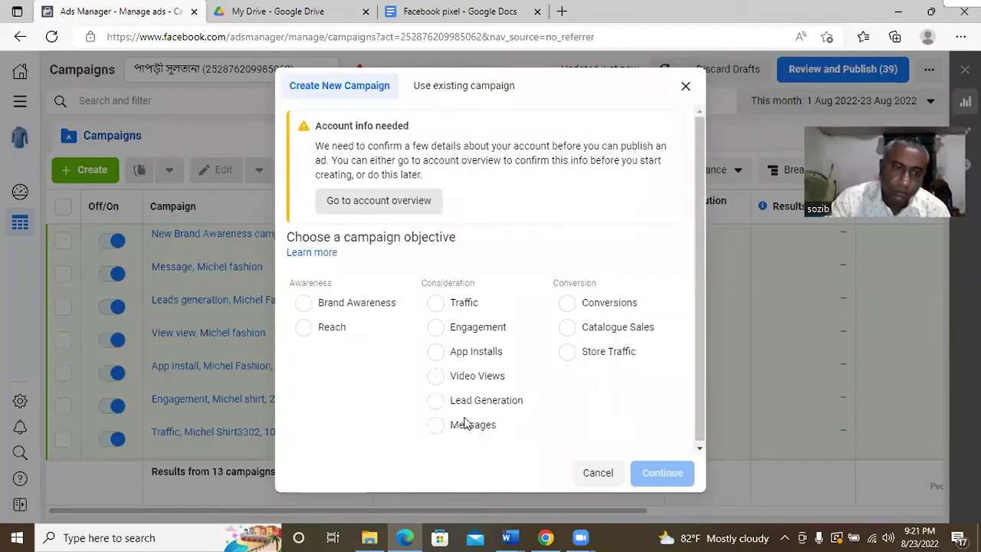
left_click(307, 310)
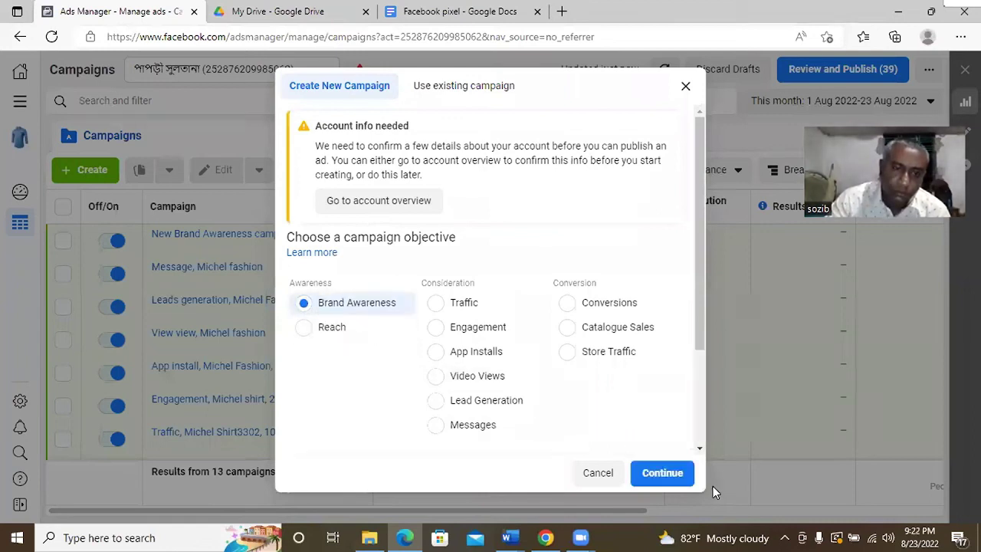
left_click(659, 472)
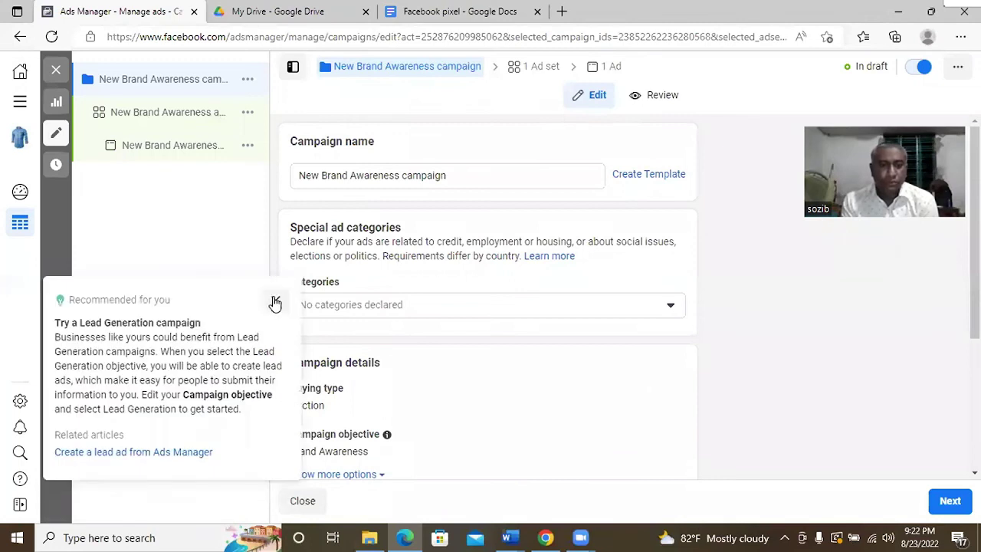
left_click(274, 304)
Keep the default campaign settings, continue to the ad set and expand its additional optimisation and delivery options
scroll(306, 322, "down", 3)
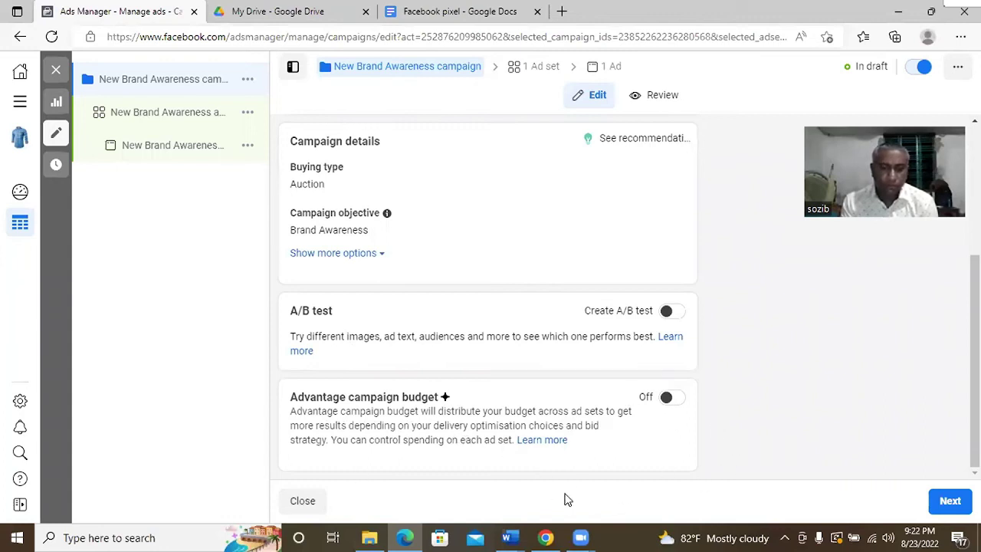
left_click(950, 502)
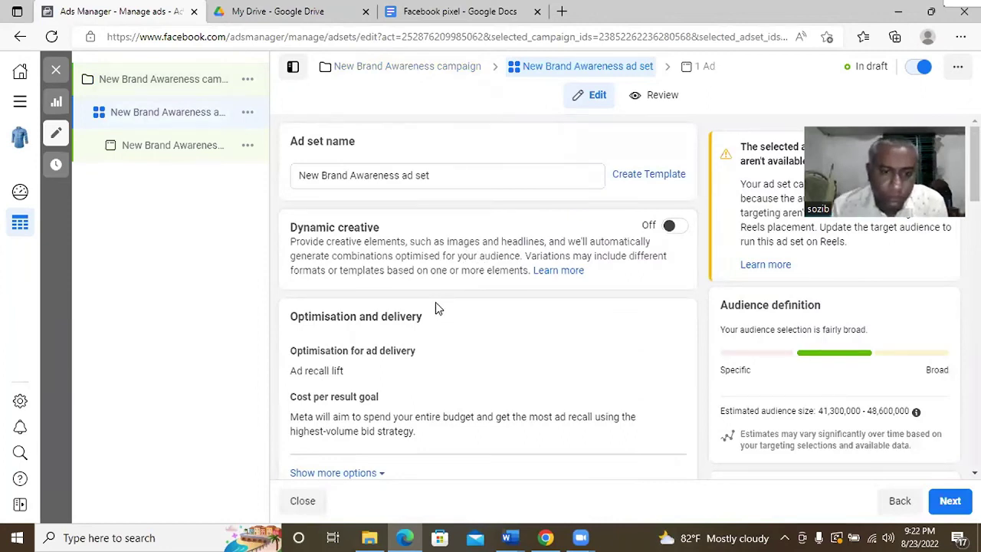
scroll(435, 302, "down", 1)
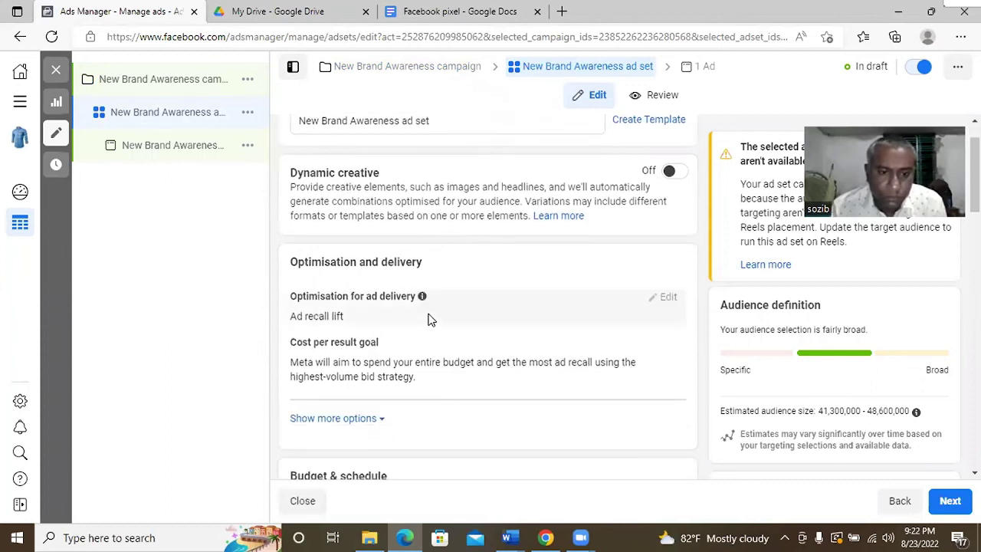
scroll(429, 320, "down", 1)
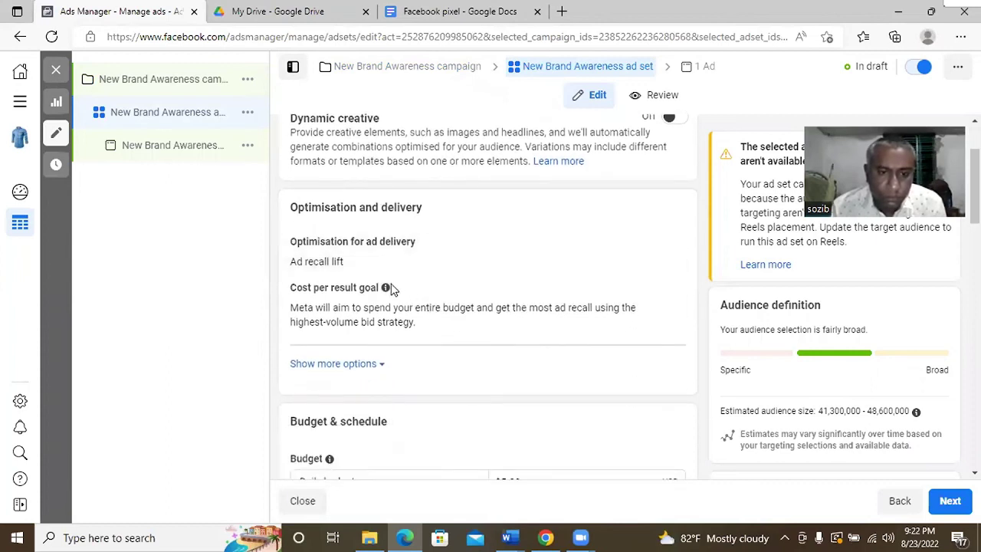
scroll(498, 328, "down", 3)
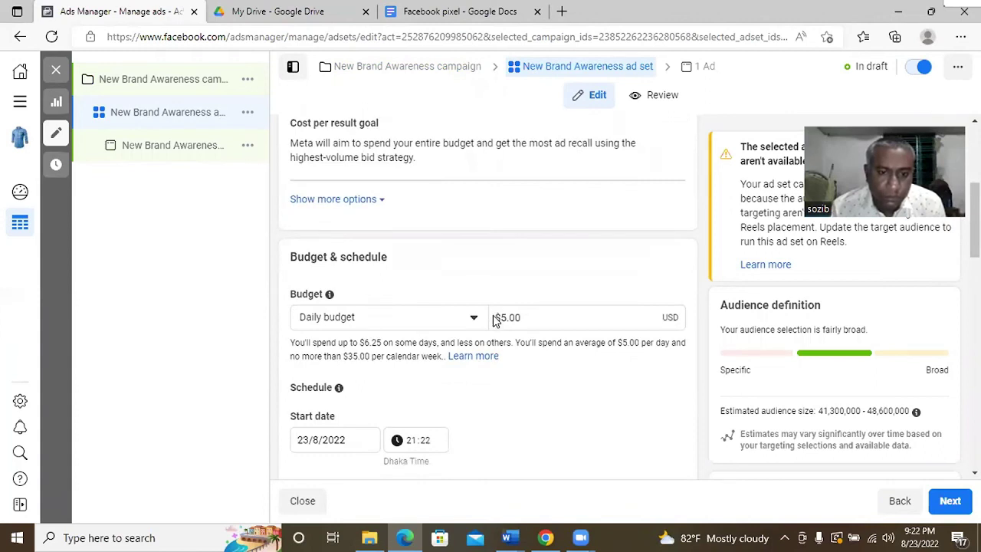
scroll(490, 317, "up", 1)
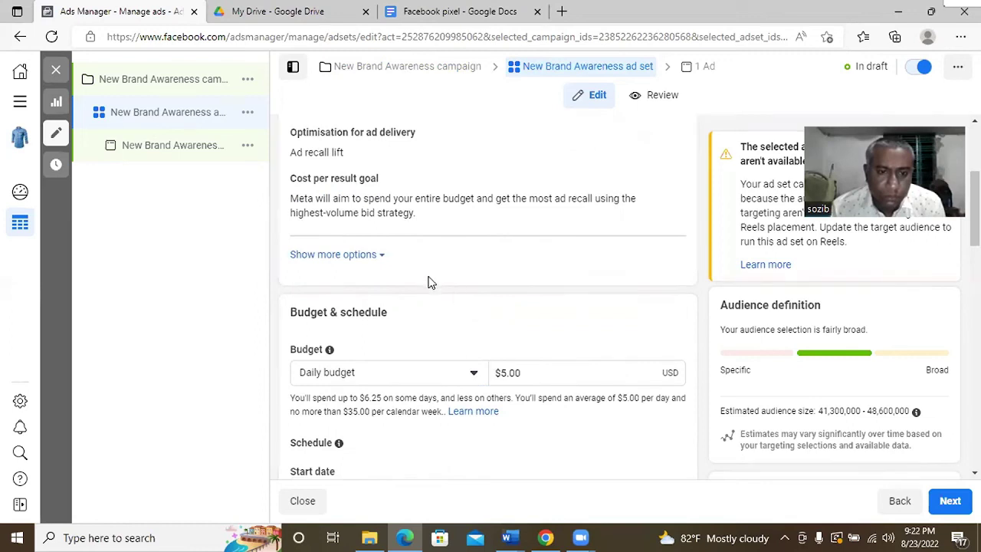
left_click(381, 258)
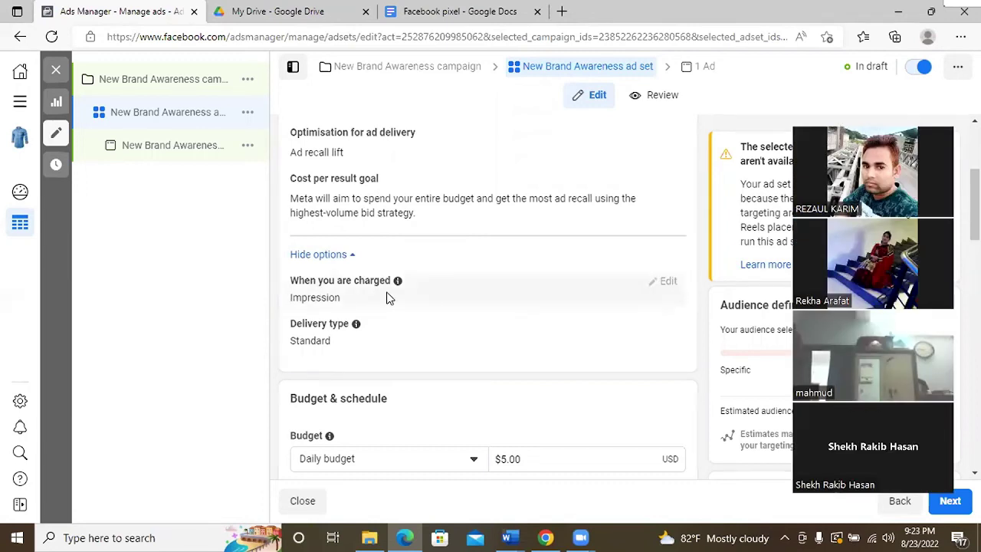
Pause the Part 5 lesson video at the ad set's charging options and resume playback
scroll(386, 295, "down", 1)
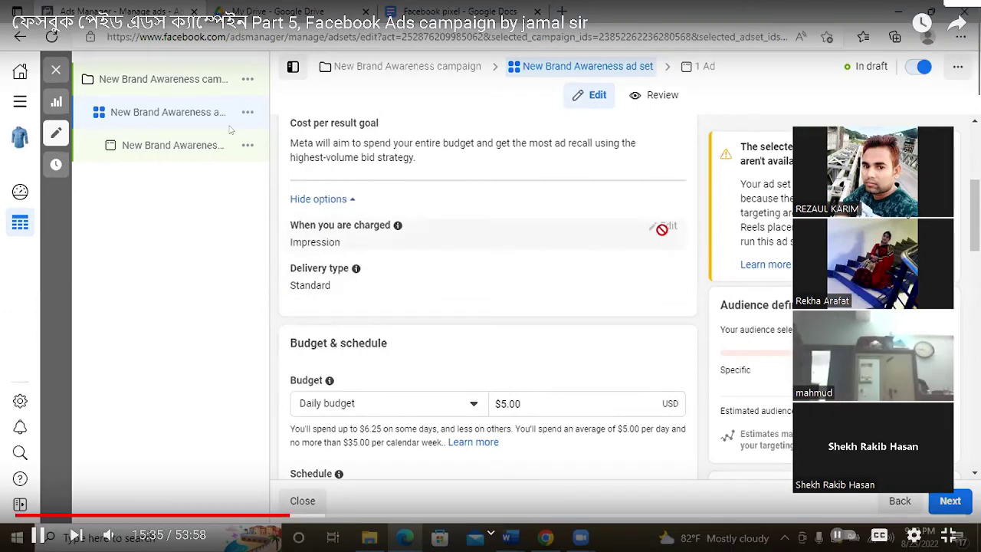
left_click(24, 55)
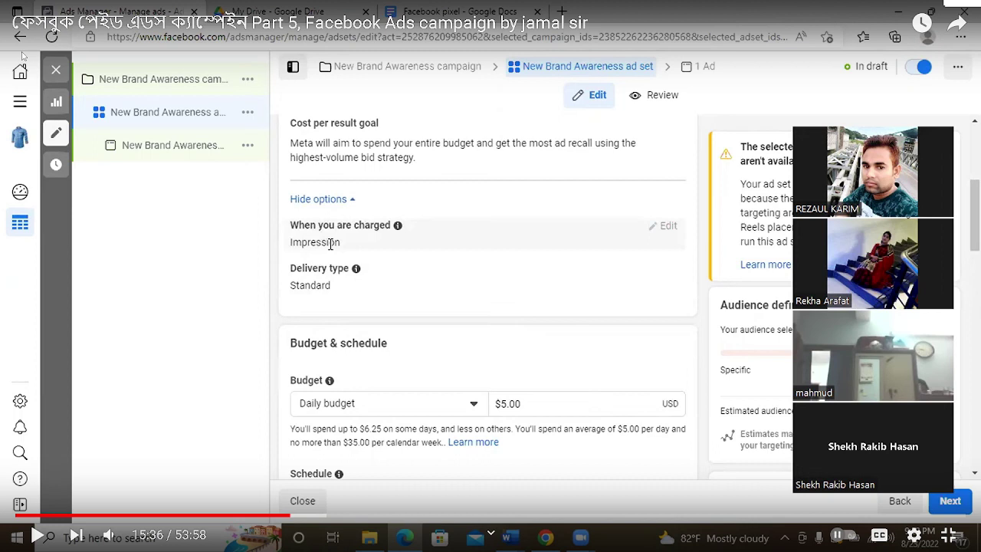
left_click(564, 351)
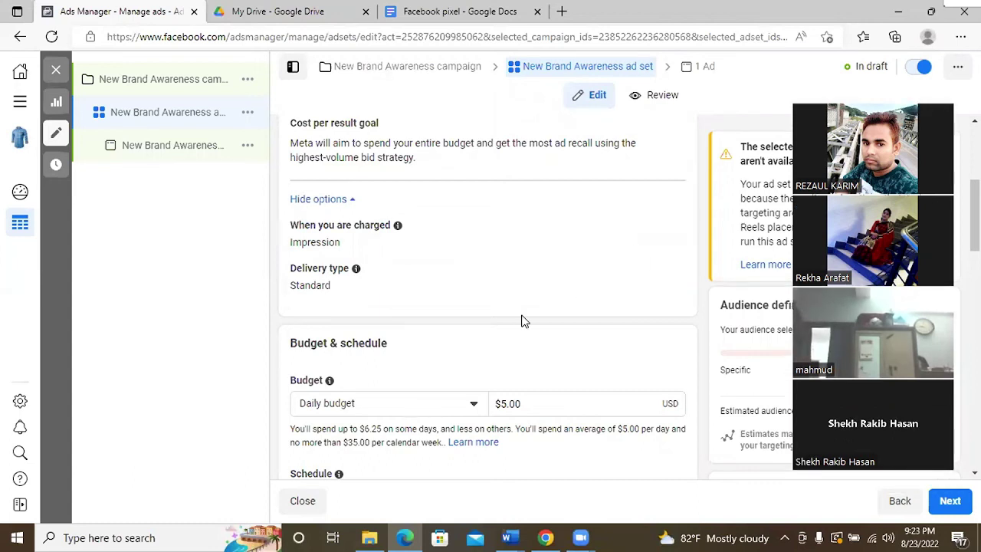
Look over the ad set's budget, schedule, audience and placements, keep their defaults and continue to the ad
scroll(521, 320, "down", 3)
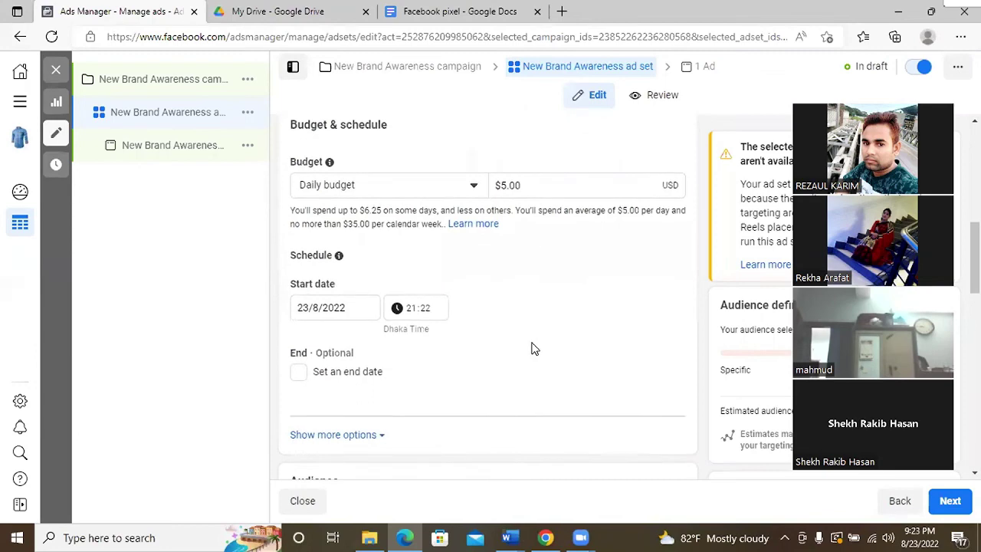
scroll(534, 349, "down", 2)
scroll(534, 348, "down", 3)
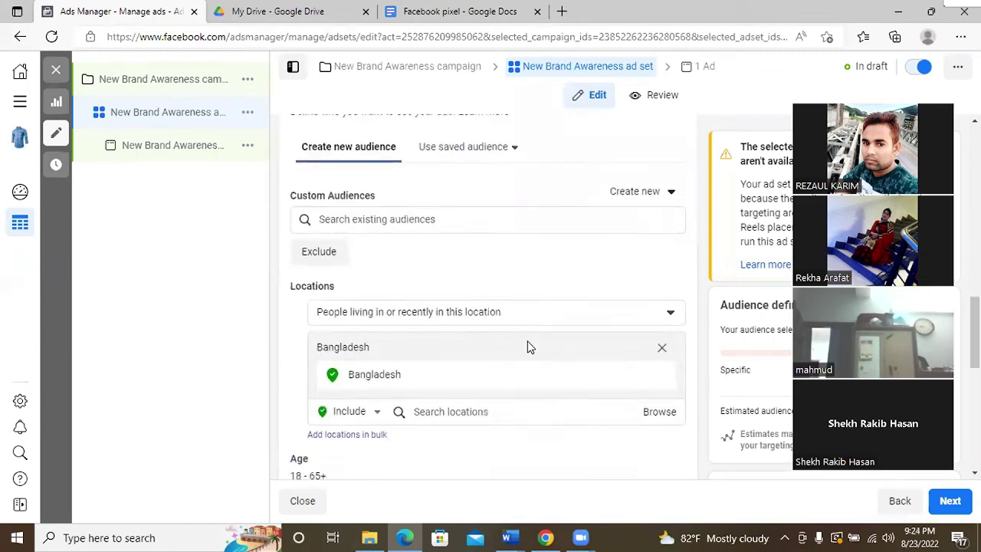
scroll(527, 347, "down", 2)
scroll(527, 347, "down", 2)
scroll(527, 347, "down", 2)
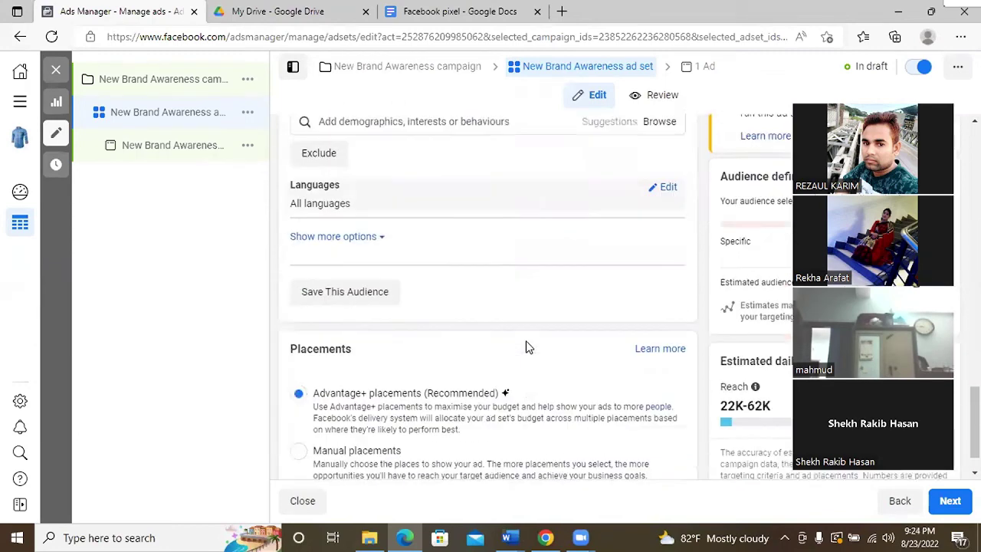
scroll(527, 347, "down", 1)
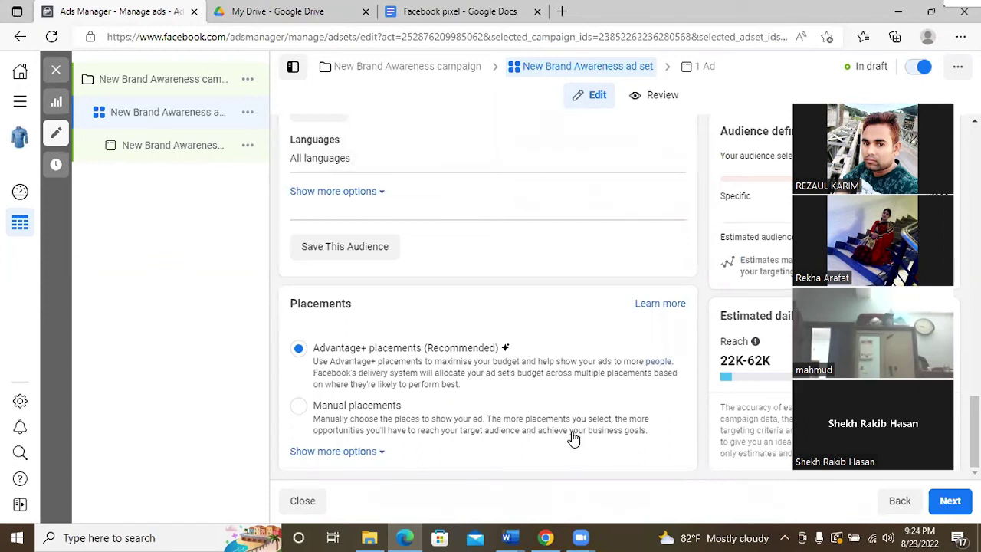
left_click(941, 504)
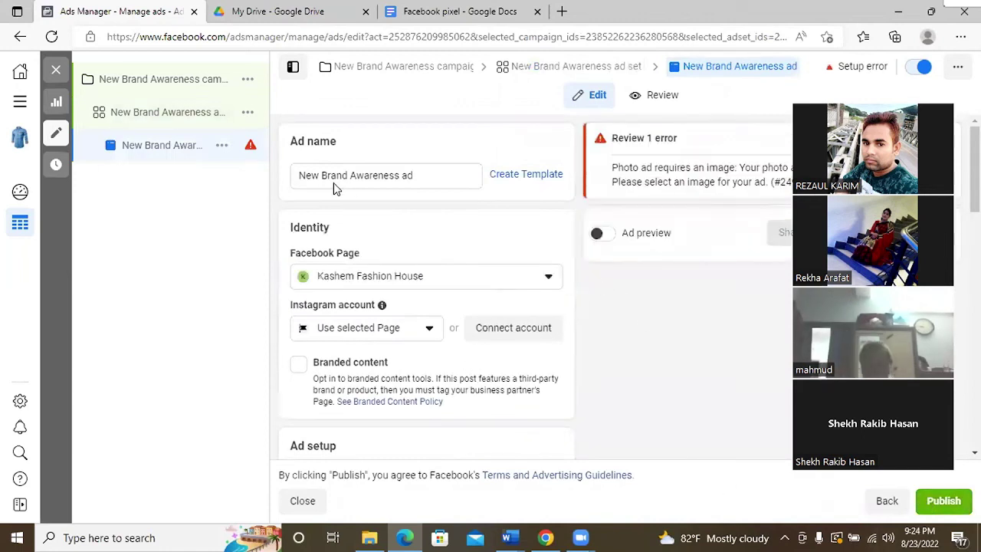
Keep the ad's default identity and single image or video format, and start adding a video to the ad creative
scroll(521, 335, "down", 2)
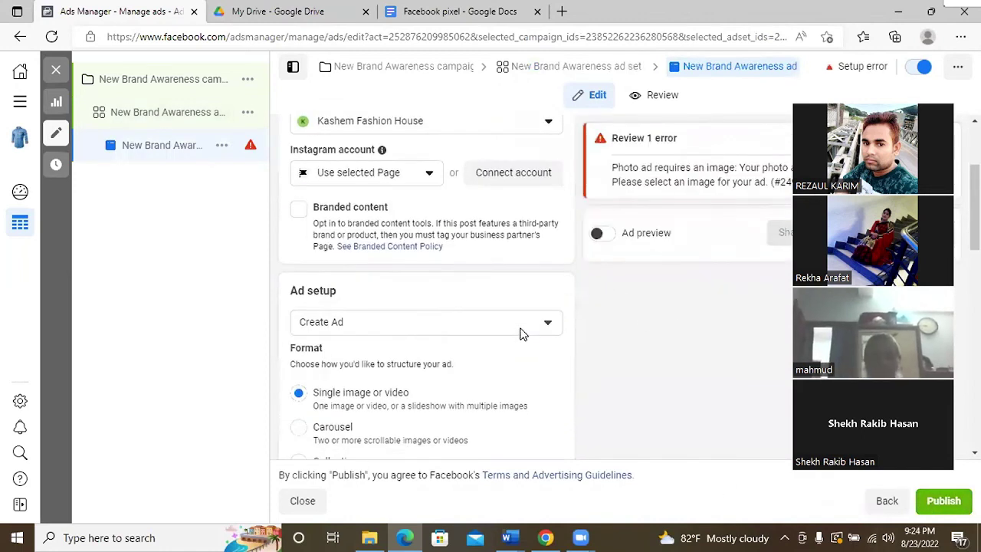
scroll(521, 332, "down", 1)
scroll(521, 332, "down", 1)
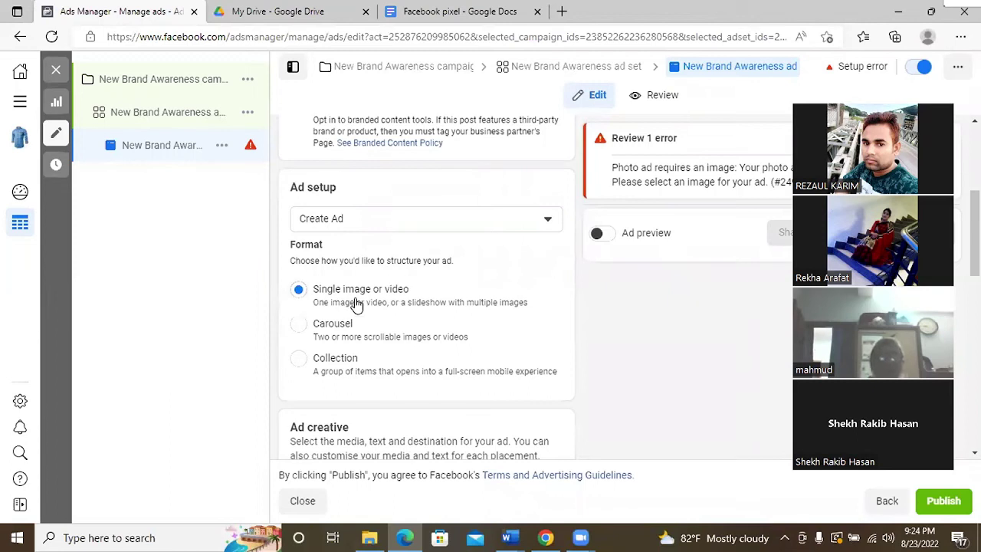
scroll(413, 339, "down", 3)
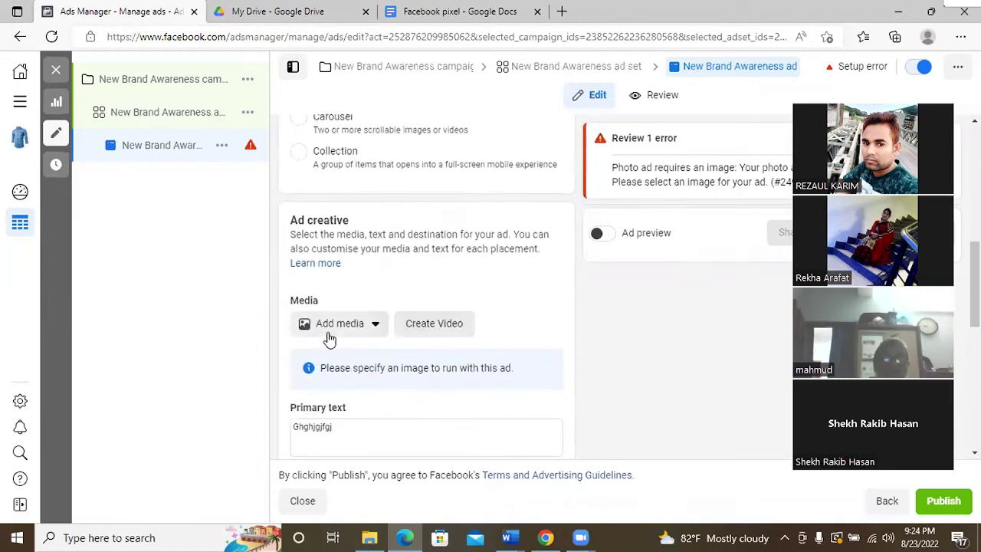
left_click(357, 331)
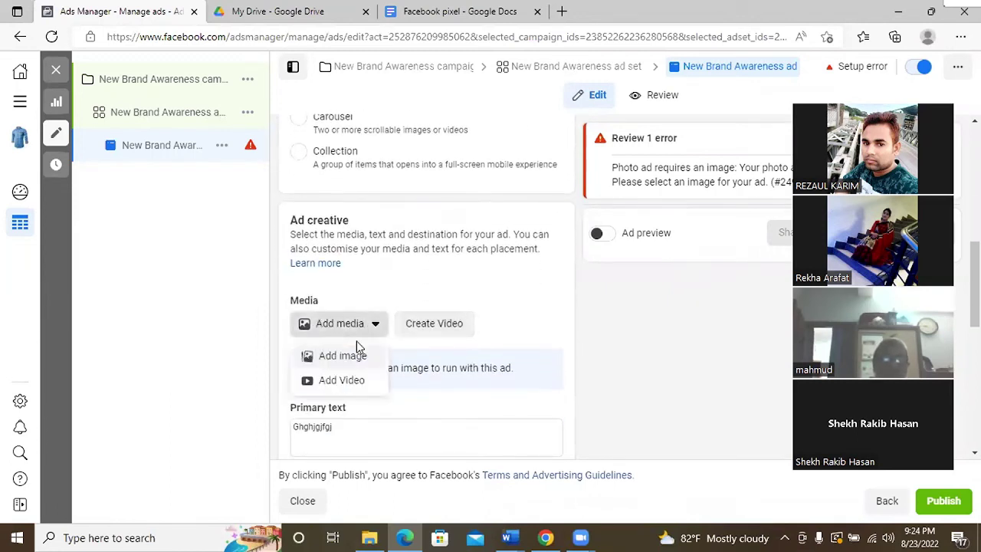
left_click(349, 383)
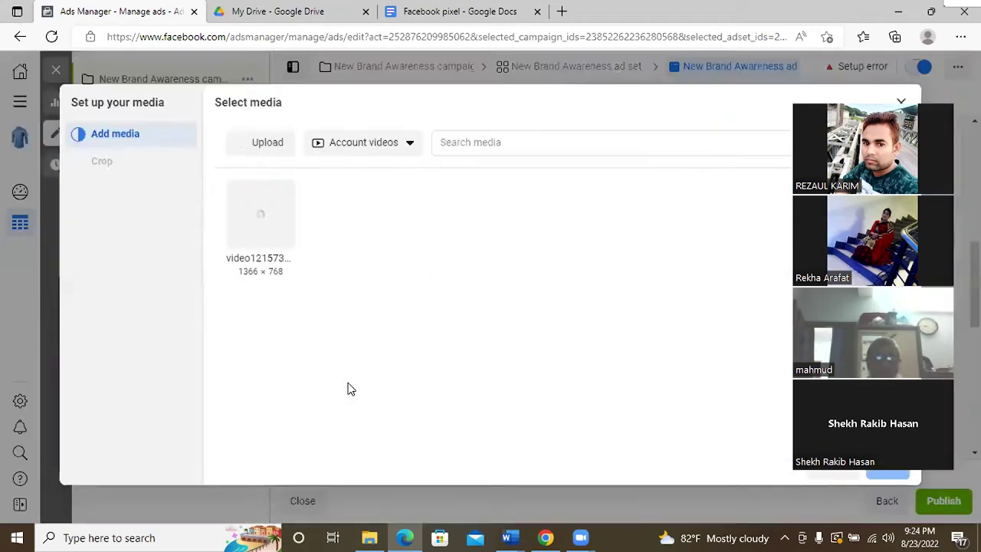
Start a media upload and browse to the Zoom folder in Documents
left_click(264, 145)
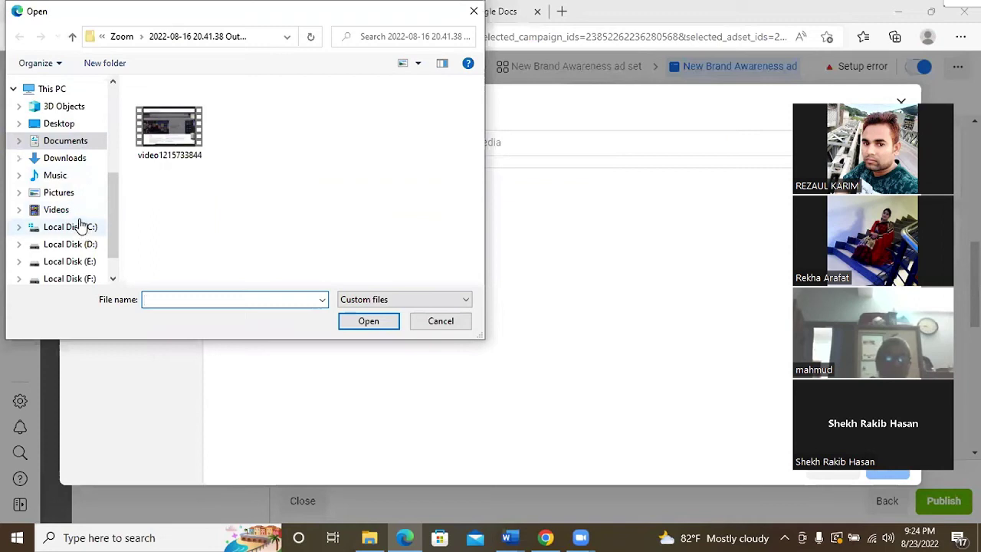
scroll(80, 224, "down", 1)
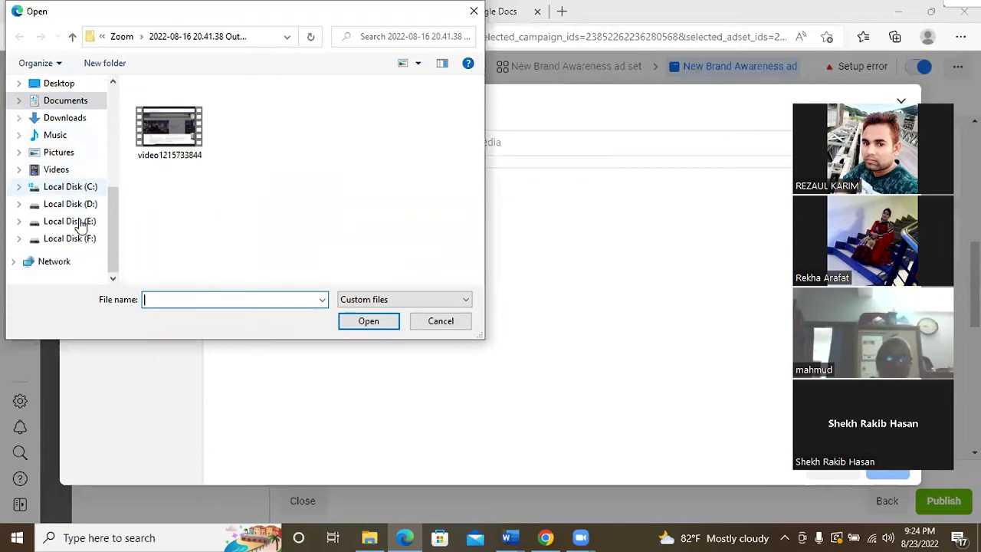
scroll(81, 224, "up", 1)
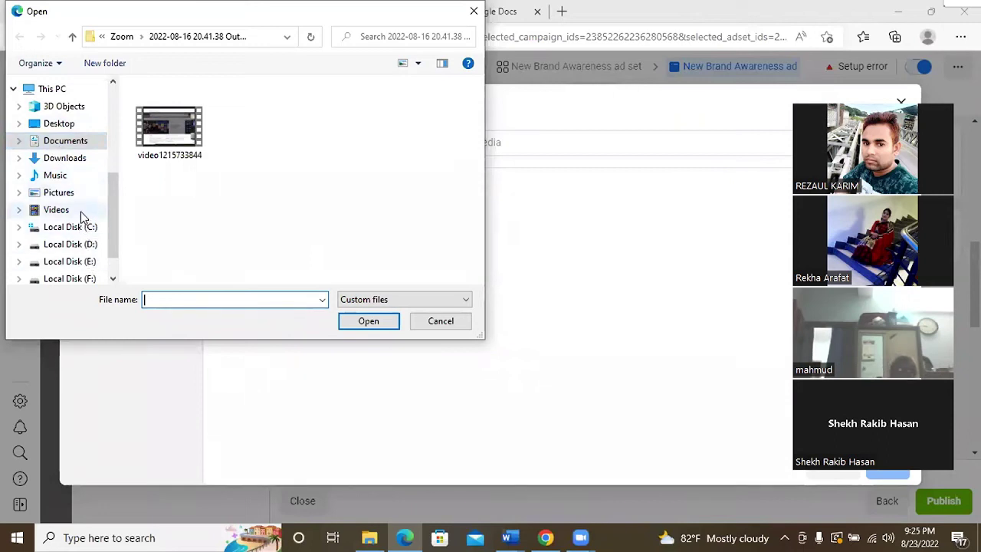
left_click(65, 141)
double_click(219, 212)
scroll(222, 203, "down", 4)
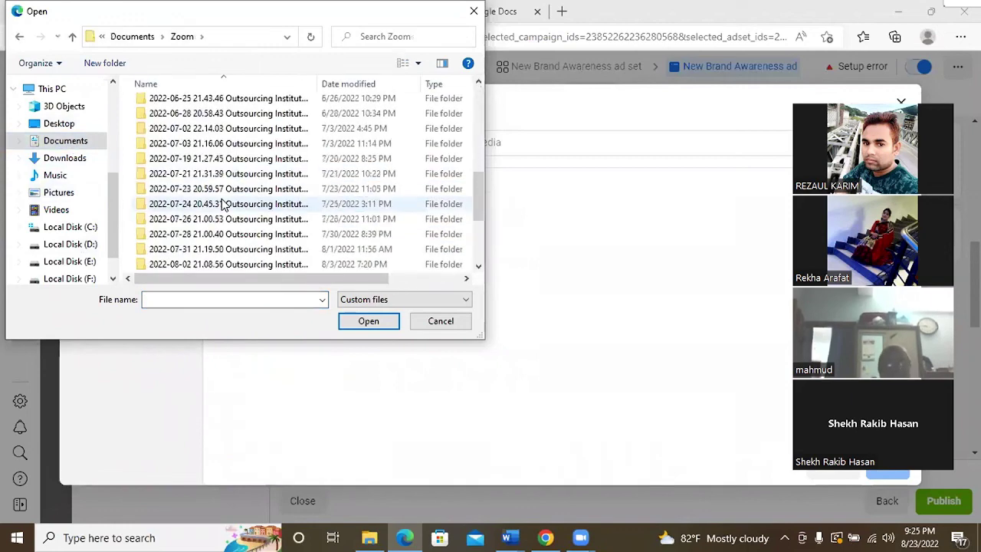
scroll(222, 203, "down", 3)
Check the 2022-08-23, 2022-08-21 and 2022-08-20 Zoom recording folders for a video to upload
double_click(261, 265)
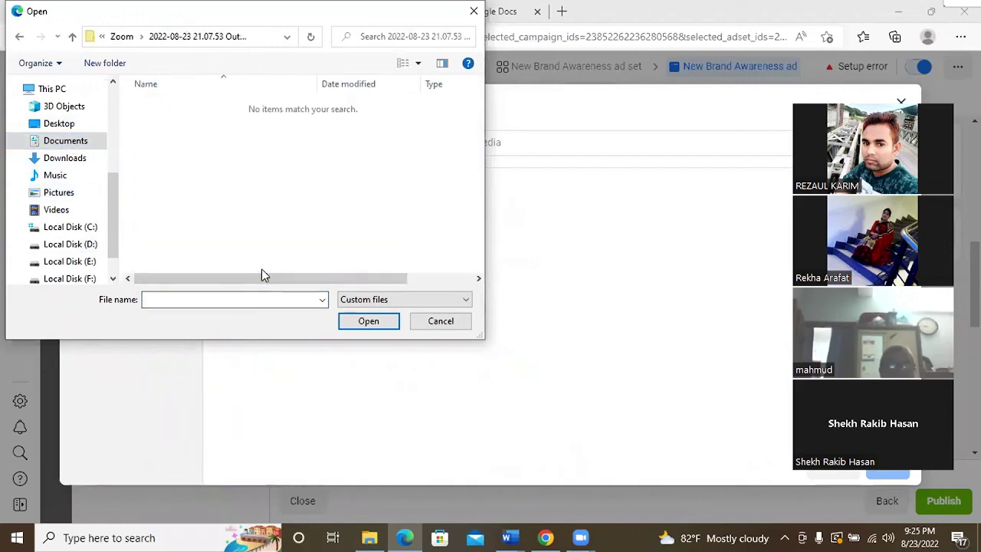
left_click(72, 36)
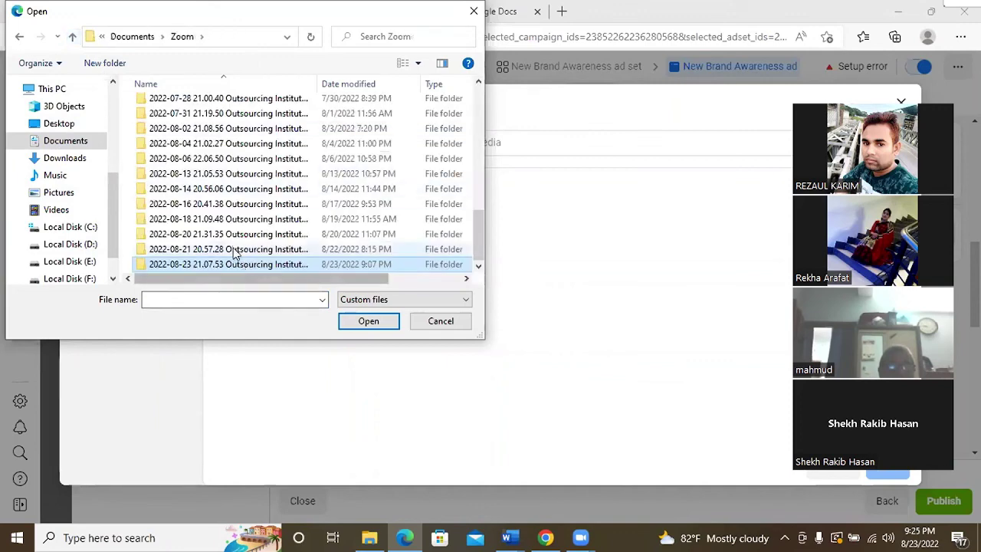
double_click(233, 252)
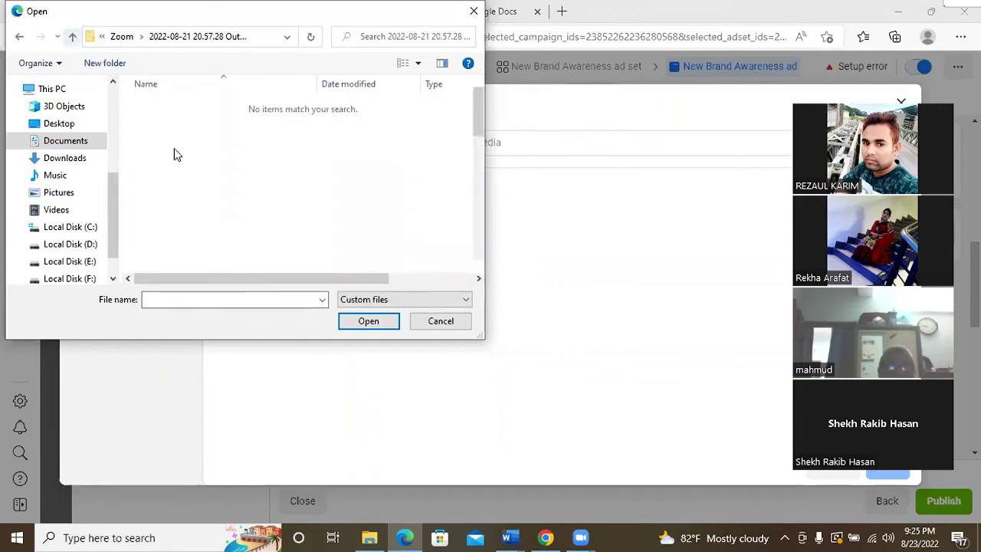
key("alt+Up")
left_click(264, 251)
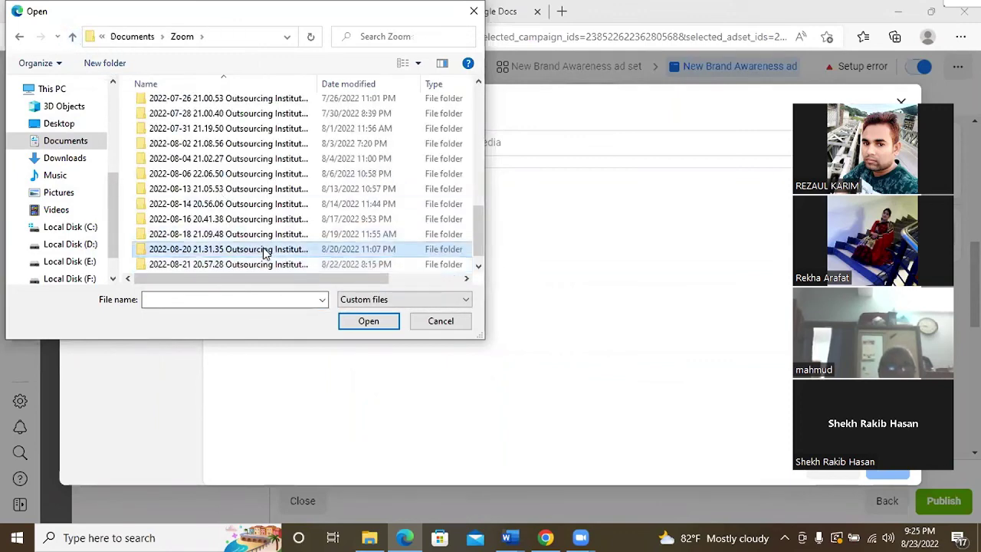
double_click(264, 251)
left_click(72, 36)
left_click(251, 205)
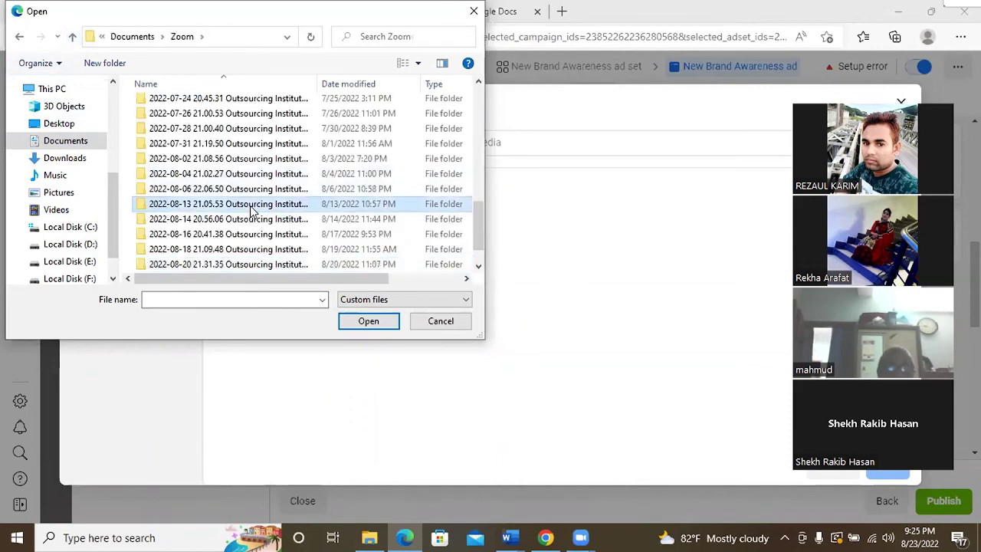
double_click(251, 211)
left_click(173, 136)
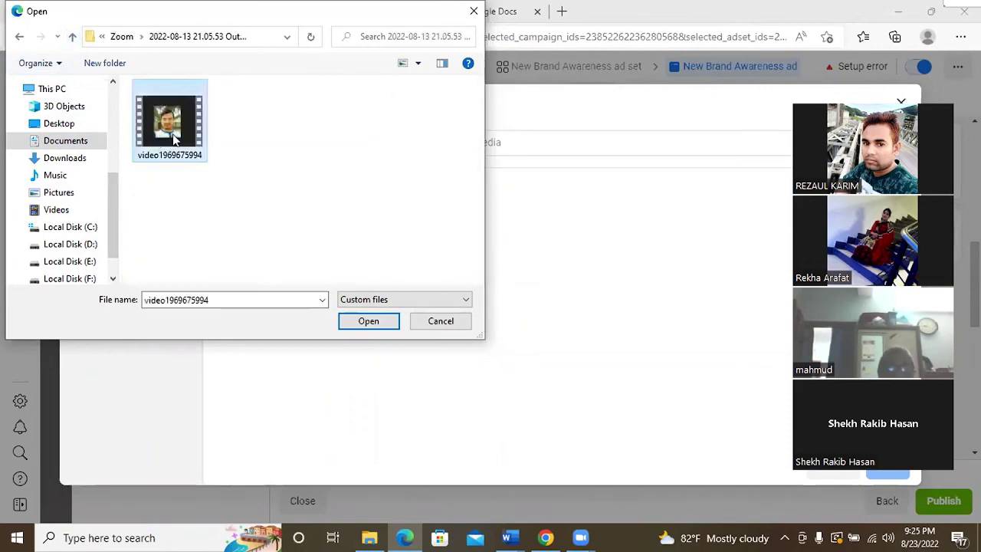
left_click(352, 324)
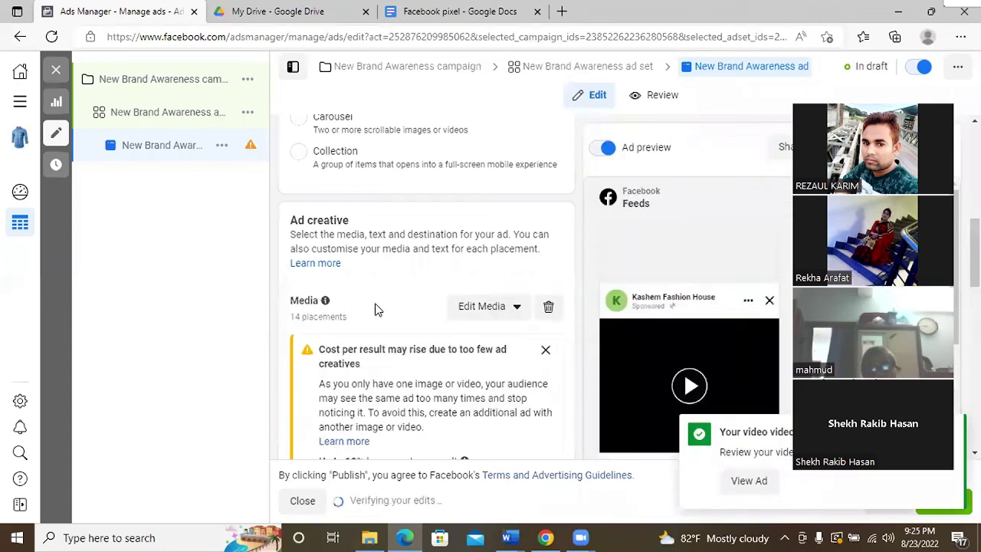
left_click(546, 351)
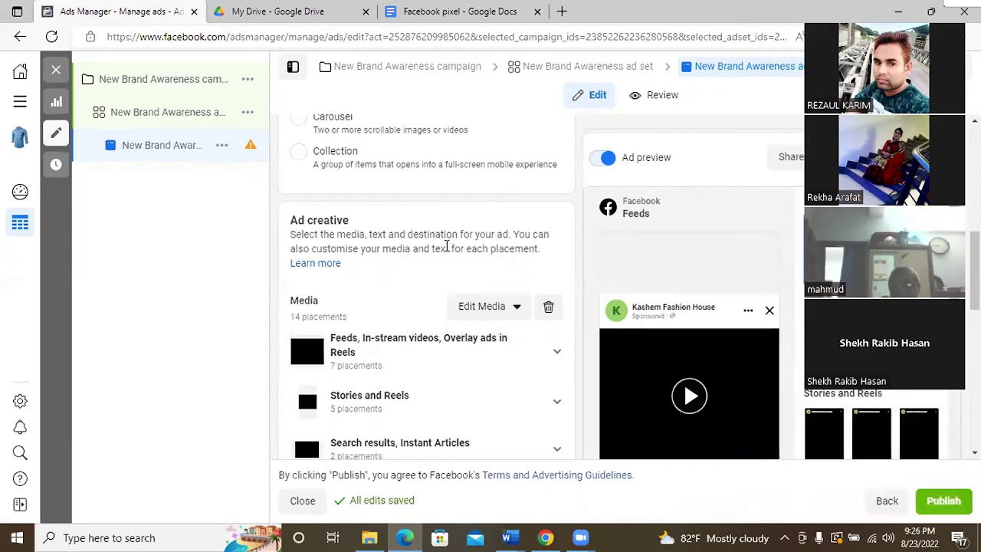
Exit full-screen playback of the Part 5 lesson video
mouse_move(570, 264)
scroll(571, 264, "down", 5)
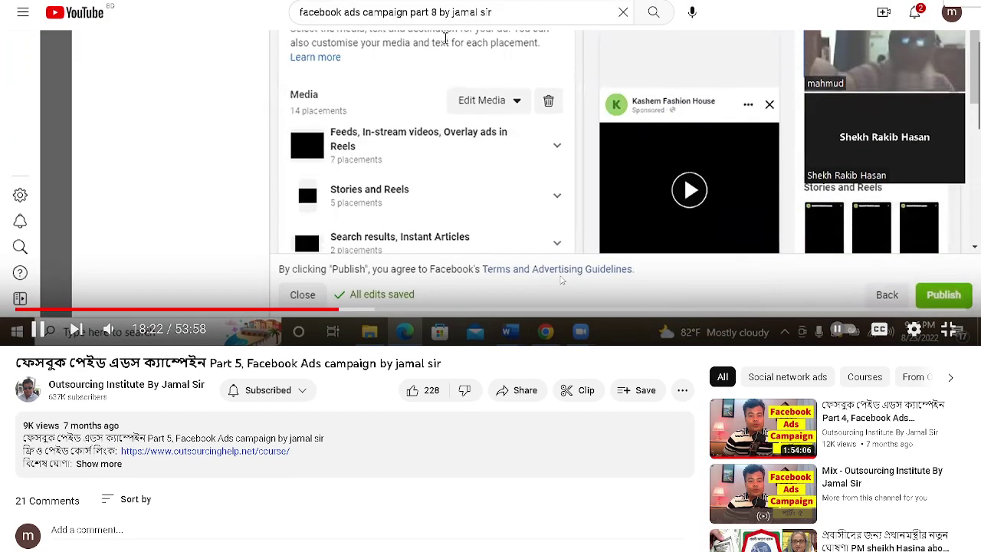
scroll(659, 367, "up", 5)
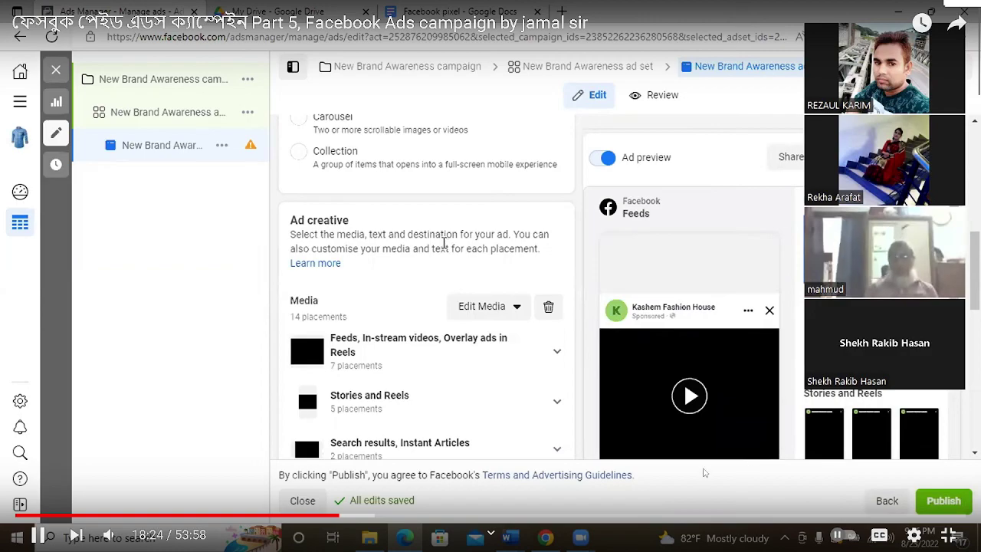
left_click(966, 541)
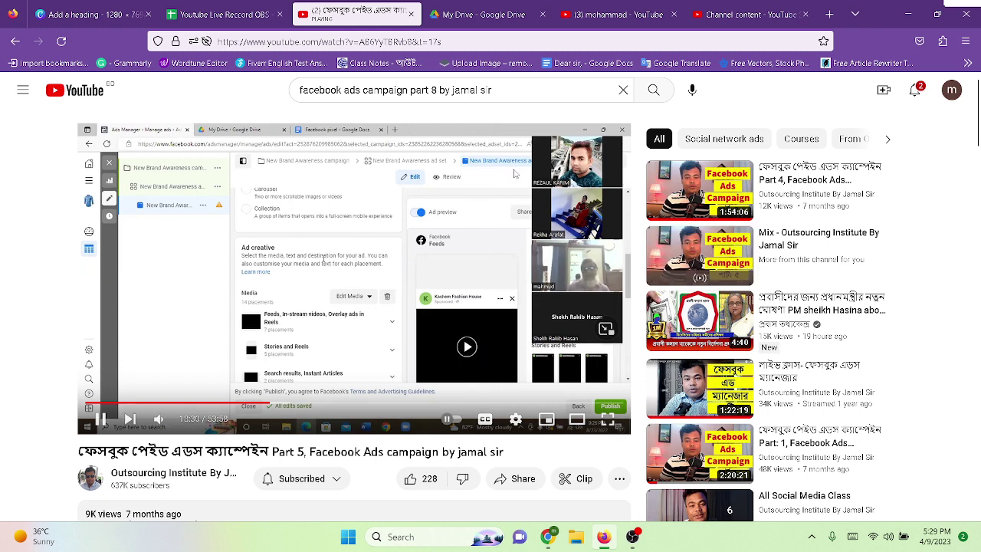
Switch to Google Drive, check the uploaded folders in My Drive, select all items and clear the selection
left_click(479, 14)
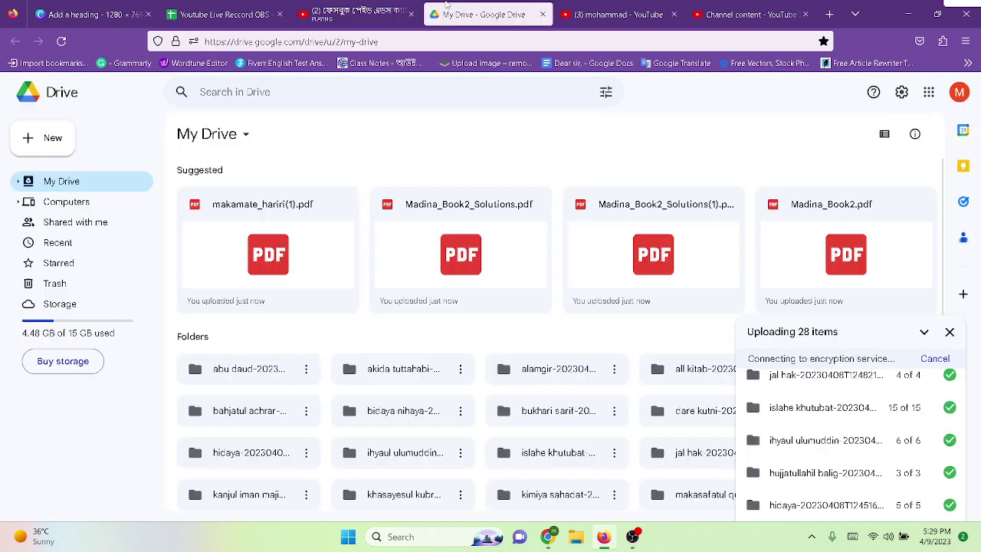
scroll(616, 190, "down", 3)
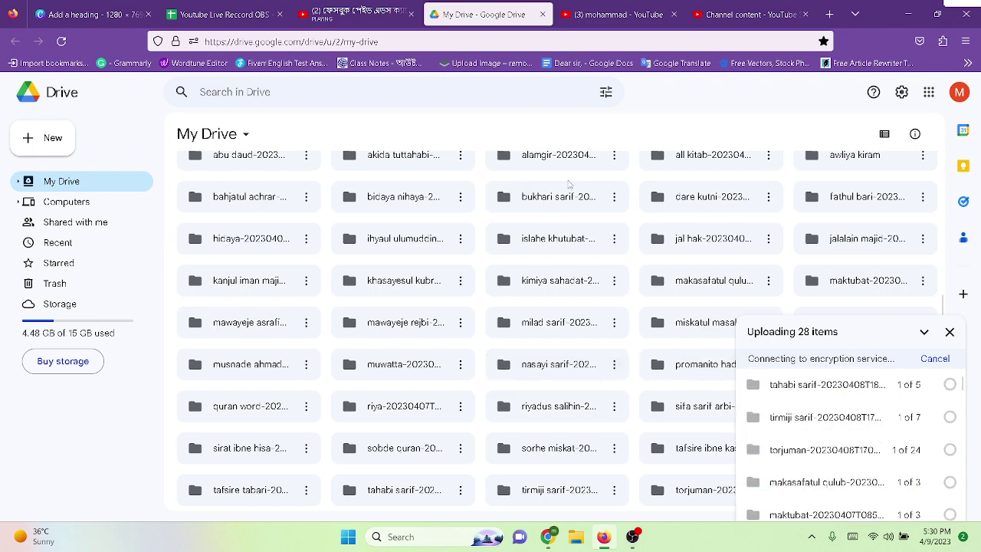
scroll(629, 288, "up", 3)
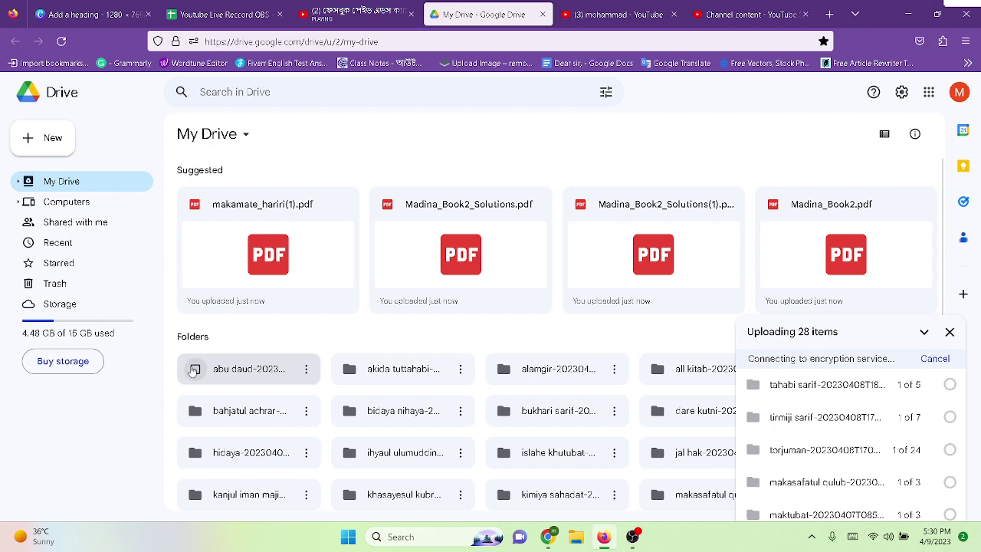
left_click(193, 370)
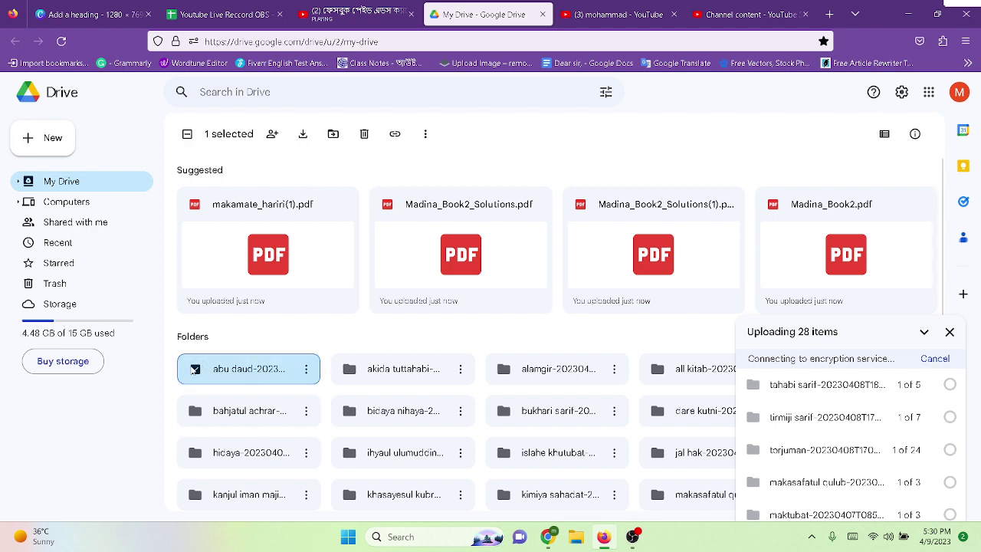
key("ctrl+a")
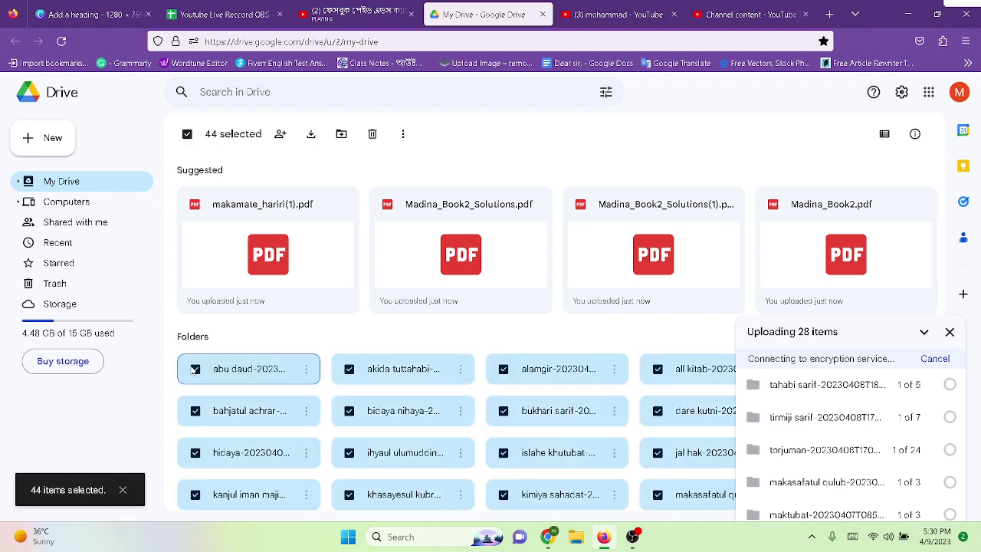
key("Escape")
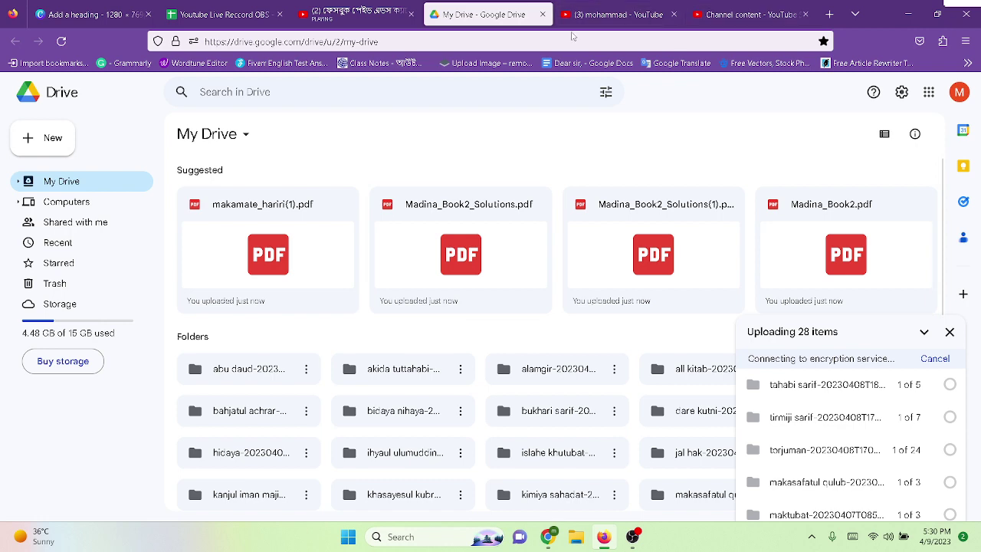
Check the YouTube channel's live streams and the Studio channel content, and return to the Part 5 lesson video
left_click(373, 15)
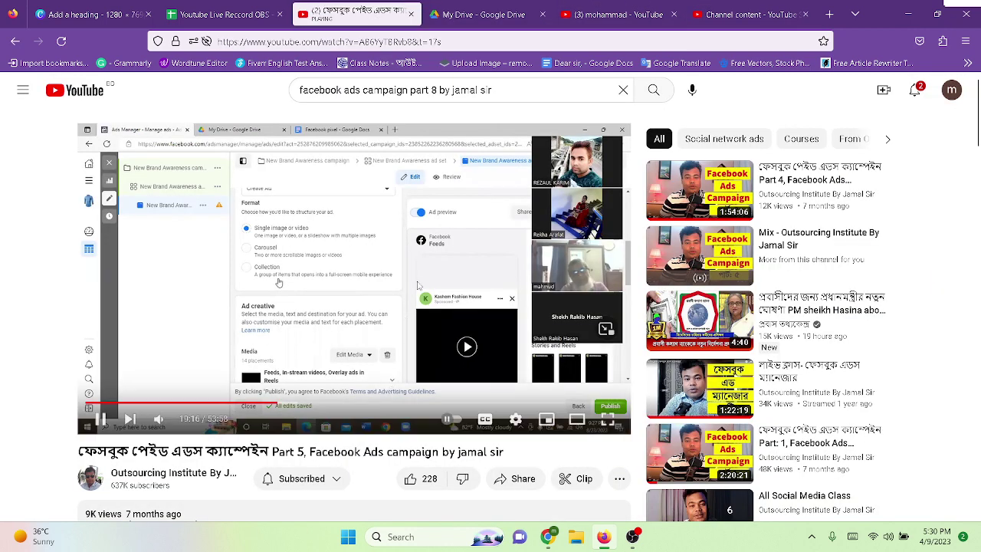
left_click(635, 17)
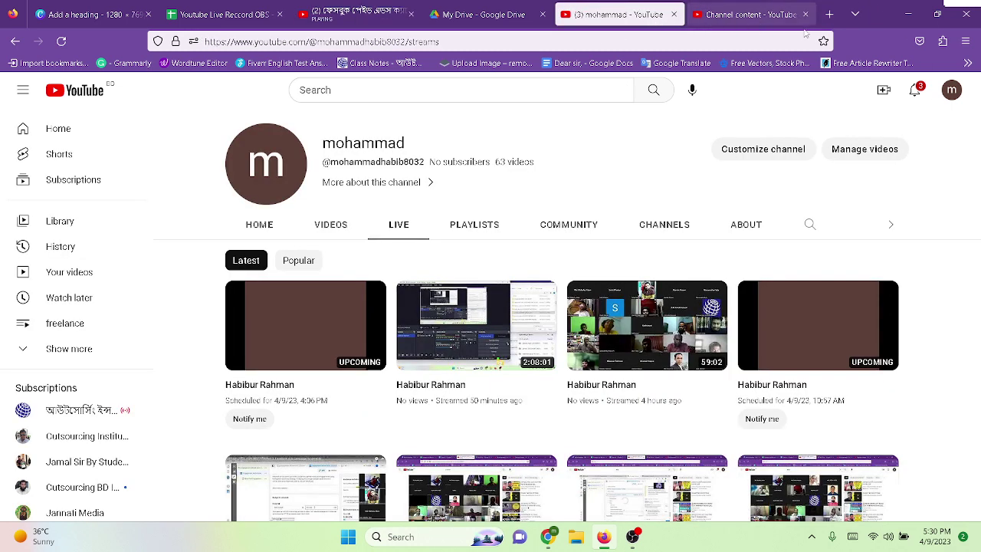
left_click(772, 16)
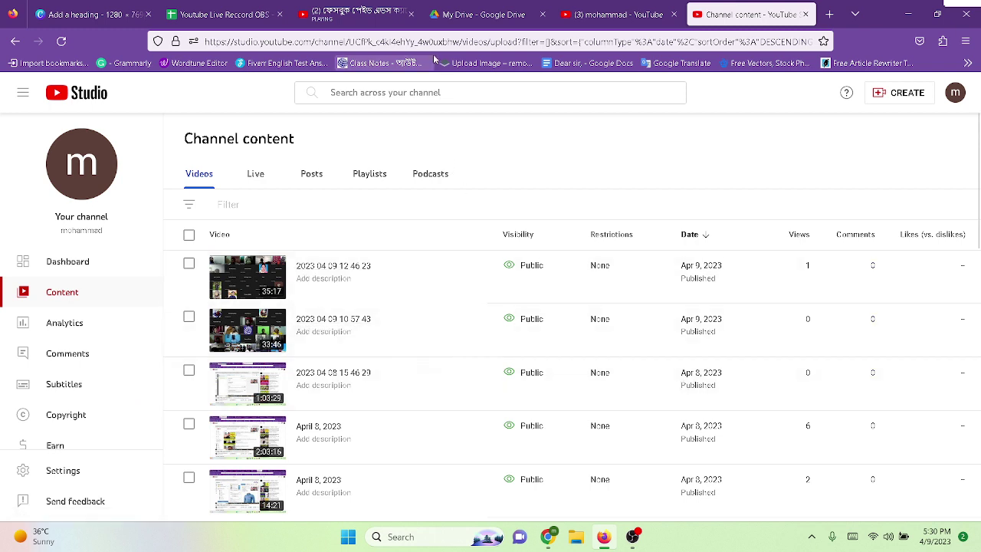
left_click(481, 10)
left_click(358, 15)
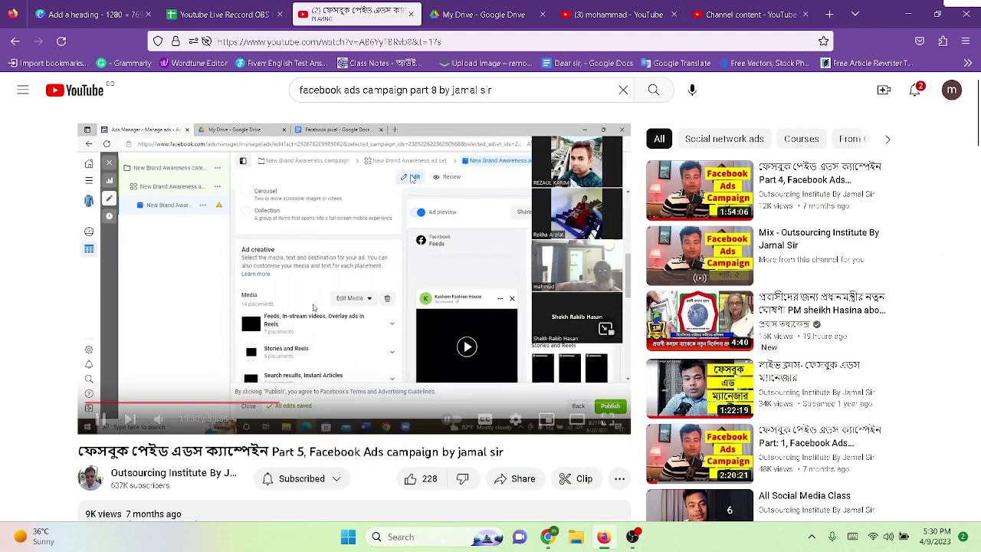
Examine the thumbnail options for the 7 placements, switching from Automatic to Manual, and open the video's crop options
mouse_move(552, 536)
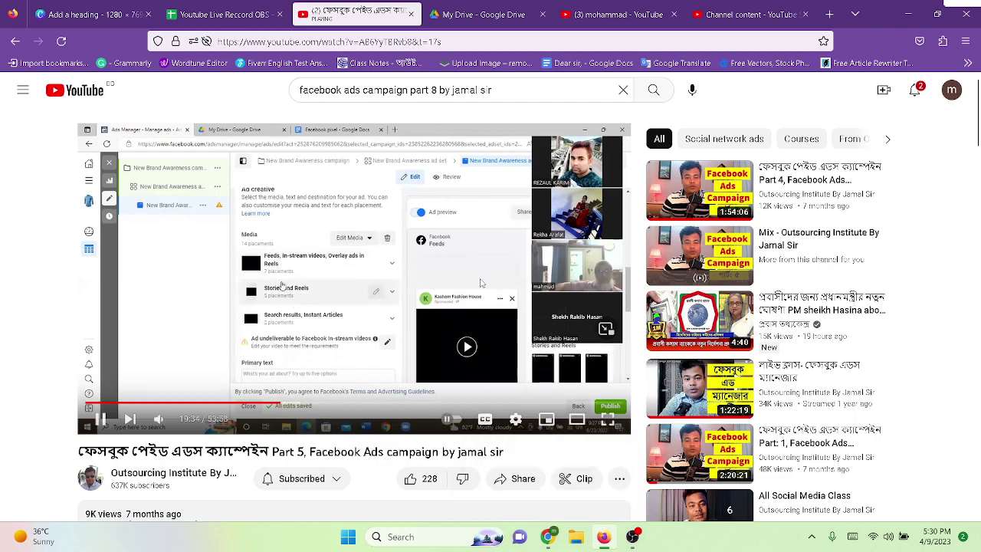
scroll(481, 281, "down", 2)
scroll(536, 368, "up", 2)
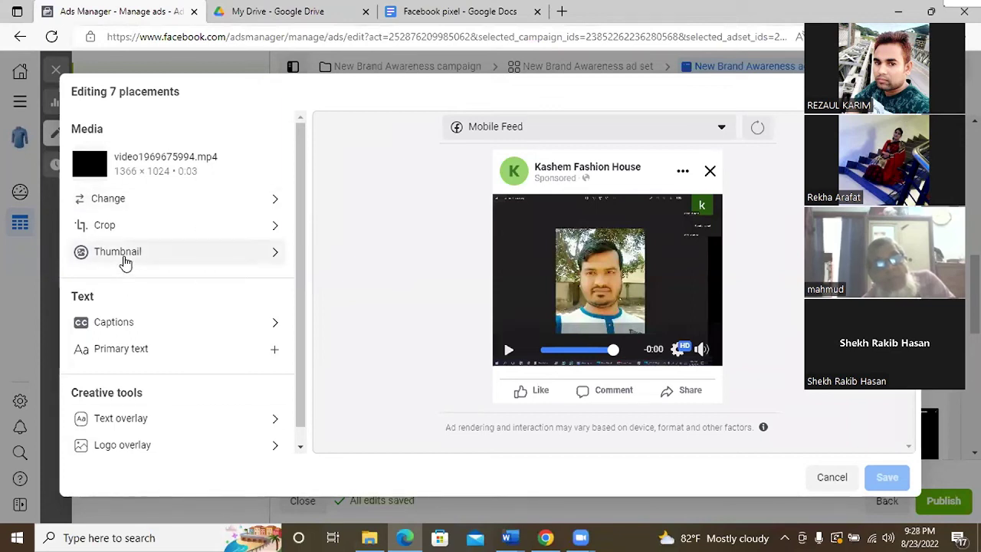
left_click(256, 262)
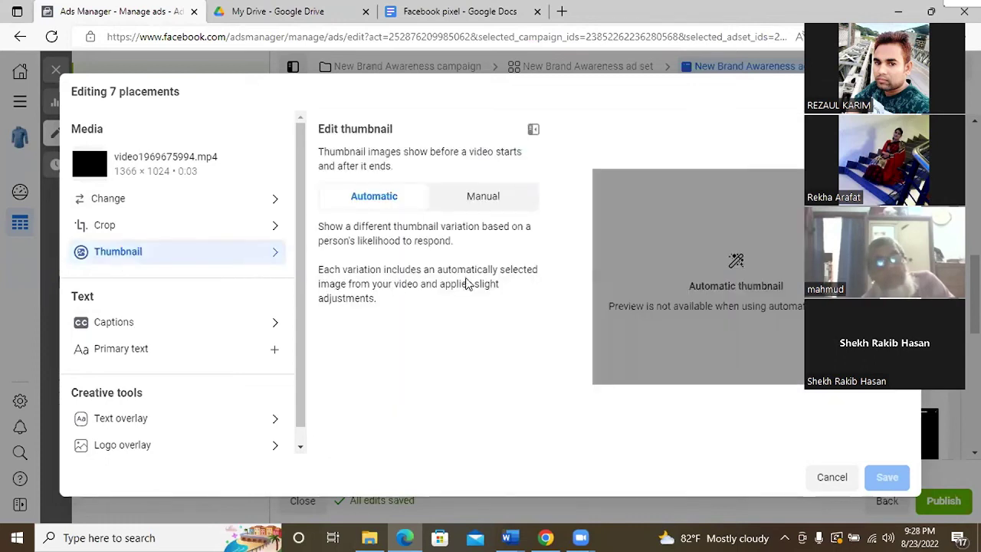
left_click(486, 199)
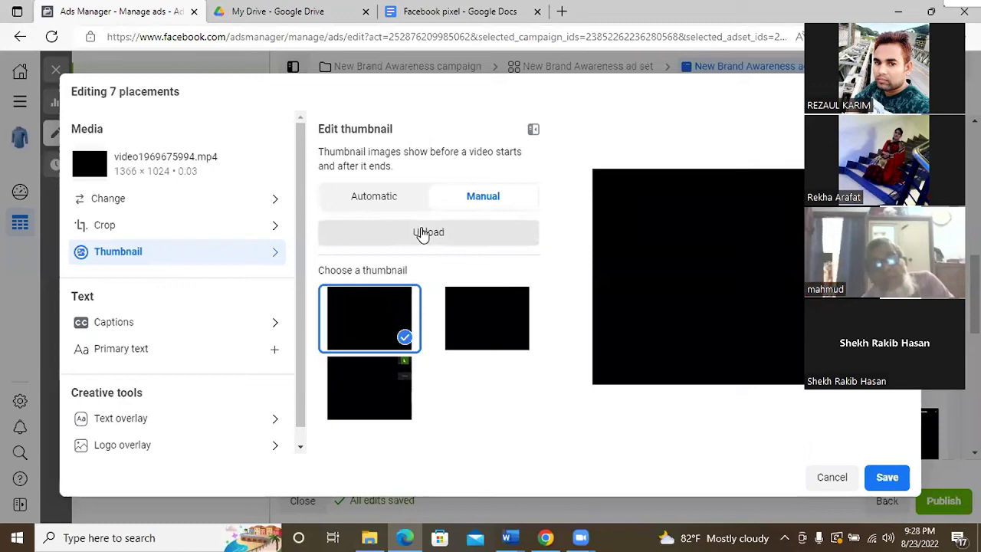
left_click(232, 232)
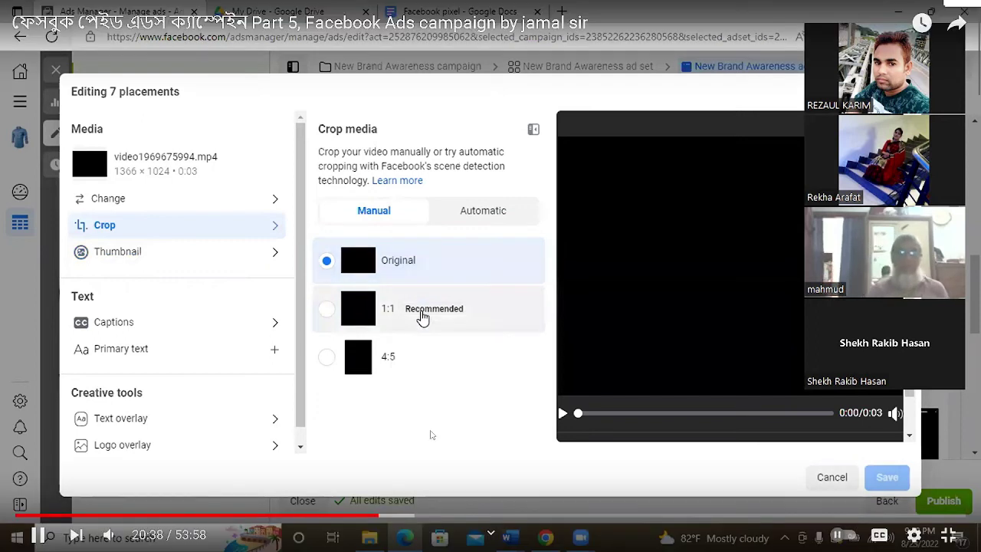
Skip the Part 5 lesson ahead through 21:37 and 21:52, past the crop, media change and captions sections
left_click_drag(372, 517, 387, 518)
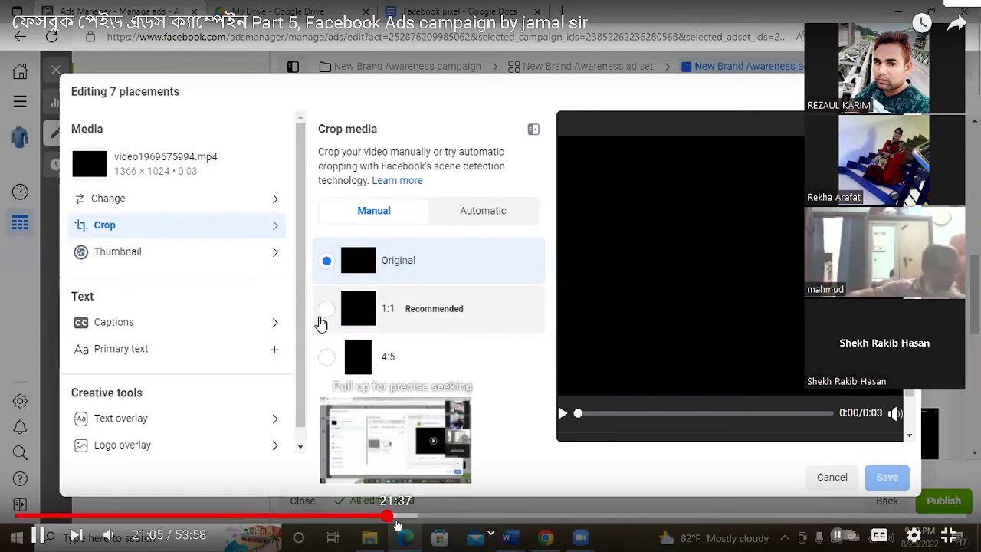
left_click(396, 518)
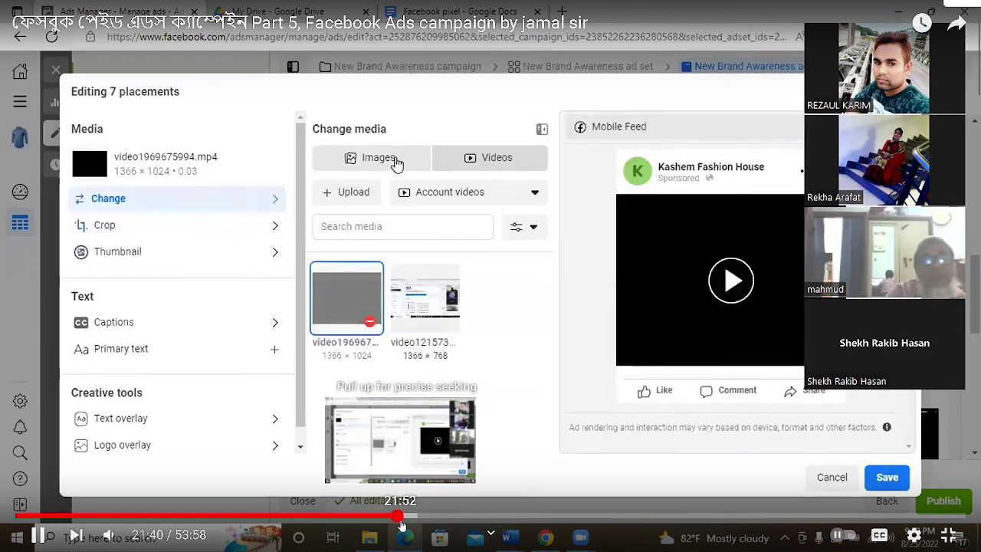
left_click(400, 517)
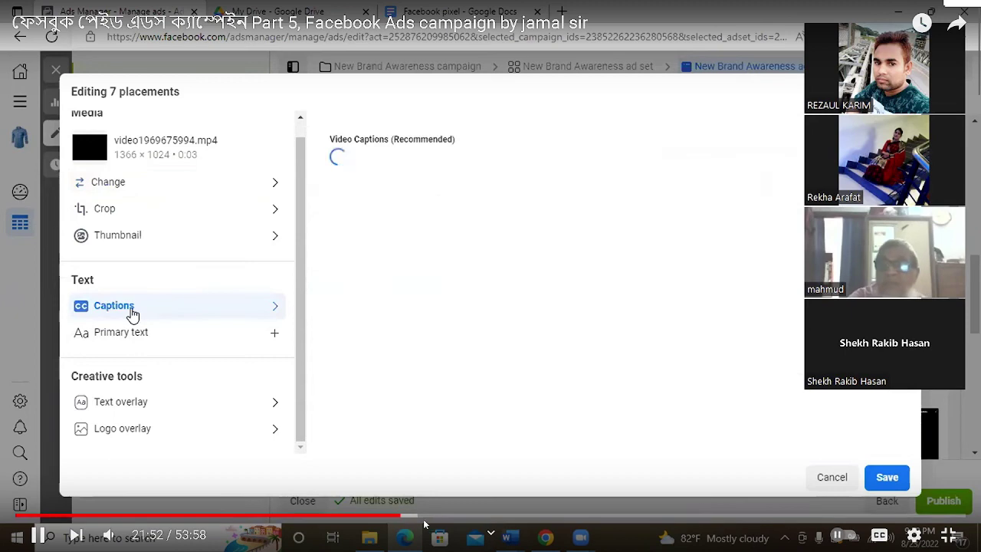
mouse_move(425, 523)
left_mouse_down()
mouse_move(416, 518)
mouse_move(425, 518)
left_mouse_up()
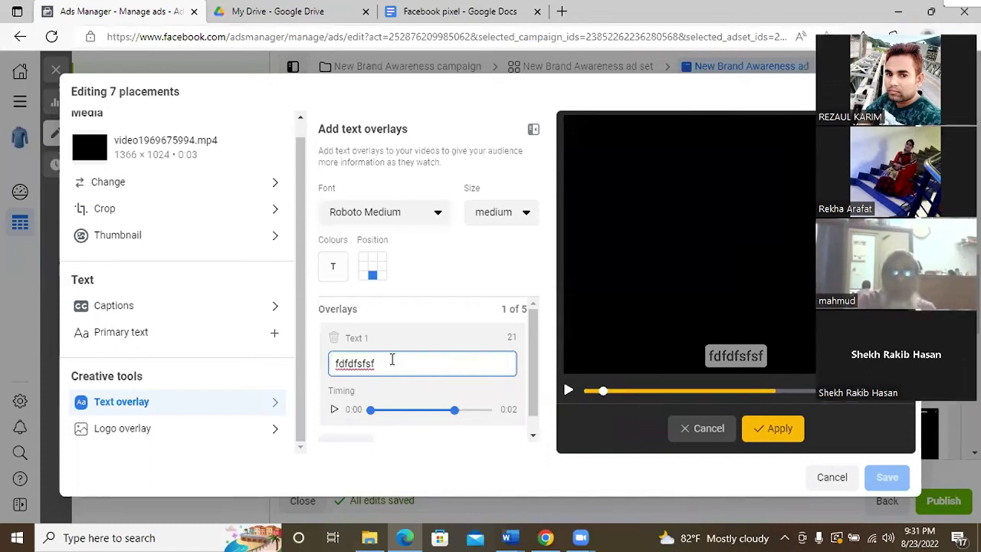
Replace the Text 1 overlay's placeholder text with "Hello how are you"
key("BackSpace")
key("BackSpace")
key("BackSpace")
key("BackSpace")
key("BackSpace")
key("BackSpace")
key("BackSpace")
key("BackSpace")
key("BackSpace")
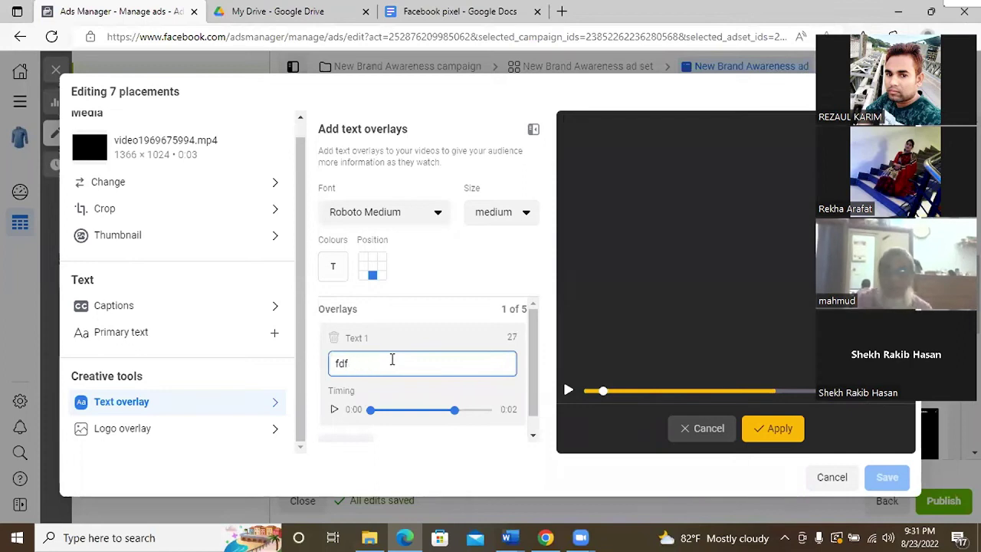
type("Hello ")
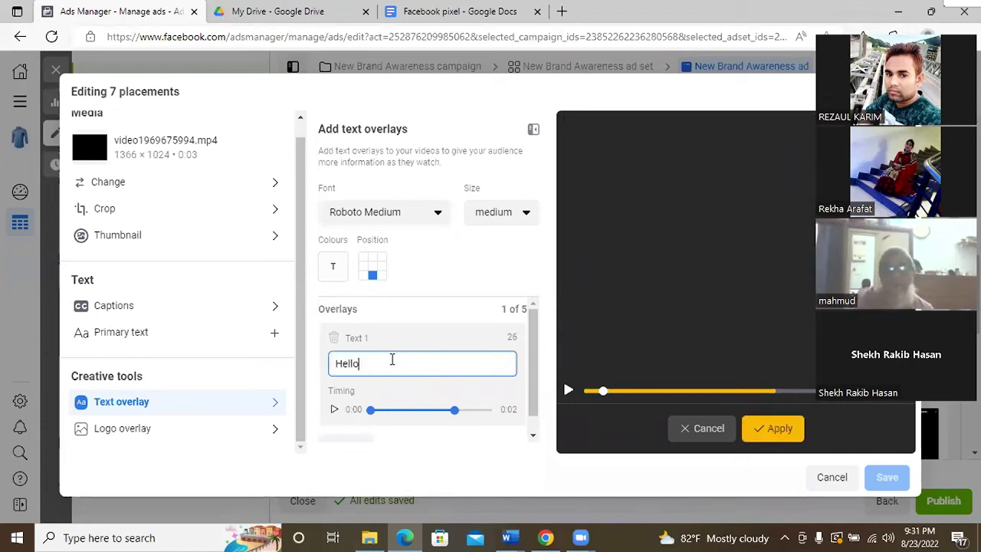
type("how are ")
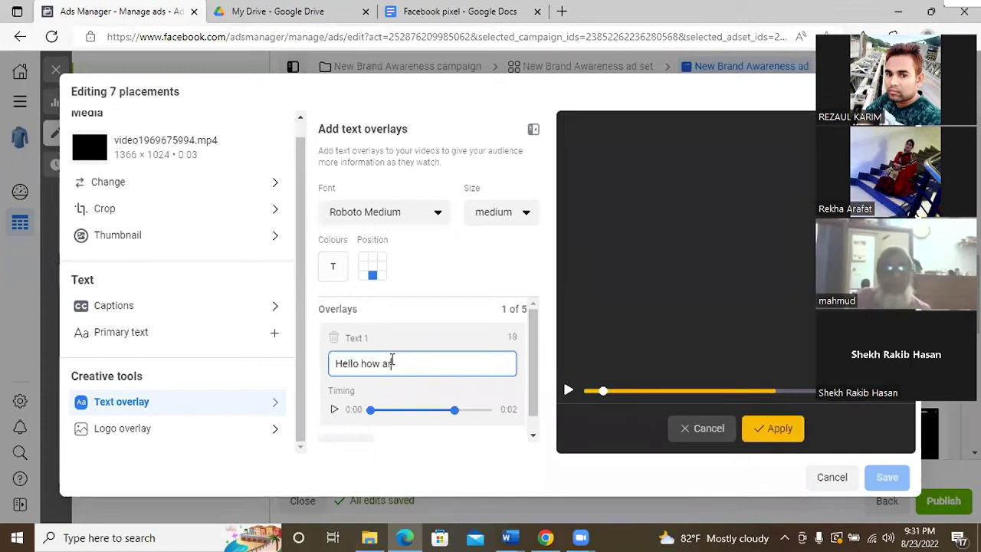
type("you")
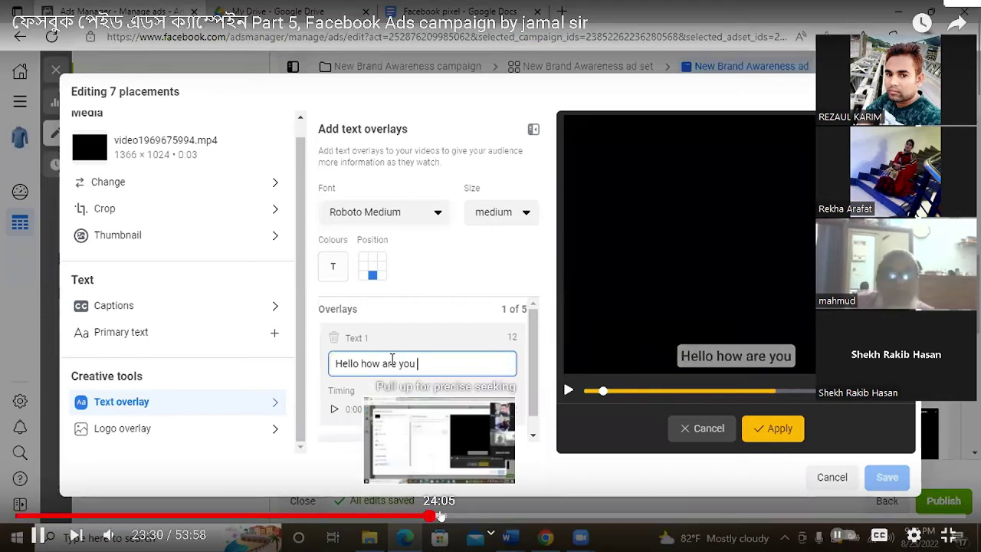
Skip the lesson playback ahead to 24:05 and on past the text overlay section
left_click(441, 514)
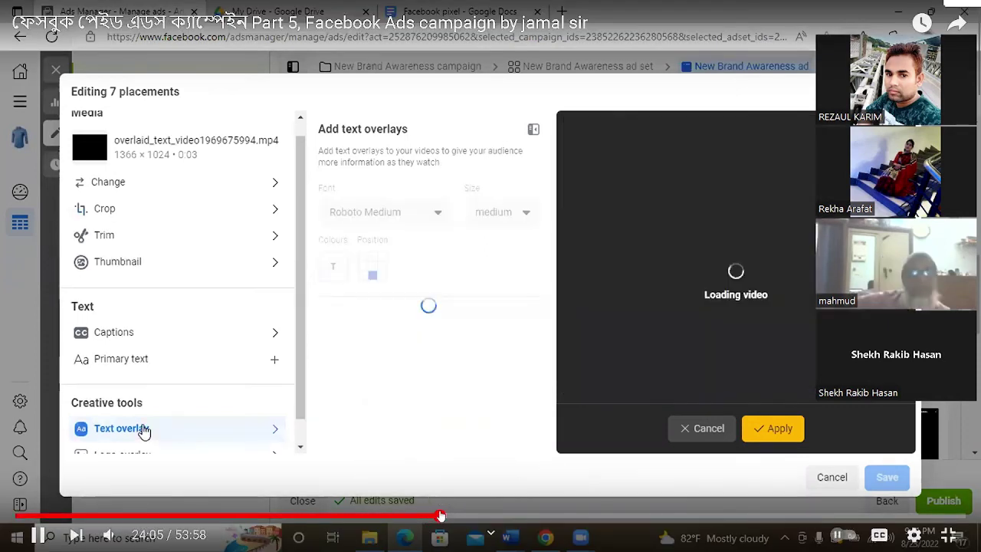
left_click_drag(441, 514, 458, 515)
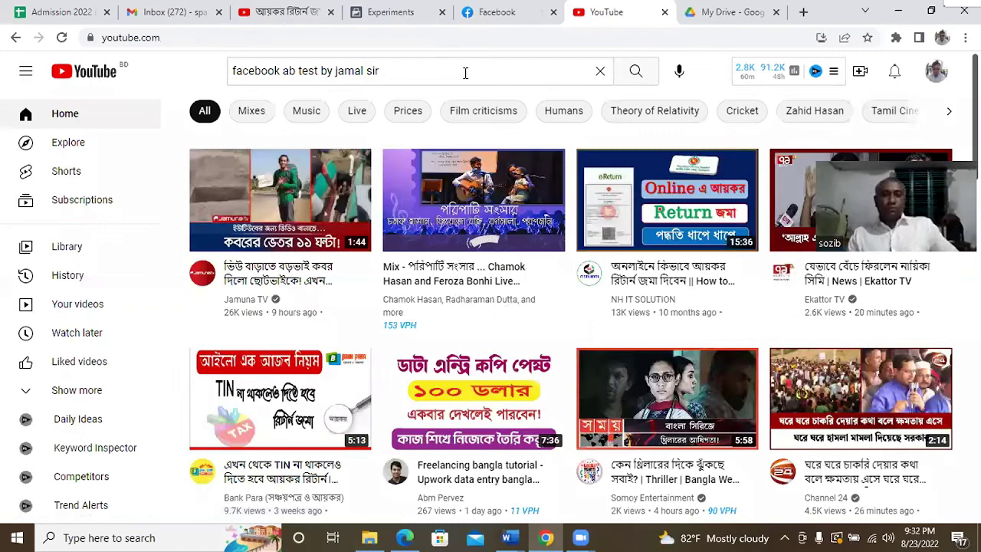
Check the Facebook page, return to the YouTube home page and select the whole existing search query
left_click(496, 11)
left_click(605, 11)
triple_click(525, 72)
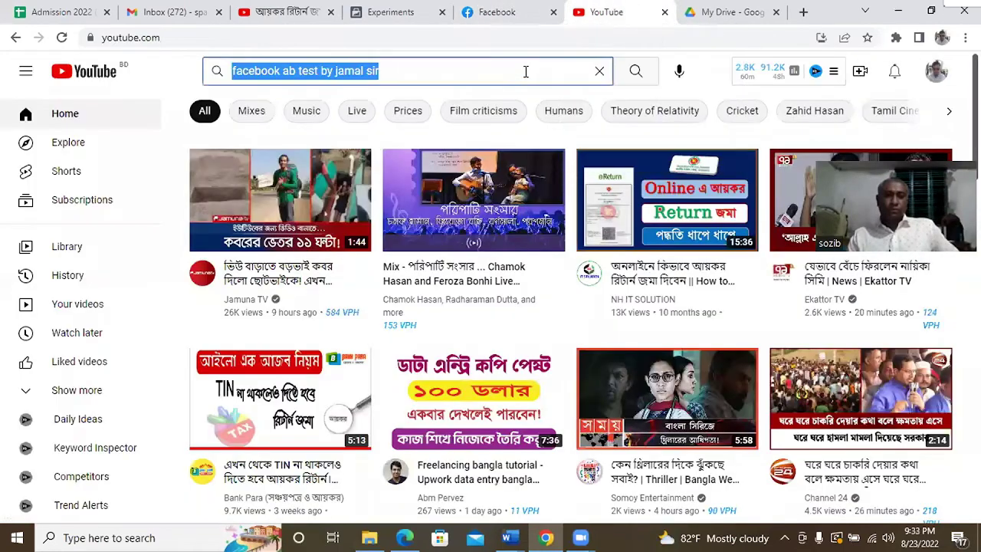
Search YouTube for video editing classes by the same instructor named in the existing query
left_click(420, 99)
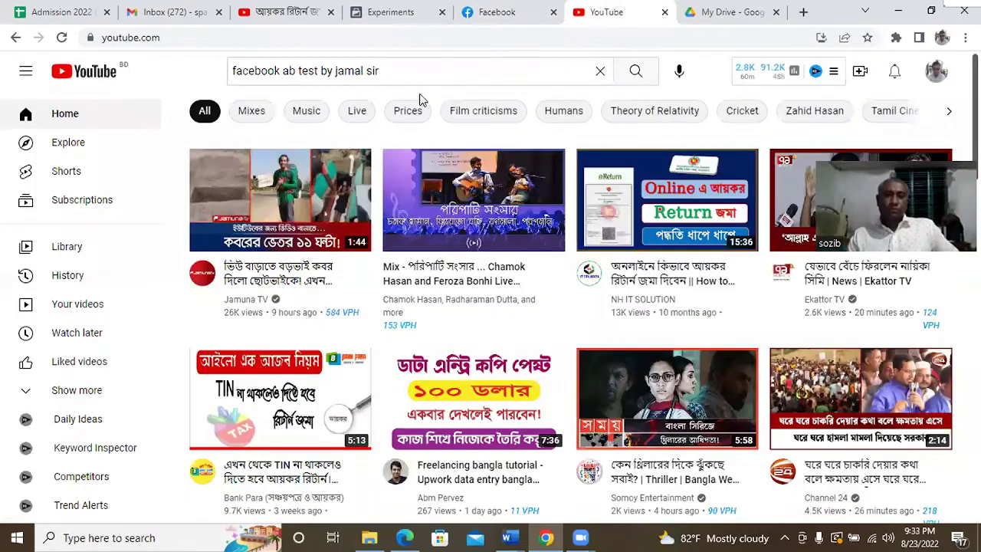
triple_click(352, 70)
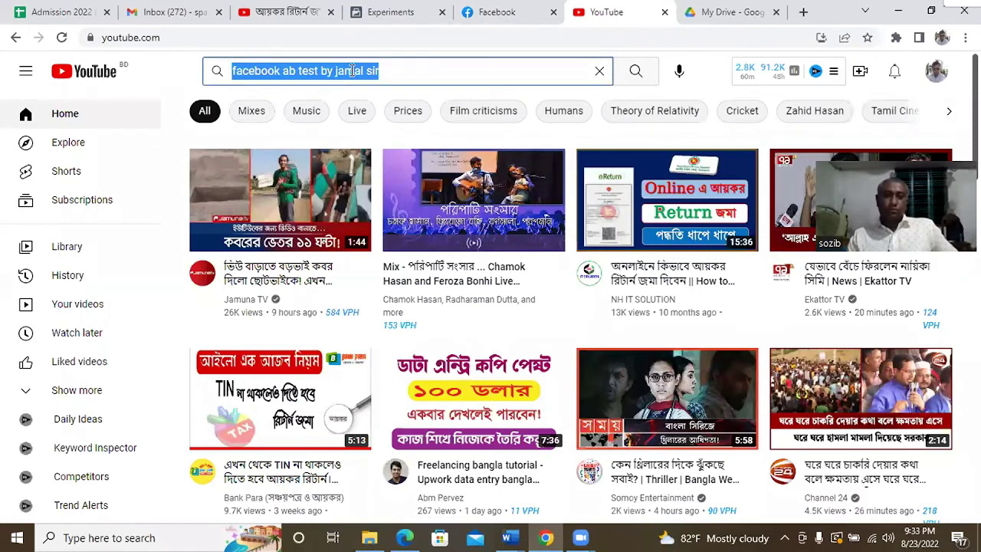
type("vid")
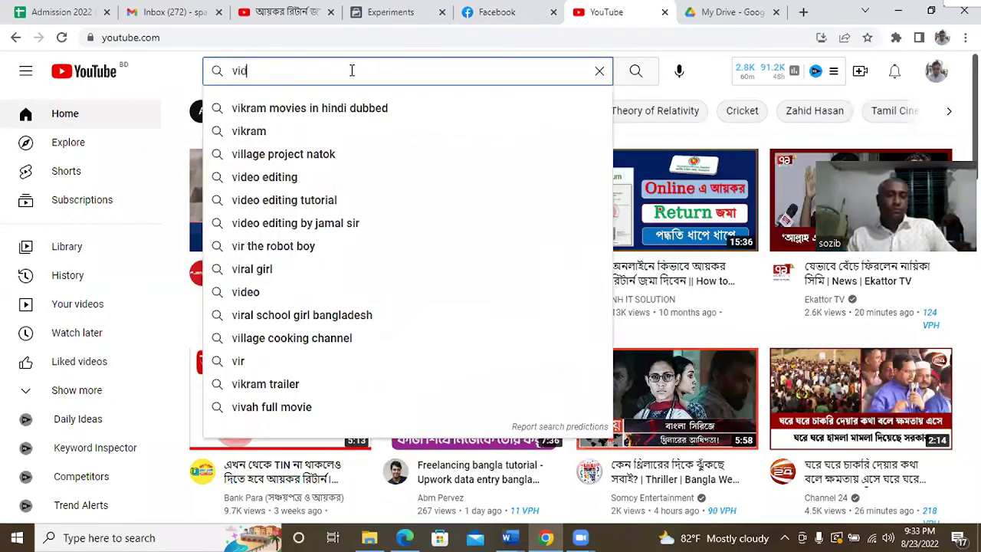
type("eo editi")
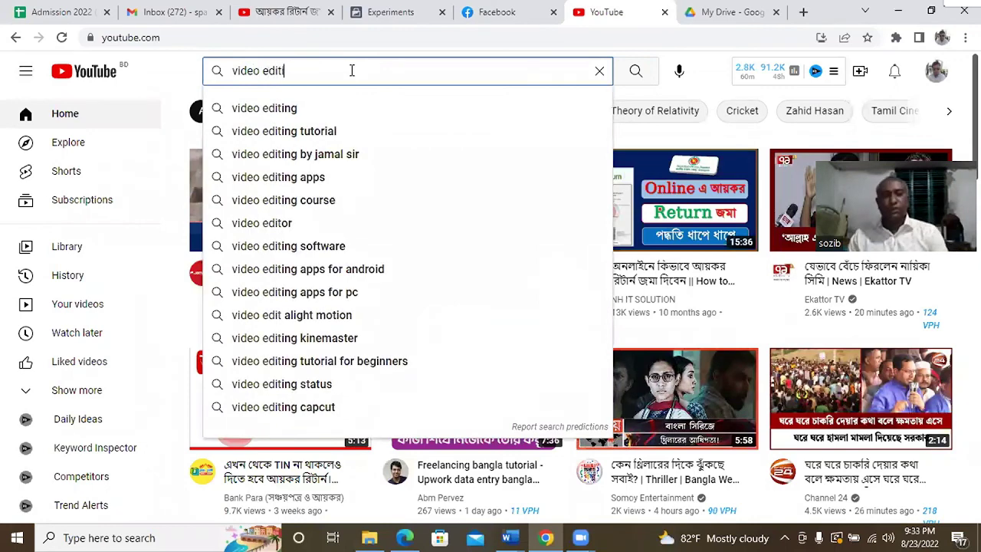
type("ng by ja")
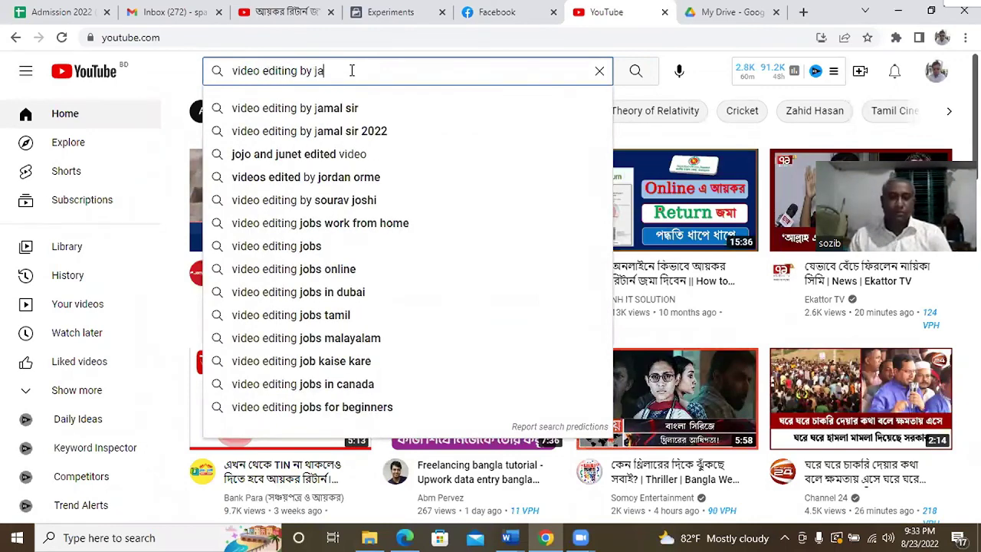
type("mal")
type("sir")
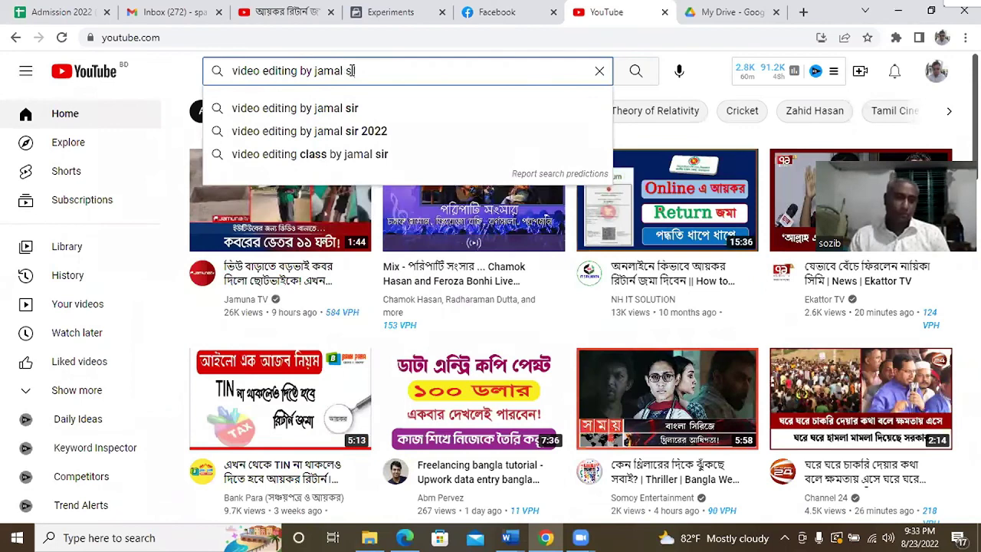
key("Return")
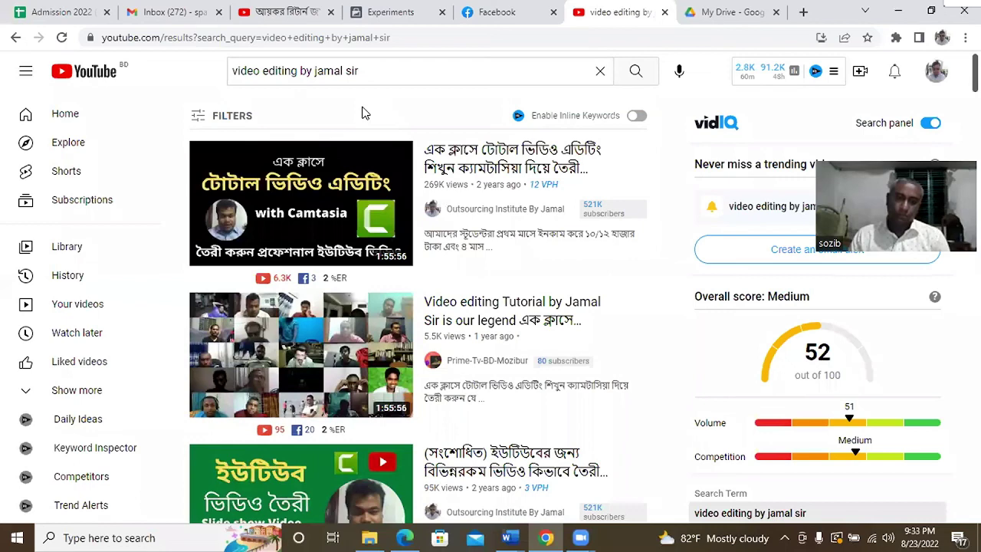
mouse_move(475, 177)
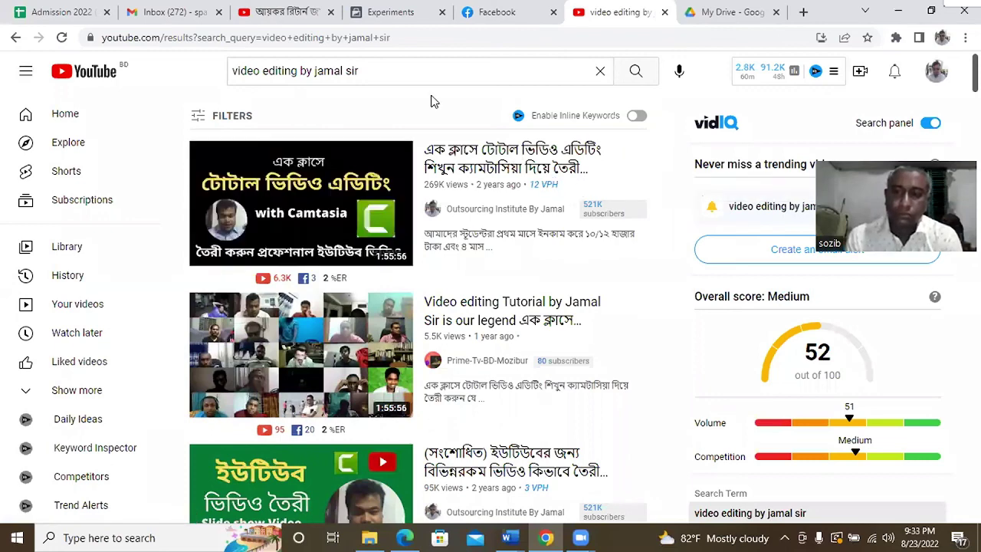
mouse_move(502, 168)
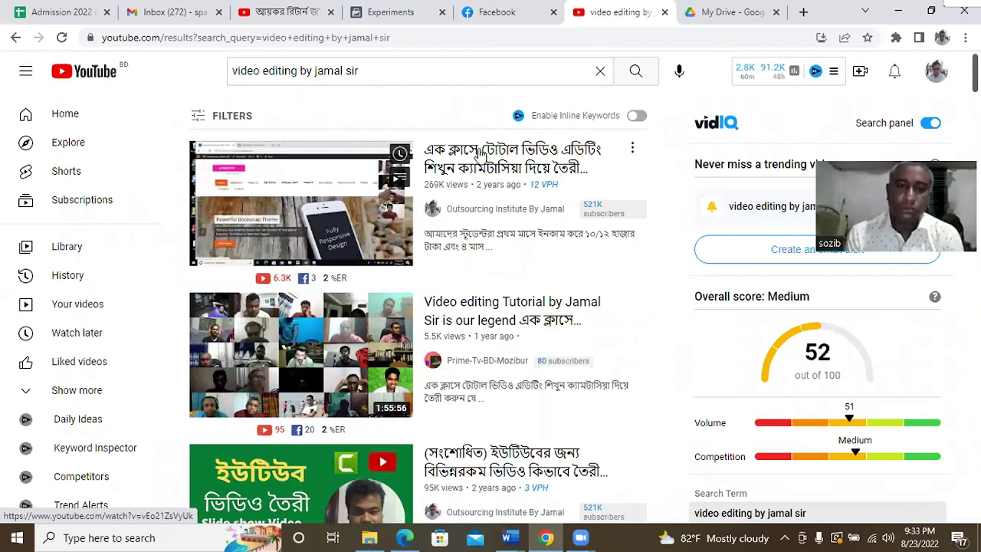
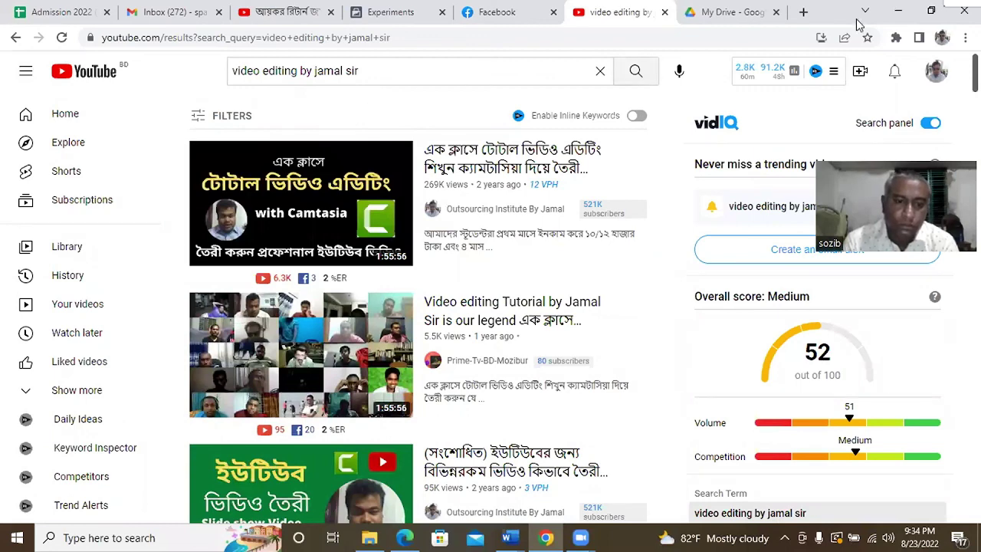
Open Google in a new browser tab and search for "video editing online"
left_click(802, 13)
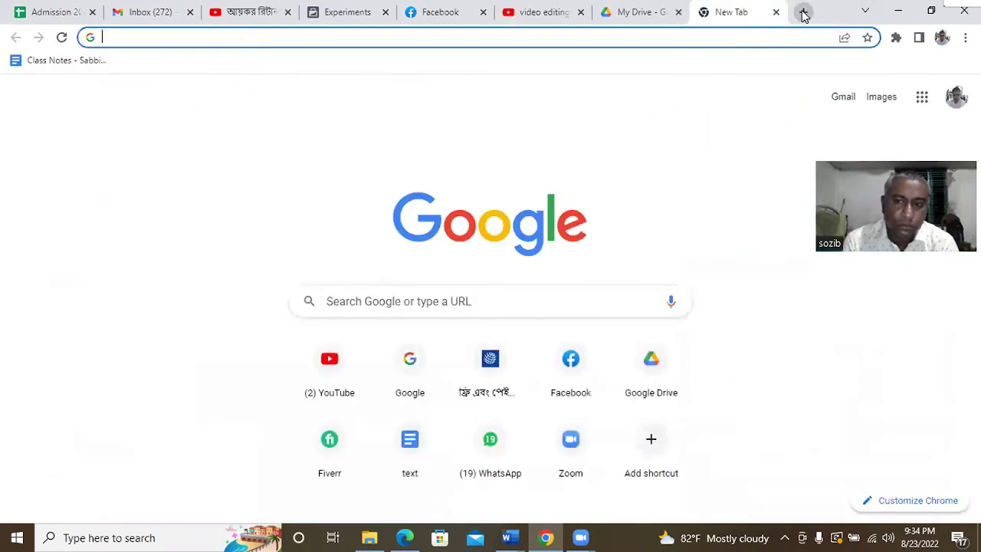
type("google.com")
key("Return")
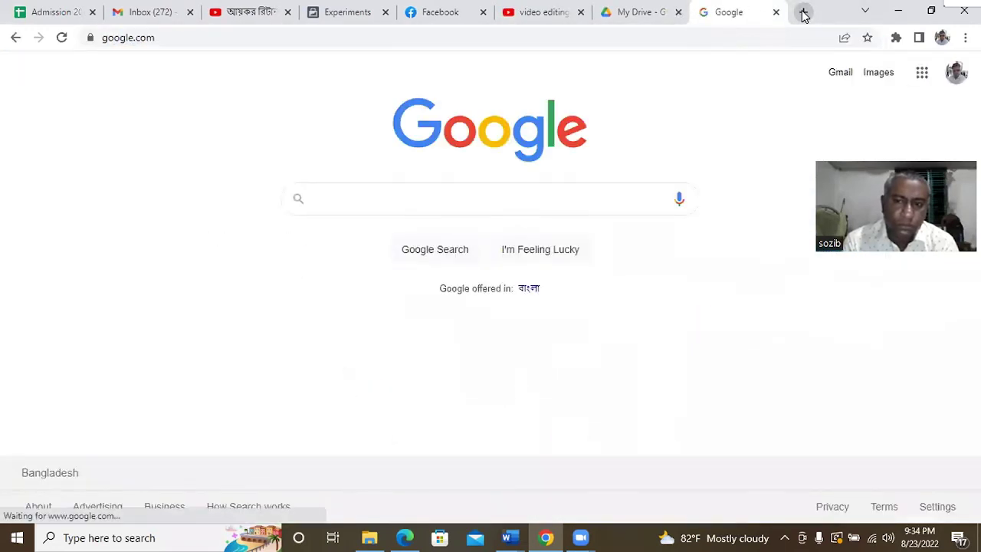
type("video")
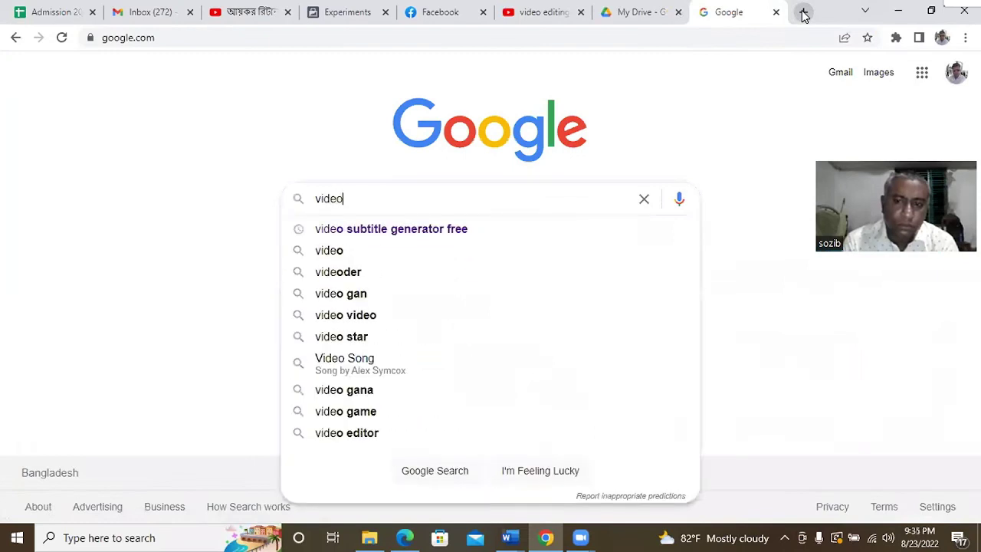
type(" editing")
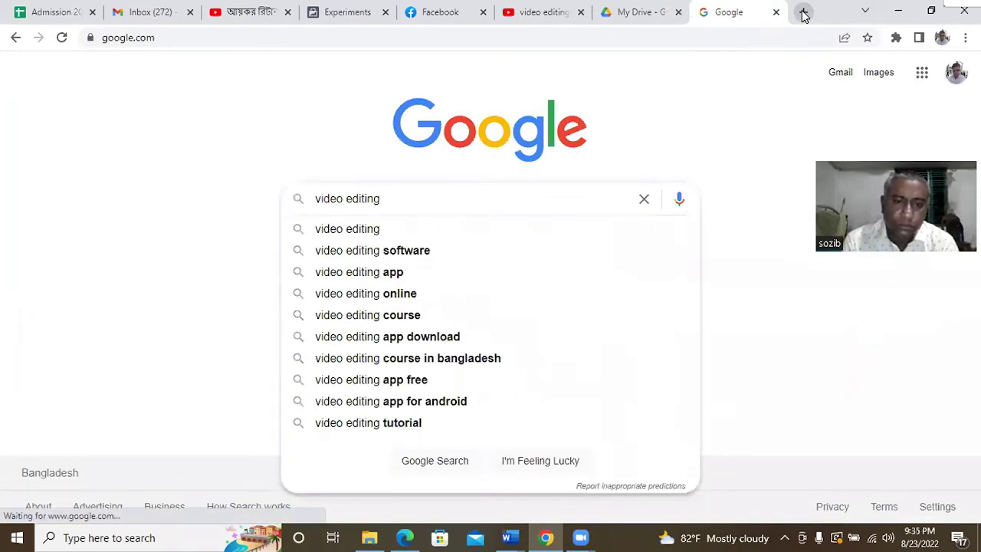
type(" online")
key("Return")
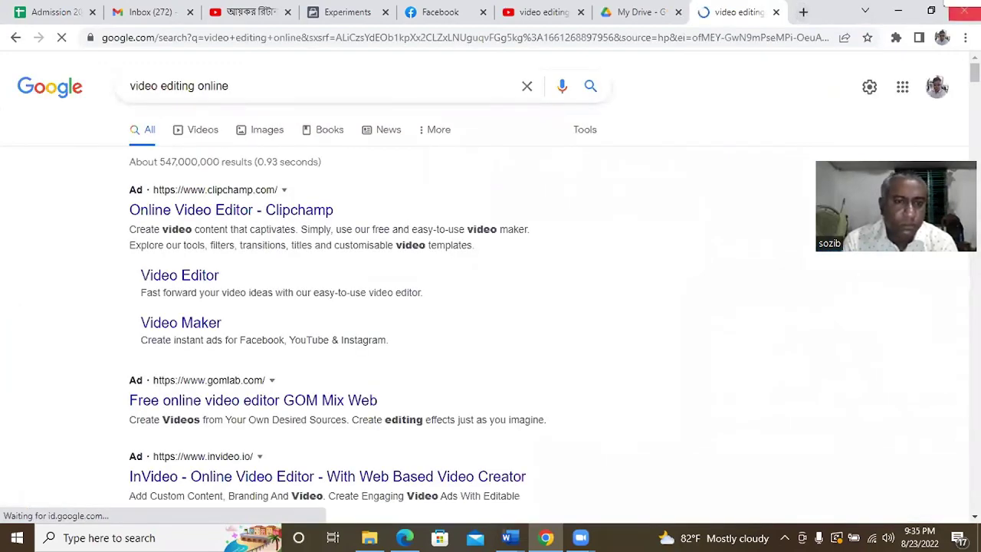
Open the Kapwing online video editor from the search results and start editing in its studio
scroll(539, 247, "down", 5)
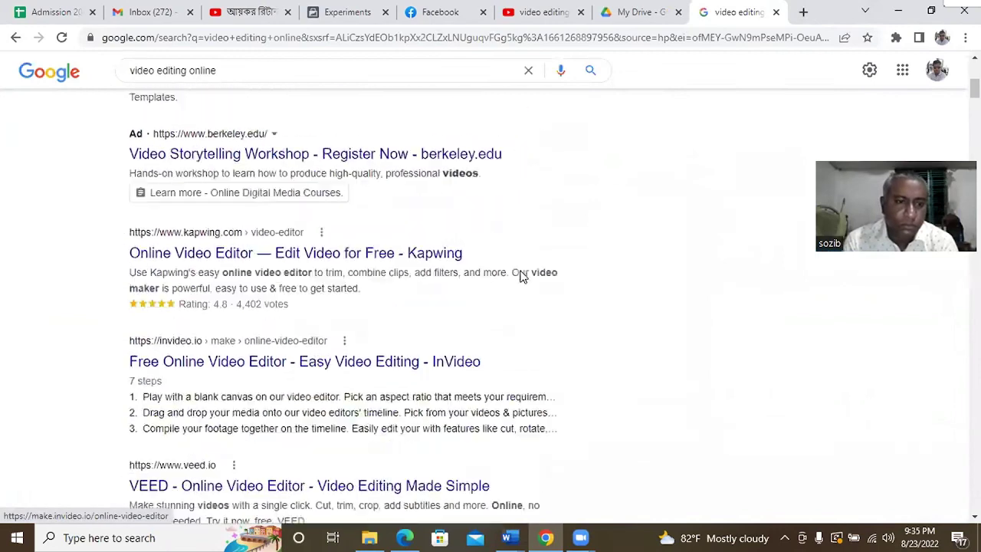
left_click(344, 239)
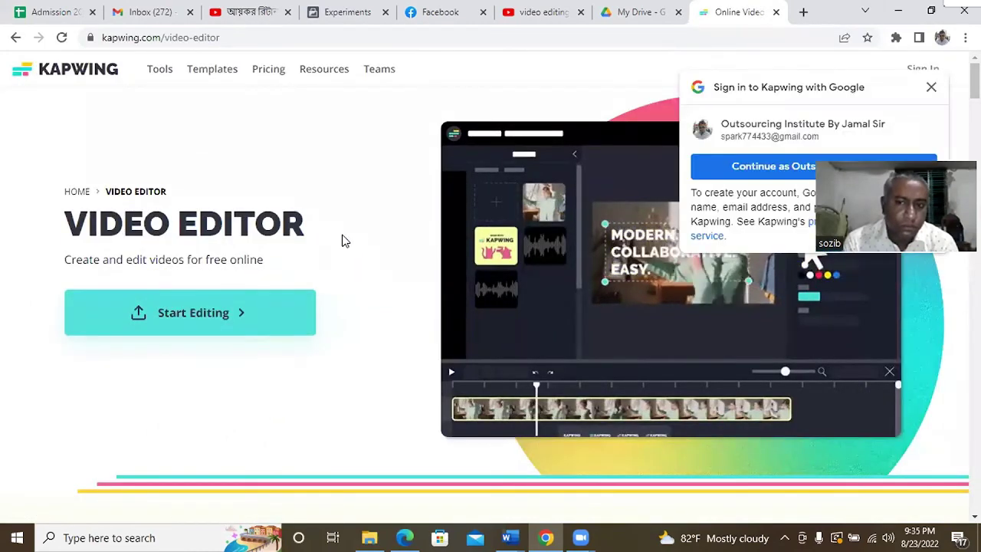
left_click(932, 88)
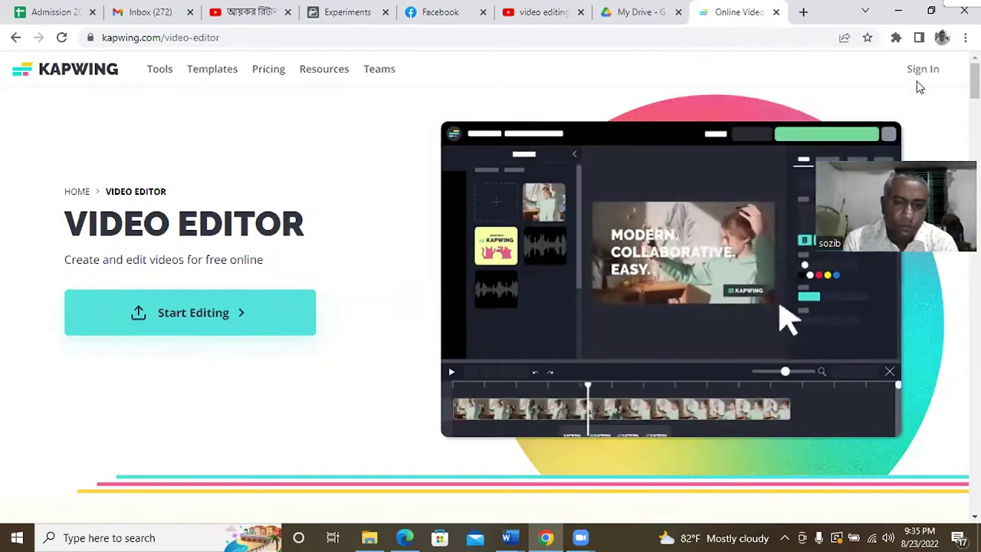
left_click(175, 317)
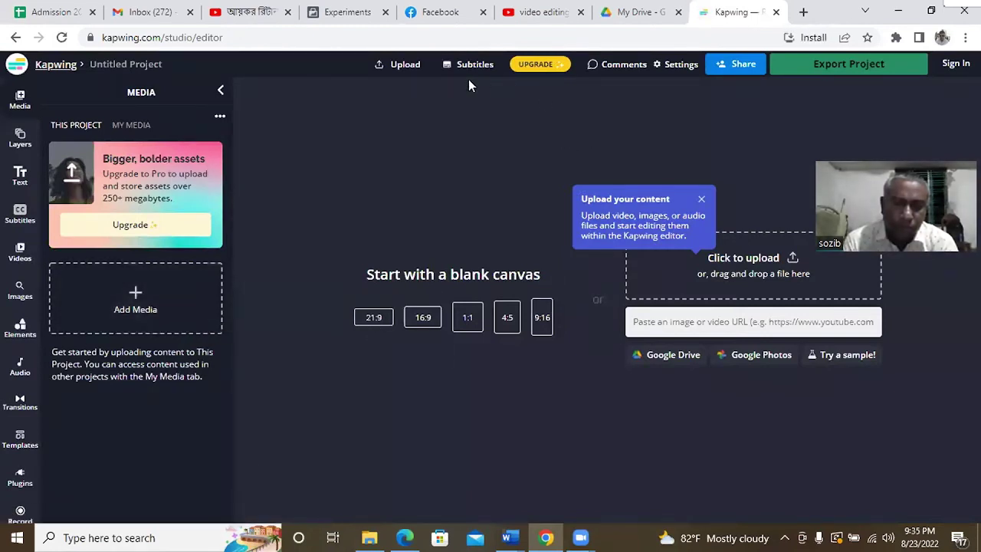
left_click(401, 71)
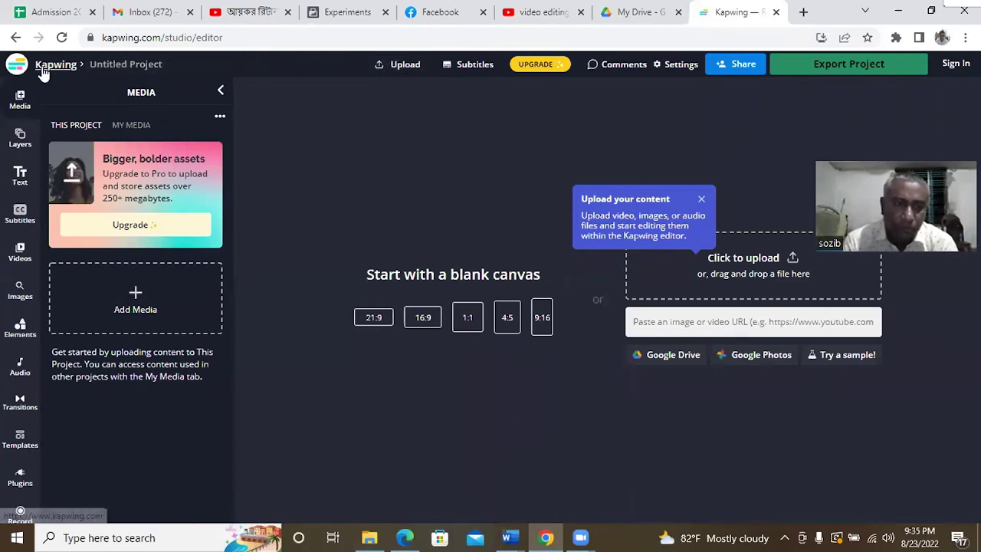
mouse_move(484, 510)
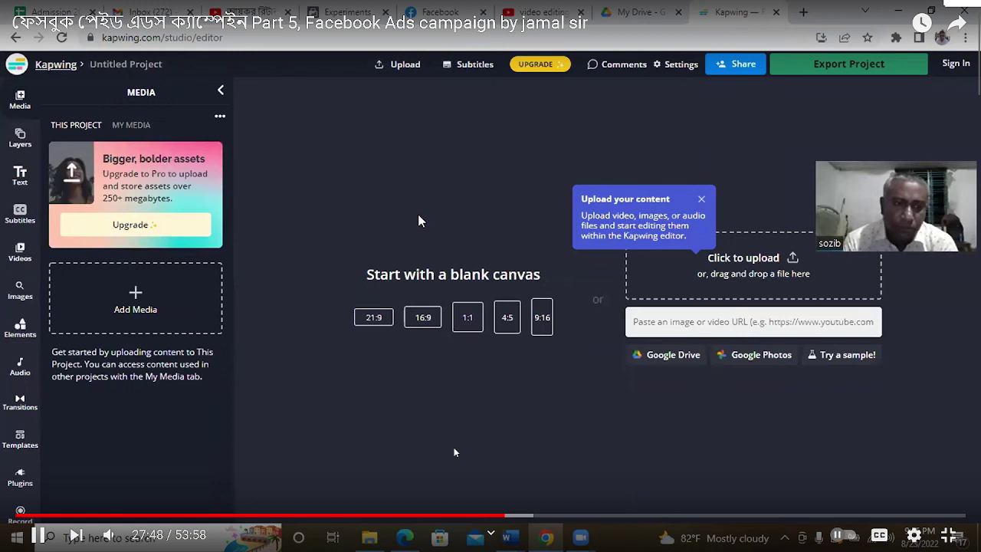
left_click(499, 518)
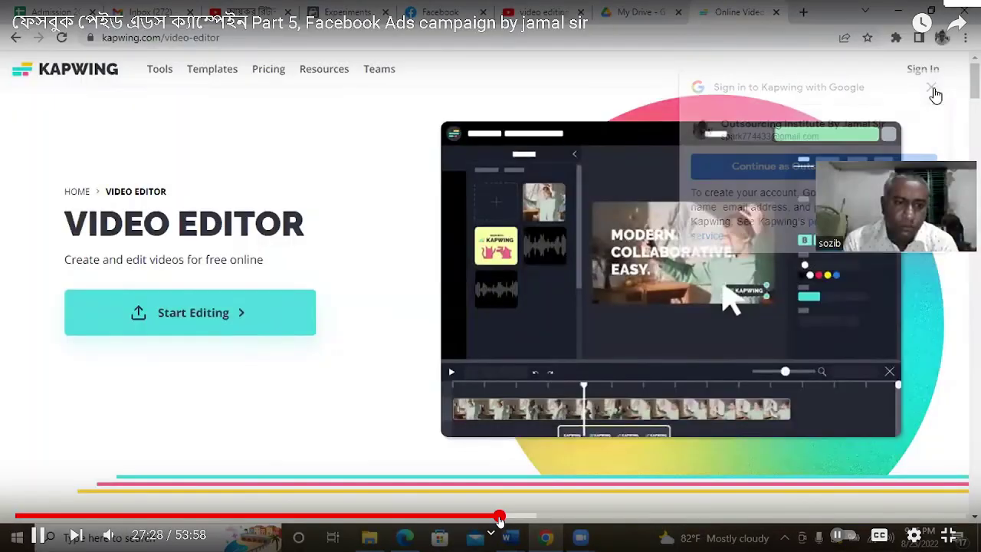
left_click(497, 519)
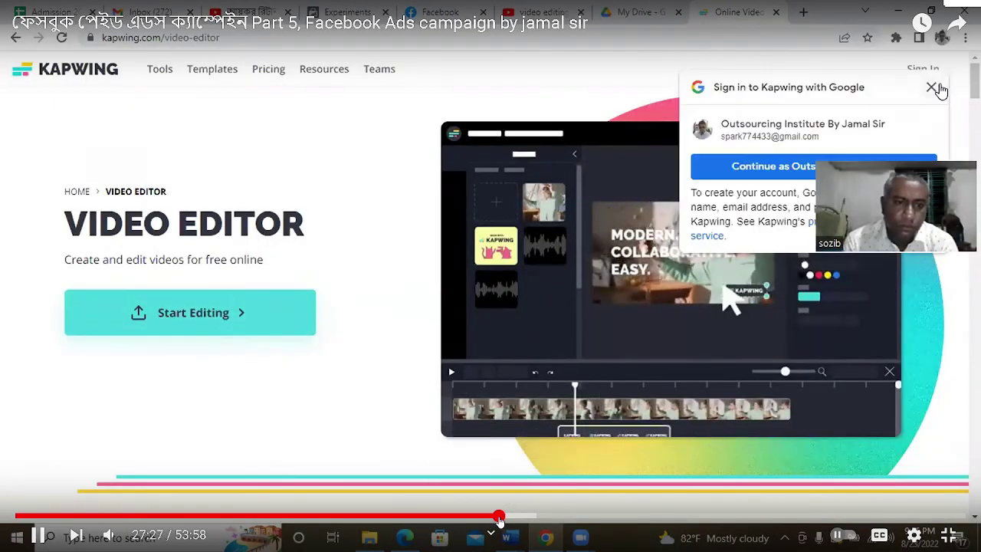
left_click_drag(497, 518, 494, 523)
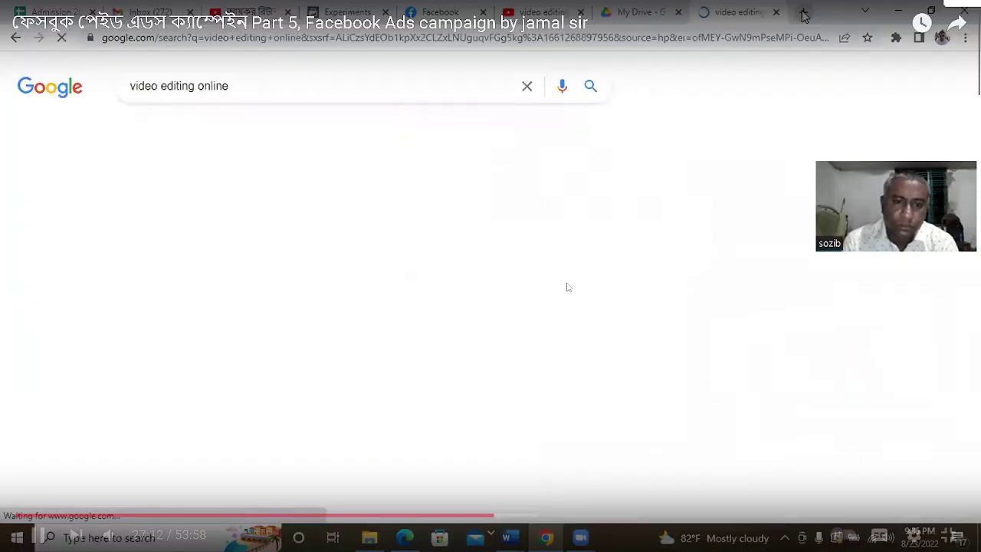
left_click(563, 308)
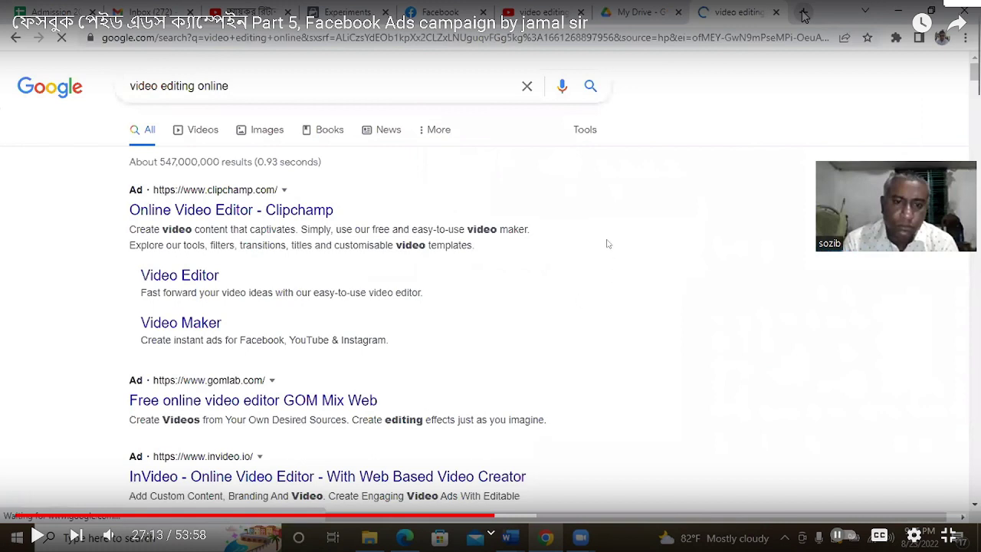
left_click(575, 297)
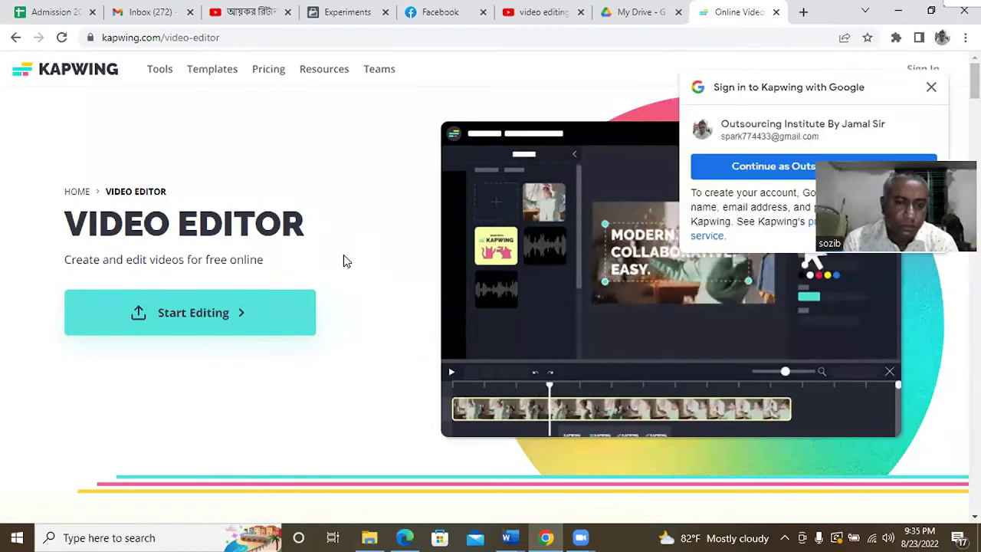
Enter the Kapwing studio from its Video Editor page, dismissing the Google sign-in prompt and the upload tip
left_click(932, 88)
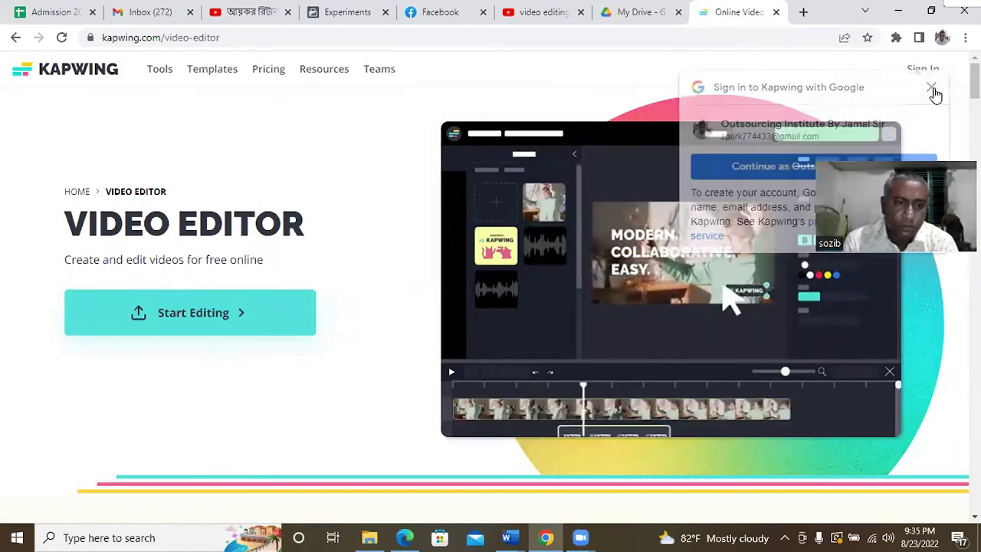
left_click(173, 326)
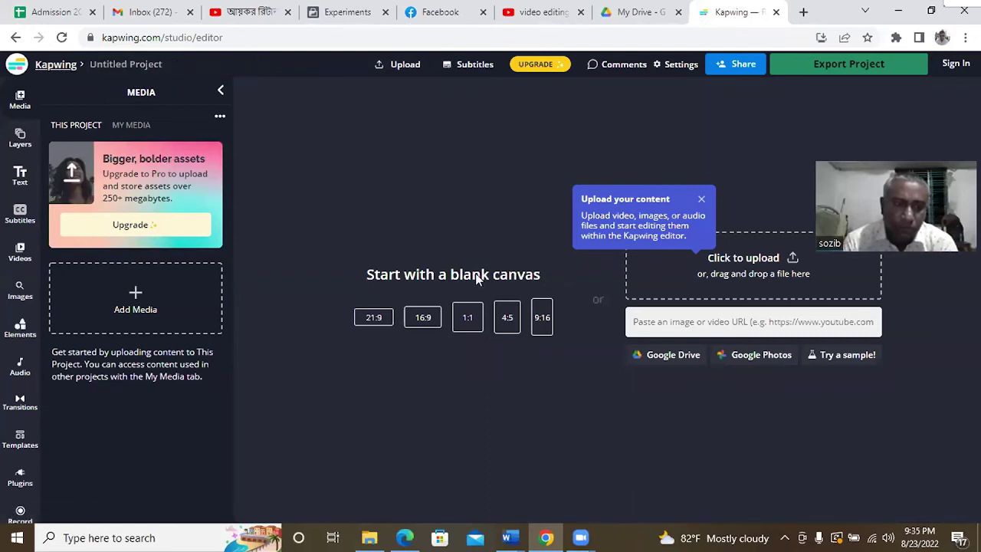
left_click(701, 199)
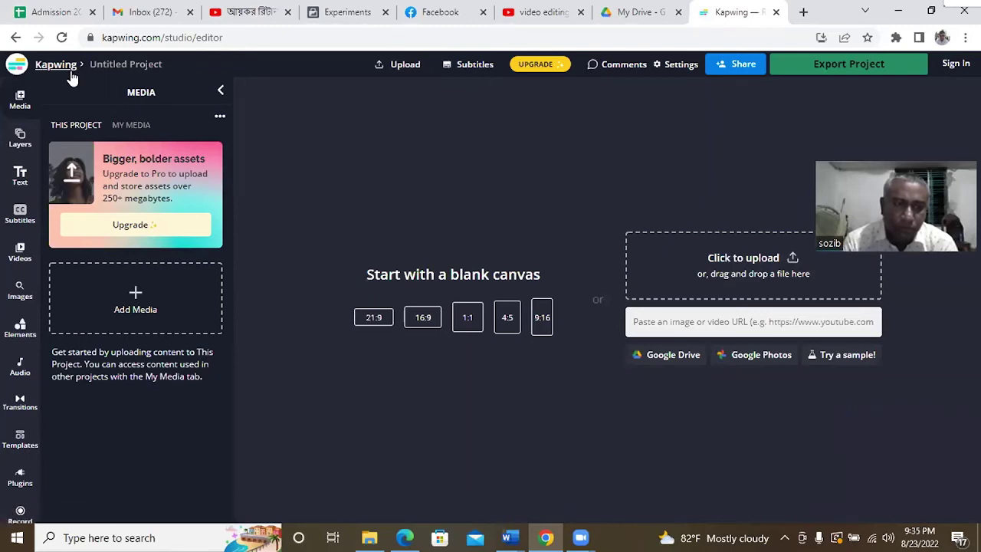
left_click(519, 11)
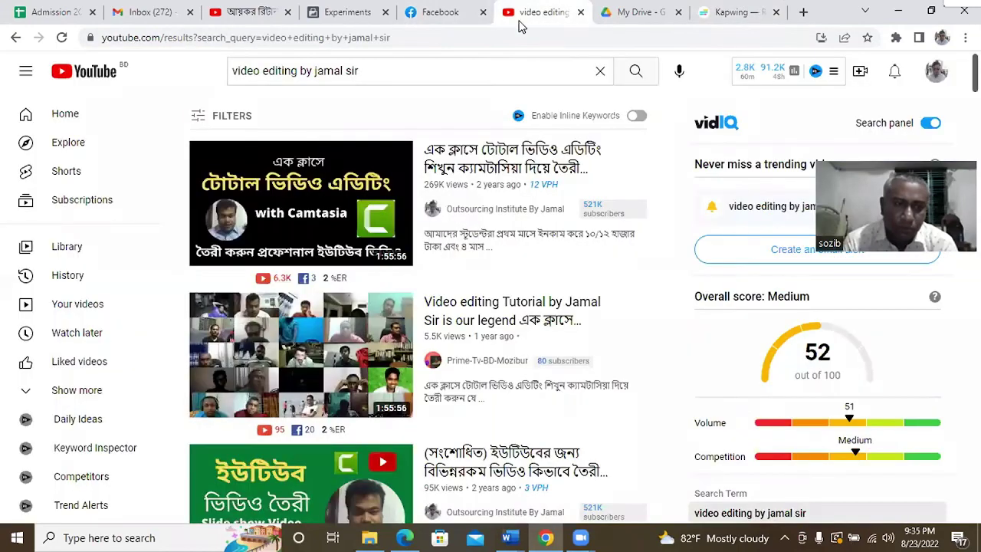
left_click_drag(498, 71, 149, 74)
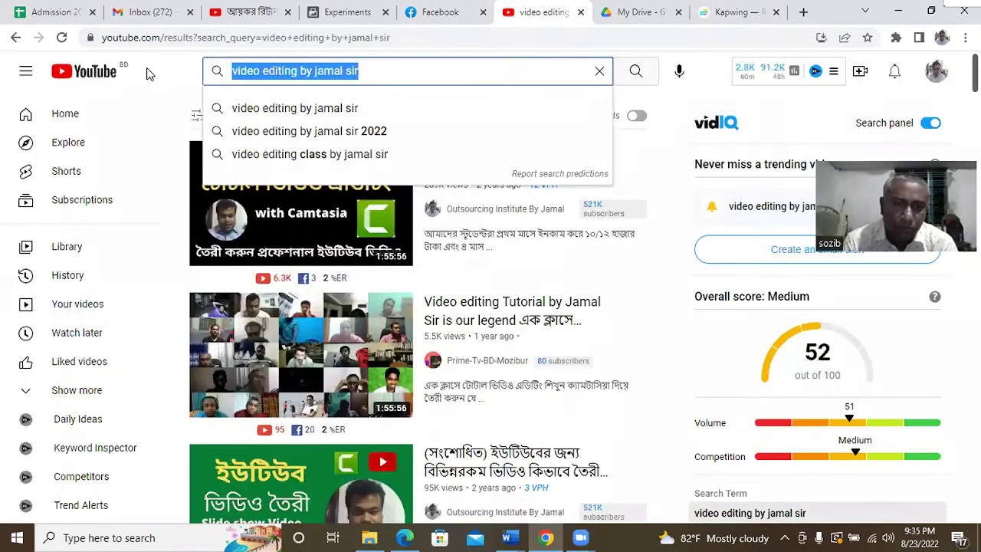
Open Google in another new browser tab and search for "kapwing video editor"
left_click(803, 12)
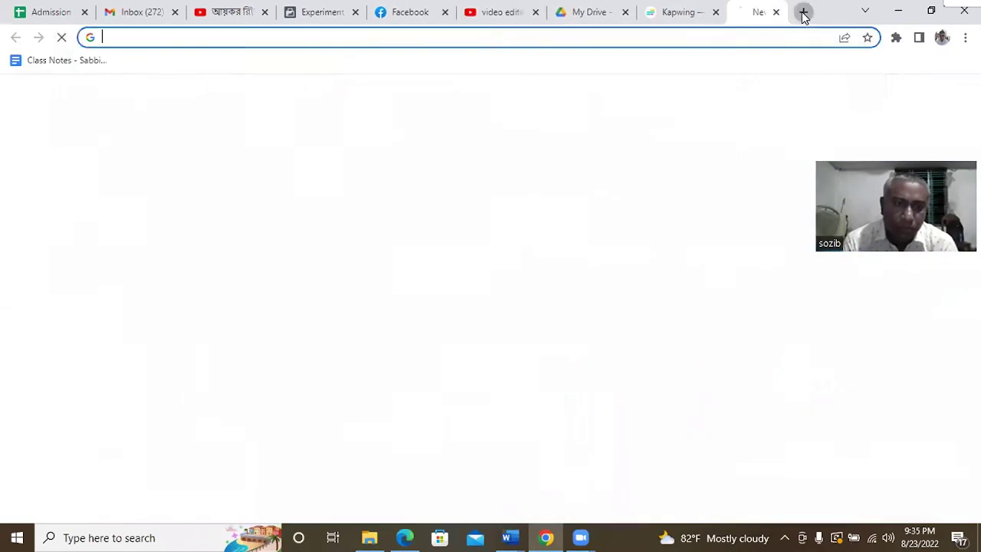
type("g")
key("Return")
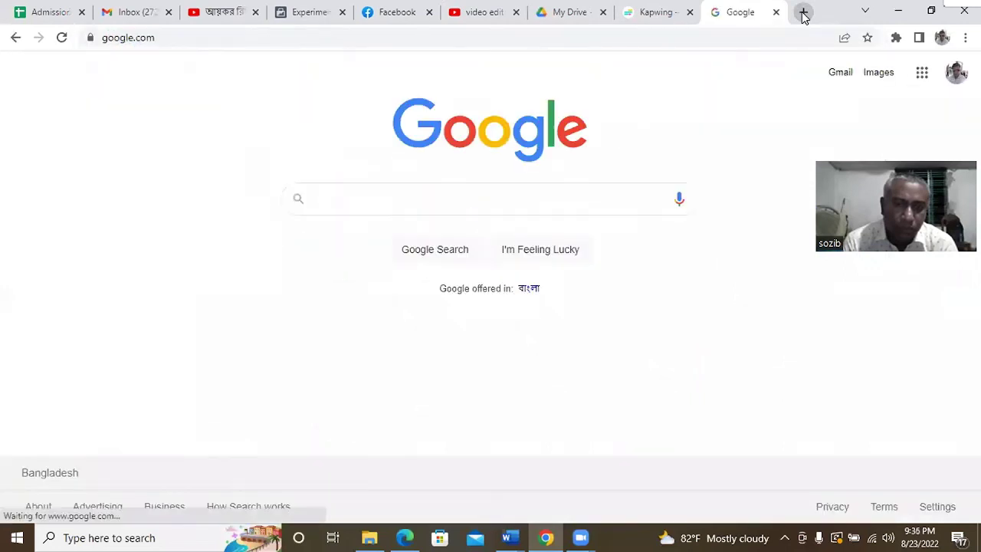
type("kapwin")
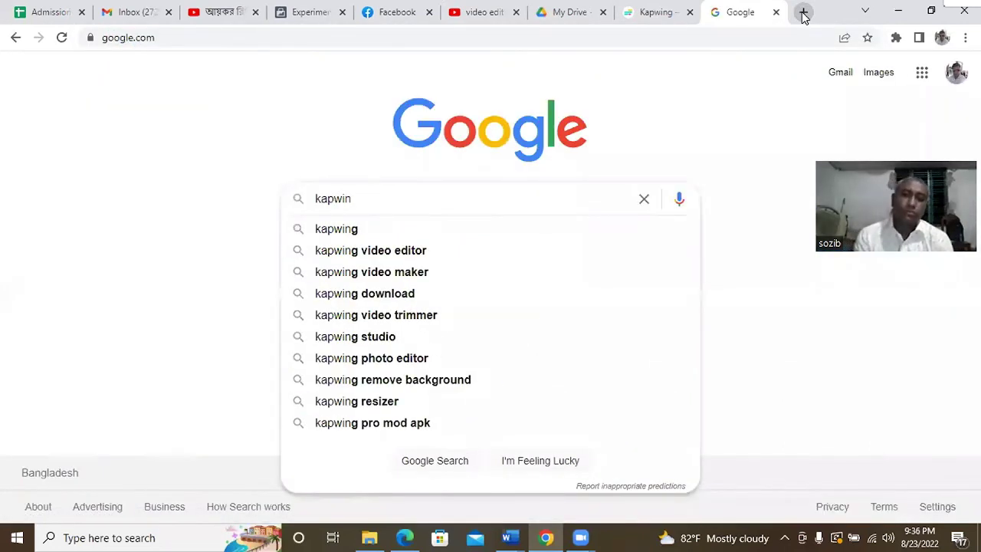
left_click(452, 253)
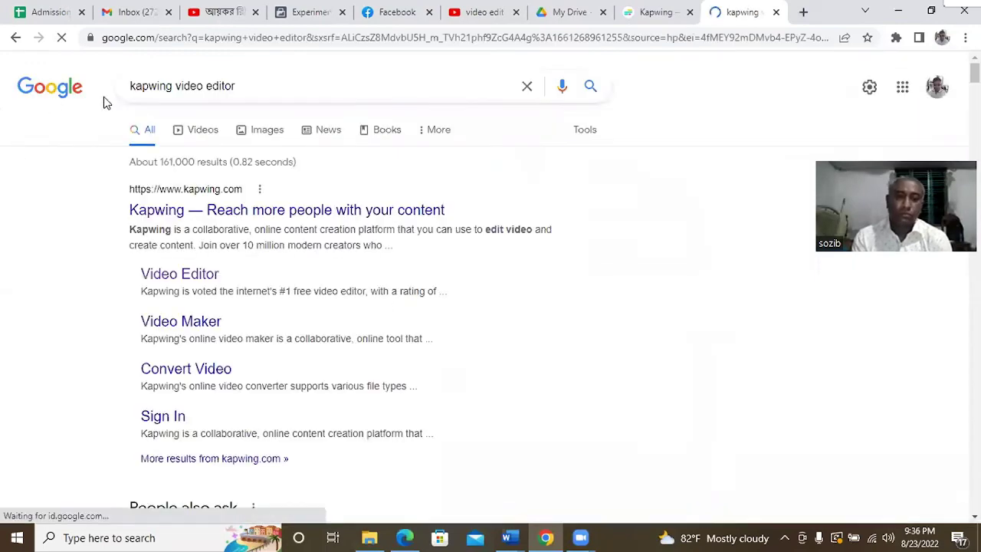
Filter the "kapwing video editor" search to video results and look through the Kapwing videos and tutorials
left_click(184, 131)
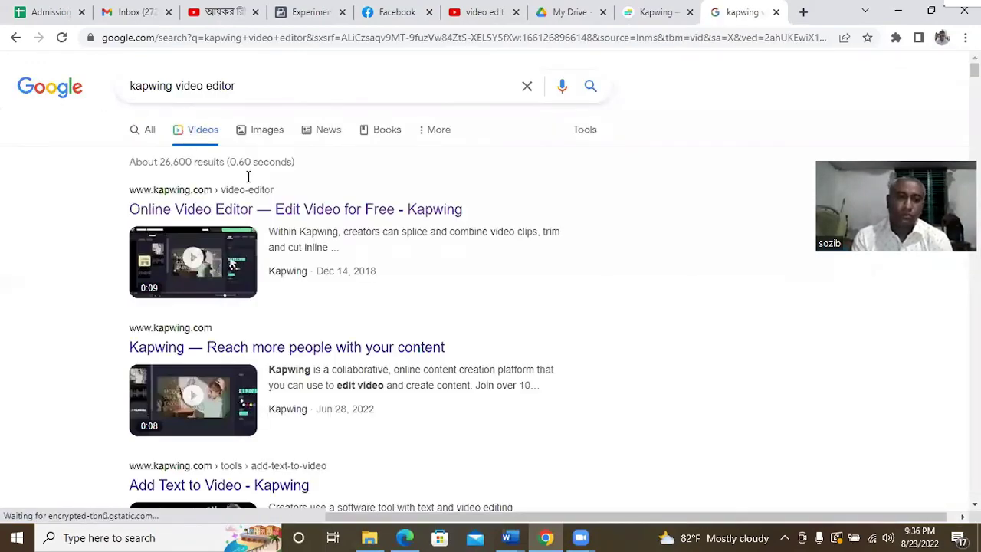
scroll(458, 268, "down", 2)
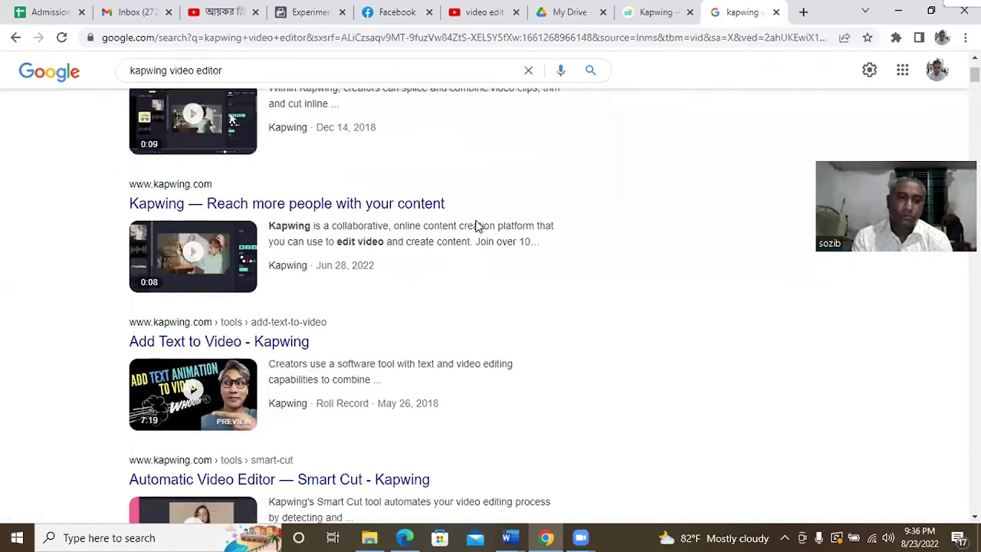
scroll(346, 288, "down", 2)
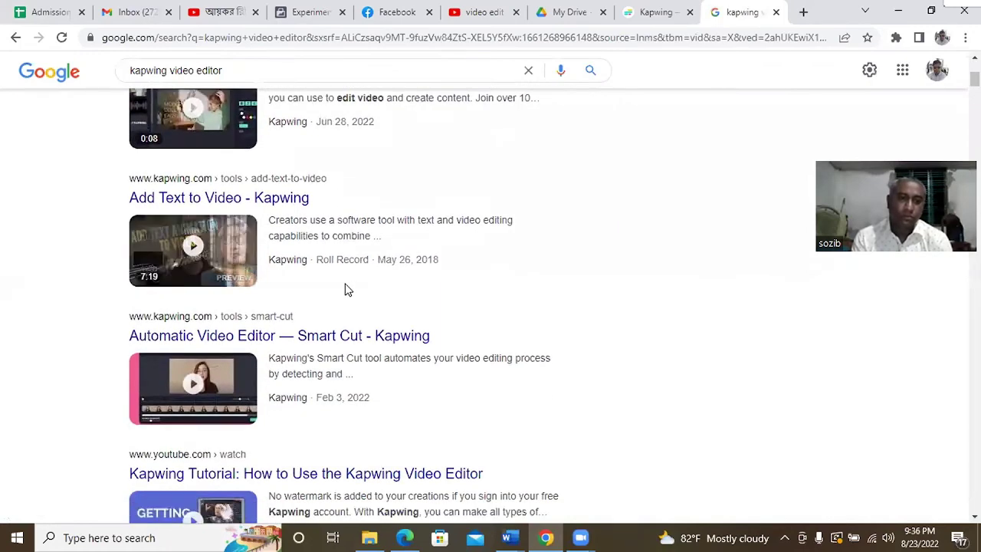
scroll(345, 288, "up", 3)
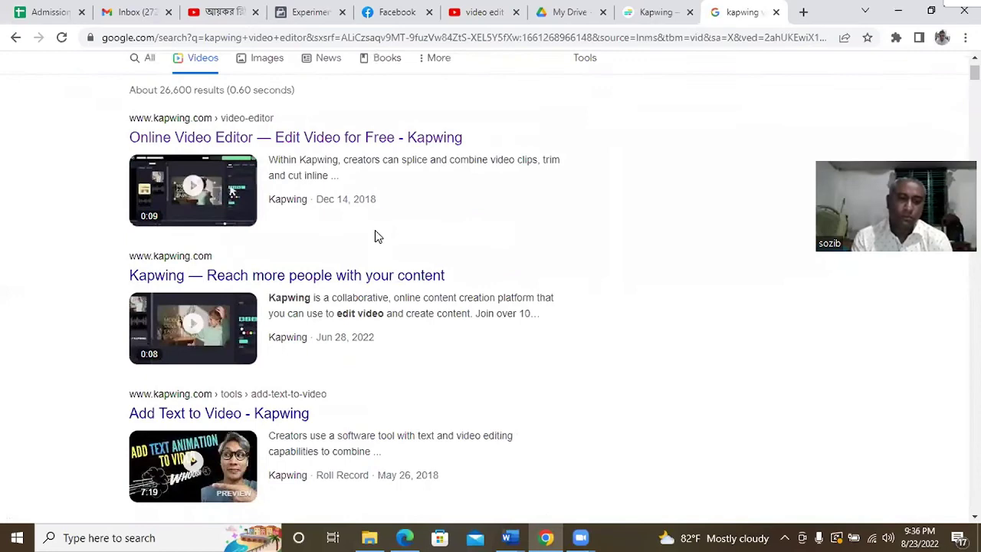
Review the YouTube search results on video editing, and return to the Kapwing video results on Google
left_click(483, 11)
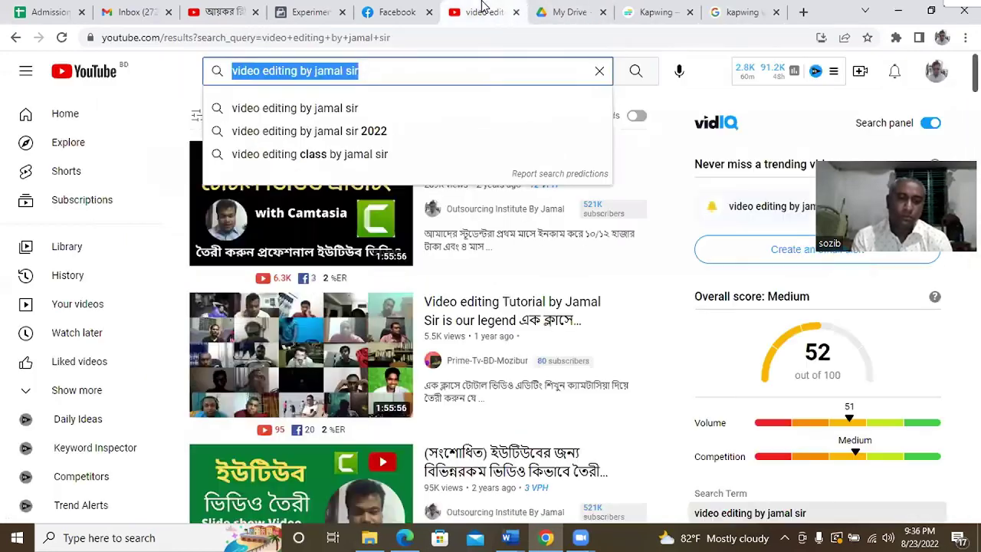
left_click(178, 70)
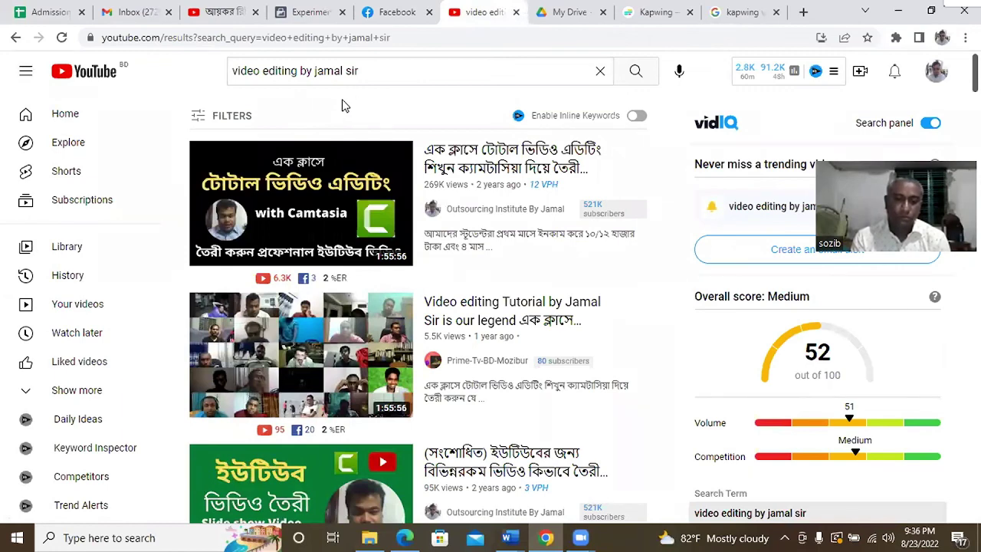
left_click(740, 11)
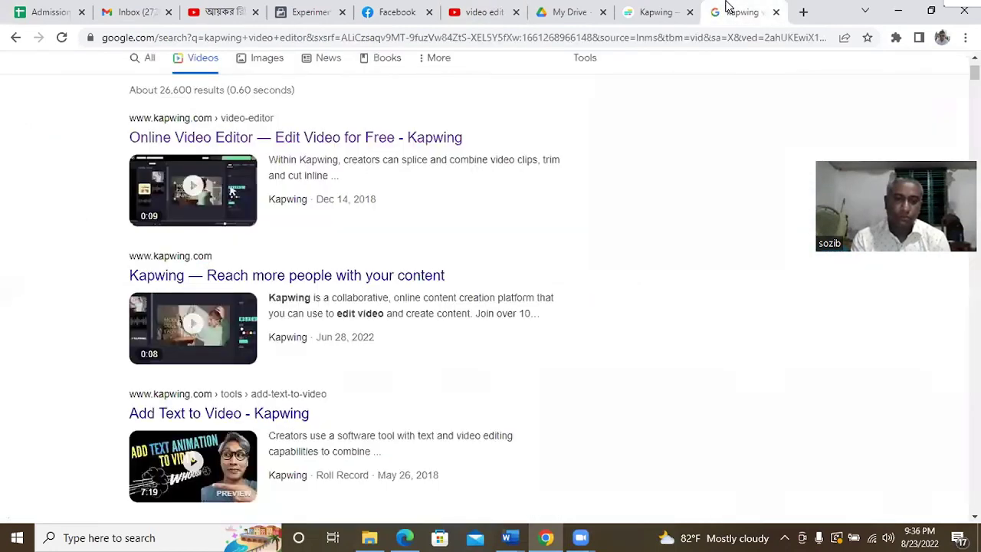
scroll(701, 99, "up", 1)
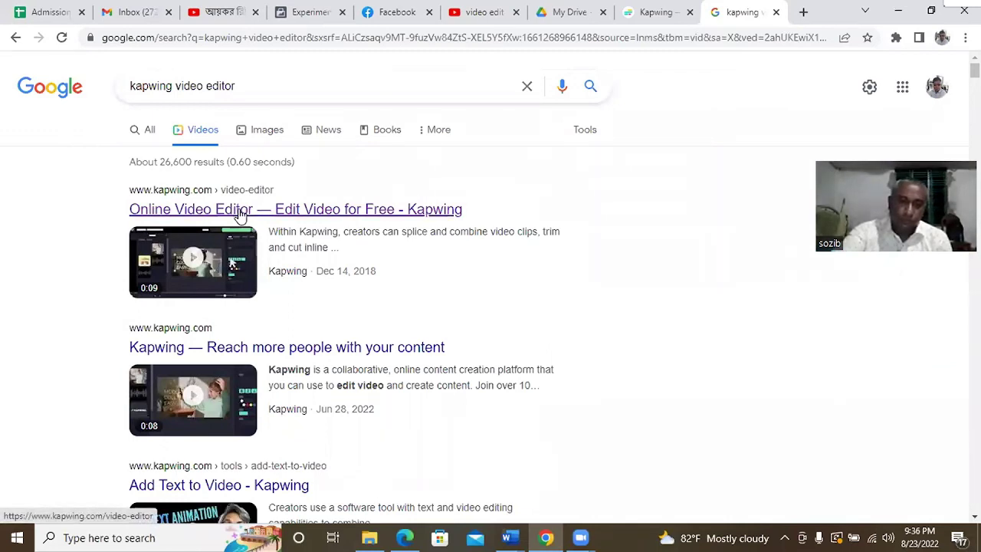
Show the web addresses of the Kapwing studio editor and of the Google video results for Kapwing
left_click(665, 10)
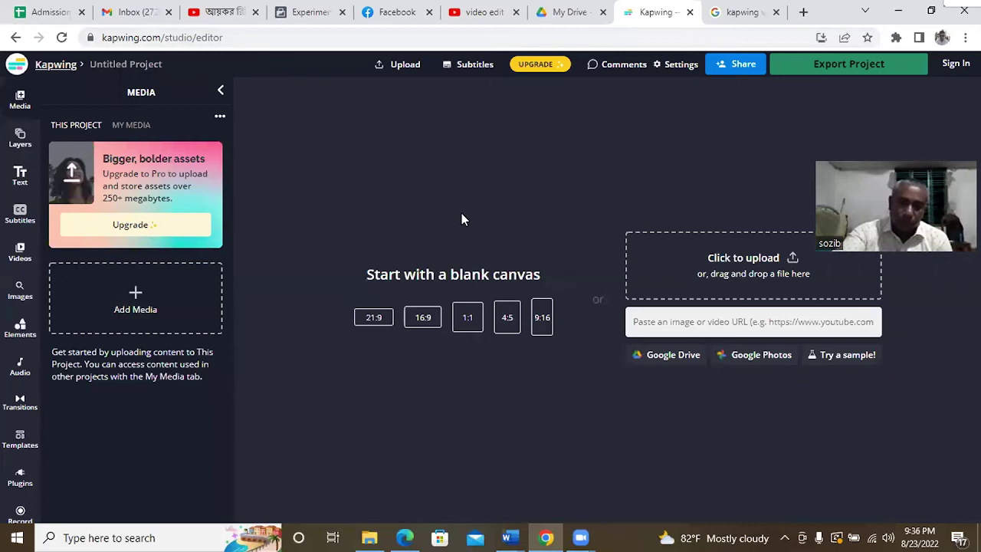
left_click(562, 38)
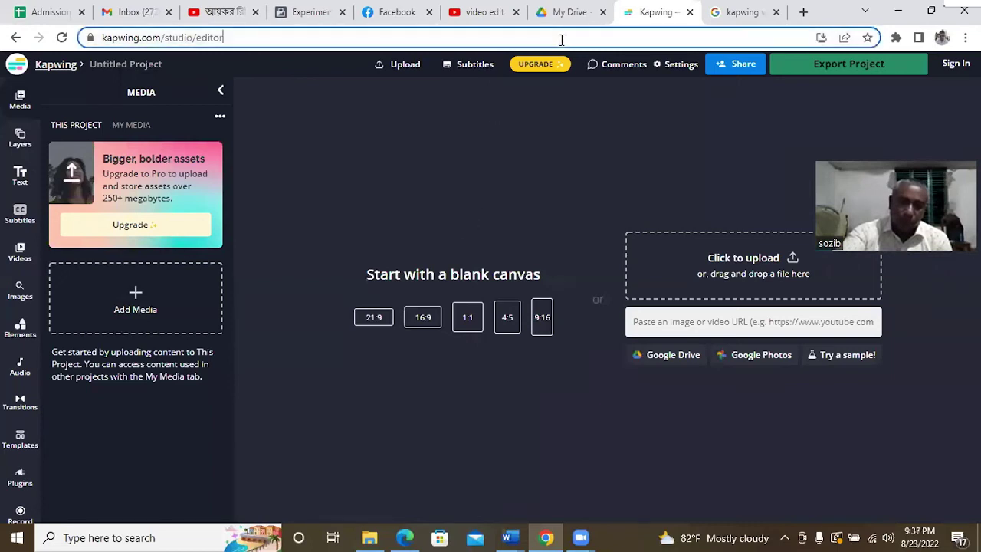
left_click(735, 12)
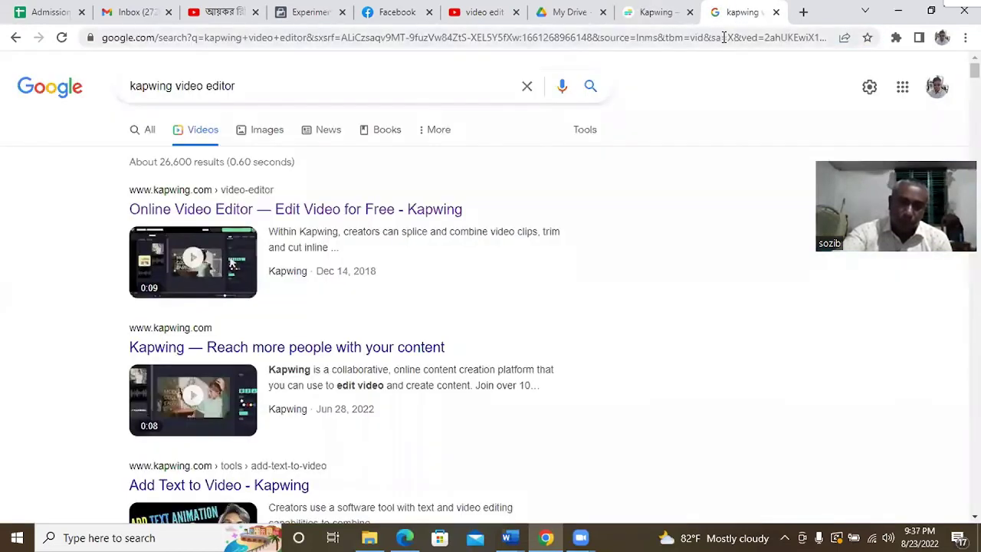
left_click(722, 37)
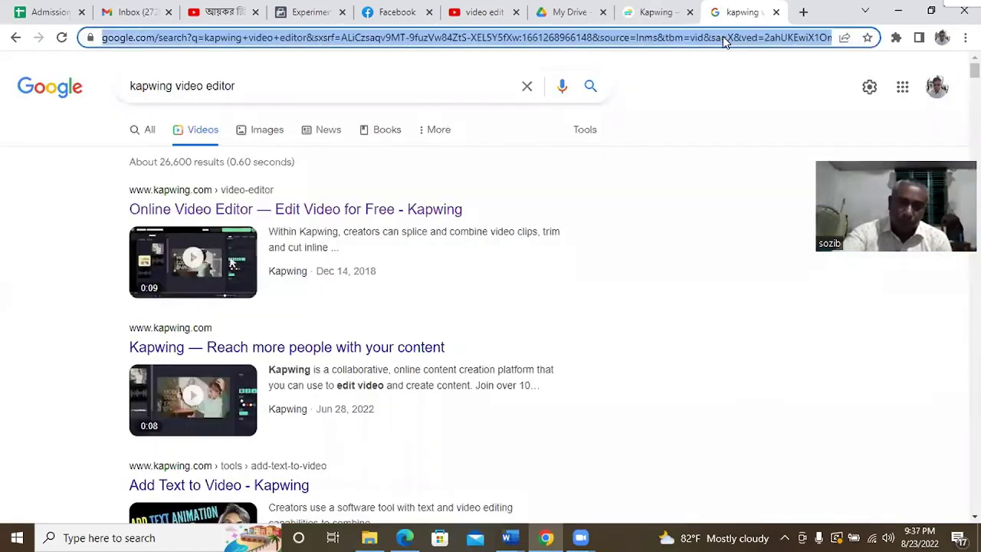
left_click(652, 73)
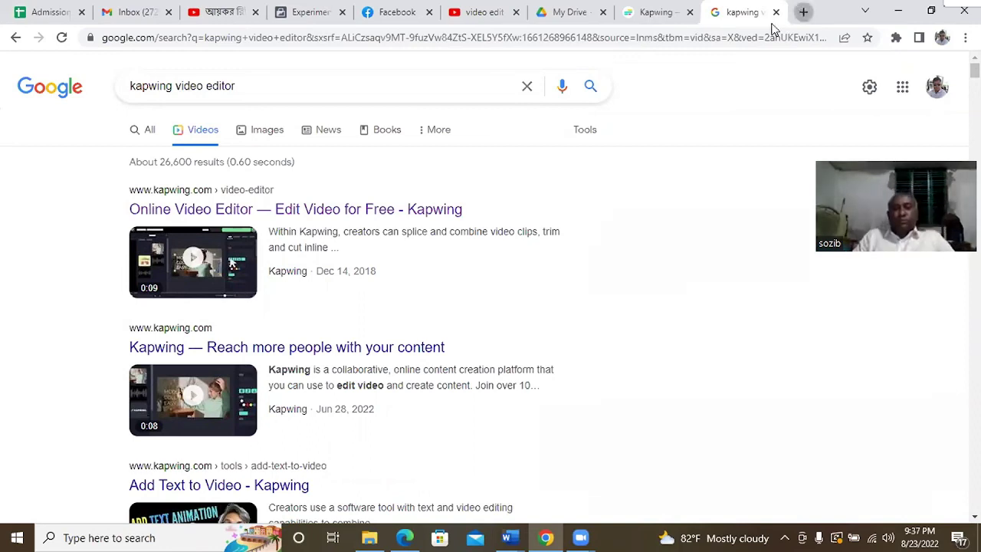
Open the Google home page in a new browser tab
left_click(802, 12)
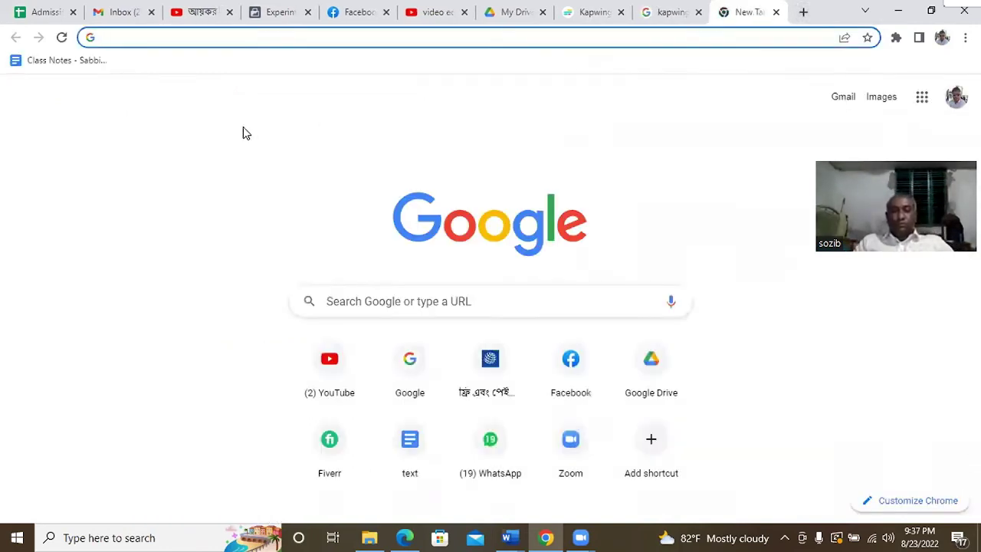
type("g")
key("Return")
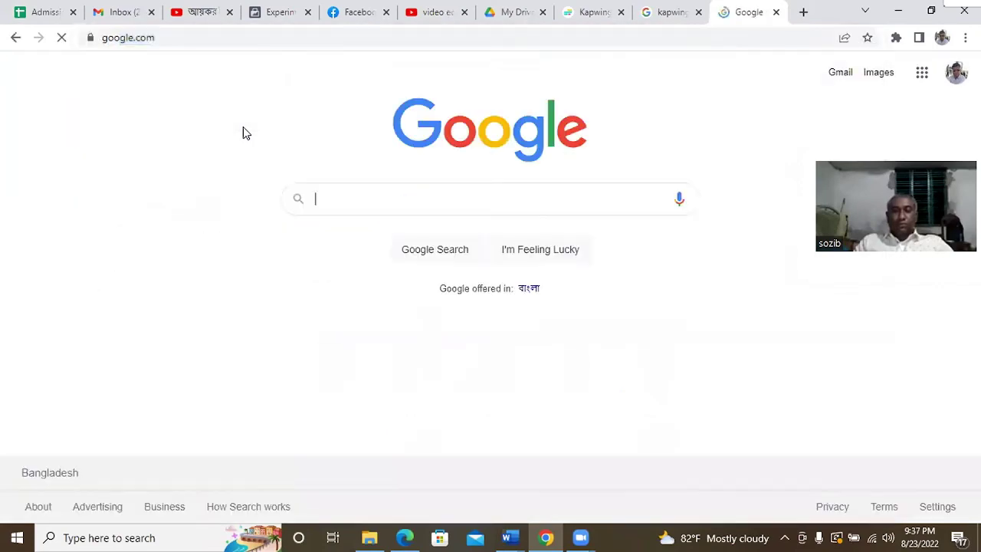
type("pr")
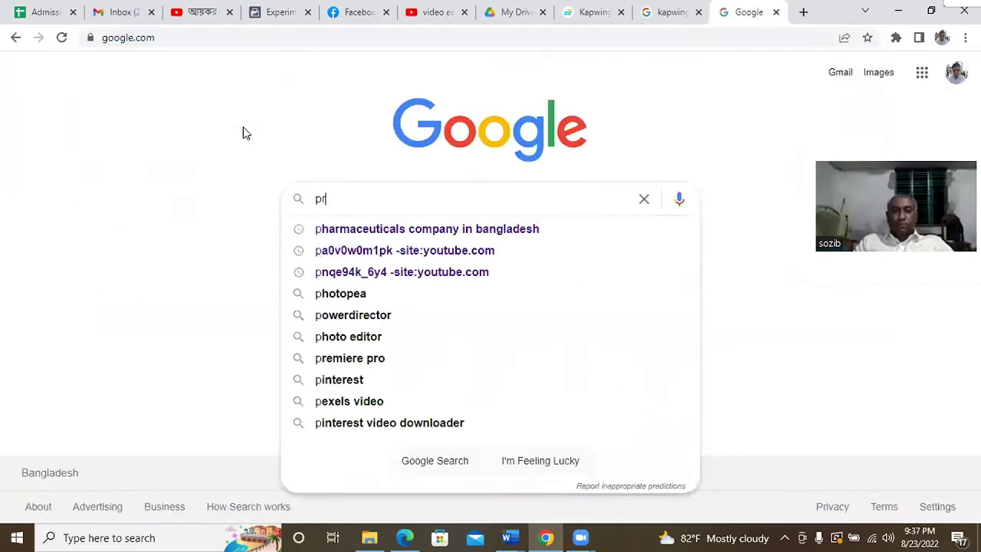
type("omo")
key("BackSpace")
key("BackSpace")
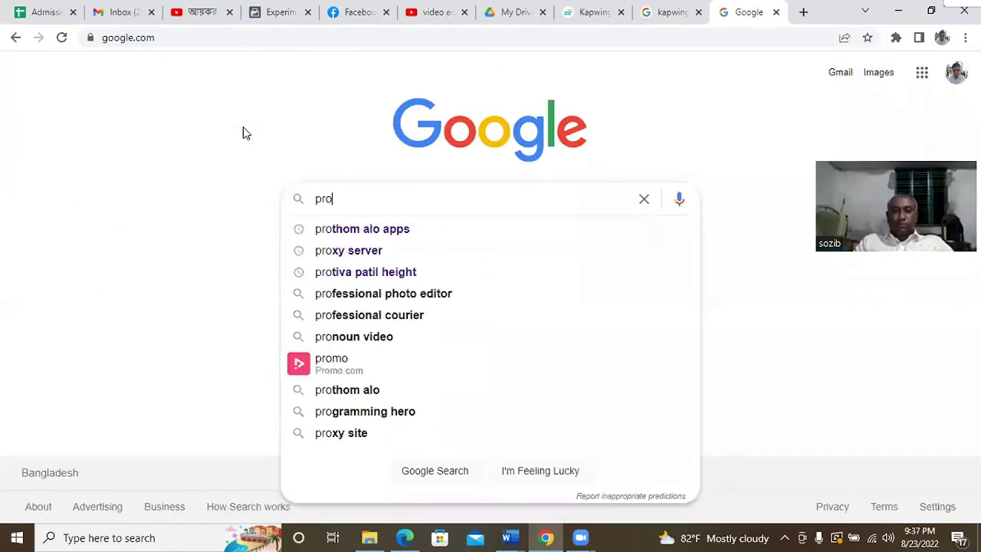
key("BackSpace")
key("BackSpace")
key("BackSpace")
Search Google for "video ads creator"
type("video ")
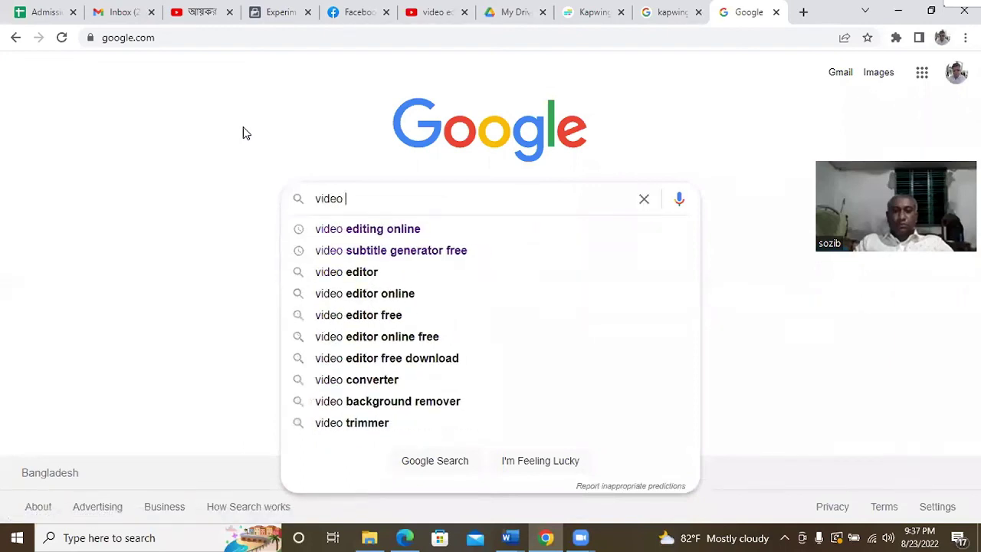
type("ads c")
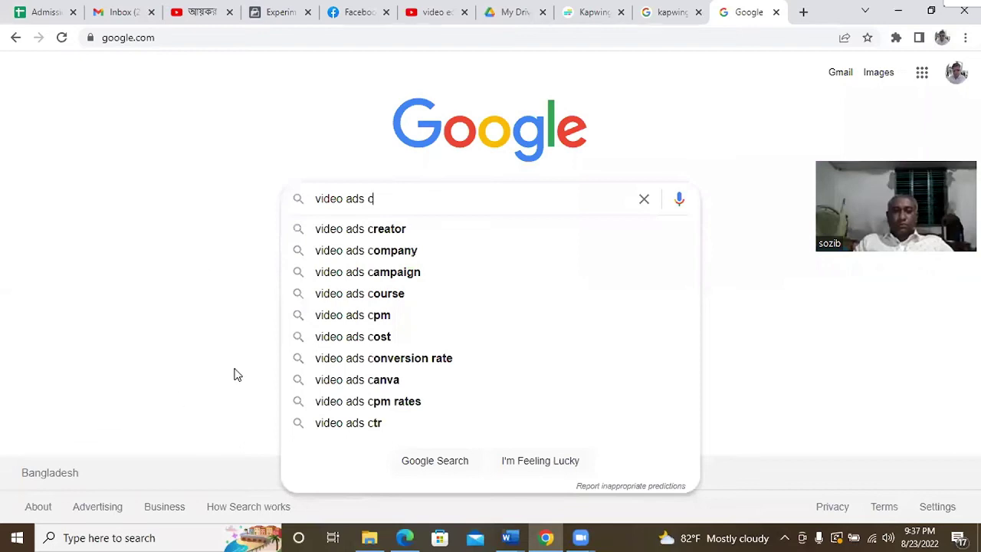
left_click(405, 230)
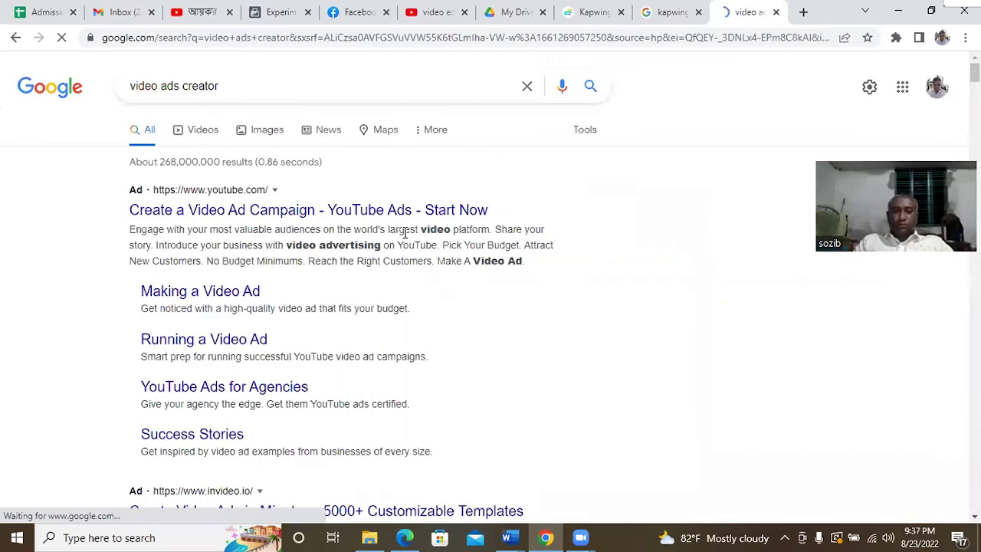
Open Biteable's video ad maker page from the "video ads creator" search results
scroll(133, 299, "down", 4)
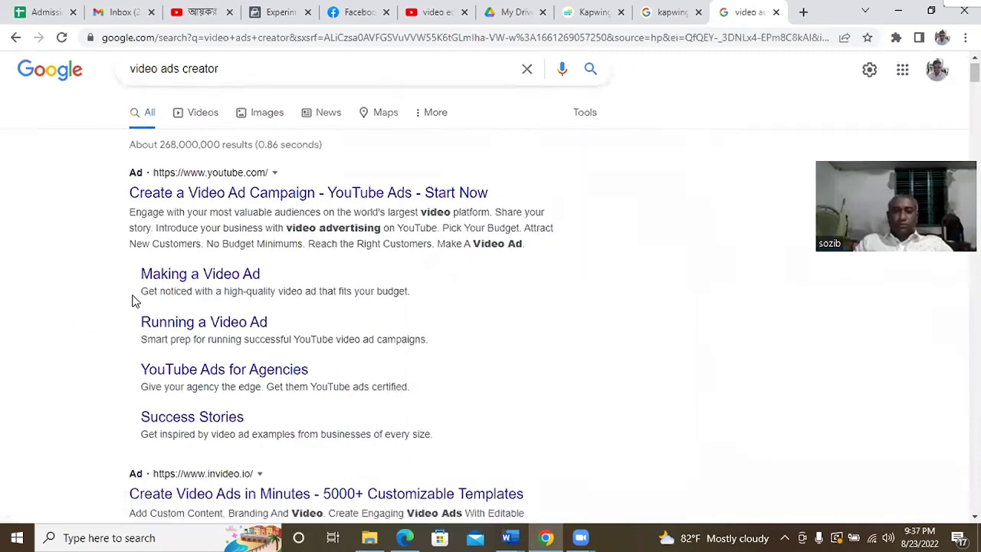
scroll(100, 291, "down", 3)
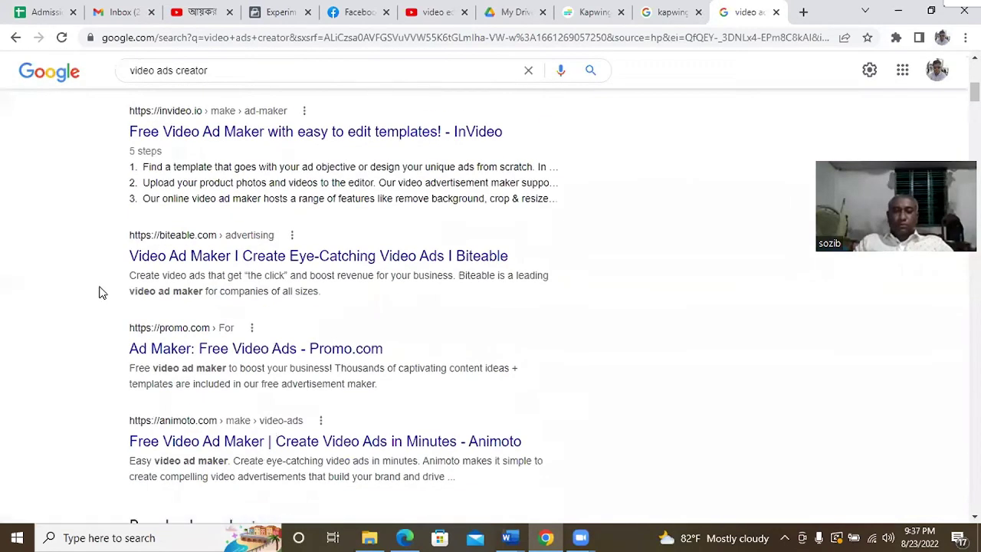
scroll(89, 294, "up", 1)
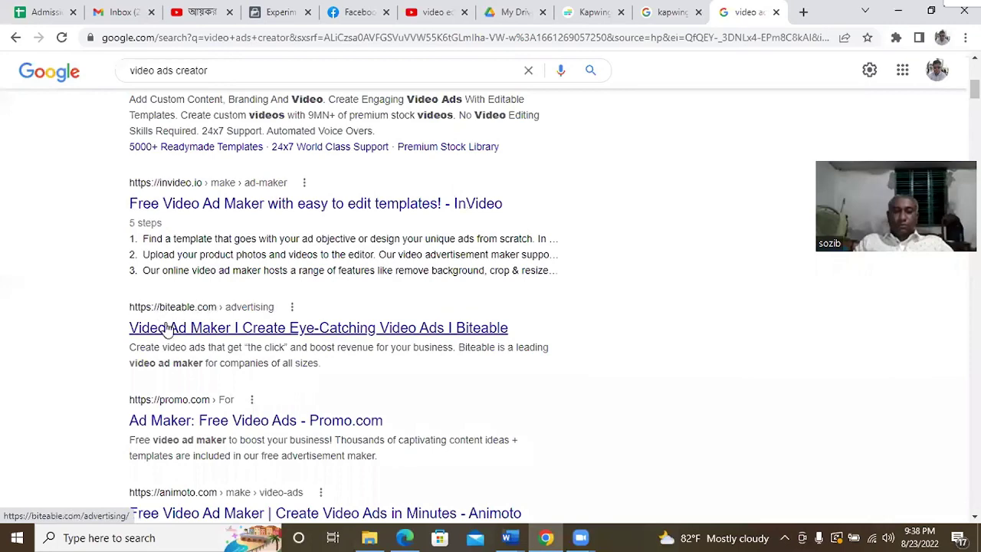
left_click(254, 337)
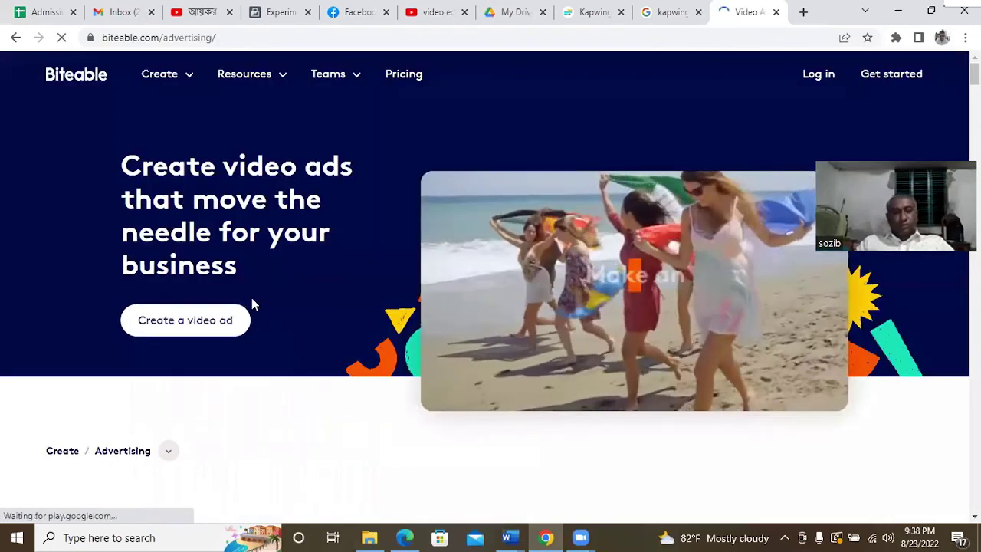
Look over Biteable's advertising page, from the video ad introduction to the sample editor section
scroll(251, 298, "down", 8)
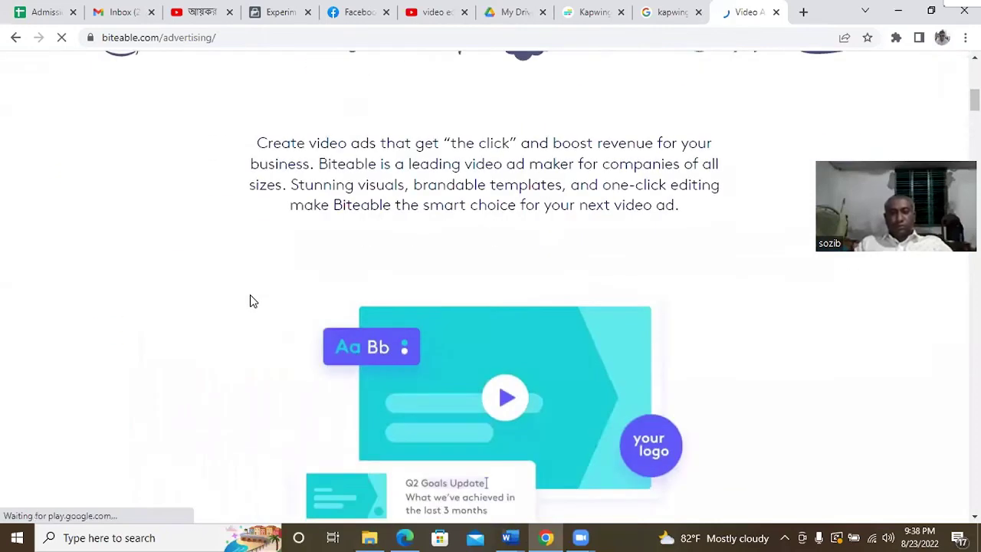
scroll(251, 301, "up", 4)
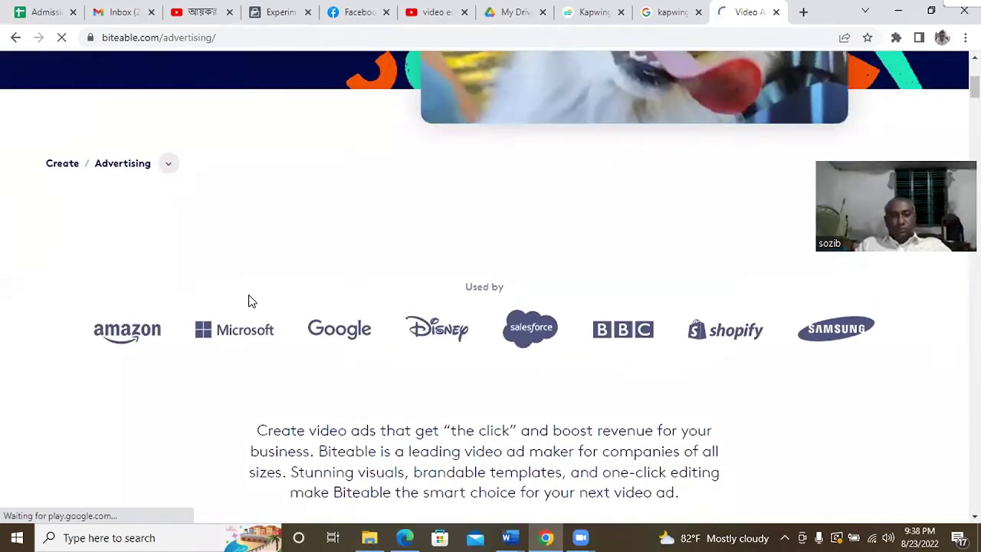
scroll(248, 300, "up", 3)
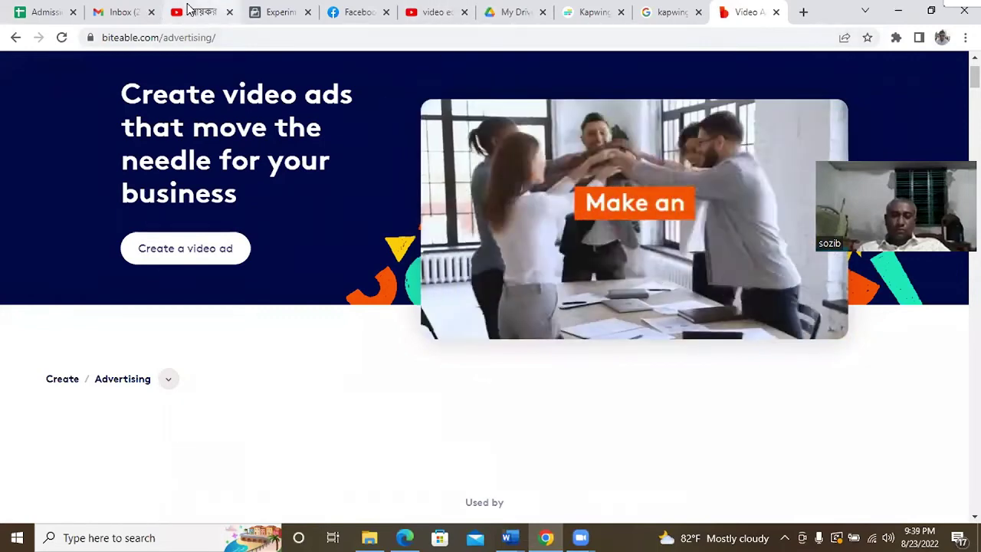
Revisit the YouTube results on video editing and show the full web address of the Kapwing studio editor
left_click(435, 14)
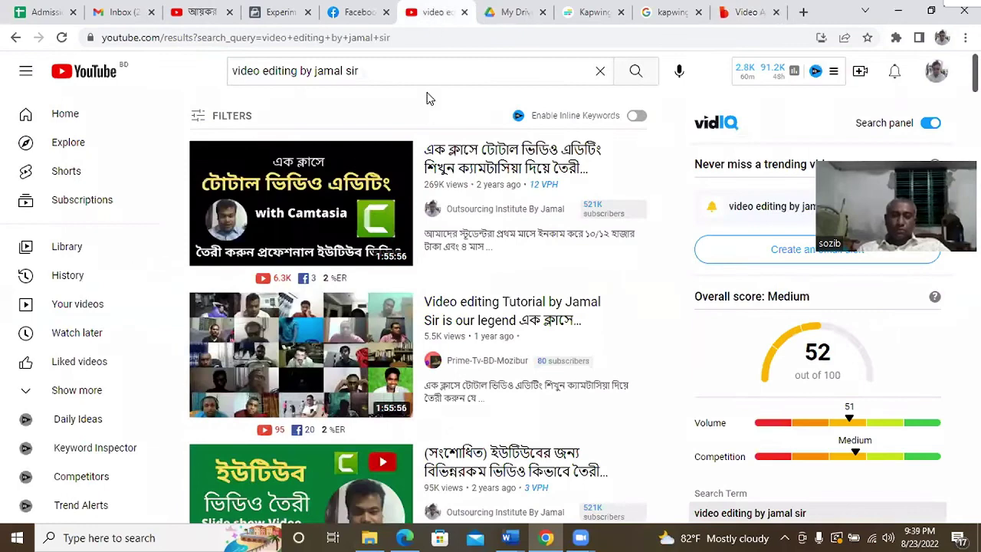
mouse_move(335, 220)
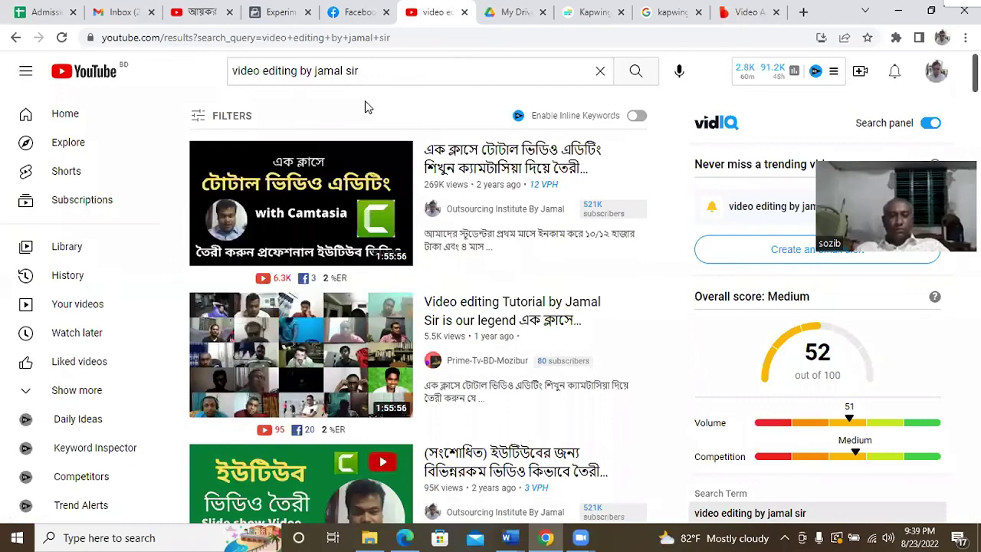
left_click(593, 13)
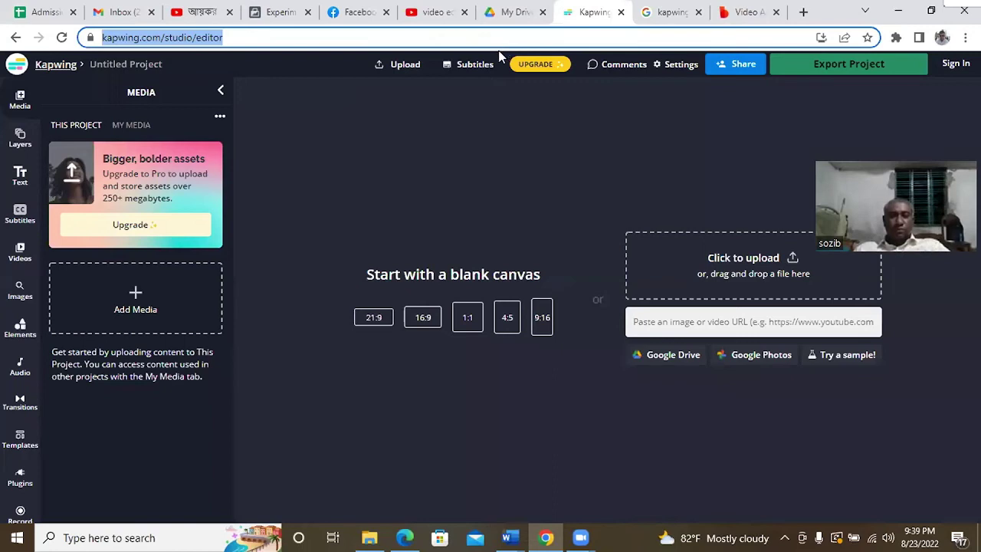
left_click(589, 37)
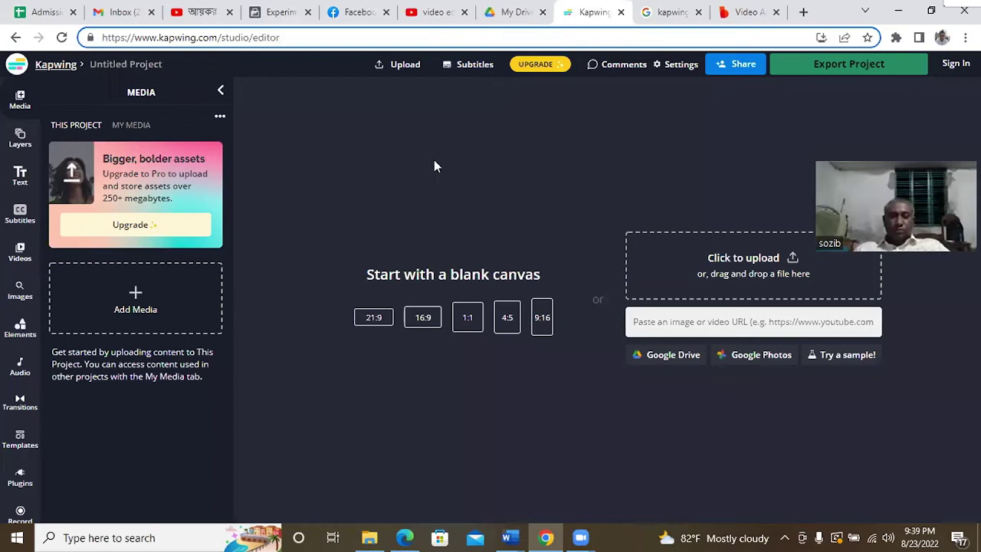
left_click(557, 186)
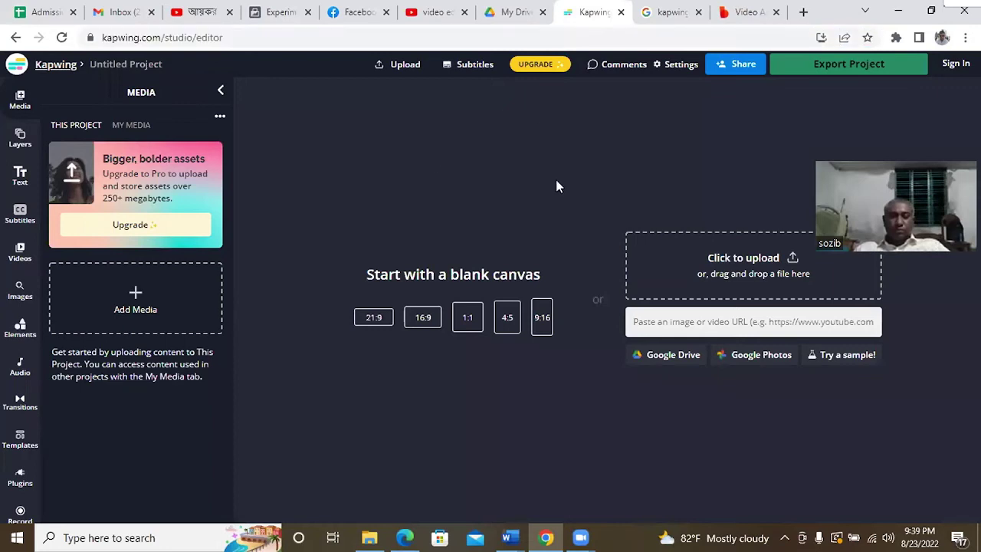
Review the Kapwing video search results and the Kapwing studio once more, and return to Biteable's advertising page
left_click(663, 17)
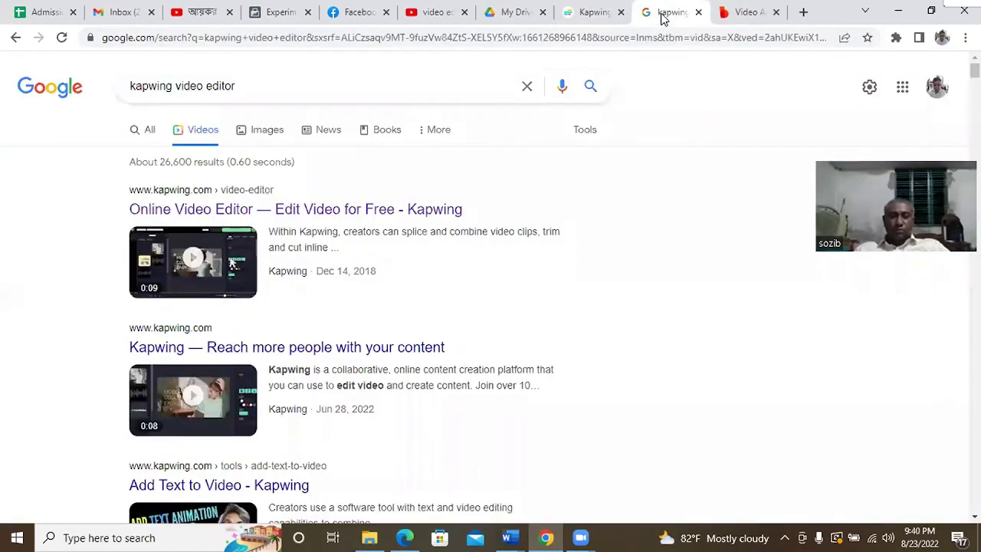
left_click(581, 14)
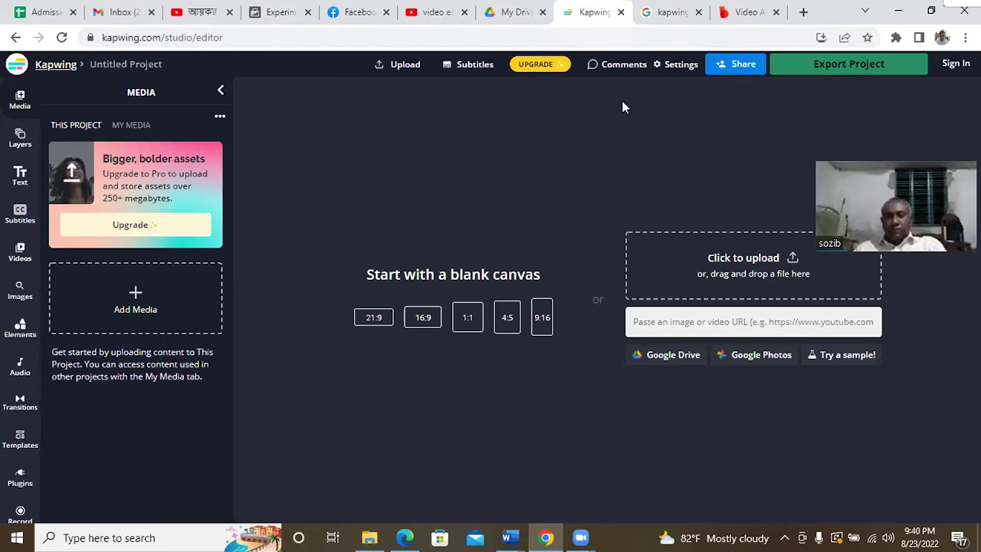
left_click(739, 9)
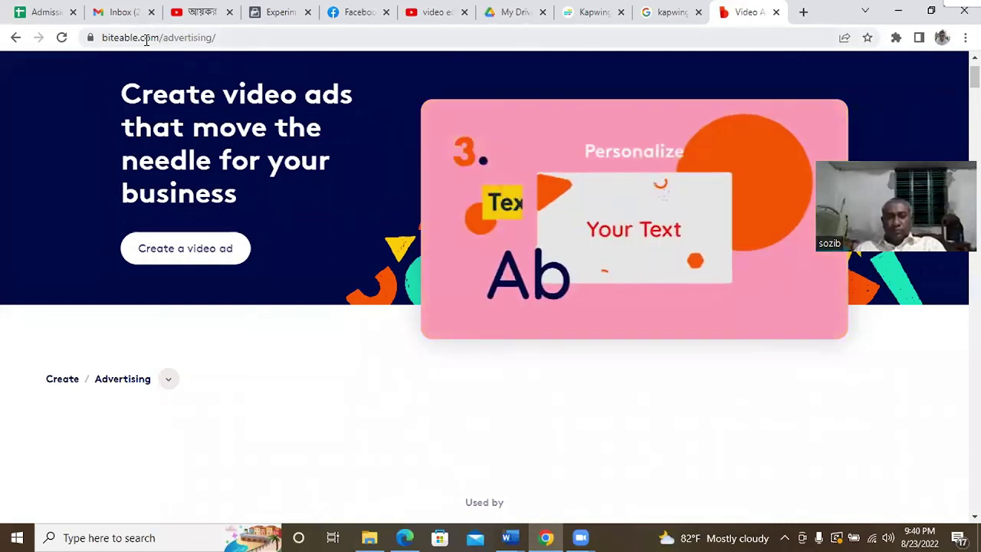
Copy the word "biteable" from the web address of Biteable's advertising page
left_click_drag(135, 37, 111, 39)
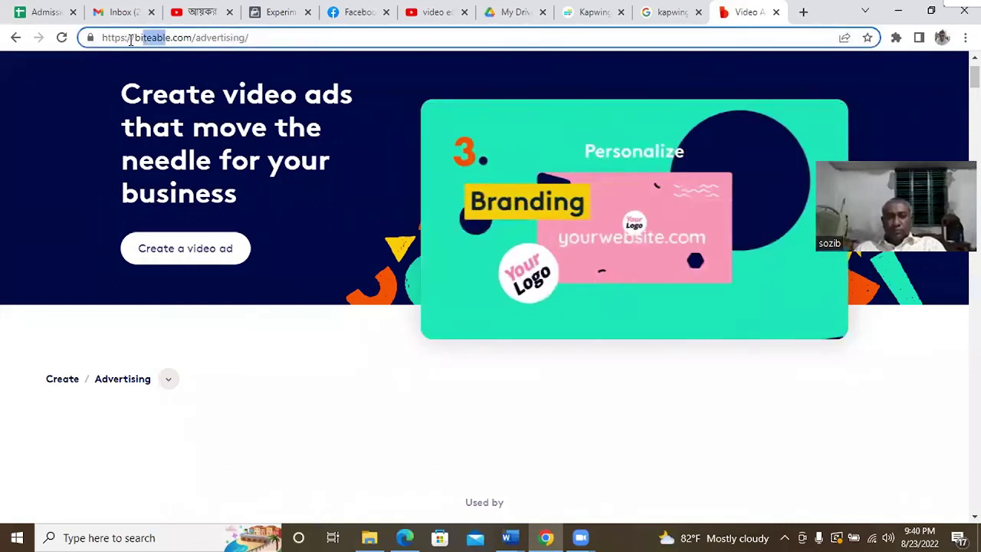
double_click(142, 38)
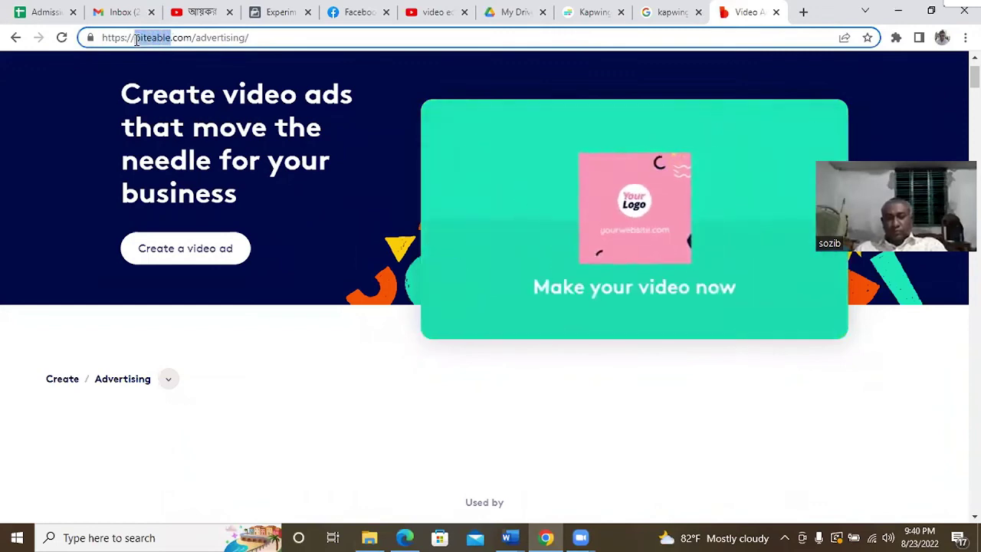
right_click(156, 39)
left_click(215, 145)
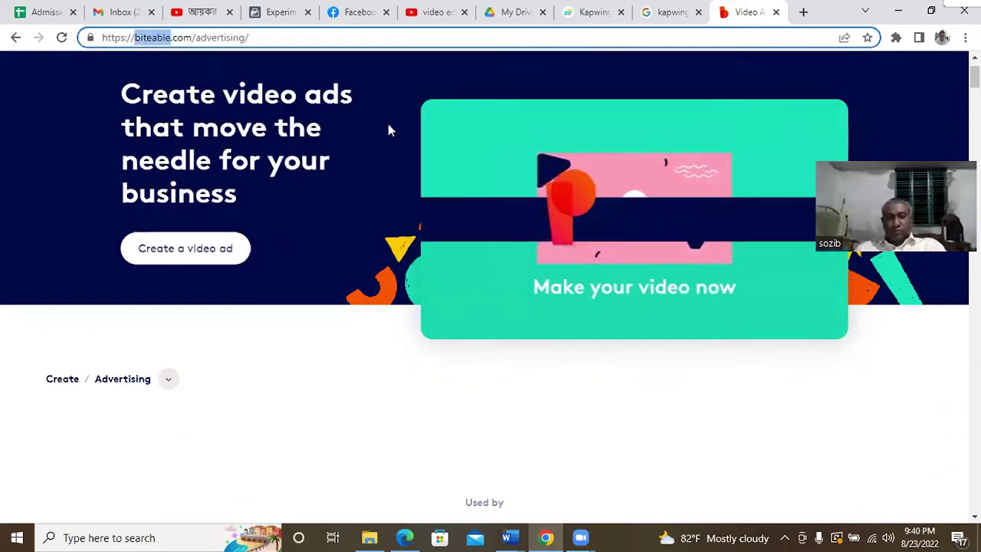
From the YouTube video editing results, open the YouTube home page in a new tab
left_click(420, 11)
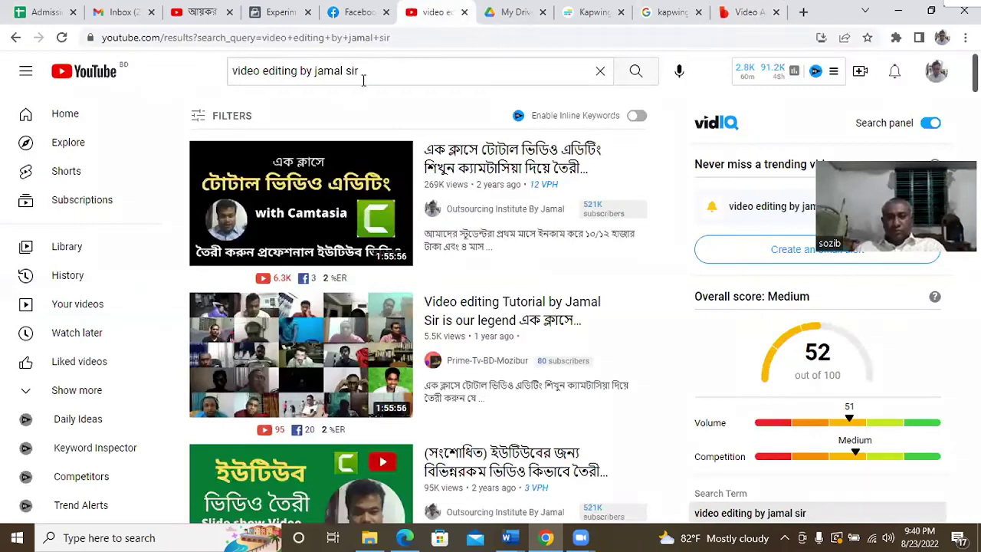
right_click(89, 71)
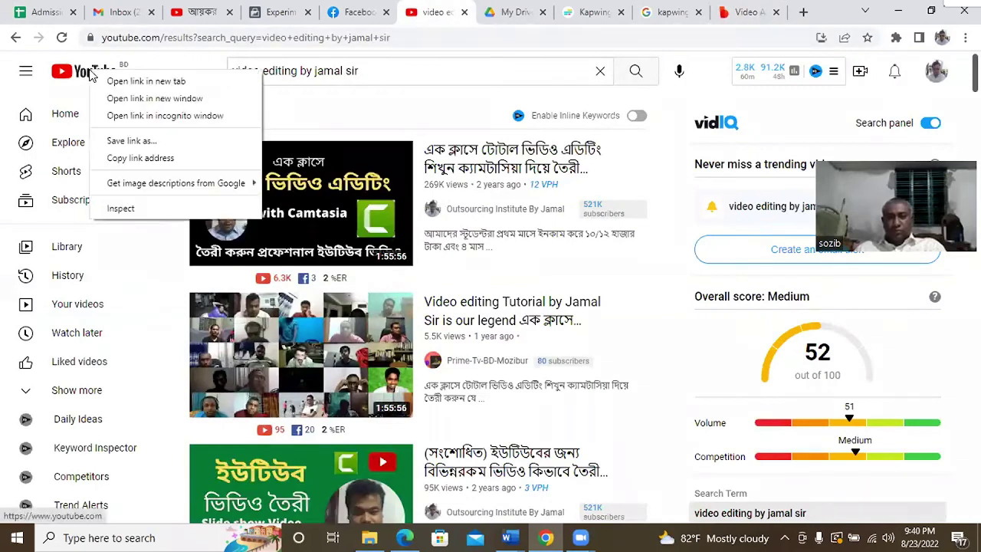
left_click(111, 86)
left_click(466, 11)
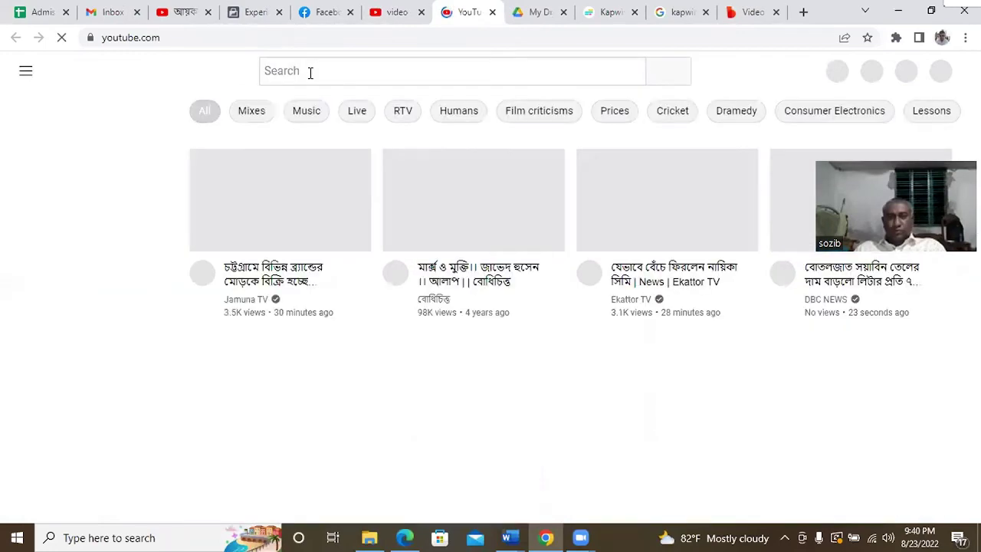
Search YouTube for the copied word "biteable" and browse down to the Biteable tutorial videos
right_click(309, 69)
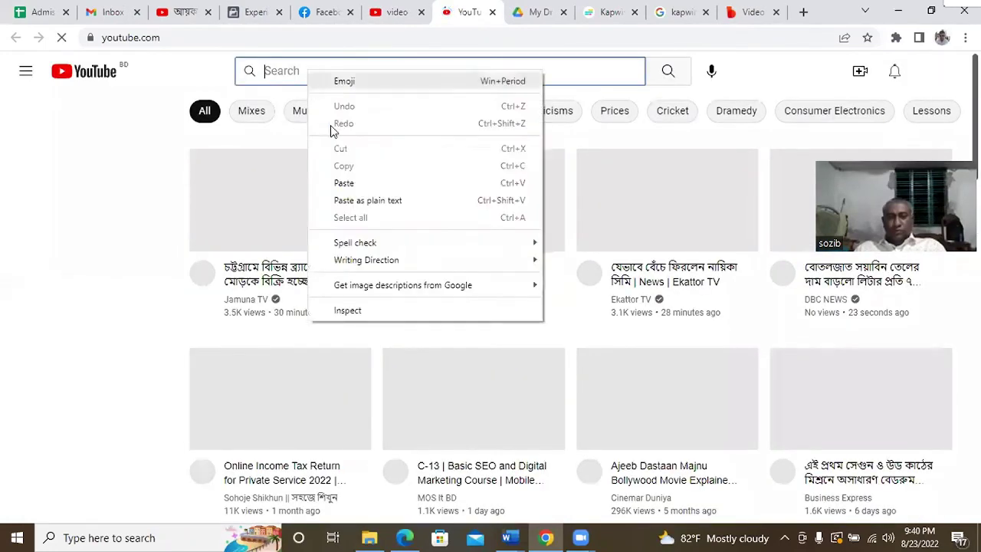
left_click(337, 182)
left_click(650, 65)
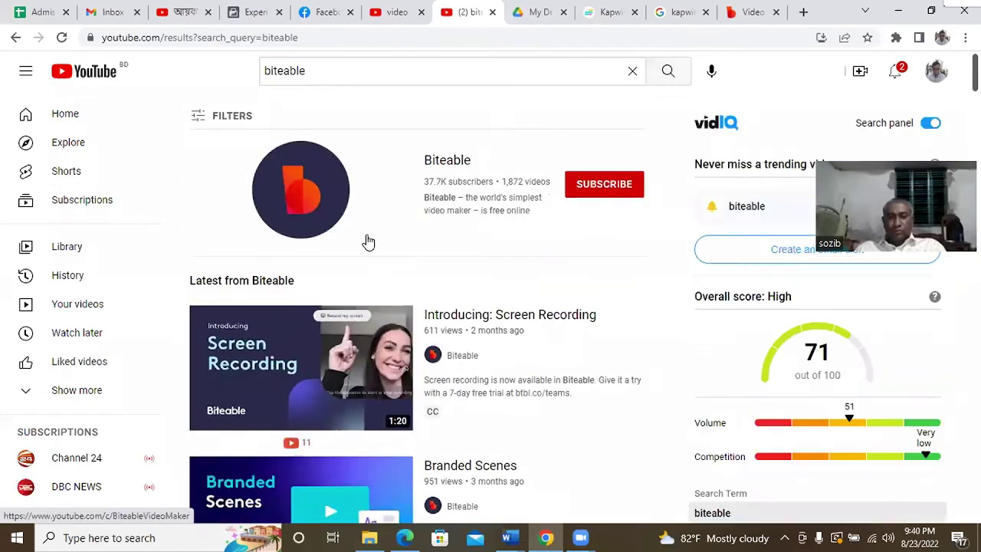
scroll(368, 242, "down", 6)
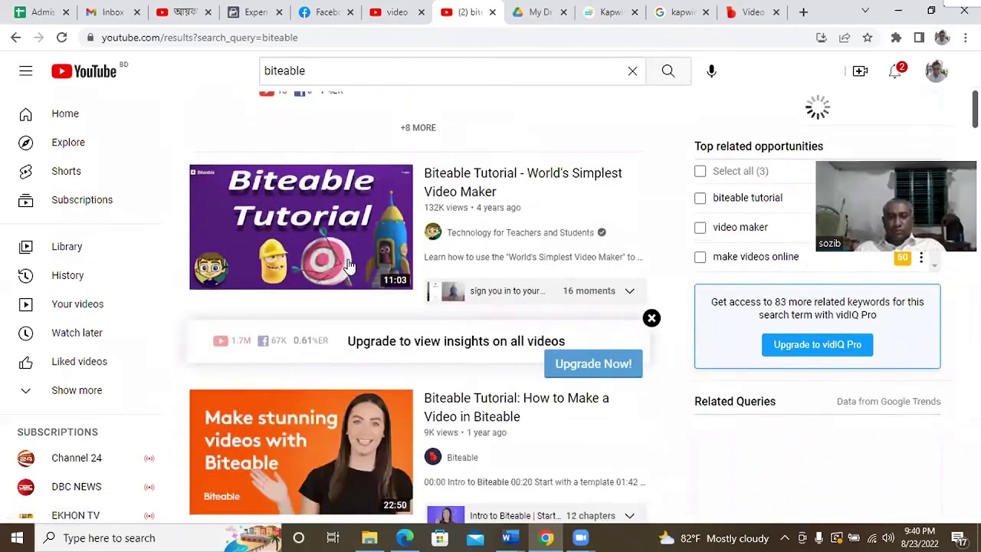
mouse_move(329, 203)
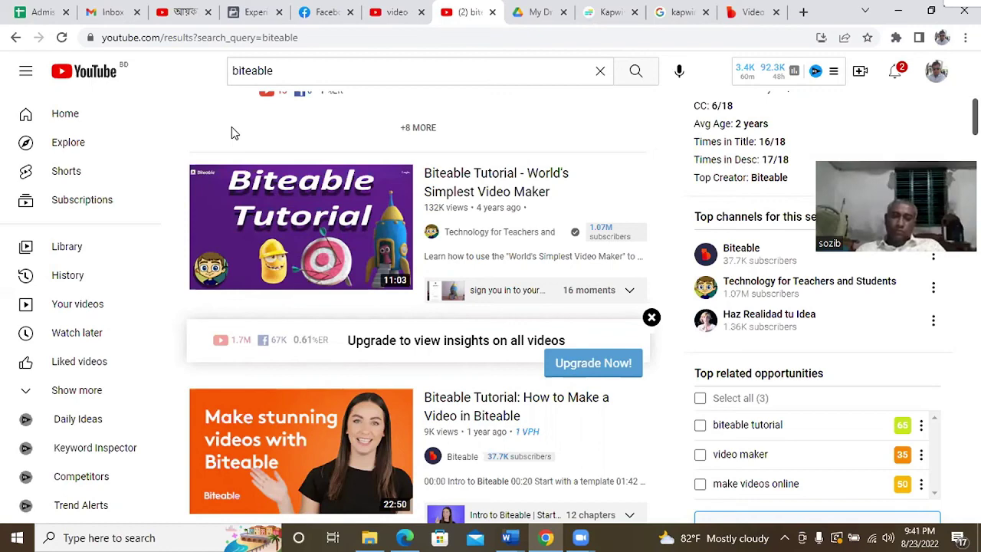
Revisit the Meta A/B test page and look over Biteable's advertising page from its header to the sample editor section
left_click(234, 9)
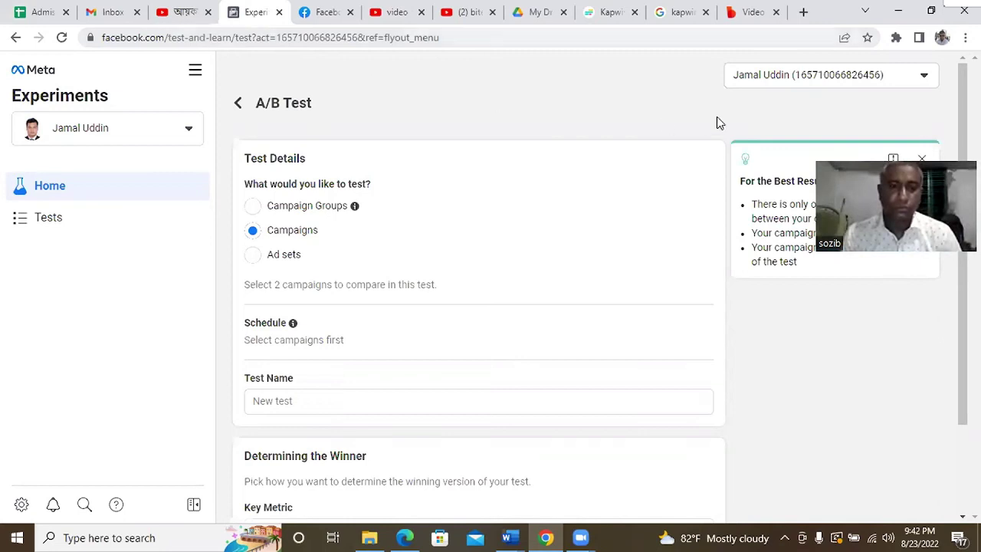
mouse_move(669, 80)
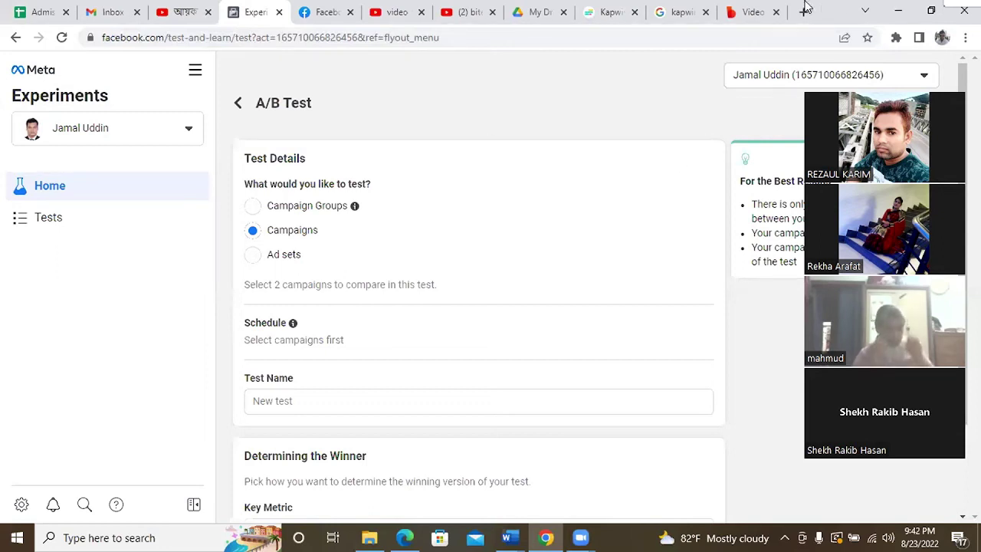
left_click(752, 11)
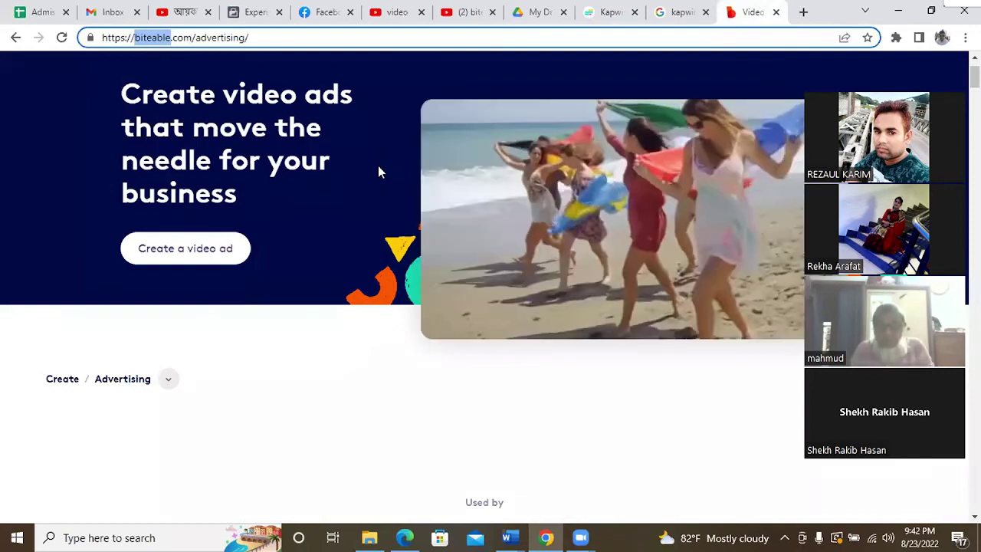
scroll(326, 286, "down", 4)
scroll(319, 290, "down", 3)
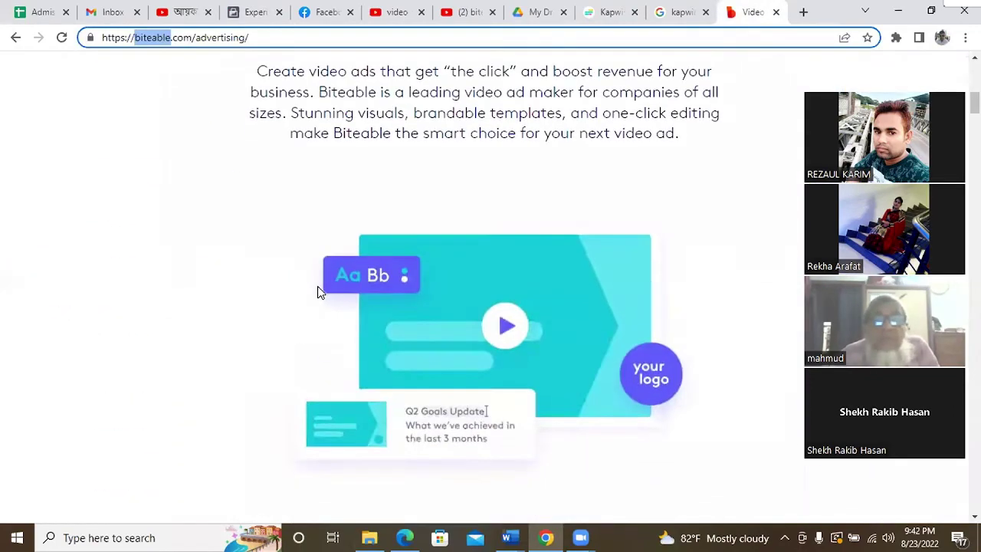
scroll(317, 289, "up", 7)
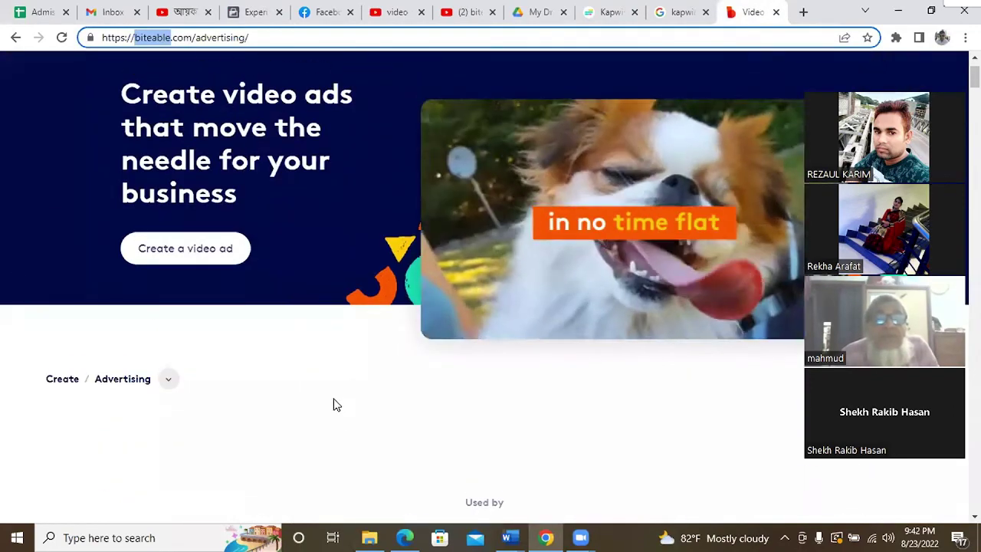
scroll(333, 402, "down", 2)
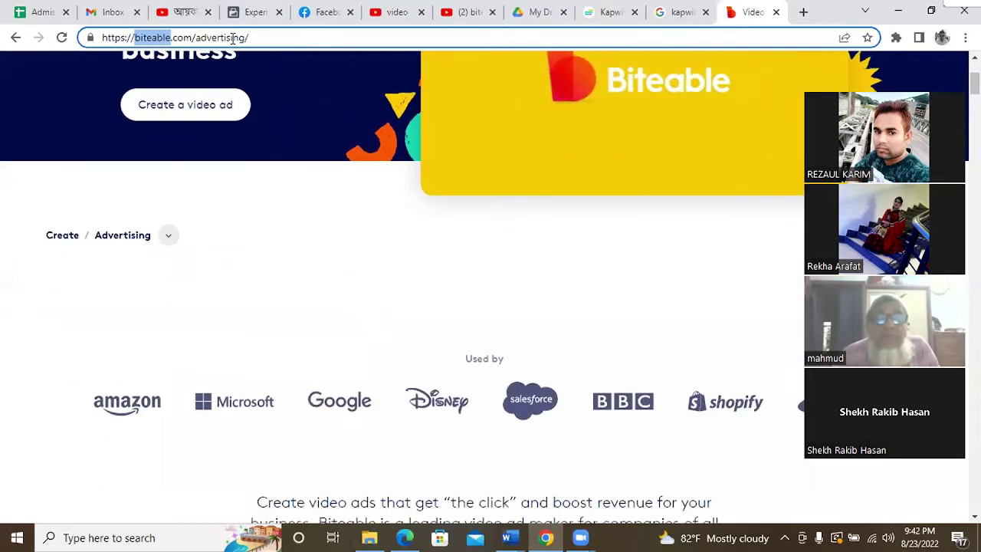
scroll(301, 324, "up", 2)
scroll(299, 322, "up", 1)
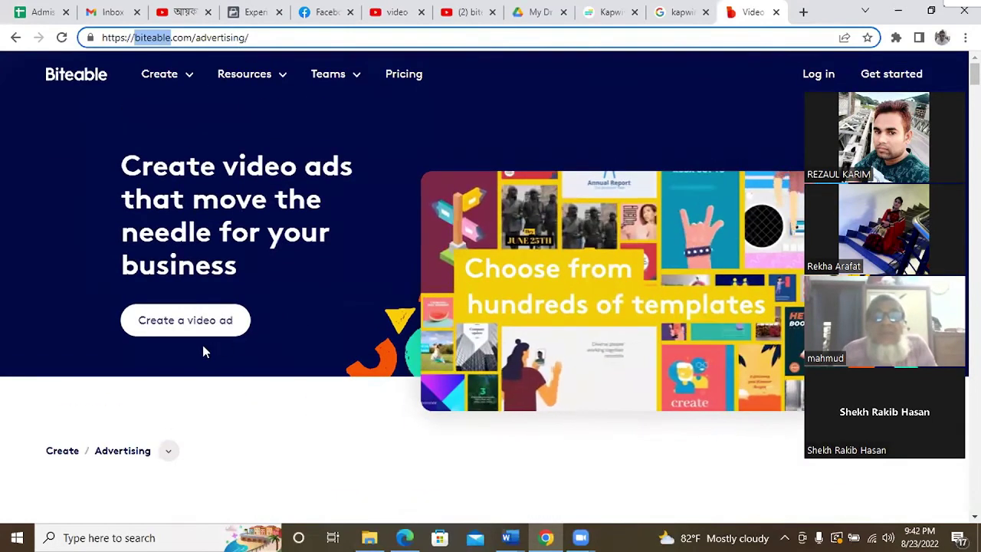
Start creating a video ad on Biteable and sign up by continuing with the Facebook account
left_click(194, 324)
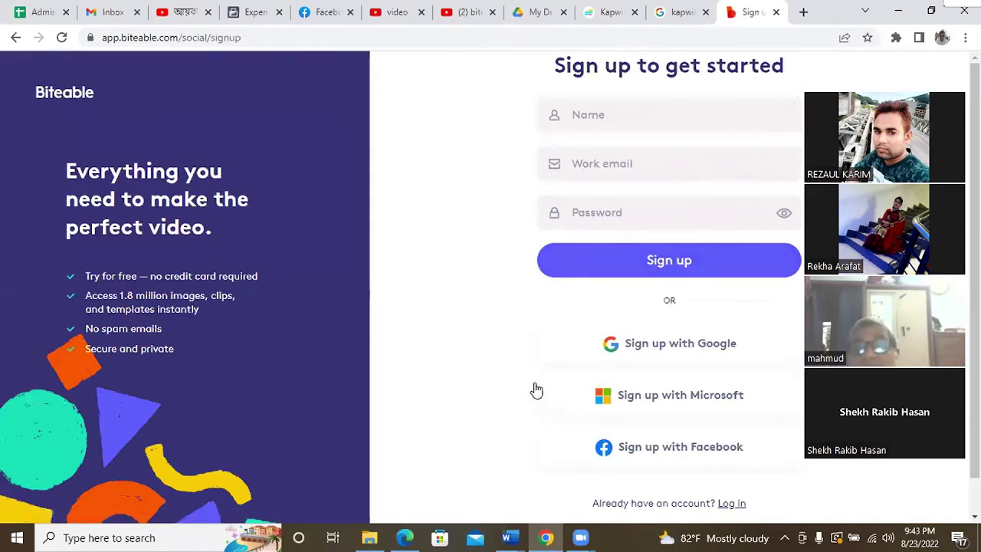
scroll(516, 385, "down", 1)
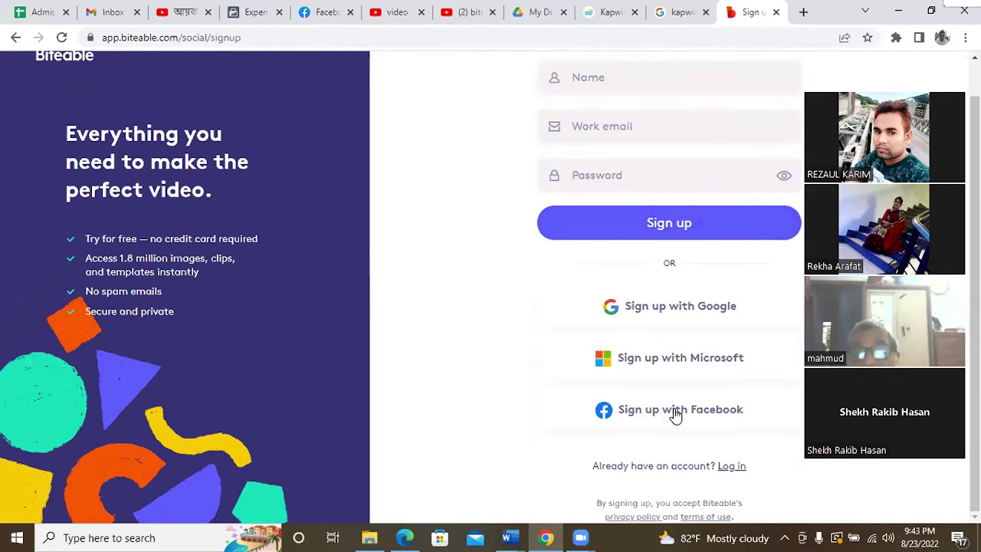
left_click(673, 416)
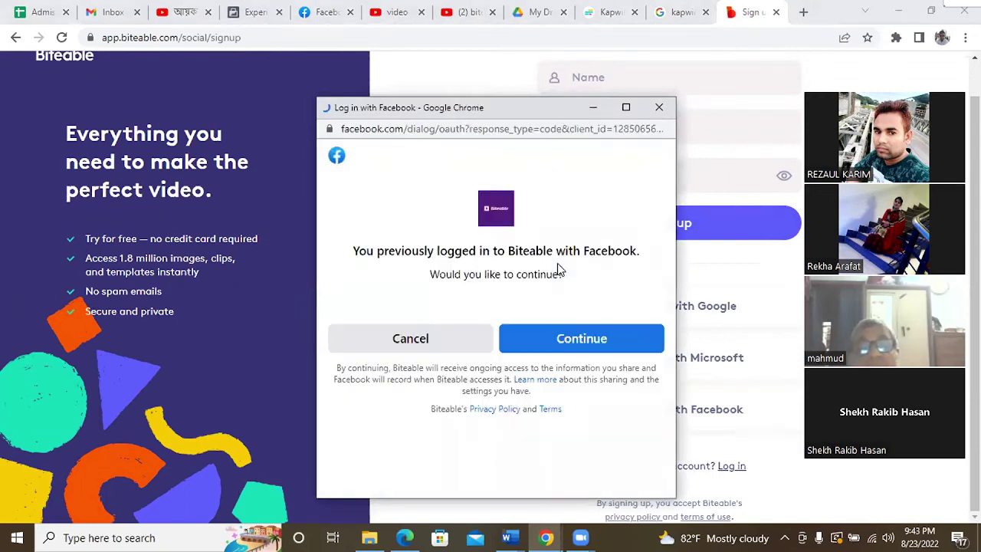
left_click(567, 341)
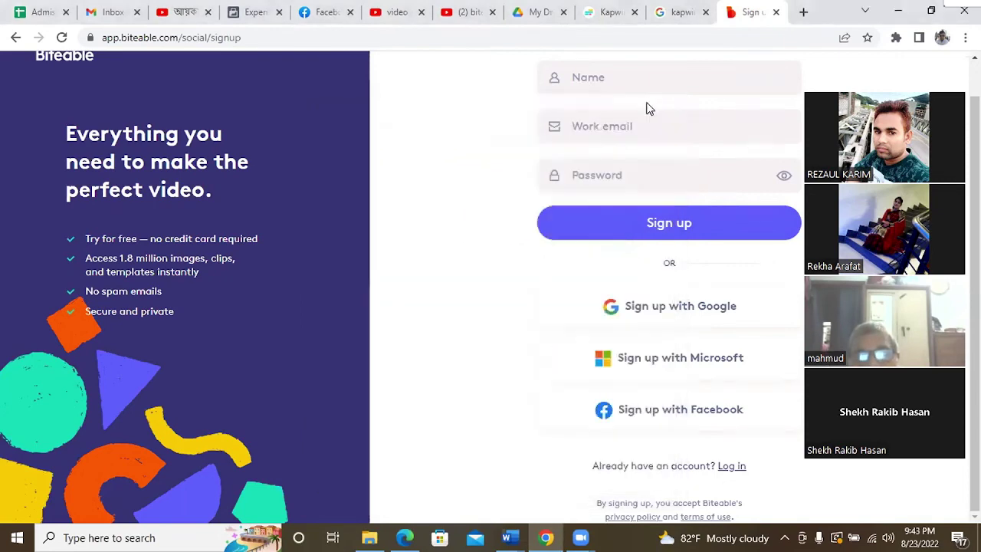
left_click(646, 111)
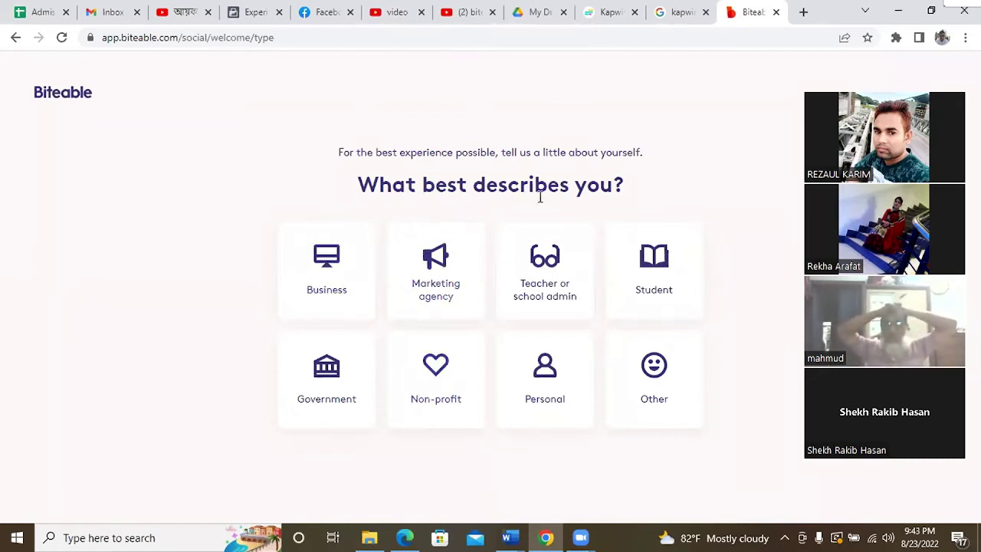
Answer the welcome questions with Business, Less than 10 and Learning & Development, and get started with the 7-day trial
left_click(325, 272)
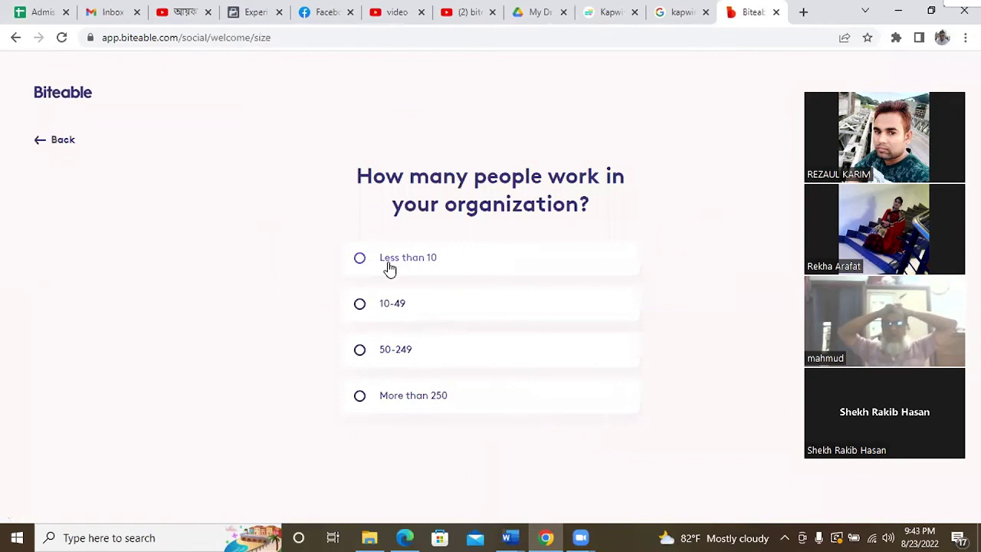
left_click(389, 268)
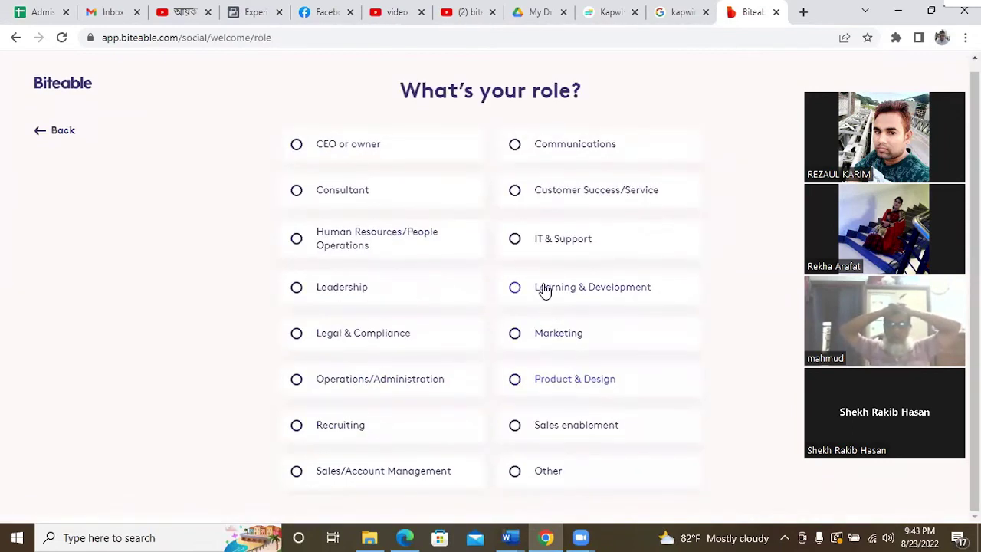
left_click(544, 290)
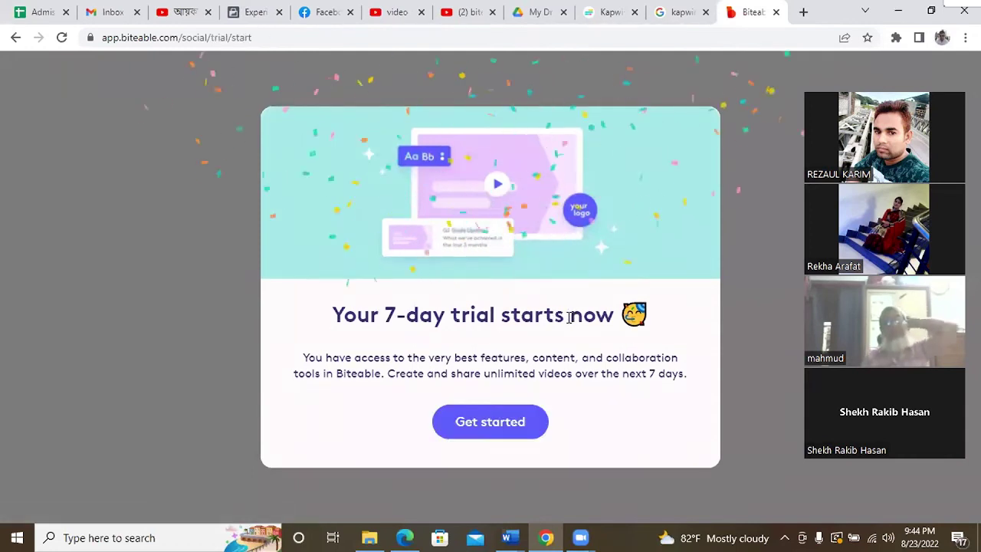
left_click(499, 426)
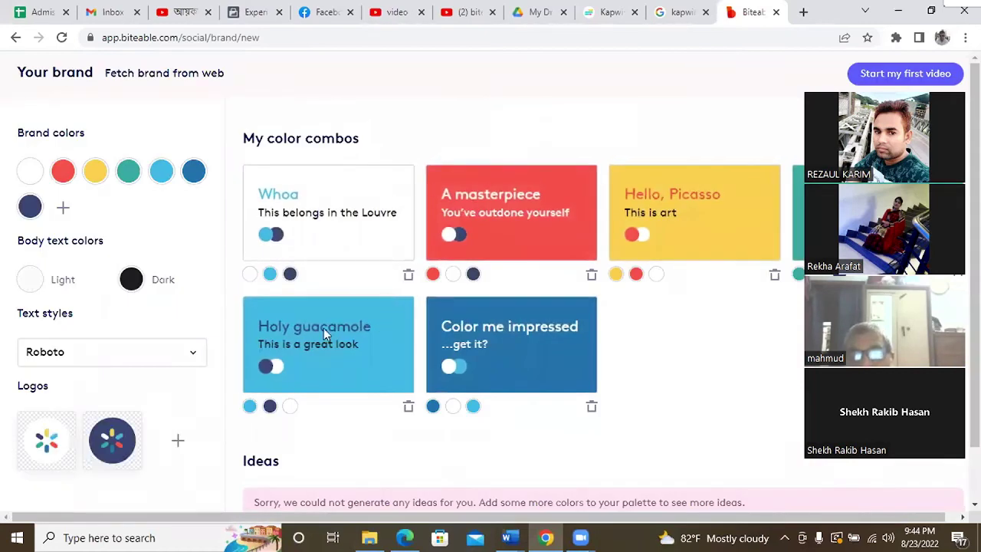
Examine the brand setup page, including the color combos, the ideas section and the color picker of the red brand color
scroll(324, 328, "down", 1)
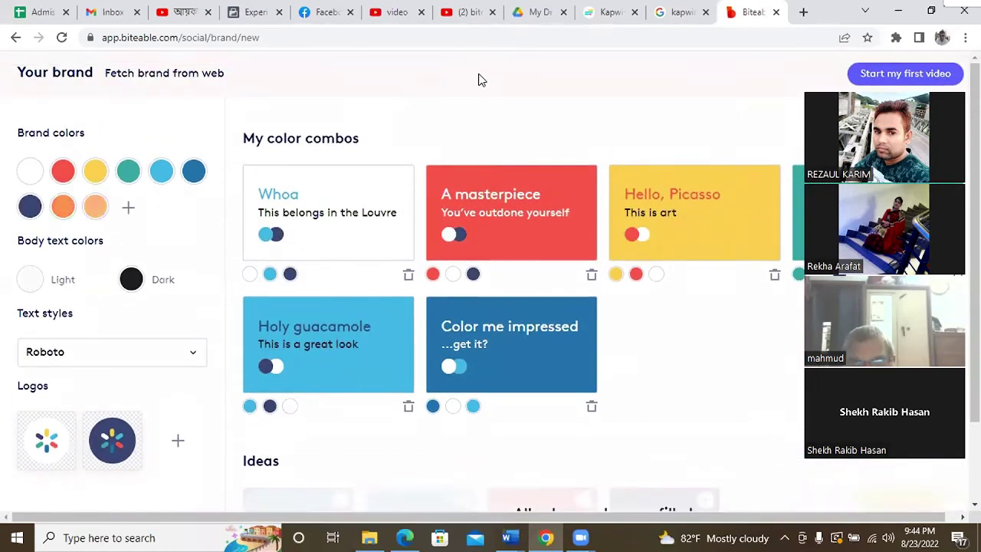
left_click(65, 175)
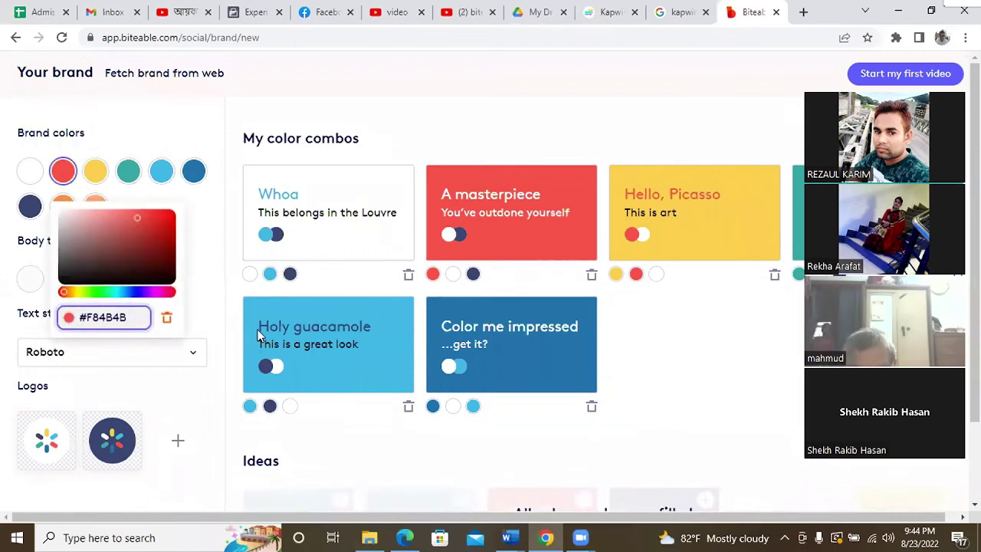
scroll(256, 328, "down", 1)
scroll(255, 320, "up", 1)
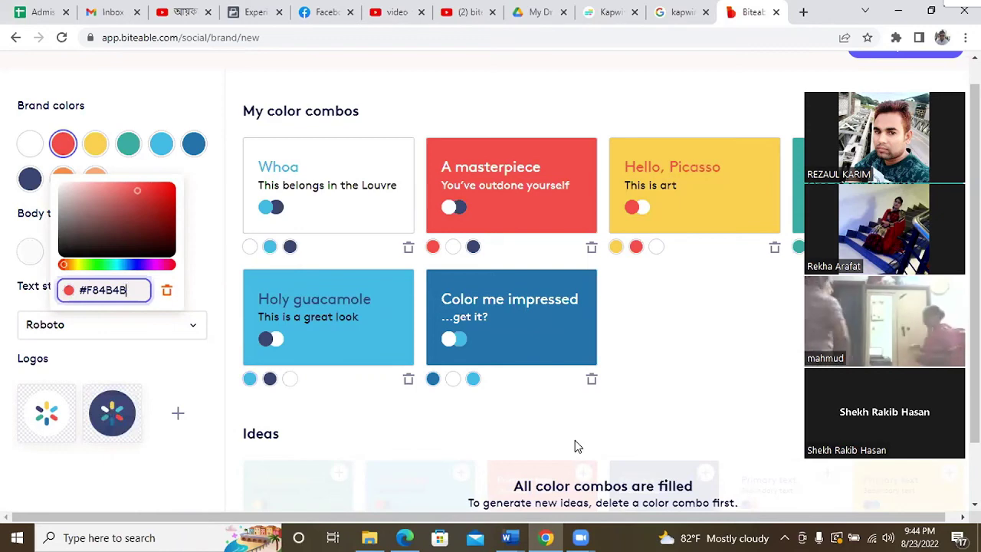
scroll(573, 437, "down", 1)
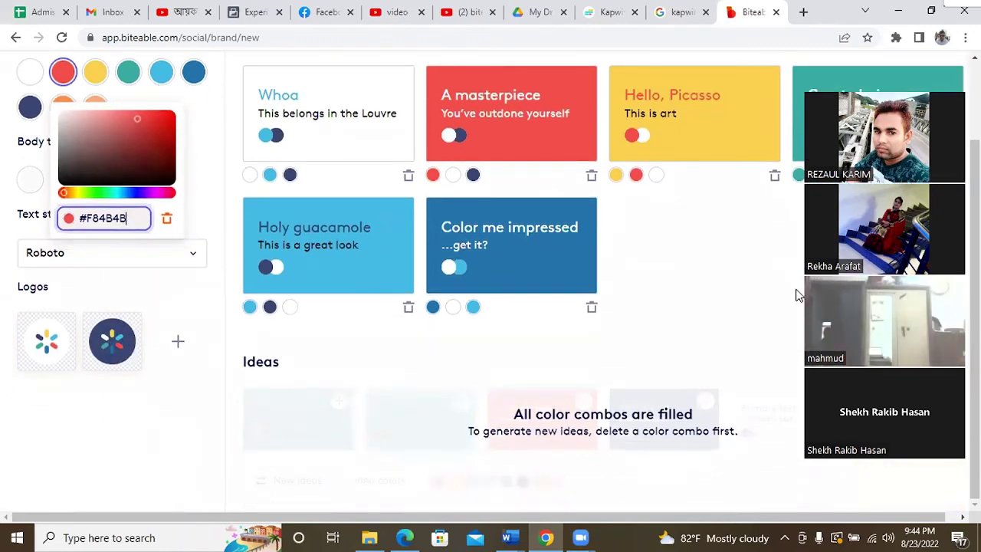
scroll(646, 292, "up", 1)
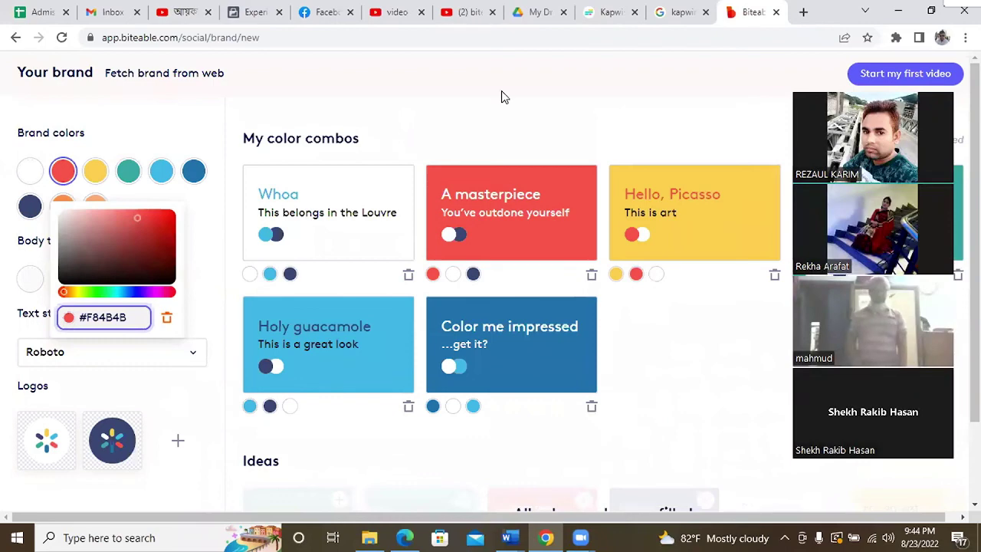
left_click(381, 35)
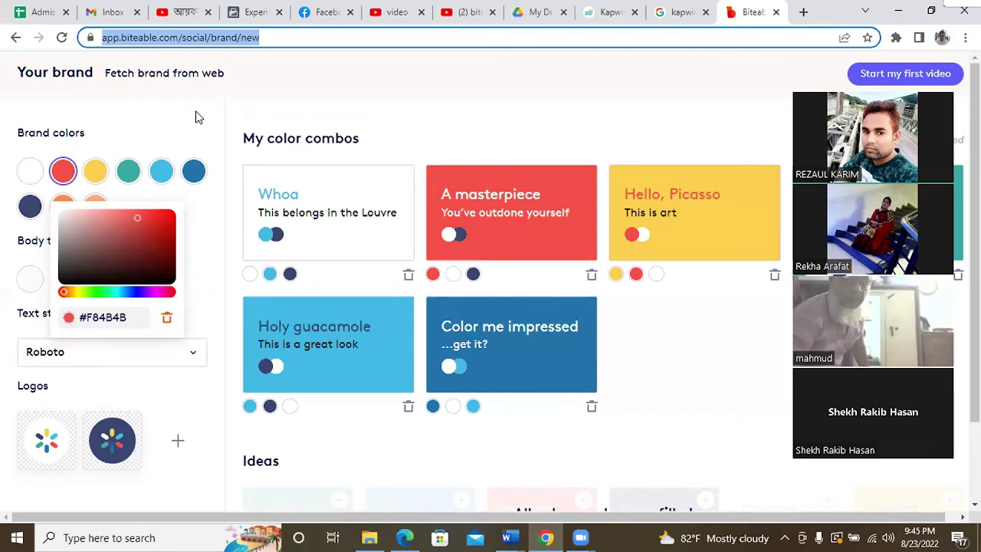
left_click(367, 74)
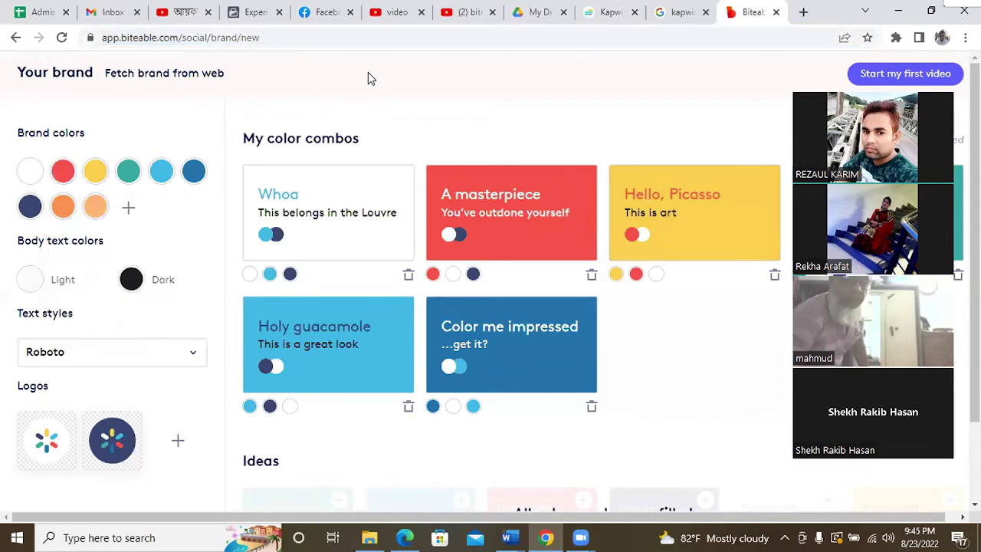
Go back to the YouTube video editing results and switch to the Facebook home feed
left_click(383, 13)
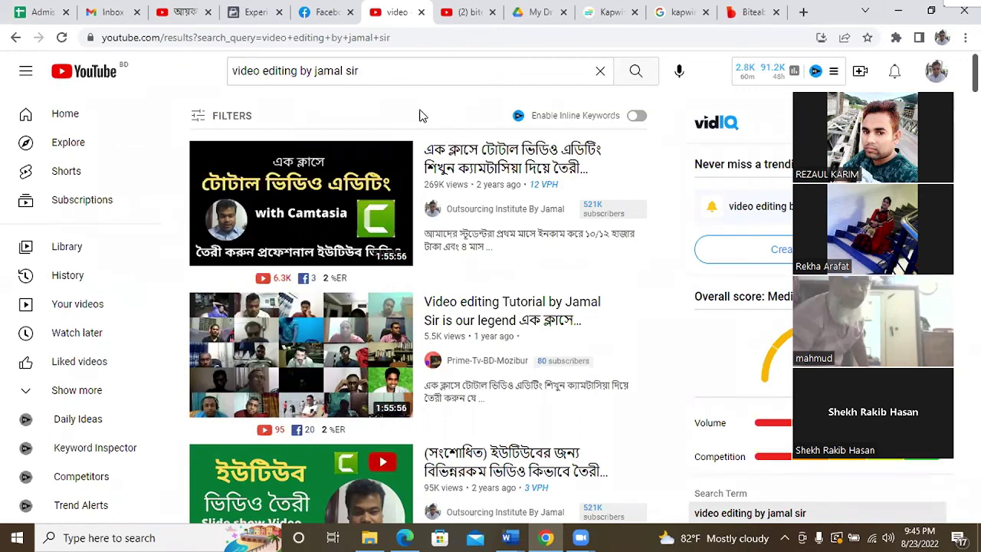
left_click(320, 6)
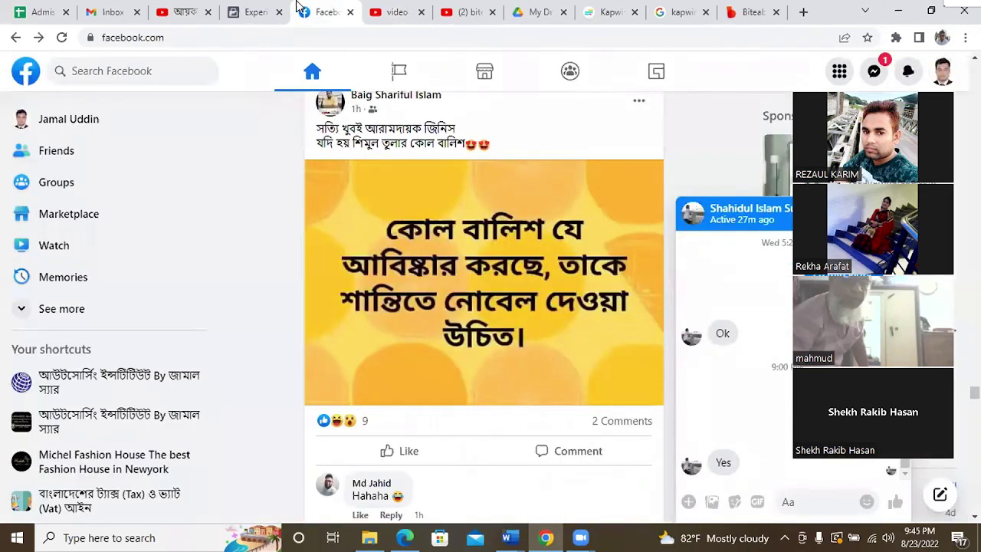
Go through the open Experiments, Biteable and Facebook pages and examine the A/B test setup down to its key metric
left_click(246, 12)
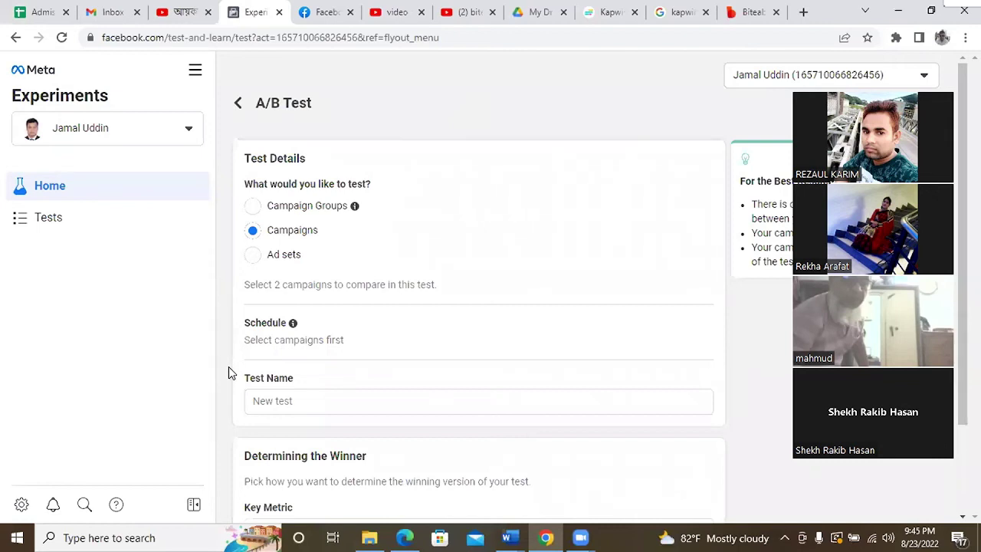
left_click(741, 14)
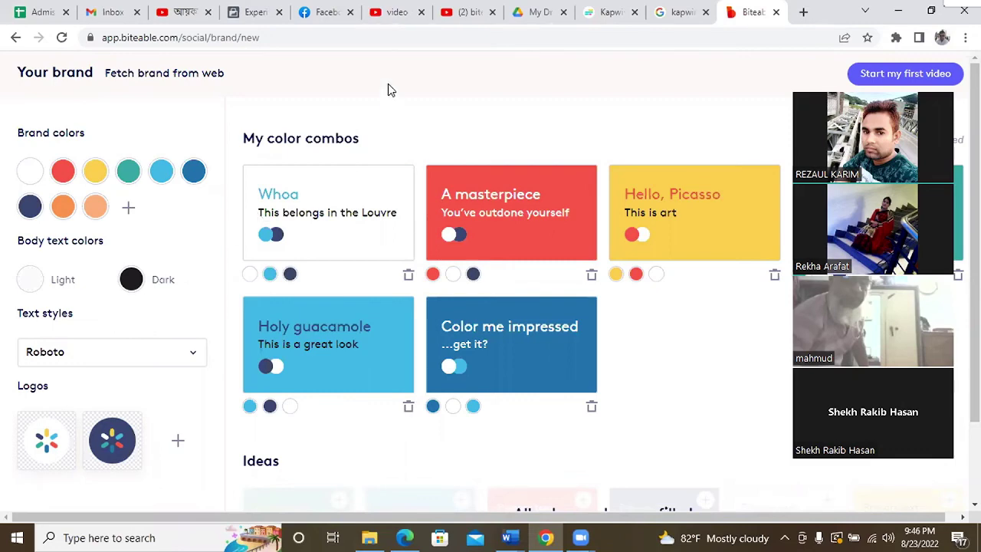
left_click(323, 10)
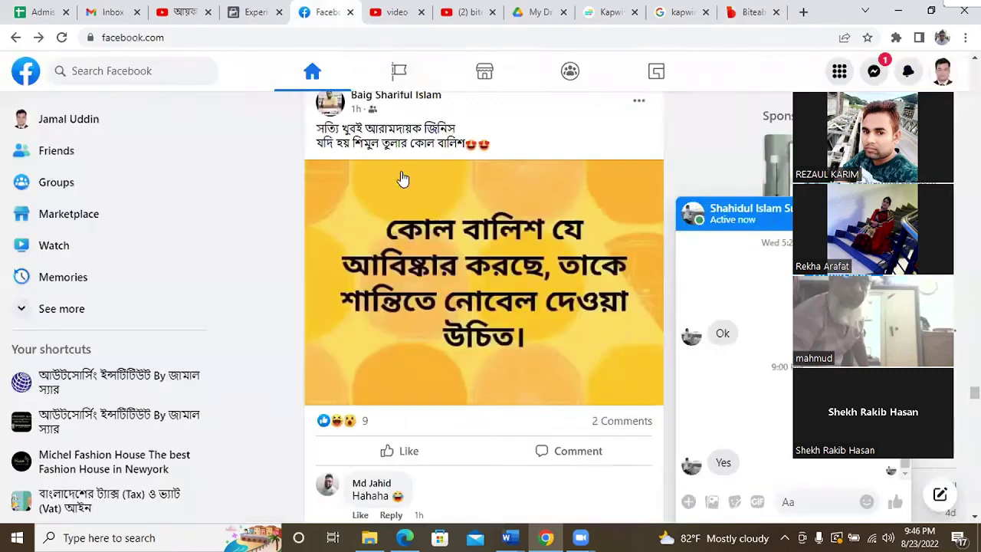
left_click(248, 10)
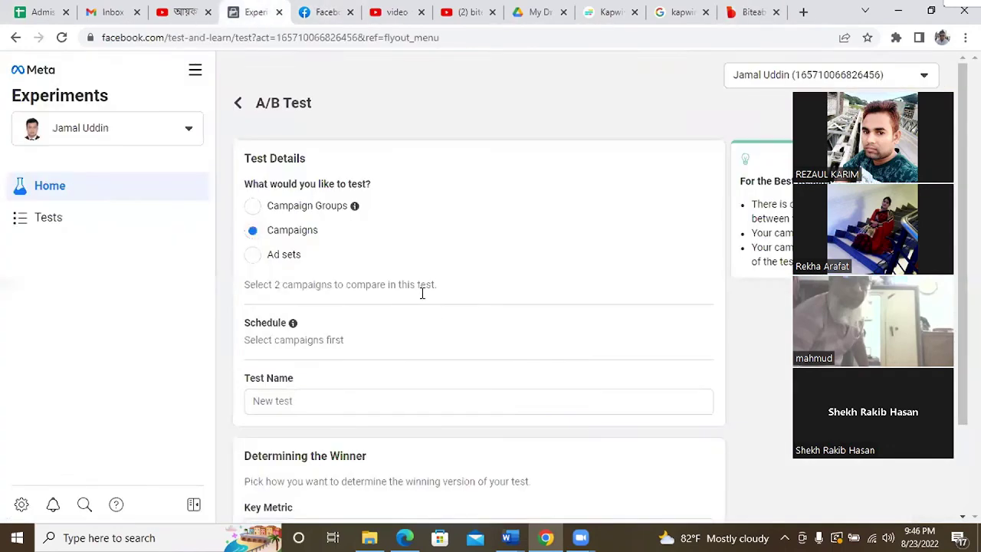
scroll(457, 373, "down", 2)
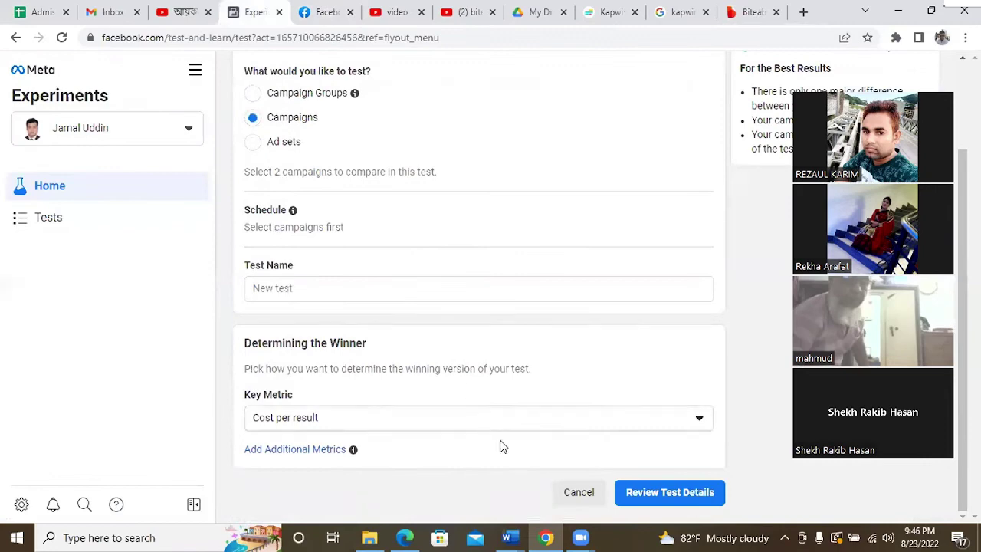
Switch to Ads Manager in Edge and change the New Brand Awareness ad's format to Carousel
left_click(410, 536)
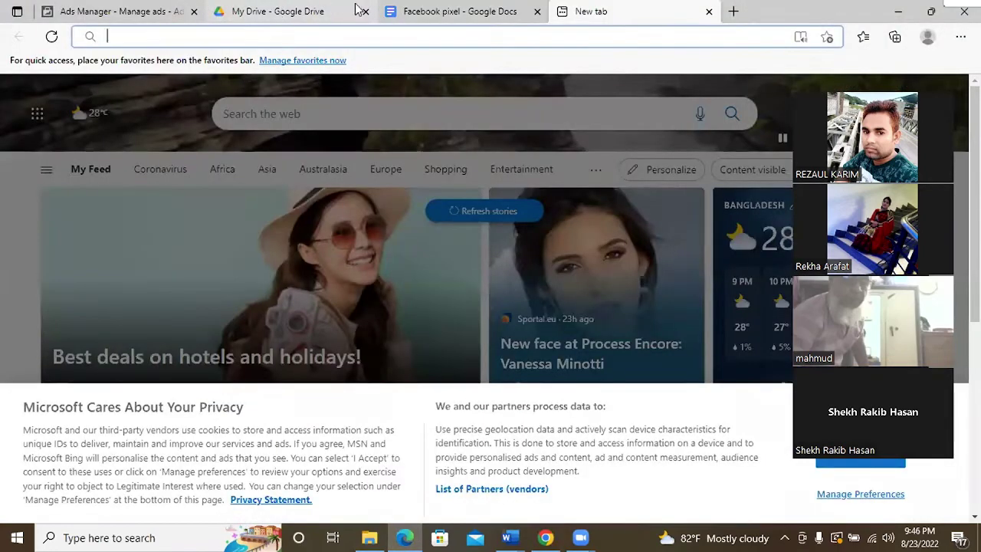
left_click(65, 11)
scroll(391, 299, "down", 3)
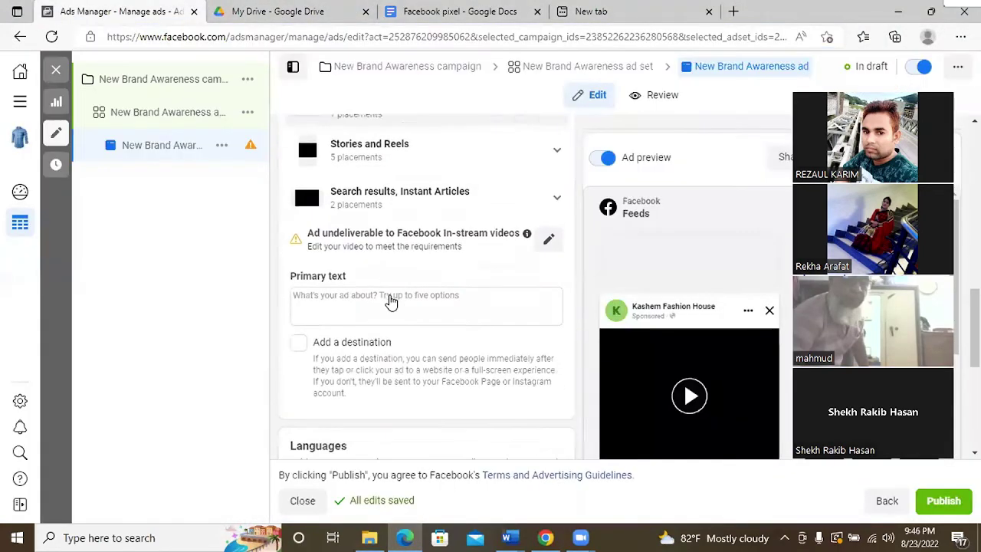
scroll(390, 299, "up", 5)
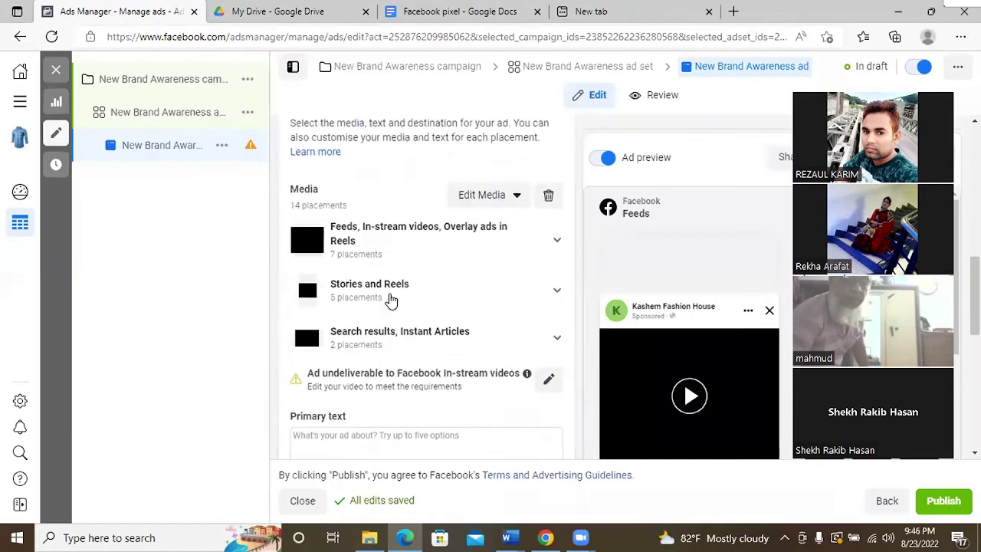
scroll(391, 298, "down", 3)
scroll(389, 297, "down", 3)
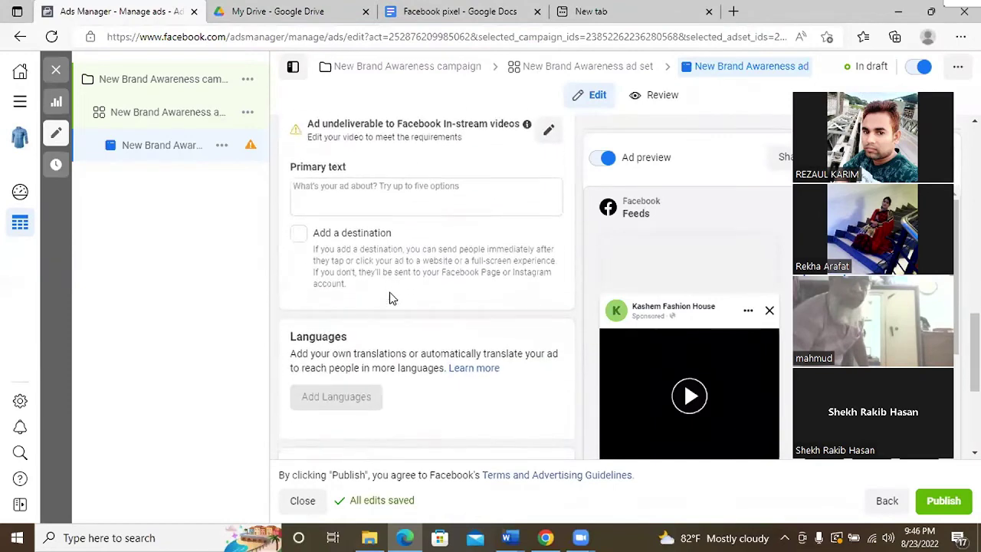
scroll(389, 297, "up", 5)
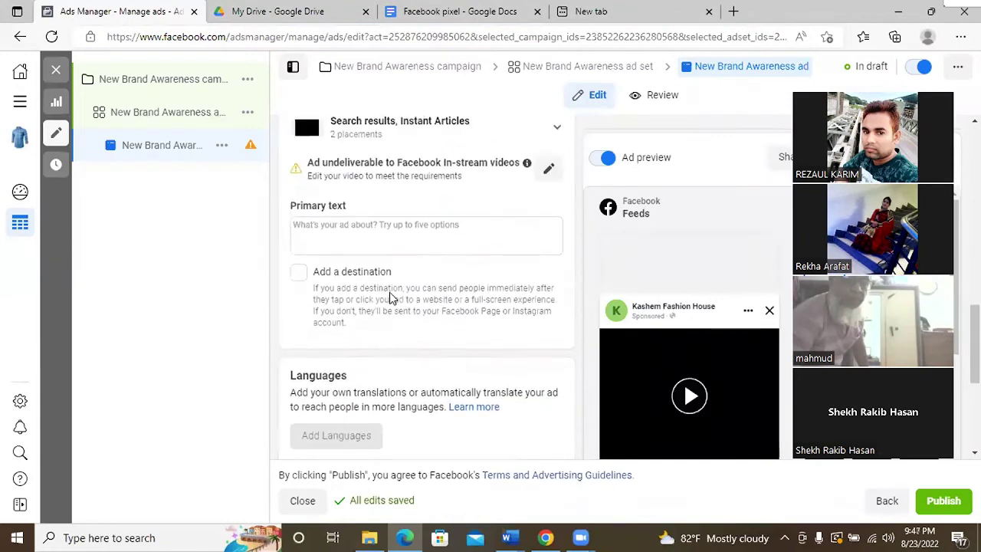
scroll(389, 291, "up", 3)
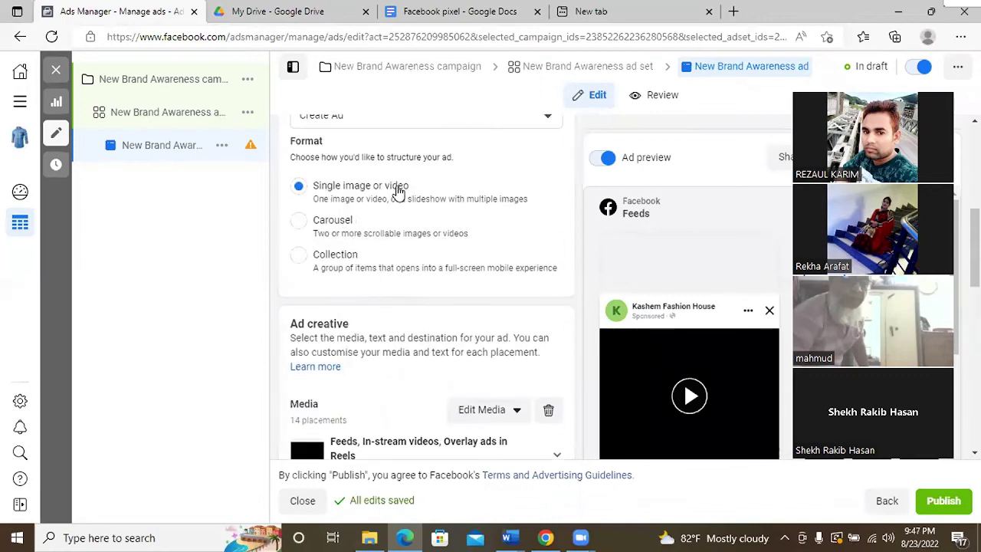
left_click(303, 223)
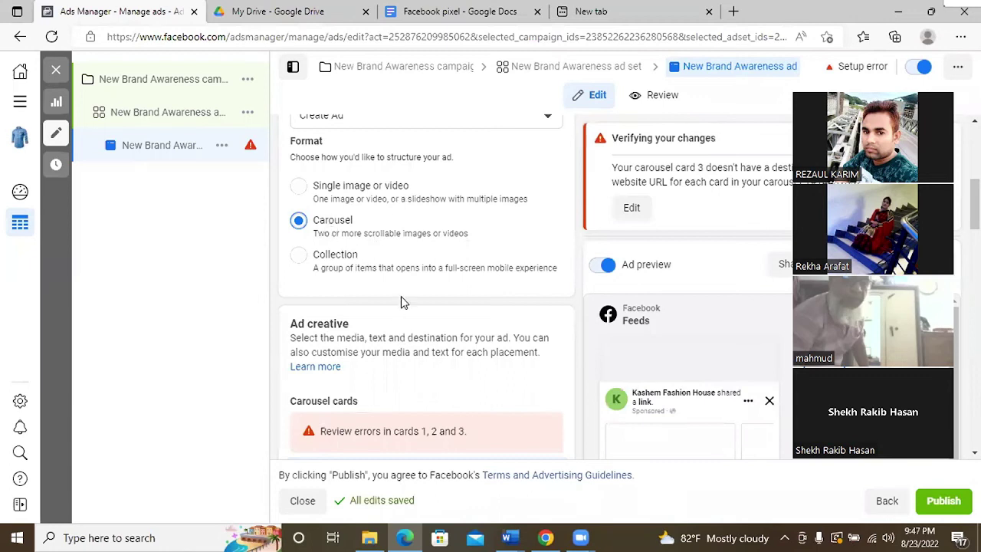
scroll(389, 266, "down", 3)
scroll(389, 266, "up", 3)
Switch to the Google search in Chrome, search for carousel and browse the image results
left_click(601, 11)
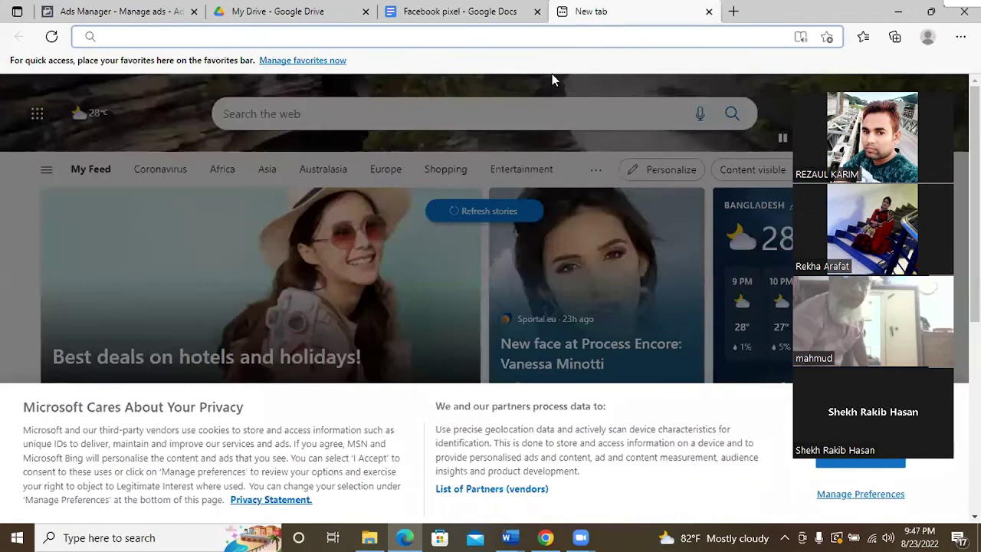
left_click(545, 537)
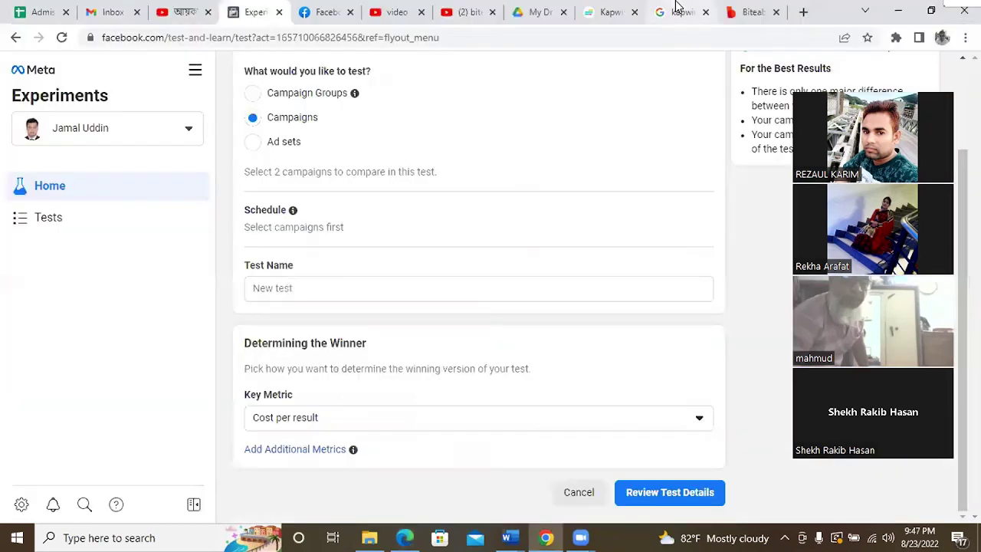
left_click(680, 11)
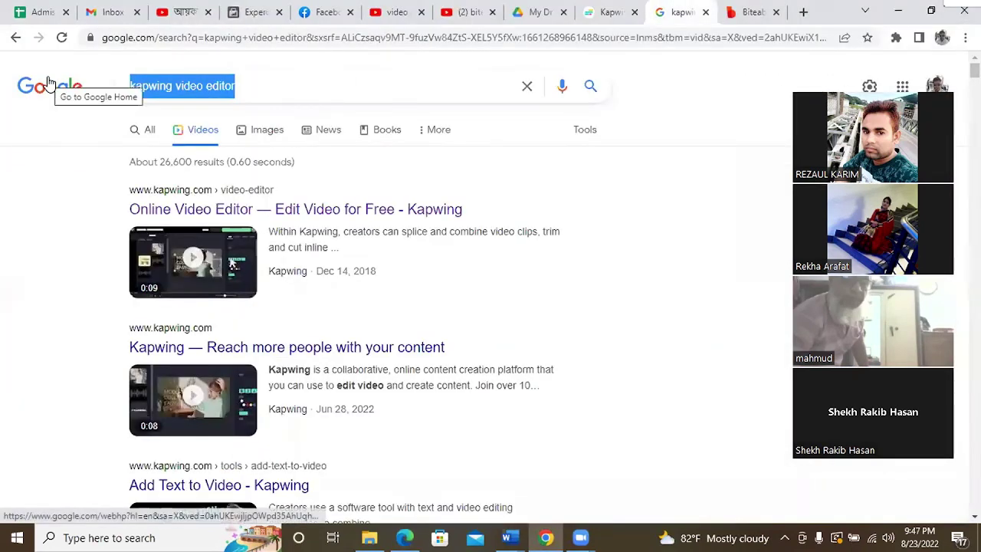
type("careus")
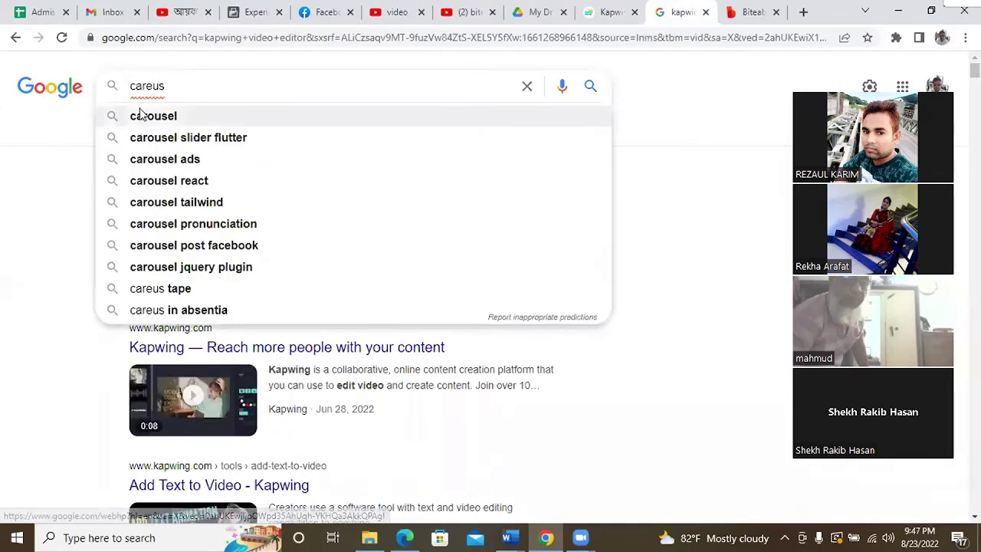
left_click(167, 116)
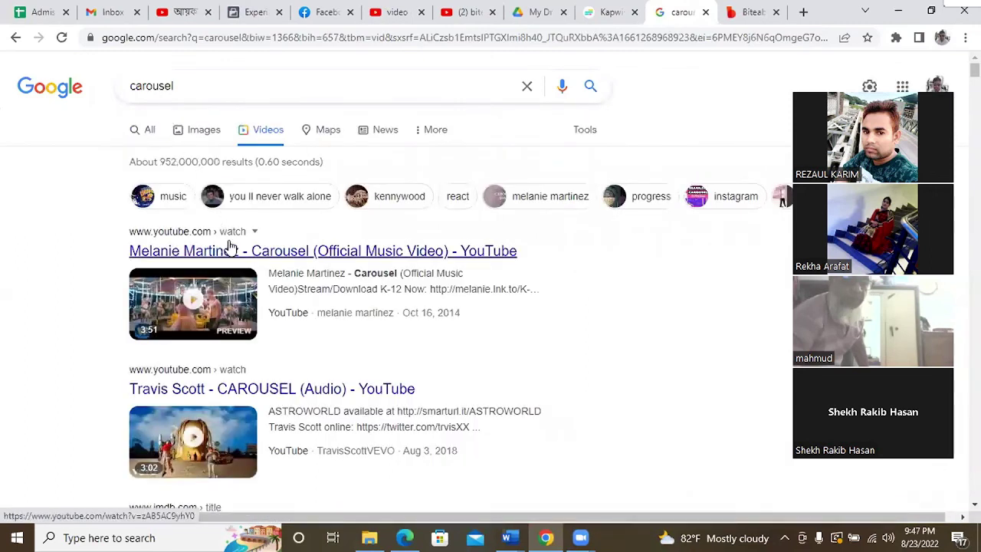
left_click(212, 133)
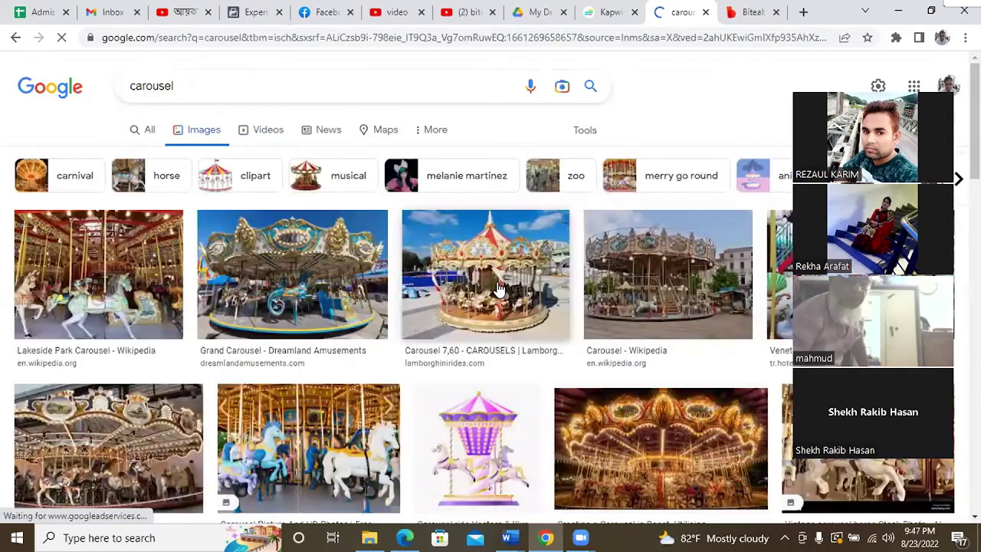
scroll(493, 285, "down", 3)
scroll(494, 285, "down", 1)
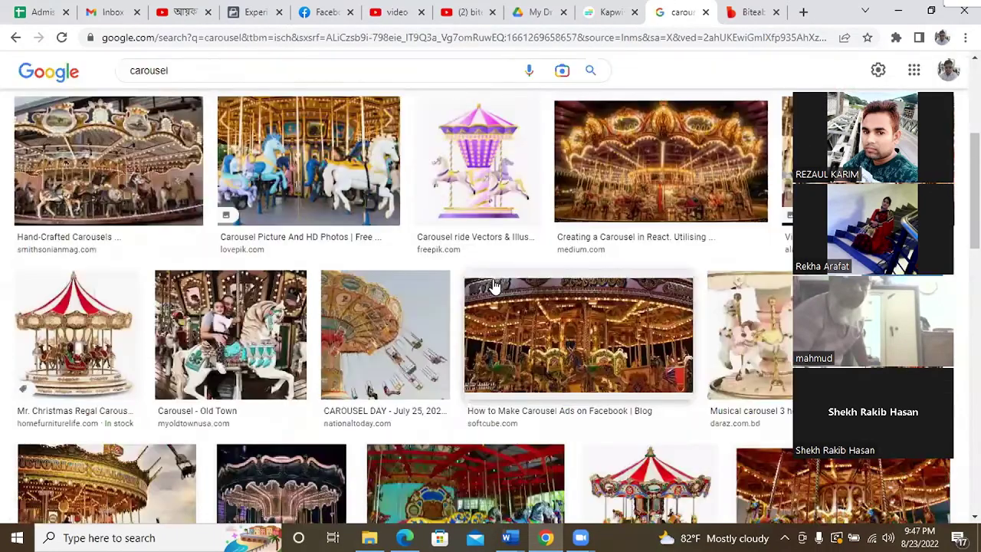
scroll(494, 285, "down", 8)
scroll(493, 285, "down", 5)
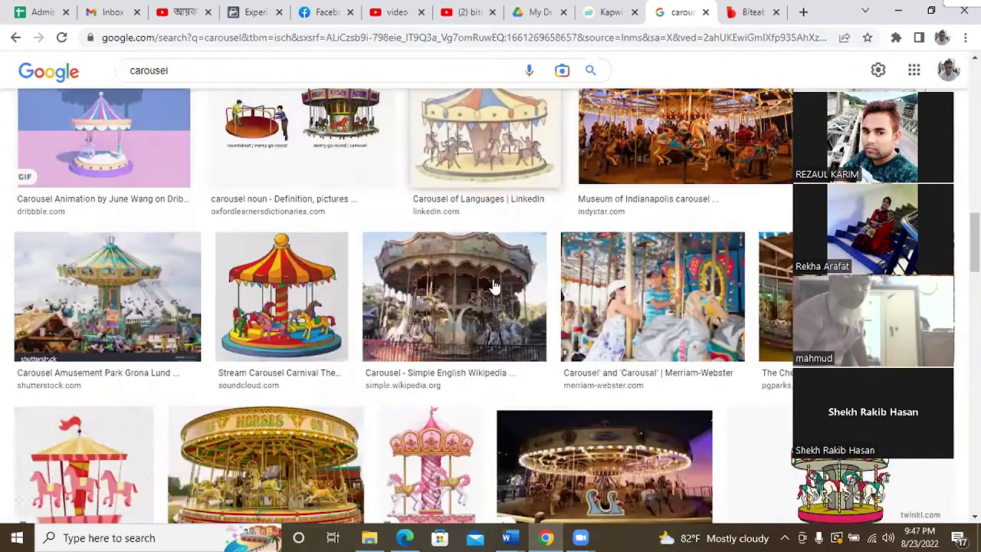
scroll(493, 285, "up", 10)
Refine the image search to "carousel in facebook" and open the LitCommerce Facebook Carousel Ads Best Practices image
left_click(318, 70)
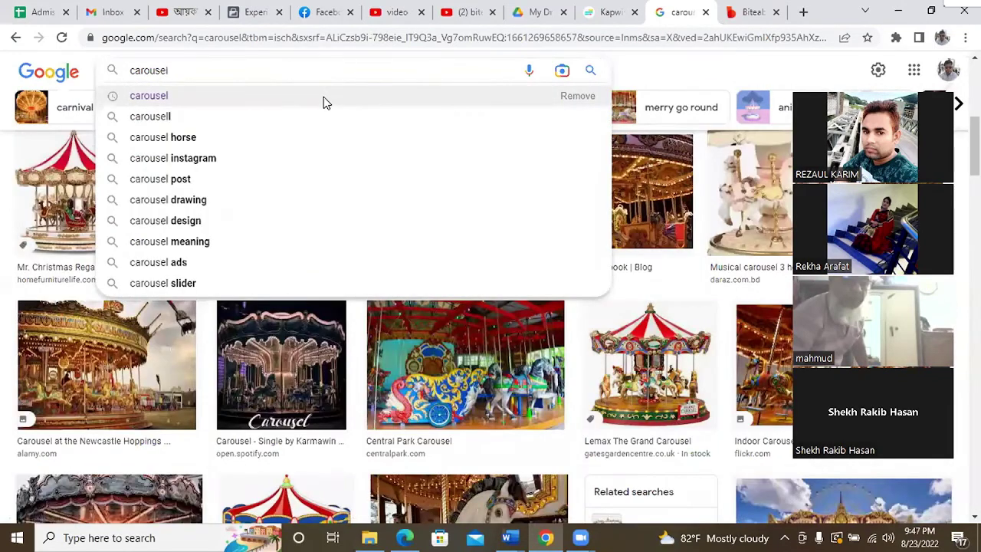
left_click(323, 97)
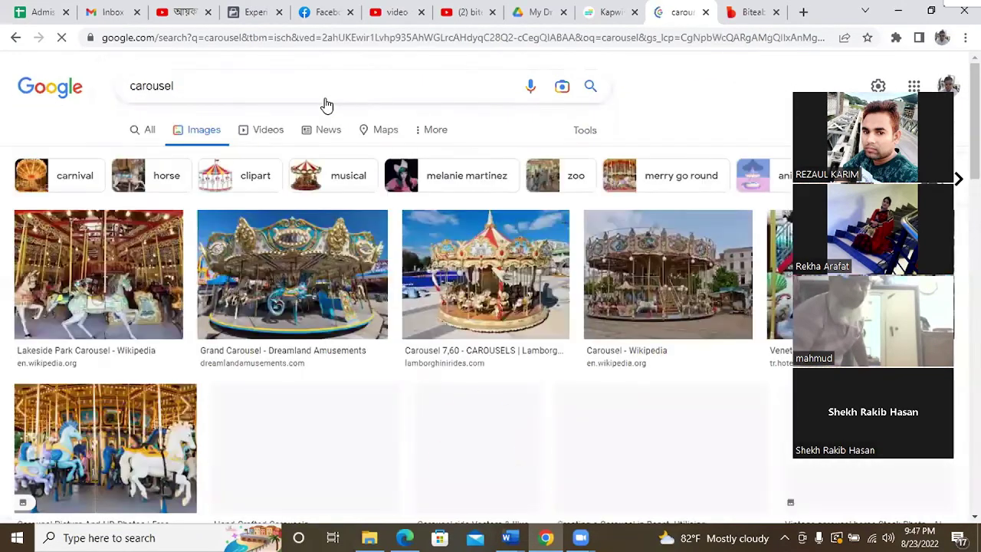
left_click(324, 82)
type("in fac")
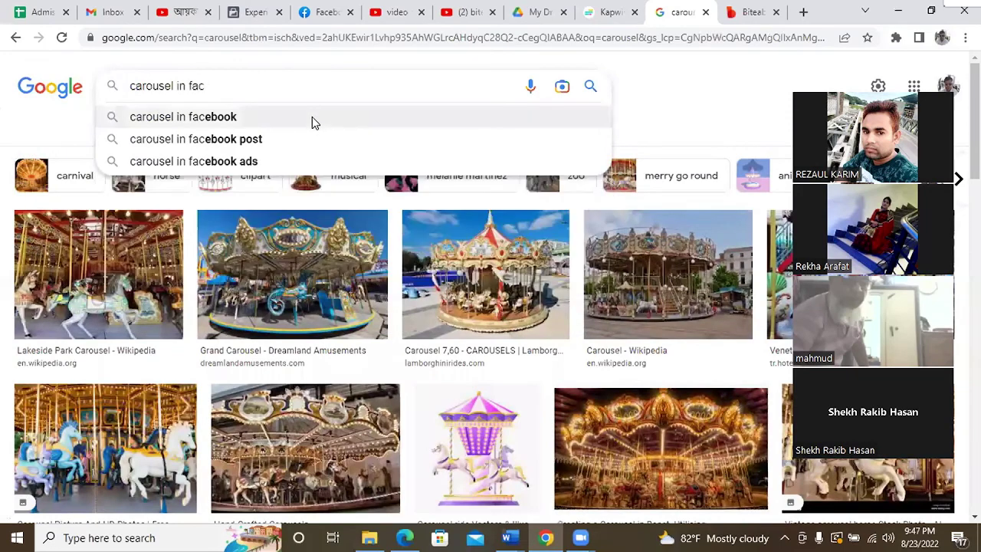
left_click(311, 118)
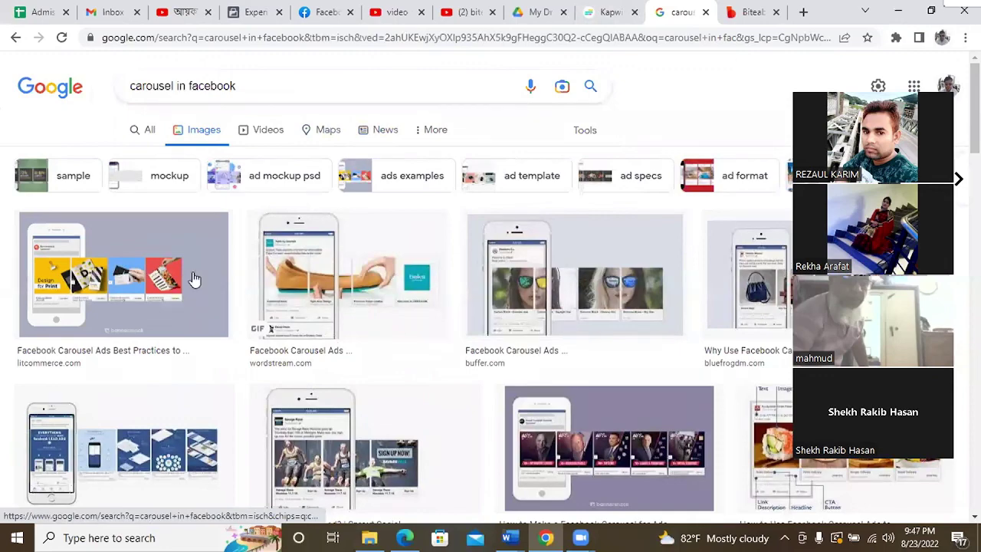
scroll(613, 381, "down", 2)
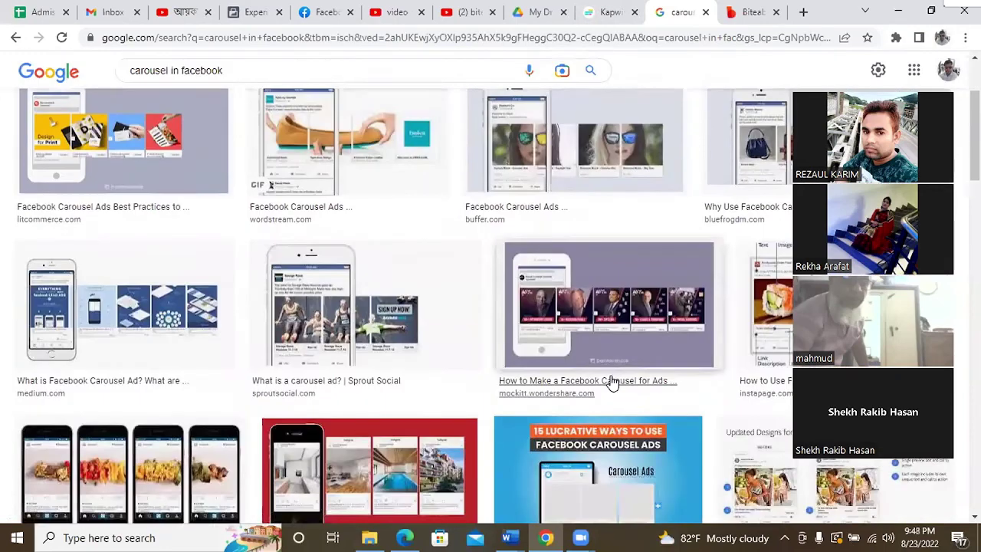
left_click(207, 128)
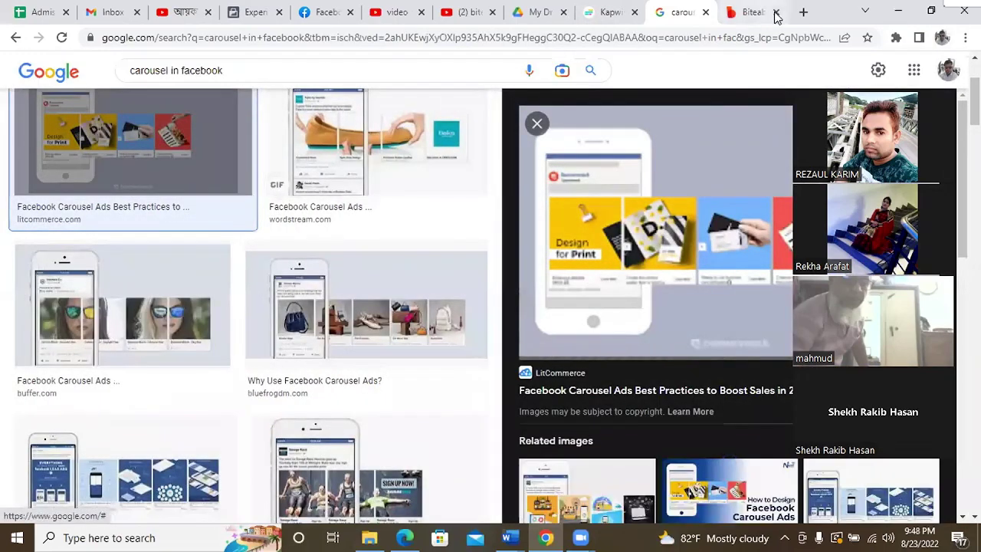
Restore the Chrome window to a smaller size and browse the related Facebook carousel ad examples
double_click(832, 15)
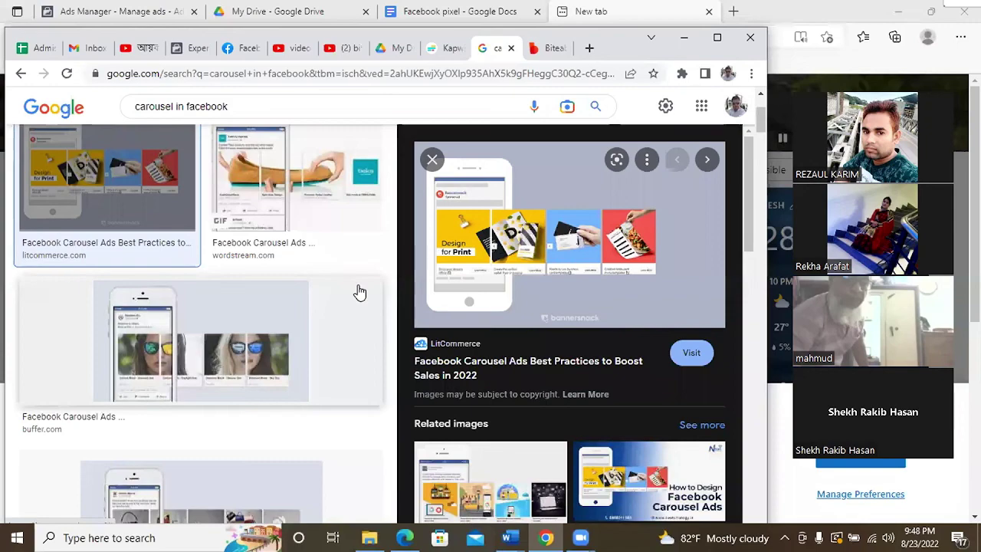
scroll(480, 282, "down", 5)
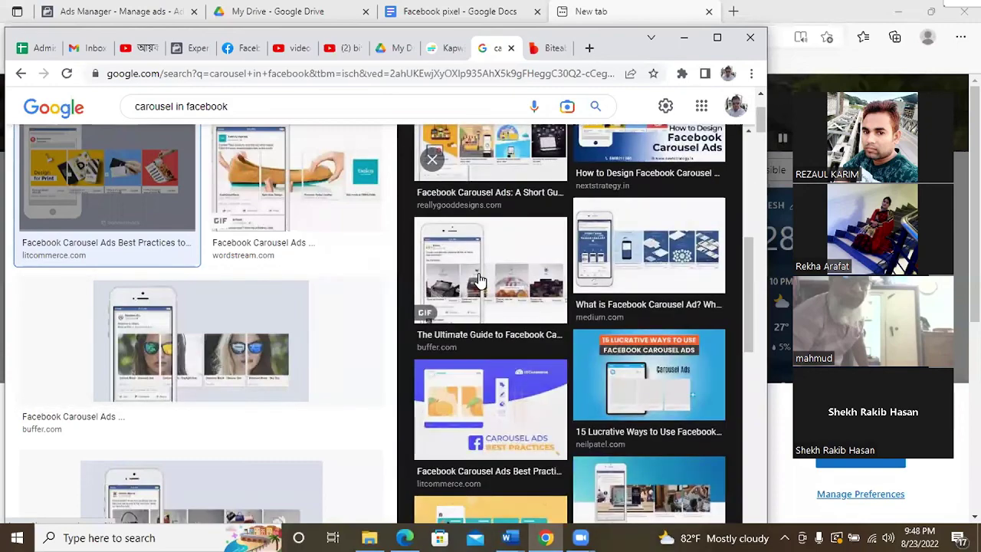
scroll(479, 280, "down", 3)
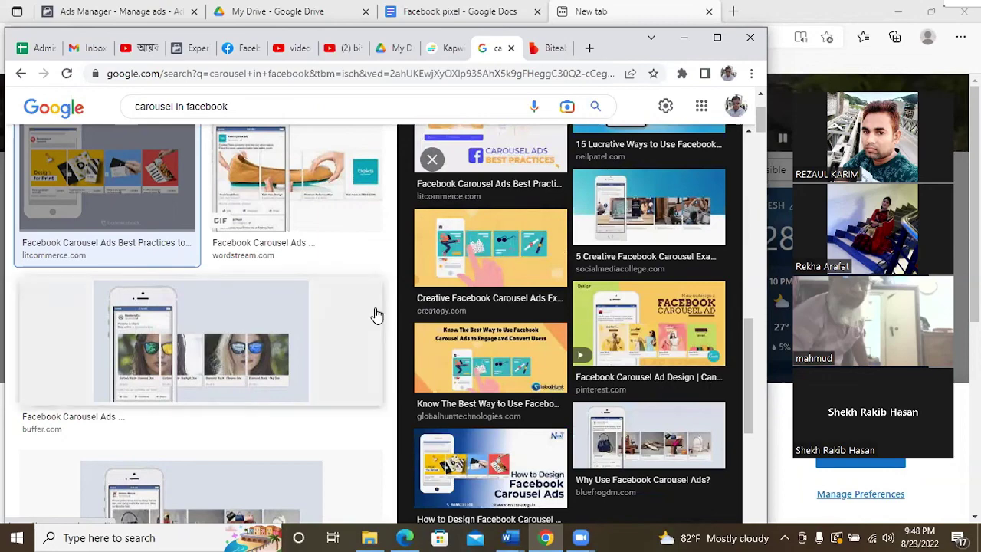
scroll(375, 321, "down", 3)
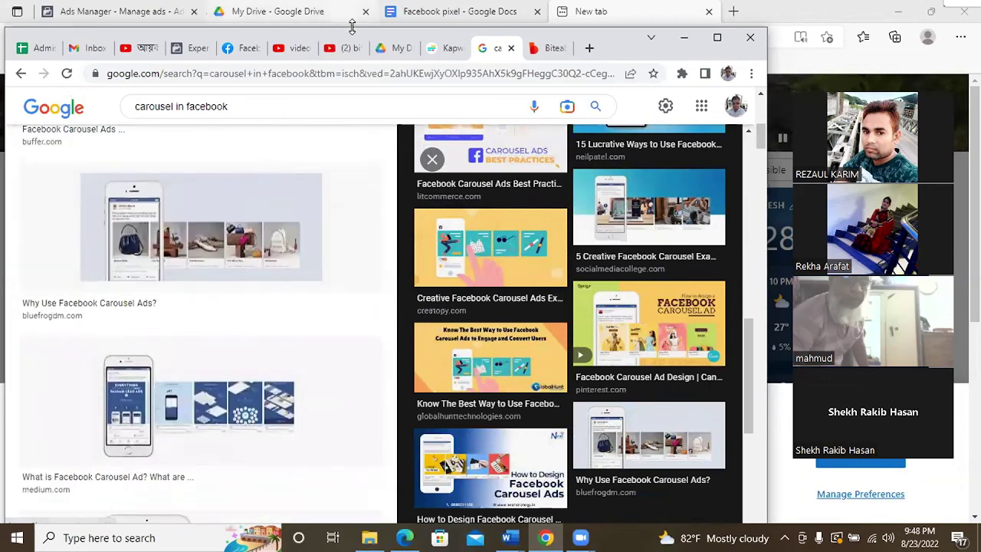
Return to the Ads Manager draft in Edge and examine the first carousel card's image, headline, description and website URL fields
left_click(784, 17)
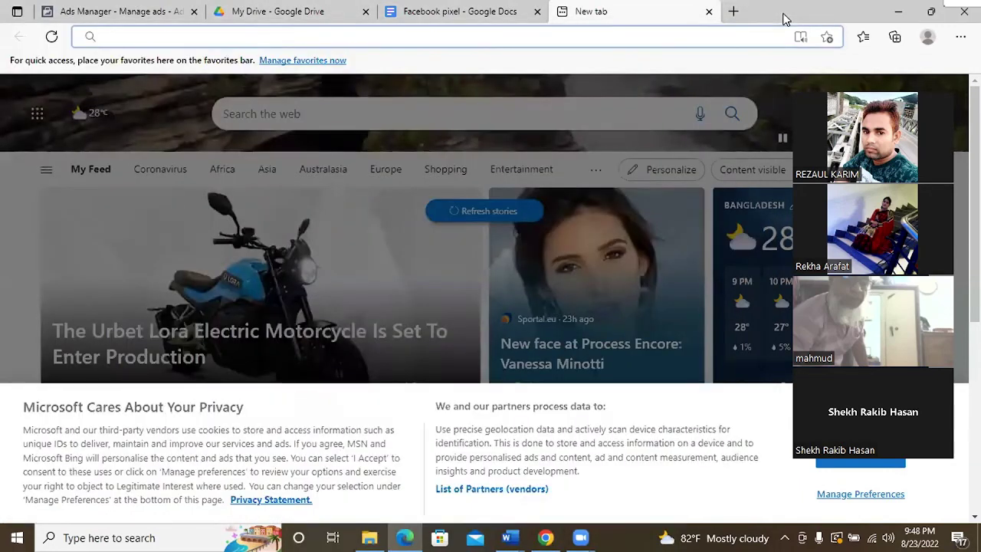
left_click(115, 15)
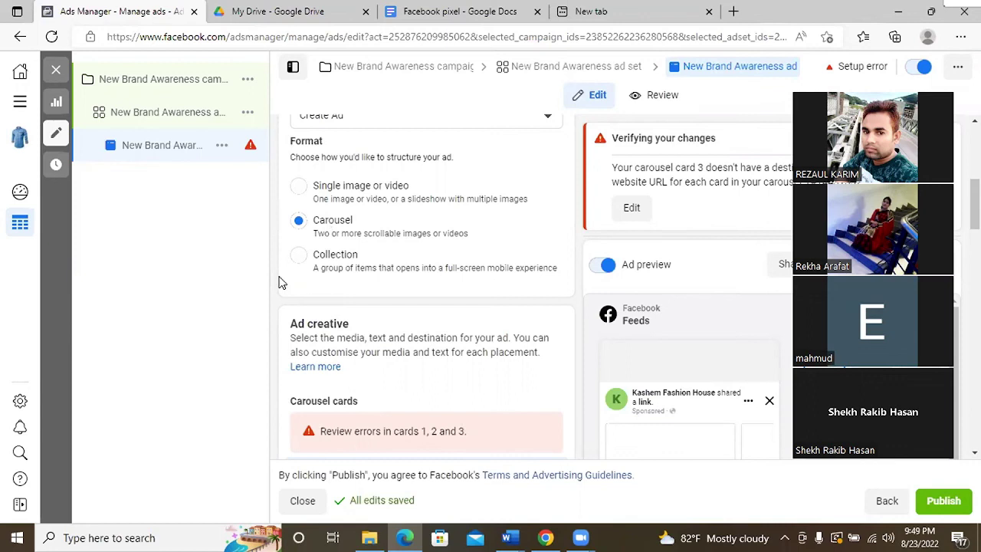
scroll(278, 278, "down", 1)
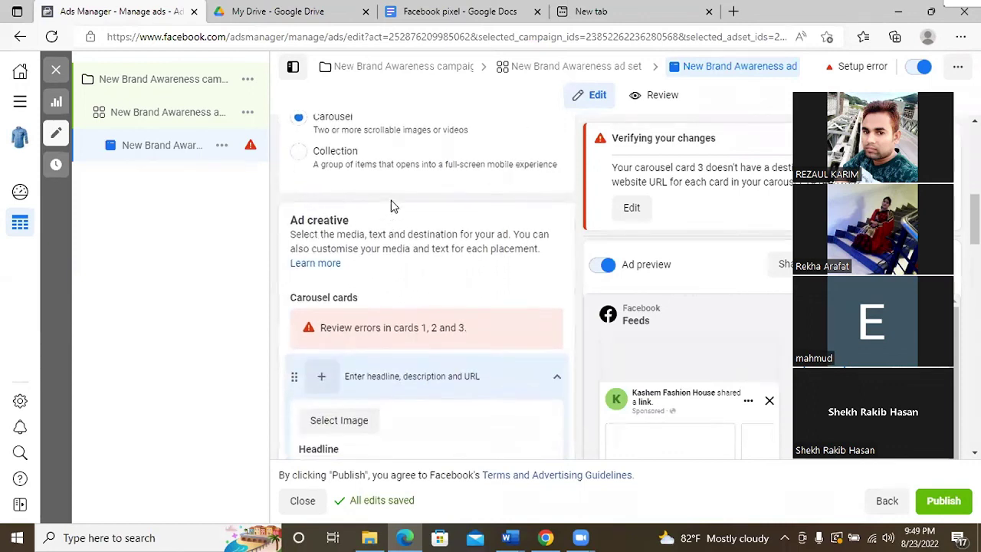
scroll(390, 205, "down", 1)
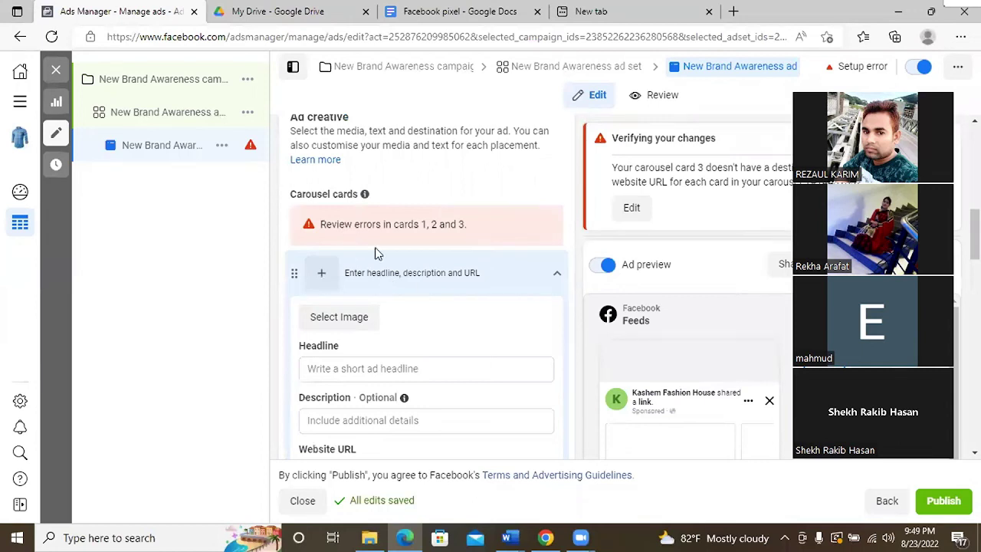
scroll(362, 247, "down", 1)
scroll(361, 246, "down", 2)
scroll(365, 243, "up", 1)
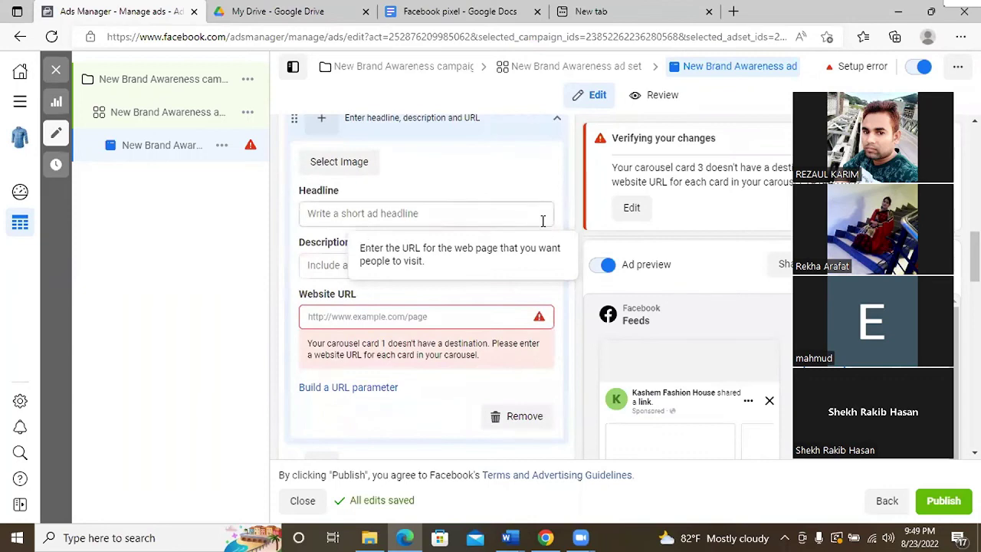
Open the first carousel card's image selection, try the denim shirt and folded shirts account images, and cancel the choice
scroll(510, 228, "up", 3)
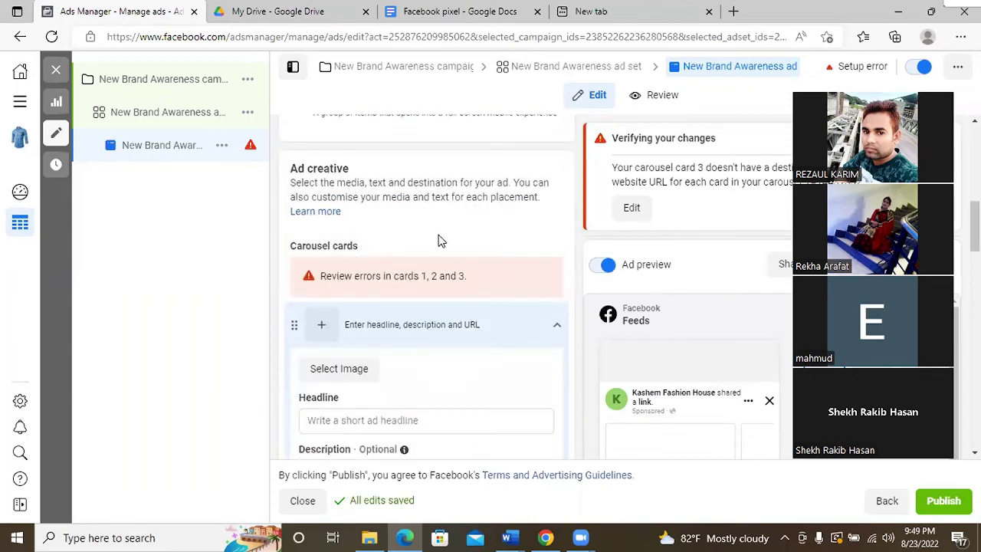
scroll(437, 237, "up", 3)
scroll(437, 237, "down", 2)
scroll(368, 352, "down", 1)
left_click(342, 370)
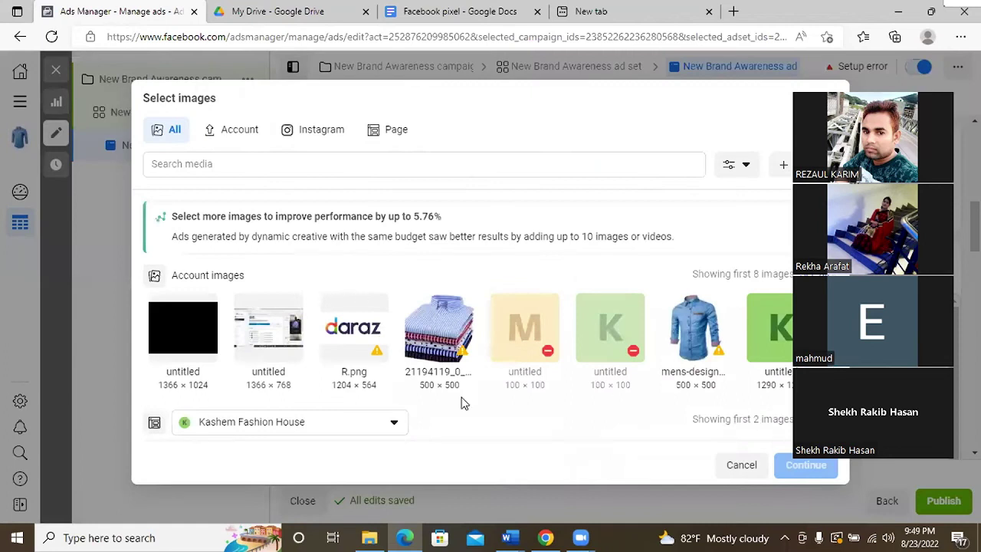
left_click(424, 337)
left_click(701, 351)
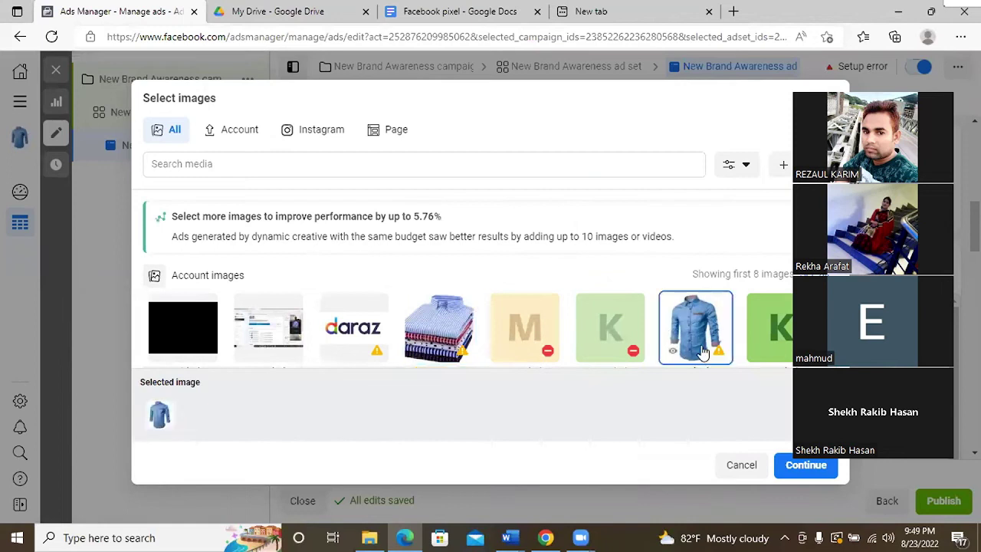
left_click(454, 331)
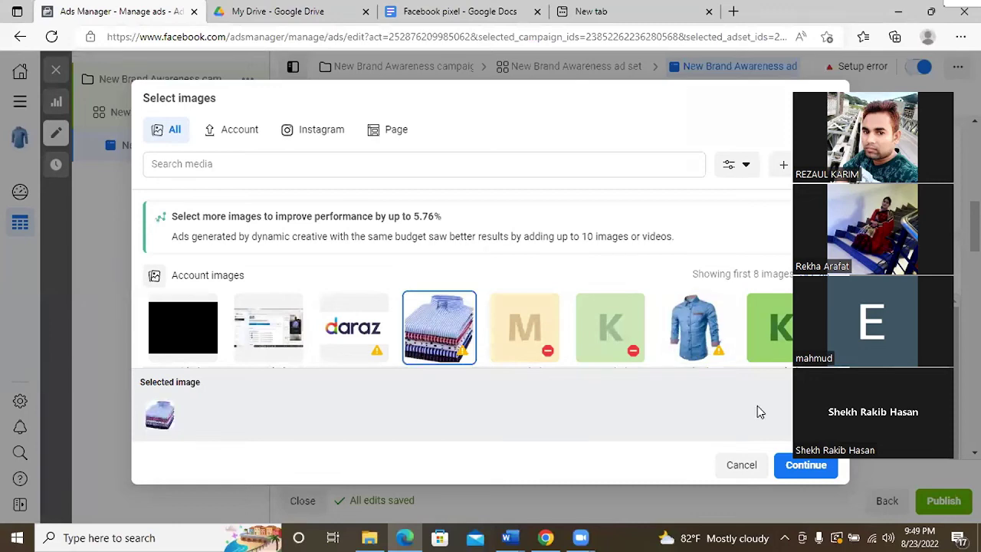
left_click(733, 464)
Try the Collection ad format, examine its creative, Instant Experience and tracking fields, and return the format to Carousel
scroll(366, 301, "up", 2)
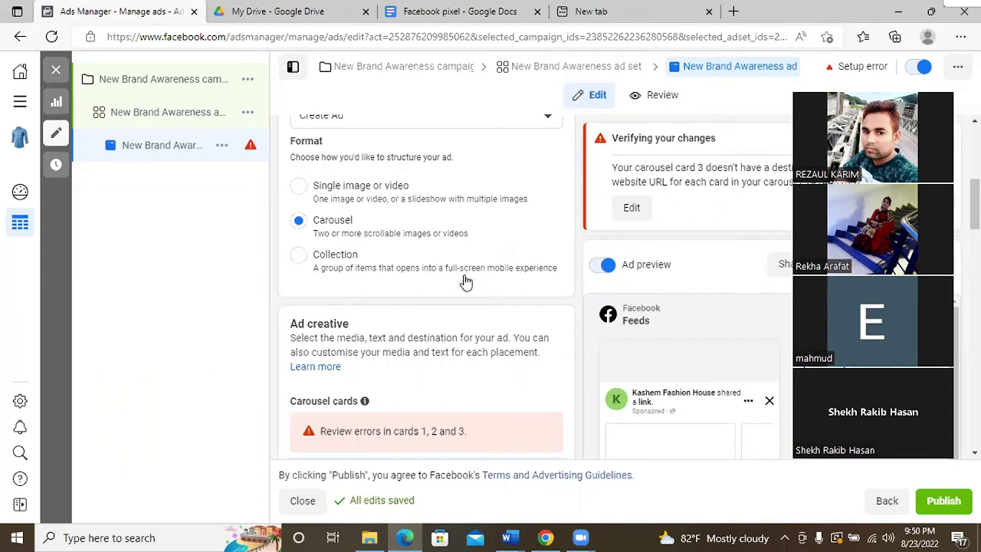
left_click(296, 259)
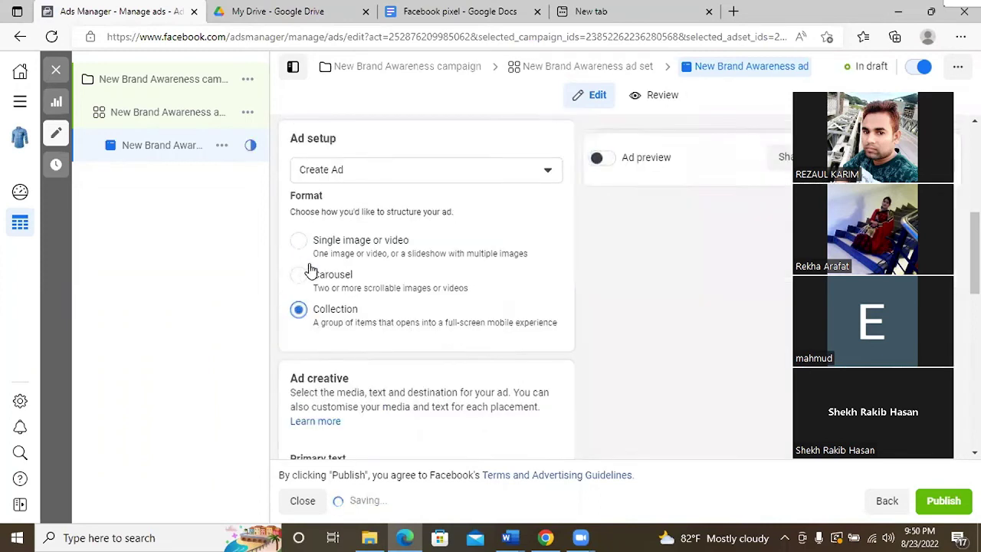
scroll(443, 333, "down", 2)
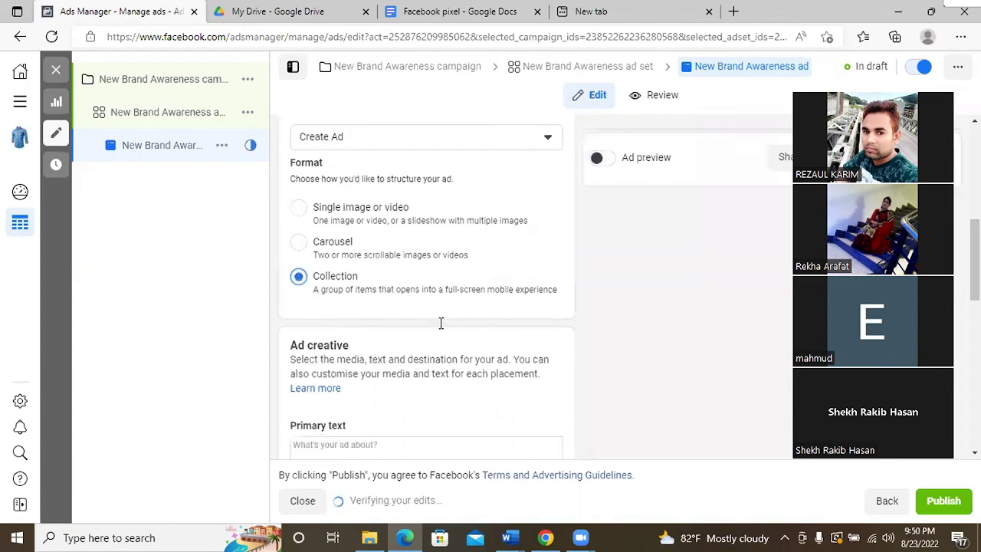
scroll(439, 322, "down", 2)
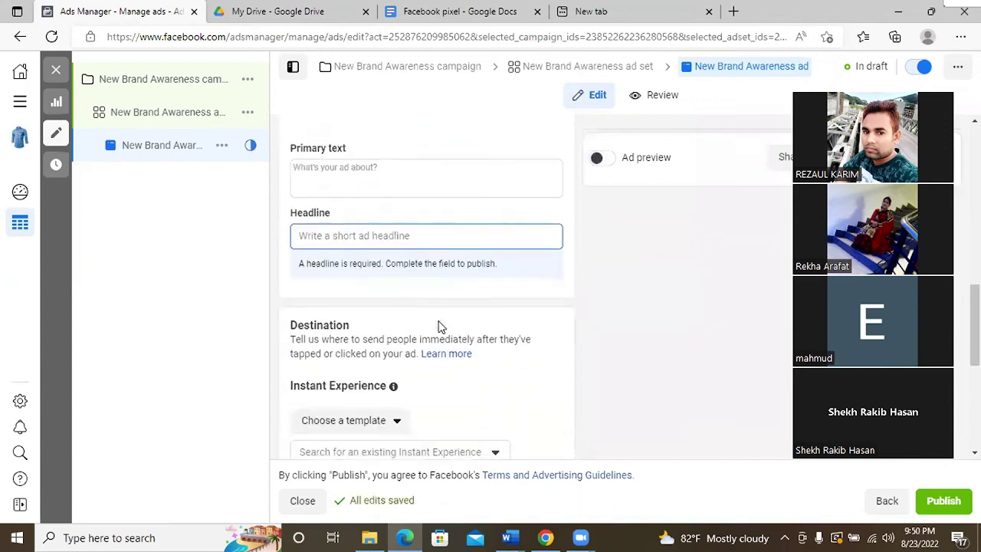
scroll(420, 314, "up", 3)
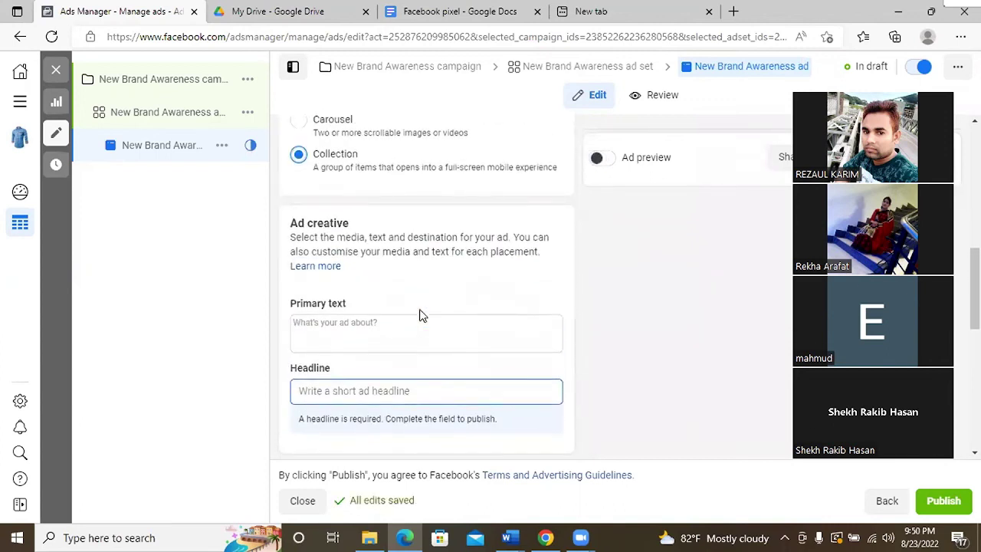
scroll(420, 314, "down", 3)
scroll(420, 314, "down", 3)
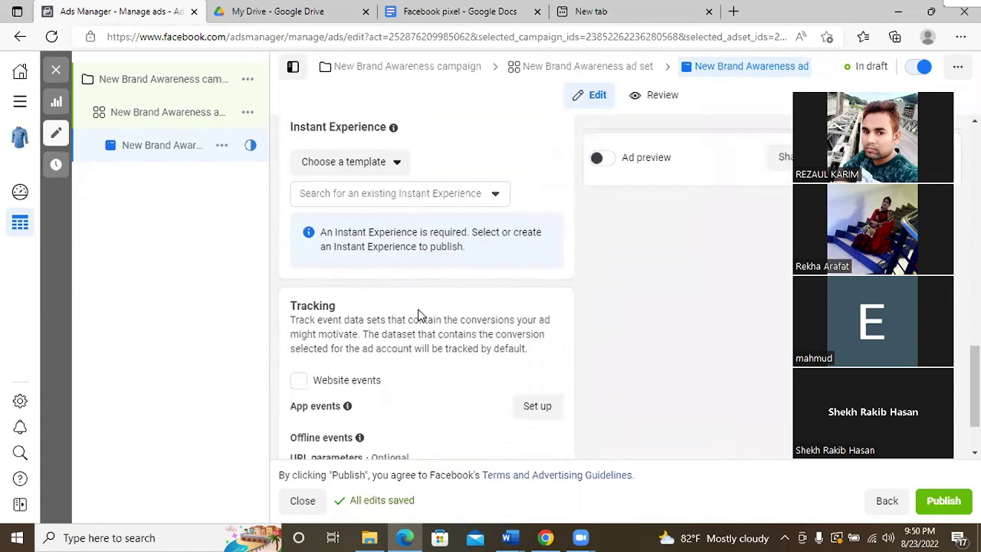
scroll(420, 314, "down", 1)
scroll(420, 314, "up", 4)
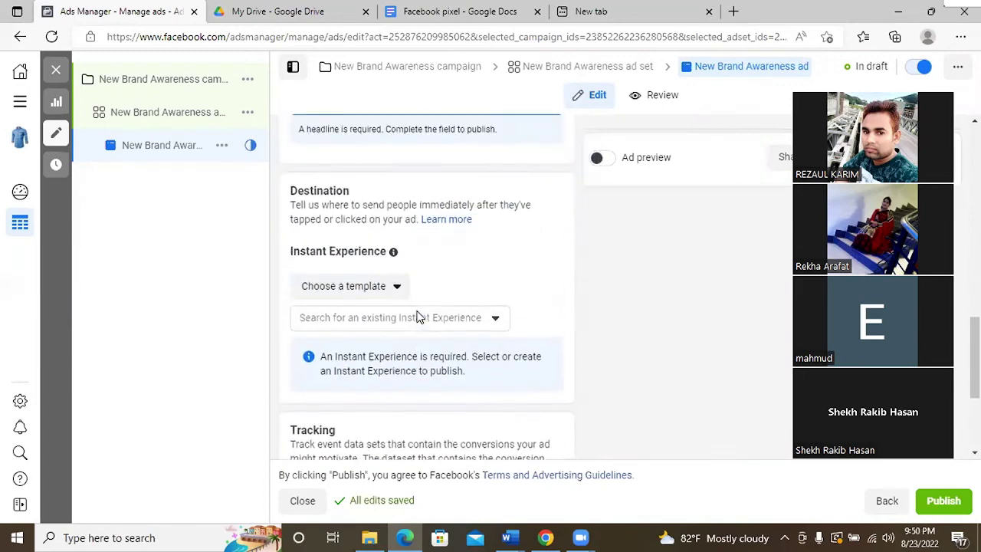
scroll(420, 314, "up", 3)
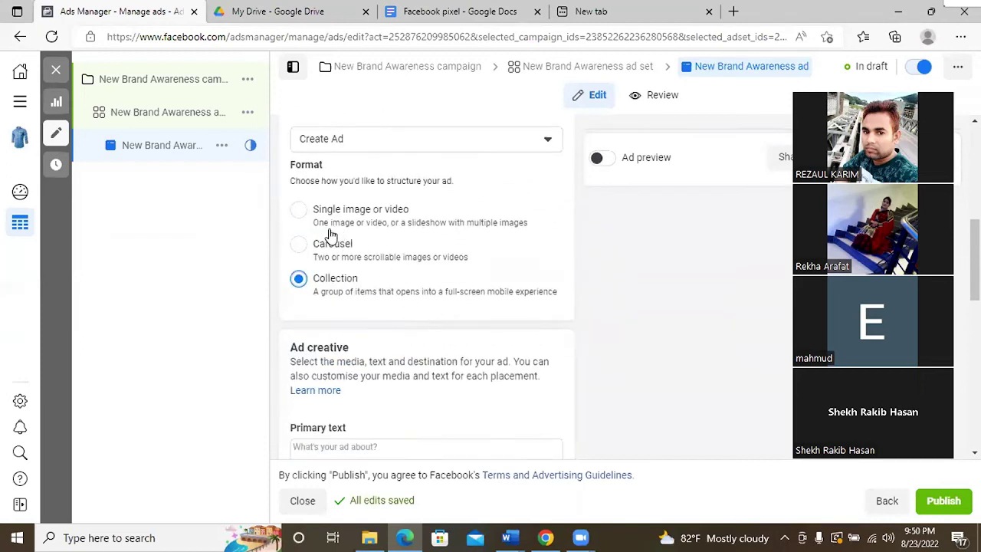
left_click(298, 245)
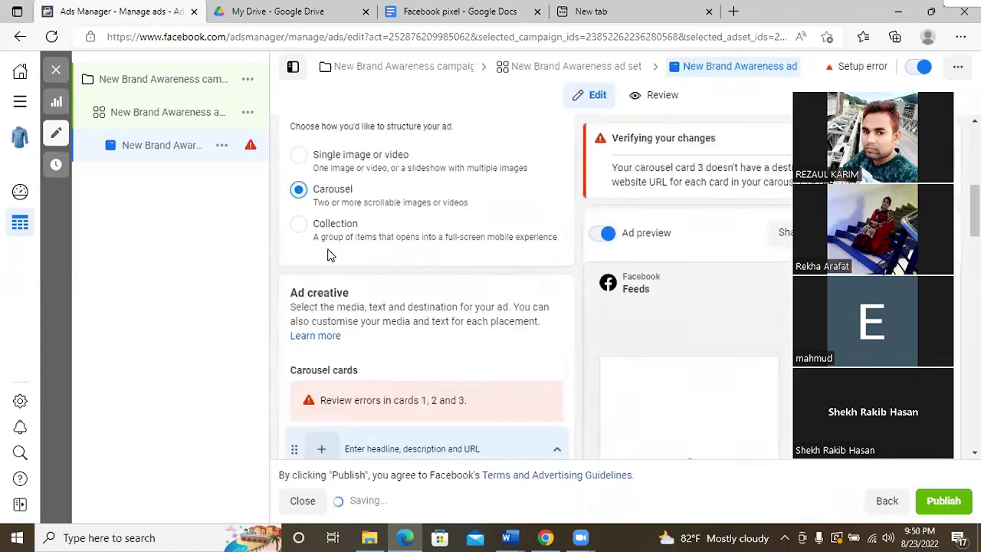
scroll(390, 340, "down", 1)
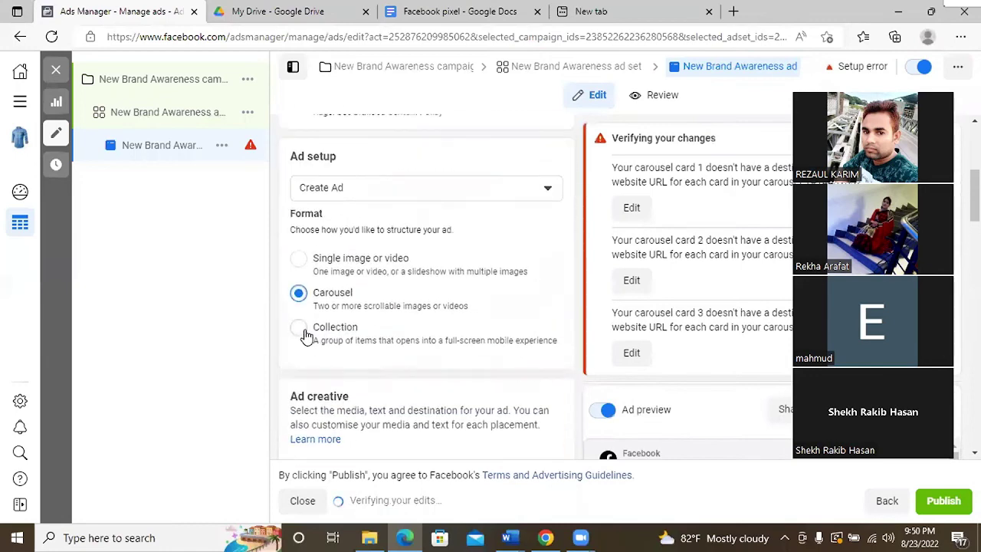
Switch the ad format to Collection again and review its primary text, headline, Instant Experience template and tracking settings
left_click(301, 332)
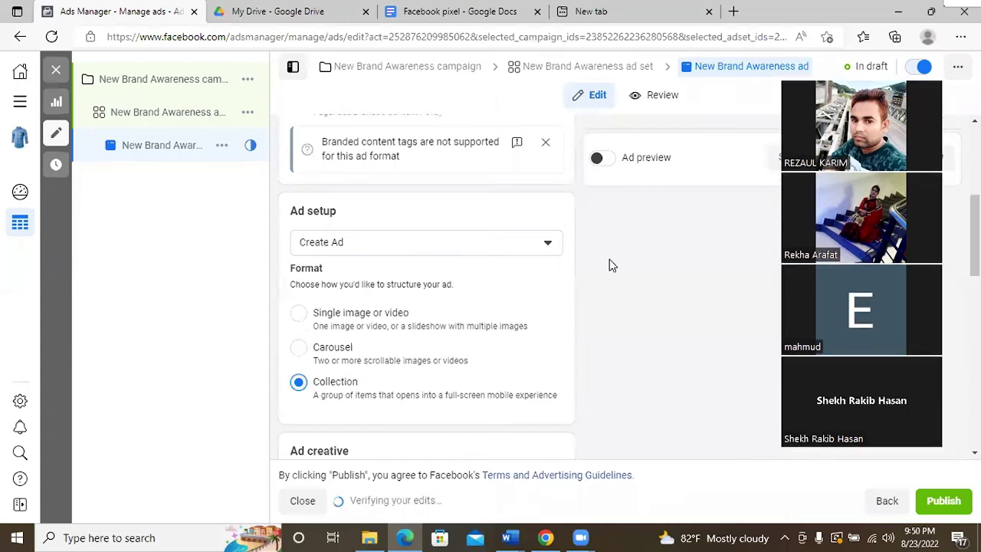
scroll(436, 333, "down", 3)
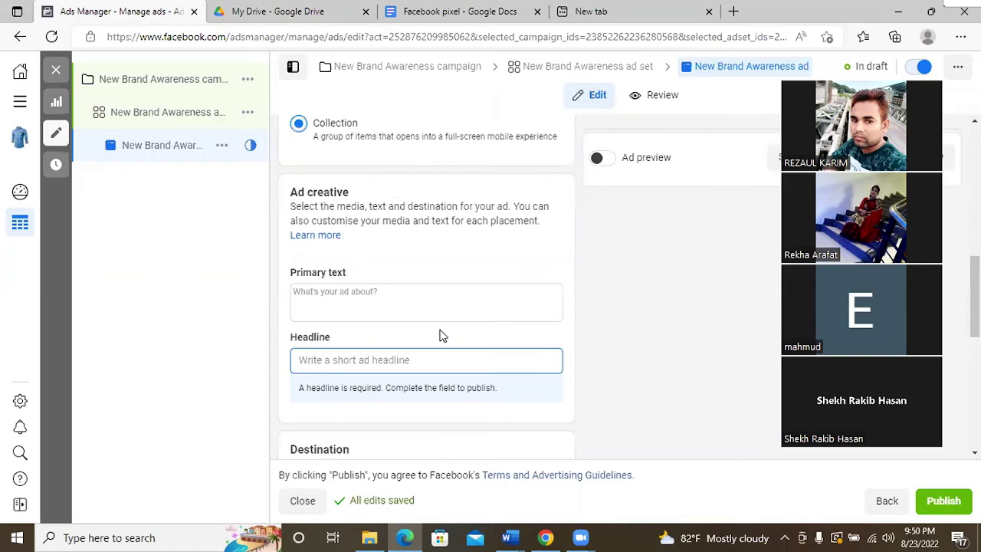
scroll(438, 333, "down", 2)
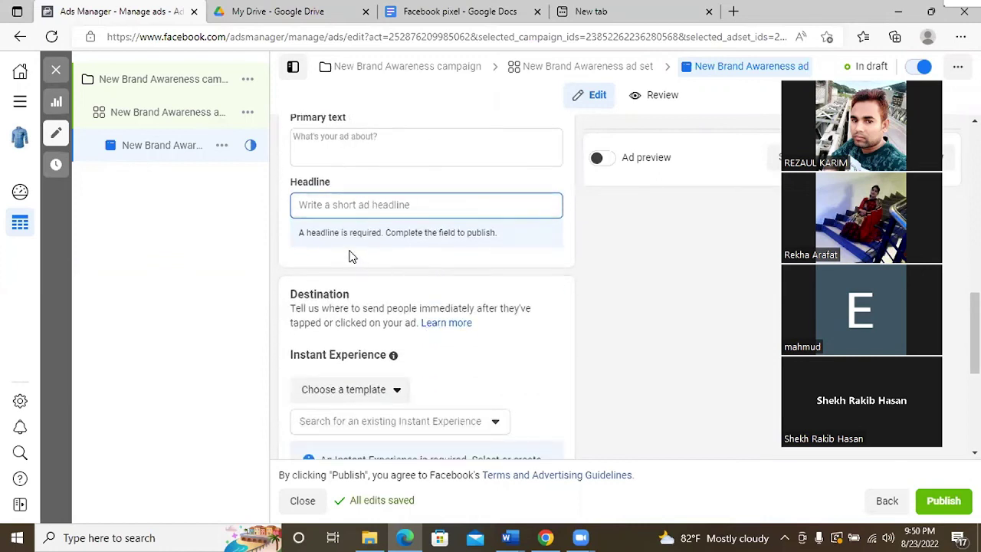
scroll(346, 337, "down", 1)
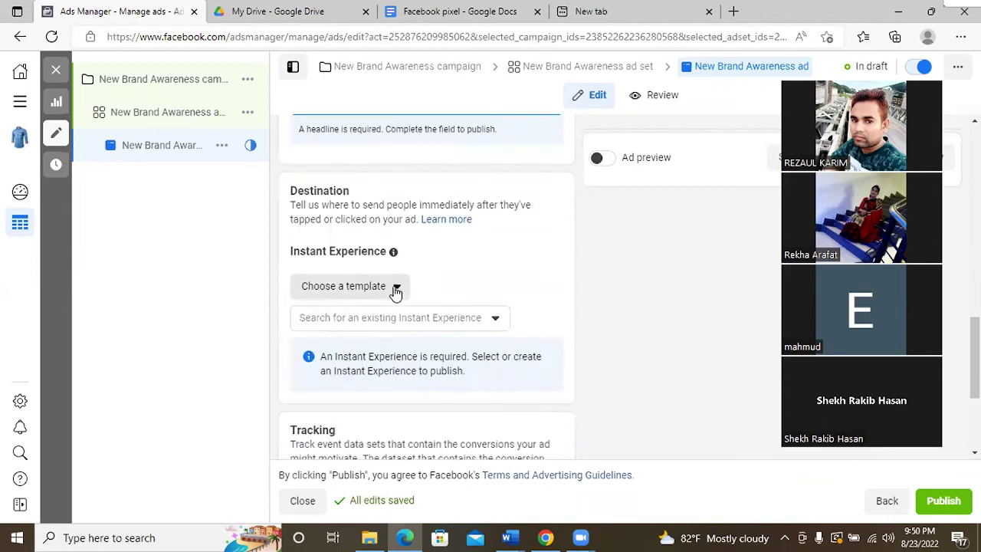
scroll(535, 330, "down", 2)
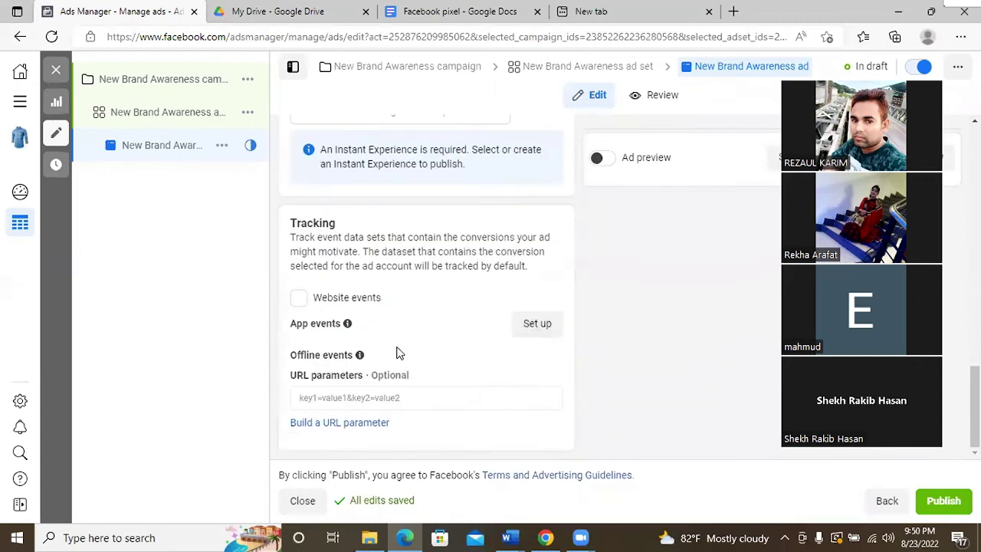
scroll(440, 379, "up", 2)
scroll(470, 378, "up", 2)
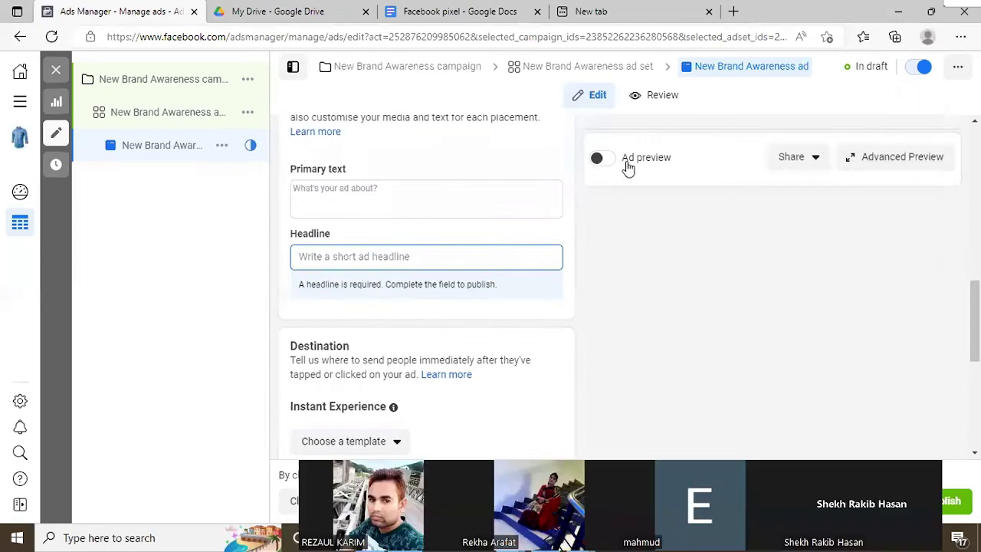
Turn on the ad preview for the Collection format and compare it with the creative and destination fields
left_click(626, 162)
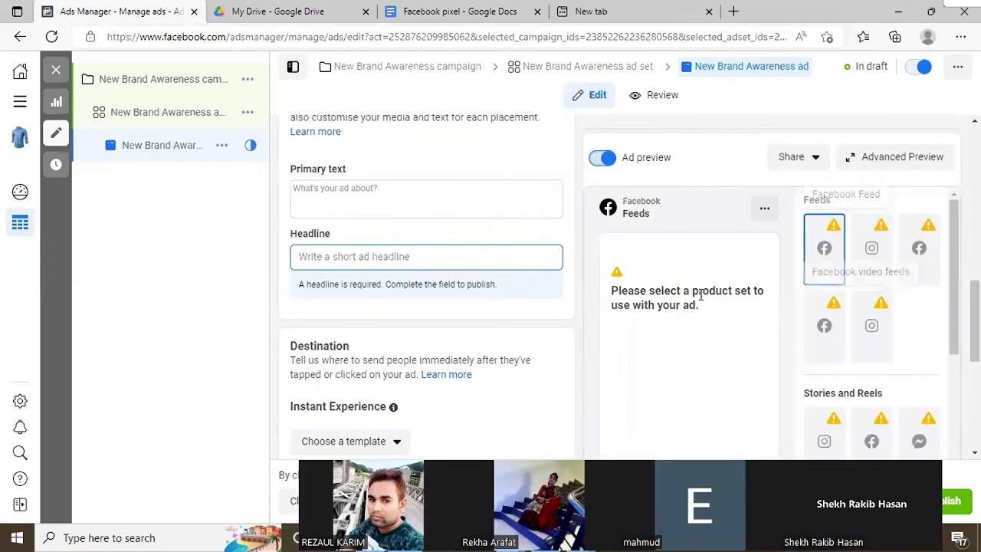
scroll(699, 295, "down", 1)
scroll(700, 295, "down", 1)
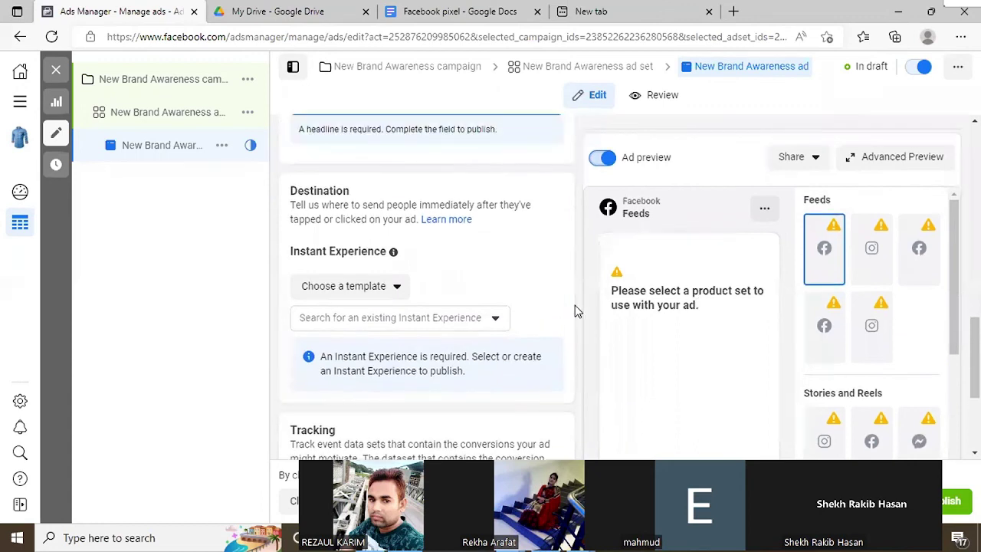
scroll(538, 285, "up", 4)
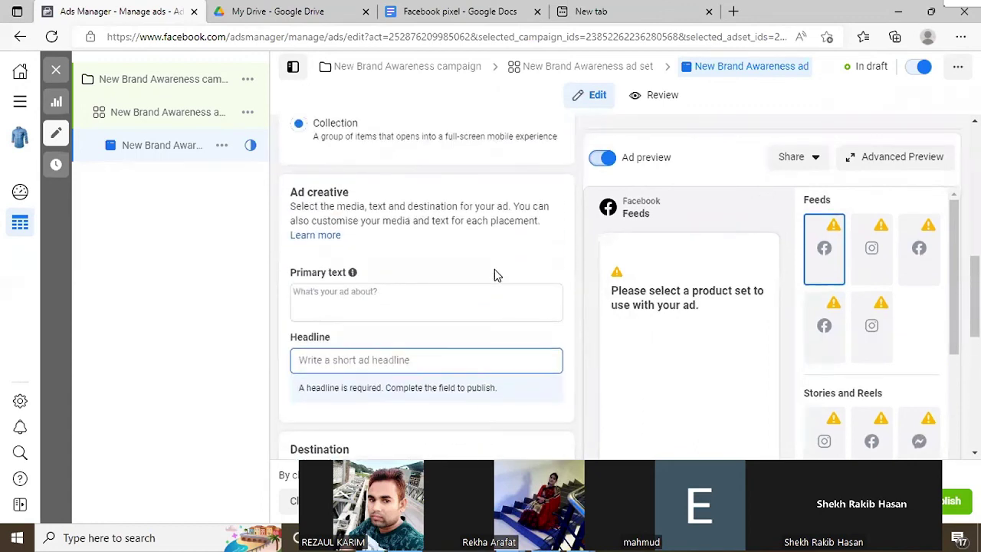
scroll(280, 192, "up", 1)
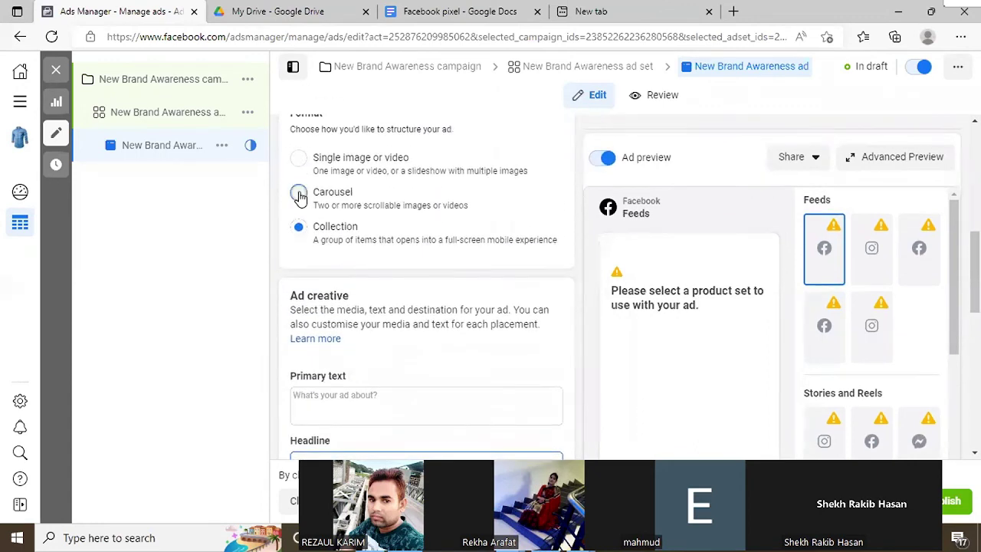
Set the ad format to Carousel and review its cards, placement options, primary text, call to action, destination and tracking
left_click(298, 192)
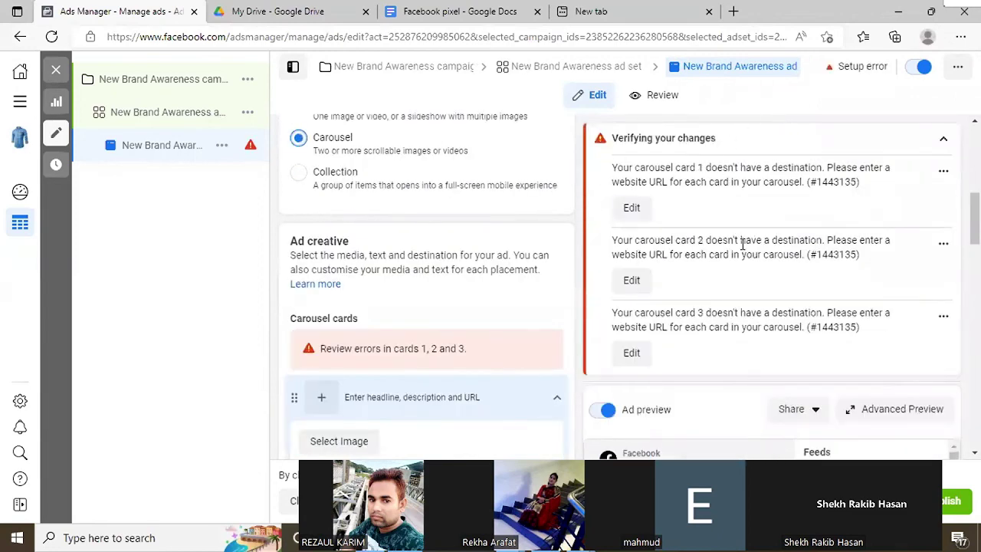
scroll(624, 163, "down", 8)
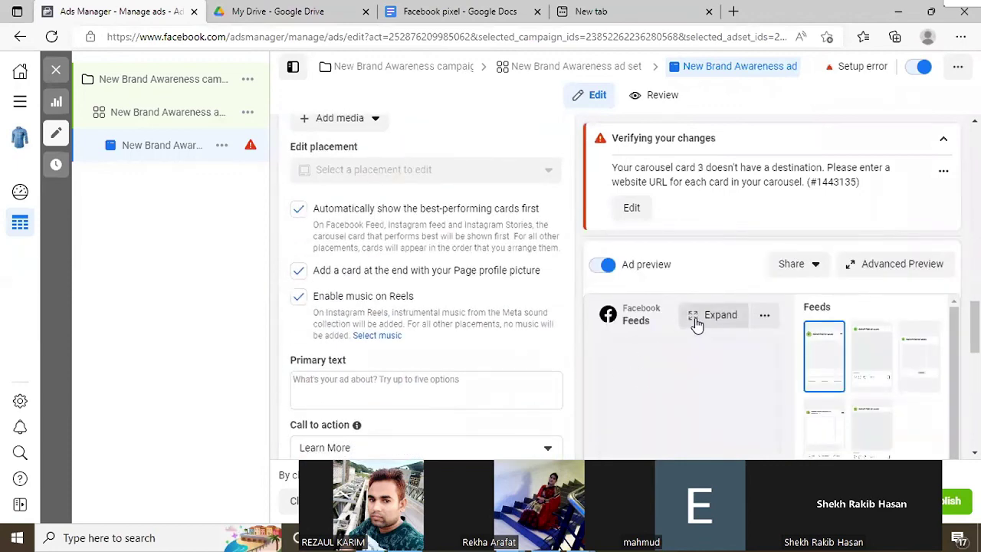
scroll(477, 328, "down", 2)
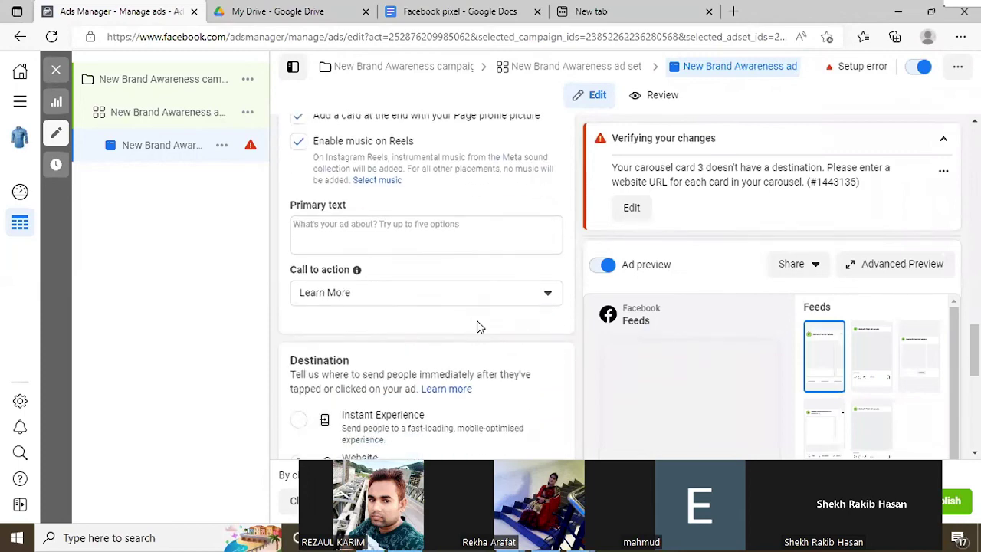
scroll(477, 327, "down", 4)
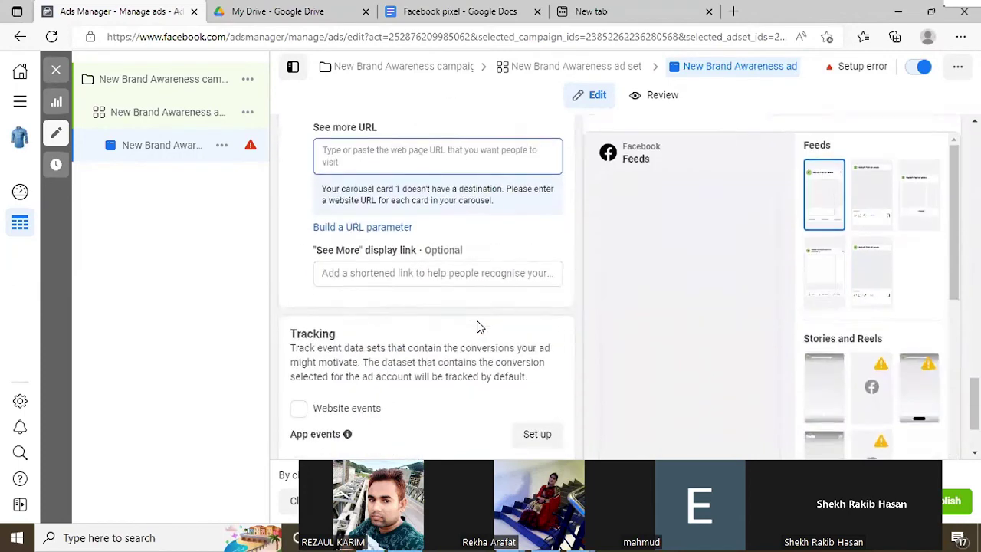
scroll(476, 327, "up", 2)
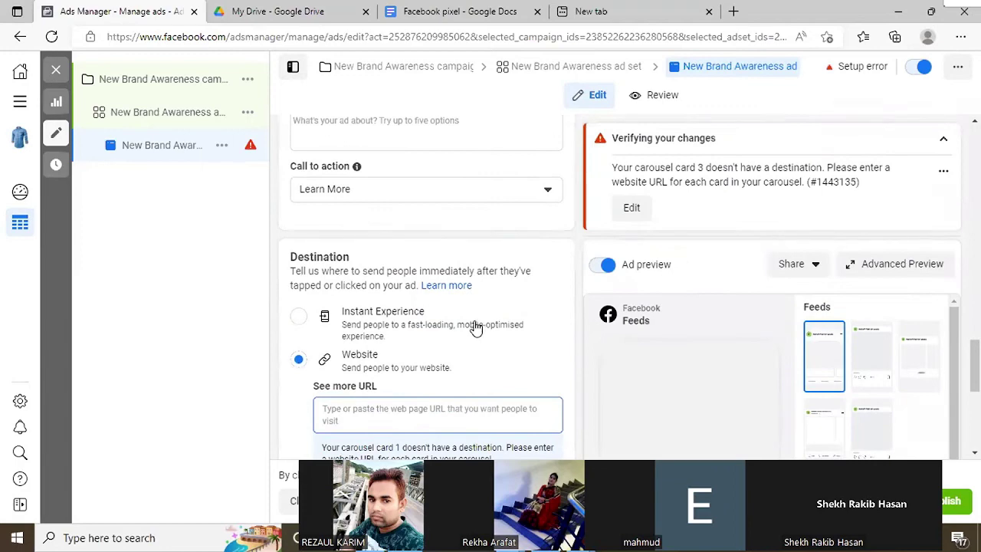
scroll(475, 327, "up", 5)
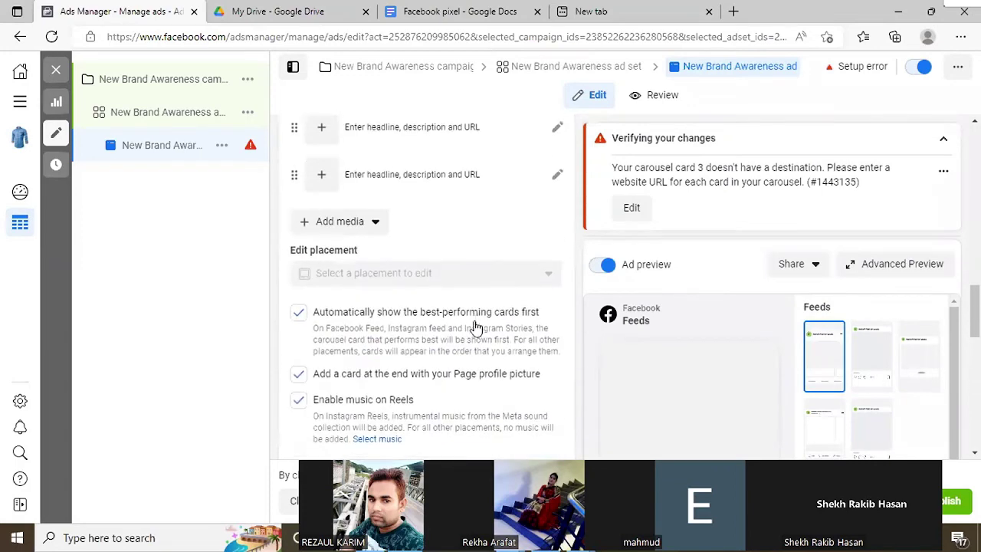
scroll(475, 327, "up", 3)
scroll(474, 328, "up", 5)
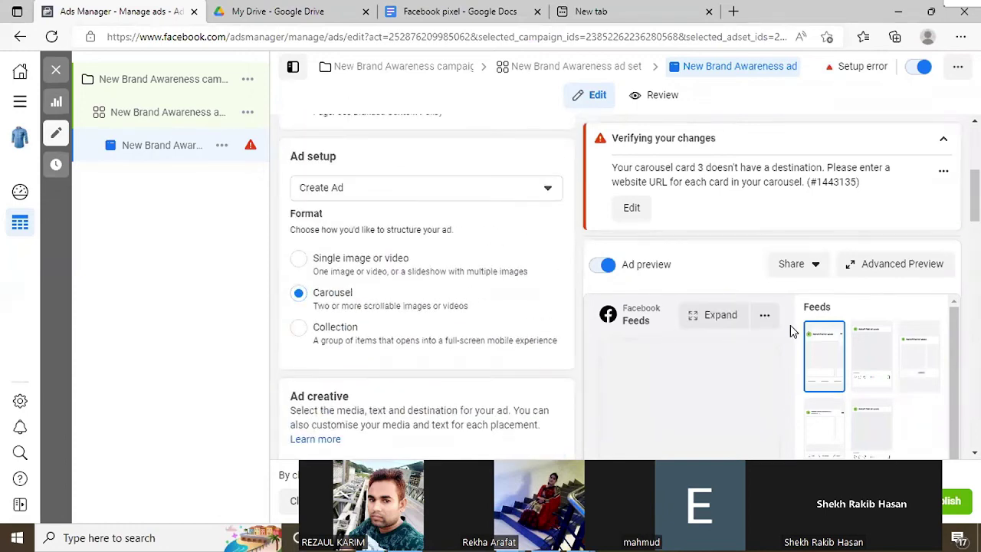
Examine the carousel ad's advanced preview across the feed placements, close it, and review the card and website destination fields
left_click(881, 269)
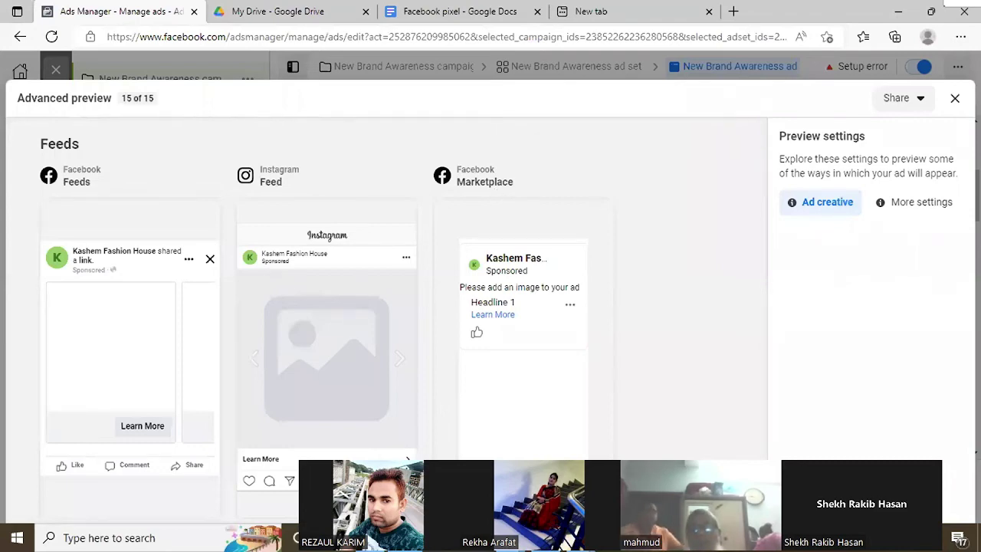
left_click(954, 98)
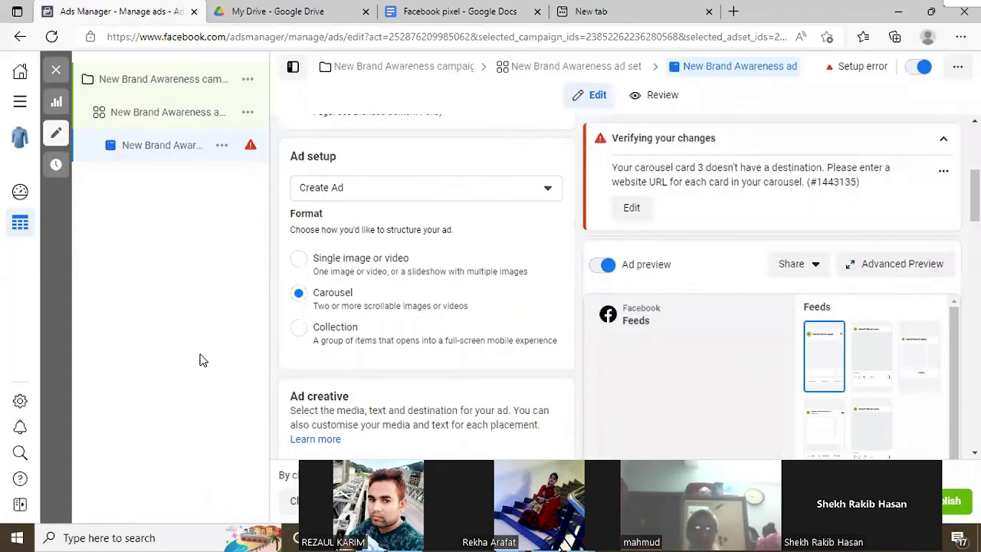
scroll(416, 320, "down", 8)
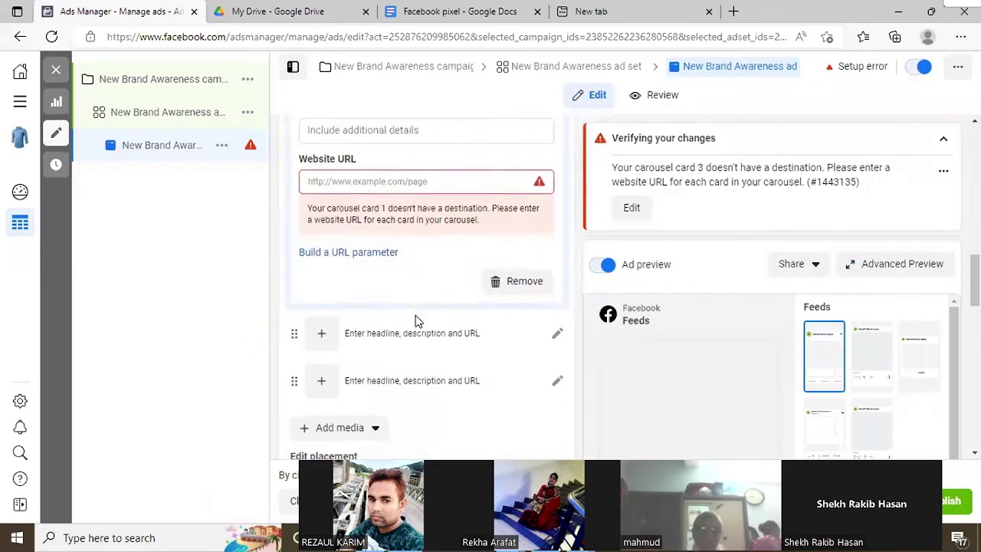
scroll(416, 320, "down", 10)
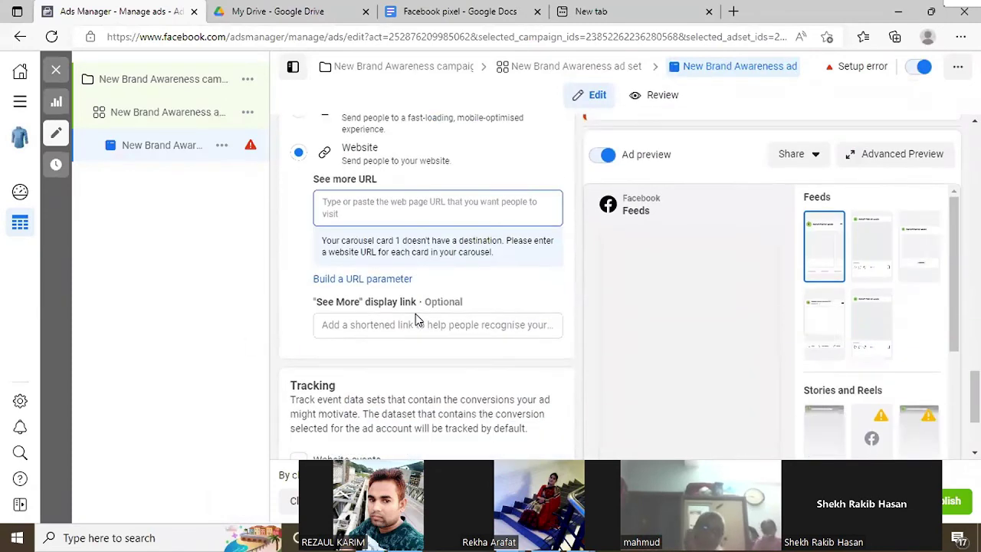
Review the carousel ad's setup, covering tracking, website destination, call to action, carousel cards, ad format and identity settings
scroll(416, 320, "down", 3)
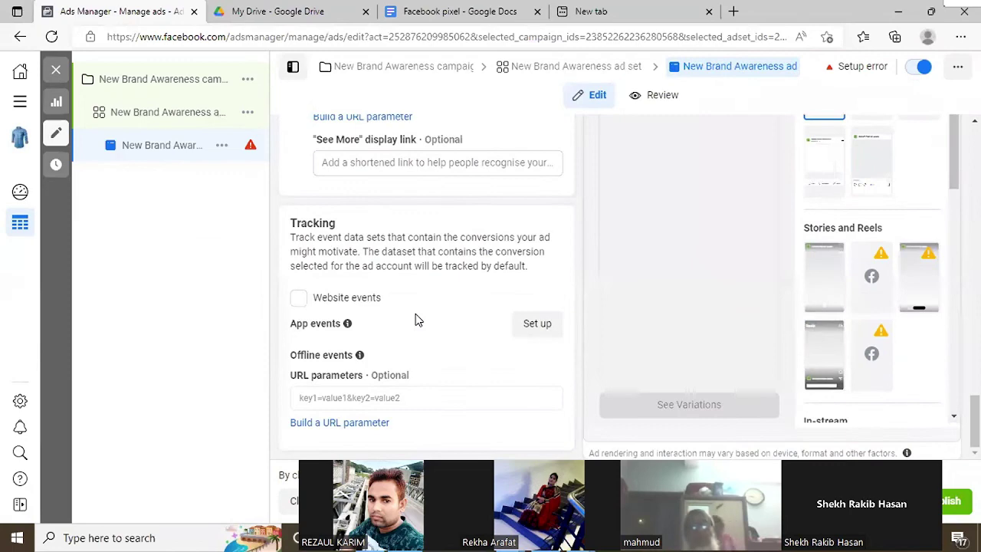
scroll(416, 319, "up", 1)
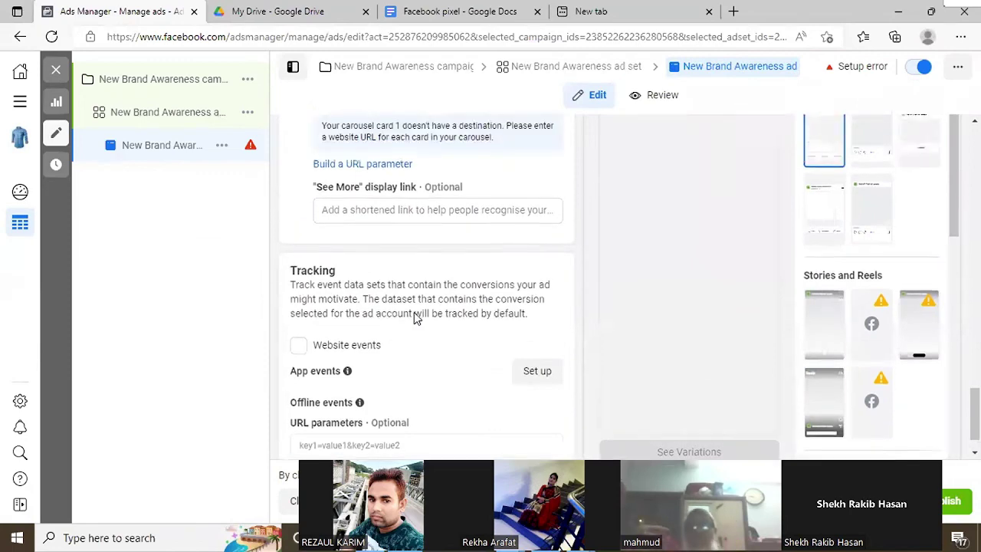
scroll(416, 320, "up", 3)
scroll(413, 312, "up", 3)
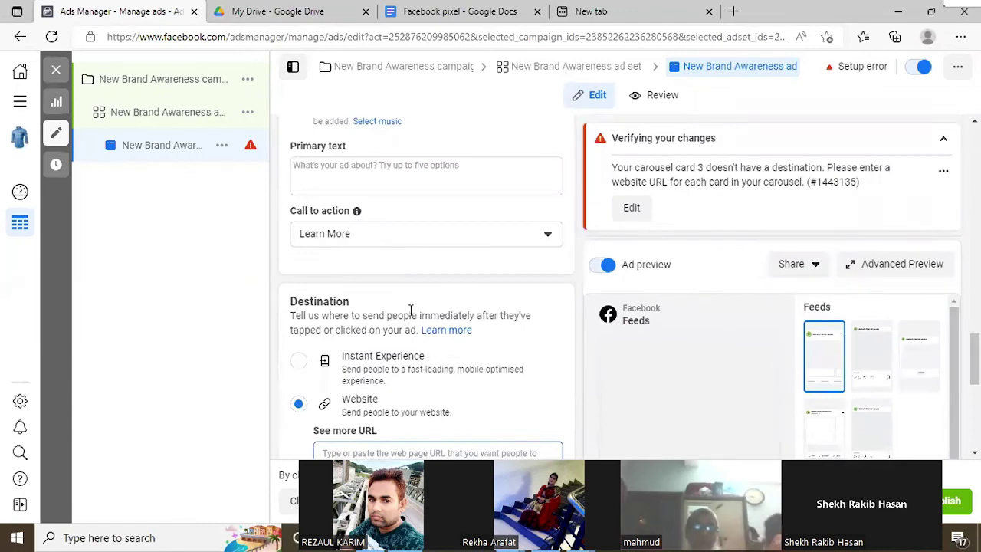
scroll(410, 310, "up", 10)
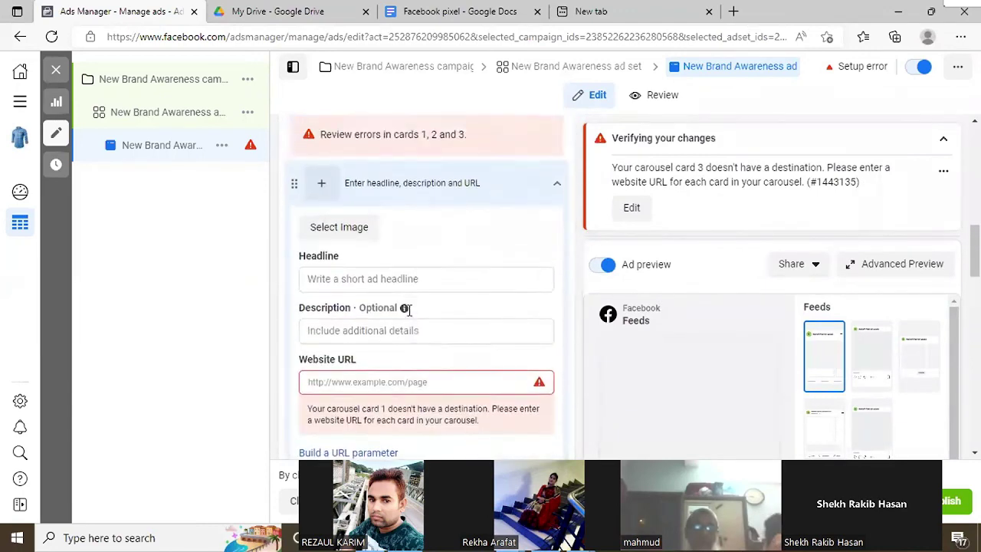
scroll(408, 309, "up", 4)
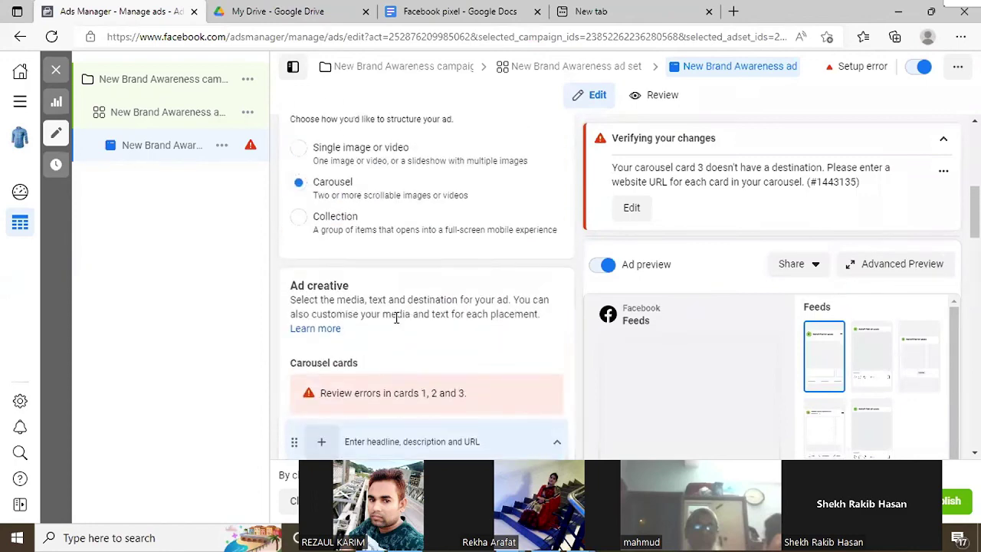
scroll(419, 276, "up", 5)
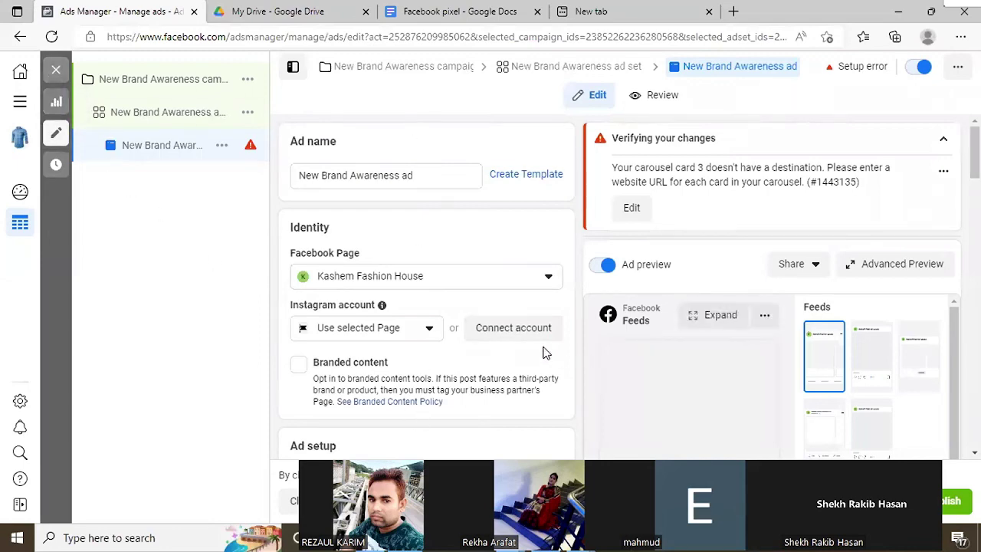
scroll(460, 344, "down", 6)
scroll(452, 339, "down", 3)
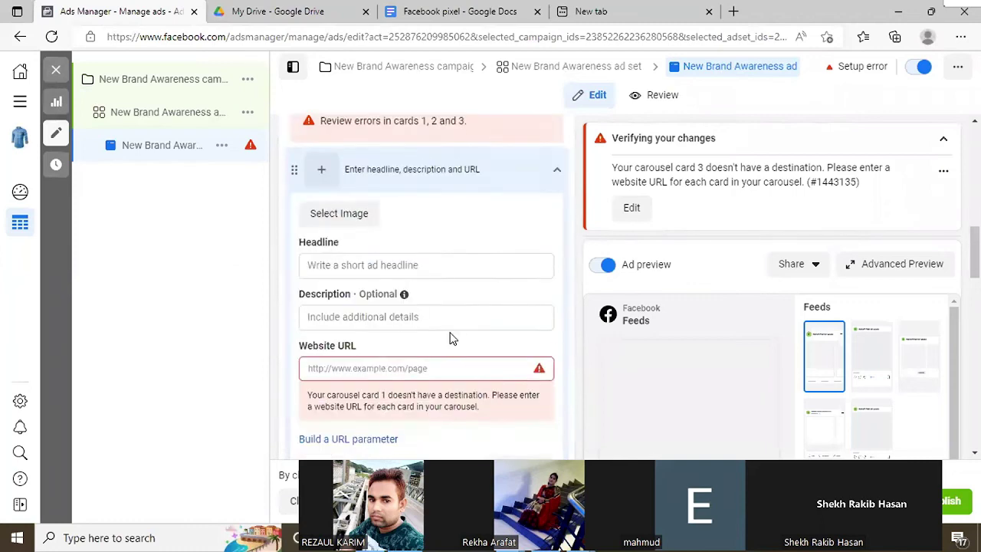
scroll(449, 337, "up", 3)
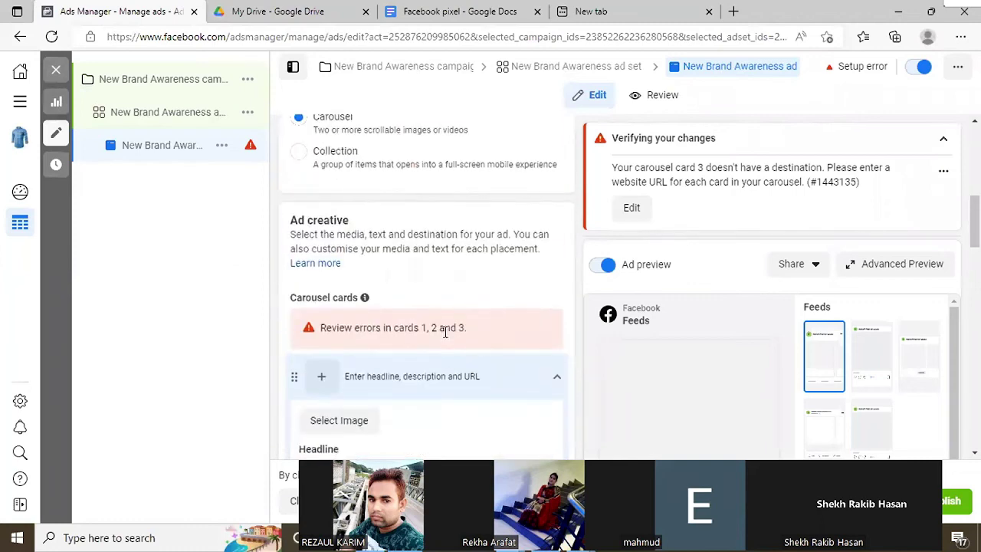
scroll(443, 331, "up", 4)
scroll(439, 335, "up", 3)
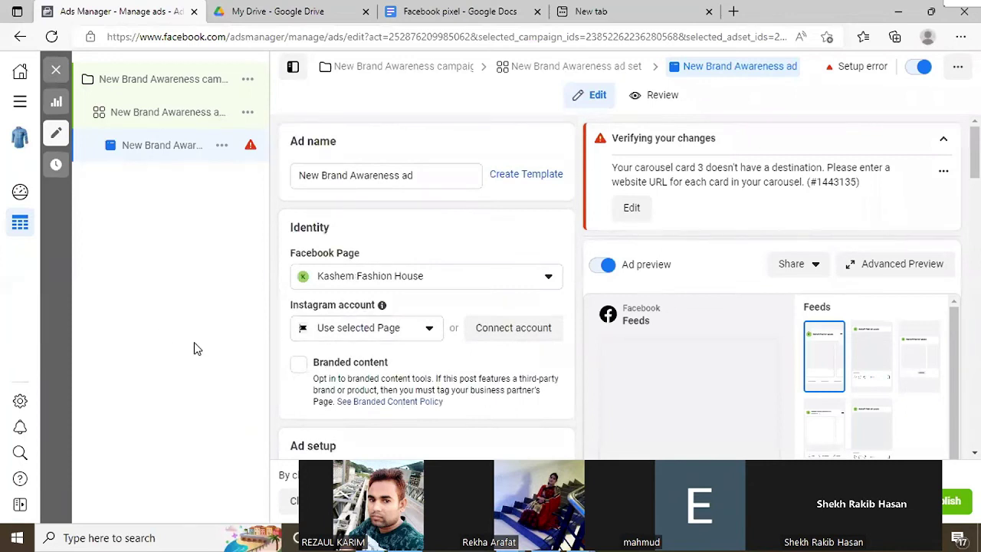
Close the ad editor without publishing the draft New Brand Awareness ad
left_click(57, 74)
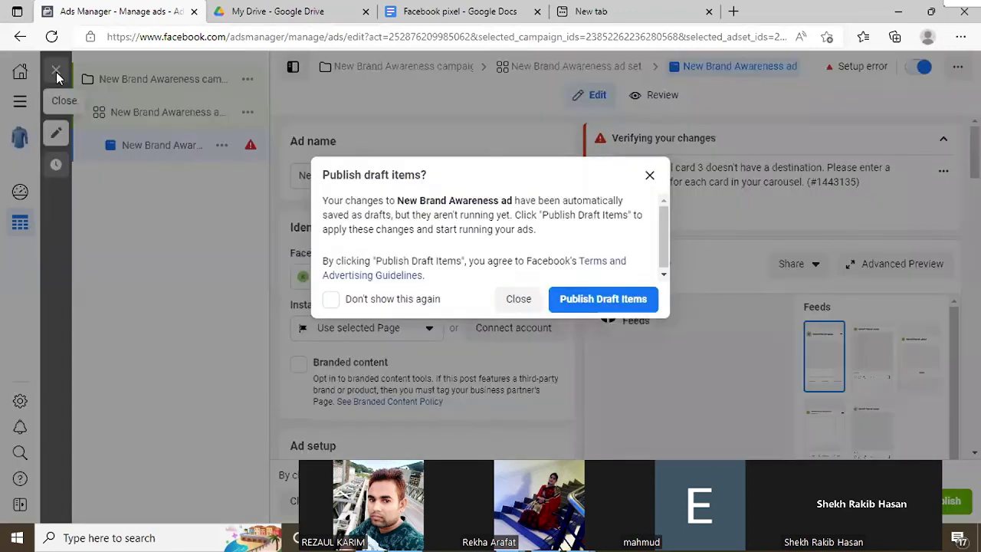
left_click(518, 303)
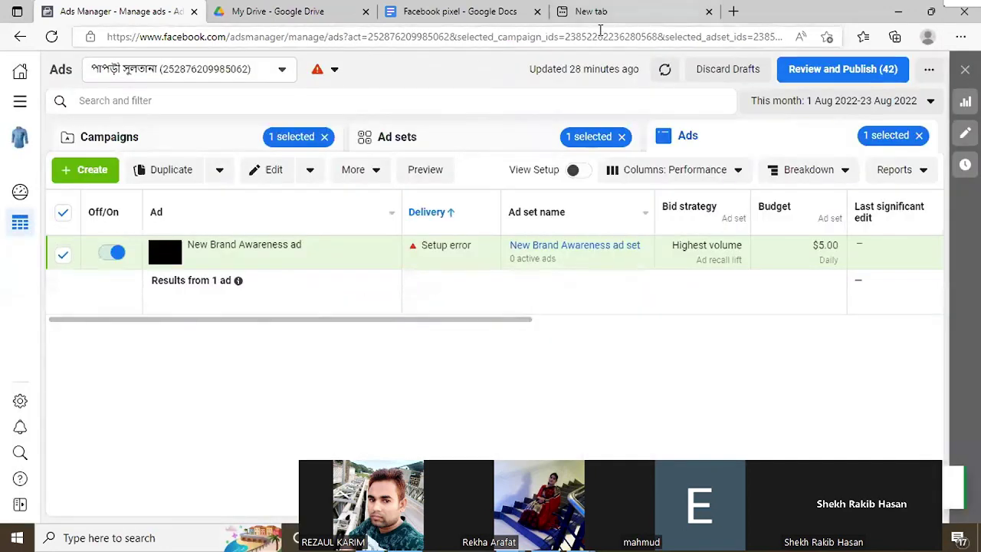
left_click(20, 103)
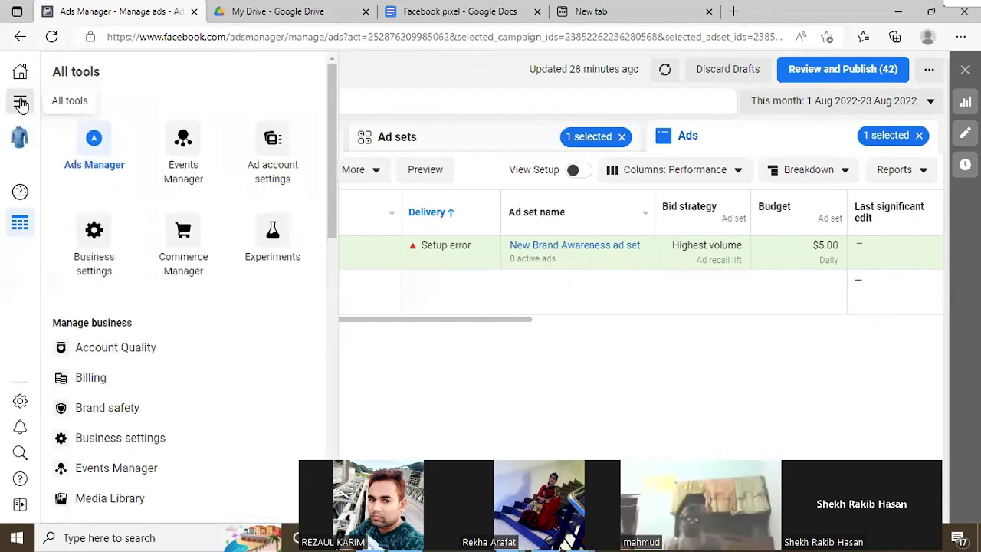
left_click(445, 68)
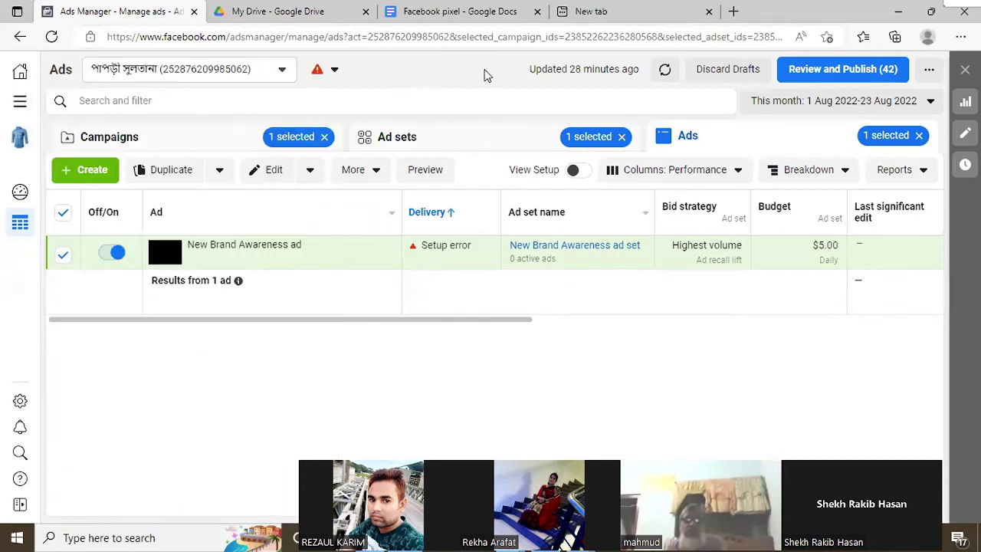
mouse_move(343, 253)
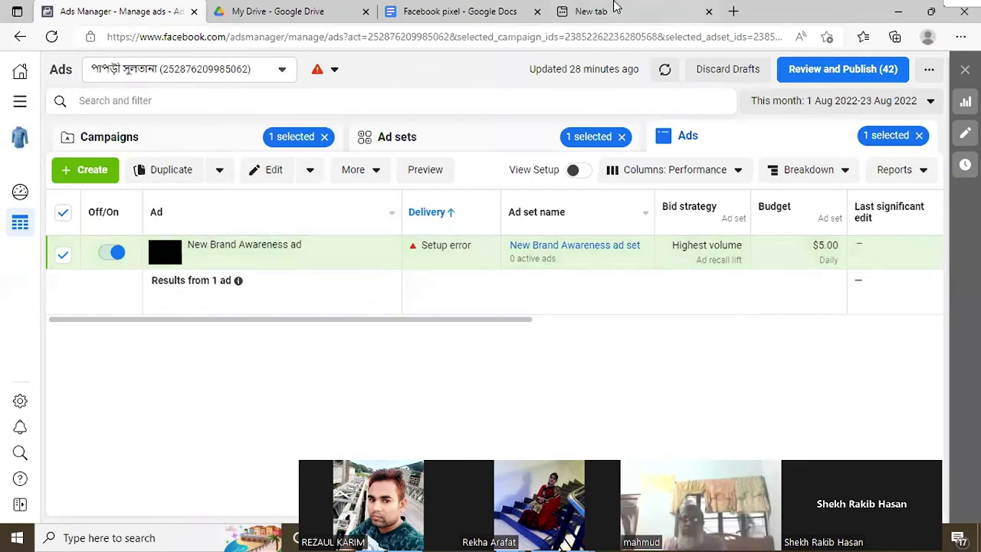
left_click(80, 169)
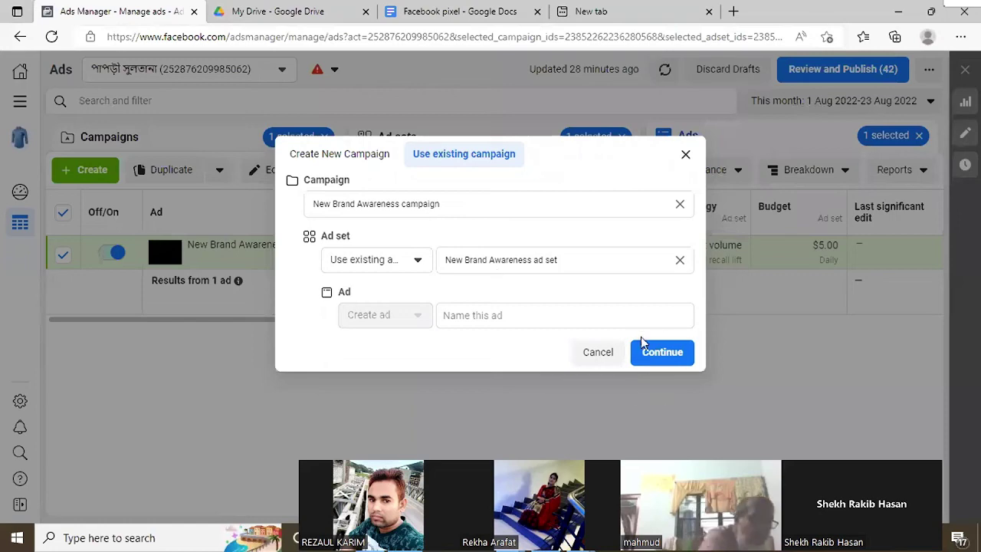
left_click(596, 351)
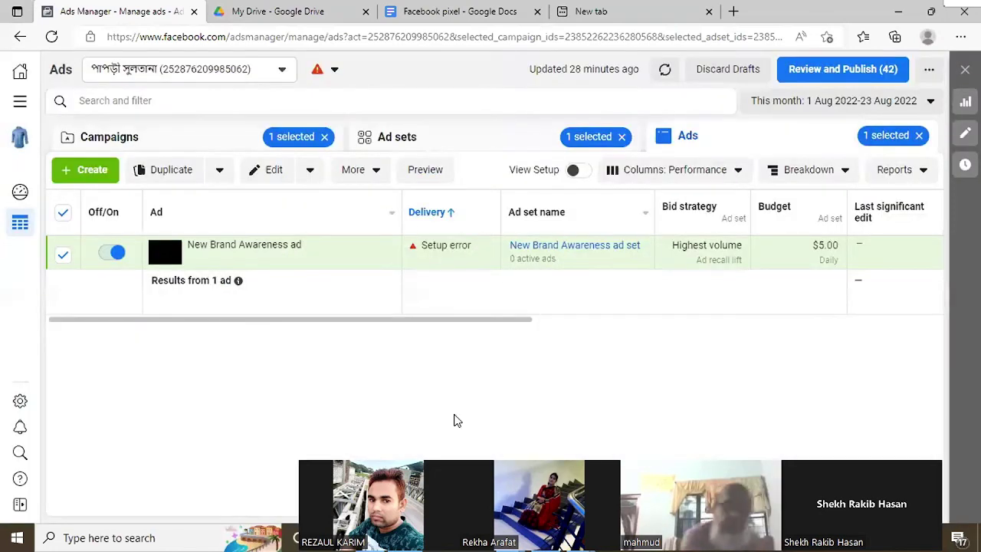
Reload Ads Manager, start a new campaign to examine the Awareness, Consideration and Conversion objectives, and close the dialog without creating it
left_click(56, 41)
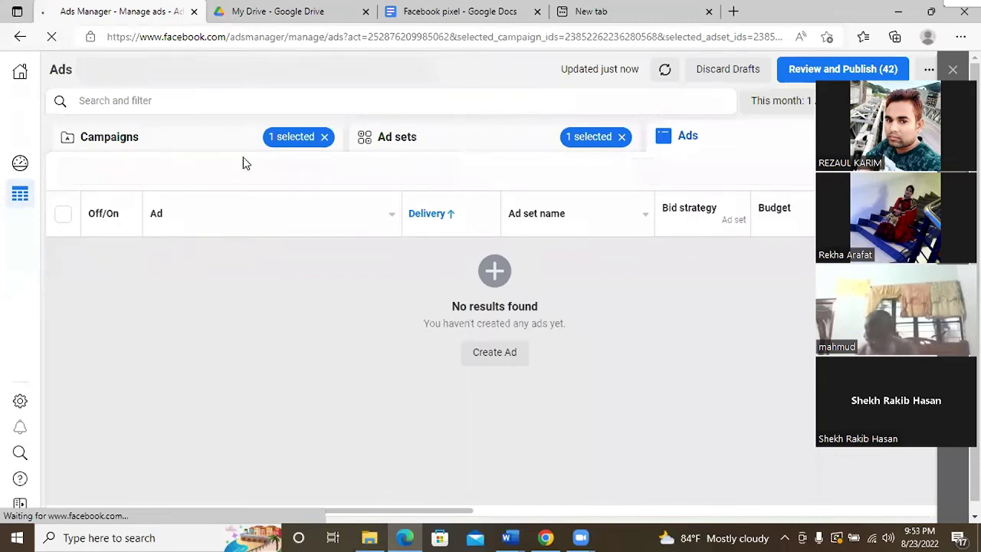
left_click(89, 172)
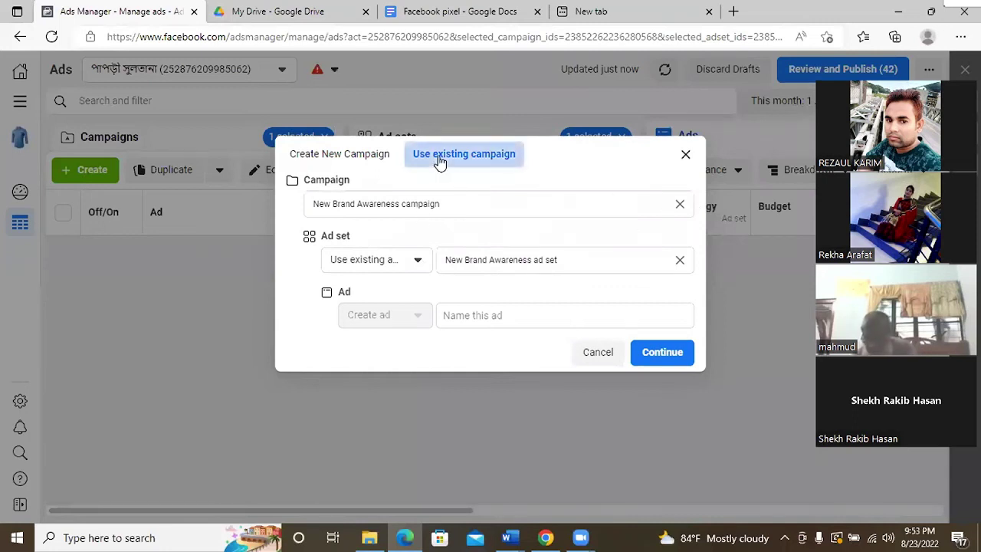
left_click(359, 154)
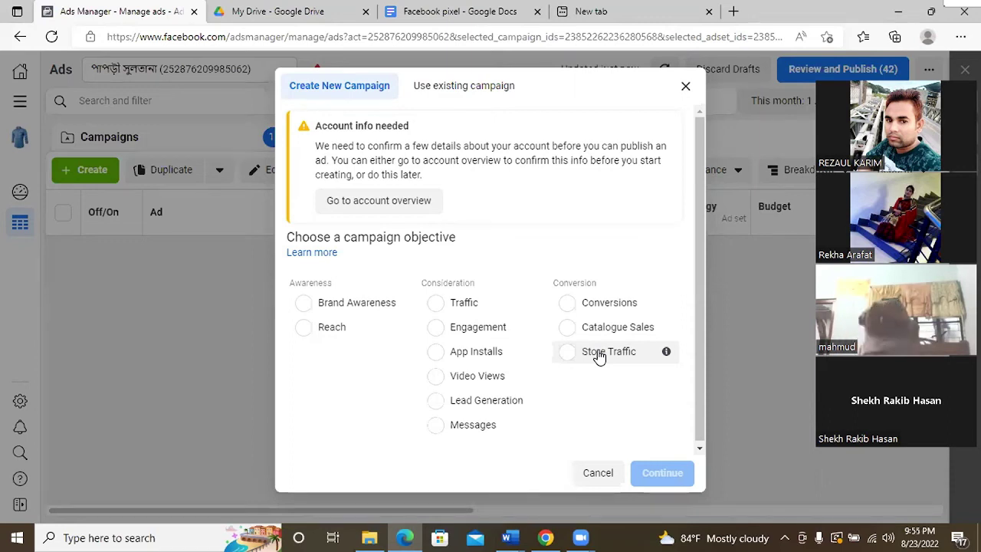
left_click(686, 86)
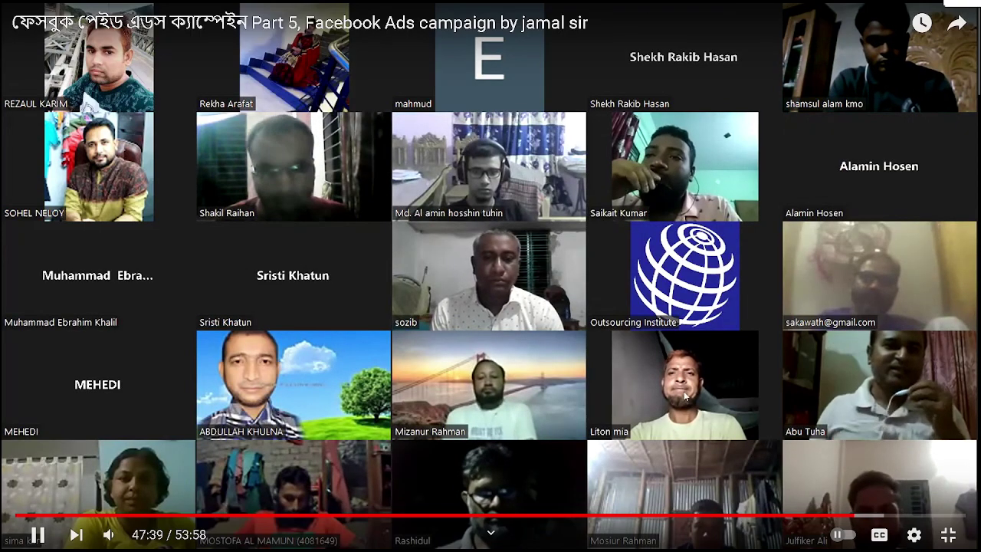
key("Escape")
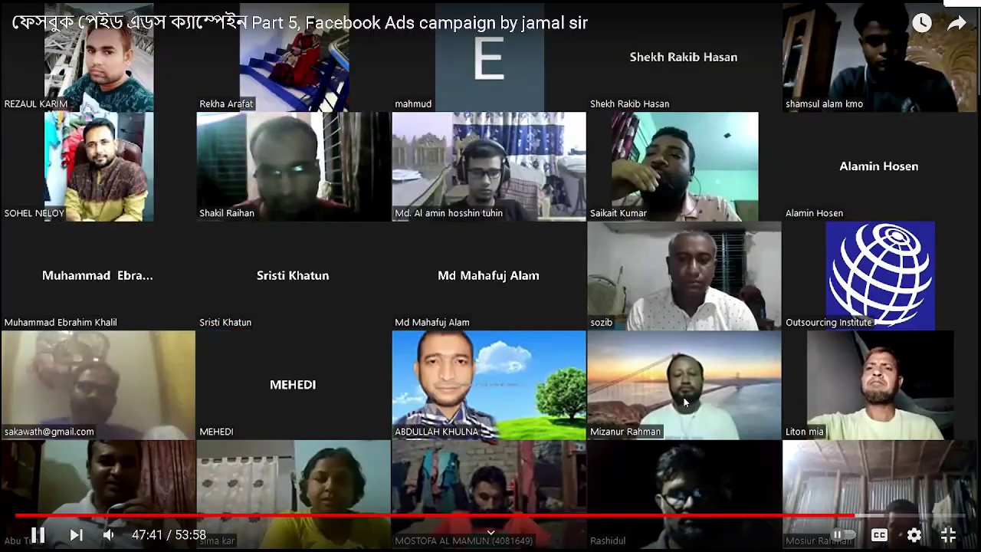
scroll(683, 397, "down", 2)
scroll(685, 401, "up", 3)
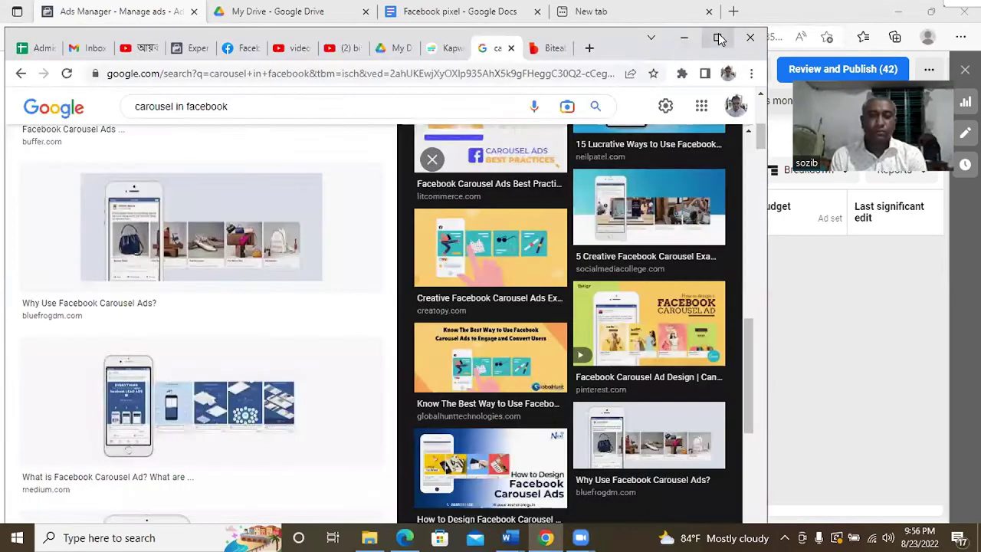
Maximize the Chrome window showing the carousel image results and return to the Google home page
left_click(719, 40)
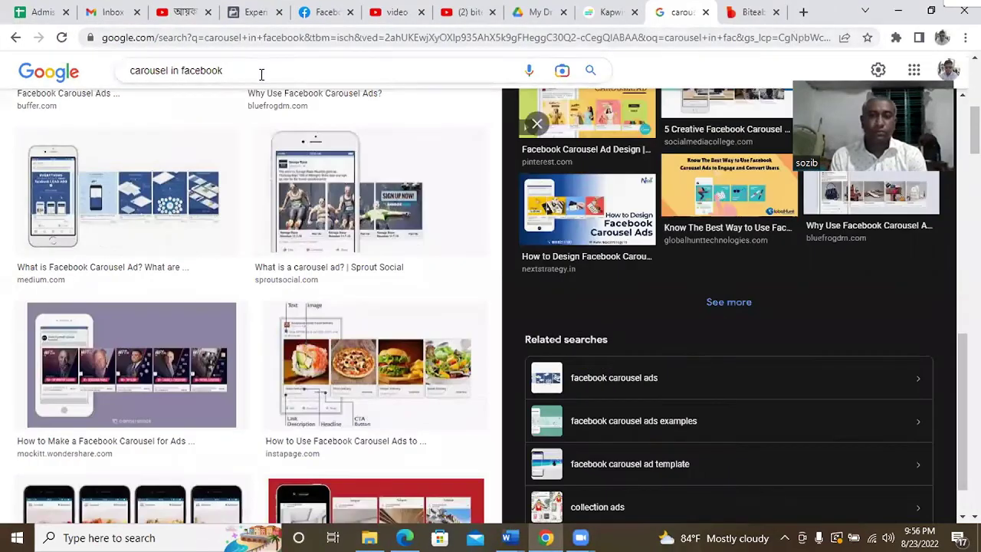
left_click(261, 74)
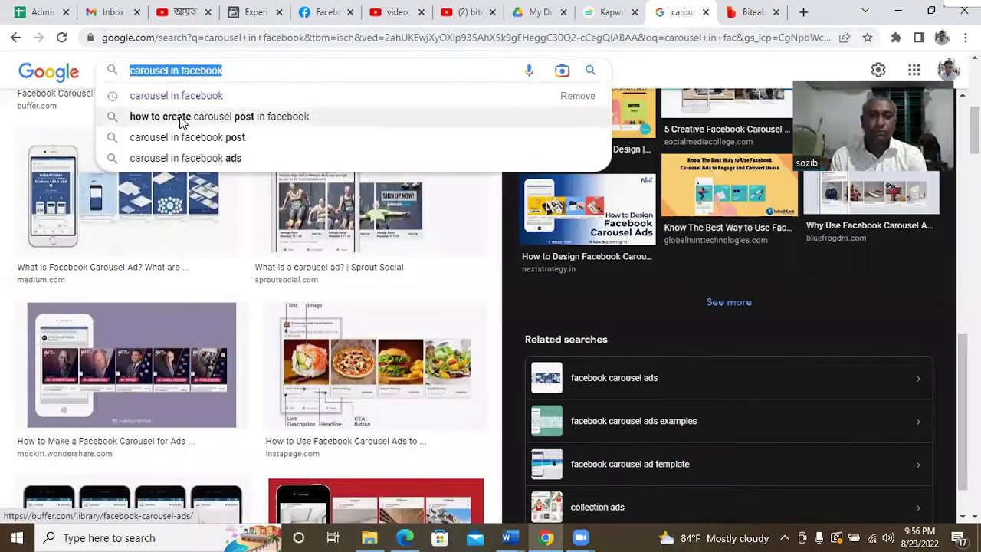
left_click(47, 74)
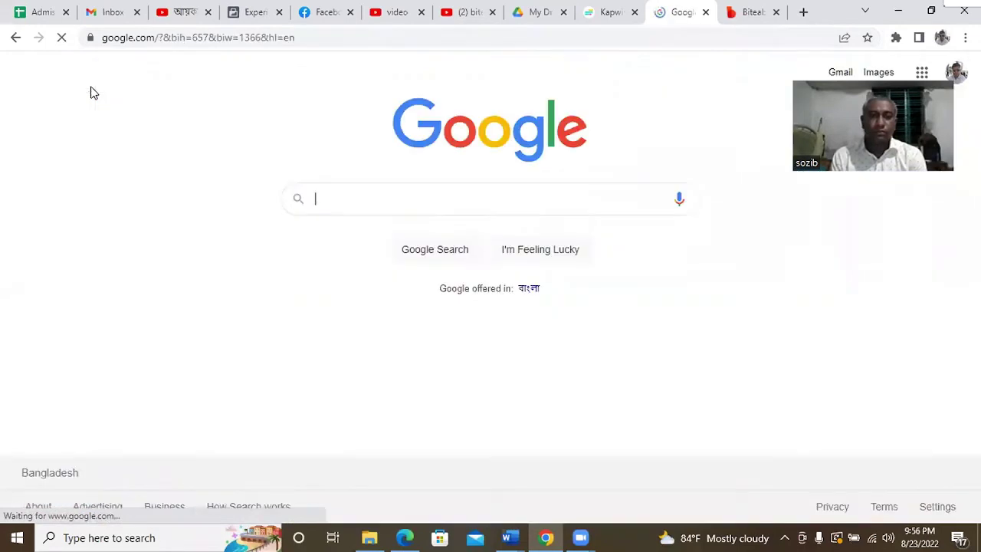
Search Google for "facebook video ad length best practice" and look through the featured snippet and first results
left_click(467, 197)
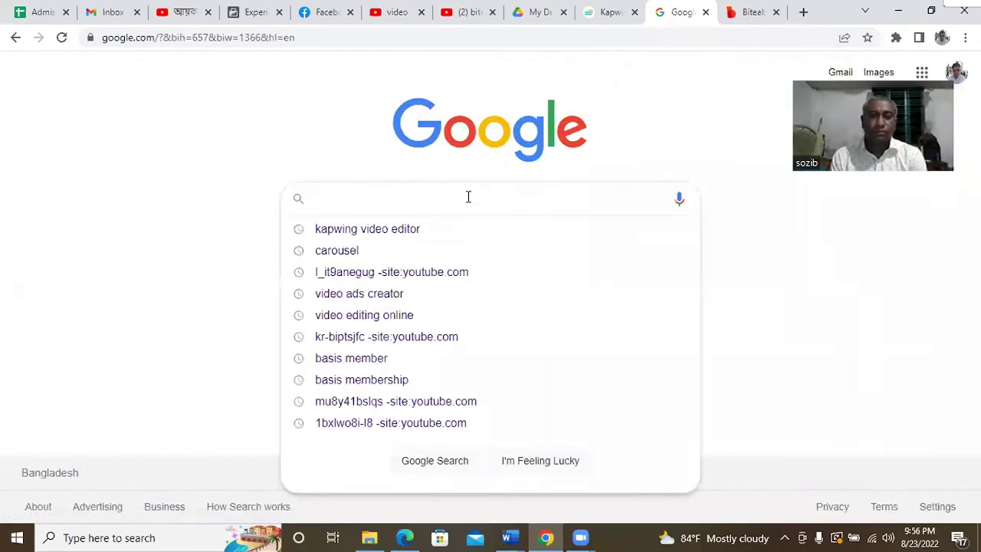
type("face")
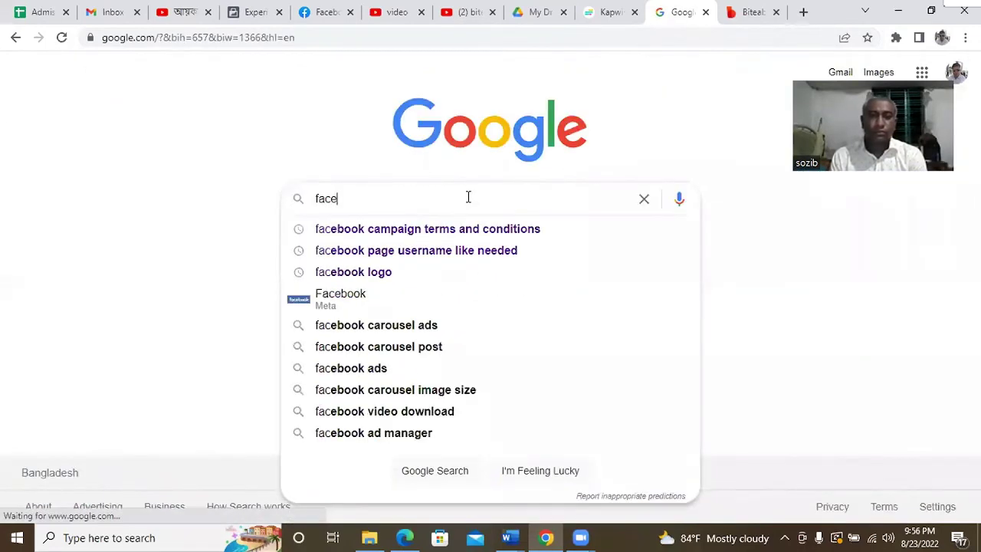
type("book ads")
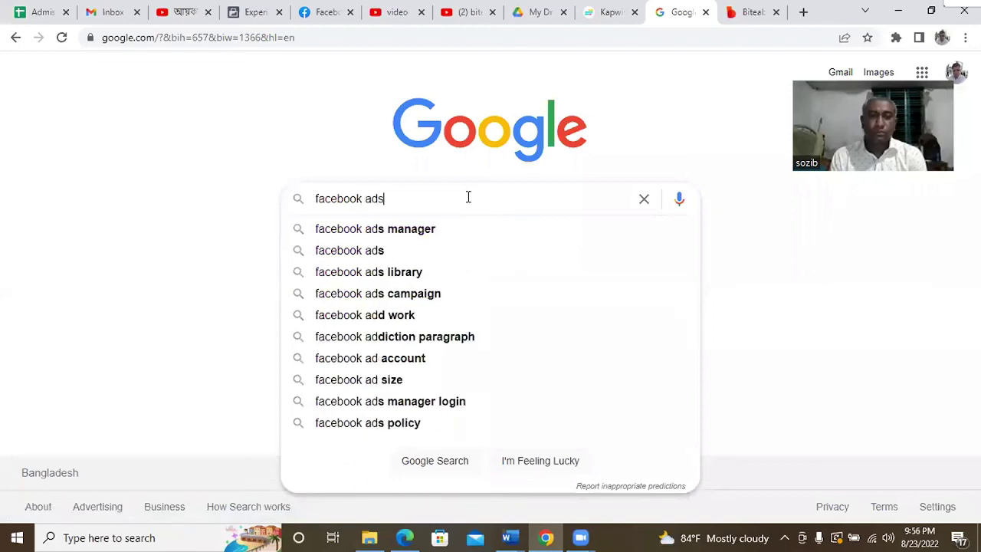
key("BackSpace")
key("BackSpace")
key("BackSpace")
type("v")
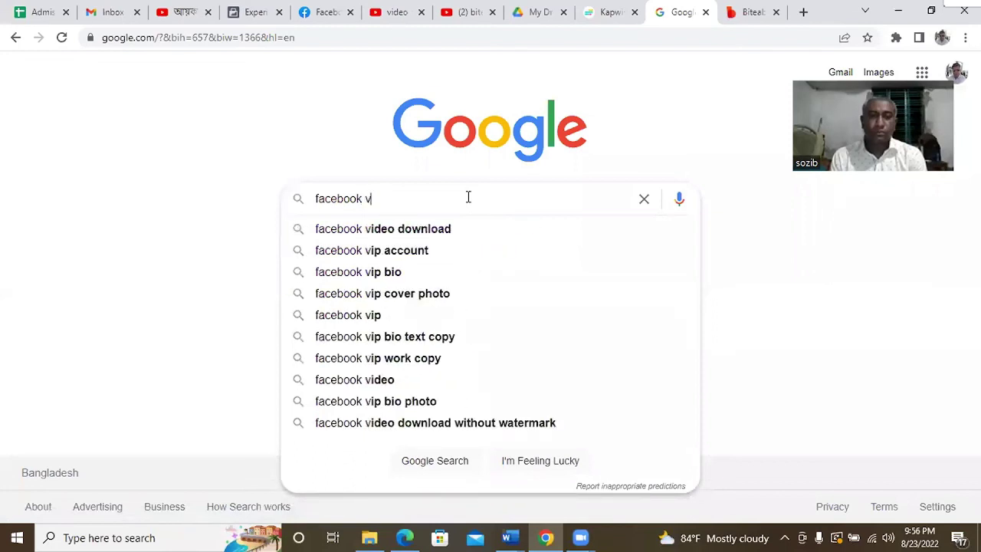
type("ideo ads")
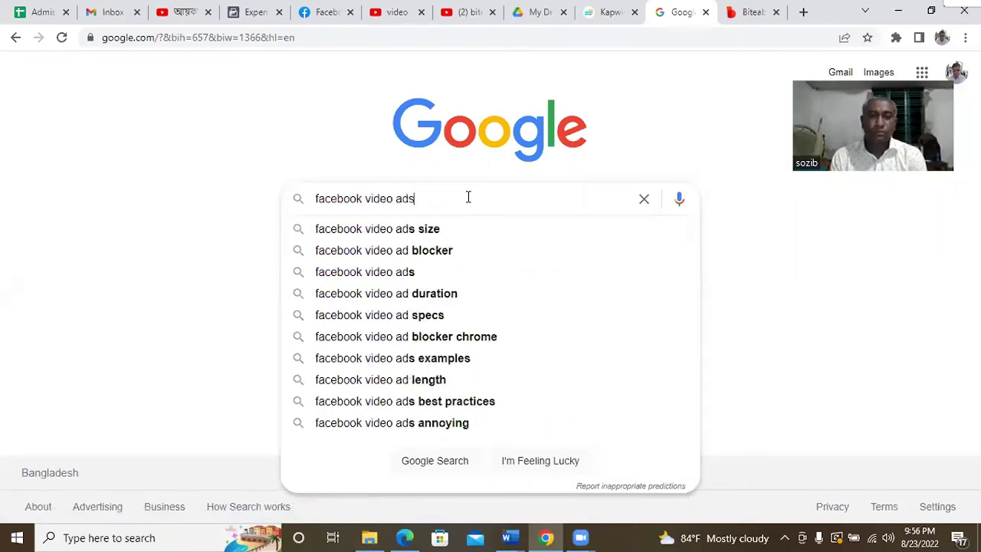
type(" ideal le")
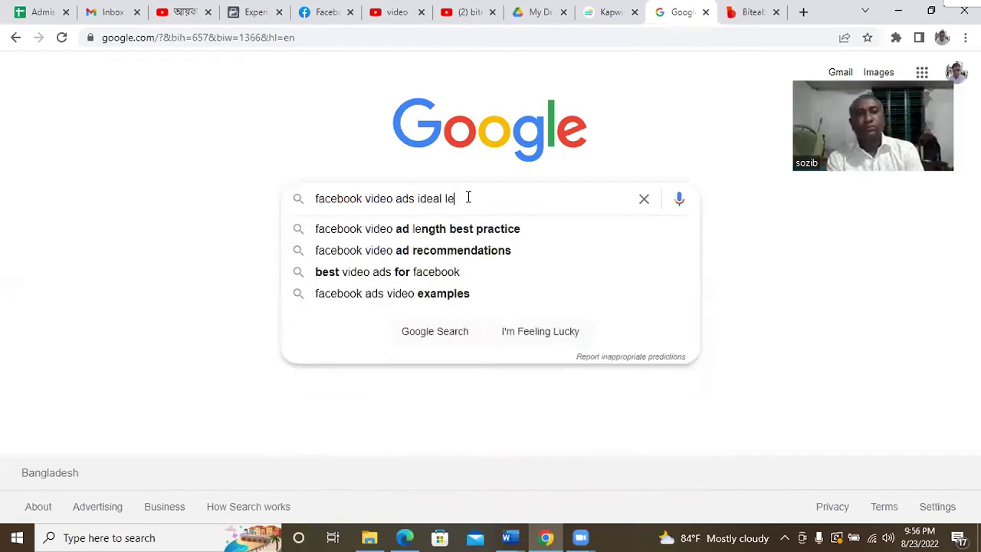
type("ng")
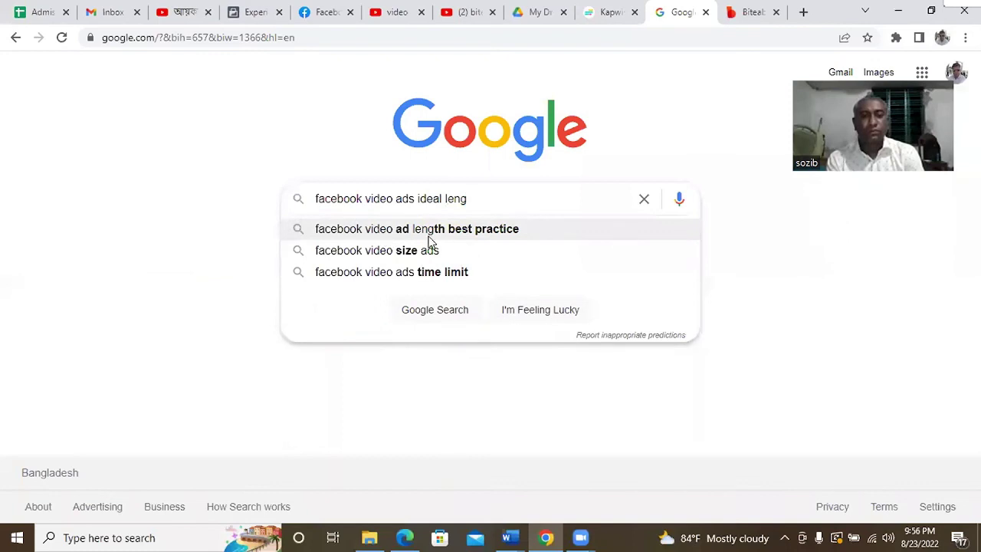
left_click(452, 242)
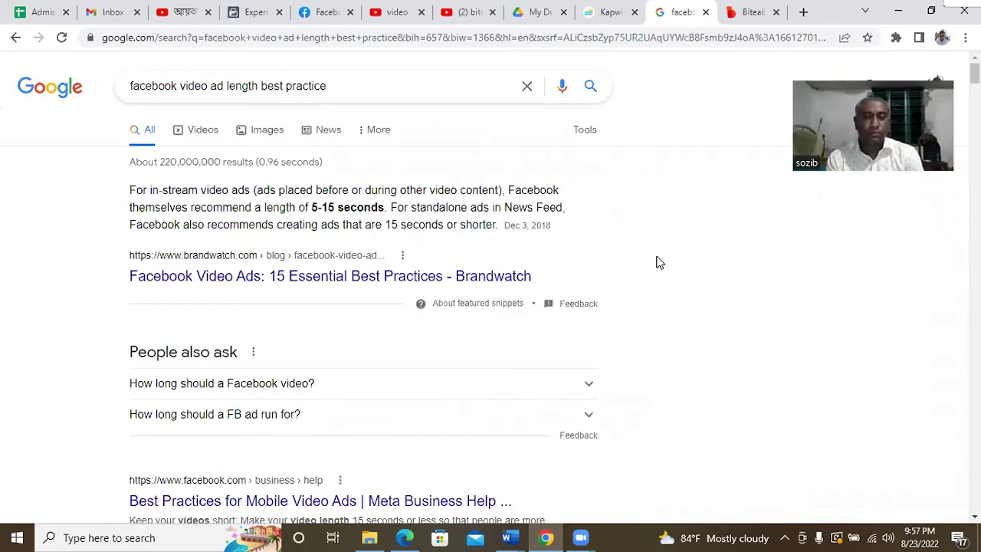
scroll(344, 269, "down", 3)
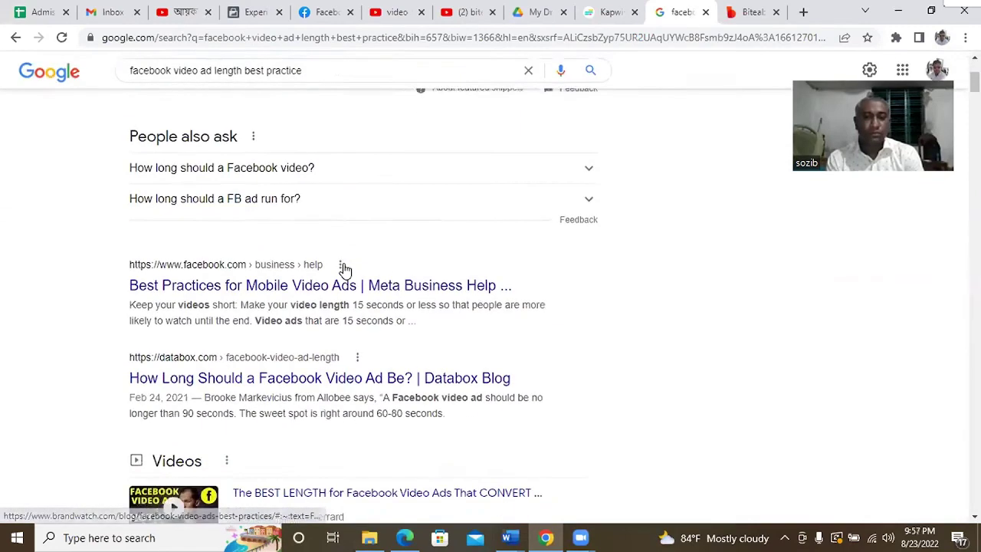
scroll(341, 269, "up", 3)
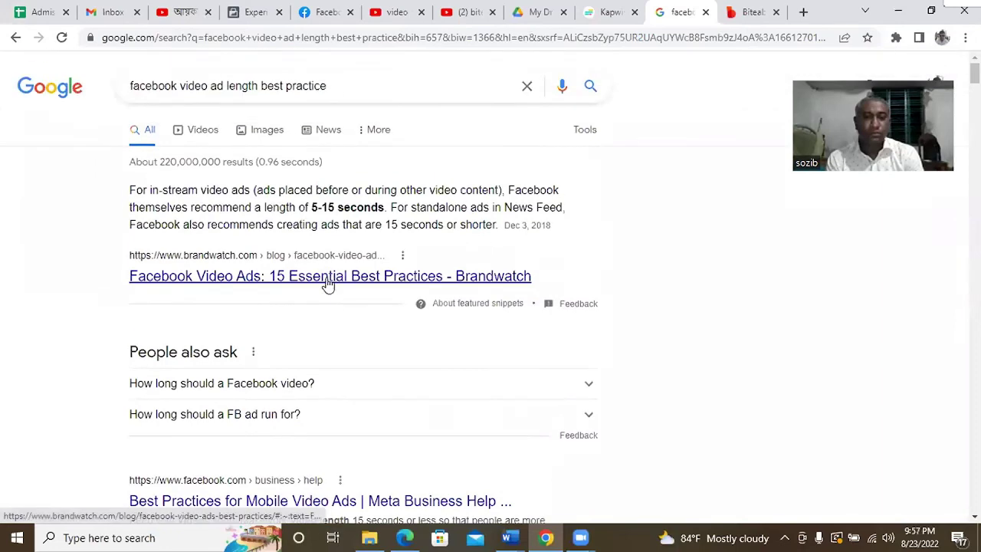
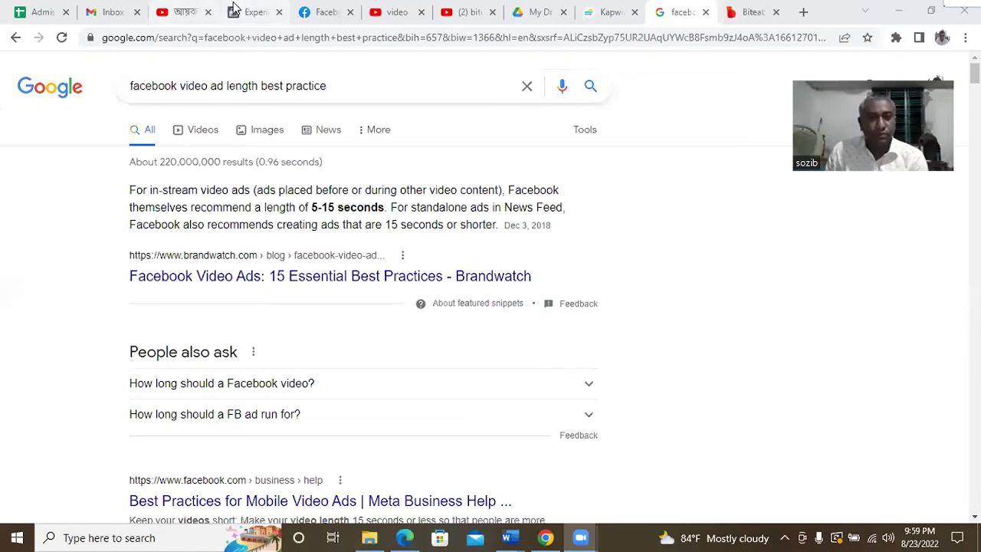
Close the open chat window on the Facebook home page and return to the A/B Test page in Experiments
left_click(255, 10)
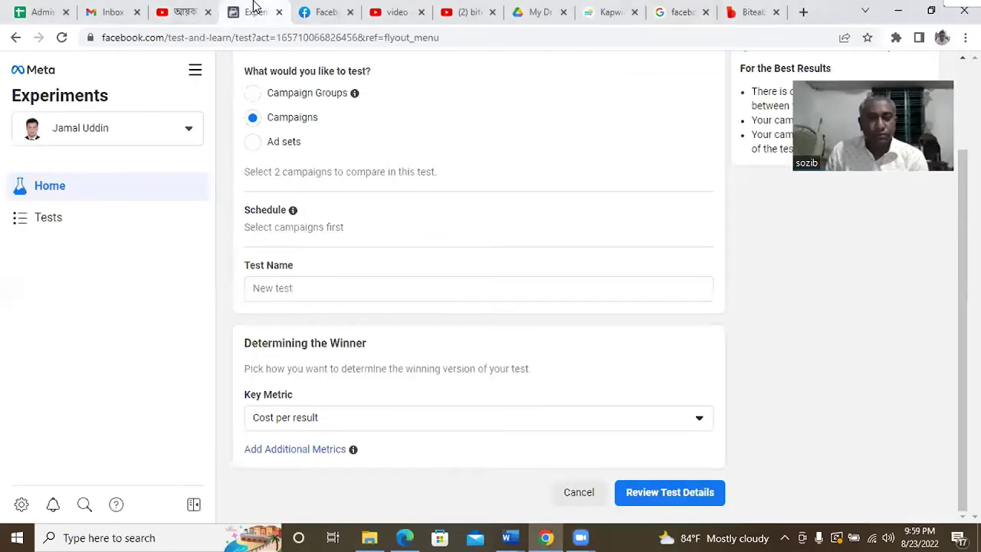
scroll(329, 188, "up", 2)
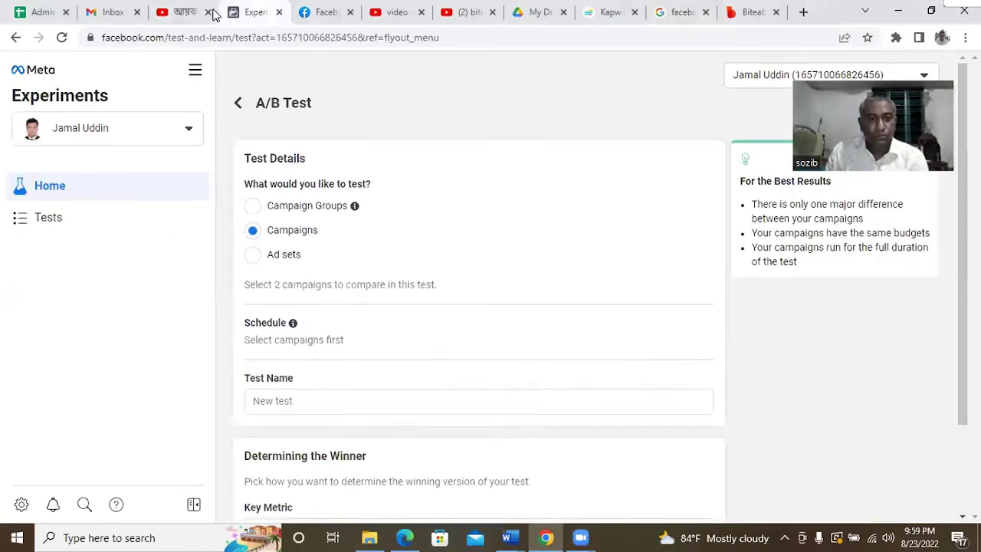
left_click(317, 9)
left_click(898, 213)
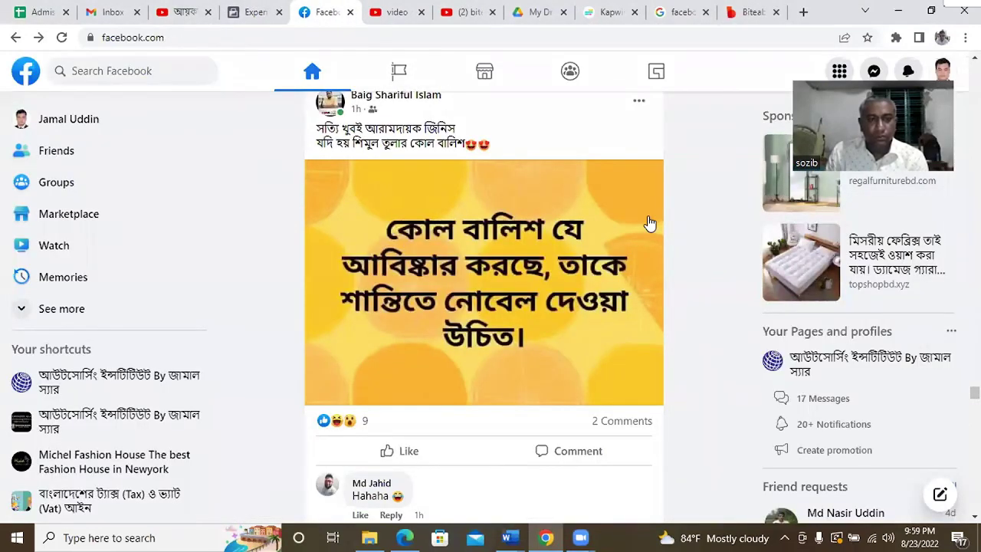
scroll(648, 223, "down", 5)
left_click(255, 21)
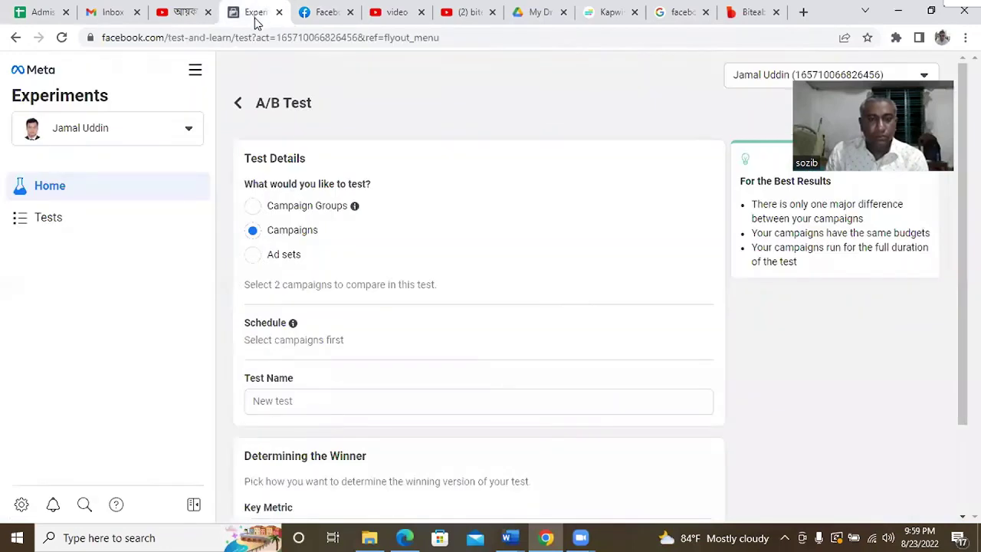
left_click(270, 38)
left_click(391, 89)
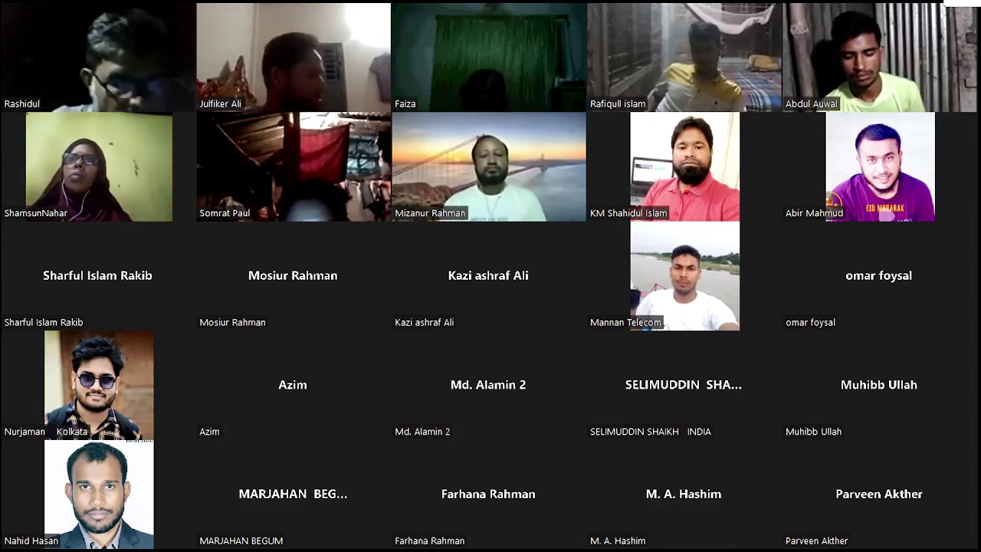
mouse_move(438, 5)
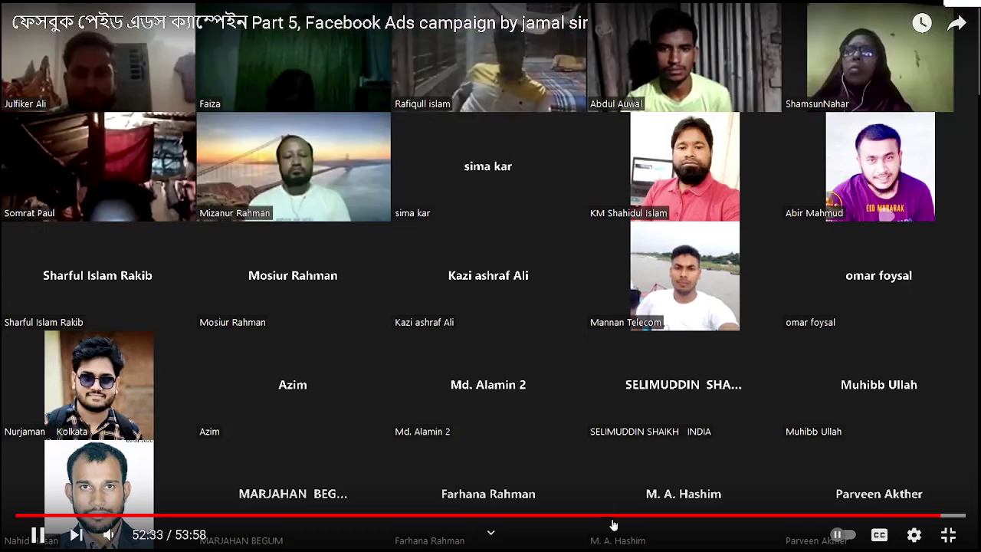
left_click(613, 514)
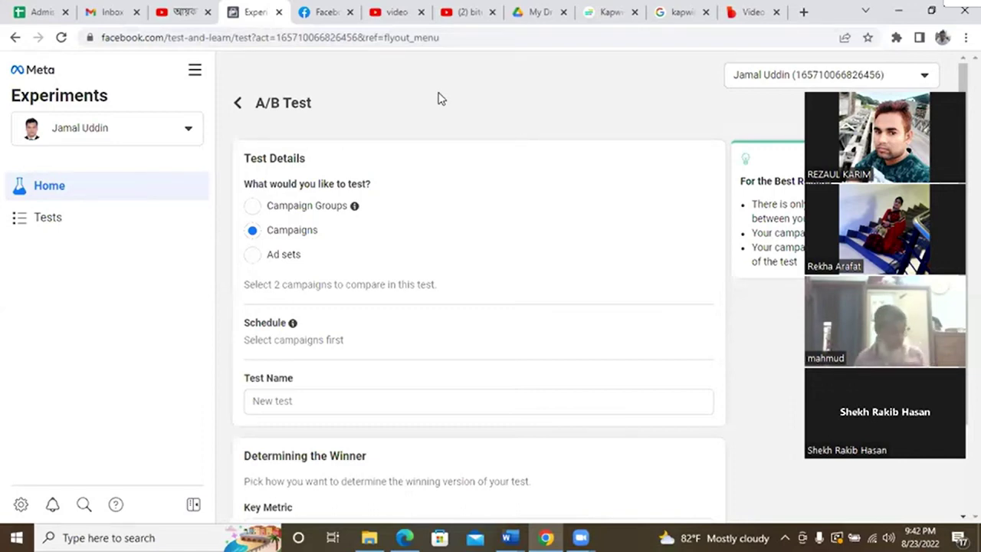
Switch to the Biteable advertising page and look through its video ad maker introduction
left_click(751, 10)
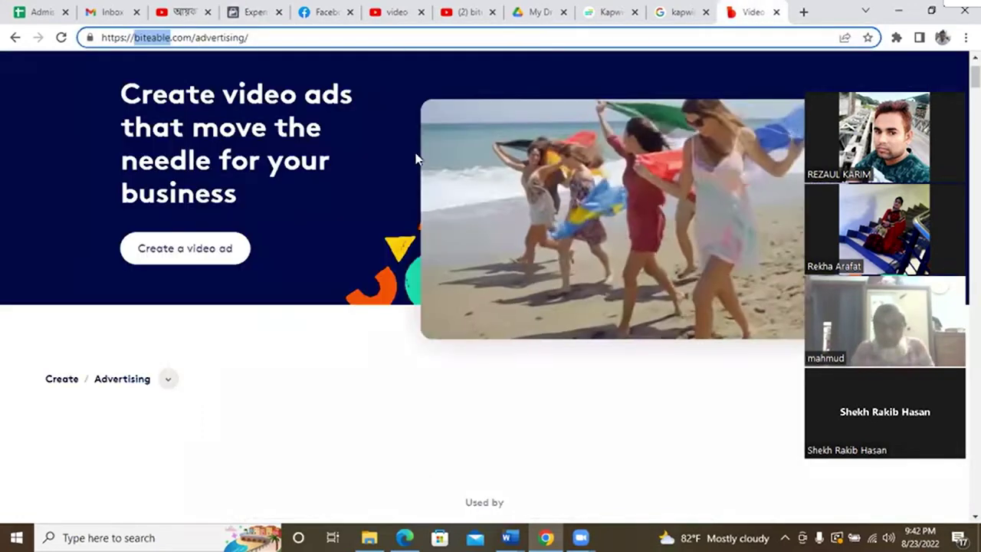
scroll(325, 287, "down", 7)
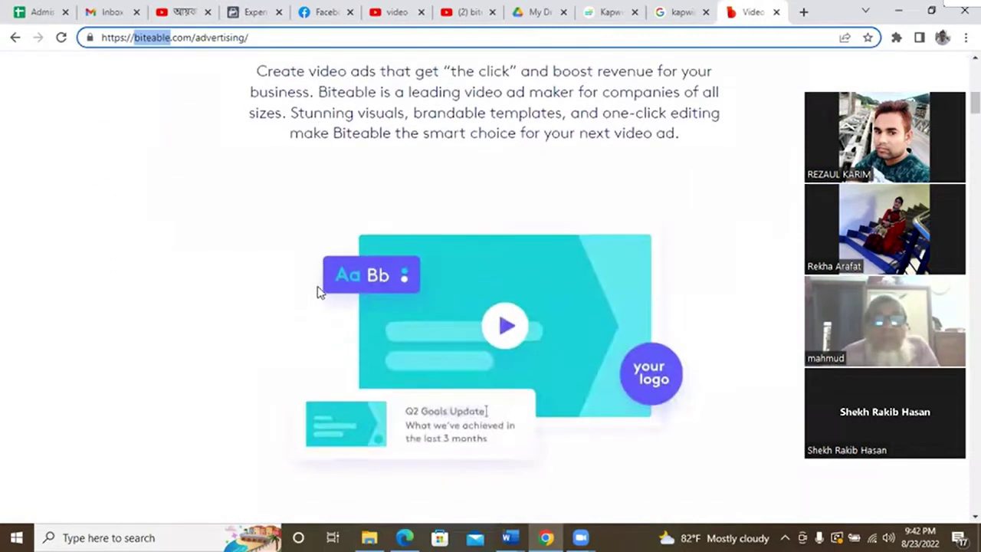
scroll(317, 291, "up", 7)
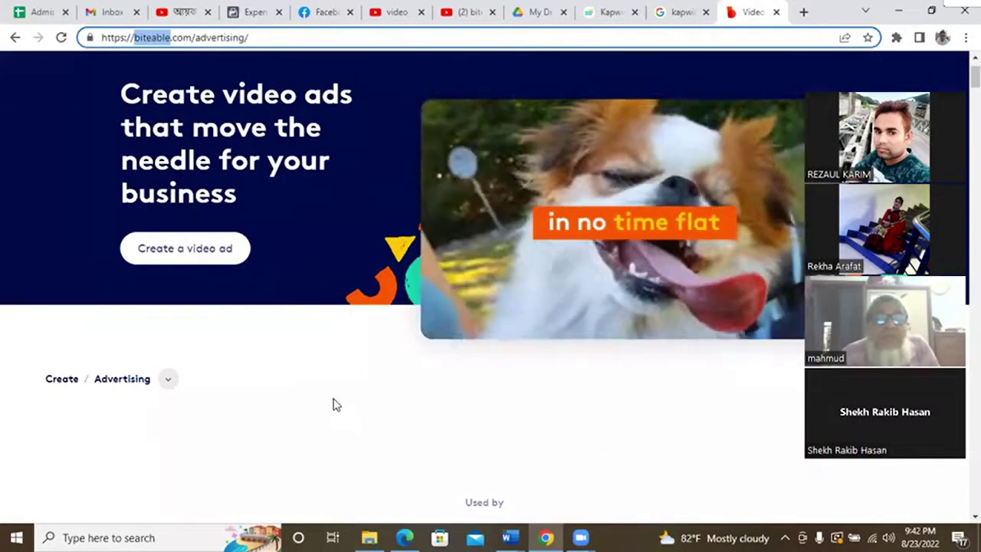
scroll(329, 400, "down", 2)
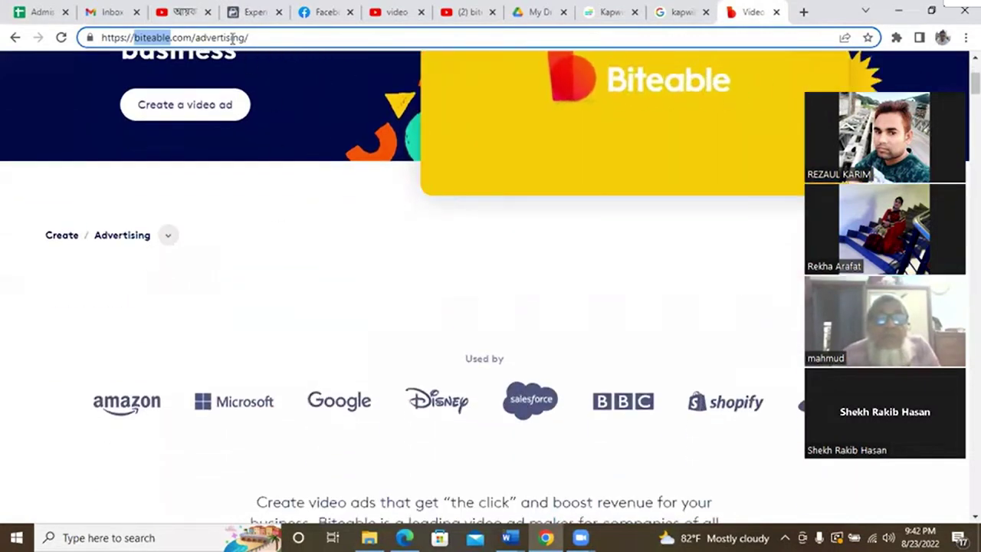
scroll(300, 324, "up", 3)
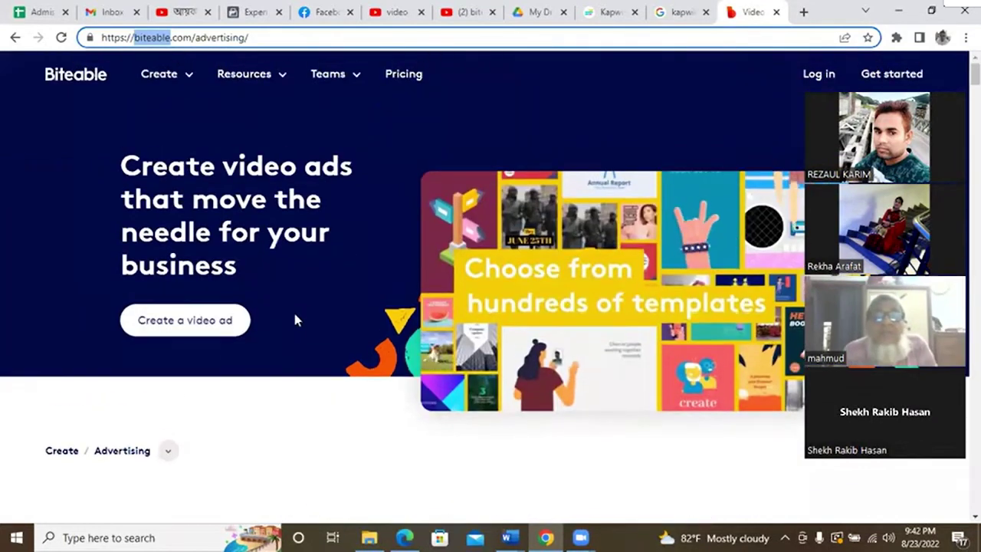
Start creating a video ad in Biteable and sign up with the existing Facebook account
left_click(193, 322)
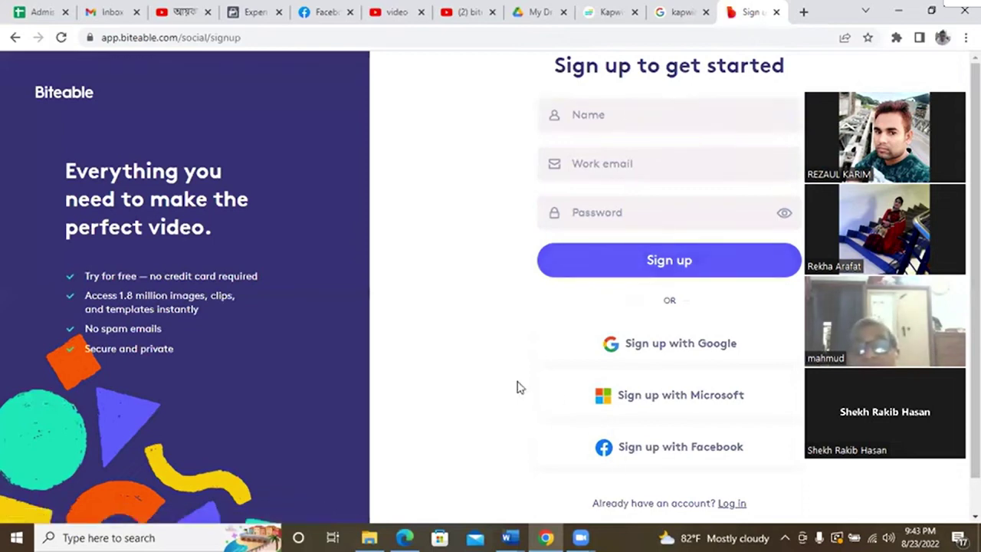
scroll(517, 387, "down", 1)
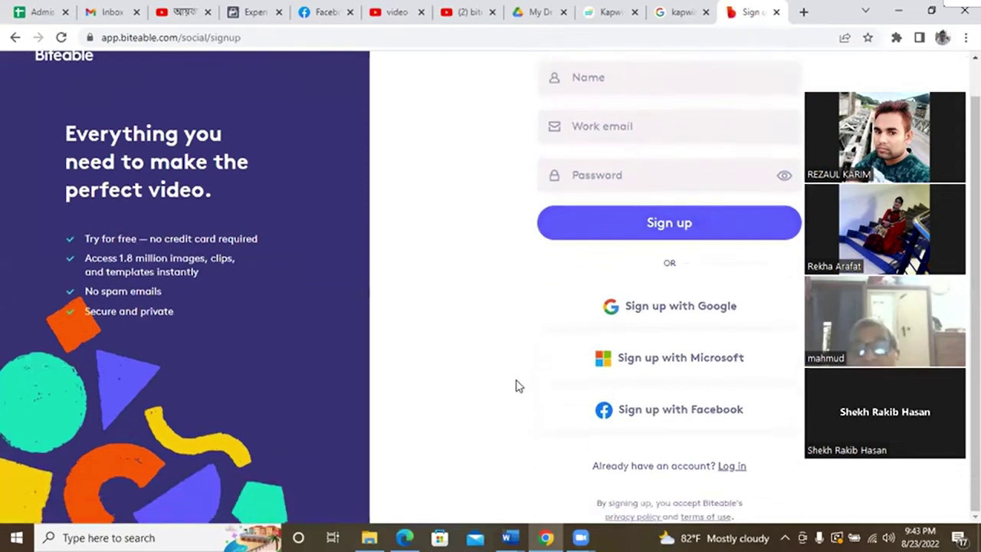
left_click(673, 416)
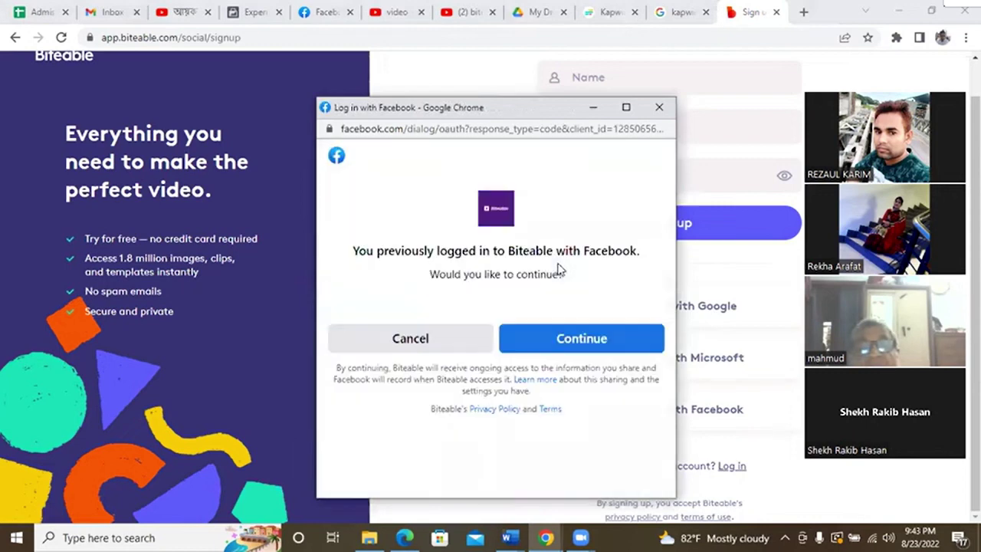
left_click(573, 346)
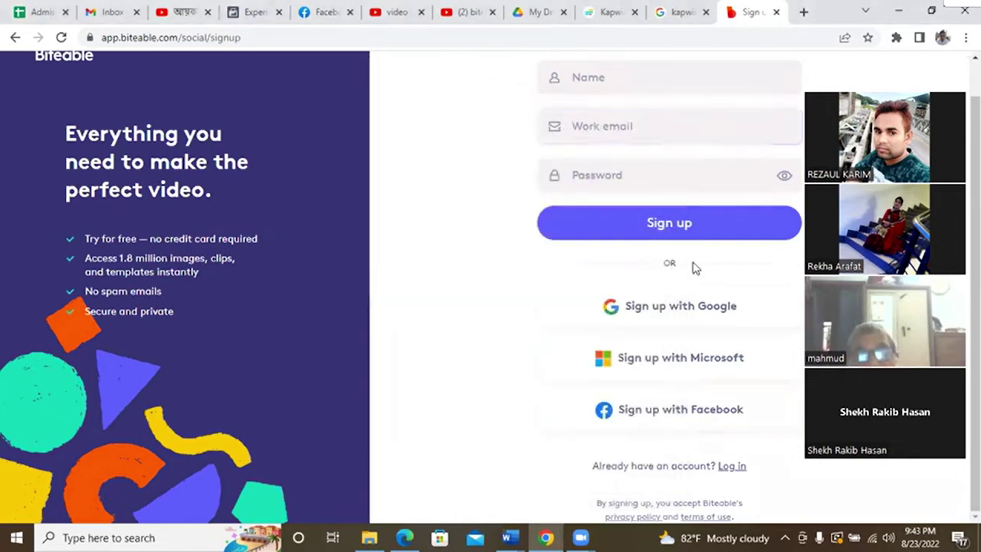
left_click(564, 344)
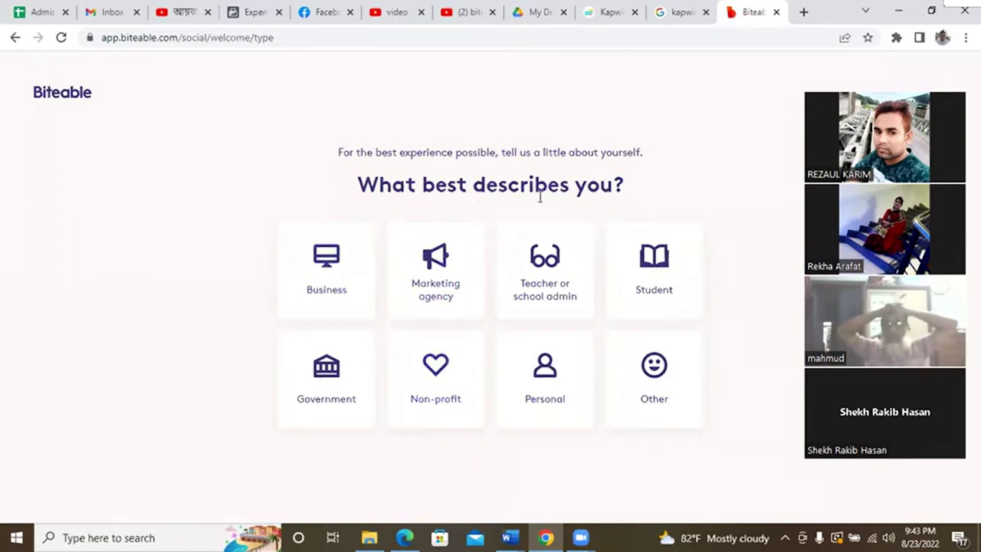
Answer the Biteable onboarding questions with Business, Less than 10 people and a role, and get started with the 7-day trial
left_click(324, 270)
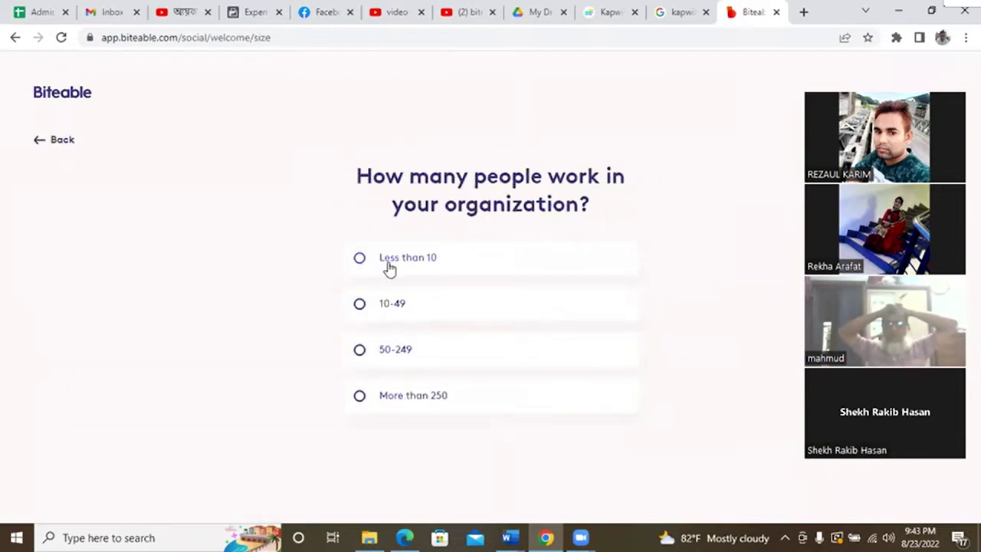
left_click(388, 267)
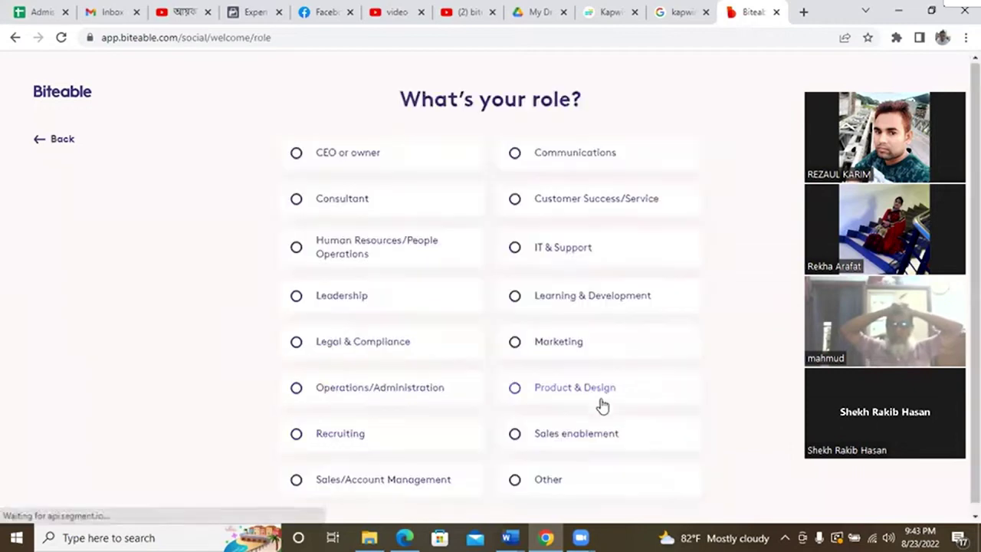
left_click(543, 290)
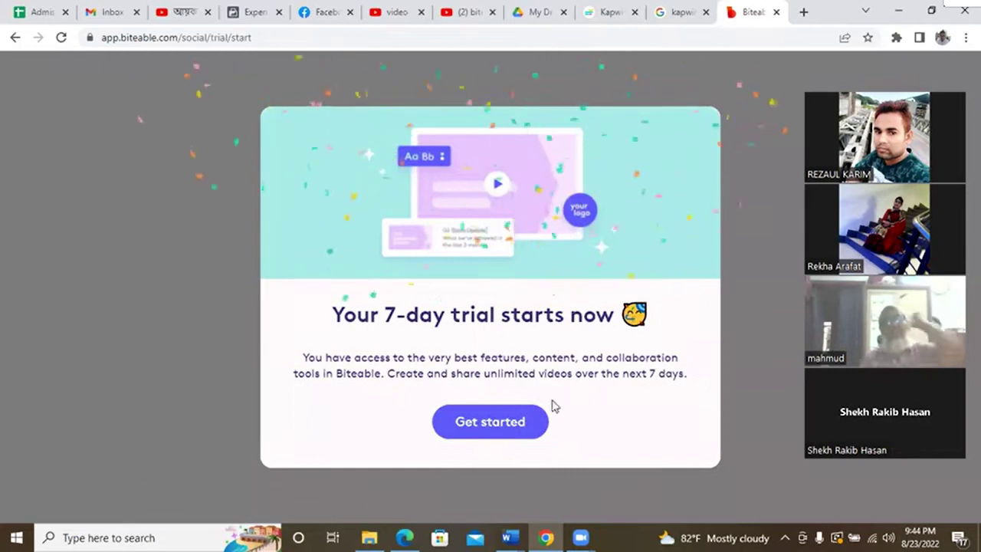
left_click(498, 426)
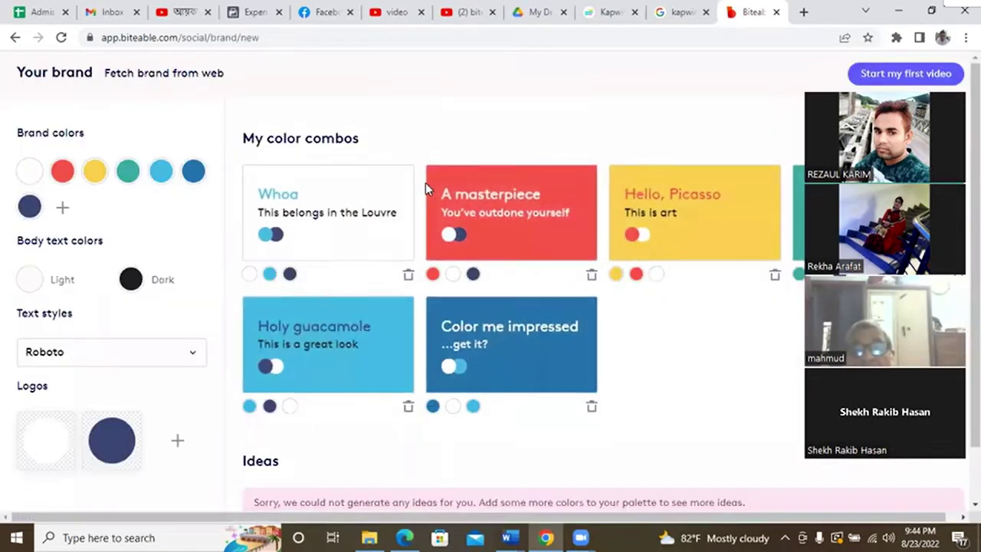
Examine the brand setup page's colors, color combos, text styles and logos, including the red brand color's picker, without changing anything
right_click(321, 326)
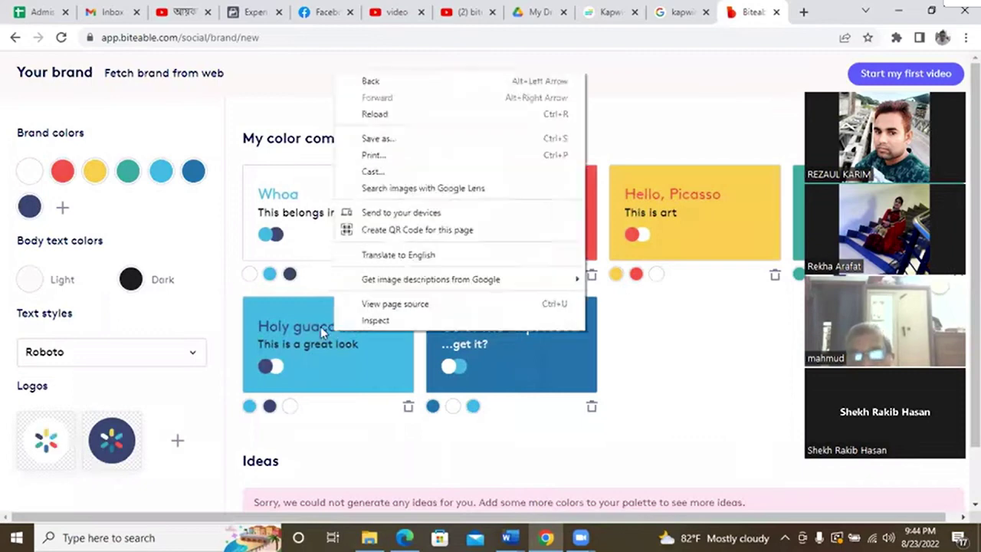
scroll(314, 316, "down", 1)
scroll(314, 311, "up", 1)
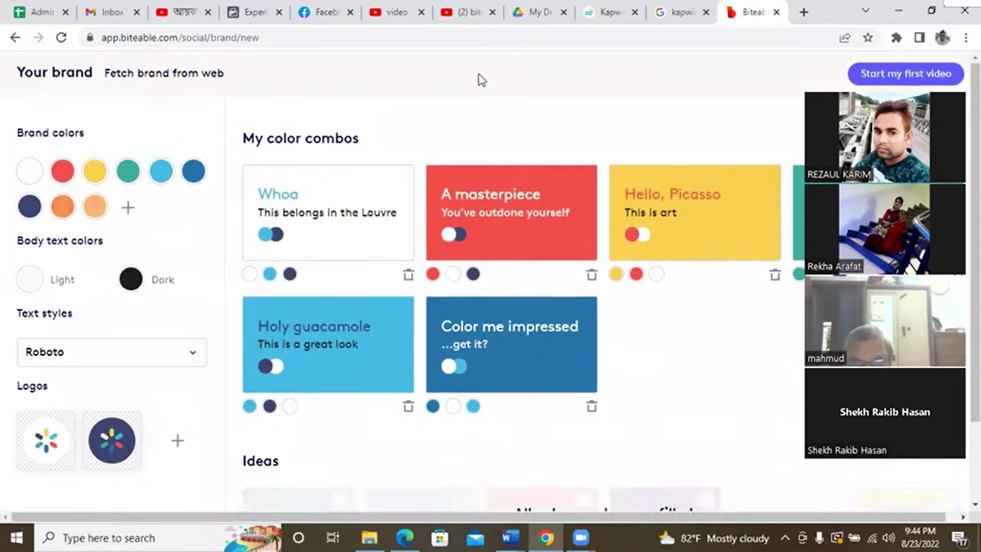
left_click(63, 172)
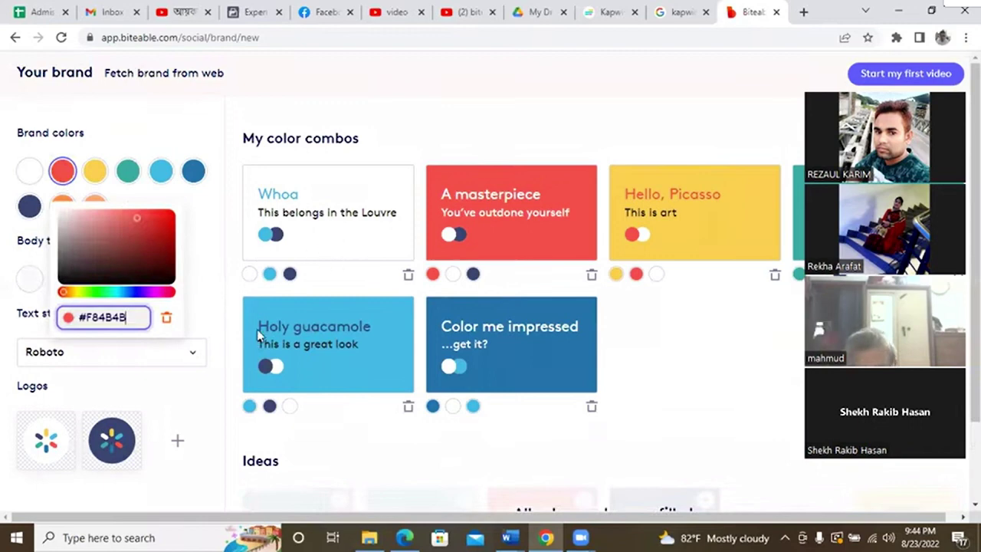
scroll(259, 336, "down", 1)
scroll(256, 324, "up", 1)
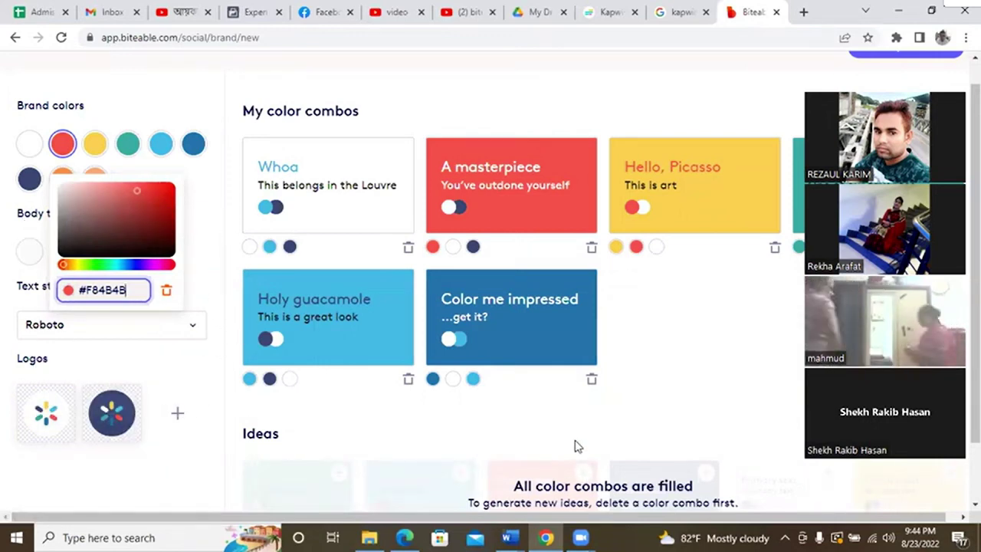
scroll(574, 441, "down", 1)
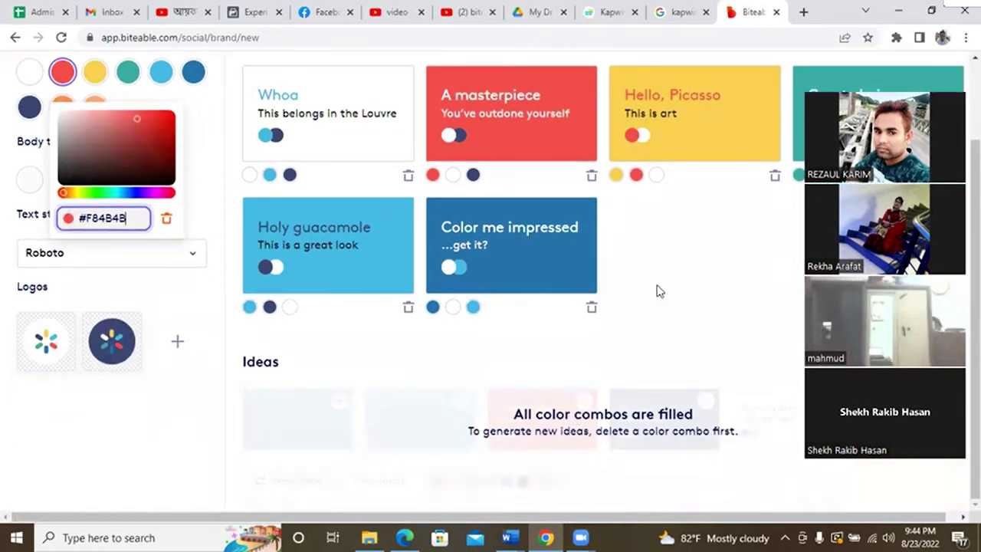
scroll(646, 291, "up", 1)
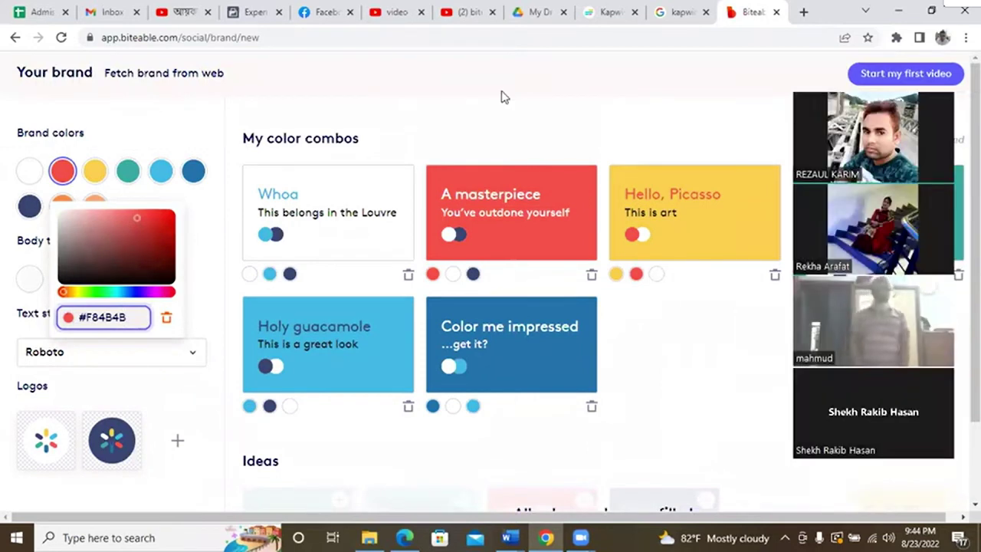
left_click(381, 34)
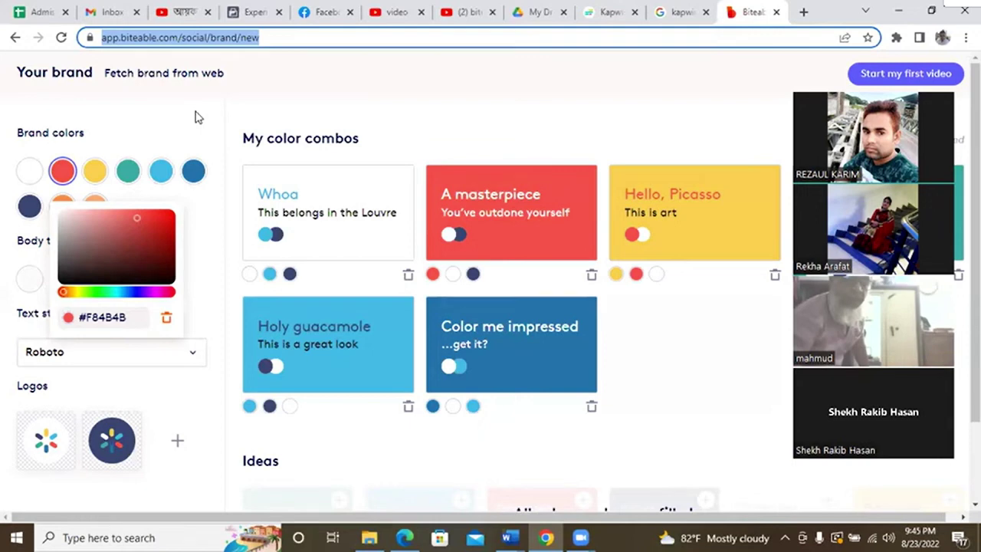
left_click(367, 76)
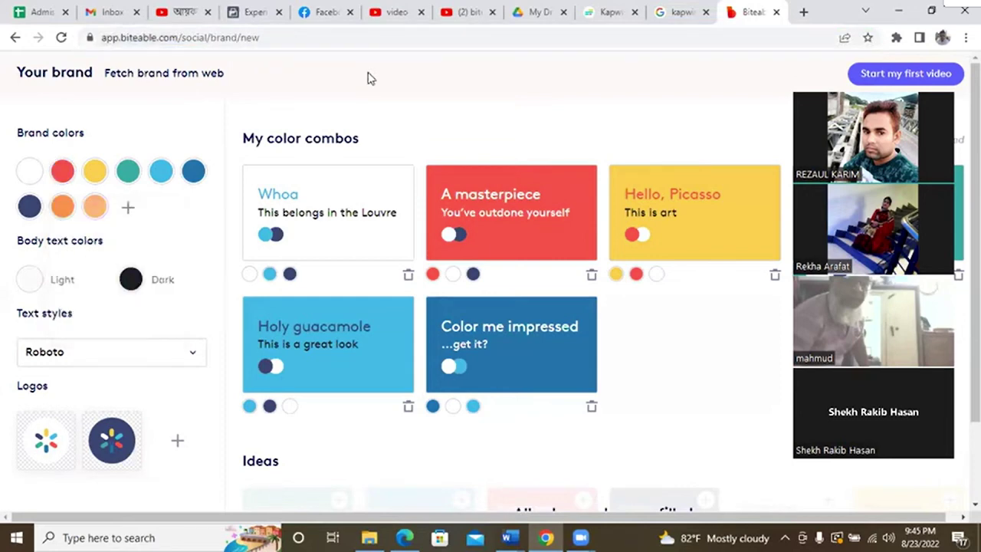
left_click(381, 13)
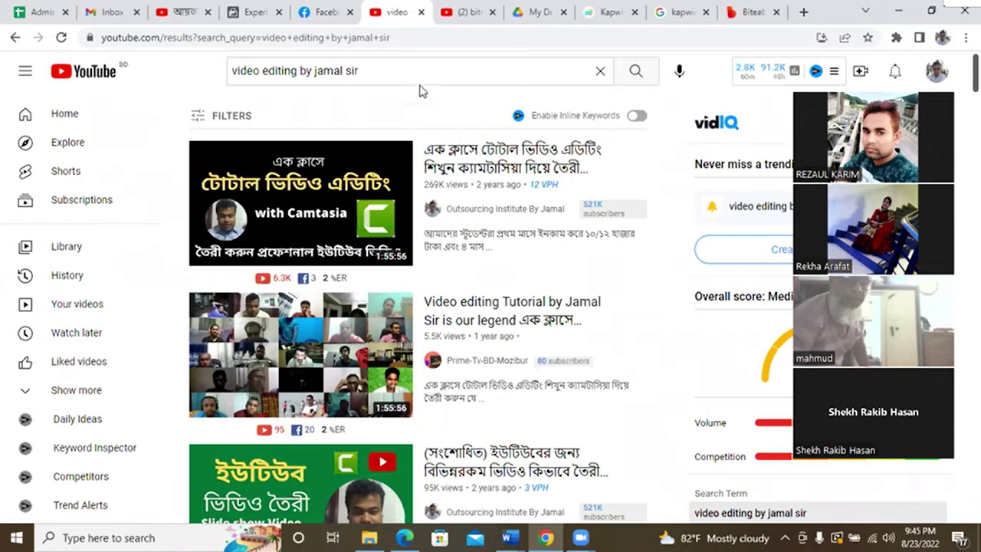
left_click(321, 9)
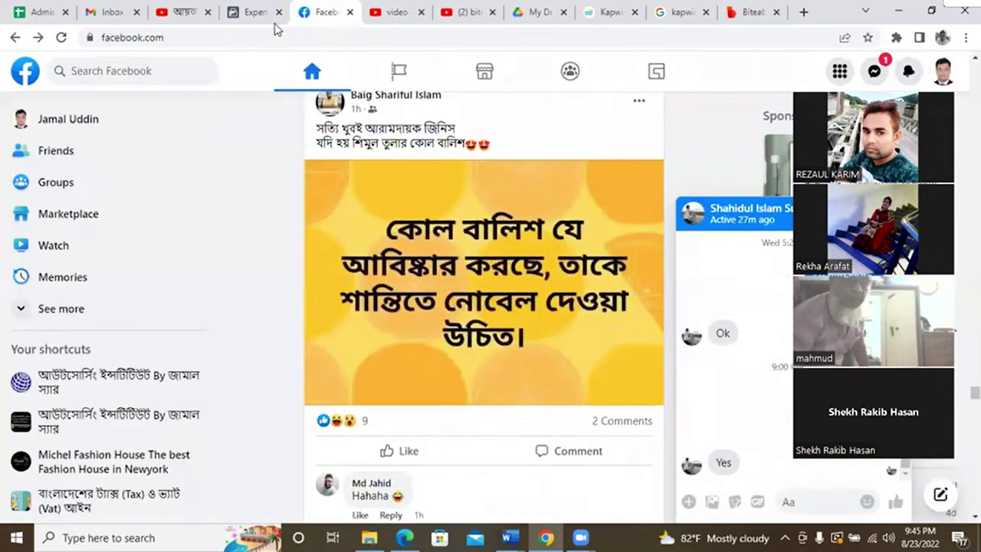
left_click(247, 10)
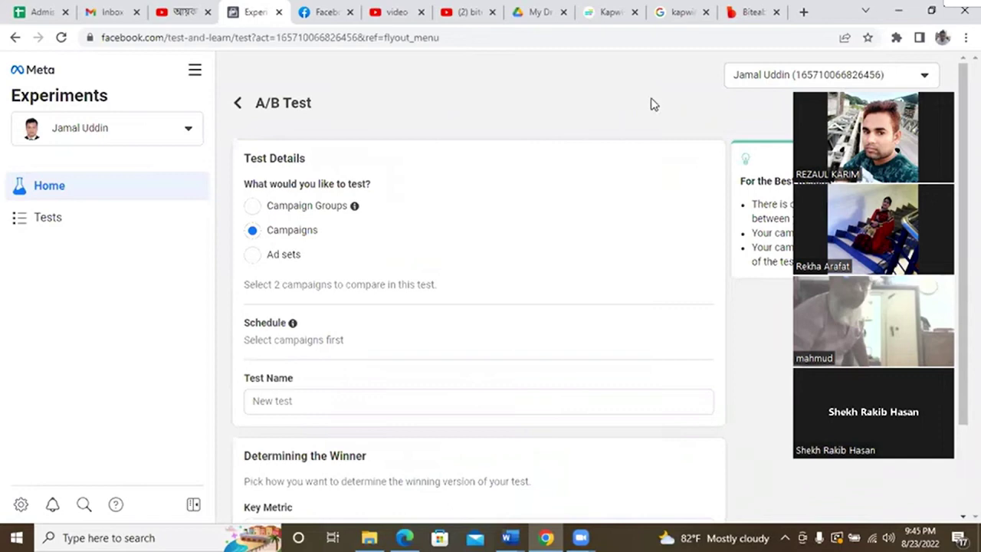
left_click(744, 15)
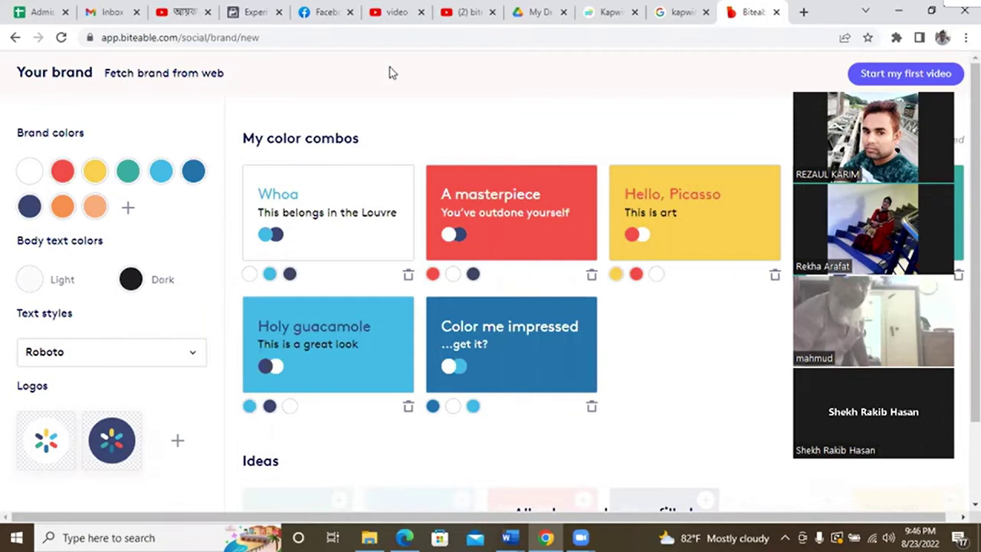
left_click(321, 9)
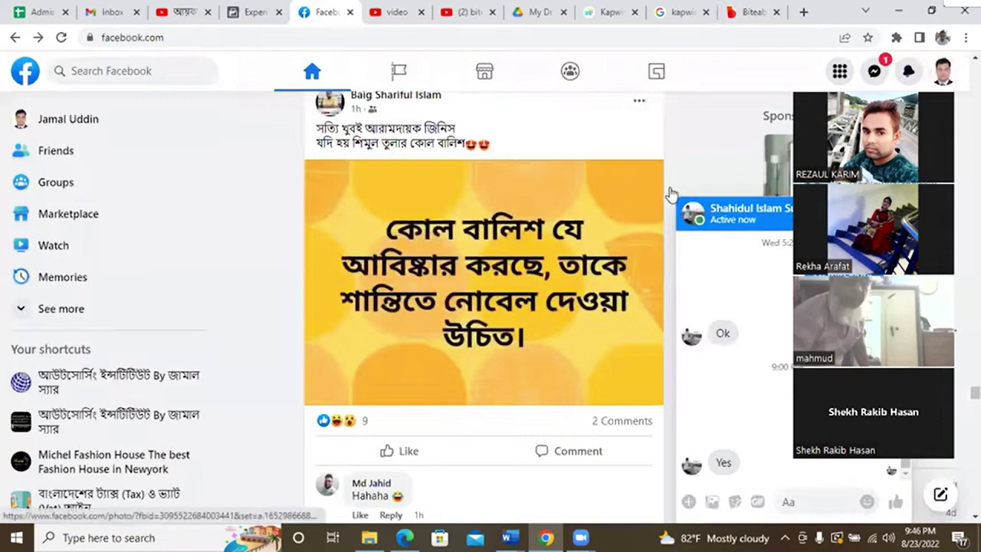
Look over the A/B Test setup page, then switch to Ads Manager in Microsoft Edge and examine the draft ad's media, text and format settings
left_click(253, 10)
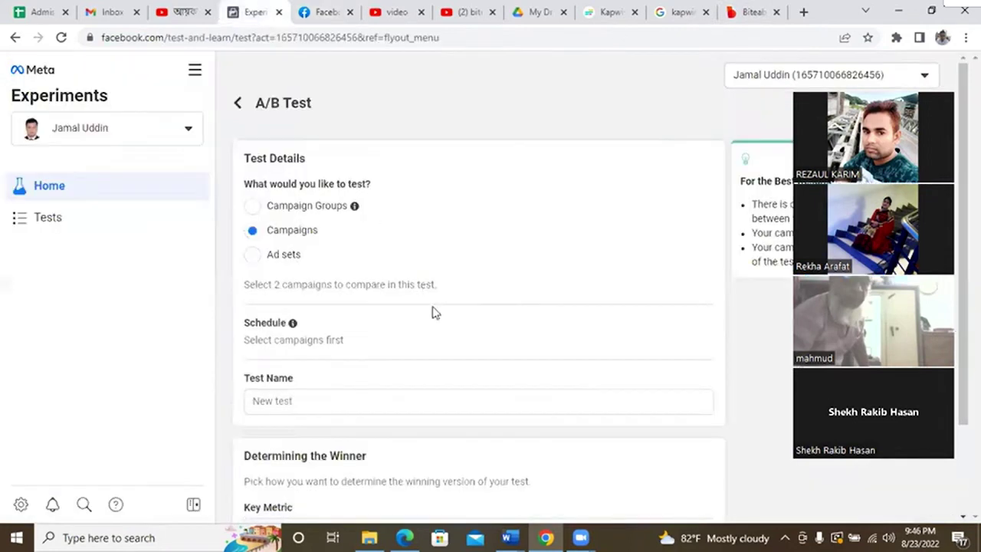
scroll(458, 377, "down", 2)
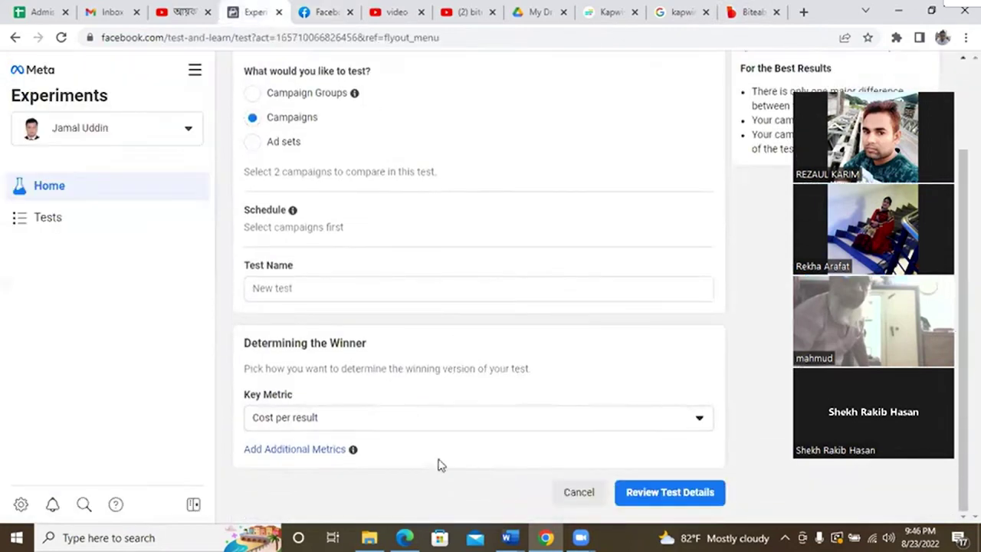
left_click(405, 537)
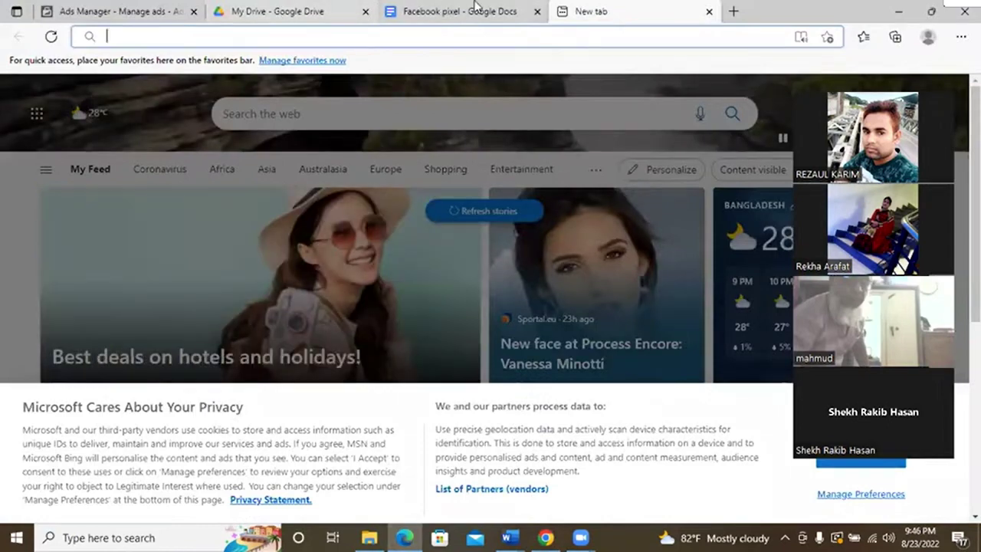
left_click(66, 11)
scroll(390, 301, "down", 3)
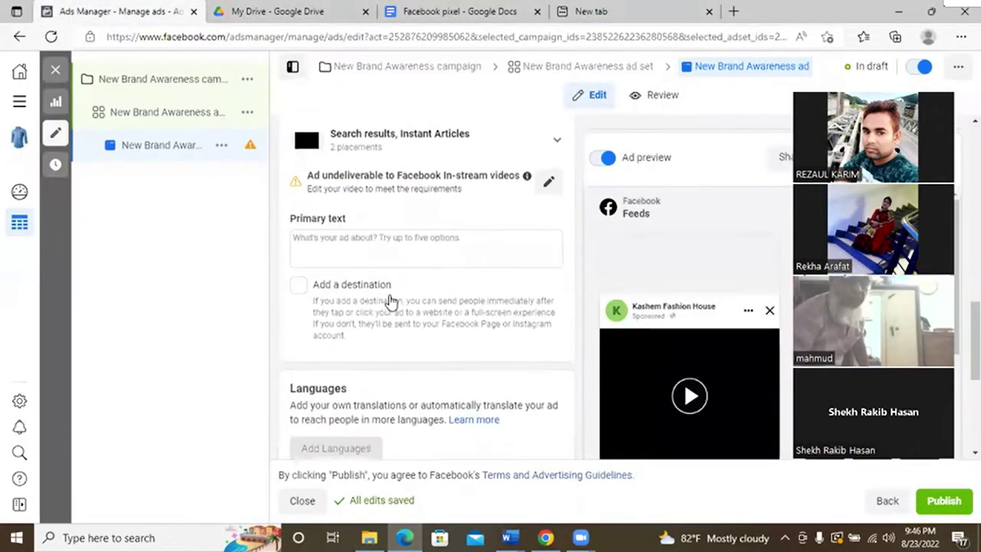
scroll(391, 301, "up", 4)
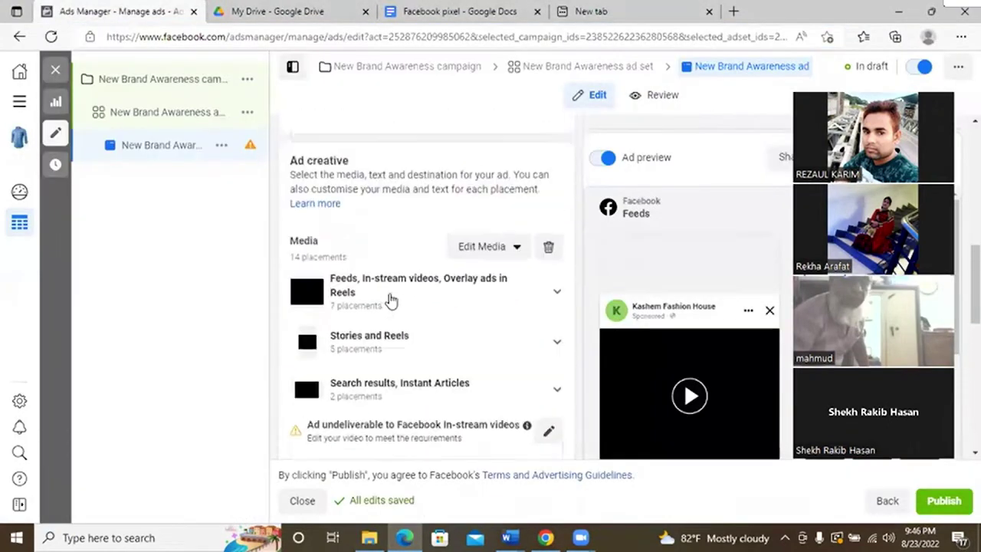
scroll(391, 299, "down", 5)
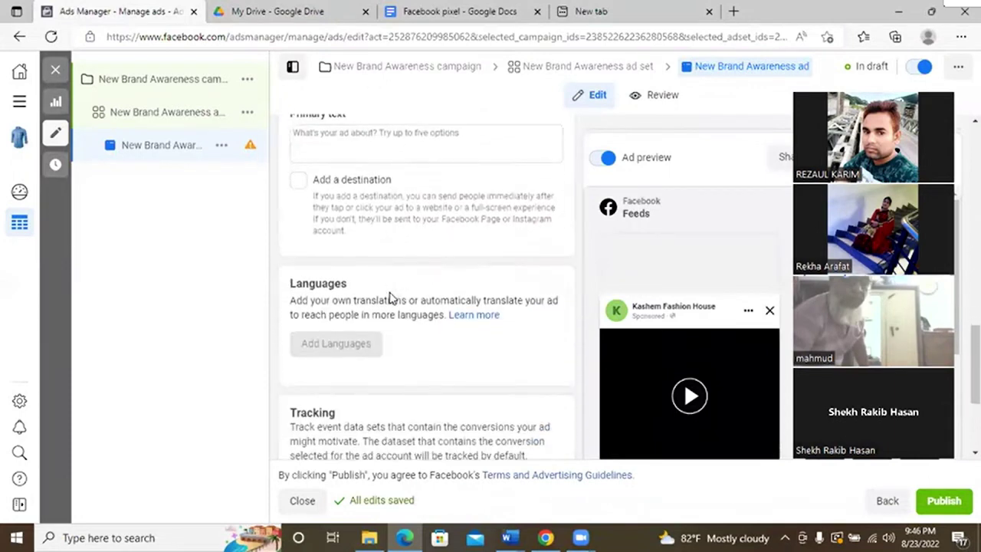
scroll(391, 297, "up", 5)
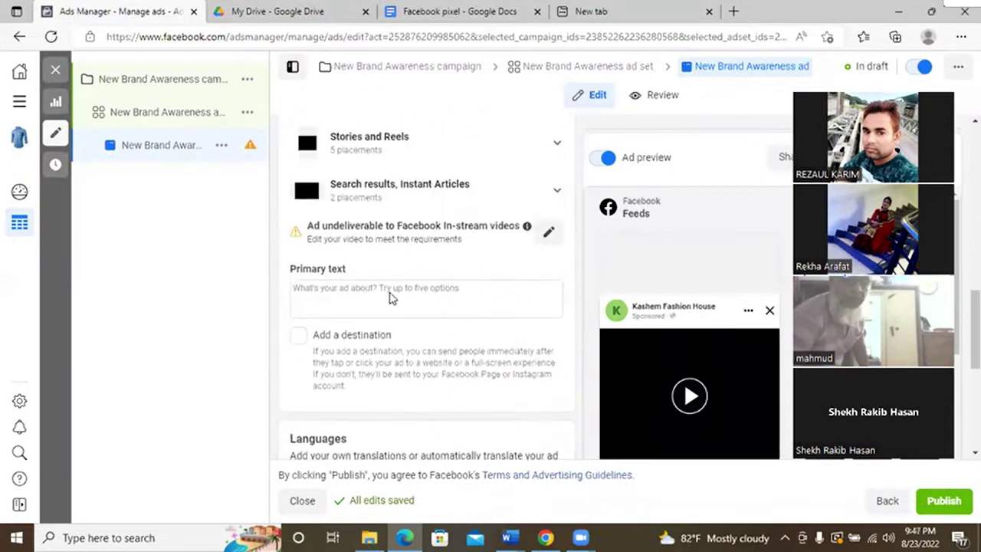
scroll(390, 294, "up", 2)
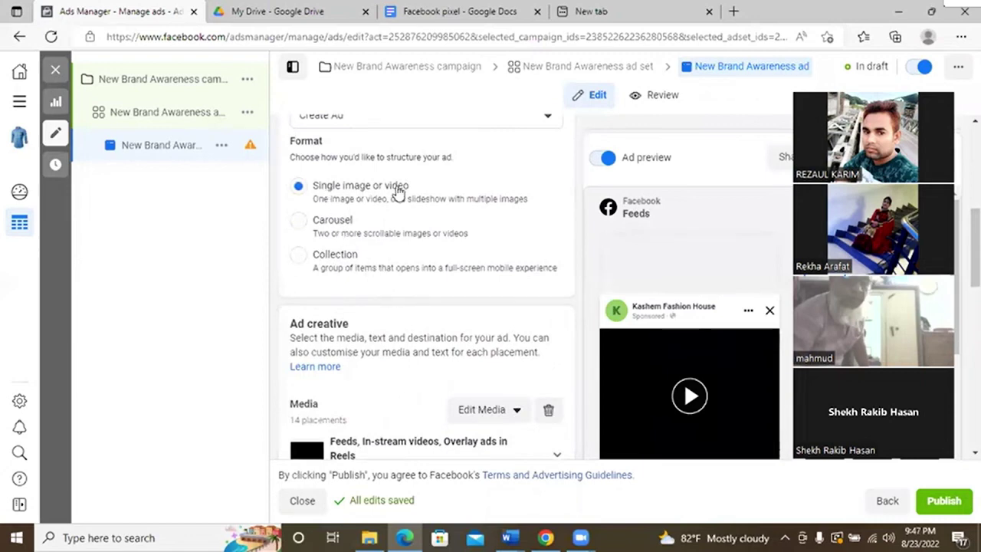
Set the New Brand Awareness ad's format to Carousel and look over its card settings
left_click(305, 226)
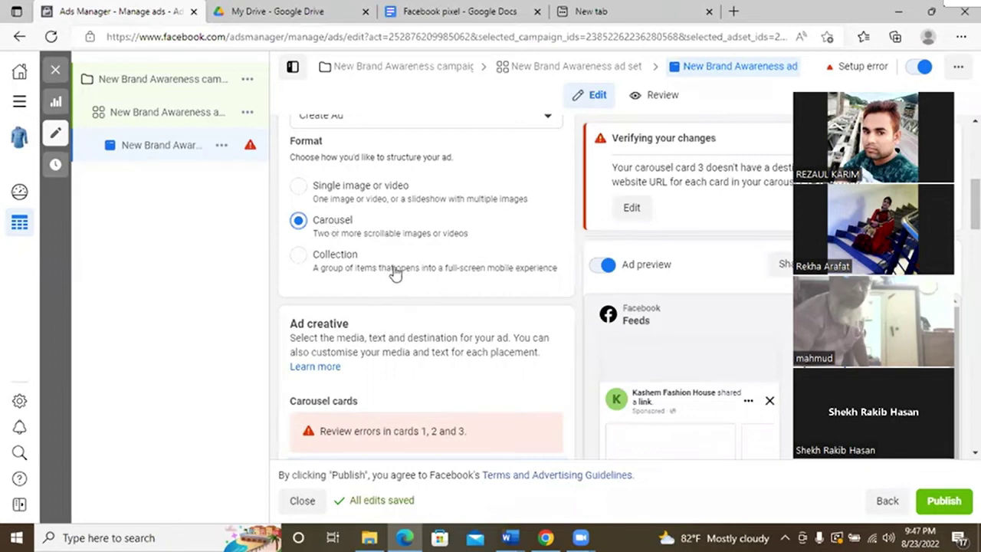
scroll(391, 265, "down", 1)
scroll(390, 265, "down", 1)
scroll(389, 267, "up", 2)
Switch to the Google search page in Chrome, search for "carousel" and look through the image results
left_click(600, 10)
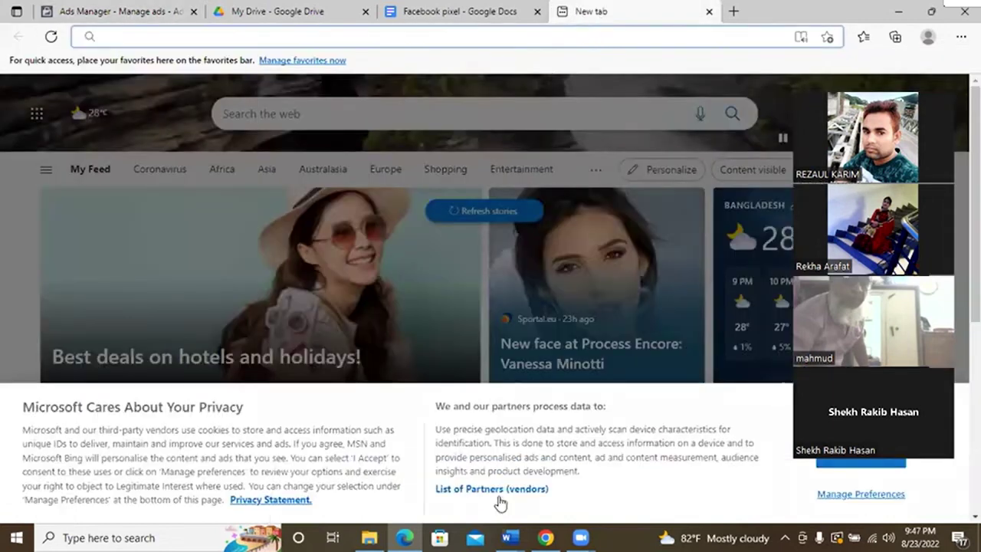
key("alt+Tab")
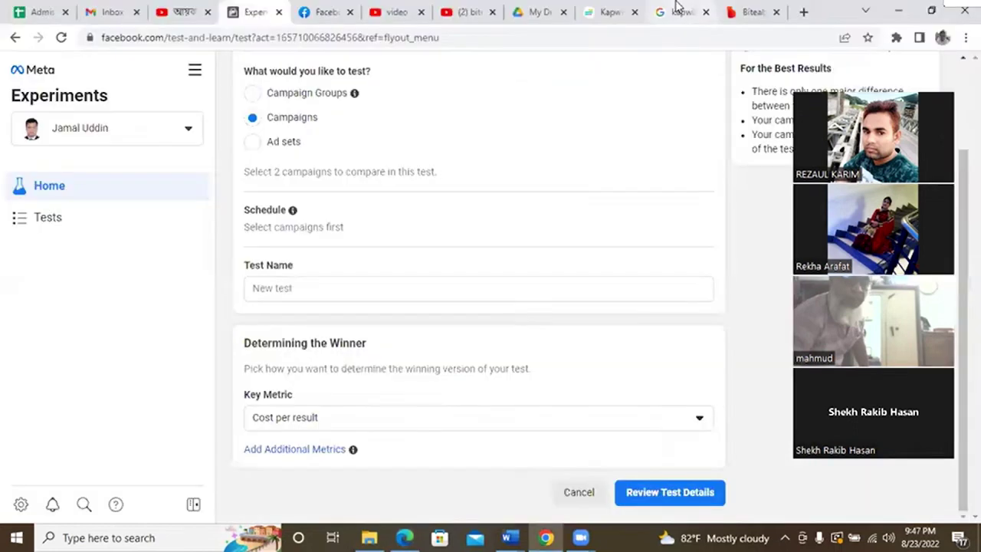
left_click(677, 7)
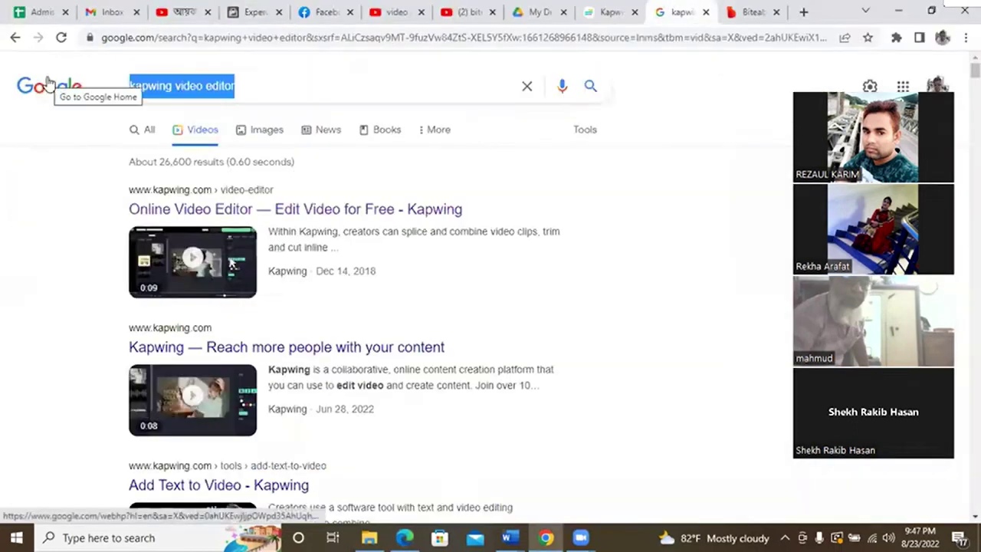
type("careu")
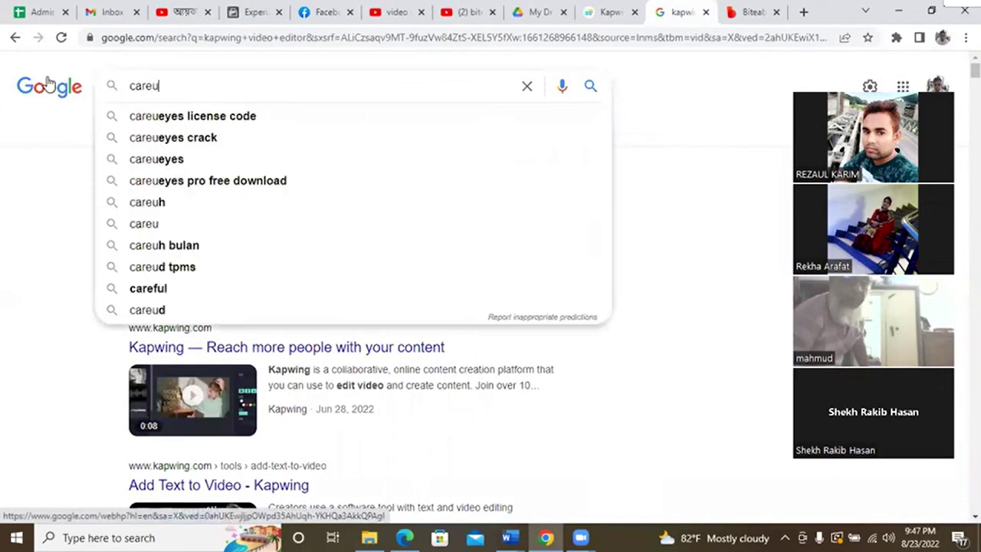
type("s")
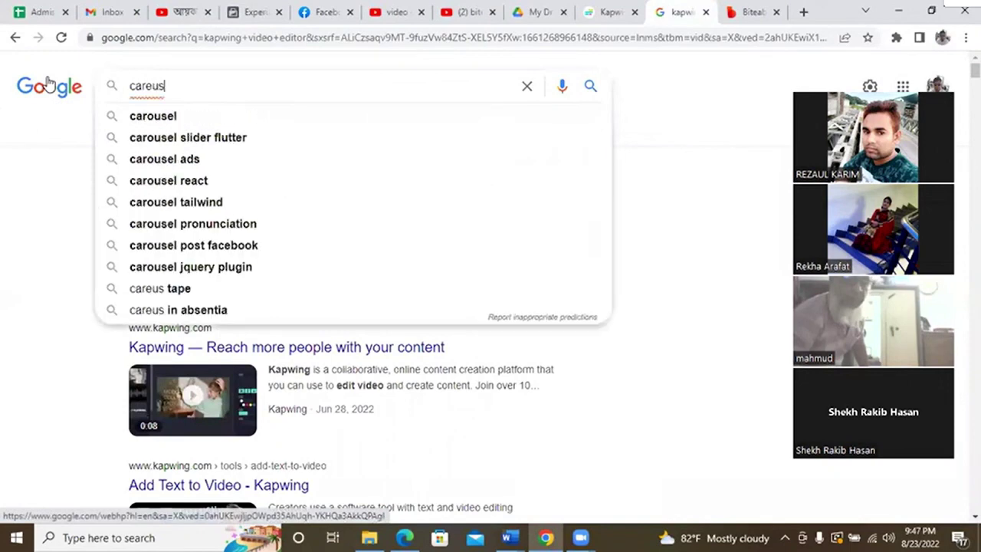
left_click(167, 119)
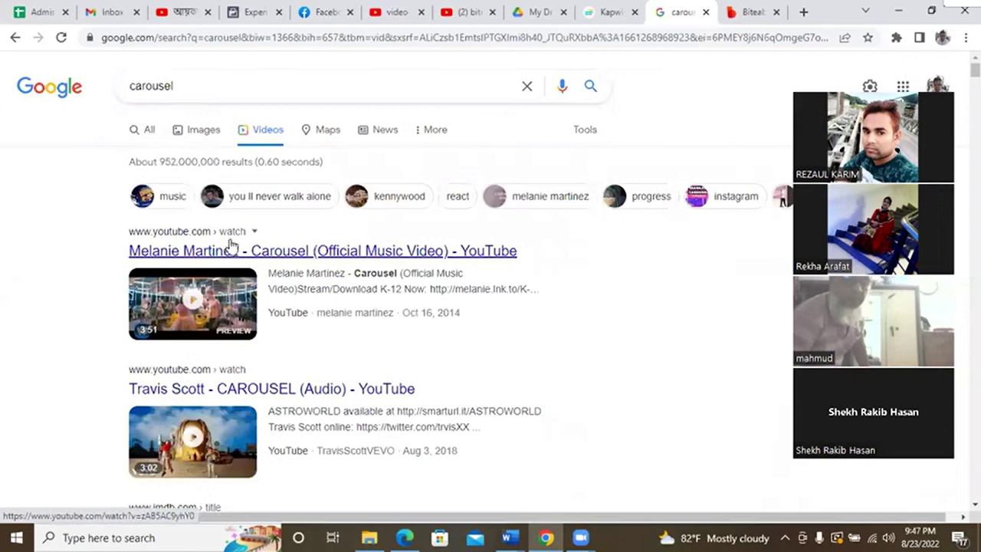
left_click(213, 131)
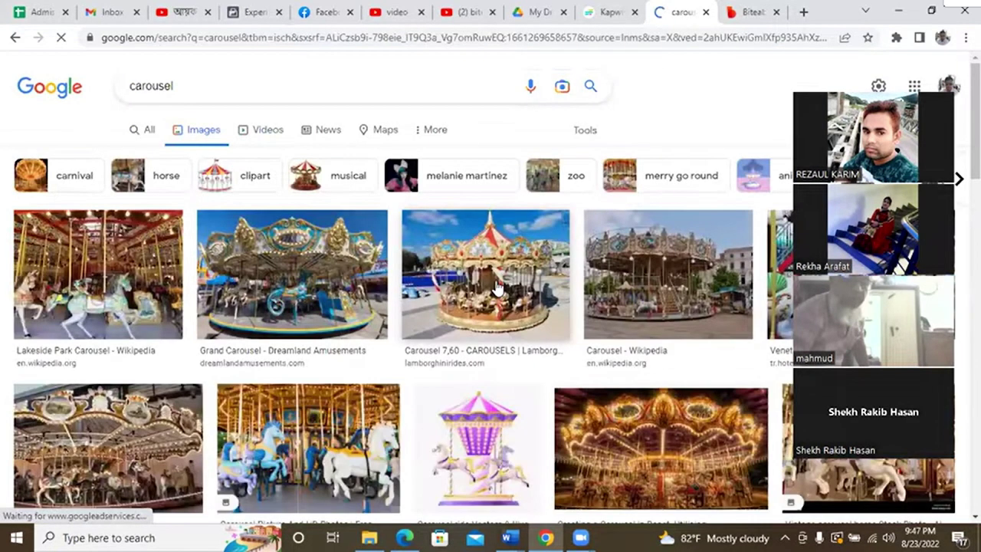
scroll(496, 287, "down", 4)
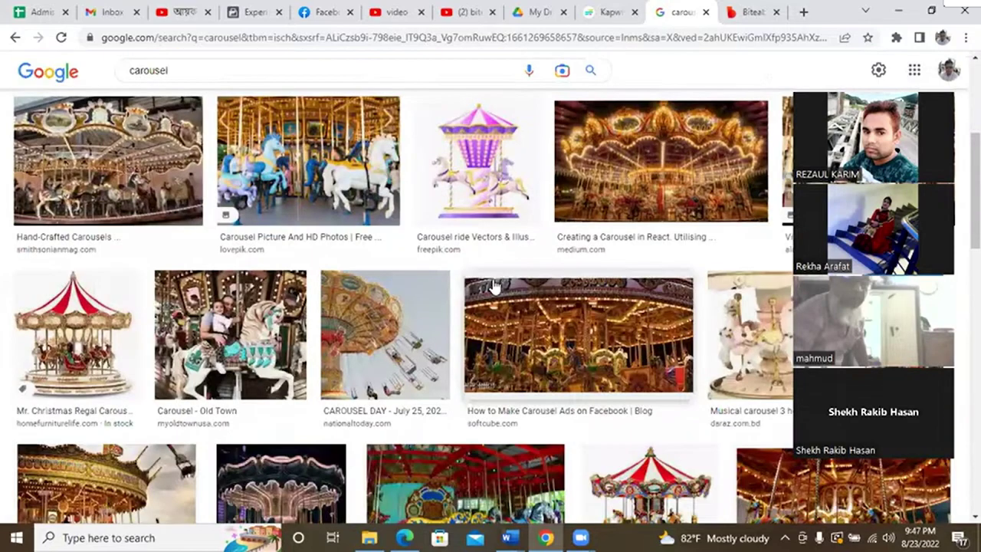
scroll(494, 287, "down", 15)
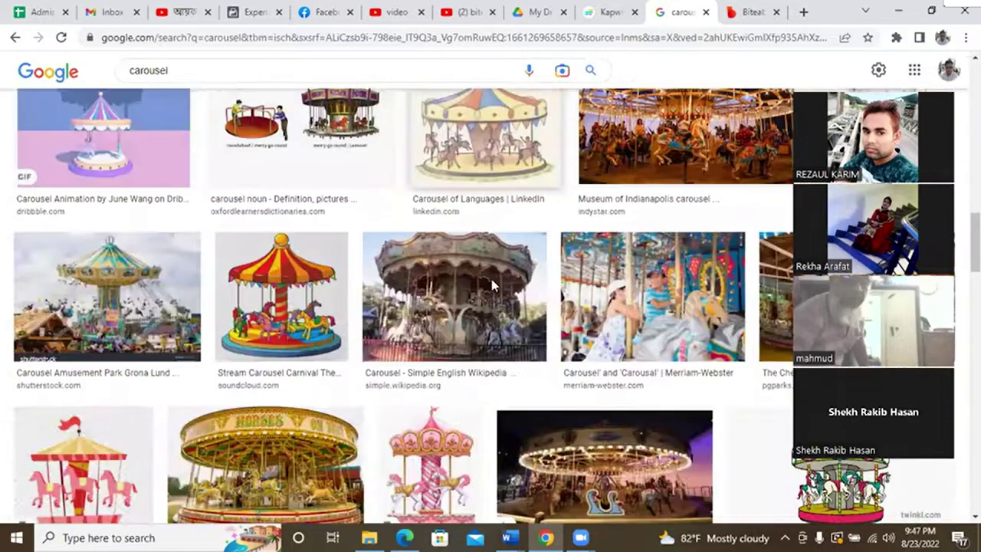
scroll(492, 285, "up", 15)
Refine the image search to "carousel in facebook" and look through the example ads
left_click(314, 71)
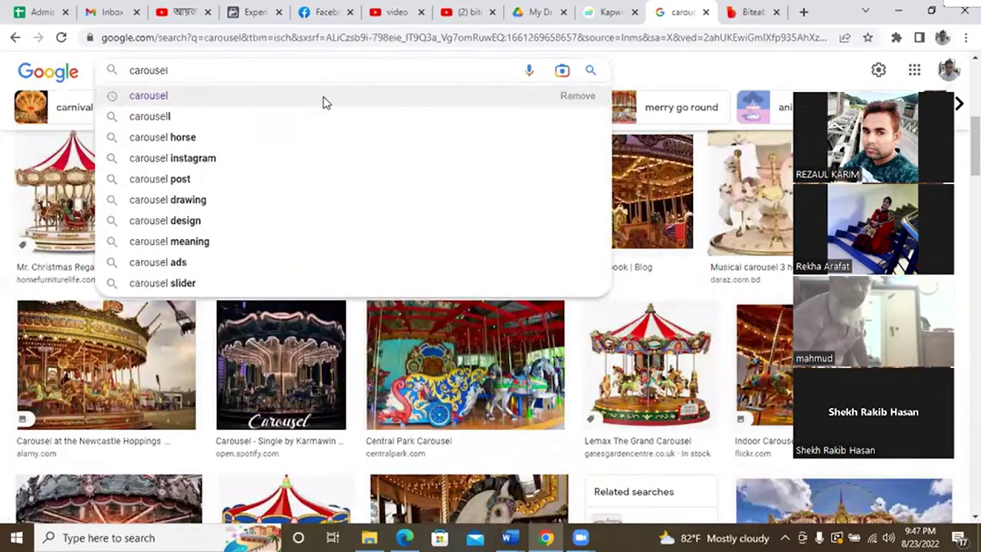
left_click(324, 101)
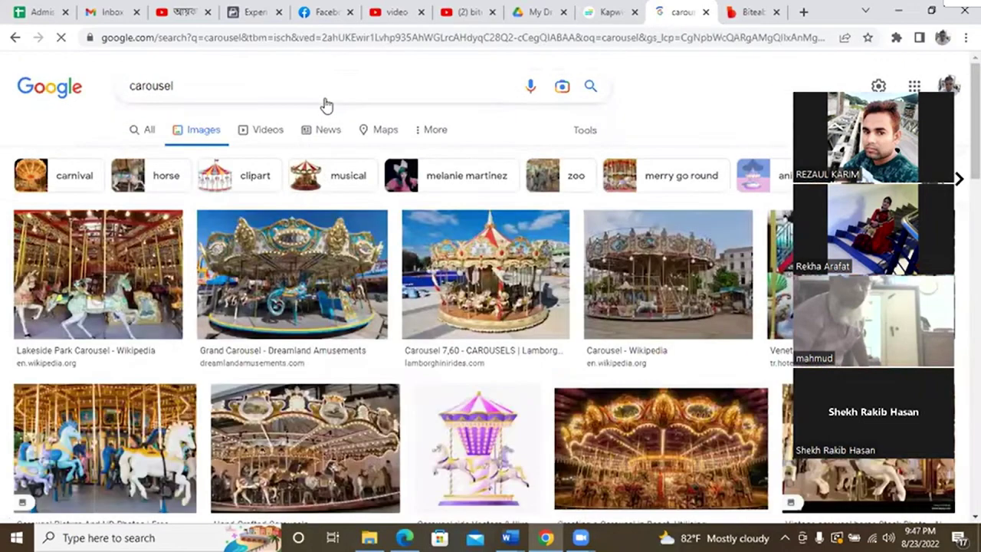
left_click(324, 83)
type("in ")
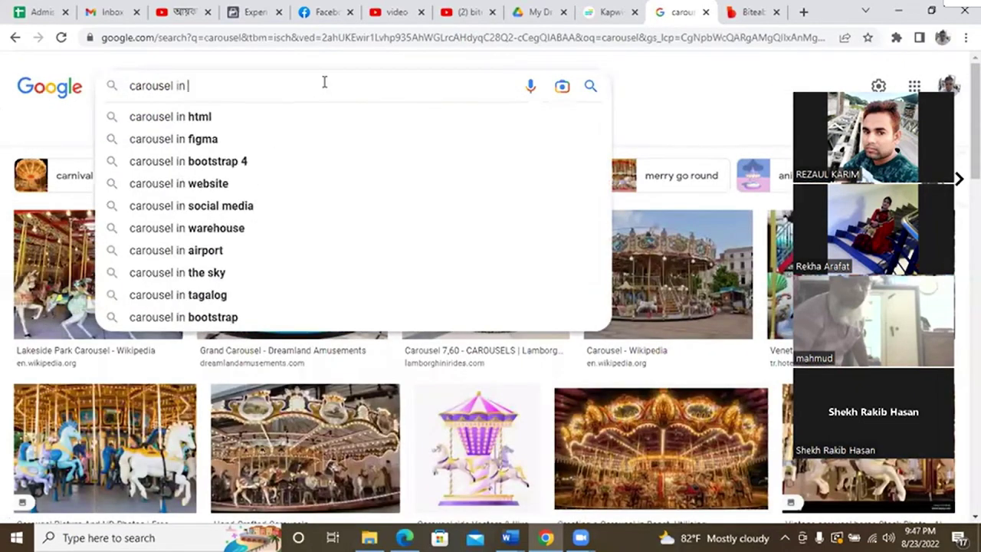
type("fac")
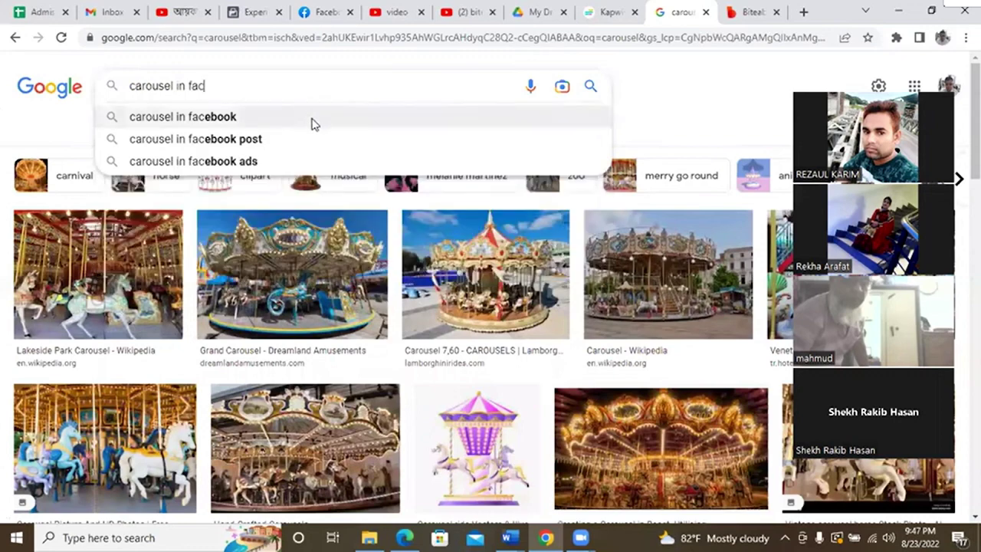
left_click(312, 123)
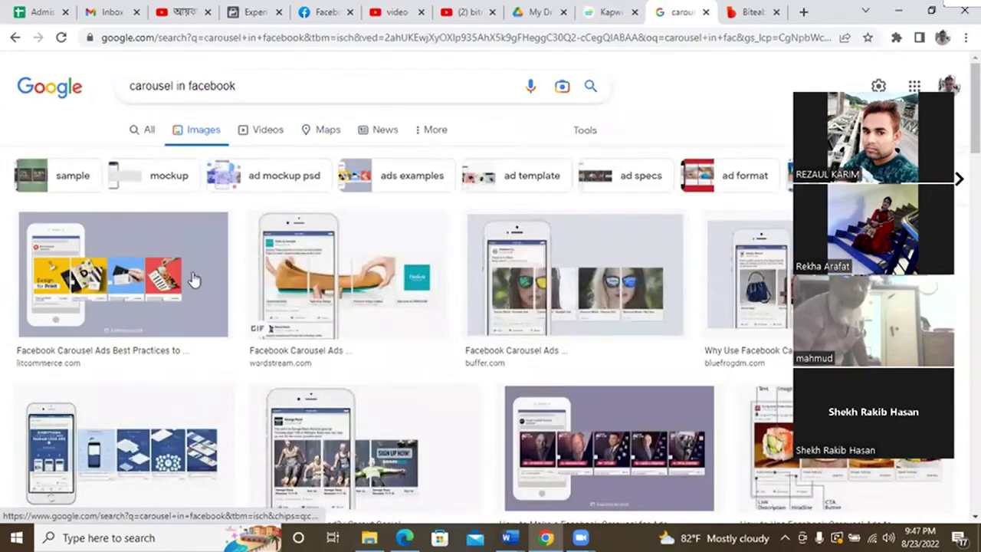
scroll(613, 380, "down", 2)
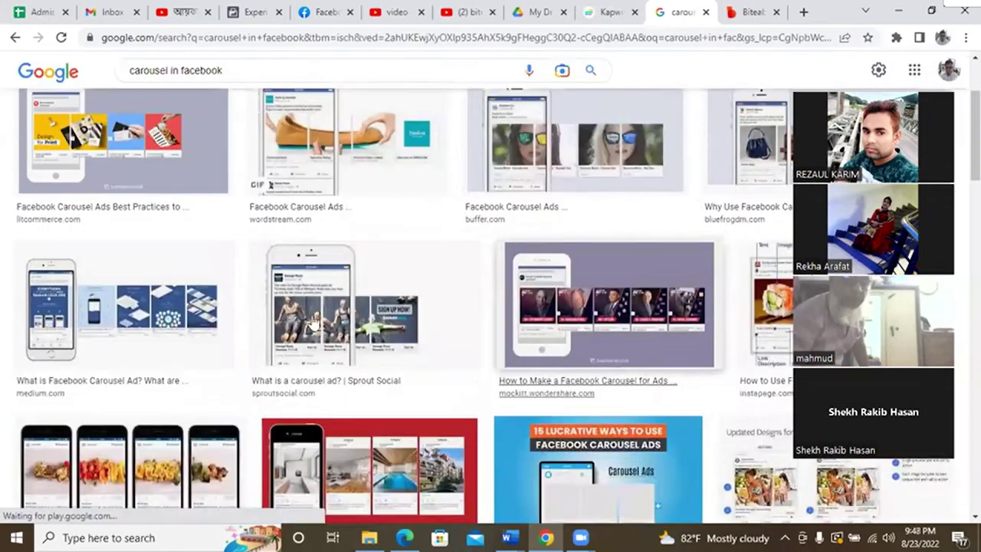
Preview the litcommerce.com Facebook carousel ad image in a smaller browser window and look through the related carousel examples
left_click(205, 125)
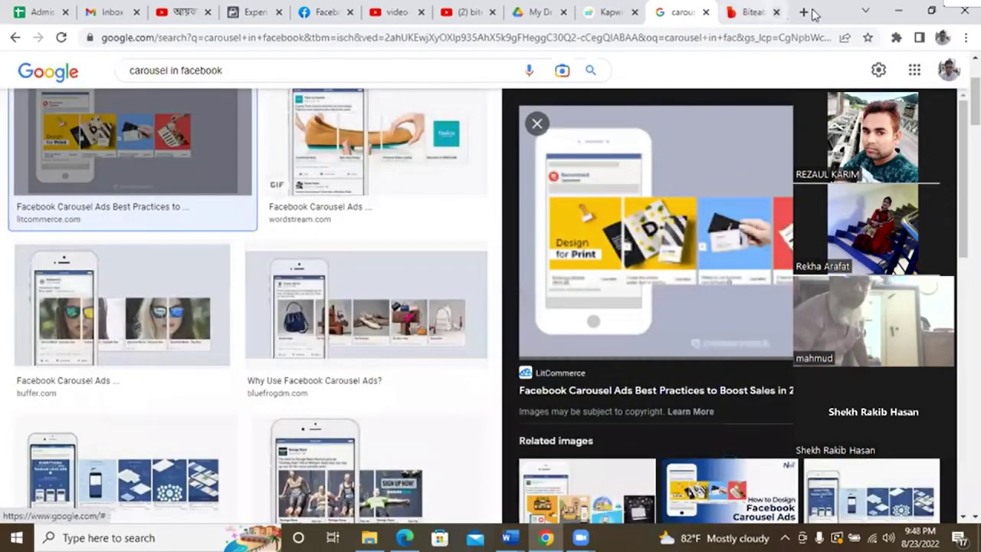
double_click(834, 13)
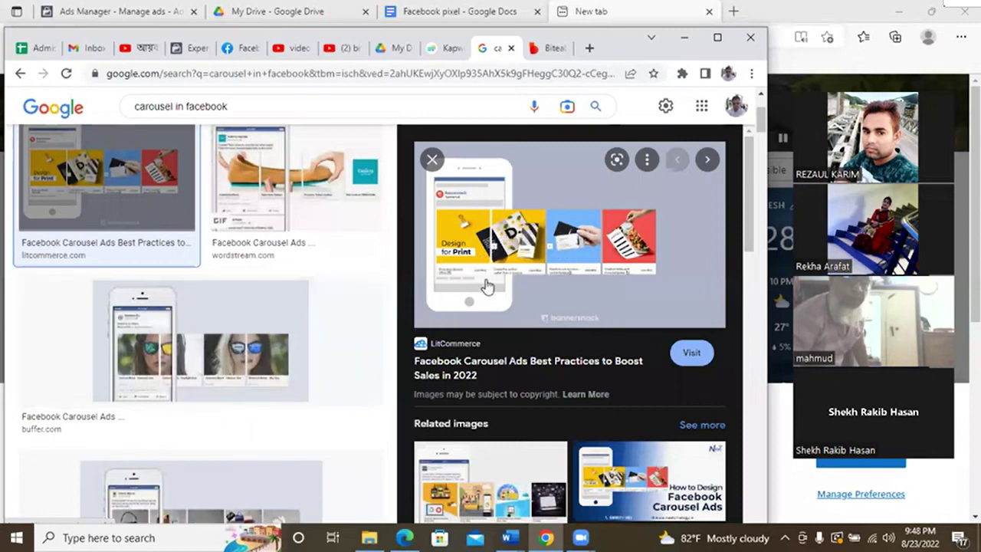
scroll(480, 282, "down", 5)
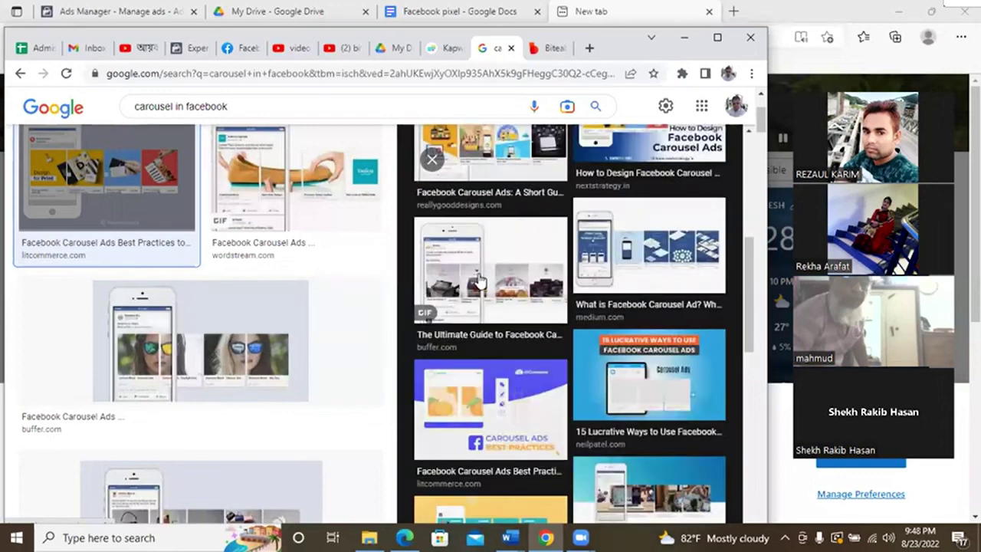
scroll(480, 280, "down", 3)
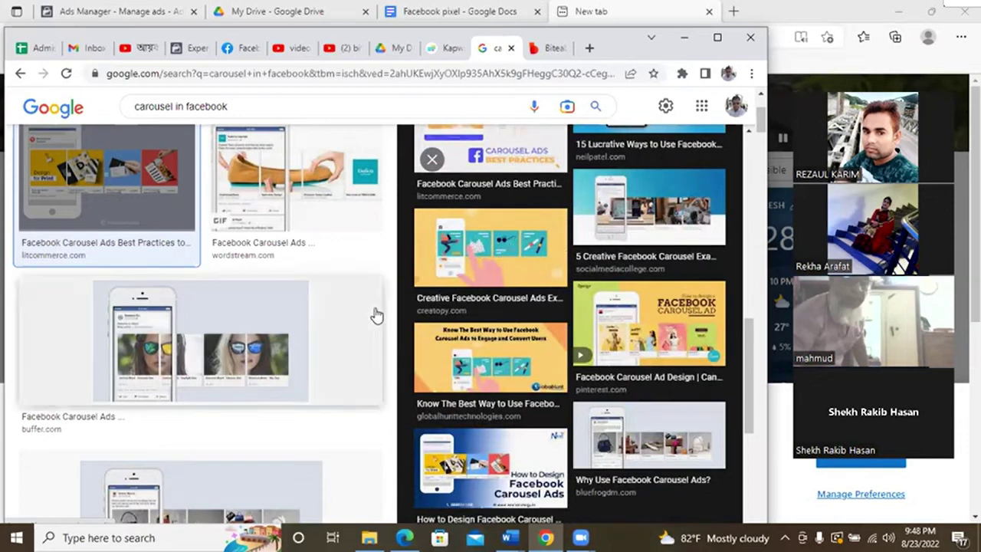
scroll(376, 313, "down", 3)
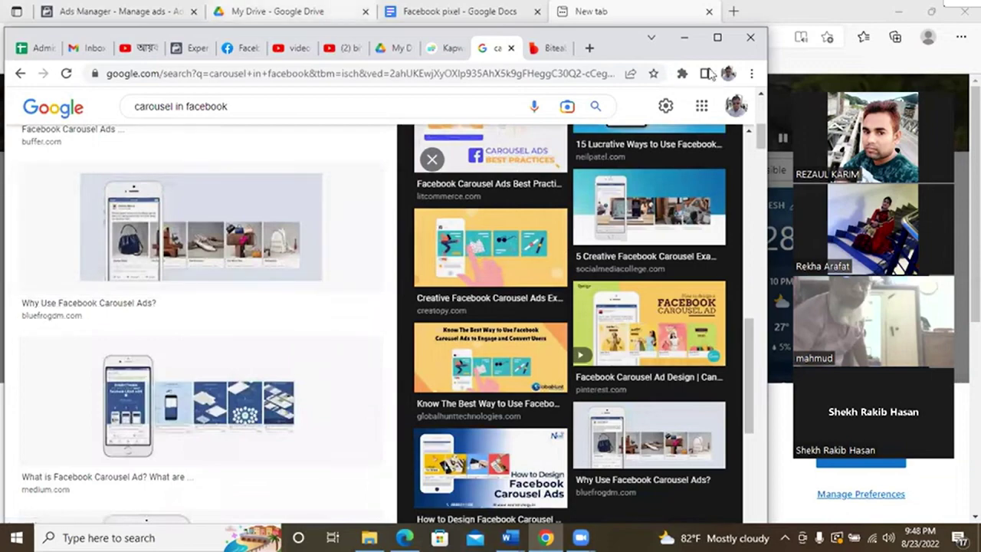
Return to the draft ad's Carousel format settings in Ads Manager in Microsoft Edge
left_click(786, 19)
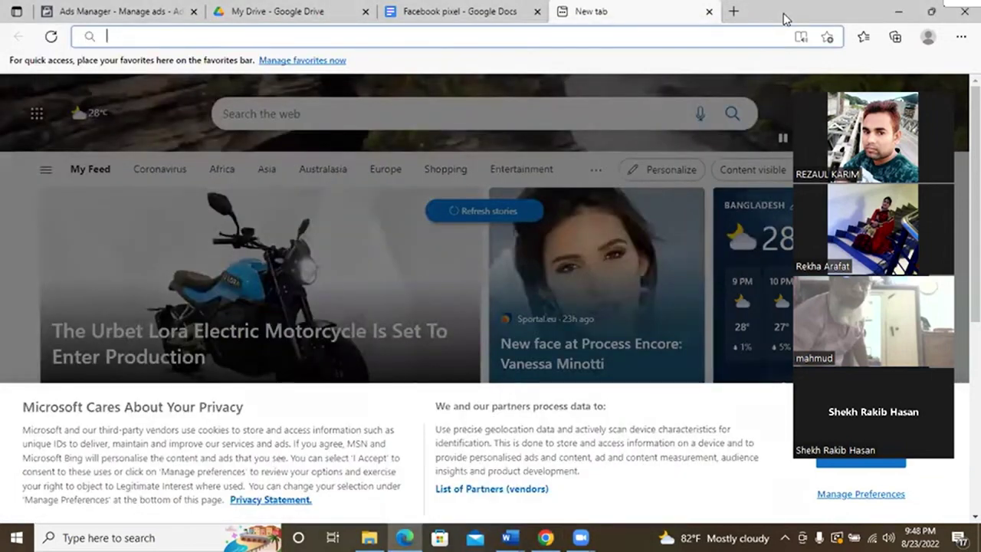
left_click(115, 16)
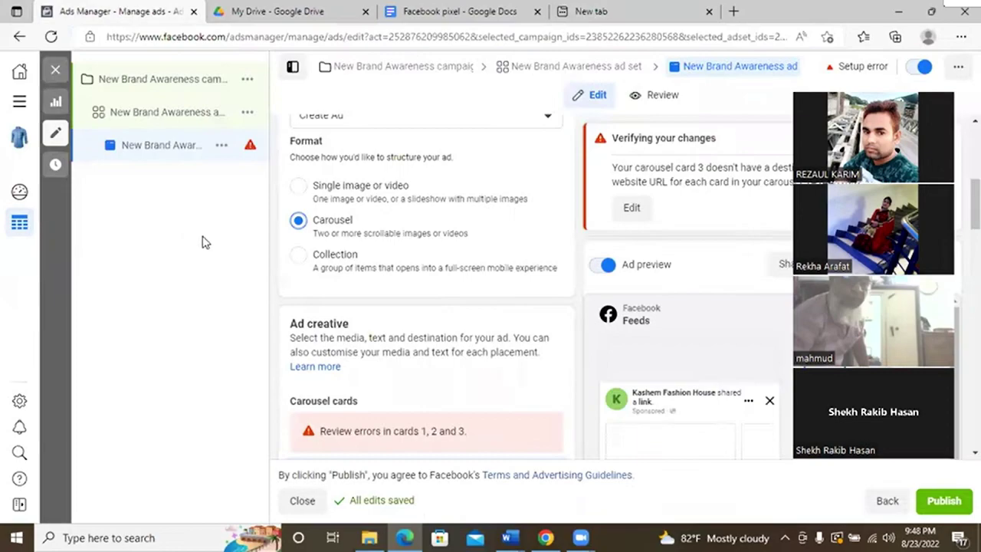
key("Escape")
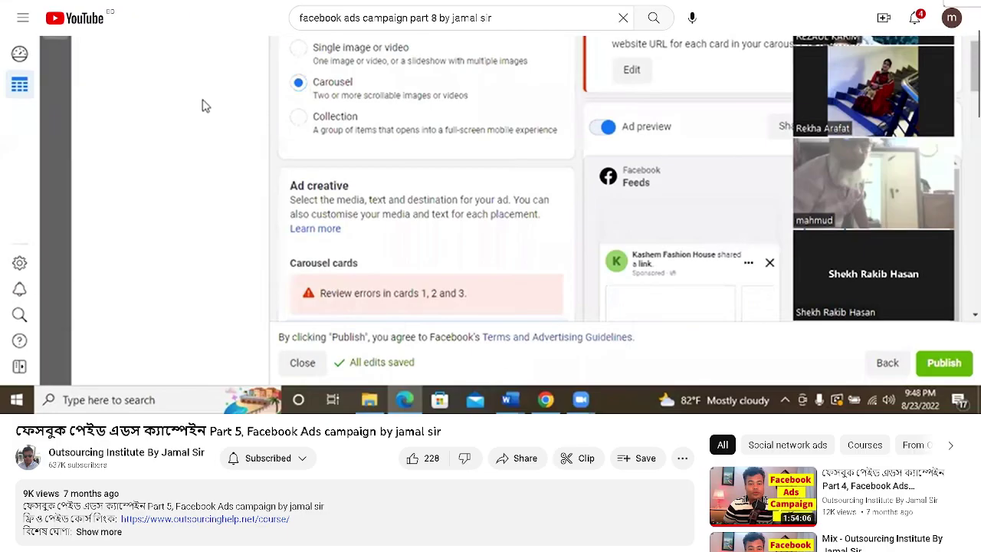
double_click(203, 106)
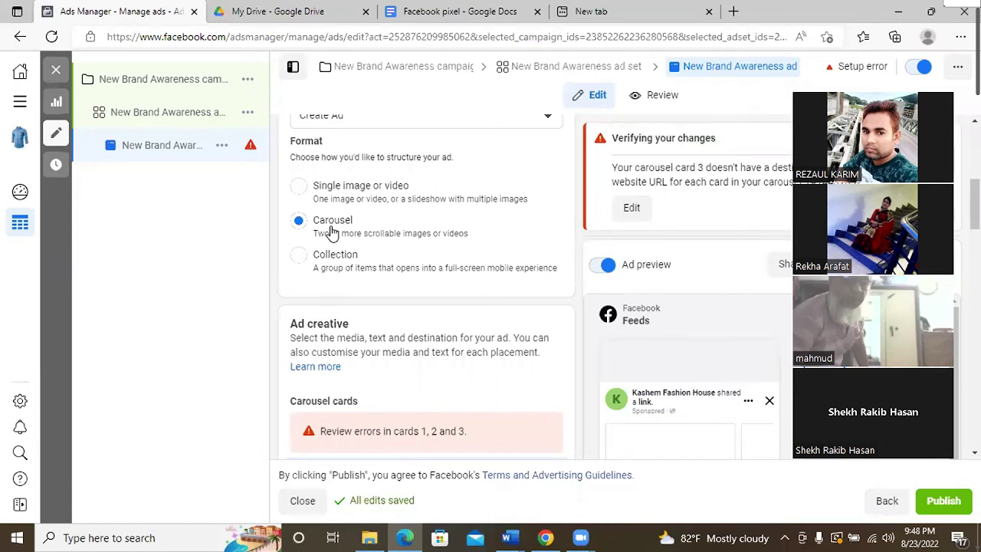
mouse_move(923, 425)
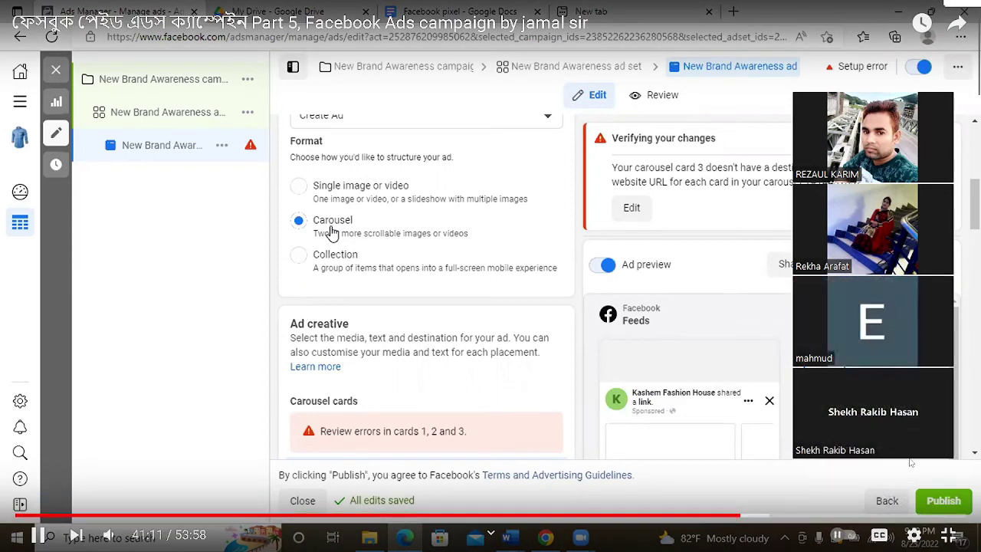
key("Escape")
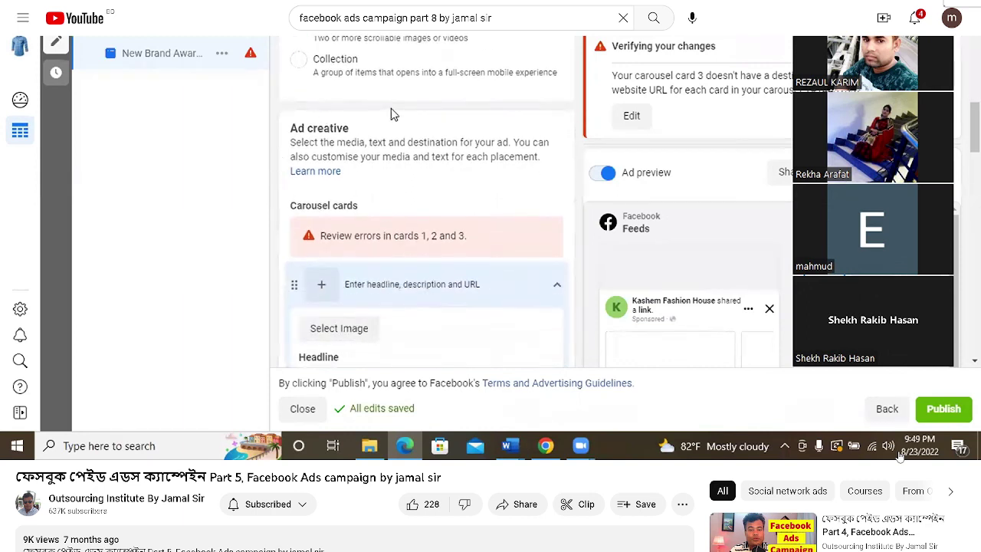
Look through the first carousel card's image, headline, description and website URL fields in the ad creative
scroll(391, 113, "down", 3)
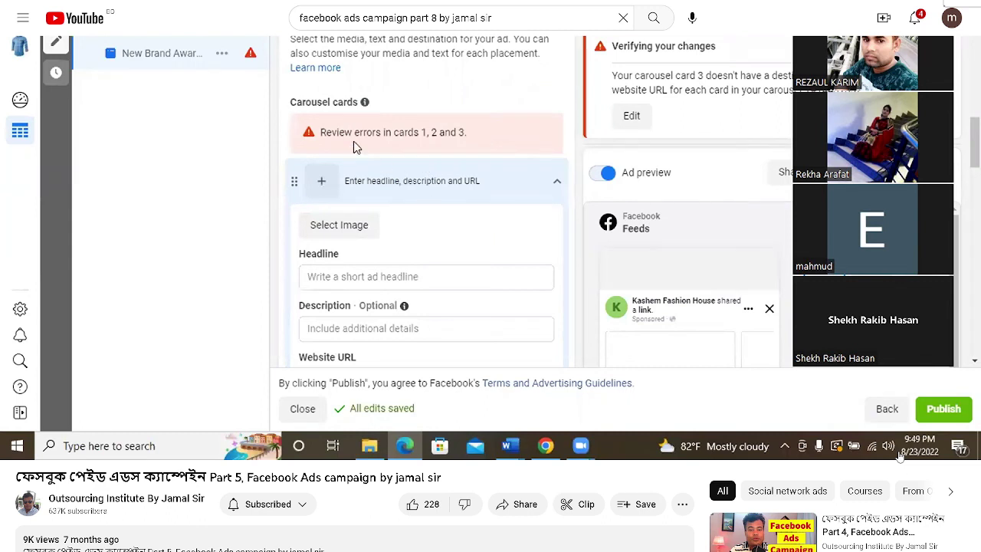
scroll(354, 147, "down", 3)
mouse_move(365, 151)
scroll(364, 151, "up", 1)
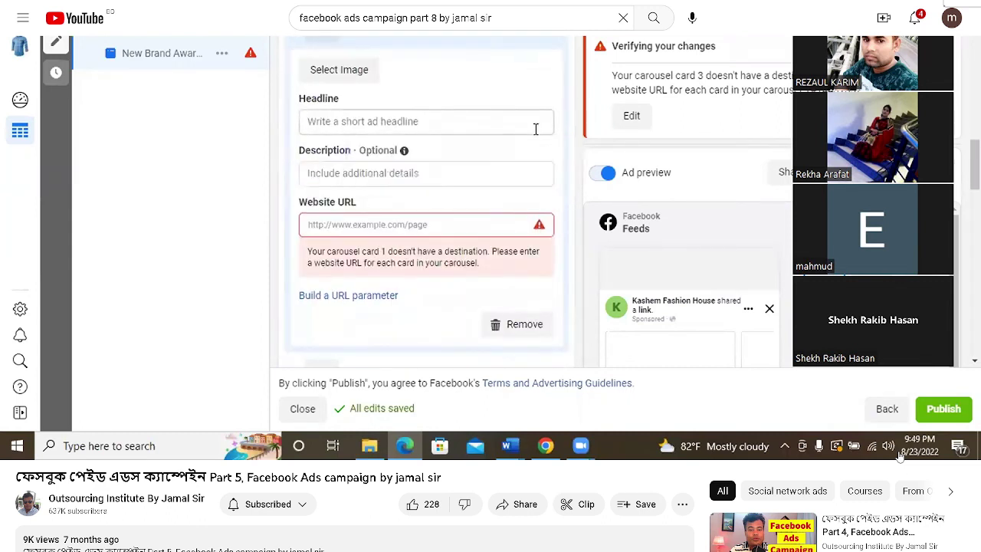
scroll(510, 137, "up", 3)
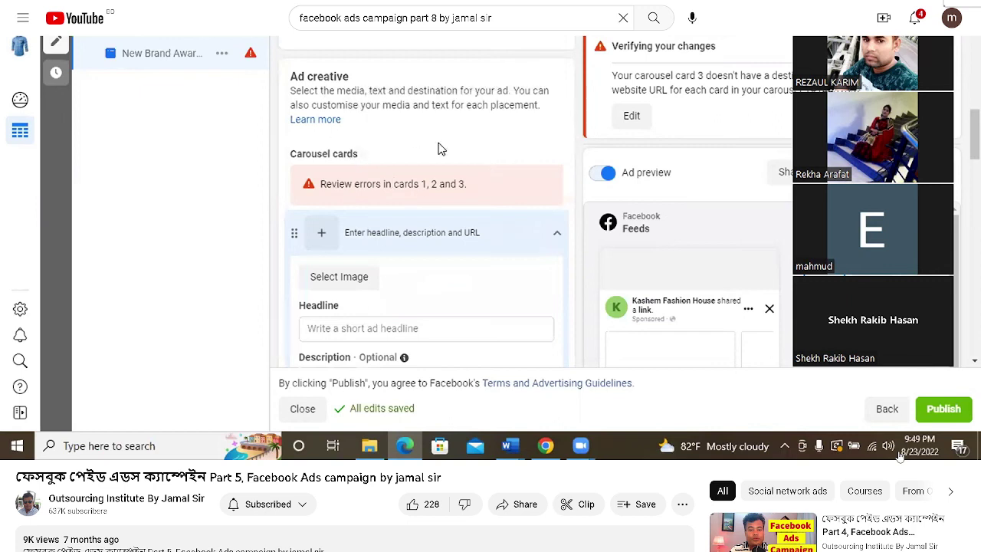
scroll(437, 149, "up", 3)
scroll(438, 149, "down", 2)
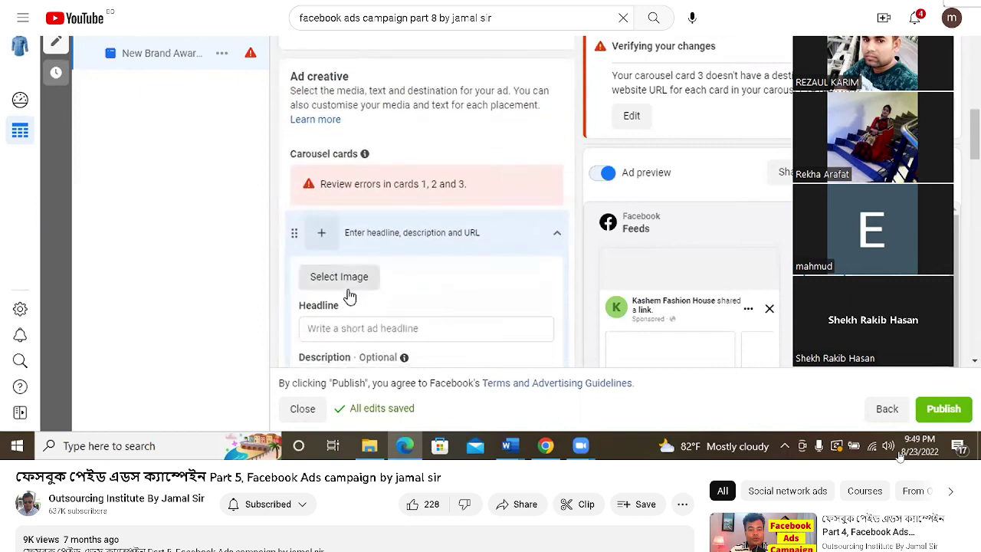
Try out the blue shirt and stacked shirts account images for the first carousel card, and cancel the image selection
left_click(339, 277)
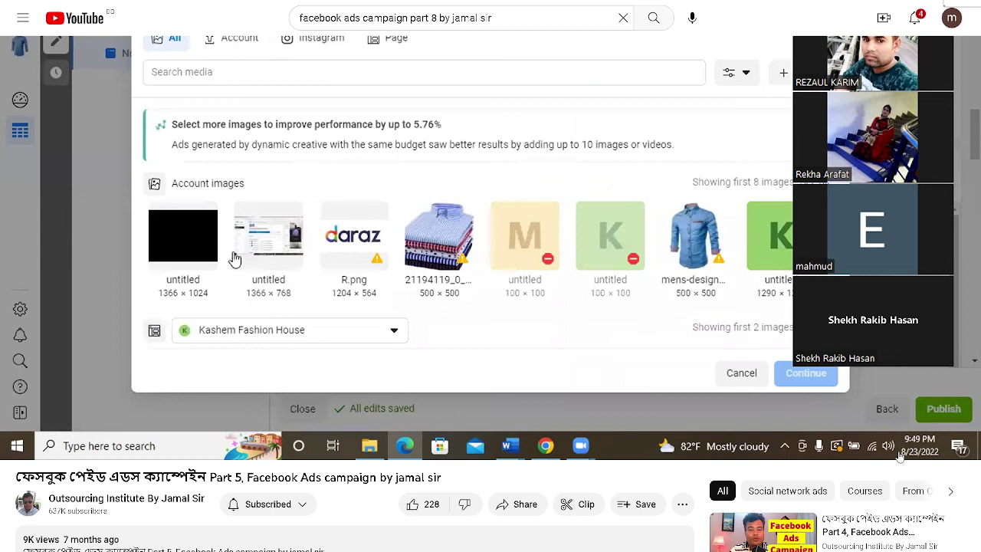
left_click(423, 254)
left_click(664, 242)
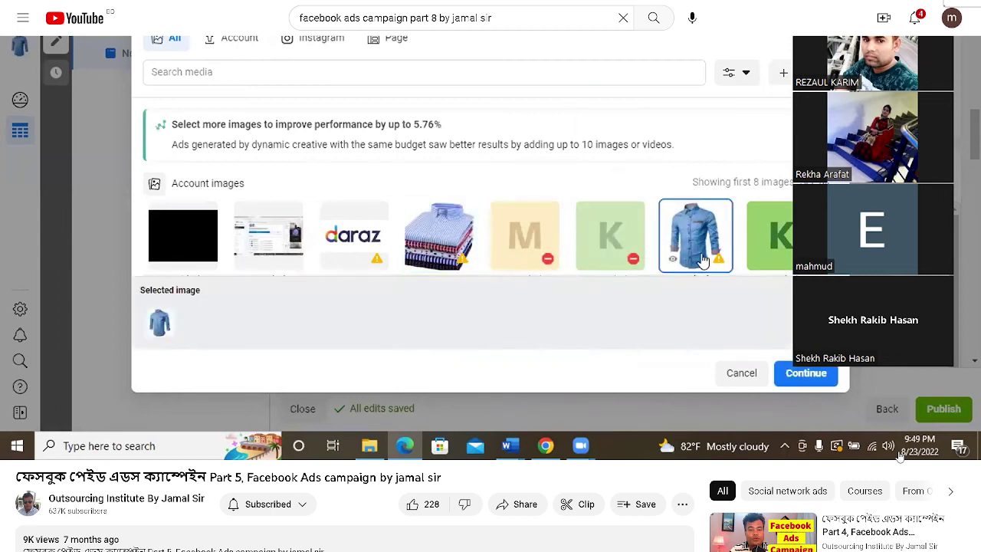
left_click(453, 239)
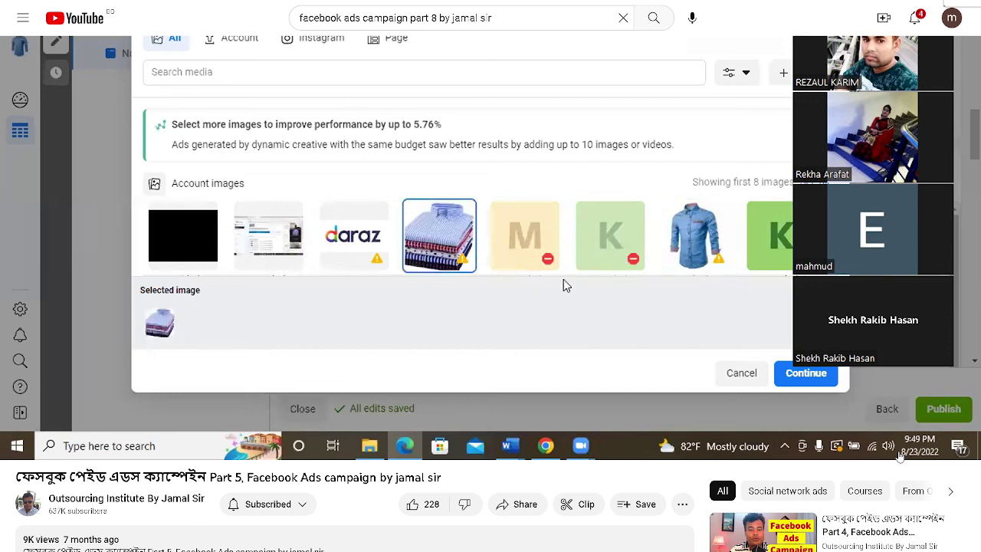
left_click(740, 372)
Change the ad format to Collection and look over its primary text and headline fields
scroll(365, 209, "up", 2)
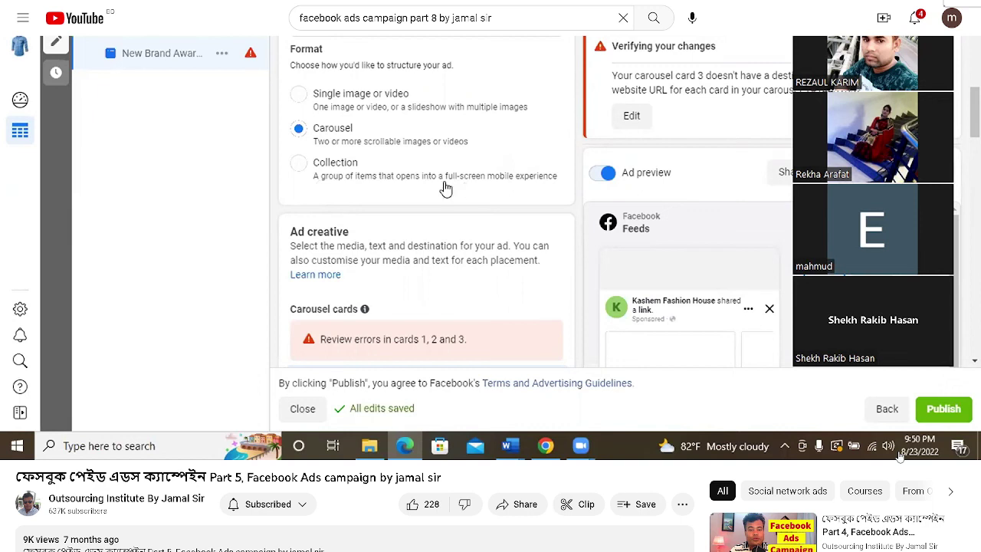
left_click(296, 163)
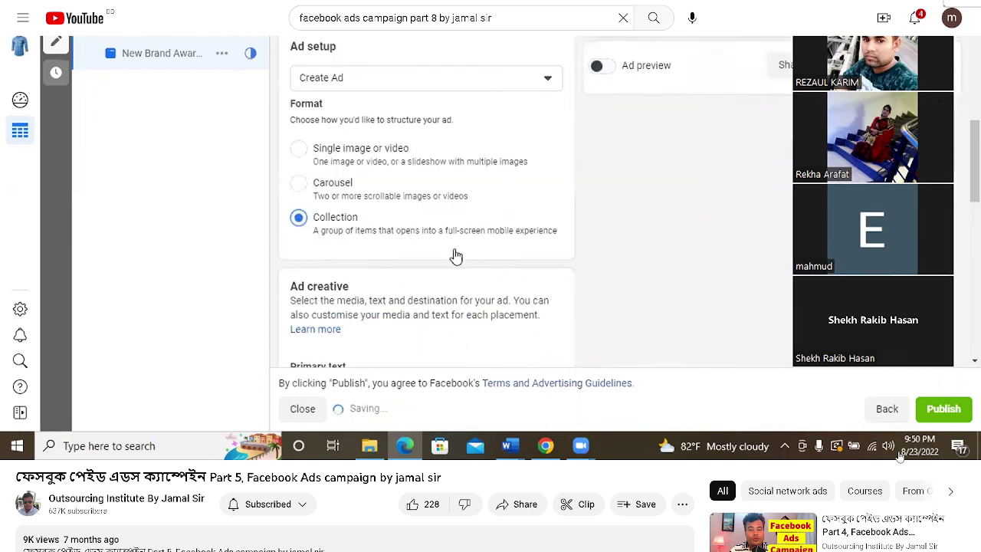
scroll(443, 238, "down", 2)
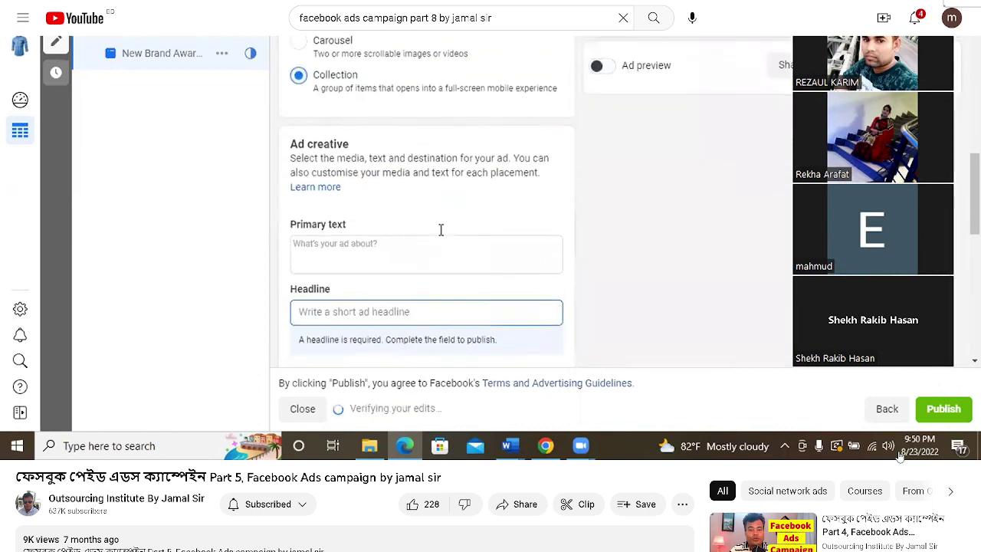
scroll(441, 230, "down", 2)
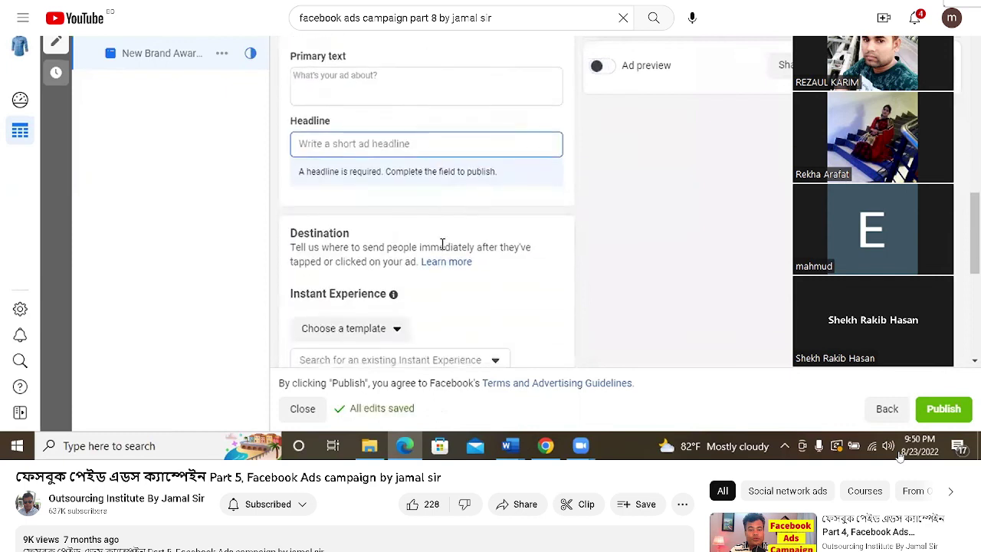
scroll(420, 223, "up", 3)
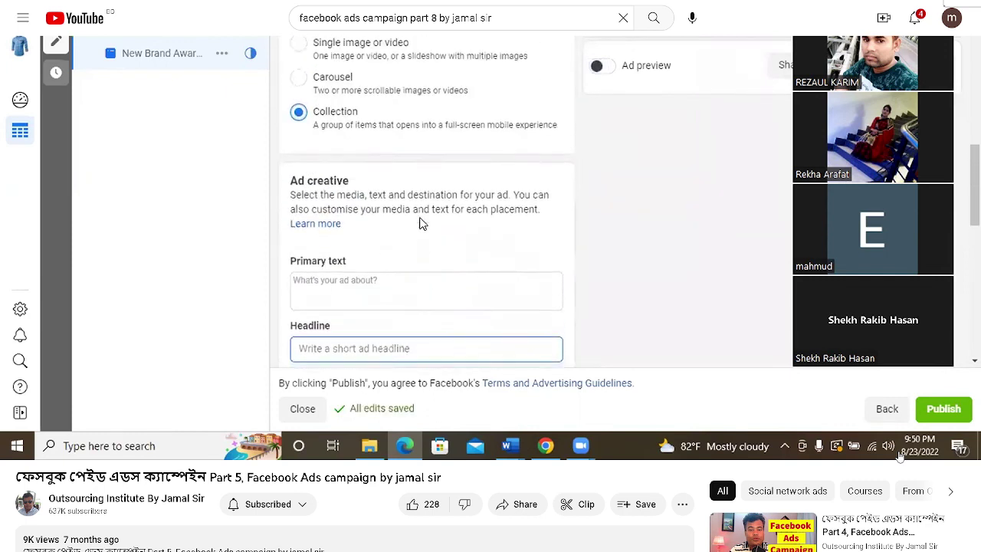
scroll(420, 222, "down", 7)
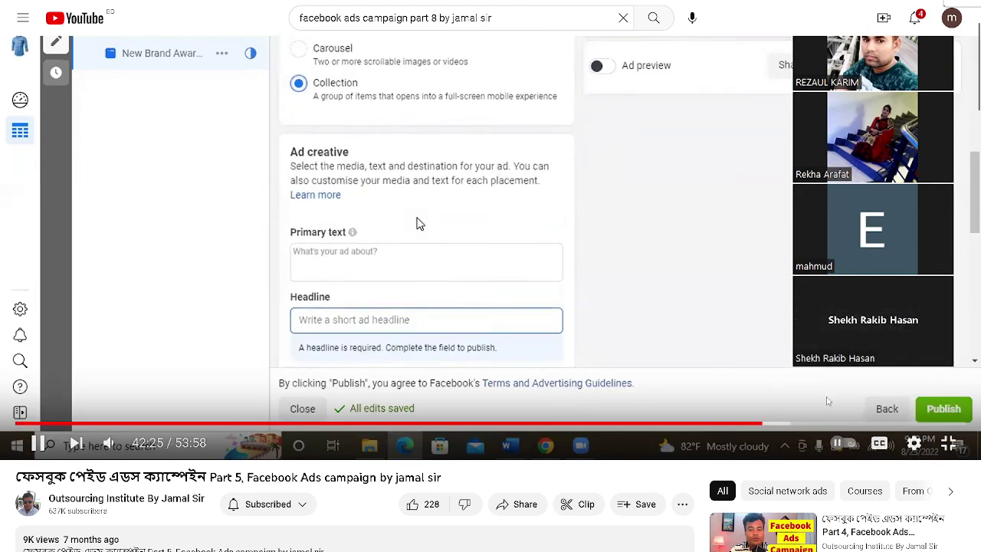
key("f")
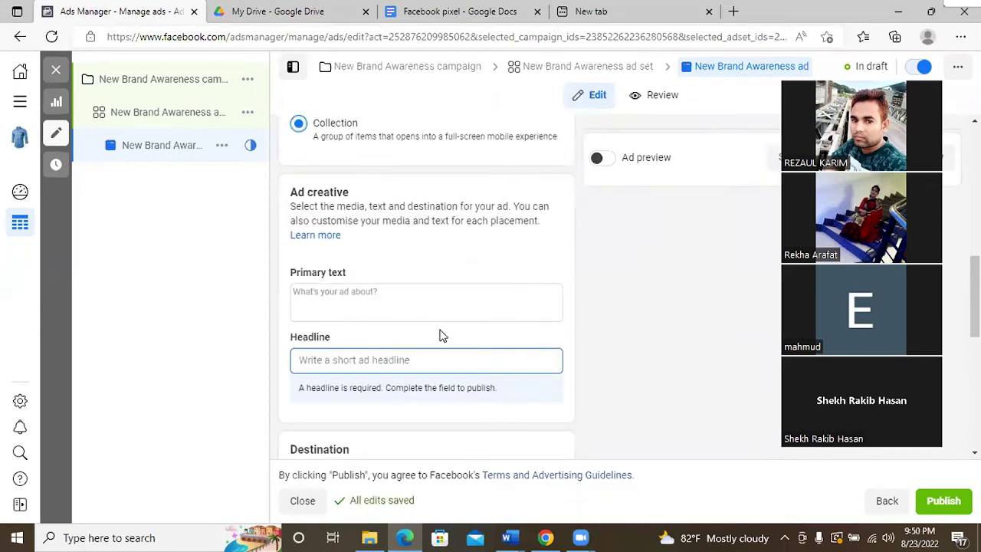
Examine the Collection ad's headline, Instant Experience destination, tracking settings and ad preview
scroll(439, 334, "down", 2)
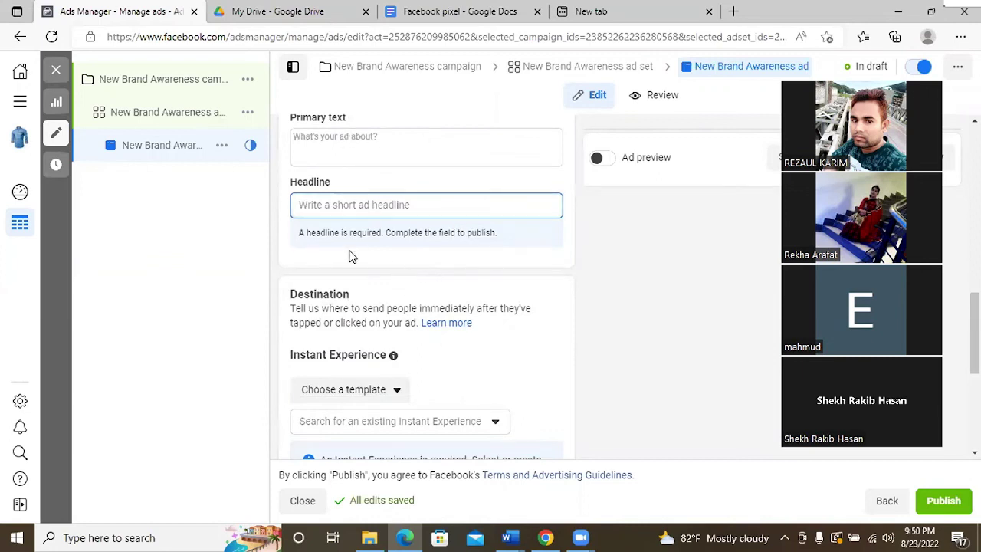
scroll(346, 342, "down", 1)
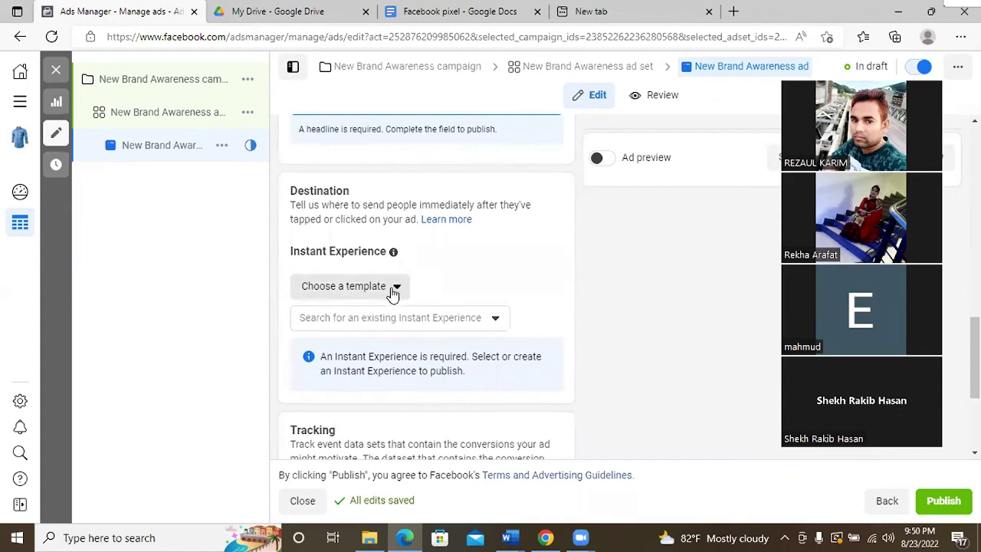
scroll(534, 330, "down", 2)
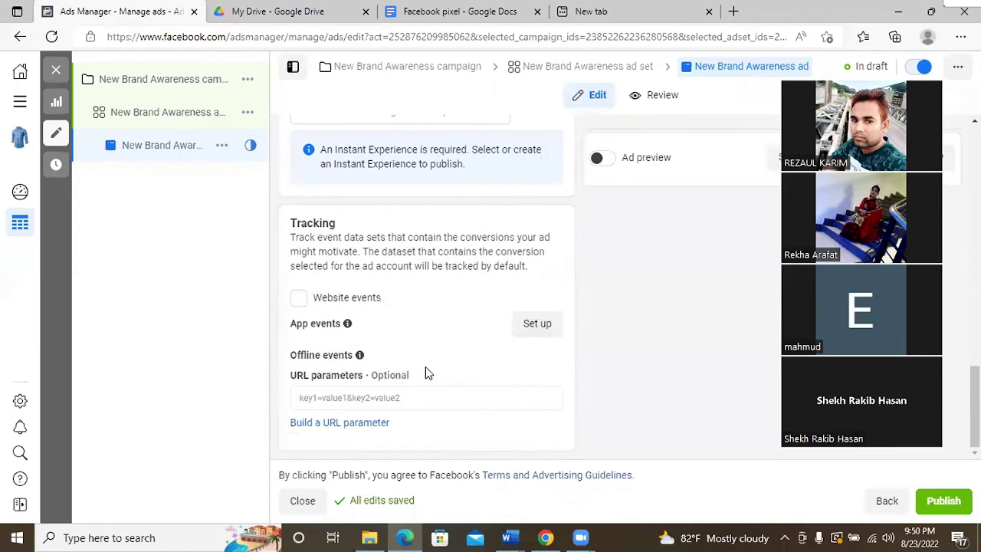
scroll(436, 385, "up", 2)
scroll(505, 352, "up", 2)
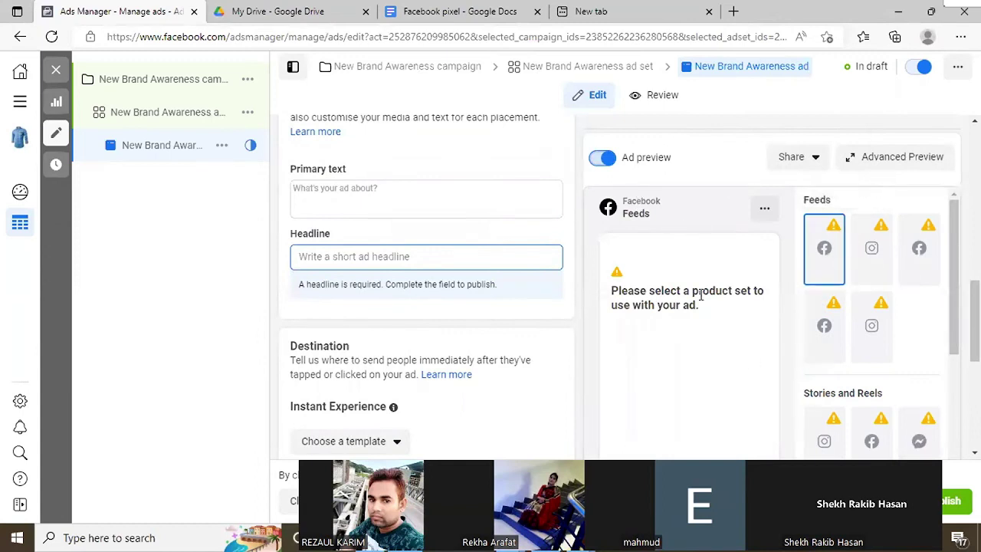
scroll(700, 295, "down", 3)
scroll(695, 291, "up", 1)
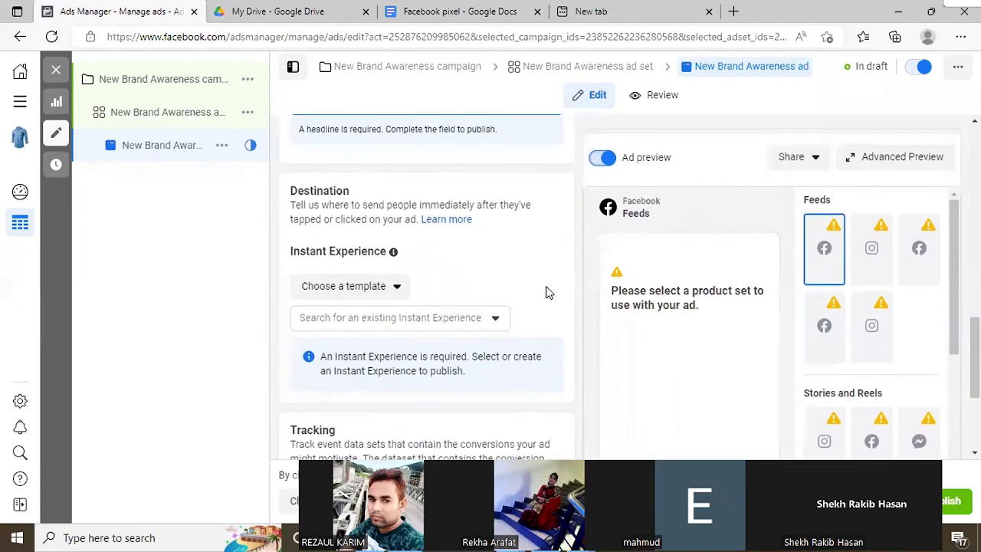
scroll(529, 283, "up", 4)
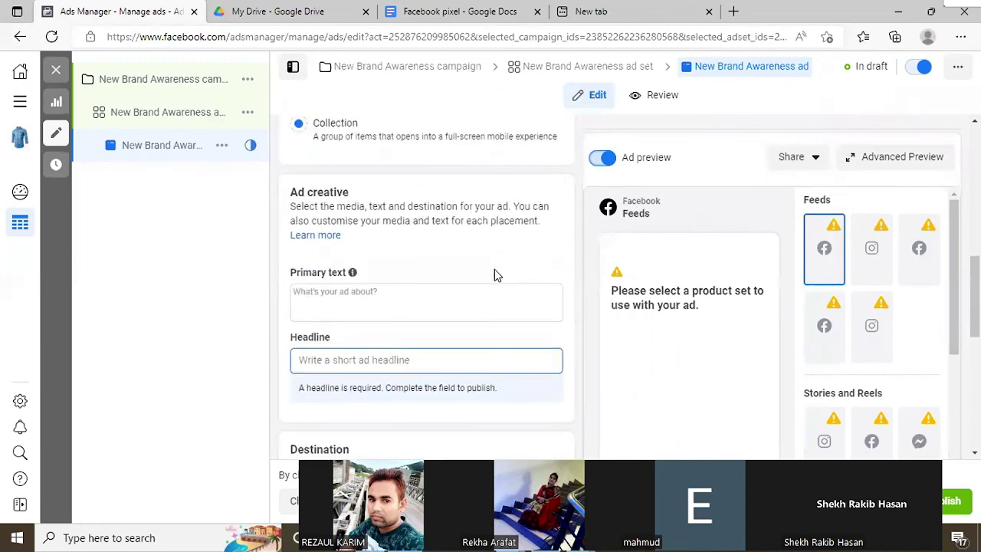
Set the ad format back to Carousel and review its cards, primary text, call to action and website destination
scroll(495, 274, "up", 2)
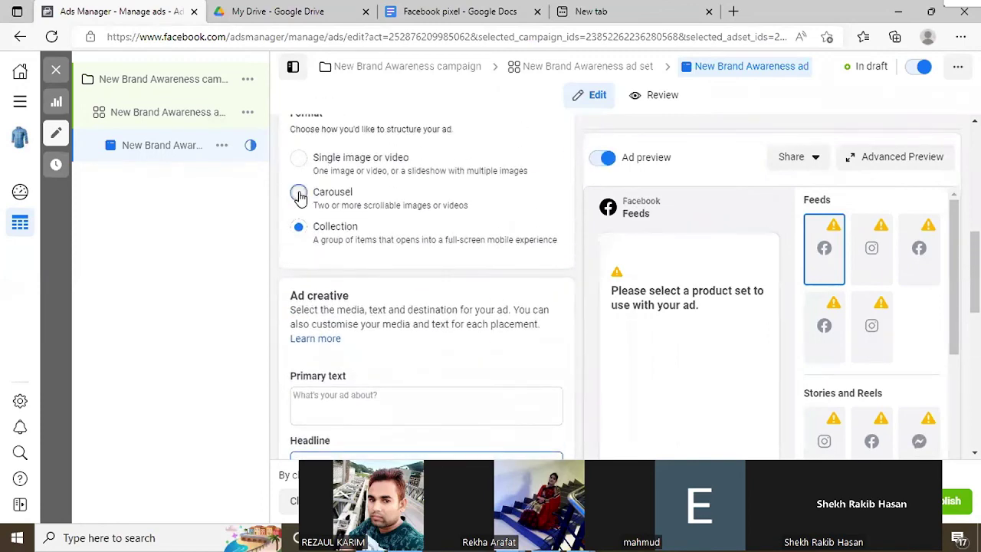
left_click(299, 194)
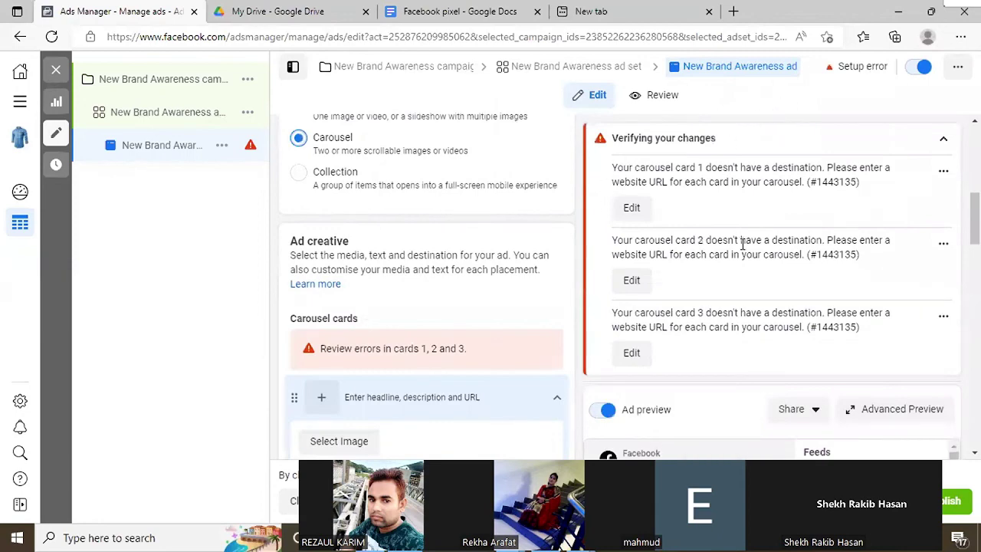
scroll(516, 236, "down", 2)
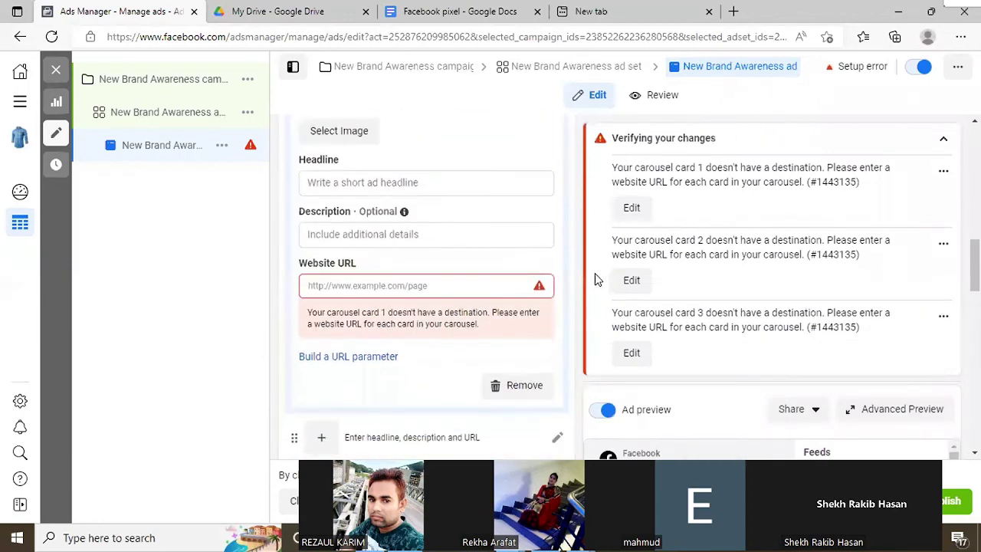
scroll(642, 380, "down", 5)
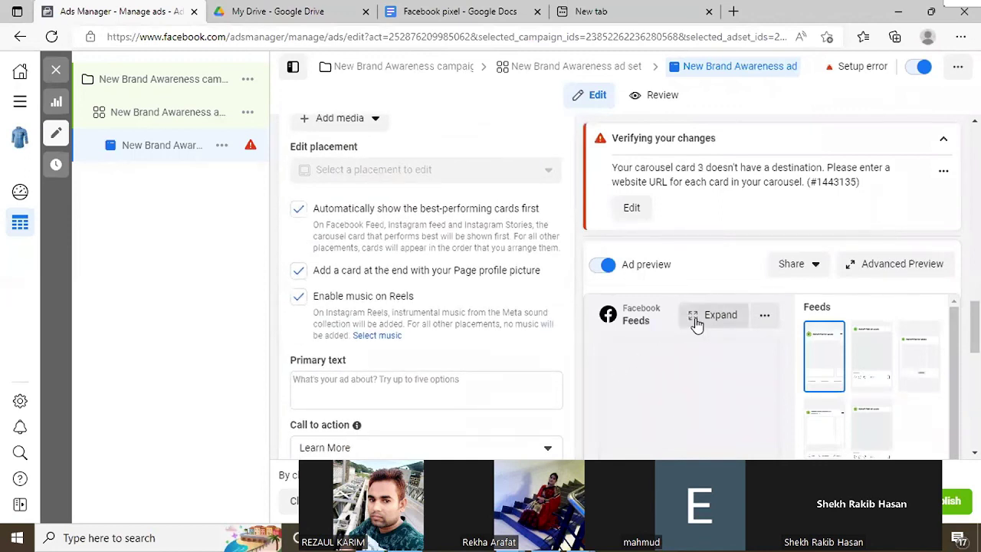
scroll(476, 326, "down", 2)
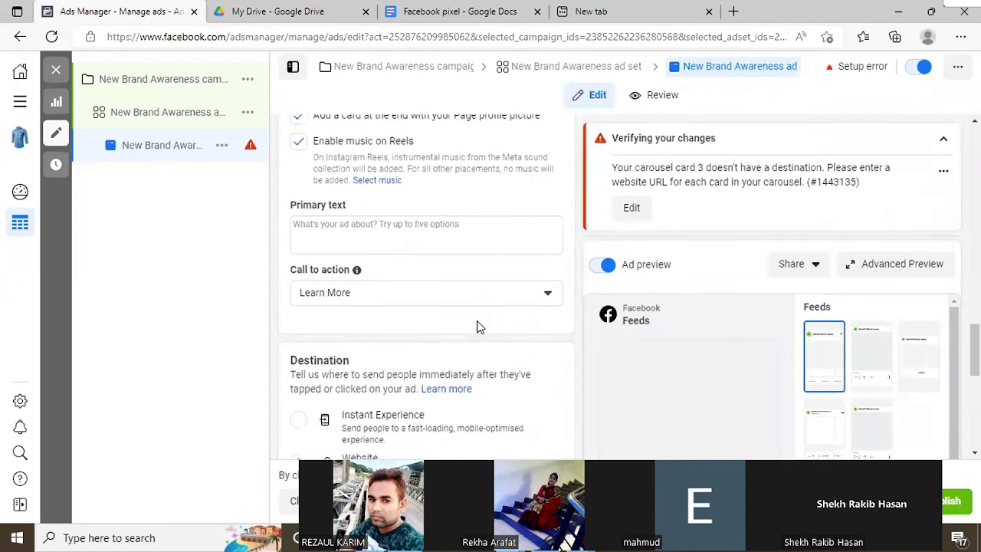
scroll(477, 326, "down", 5)
Go back over the carousel settings up to the format choice and open the ad's Advanced preview
scroll(477, 327, "up", 3)
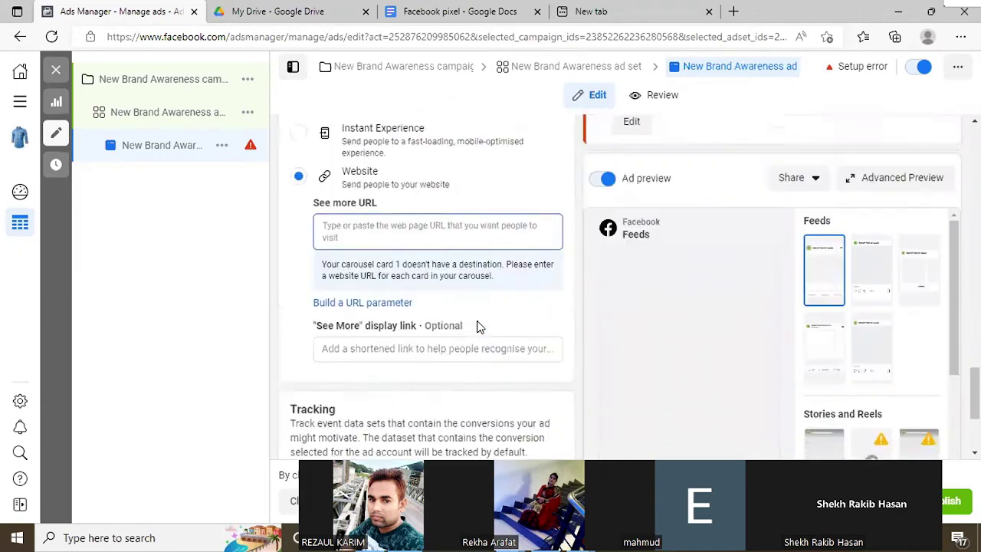
scroll(477, 326, "up", 1)
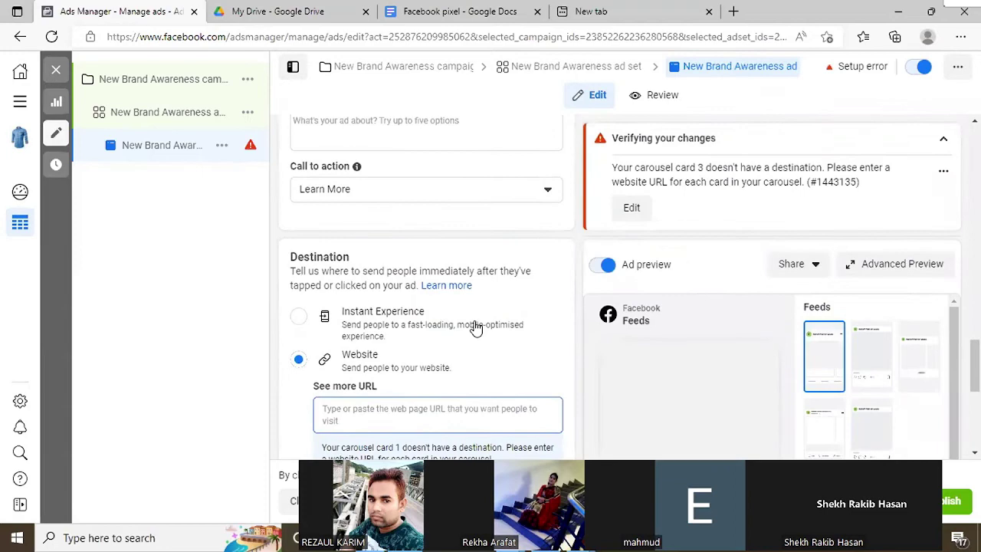
scroll(477, 327, "up", 6)
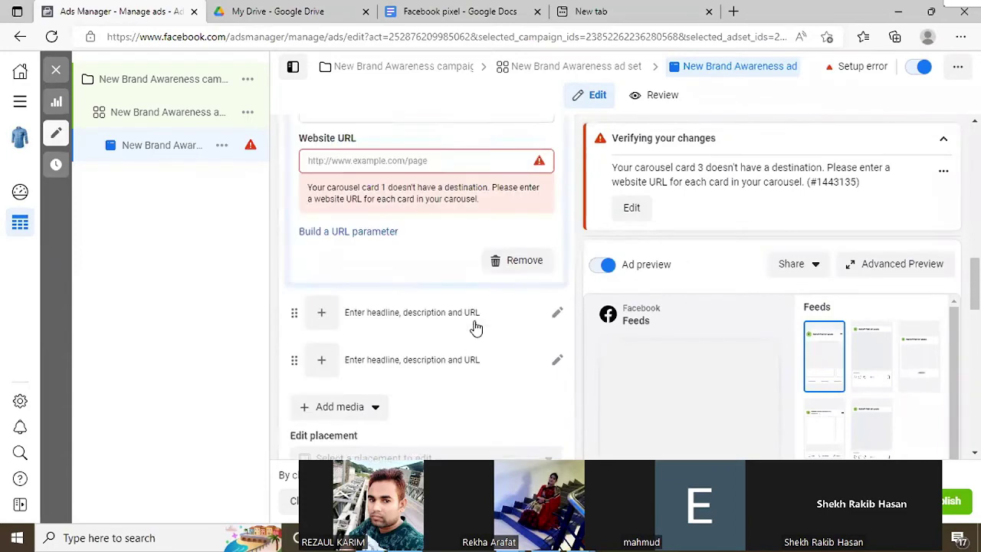
scroll(475, 326, "up", 5)
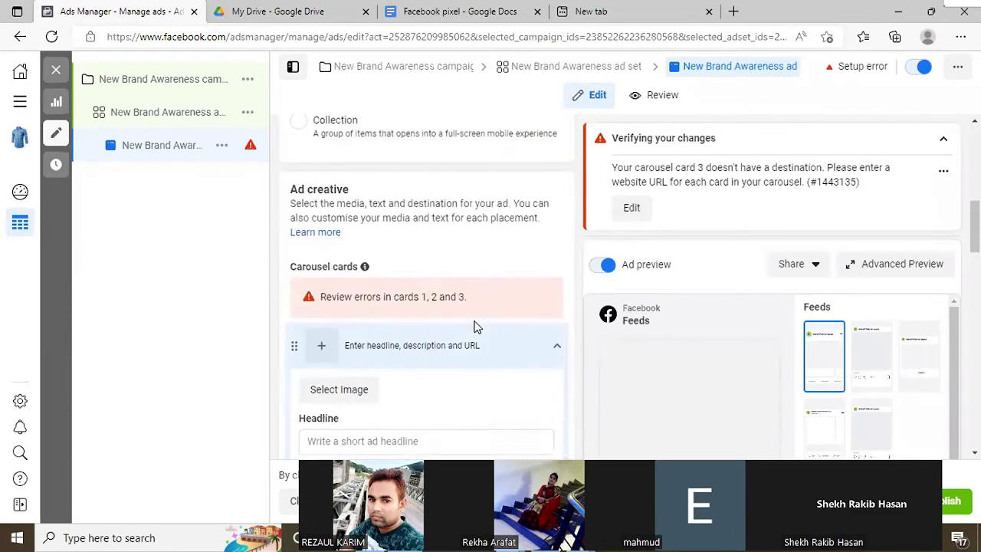
scroll(473, 326, "up", 3)
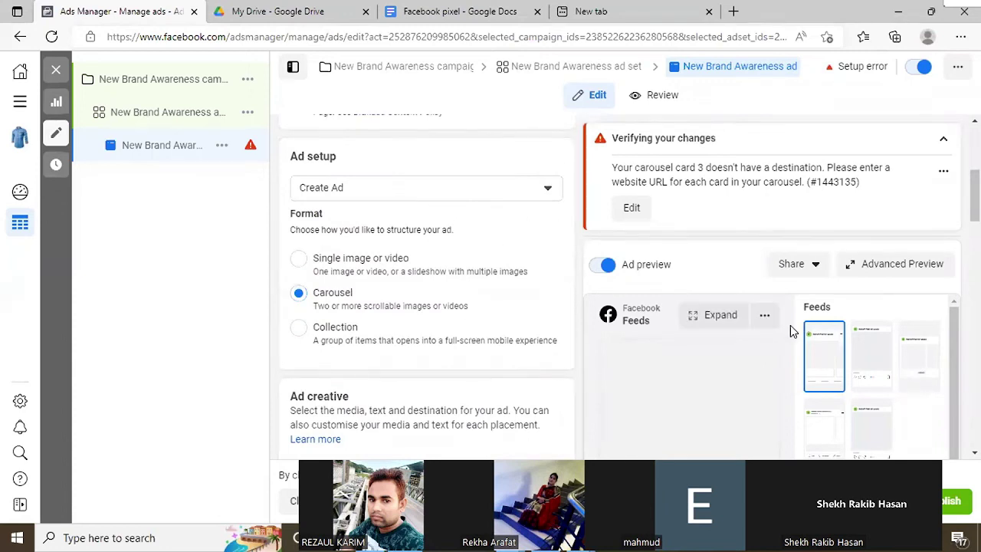
left_click(891, 265)
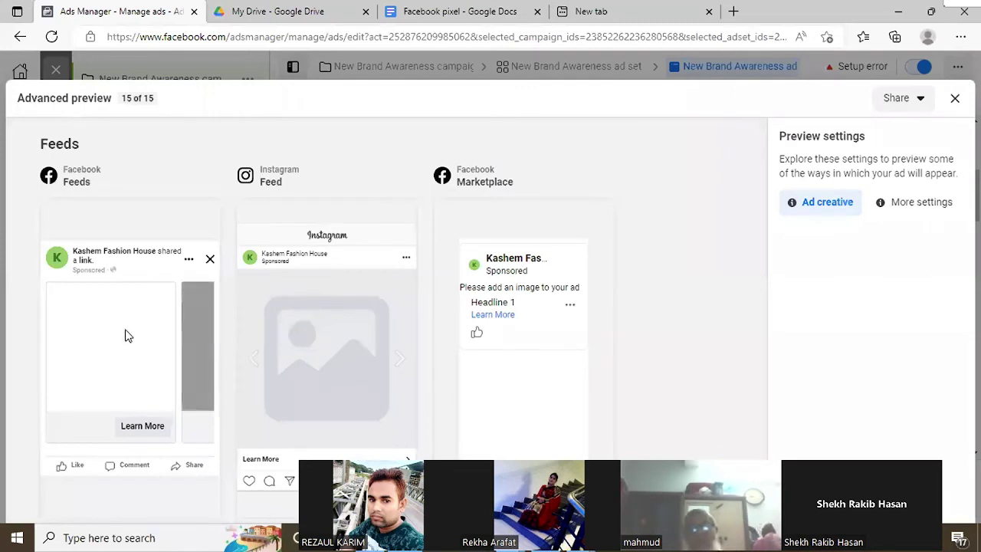
Pause the YouTube video, leave its full-screen view and switch to the OBS window
key("space")
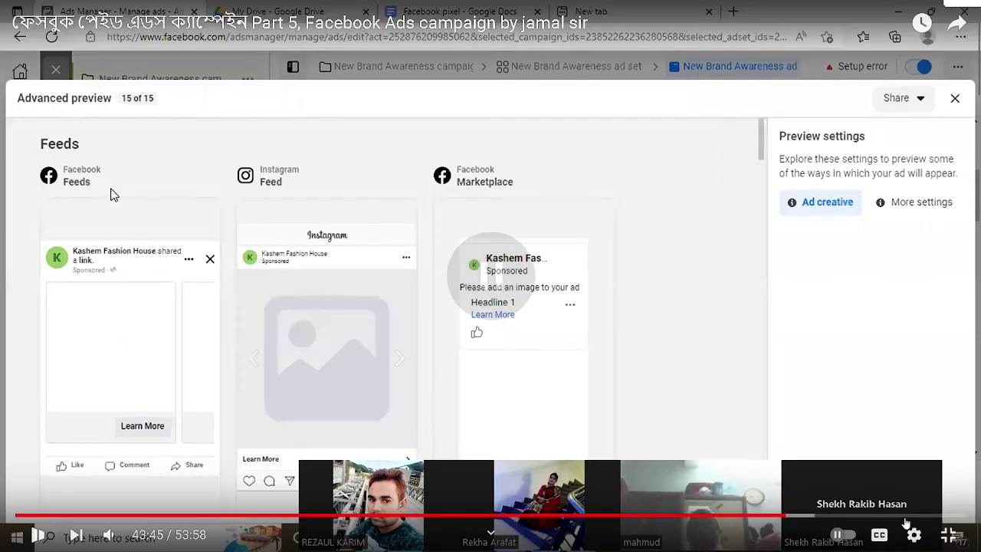
left_click(949, 533)
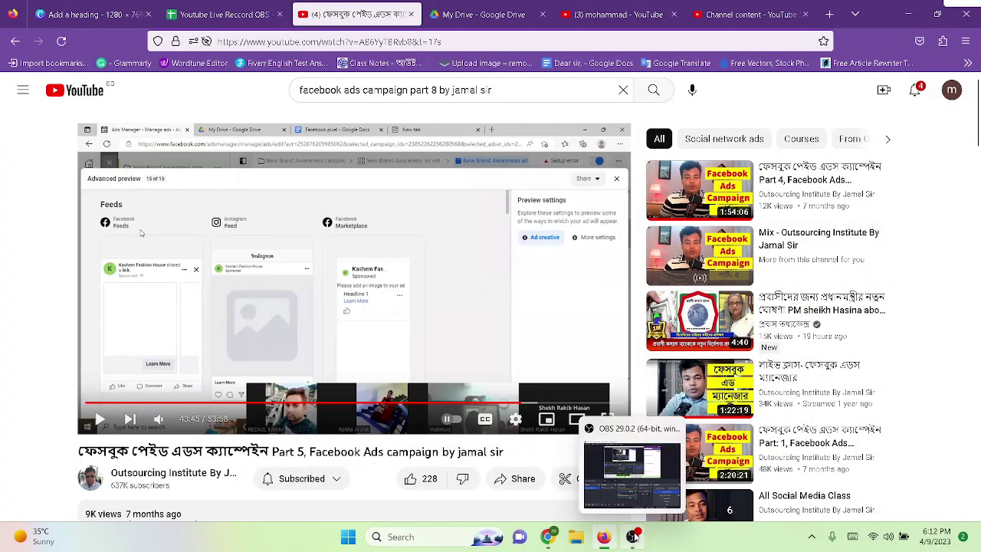
left_click(633, 537)
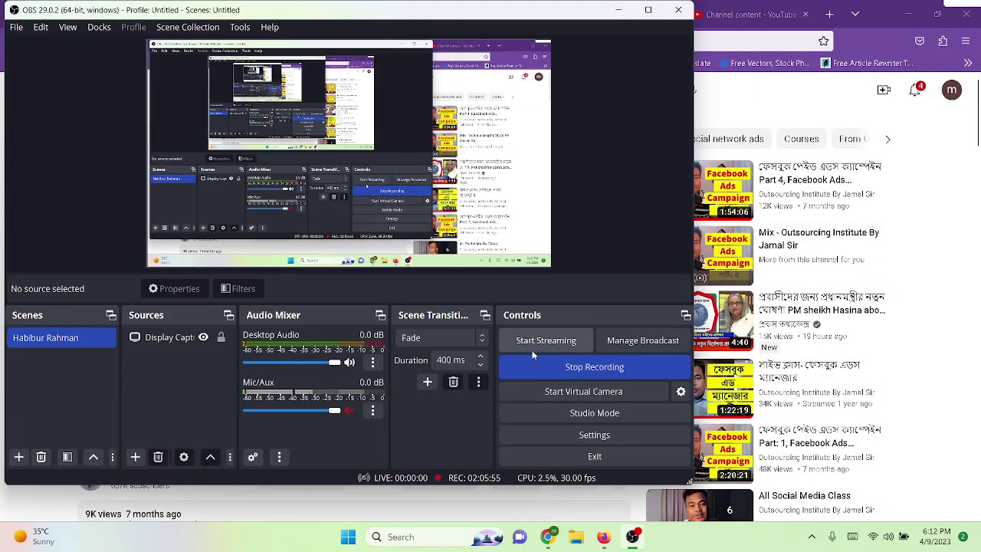